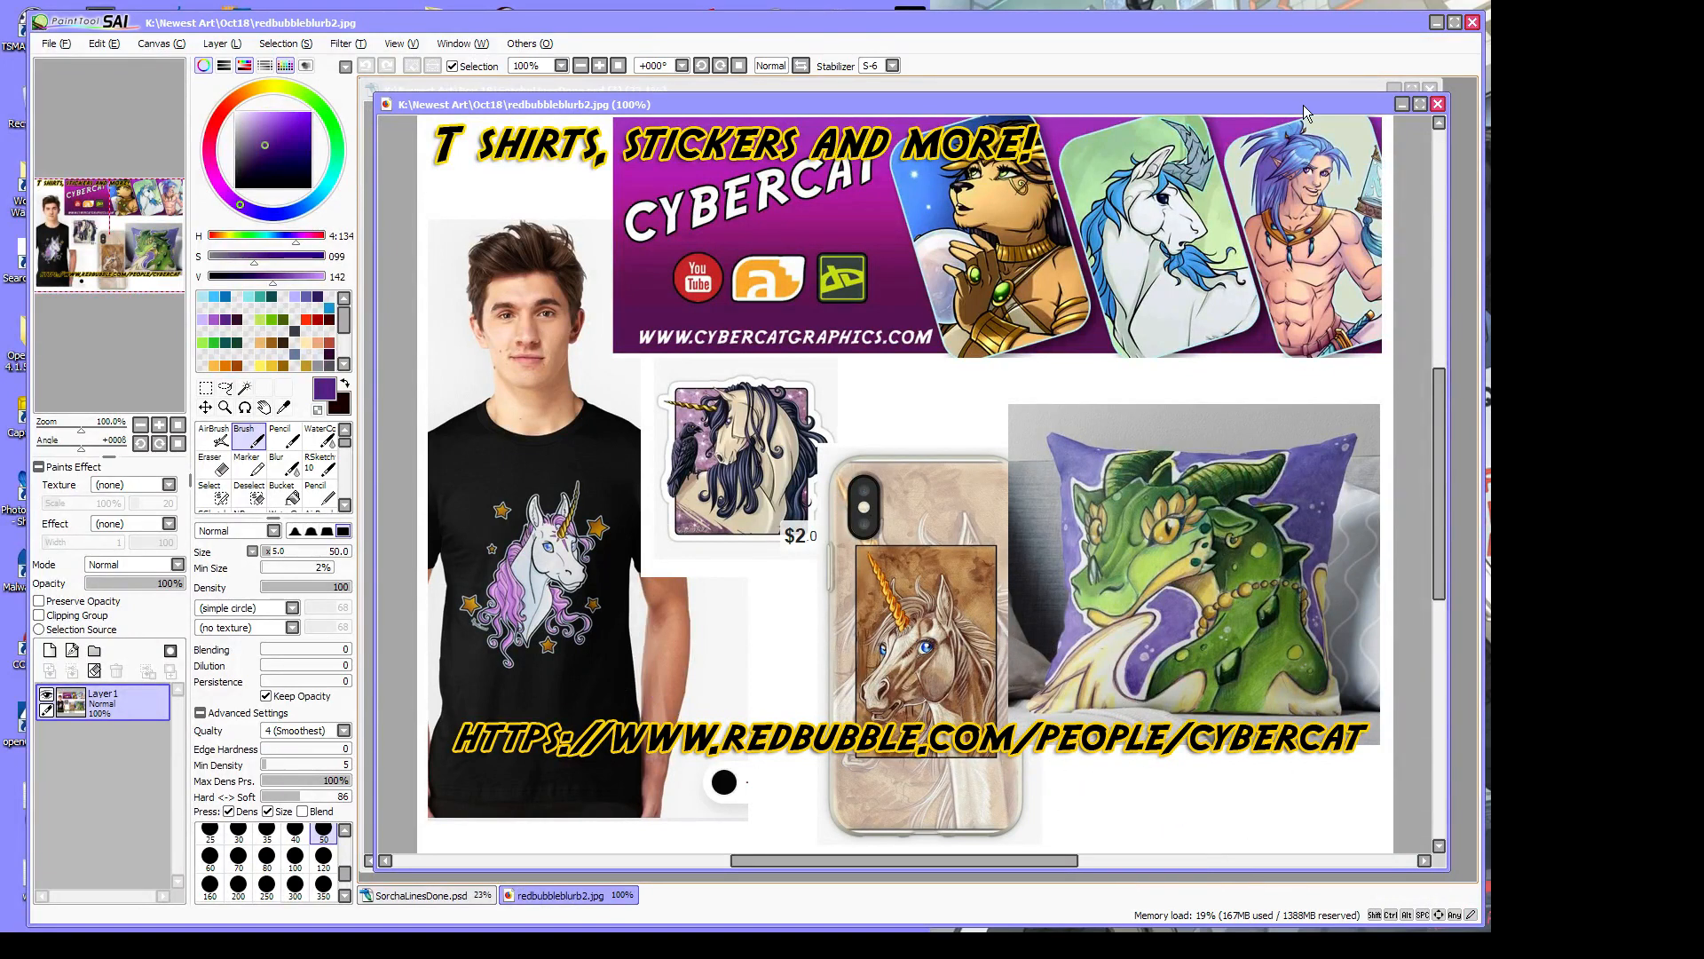
Close the redbubbleblurb2.jpg document, leaving SorchaLinesDone.psd open
left_click(1439, 105)
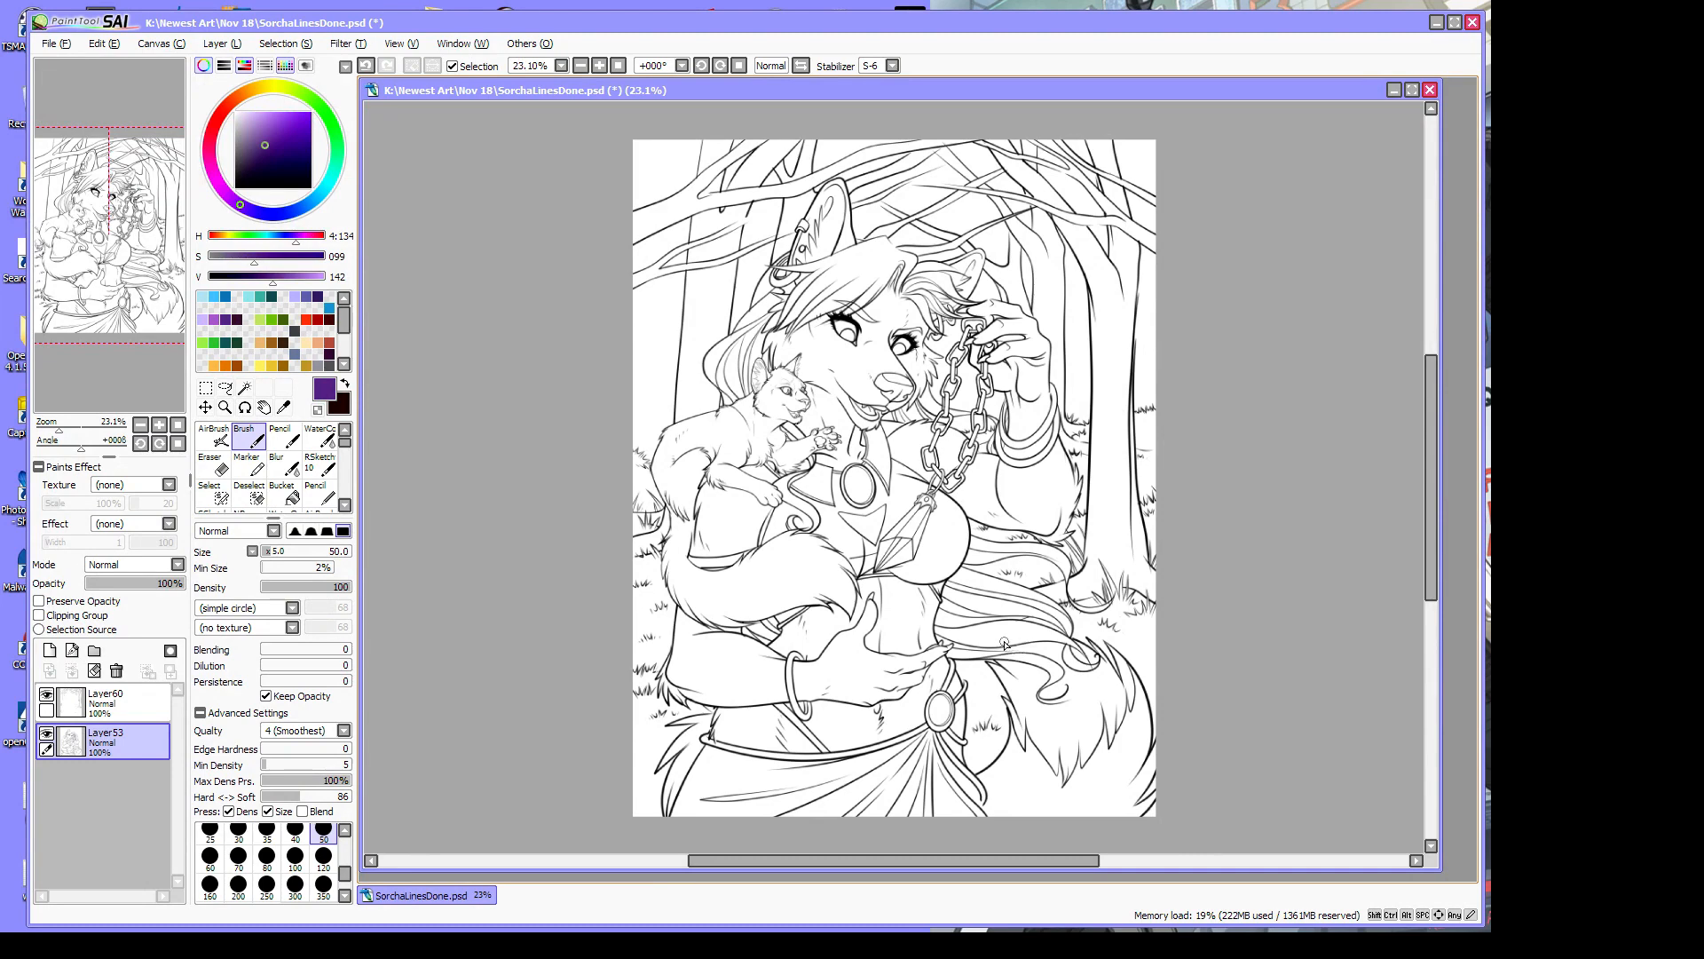
Hide Layer60, the background trees layer, so only the linework shows
left_click(46, 694)
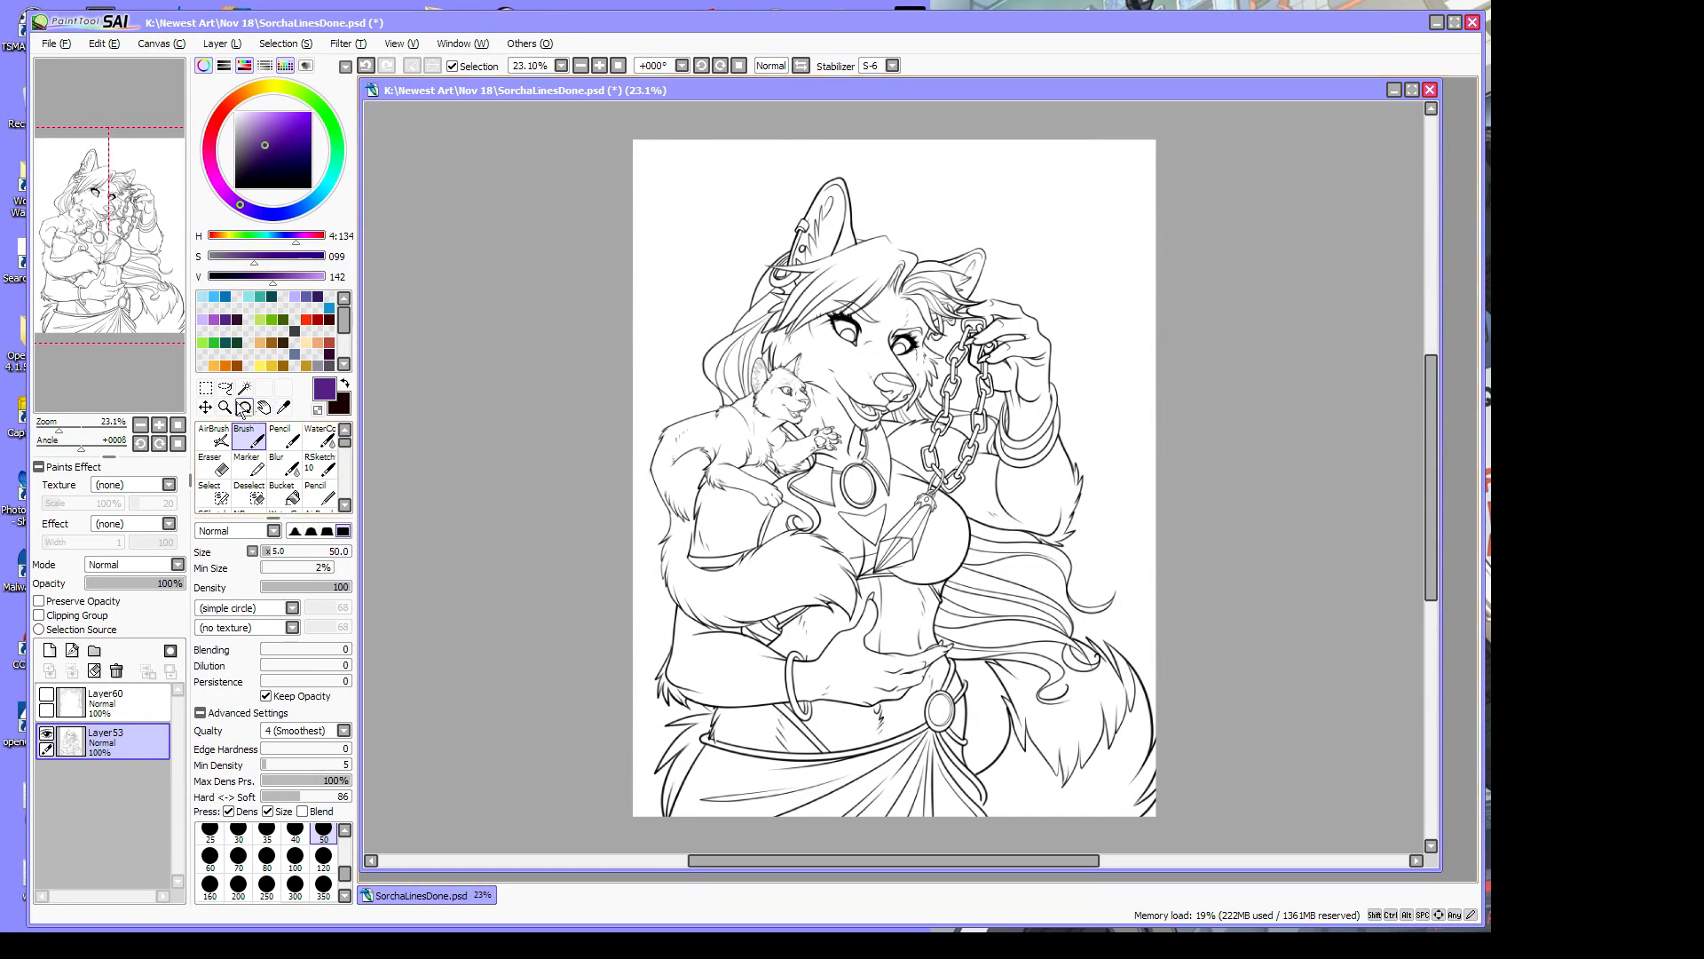
left_click(244, 389)
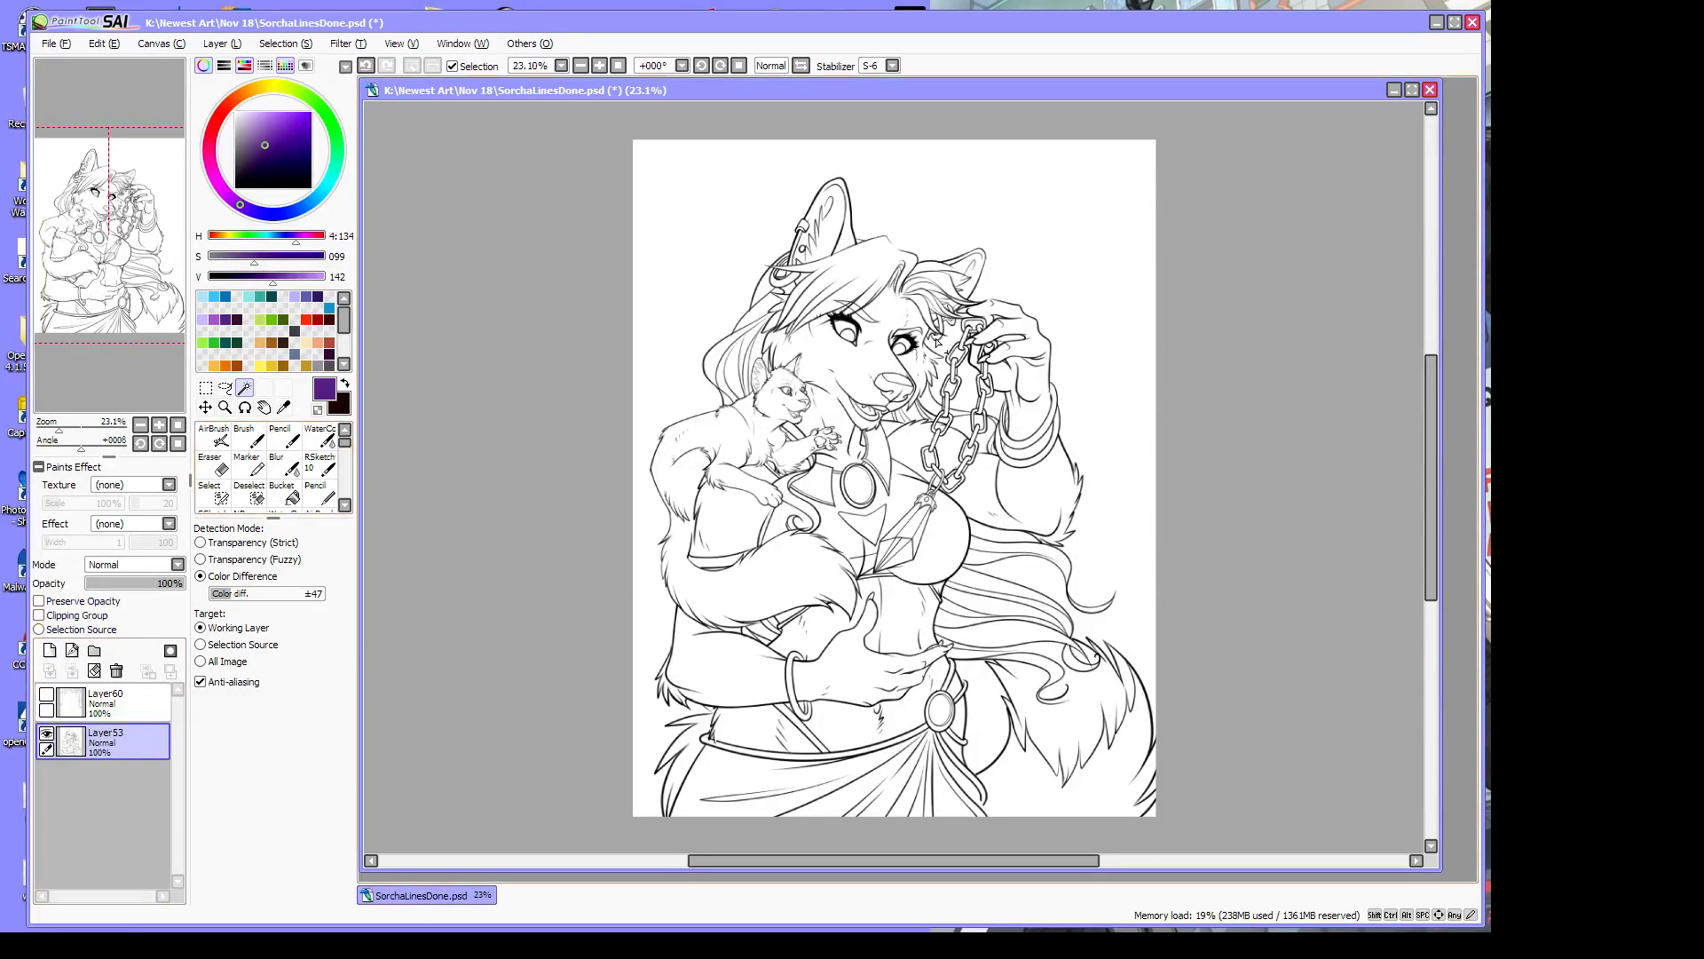
Zoom in to 75% on the wolf woman's face
left_click(225, 408)
left_click(892, 256)
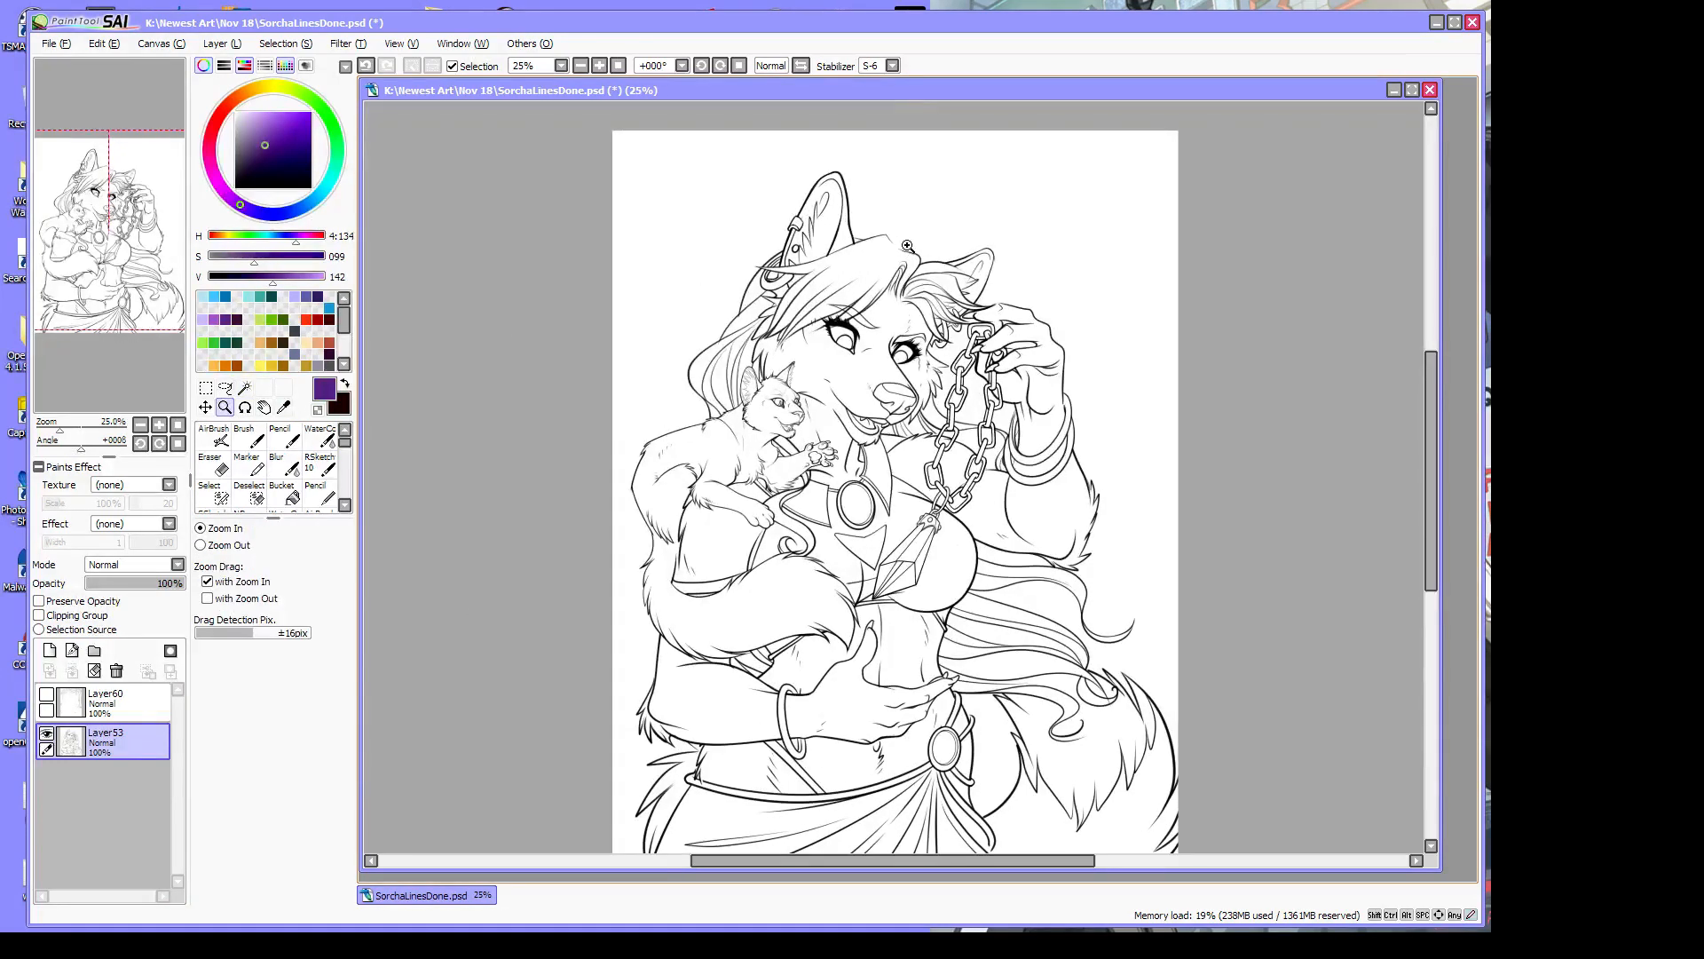
left_click(898, 252)
left_click(904, 255)
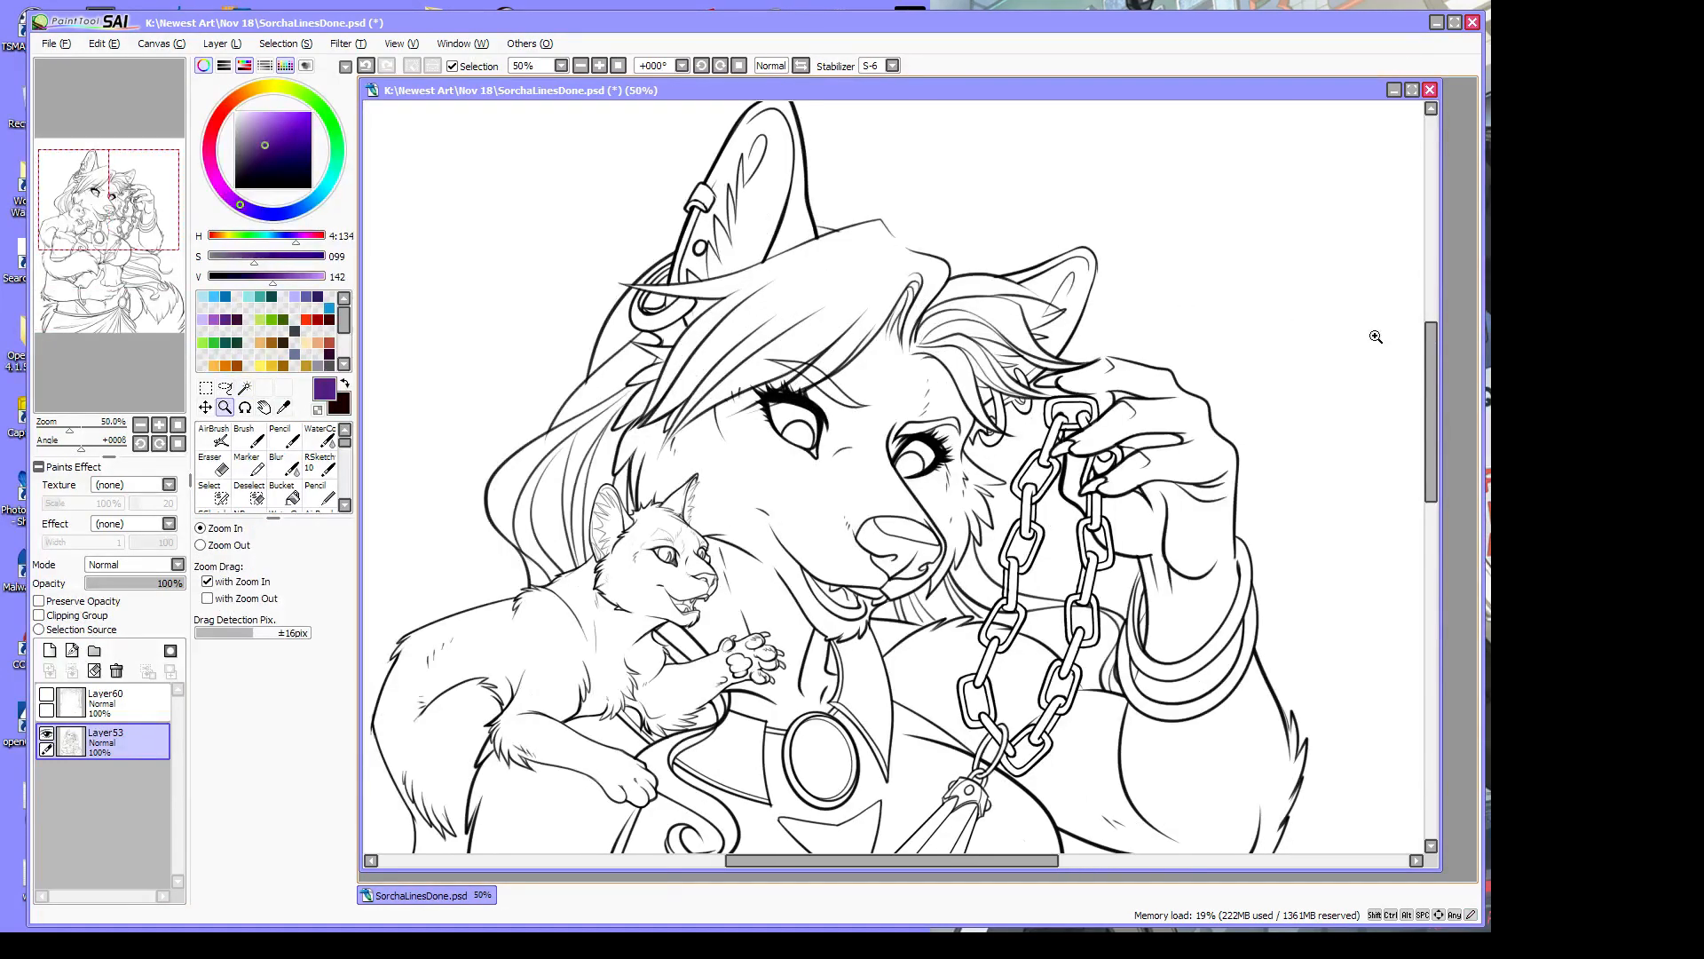
left_click(889, 246)
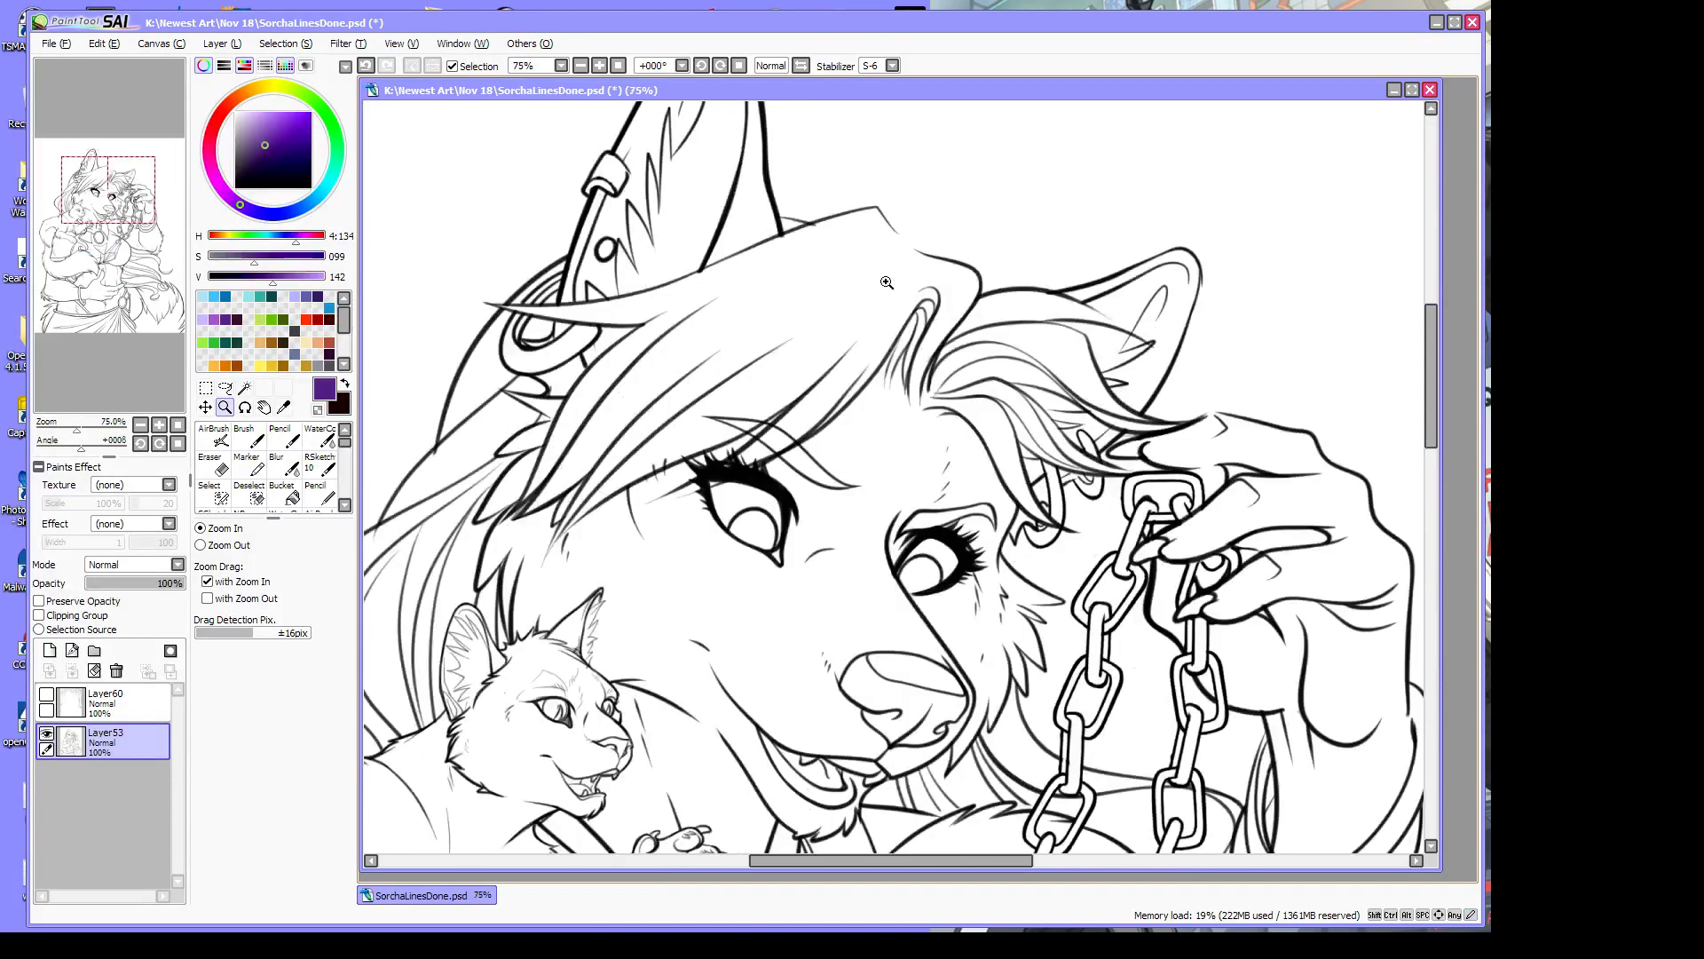
left_click(345, 504)
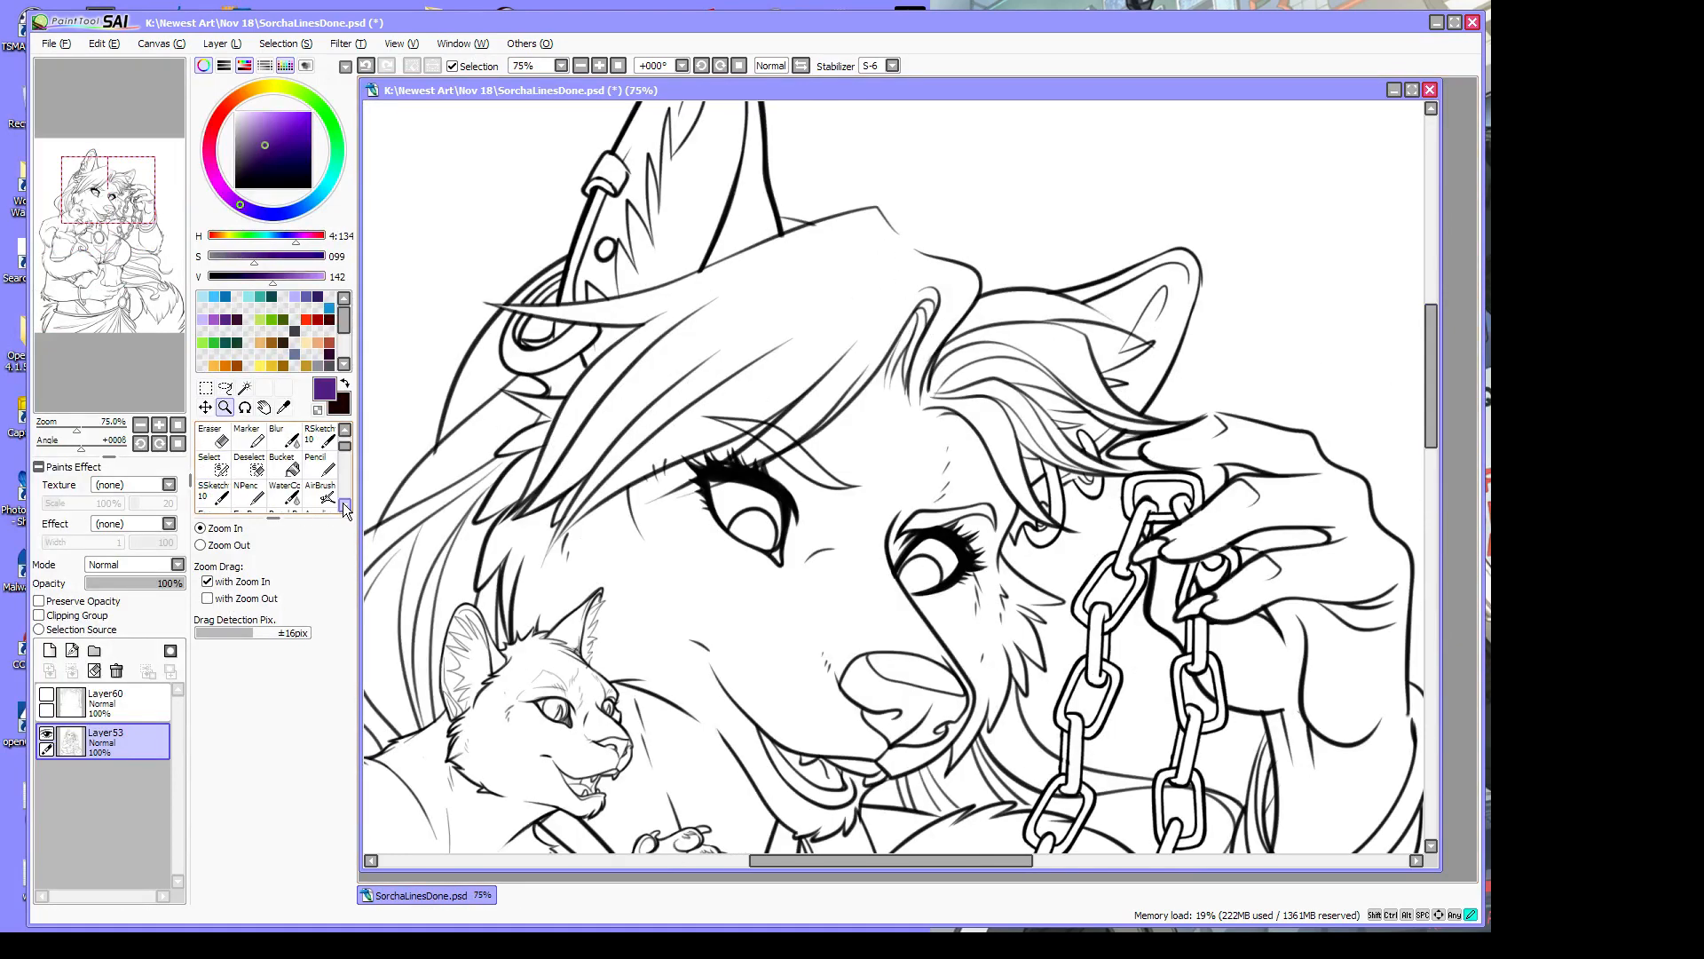
Brush selection strokes over the head-top gap and along the canvas's bottom edge
left_click(222, 475)
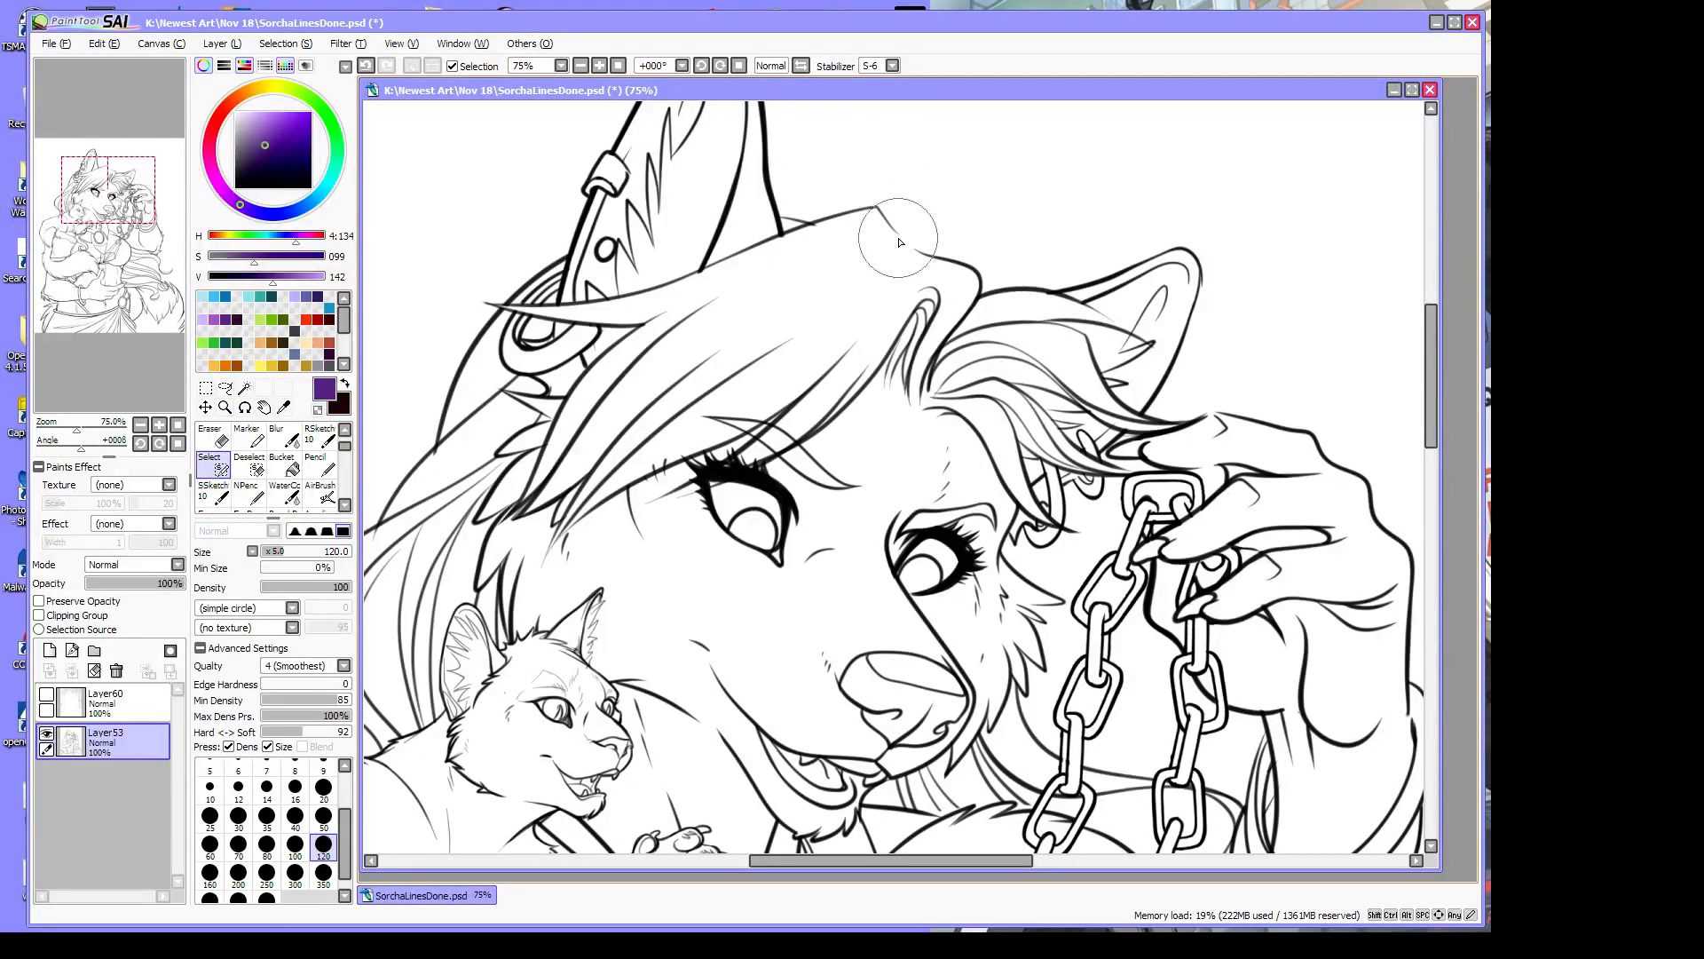
left_click_drag(896, 240, 930, 258)
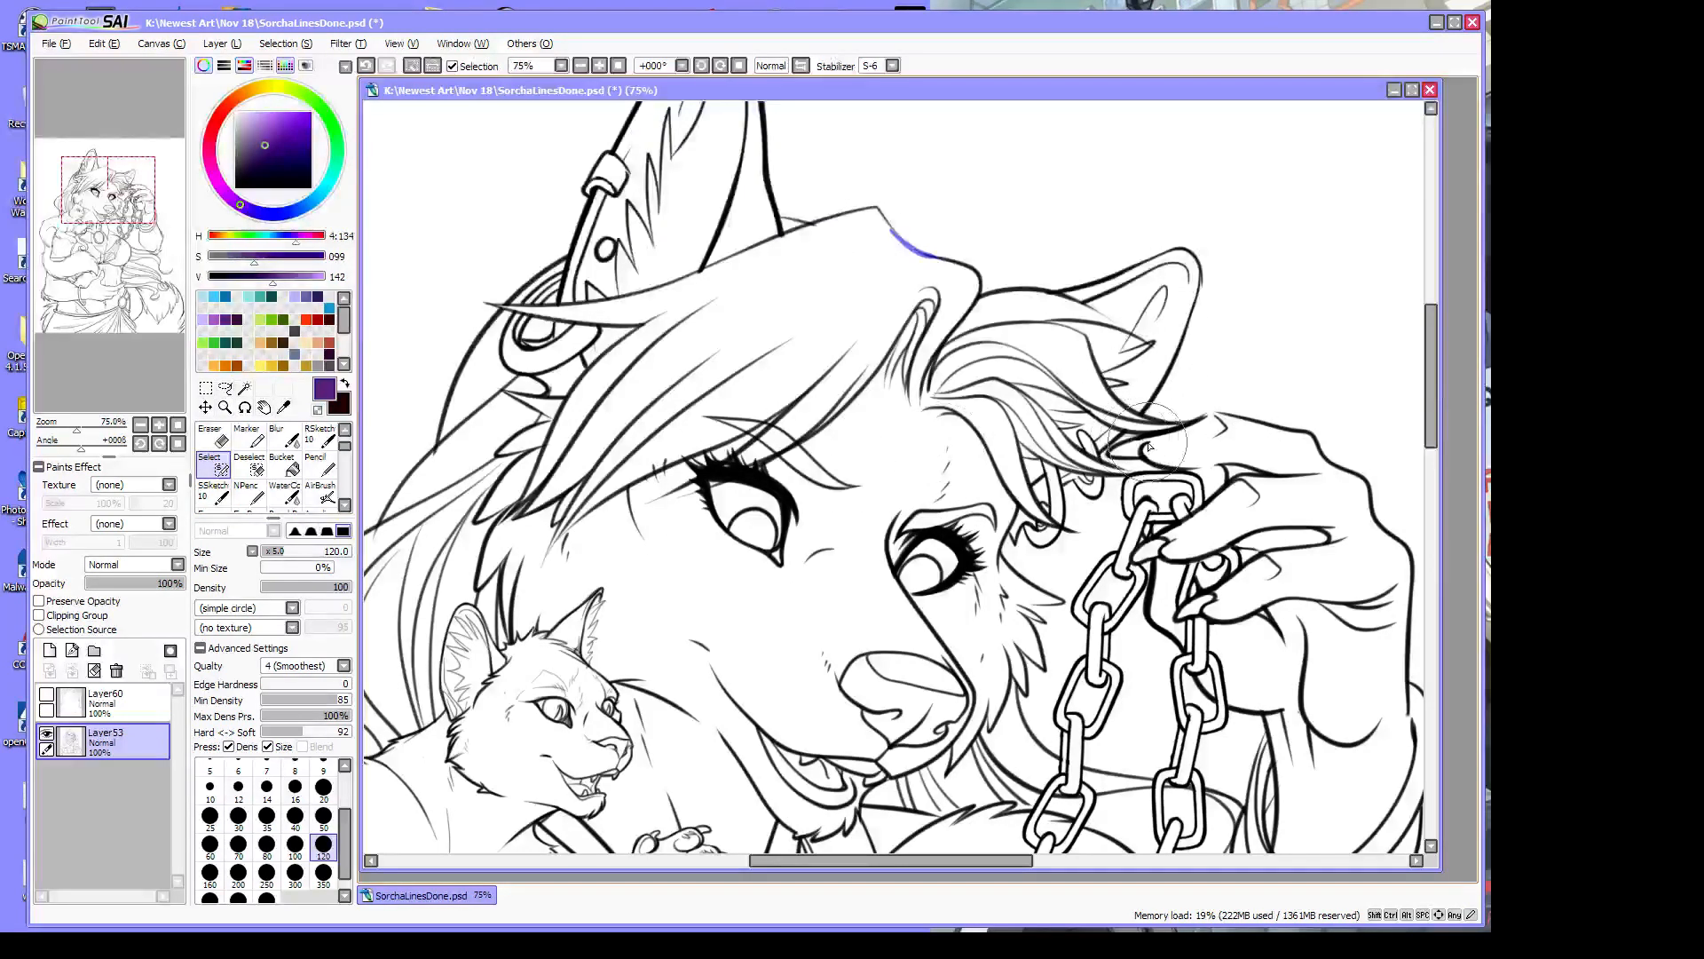
left_click_drag(77, 431, 66, 431)
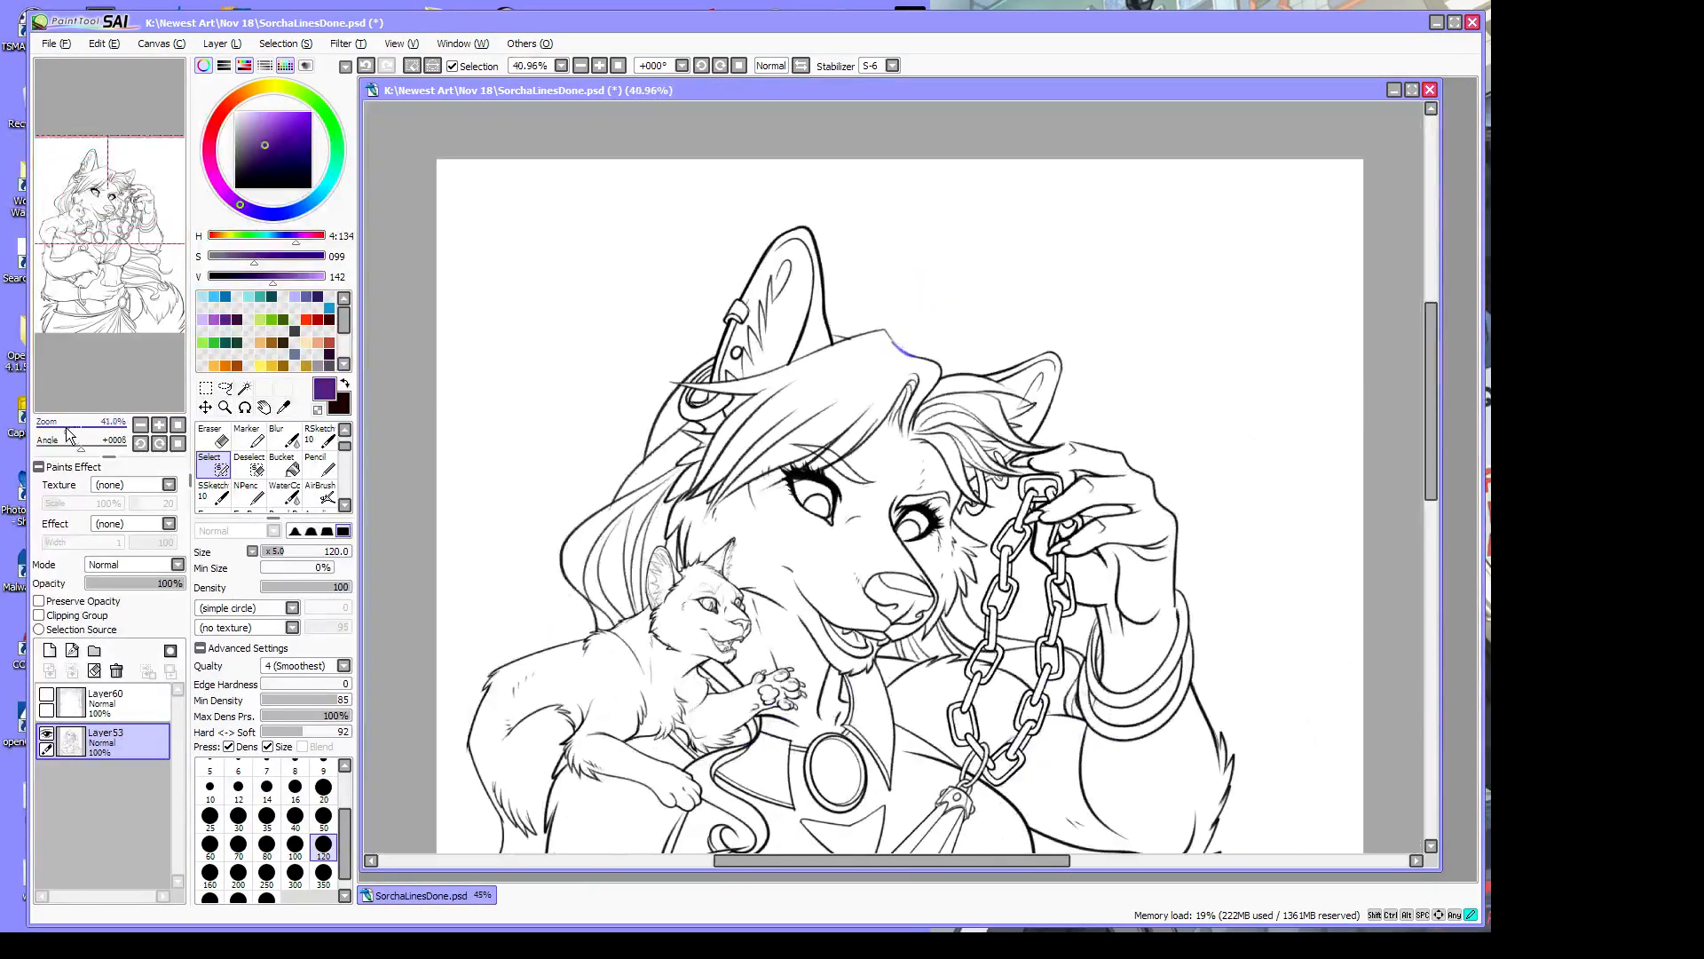
left_click_drag(1434, 417, 1463, 578)
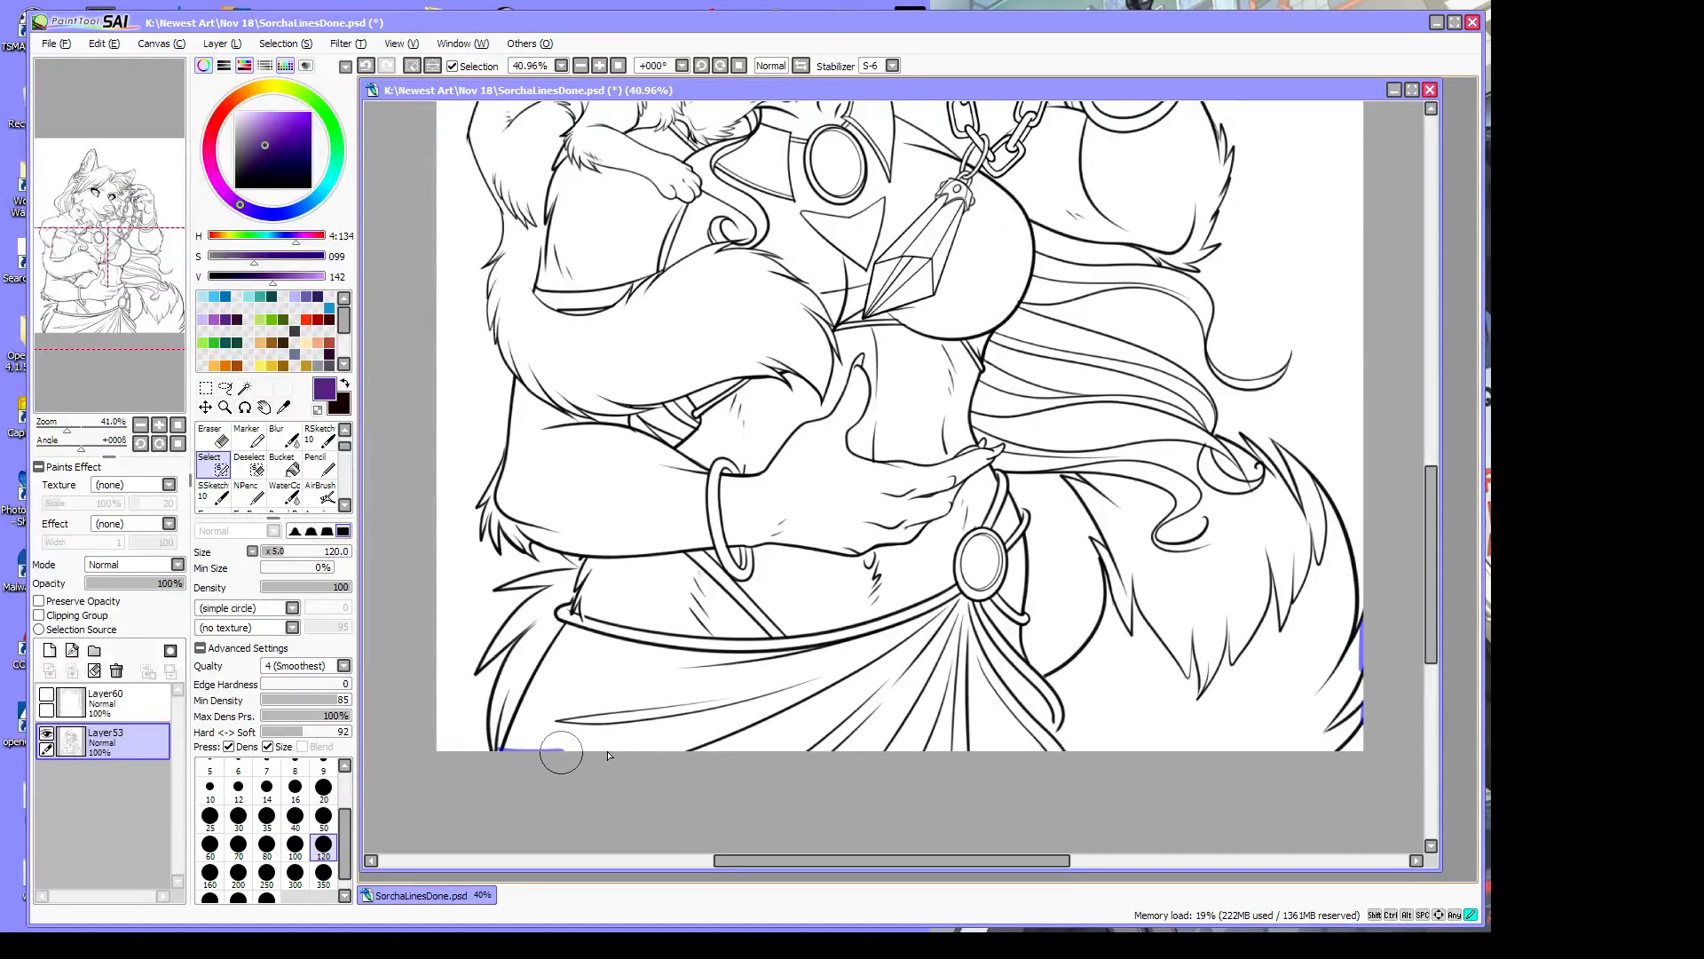
left_click_drag(803, 753, 1342, 753)
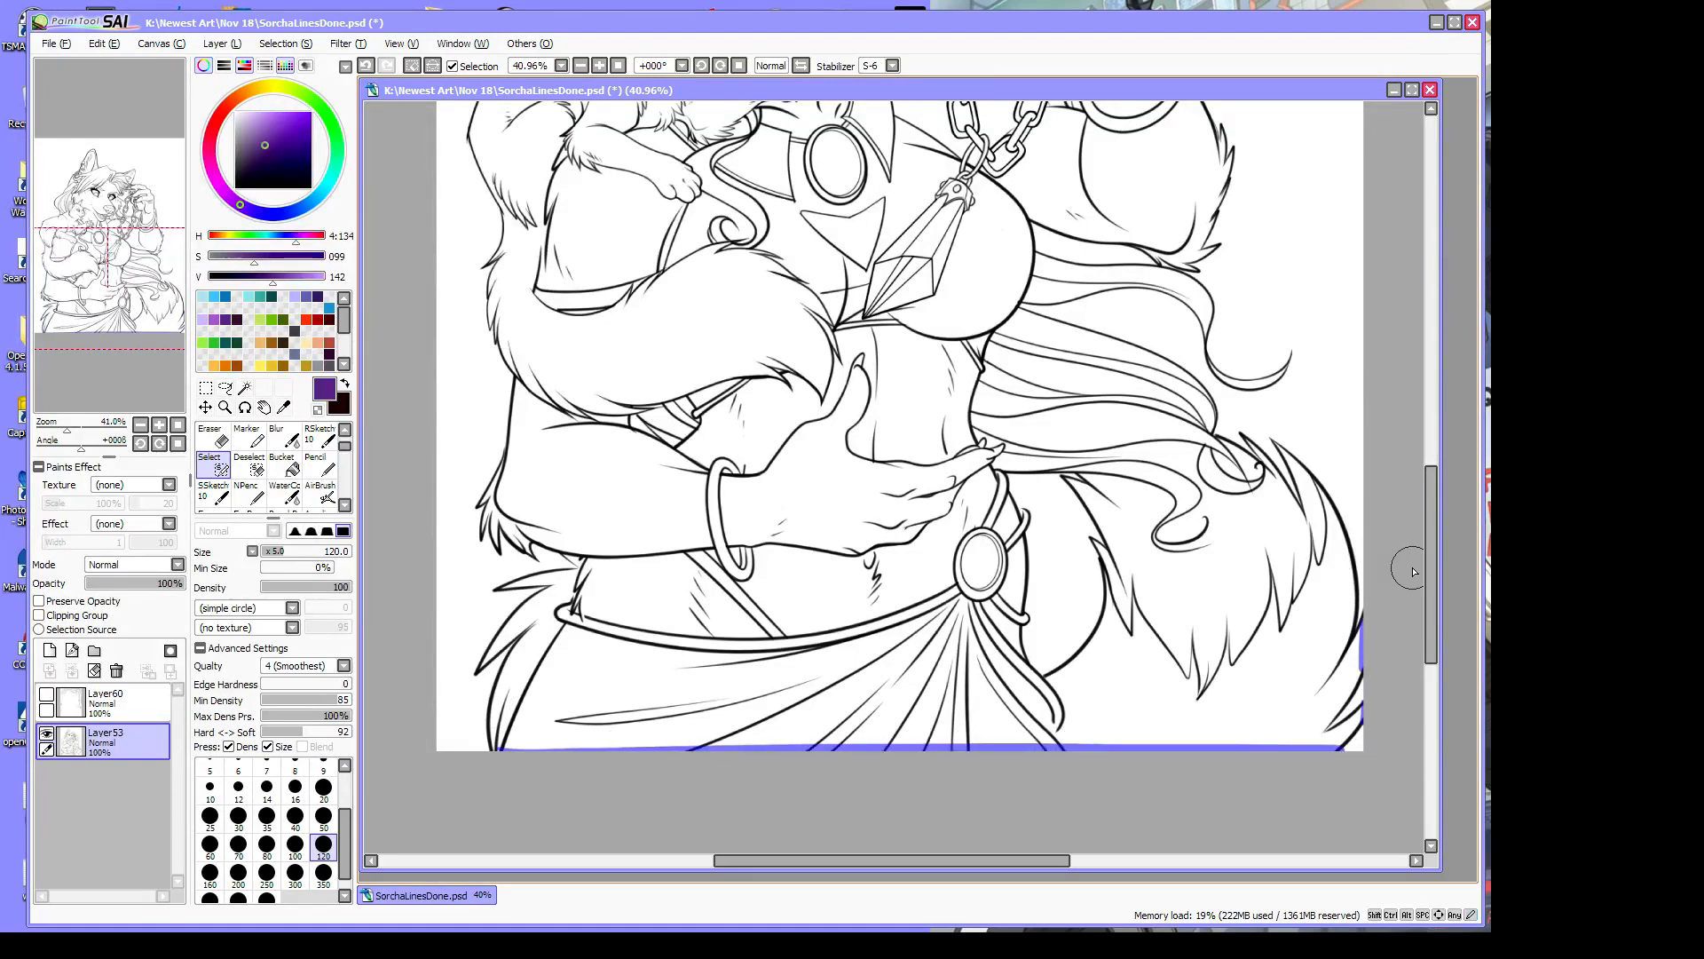
left_click_drag(1429, 557, 1415, 479)
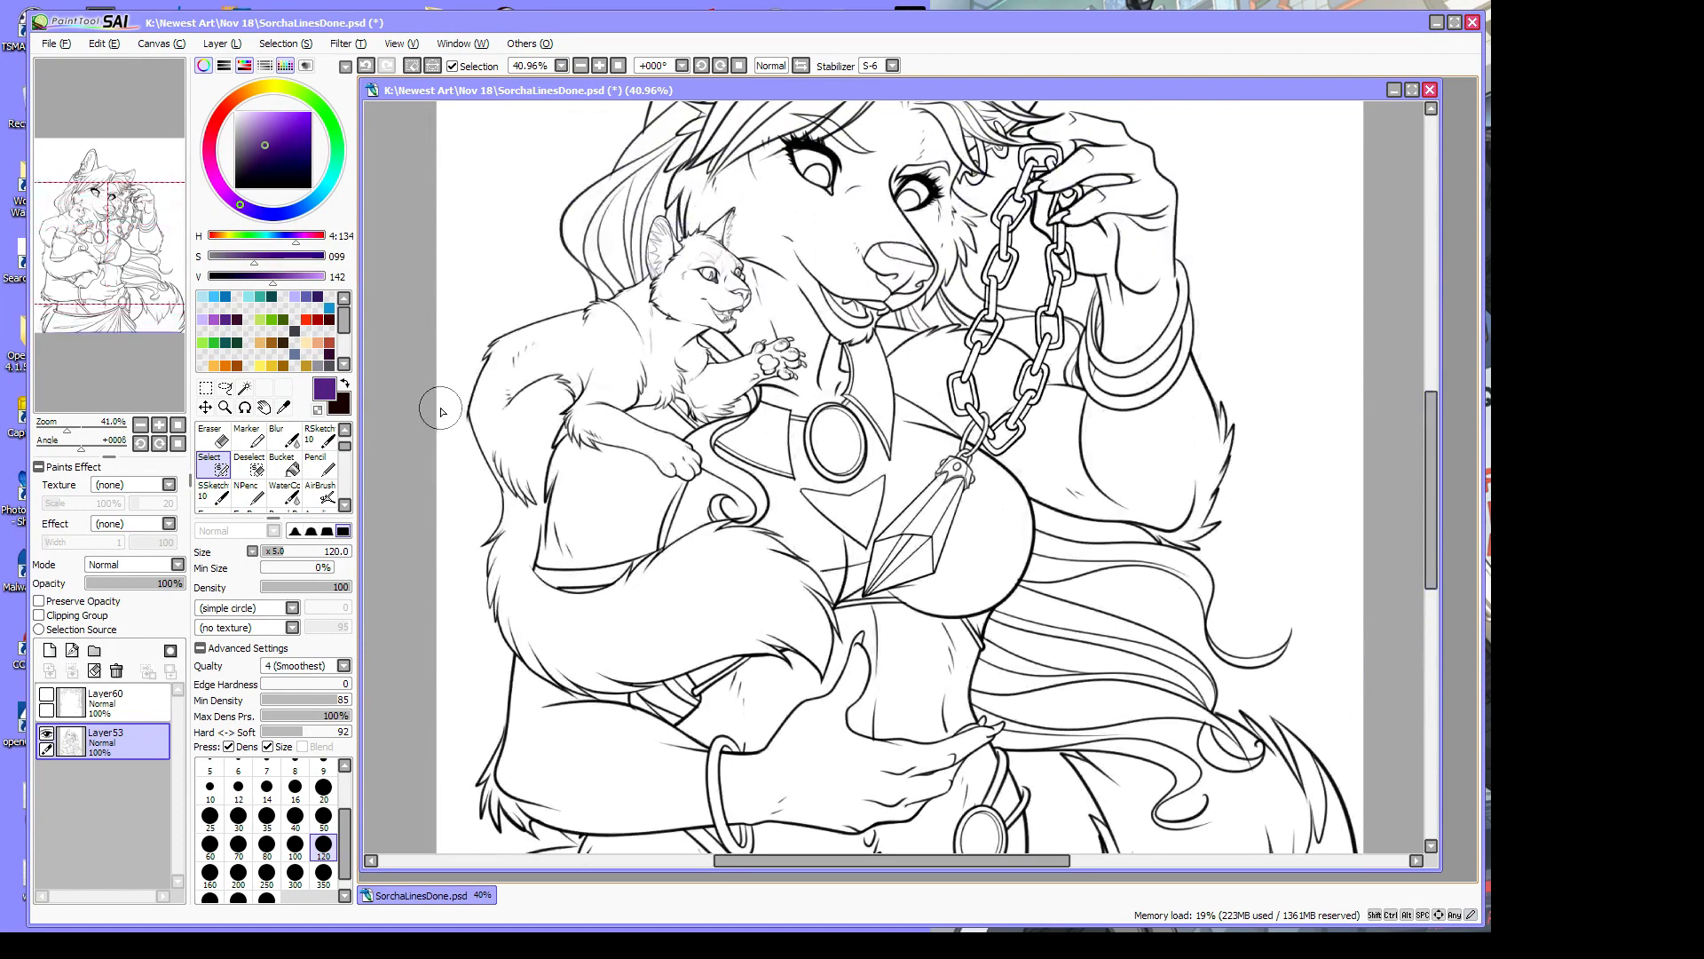
left_click_drag(1431, 433, 1429, 384)
left_click(245, 388)
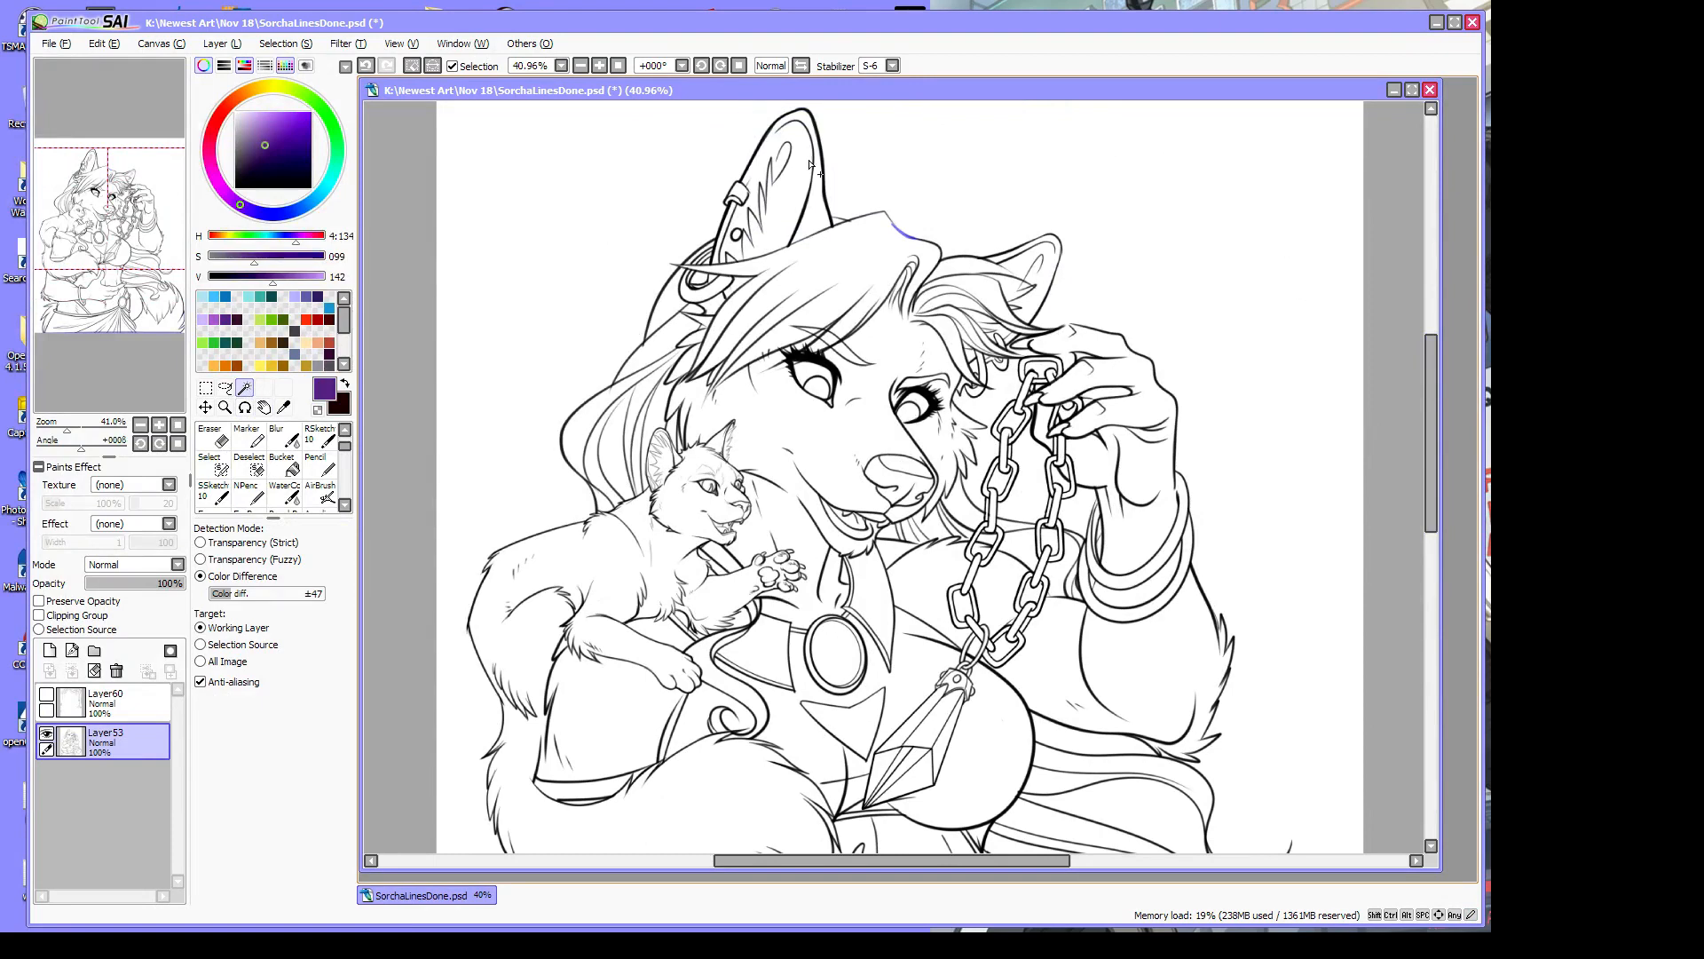
Magic Wand the background to select everything around the figure
left_click(1194, 391)
left_click_drag(1438, 413, 1467, 555)
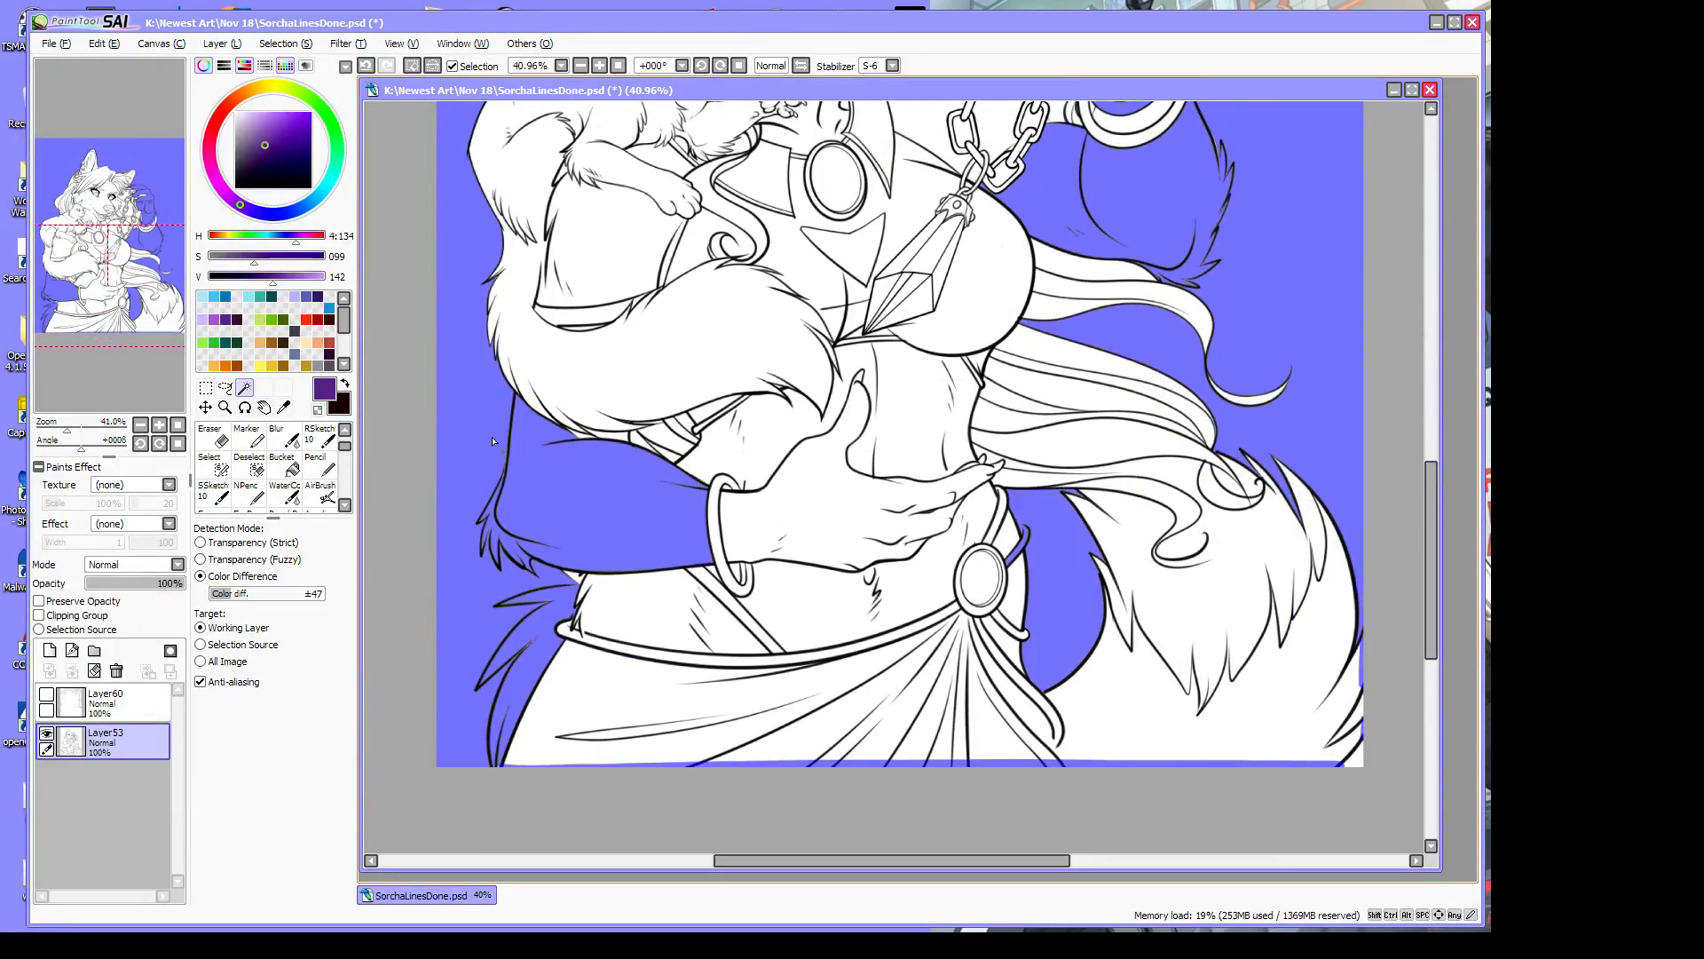
left_click_drag(822, 861, 776, 866)
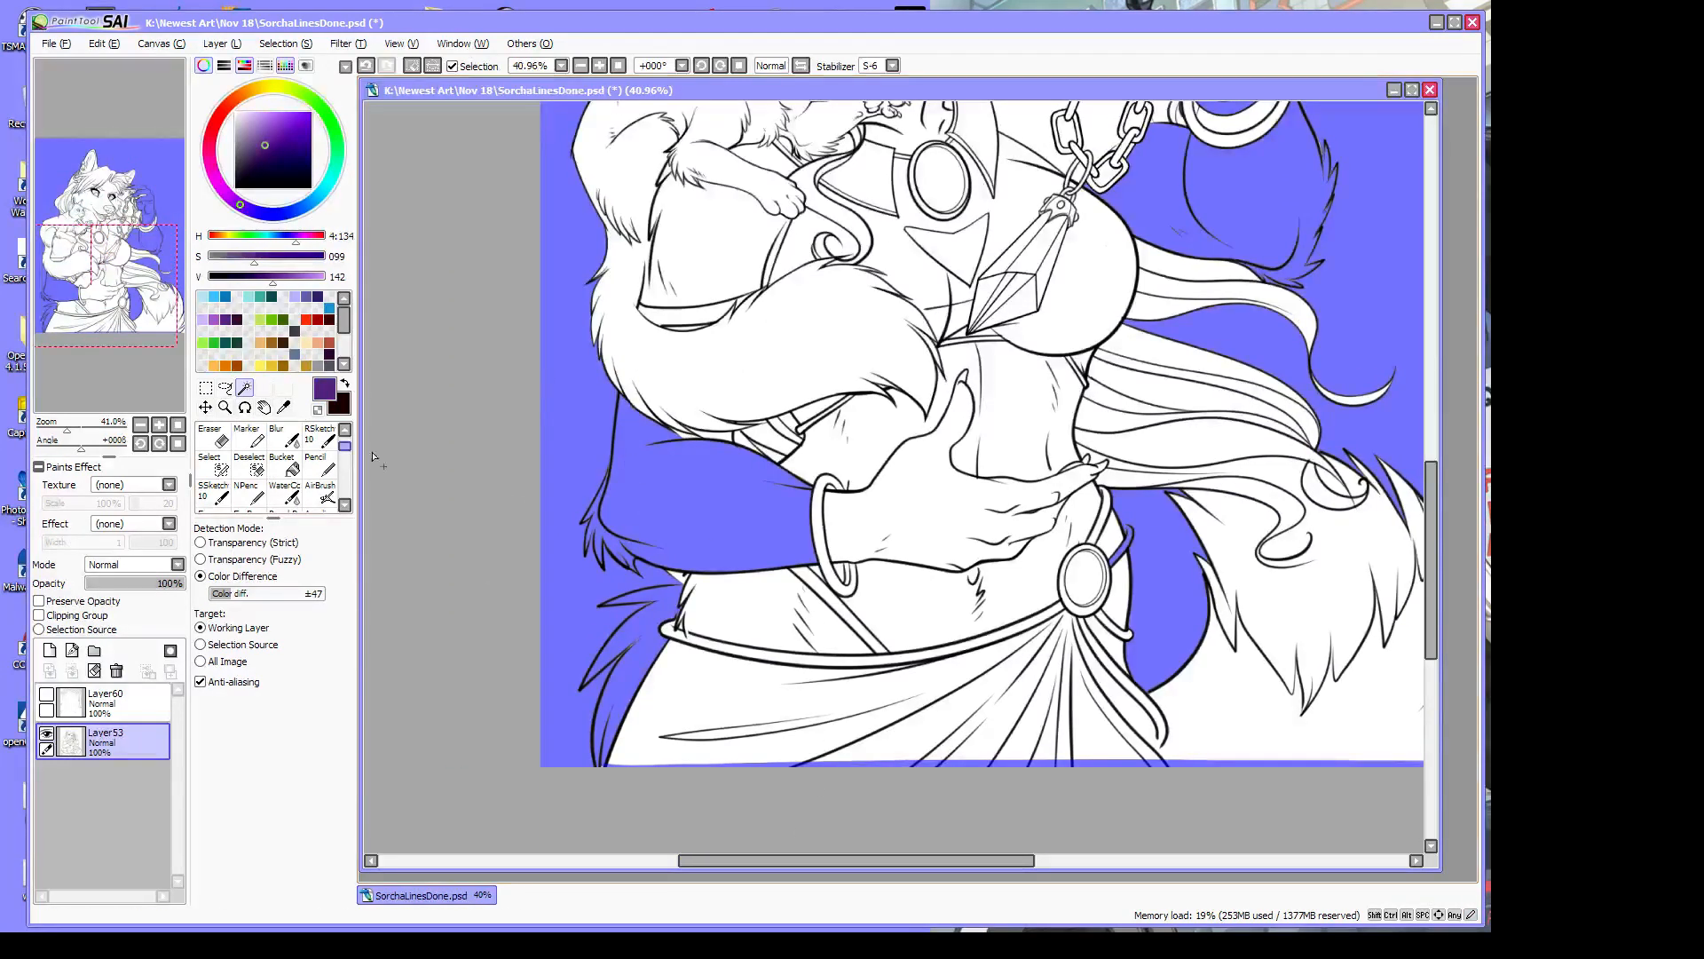
Zoom in on the waist and sleeve area
left_click(225, 407)
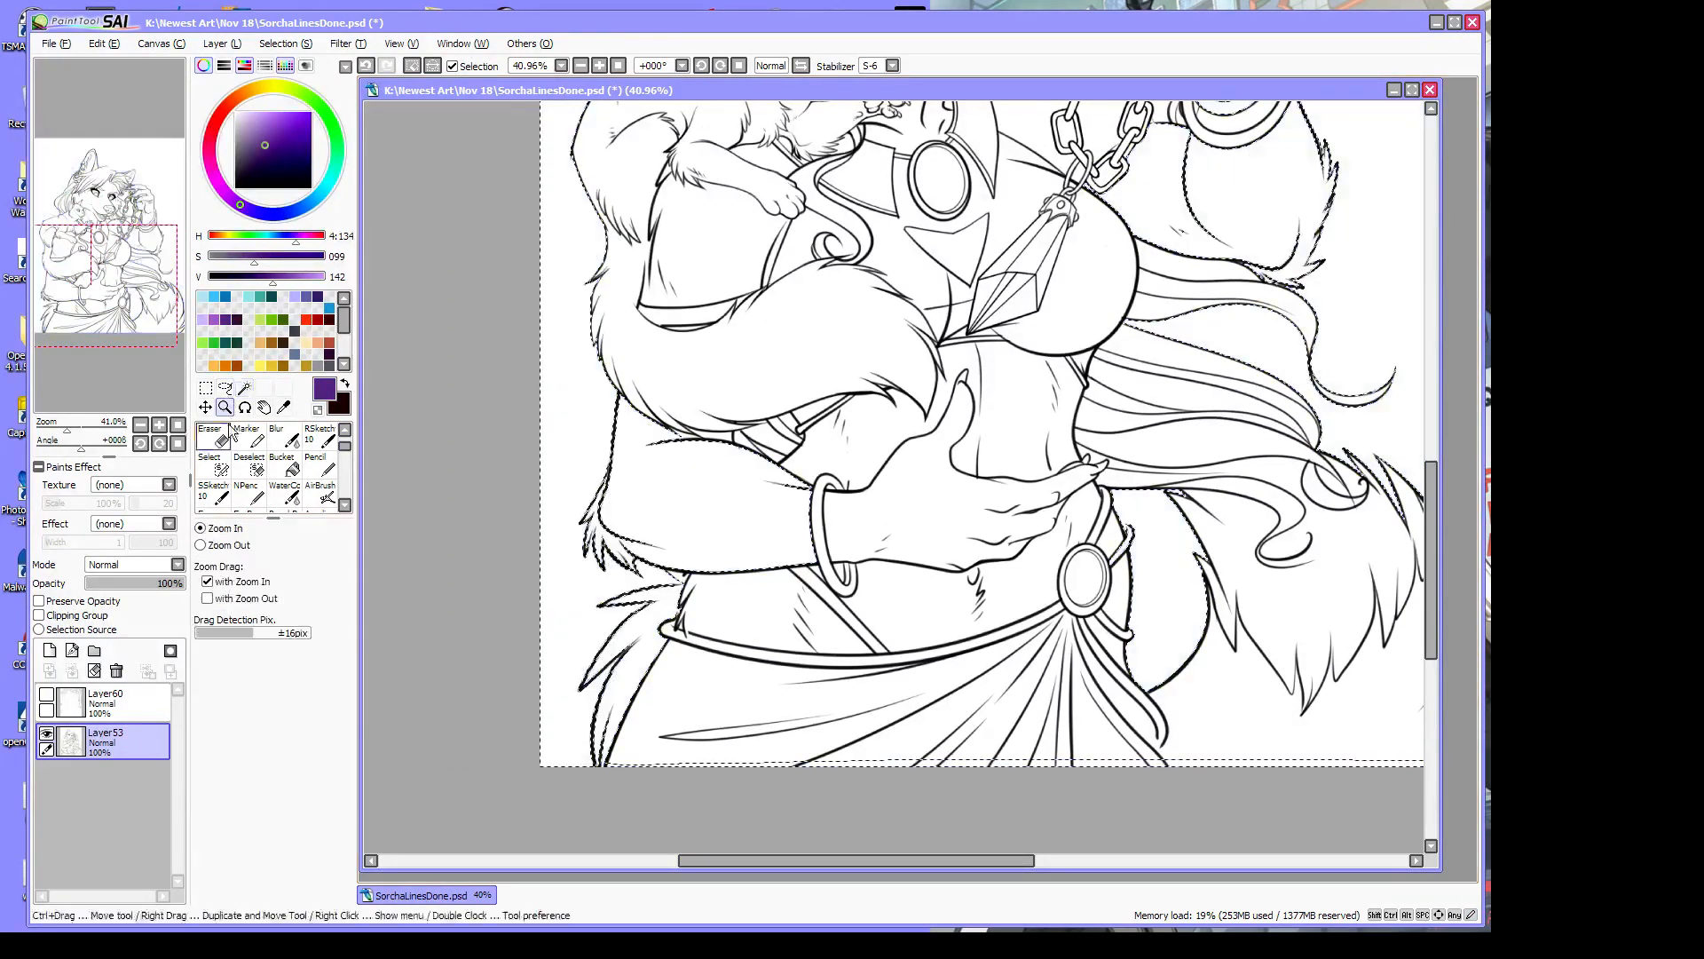
left_click(621, 701)
left_click(621, 701)
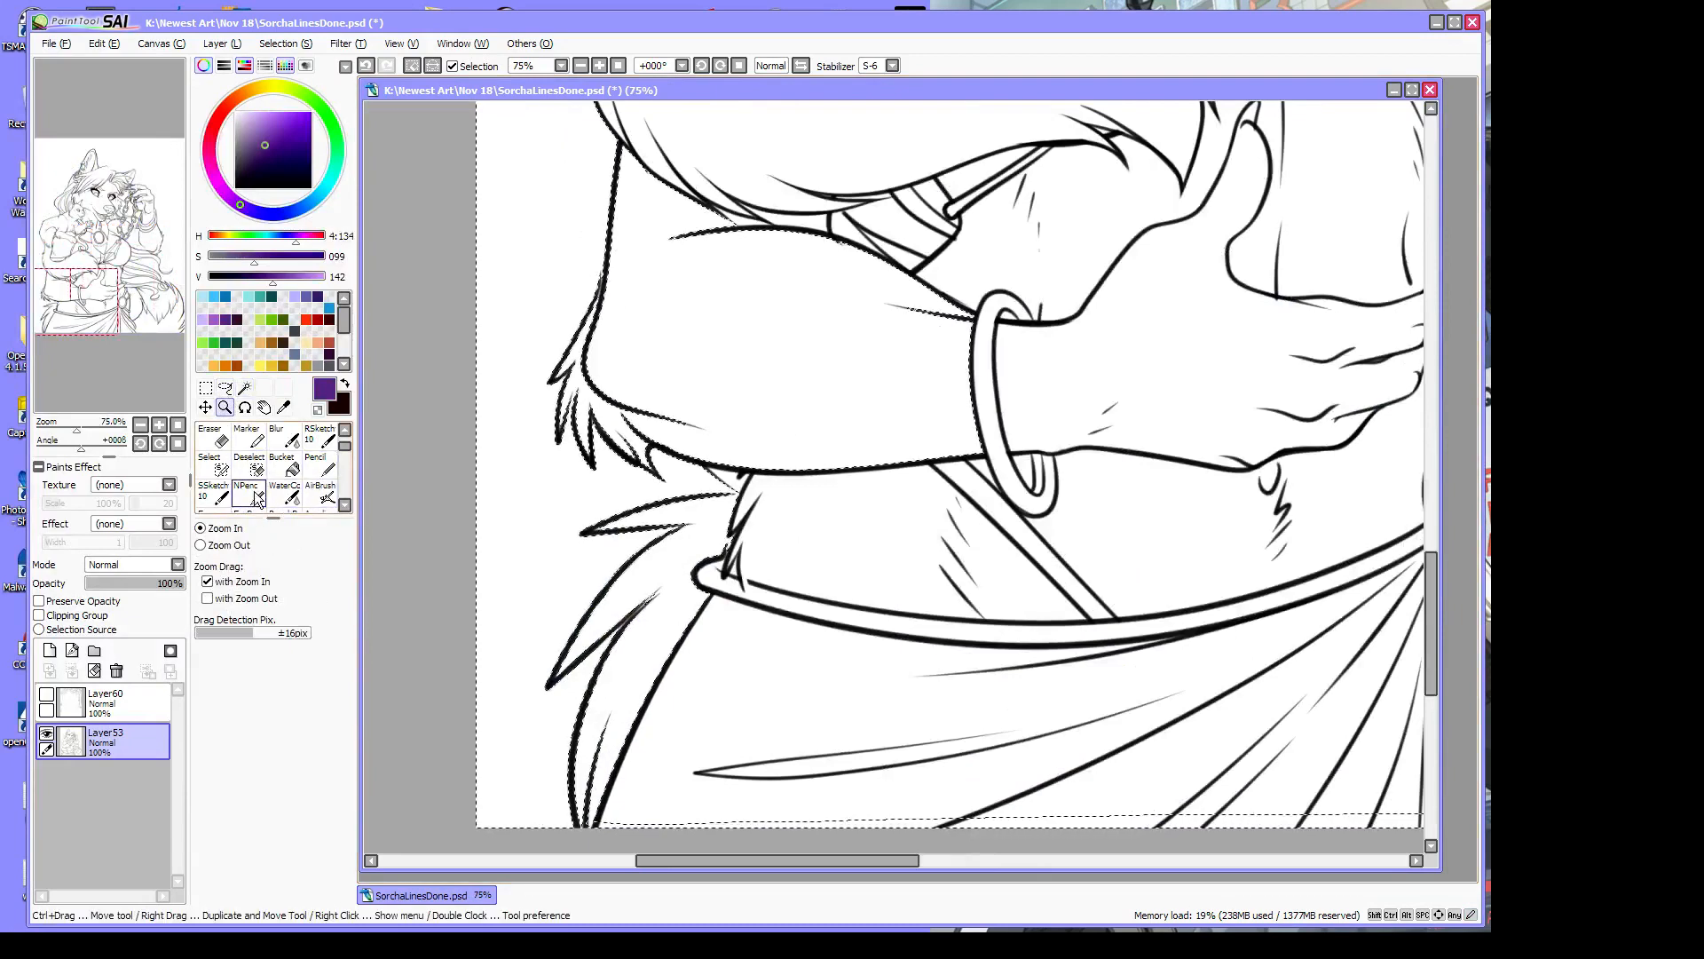
left_click(252, 466)
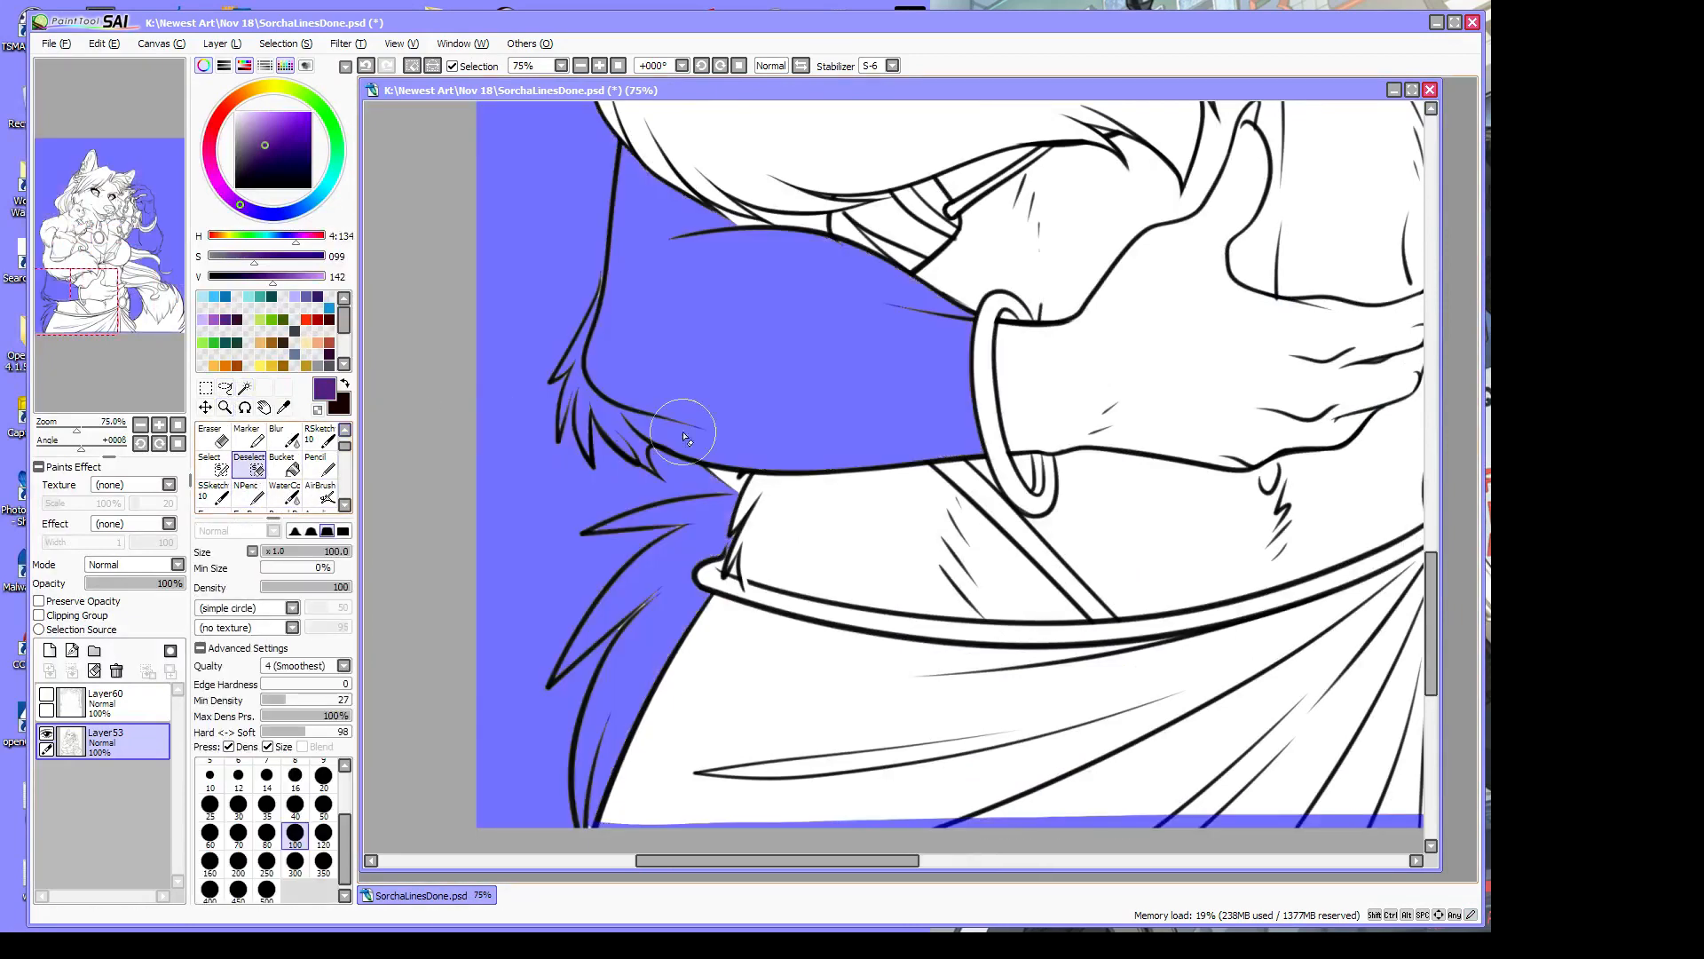
Erase the leaked selection from the hair strands near the sleeve
mouse_move(594, 533)
left_mouse_down()
mouse_move(706, 506)
mouse_move(726, 513)
mouse_move(696, 517)
mouse_move(717, 545)
left_mouse_up()
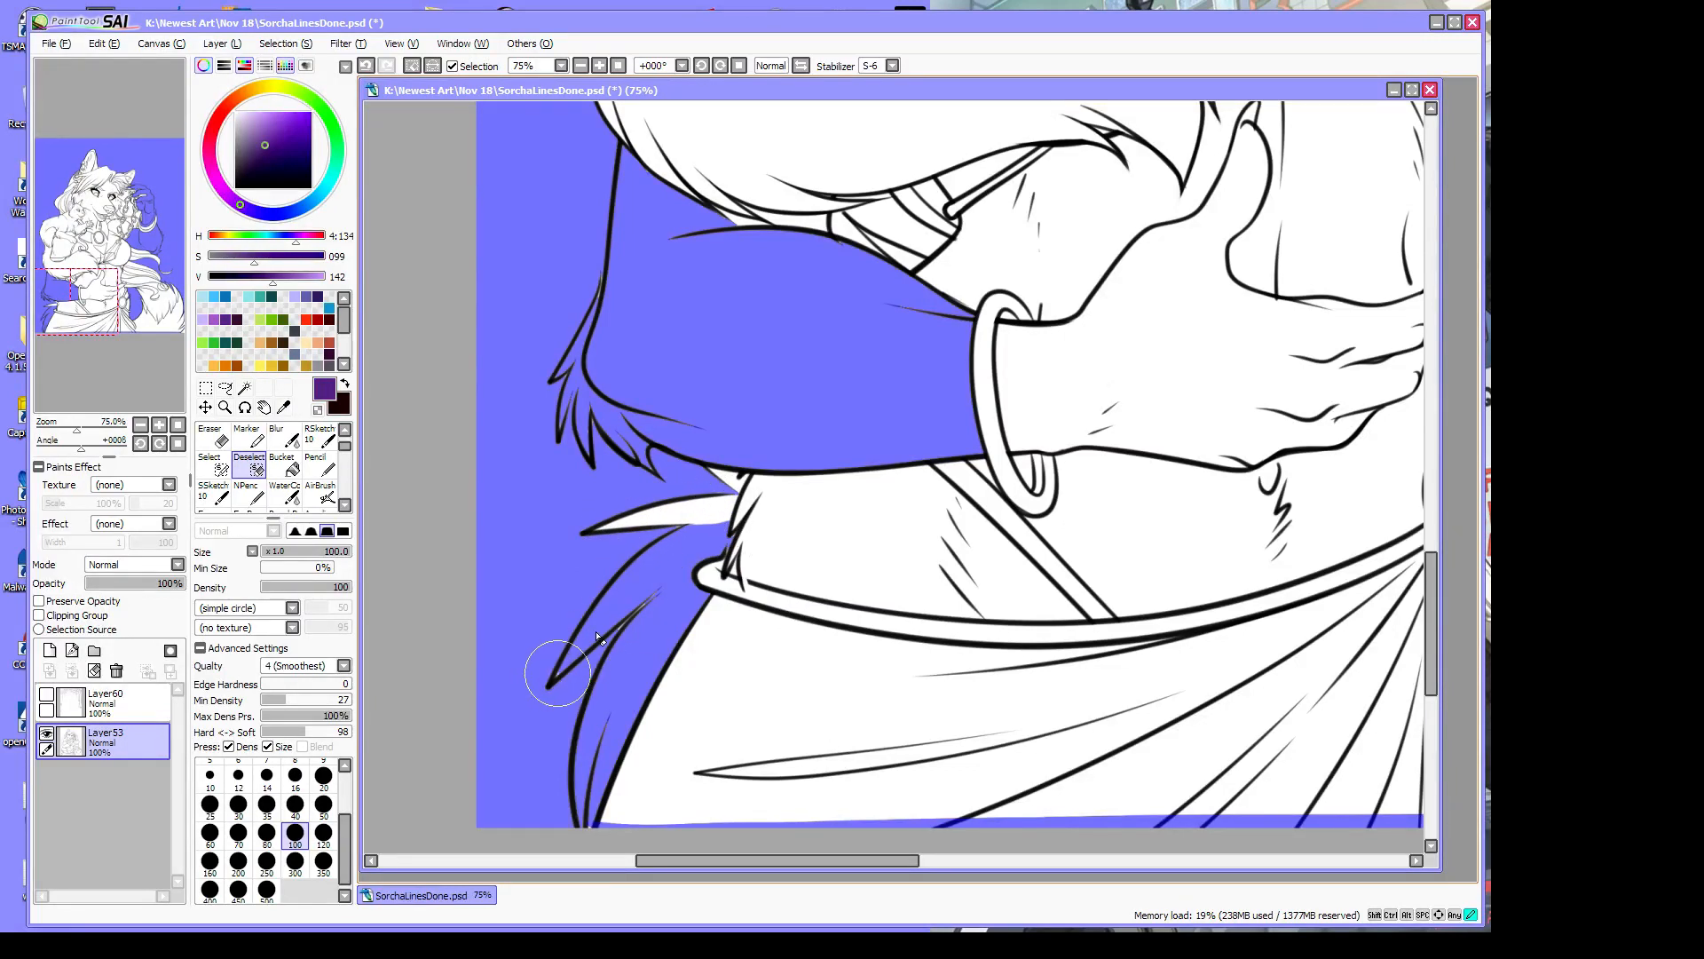
left_click_drag(546, 679, 709, 546)
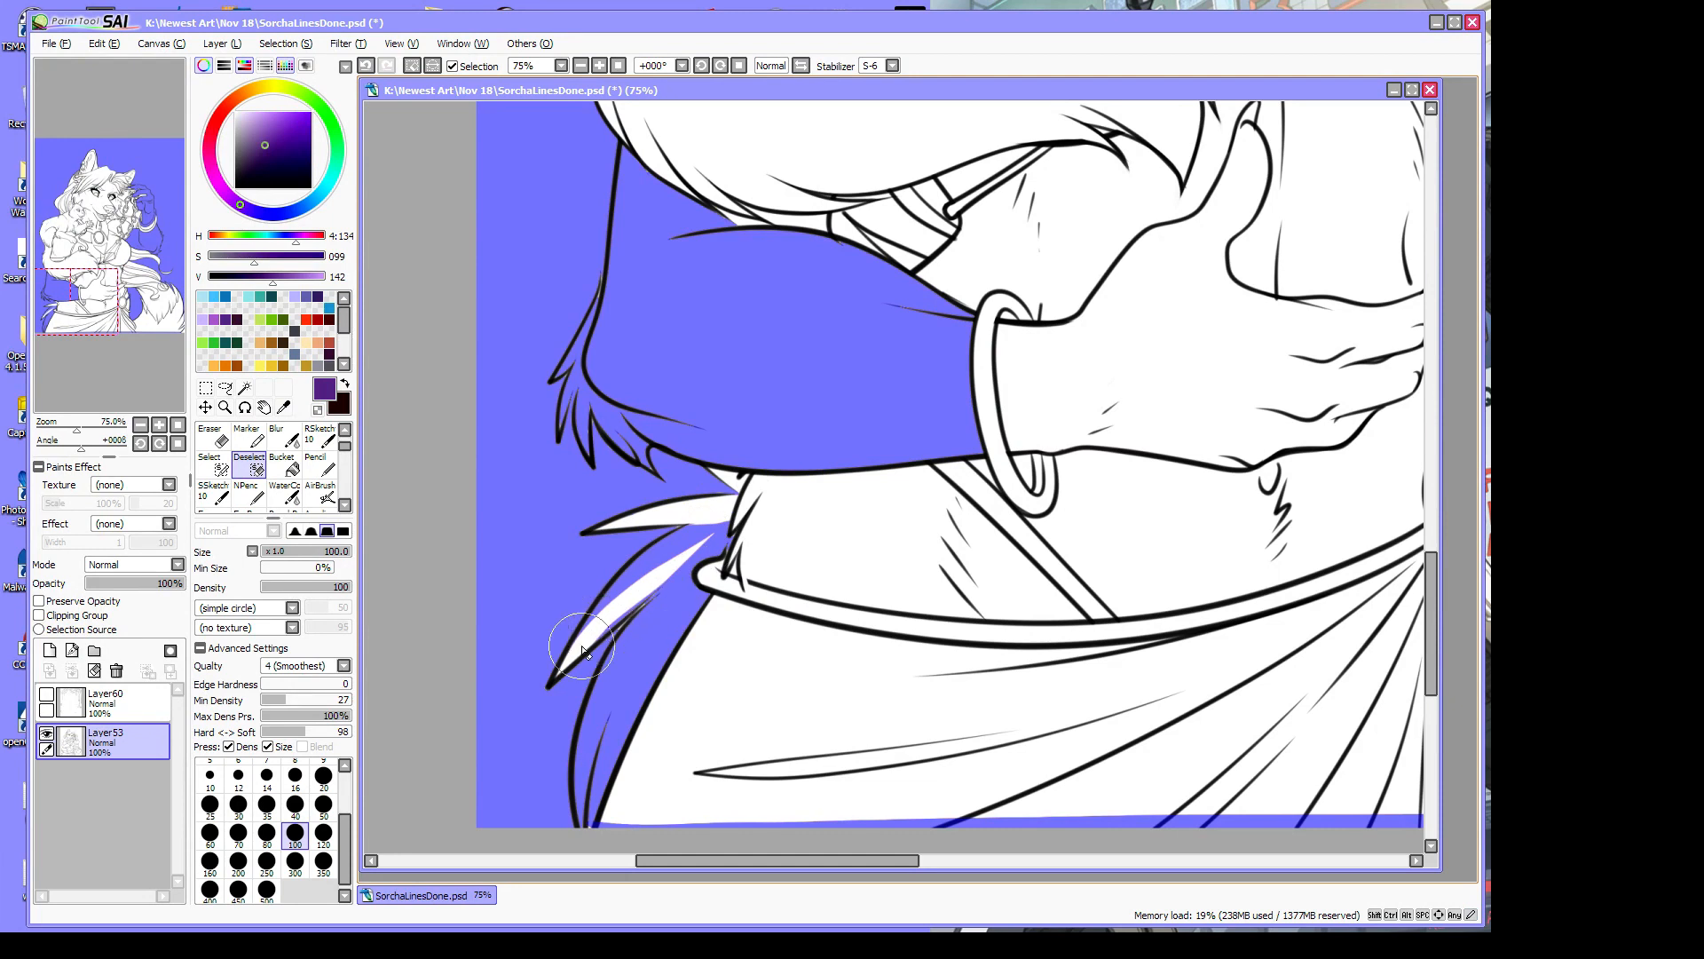
mouse_move(583, 651)
left_mouse_down()
mouse_move(675, 571)
mouse_move(571, 649)
mouse_move(614, 591)
mouse_move(723, 524)
mouse_move(616, 584)
mouse_move(653, 551)
mouse_move(765, 512)
mouse_move(616, 651)
mouse_move(596, 686)
mouse_move(724, 565)
mouse_move(633, 683)
mouse_move(584, 790)
mouse_move(604, 684)
mouse_move(580, 787)
mouse_move(577, 755)
mouse_move(582, 817)
mouse_move(619, 734)
mouse_move(585, 820)
mouse_move(661, 706)
left_mouse_up()
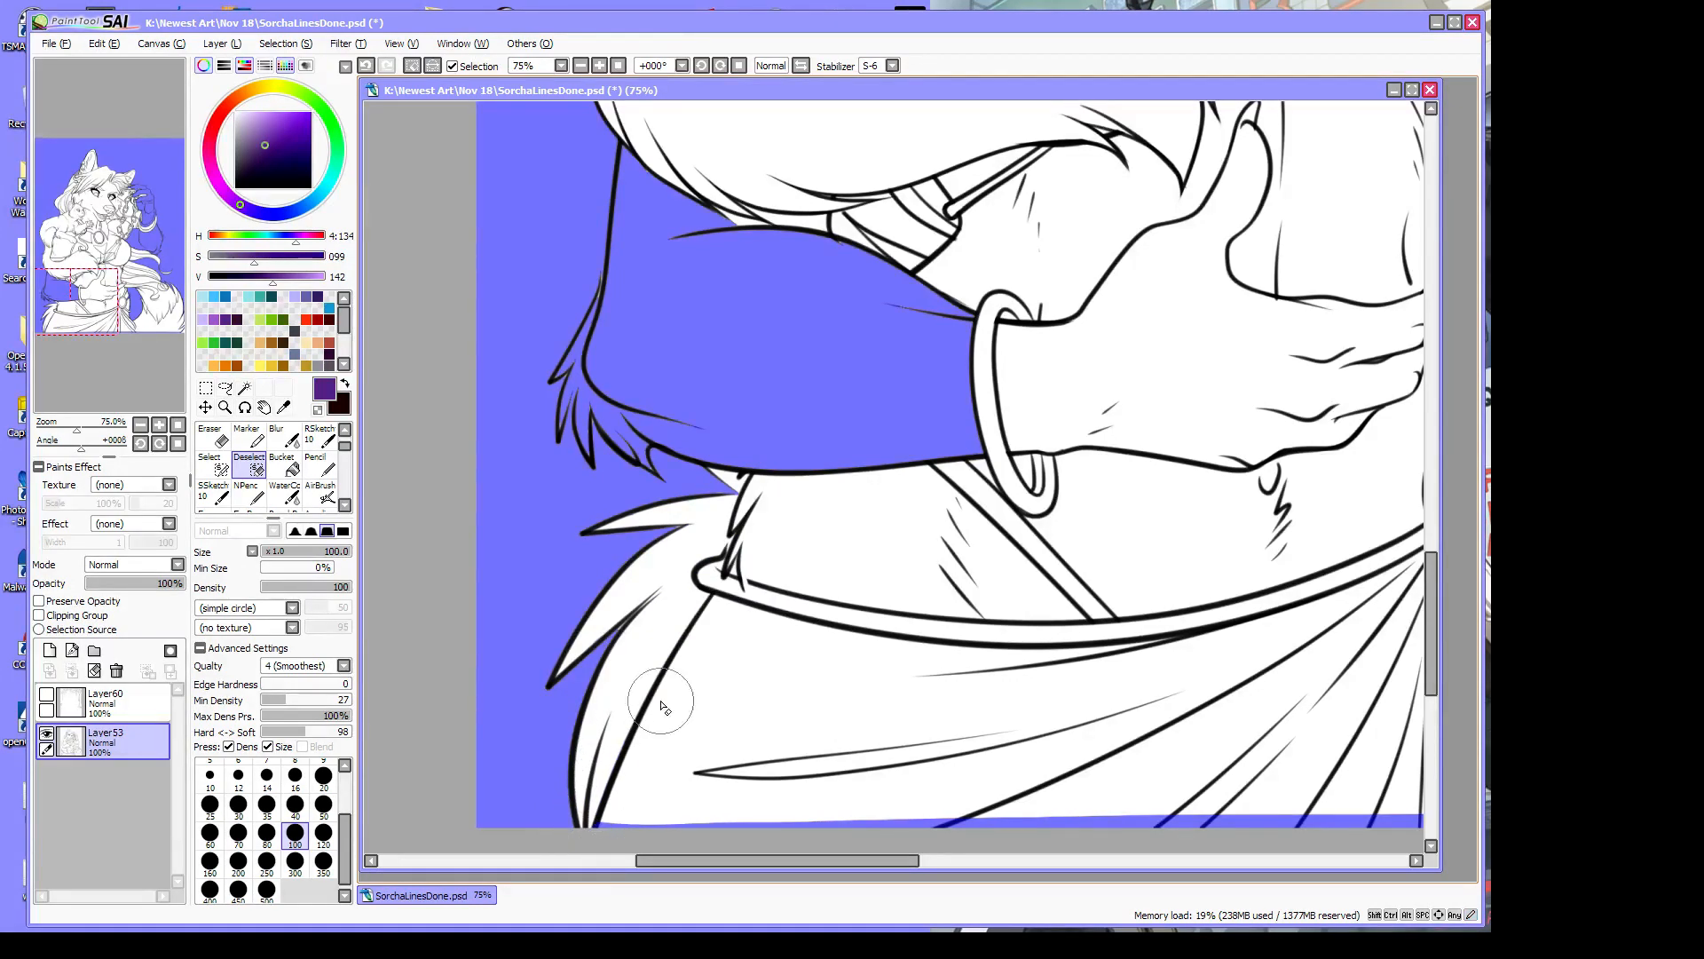
mouse_move(611, 435)
left_mouse_down()
mouse_move(651, 468)
mouse_move(683, 448)
mouse_move(981, 451)
left_mouse_up()
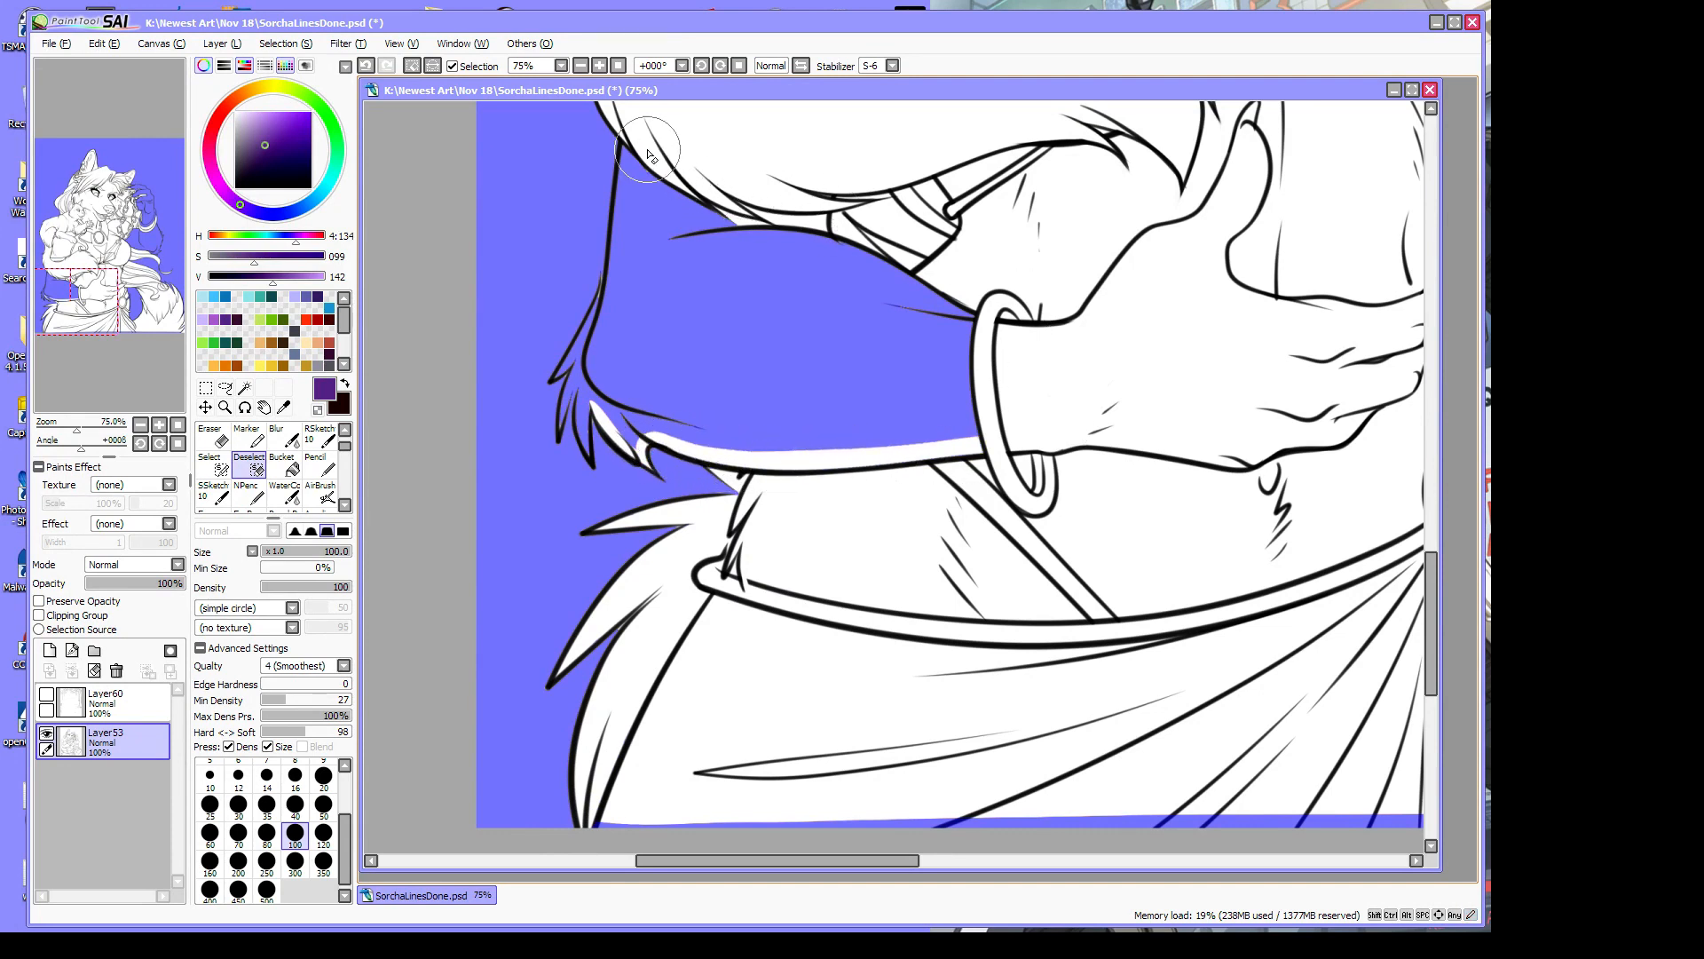
mouse_move(631, 143)
left_mouse_down()
mouse_move(637, 240)
mouse_move(768, 344)
left_mouse_up()
left_click_drag(634, 124, 774, 324)
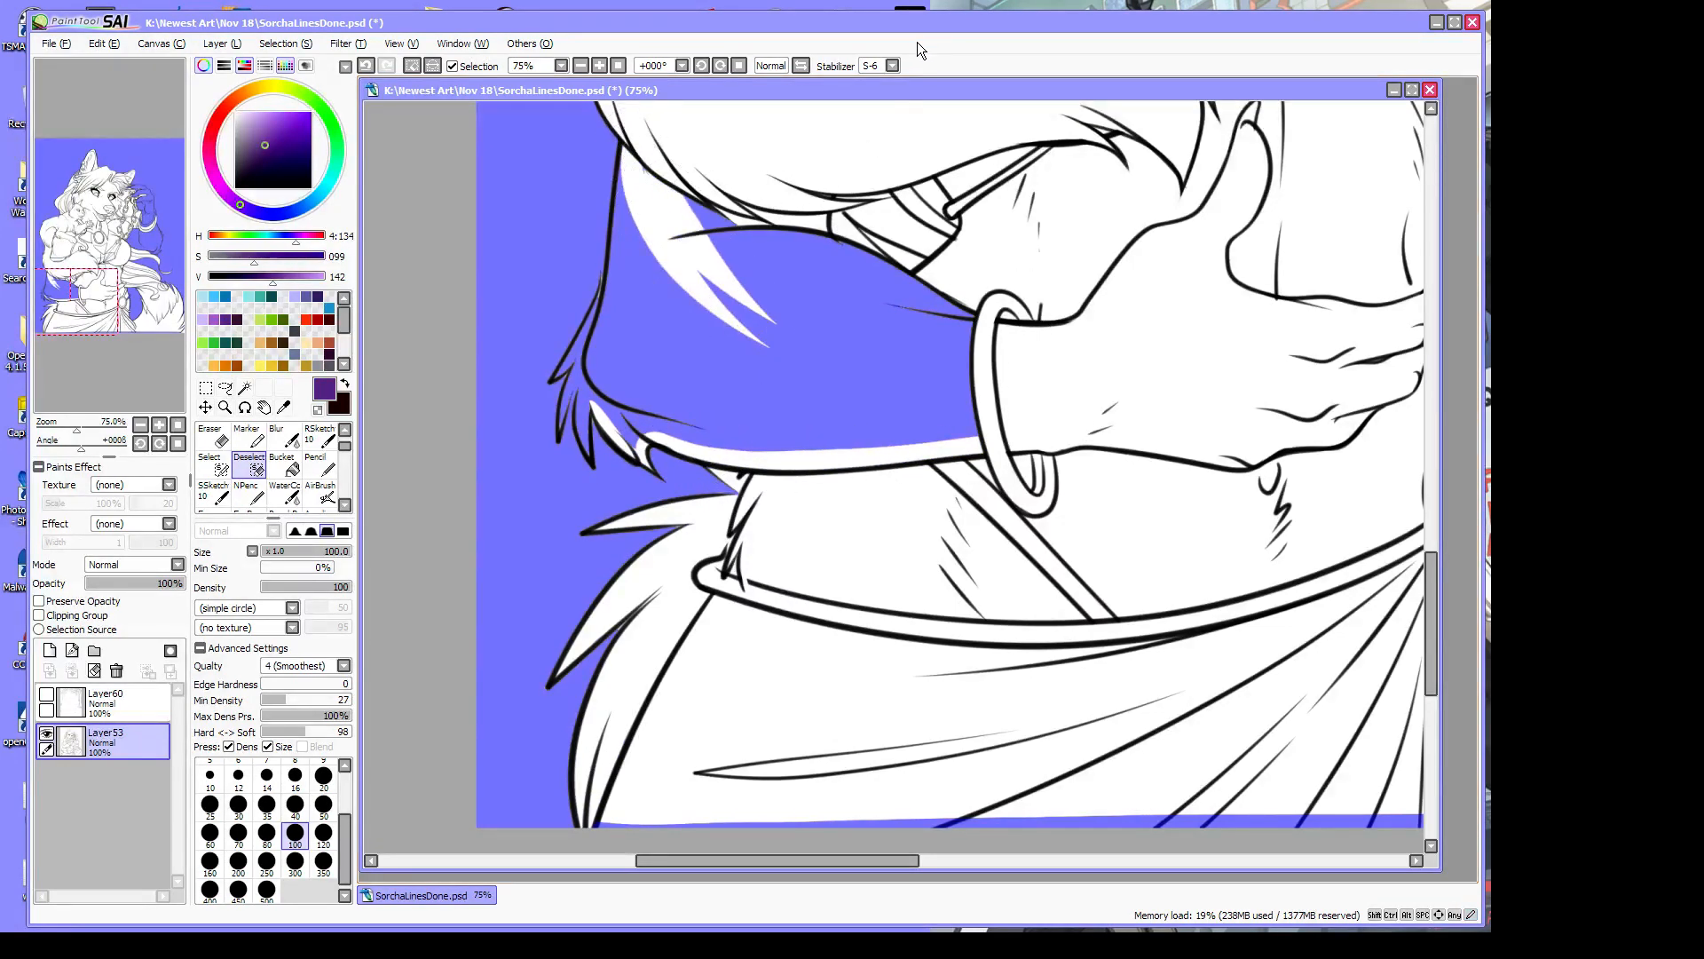
Lower stabilization to S-1 and clear the selection along the sleeve top to the bracelet
left_click(893, 66)
left_click(873, 295)
left_click_drag(672, 163, 735, 266)
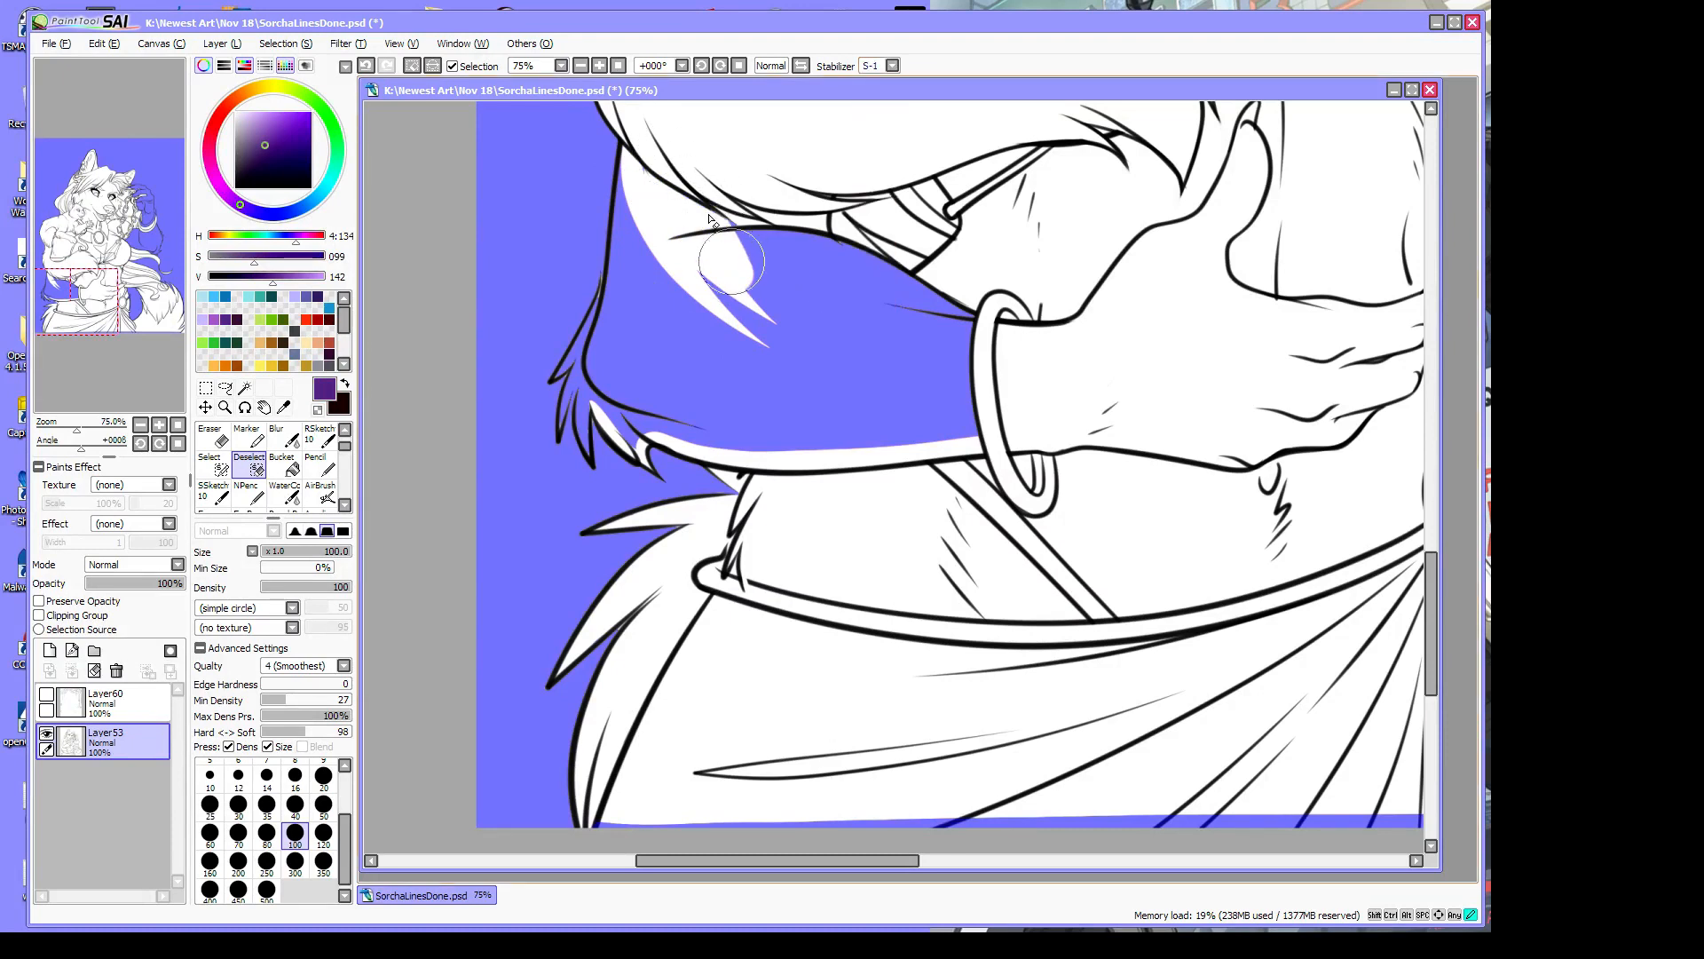
mouse_move(702, 196)
left_mouse_down()
mouse_move(770, 271)
mouse_move(865, 310)
left_mouse_up()
mouse_move(728, 236)
left_mouse_down()
mouse_move(911, 300)
mouse_move(761, 233)
mouse_move(912, 296)
mouse_move(839, 244)
mouse_move(948, 301)
left_mouse_up()
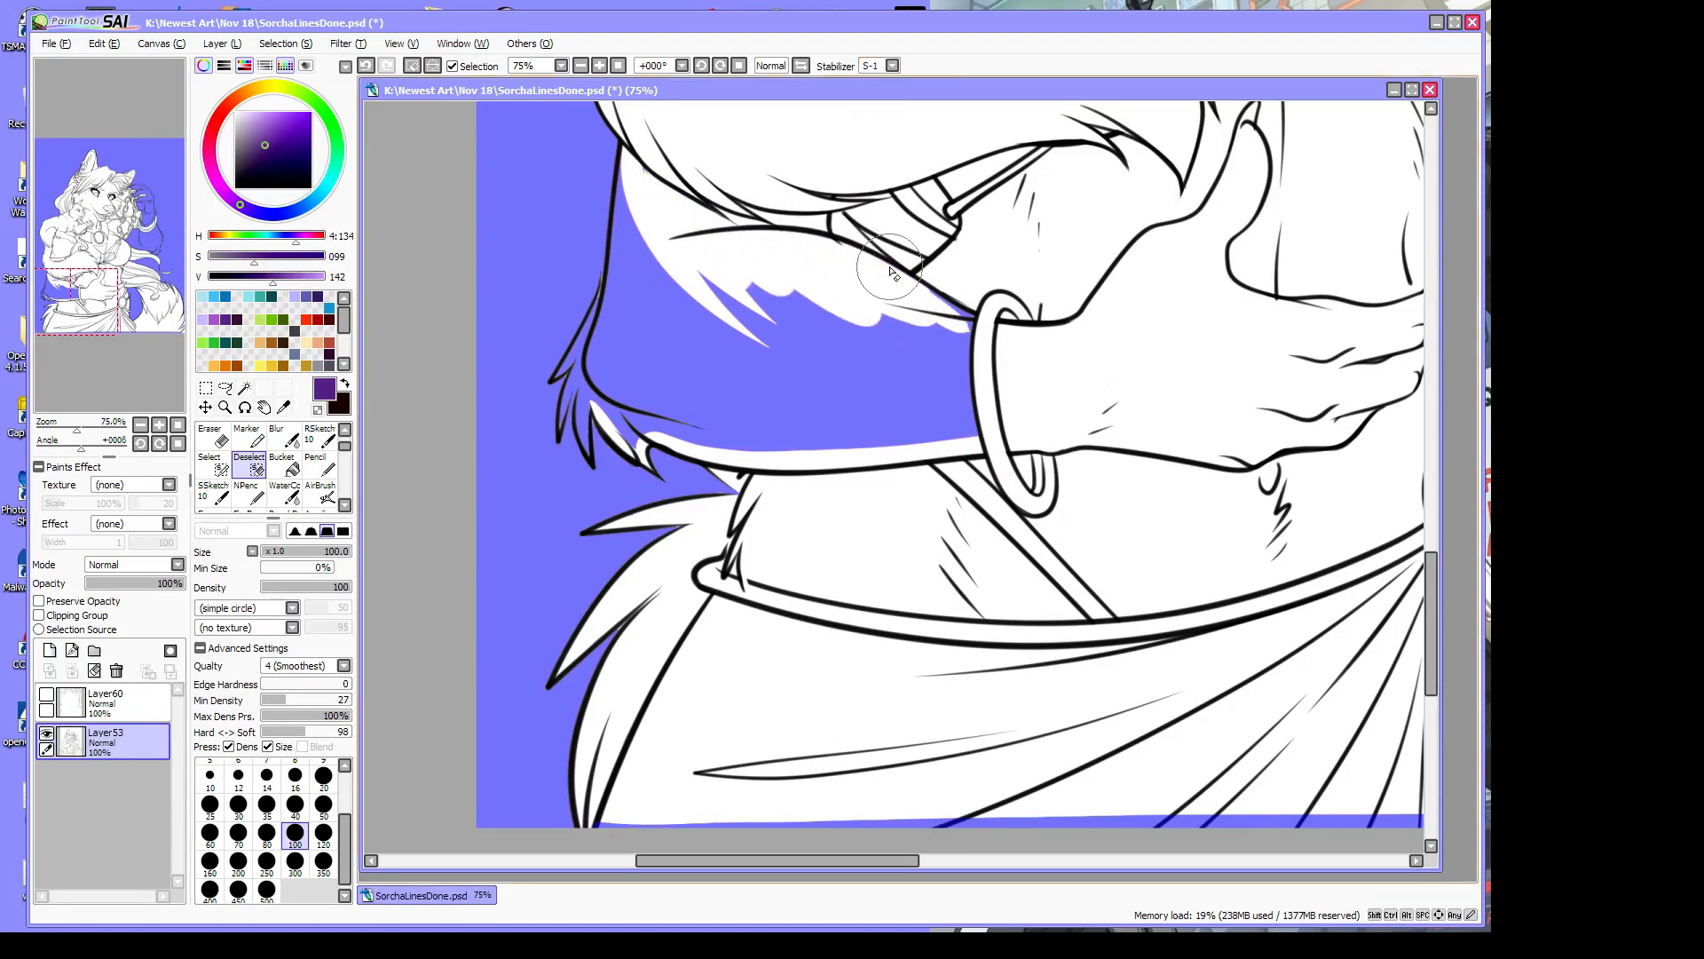
left_click_drag(879, 259, 961, 312)
Remove the hair tips and lower hair strands from the selection
left_click_drag(558, 379, 614, 313)
left_click_drag(558, 383, 594, 325)
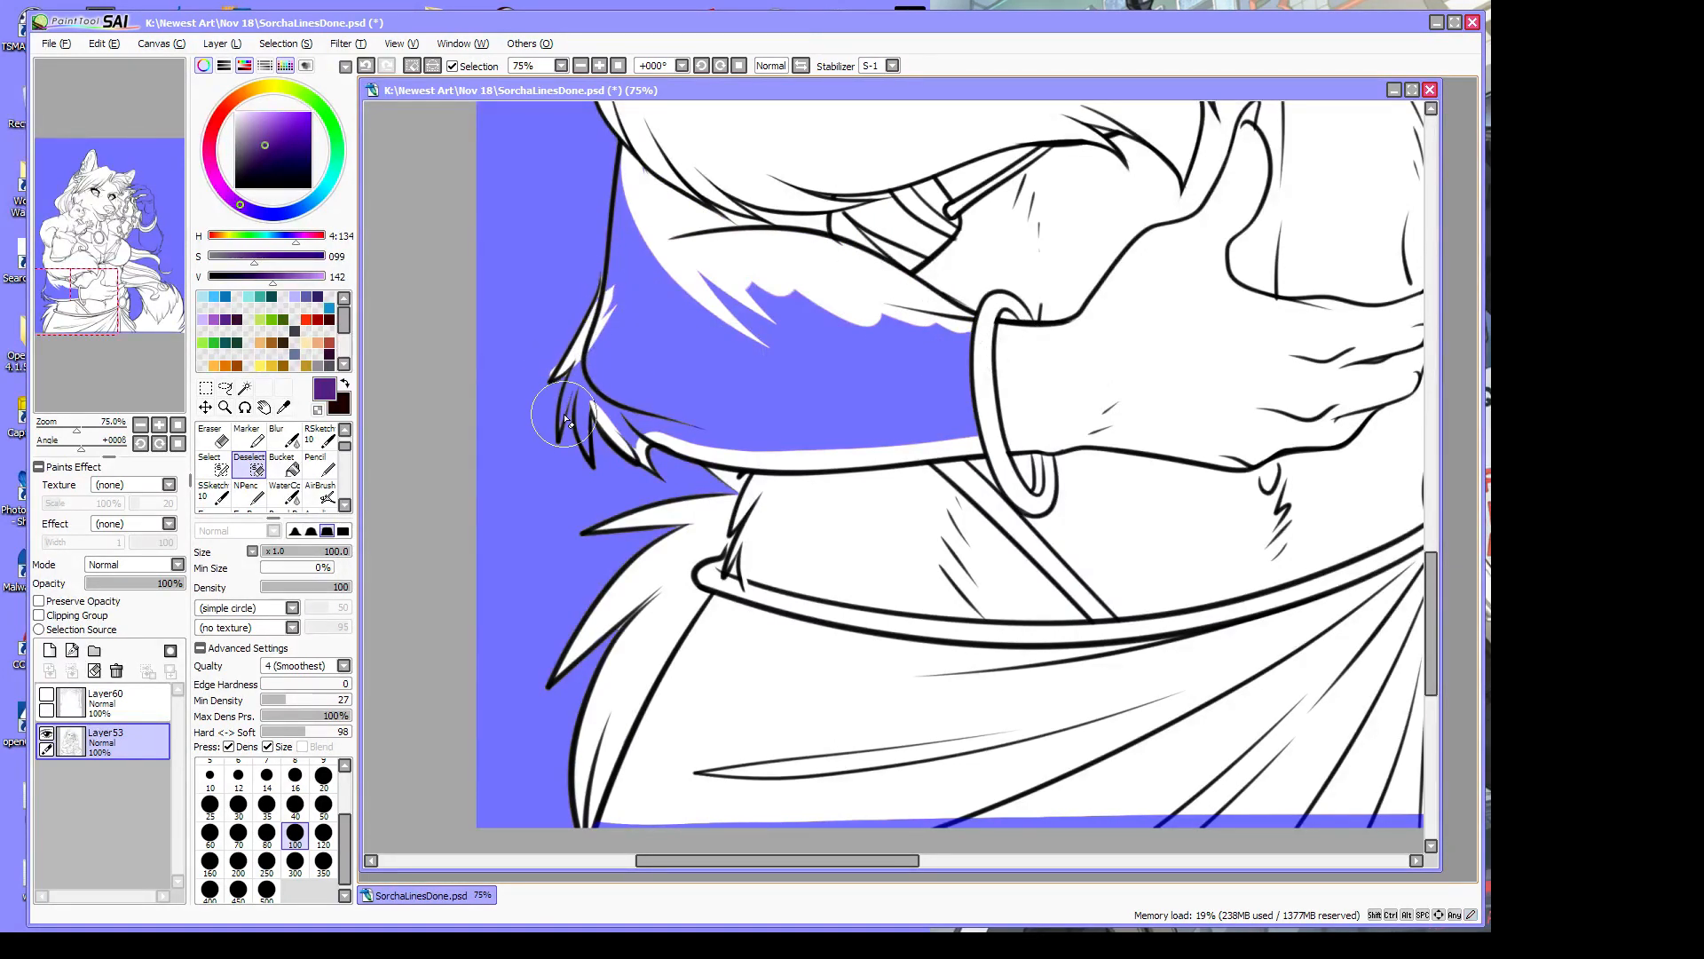
left_click_drag(559, 435, 597, 332)
mouse_move(591, 454)
left_mouse_down()
mouse_move(580, 375)
mouse_move(612, 322)
left_mouse_up()
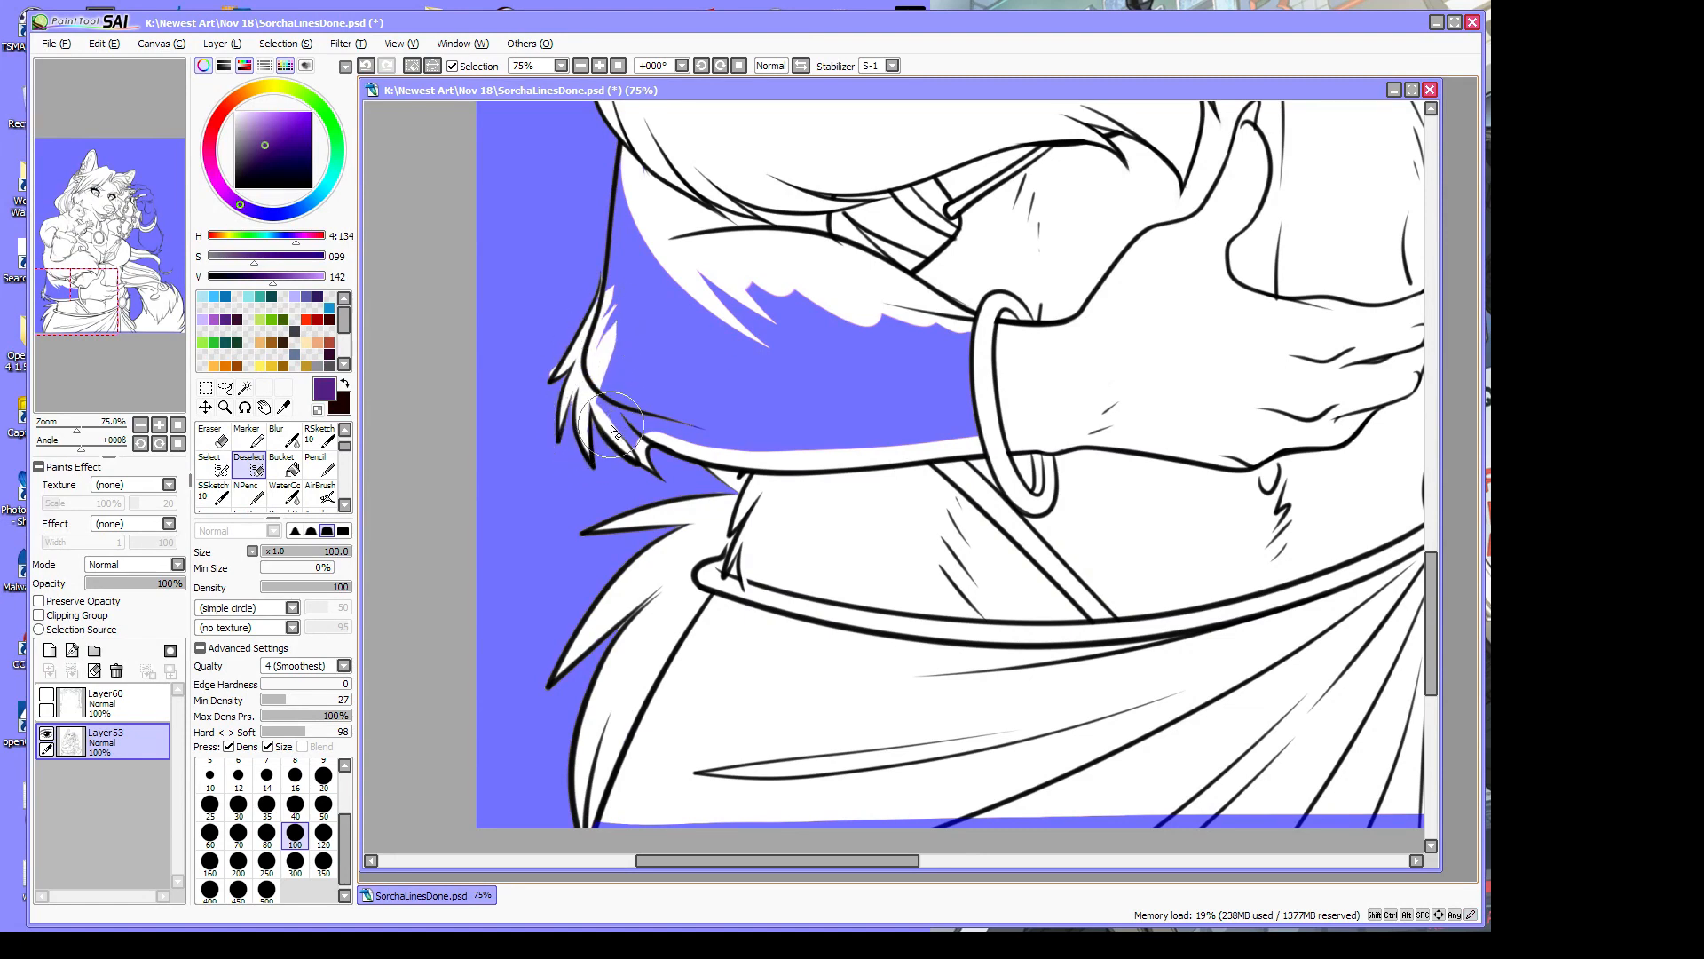
mouse_move(599, 390)
left_mouse_down()
mouse_move(635, 450)
mouse_move(644, 418)
mouse_move(614, 393)
mouse_move(658, 432)
mouse_move(630, 410)
mouse_move(891, 453)
mouse_move(599, 366)
mouse_move(828, 446)
mouse_move(621, 327)
mouse_move(642, 180)
mouse_move(626, 165)
mouse_move(614, 252)
left_mouse_up()
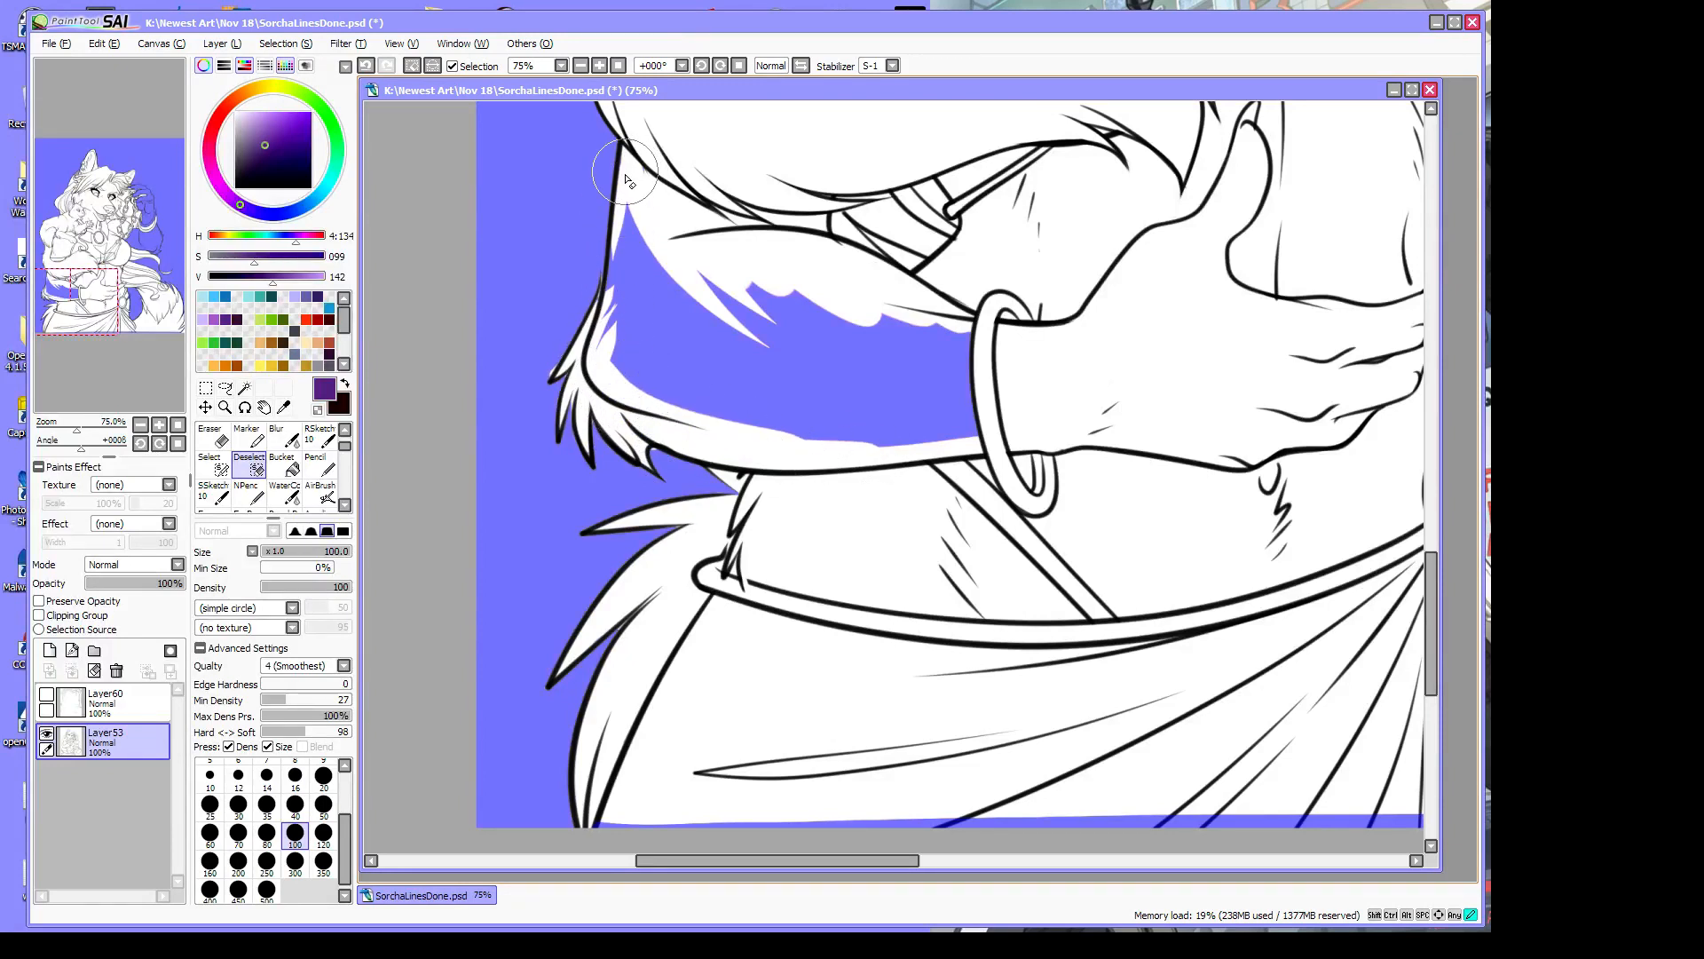
Clear the selection along the arm's left edge and the strip by the forearm
left_click_drag(626, 173, 603, 358)
mouse_move(650, 227)
left_mouse_down()
mouse_move(622, 370)
mouse_move(695, 390)
left_mouse_up()
left_click_drag(625, 333, 781, 430)
left_click_drag(664, 256, 647, 384)
mouse_move(667, 321)
left_mouse_down()
mouse_move(747, 409)
mouse_move(658, 312)
mouse_move(901, 461)
left_mouse_up()
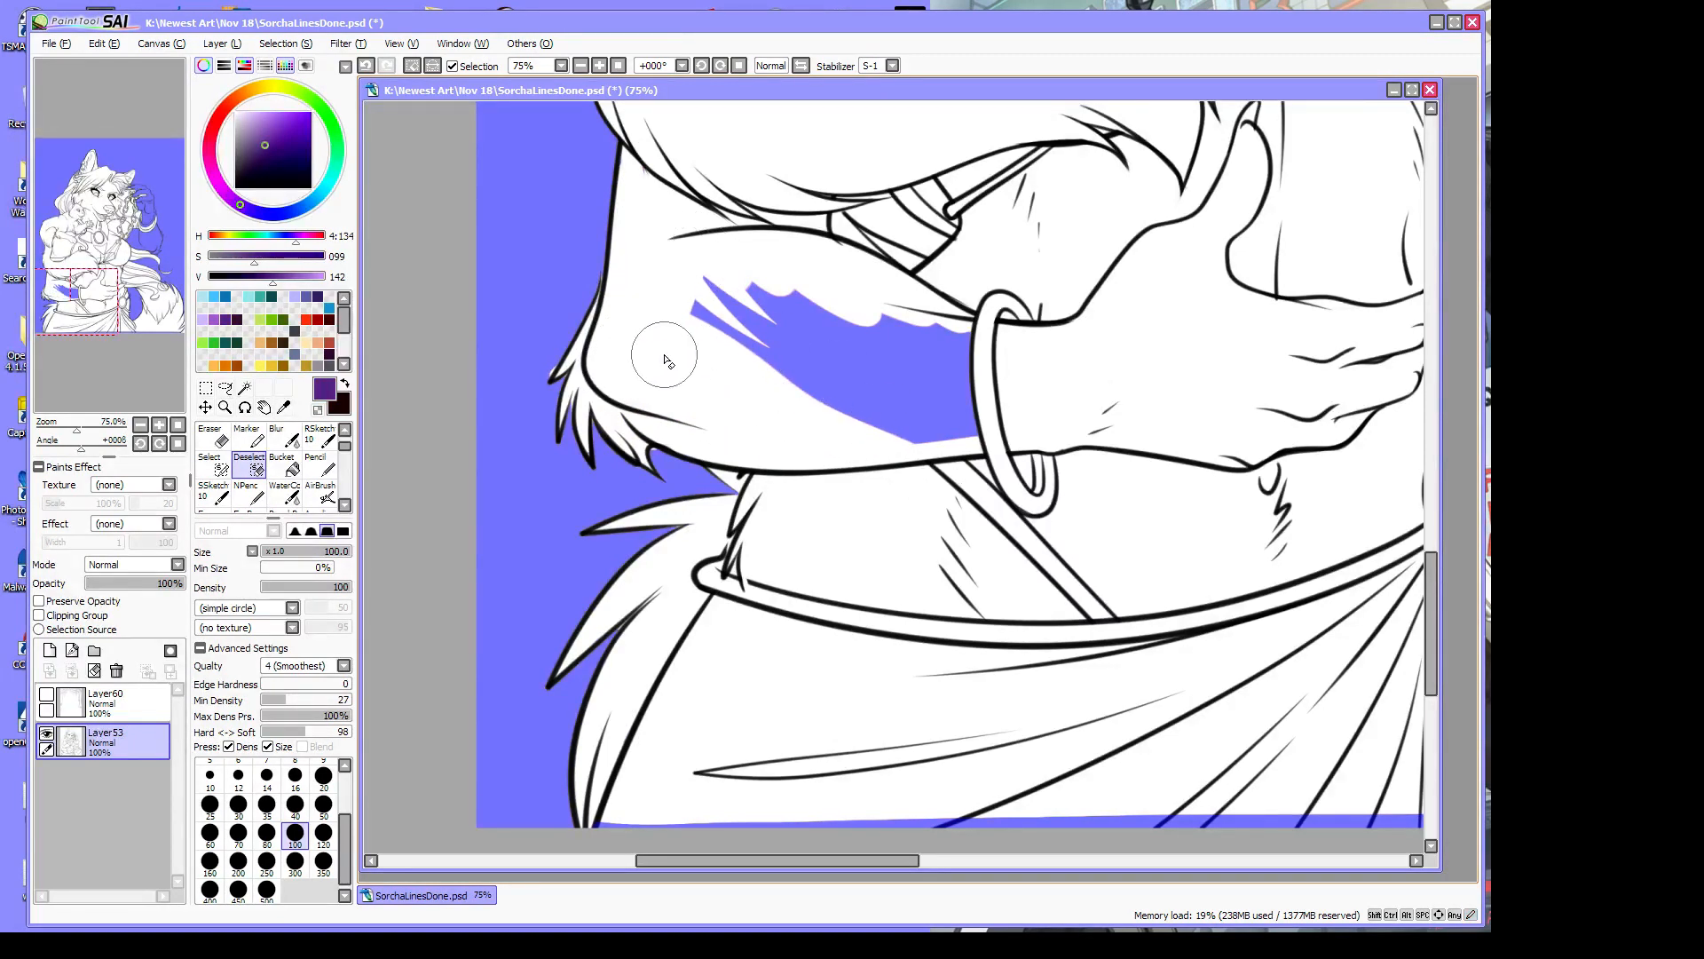
mouse_move(709, 323)
left_mouse_down()
mouse_move(972, 469)
mouse_move(723, 279)
mouse_move(996, 461)
left_mouse_up()
mouse_move(783, 311)
left_mouse_down()
mouse_move(1008, 449)
mouse_move(1061, 411)
left_mouse_up()
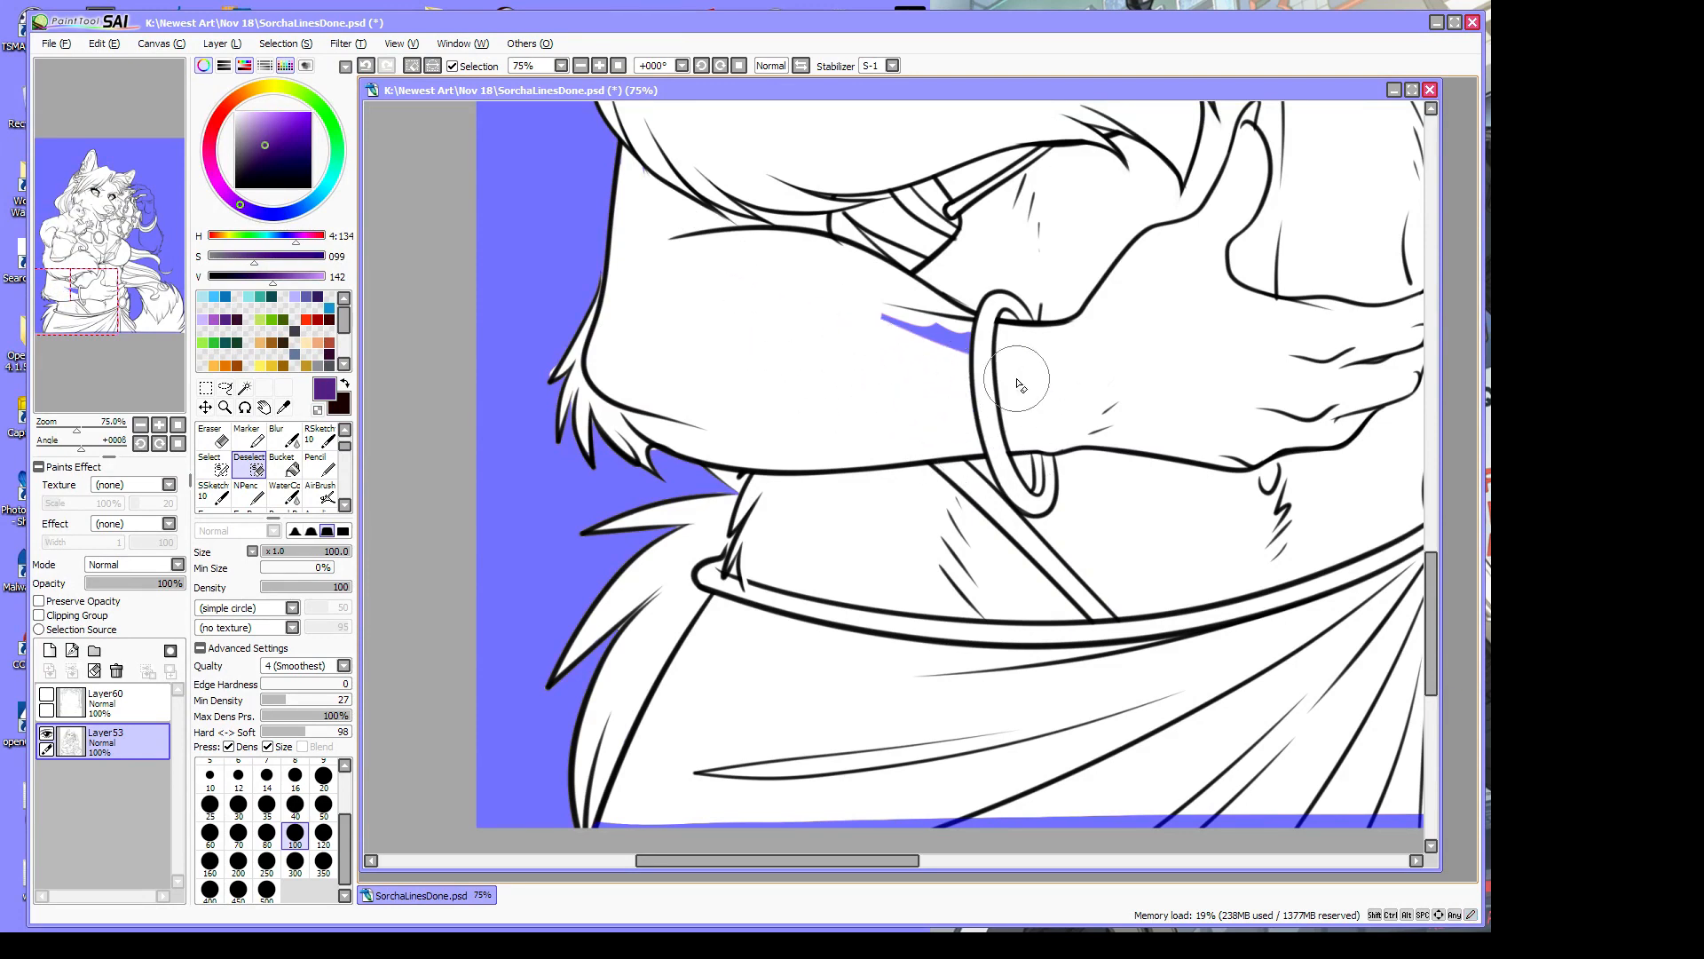
left_click_drag(870, 327, 1092, 391)
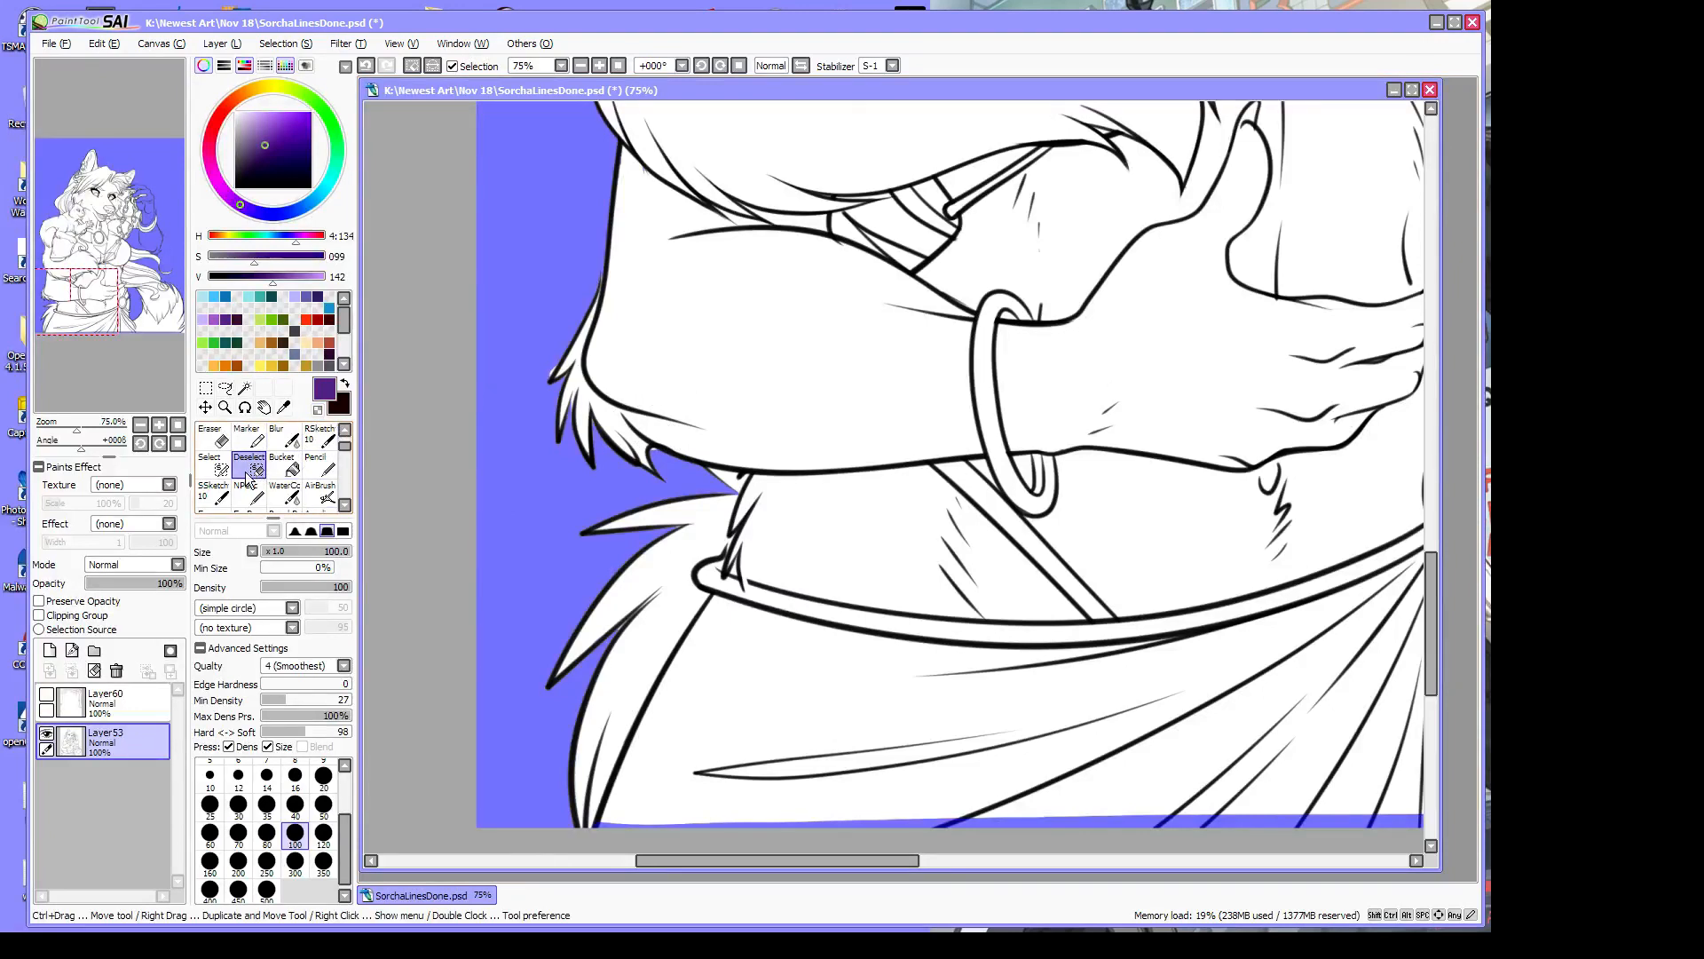
left_click(222, 465)
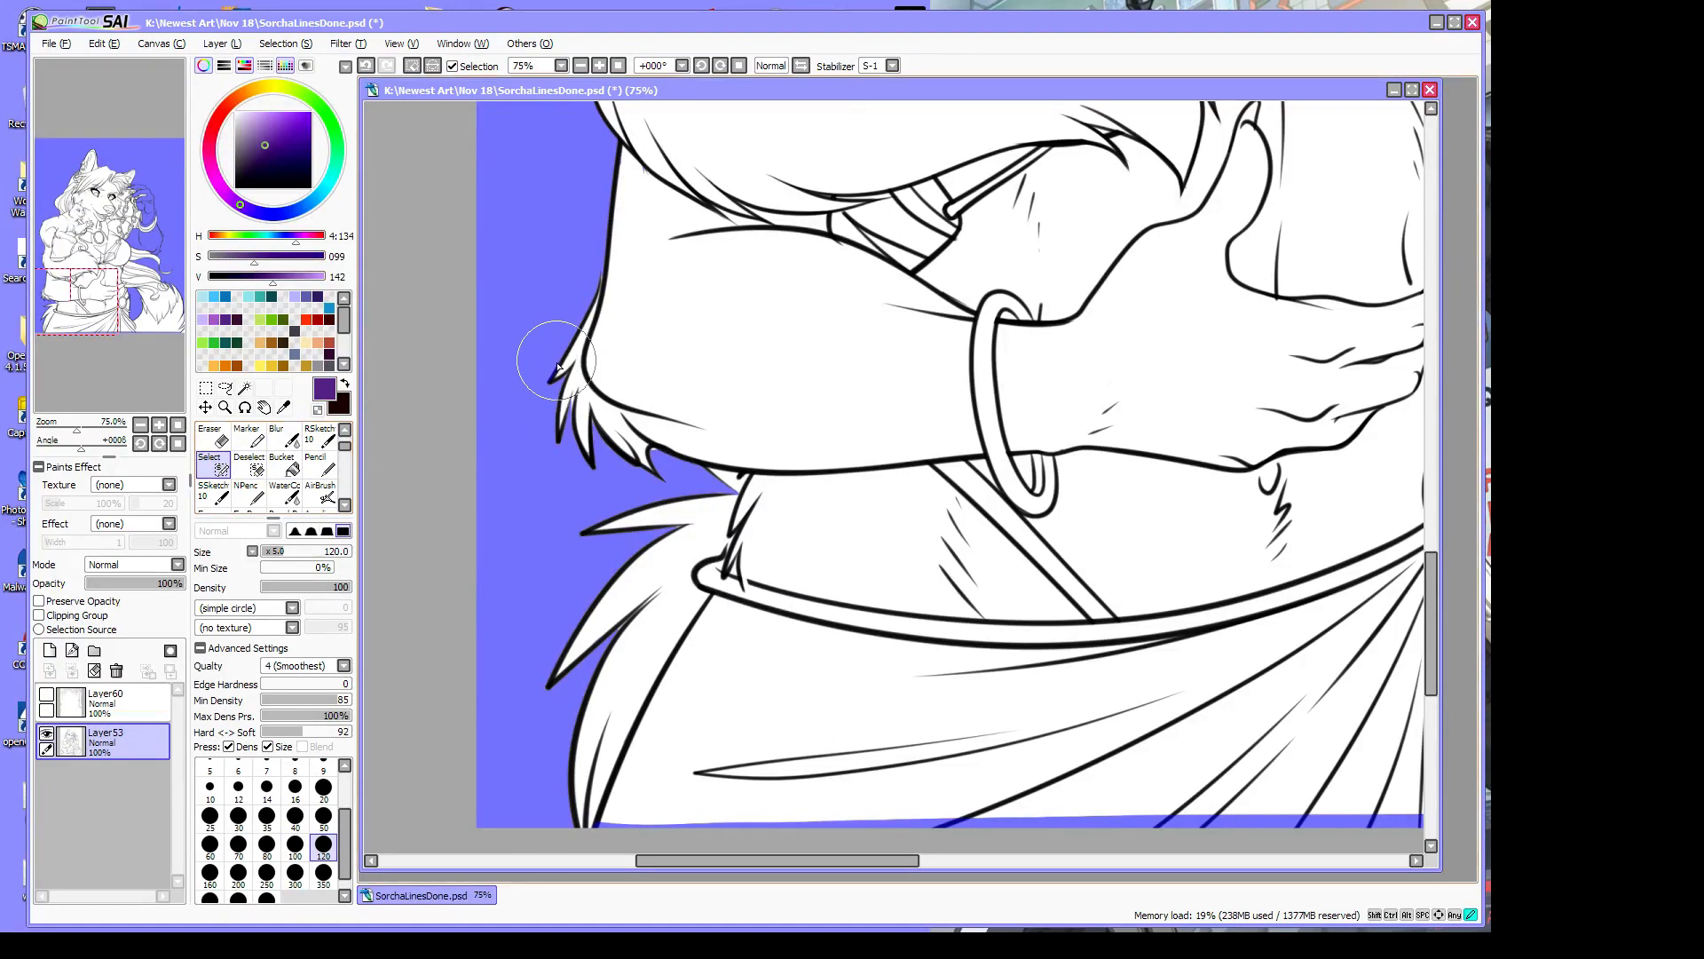
Add the small waist fur tuft to the selection and set the pen to transparent colour
mouse_move(658, 451)
left_mouse_down()
mouse_move(667, 478)
mouse_move(648, 444)
mouse_move(644, 466)
left_mouse_up()
left_click(318, 410)
left_click_drag(1451, 584, 1481, 311)
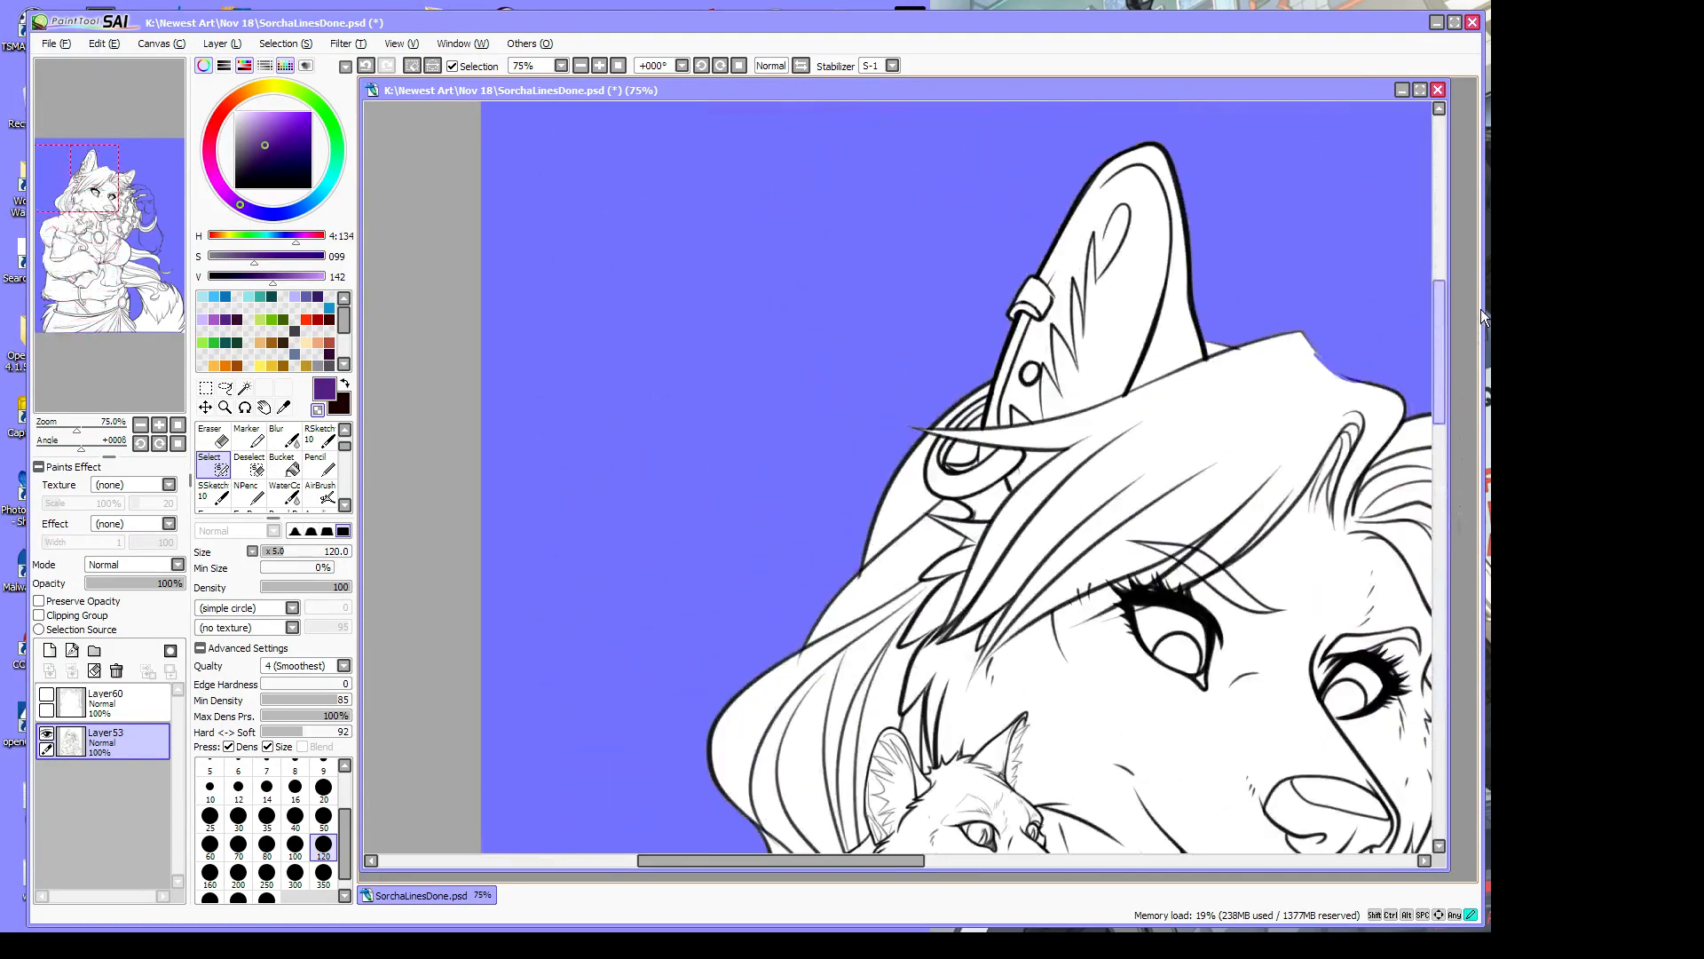
left_click_drag(795, 859, 993, 879)
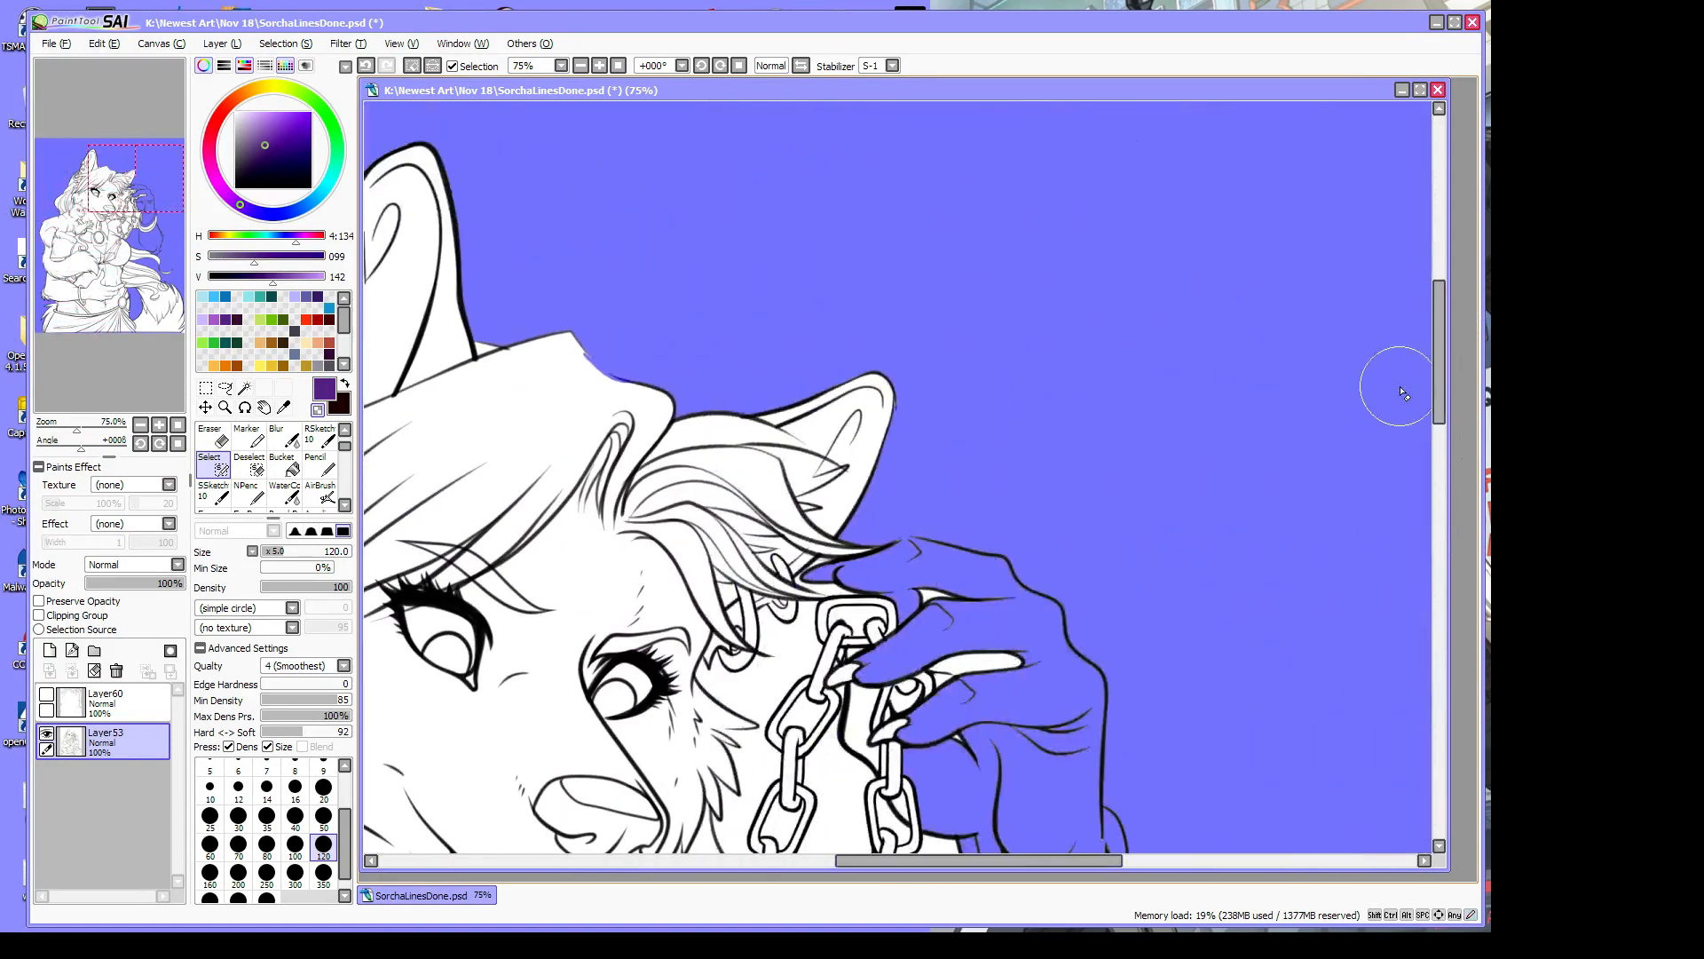
left_click_drag(1443, 369, 1443, 416)
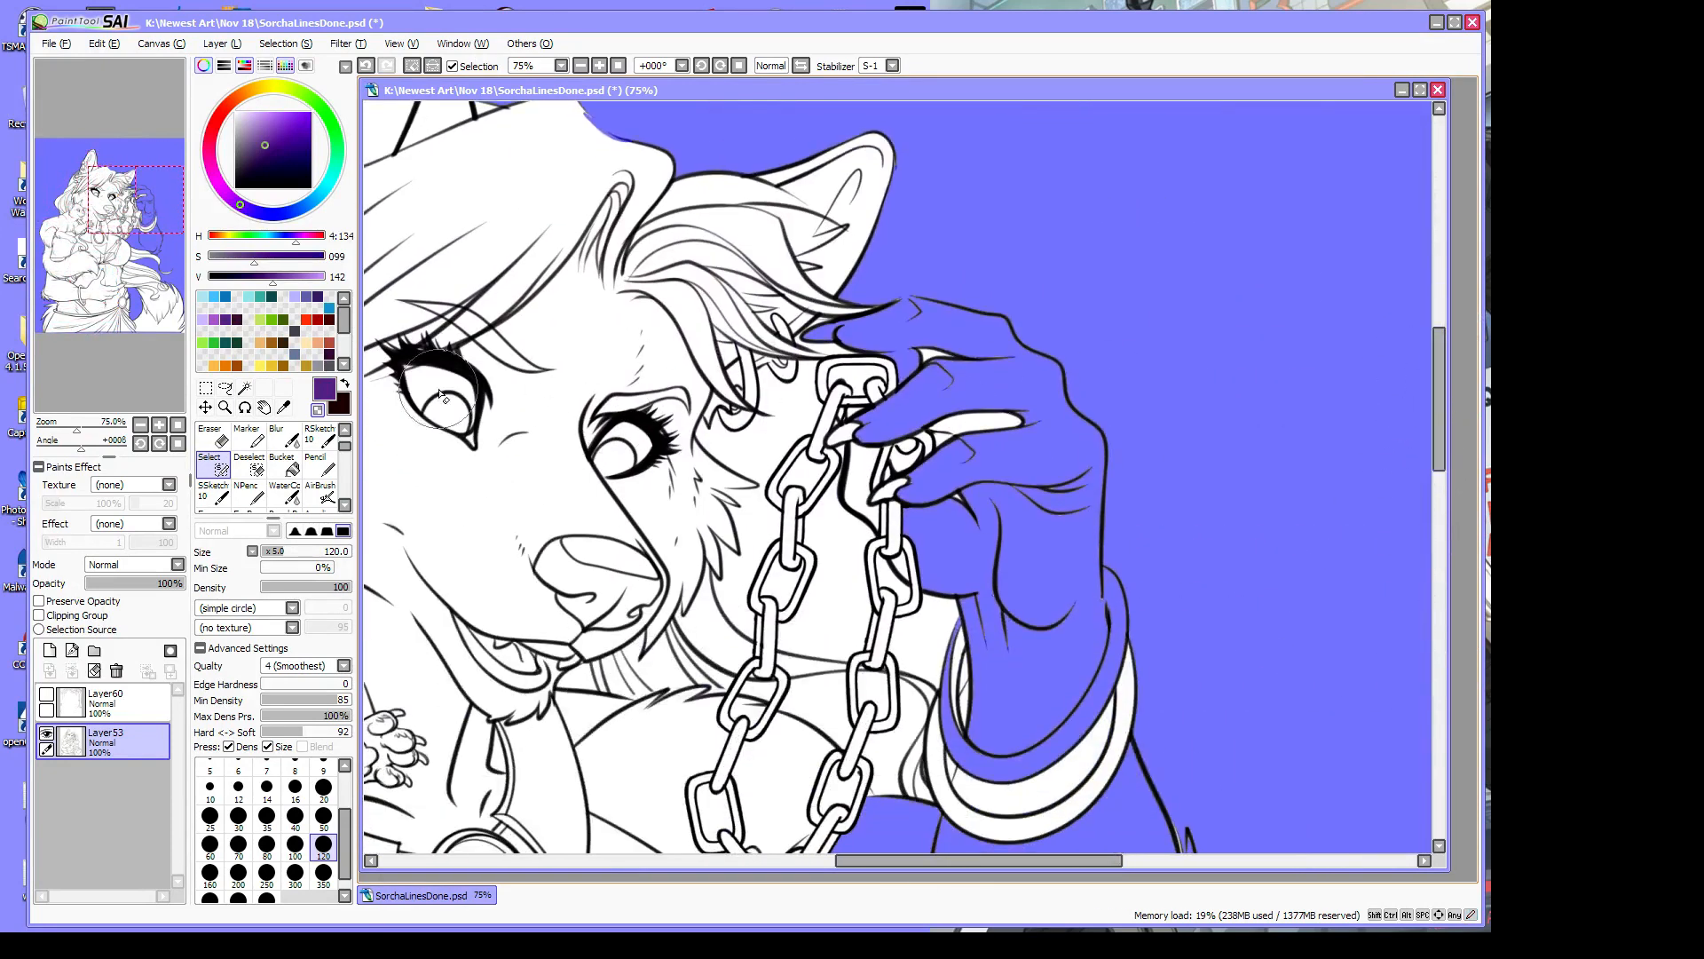
Remove the selection from the top fingertip, hand and wrist
mouse_move(805, 334)
left_mouse_down()
mouse_move(940, 334)
mouse_move(857, 333)
mouse_move(940, 329)
mouse_move(866, 326)
mouse_move(923, 312)
mouse_move(897, 304)
mouse_move(947, 306)
mouse_move(1004, 328)
mouse_move(884, 342)
mouse_move(985, 372)
mouse_move(944, 318)
mouse_move(1010, 374)
mouse_move(979, 326)
mouse_move(1060, 375)
mouse_move(1064, 440)
mouse_move(1021, 361)
mouse_move(1047, 384)
mouse_move(1042, 484)
mouse_move(874, 428)
mouse_move(905, 402)
mouse_move(857, 445)
mouse_move(935, 397)
mouse_move(934, 425)
mouse_move(973, 456)
mouse_move(980, 420)
mouse_move(903, 498)
mouse_move(943, 453)
mouse_move(1015, 426)
mouse_move(1005, 499)
mouse_move(994, 461)
mouse_move(937, 517)
mouse_move(918, 508)
mouse_move(996, 526)
mouse_move(890, 501)
mouse_move(992, 561)
mouse_move(893, 518)
mouse_move(969, 568)
mouse_move(914, 551)
mouse_move(967, 588)
mouse_move(1044, 504)
mouse_move(1072, 414)
left_mouse_up()
mouse_move(1082, 426)
left_mouse_down()
mouse_move(1067, 547)
mouse_move(1064, 421)
mouse_move(1045, 525)
mouse_move(1081, 439)
mouse_move(1070, 554)
mouse_move(1103, 450)
mouse_move(1075, 637)
mouse_move(968, 605)
mouse_move(962, 585)
mouse_move(980, 658)
mouse_move(972, 681)
mouse_move(976, 586)
mouse_move(941, 732)
mouse_move(1028, 768)
mouse_move(1004, 574)
mouse_move(997, 630)
mouse_move(1041, 763)
mouse_move(1031, 522)
mouse_move(1014, 696)
mouse_move(1058, 556)
mouse_move(1057, 730)
left_mouse_up()
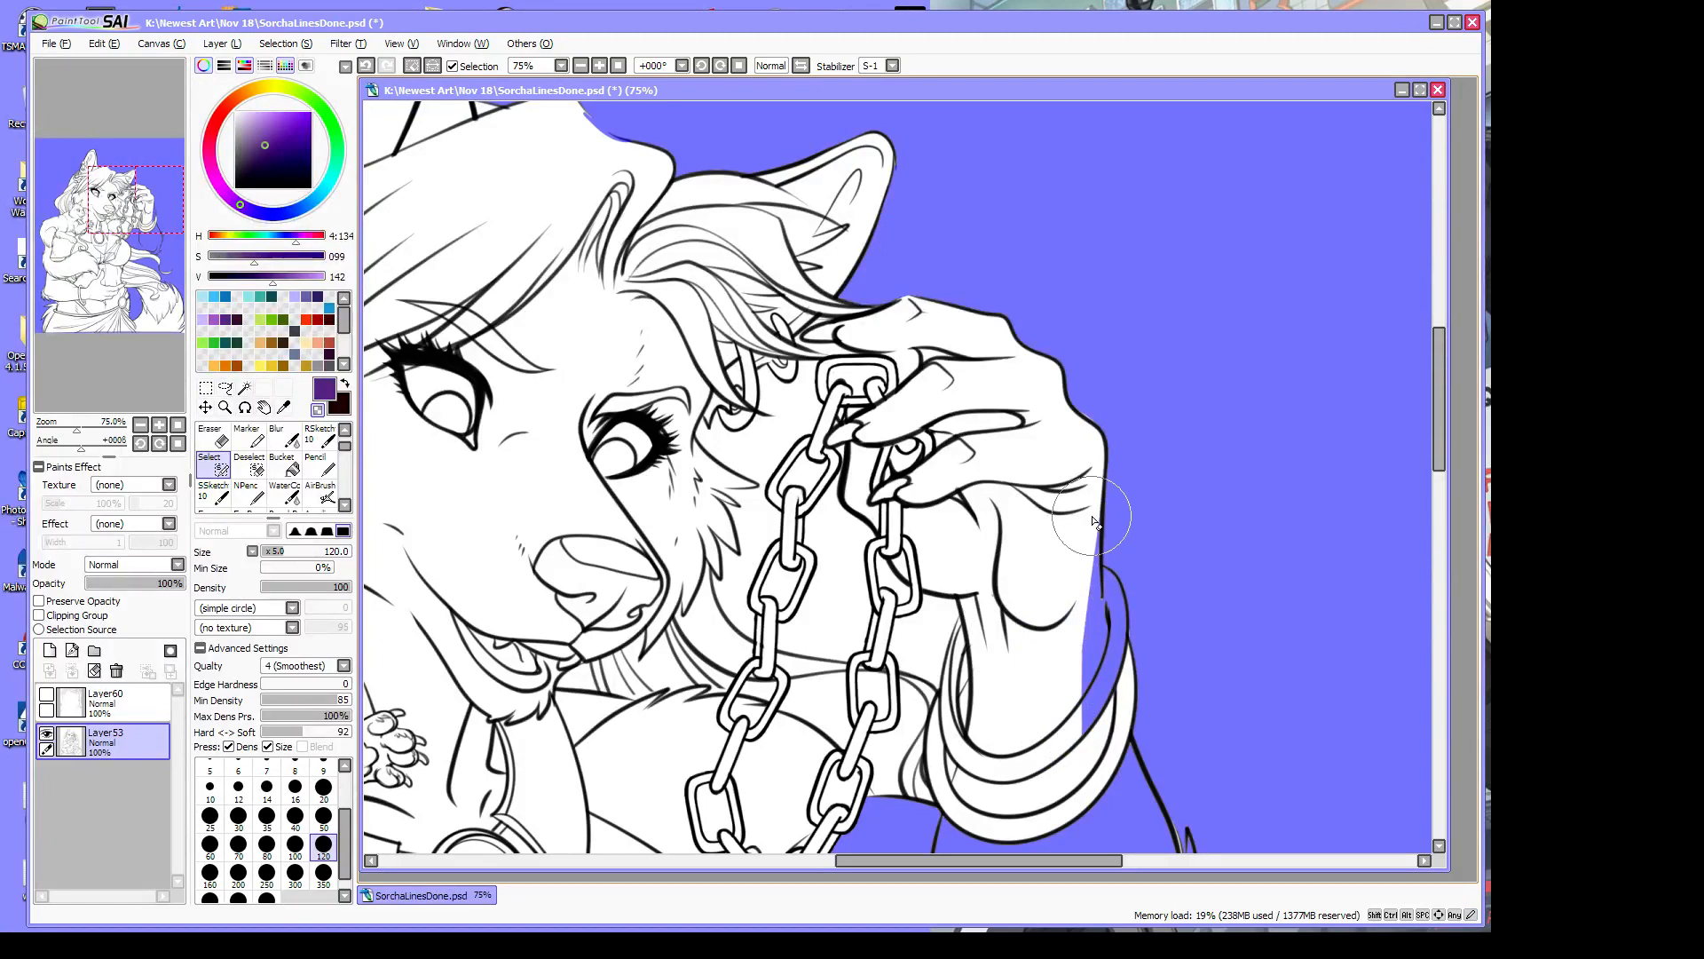
mouse_move(1093, 522)
left_mouse_down()
mouse_move(1082, 710)
mouse_move(1111, 582)
mouse_move(1070, 689)
left_mouse_up()
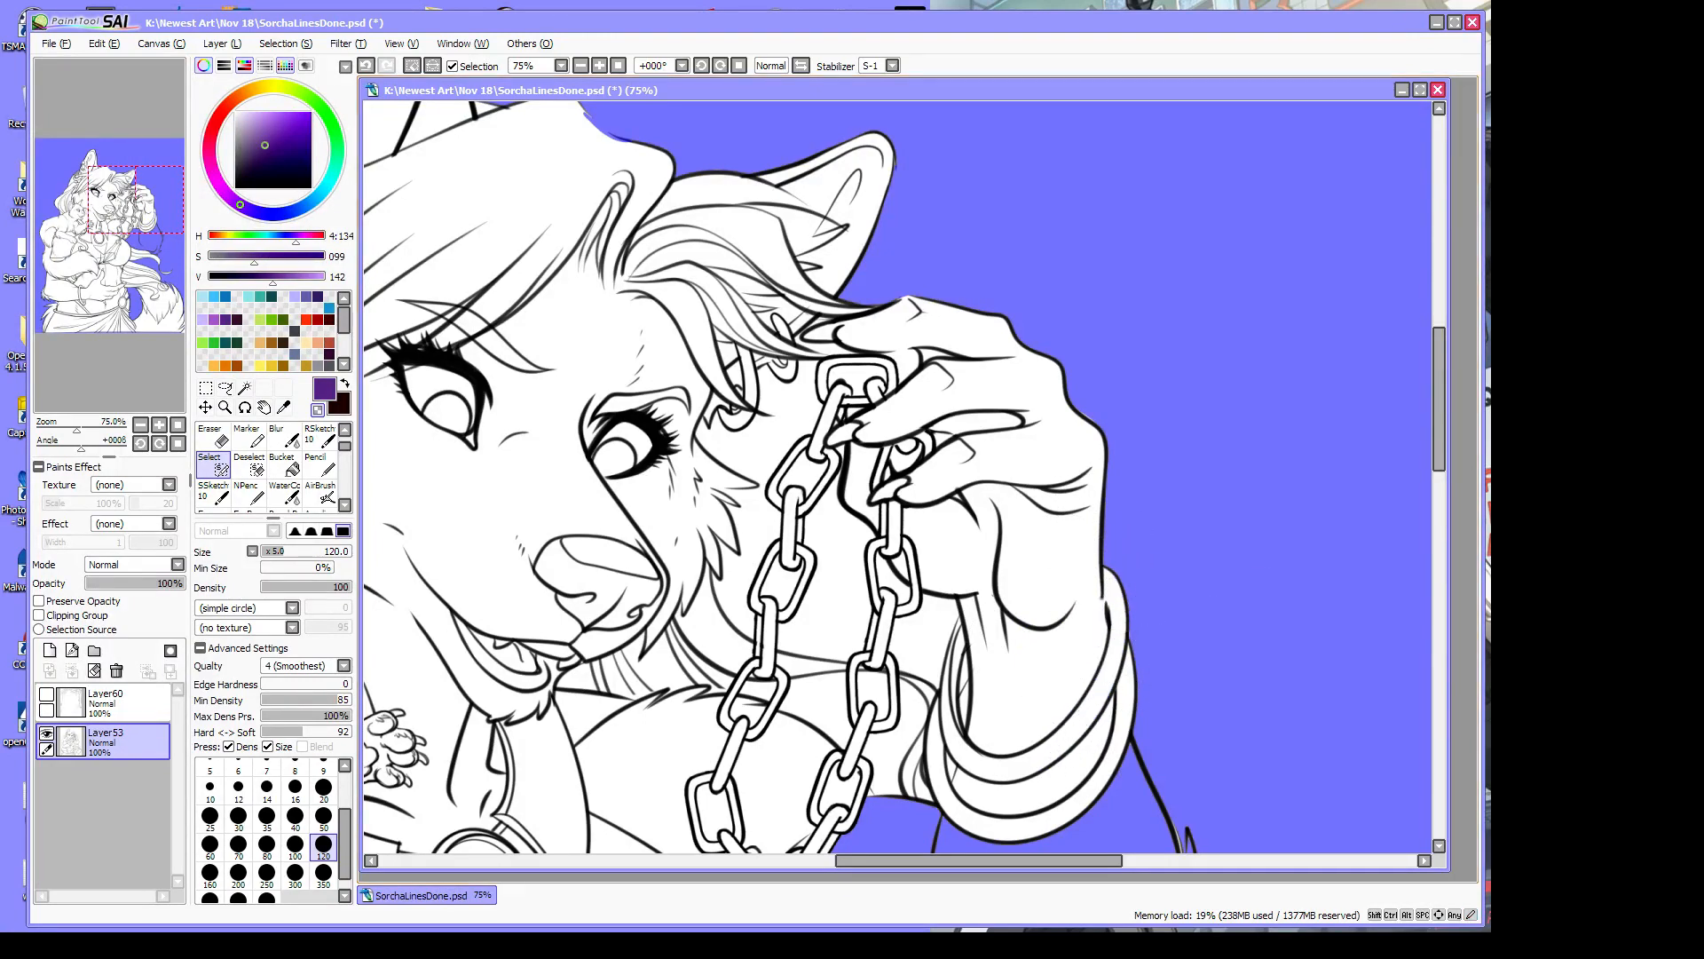
Clear the bands of selection to the right of the chain
left_click_drag(1441, 437, 1351, 519)
mouse_move(730, 461)
left_mouse_down()
mouse_move(799, 519)
mouse_move(1039, 577)
left_mouse_up()
left_click_drag(830, 413, 1029, 435)
mouse_move(779, 471)
left_mouse_down()
mouse_move(877, 413)
mouse_move(901, 462)
mouse_move(848, 509)
mouse_move(911, 447)
mouse_move(1073, 434)
mouse_move(1051, 554)
mouse_move(1100, 360)
mouse_move(1075, 320)
mouse_move(1108, 464)
mouse_move(1100, 294)
mouse_move(1095, 347)
mouse_move(1120, 342)
mouse_move(1117, 300)
mouse_move(1165, 442)
left_mouse_up()
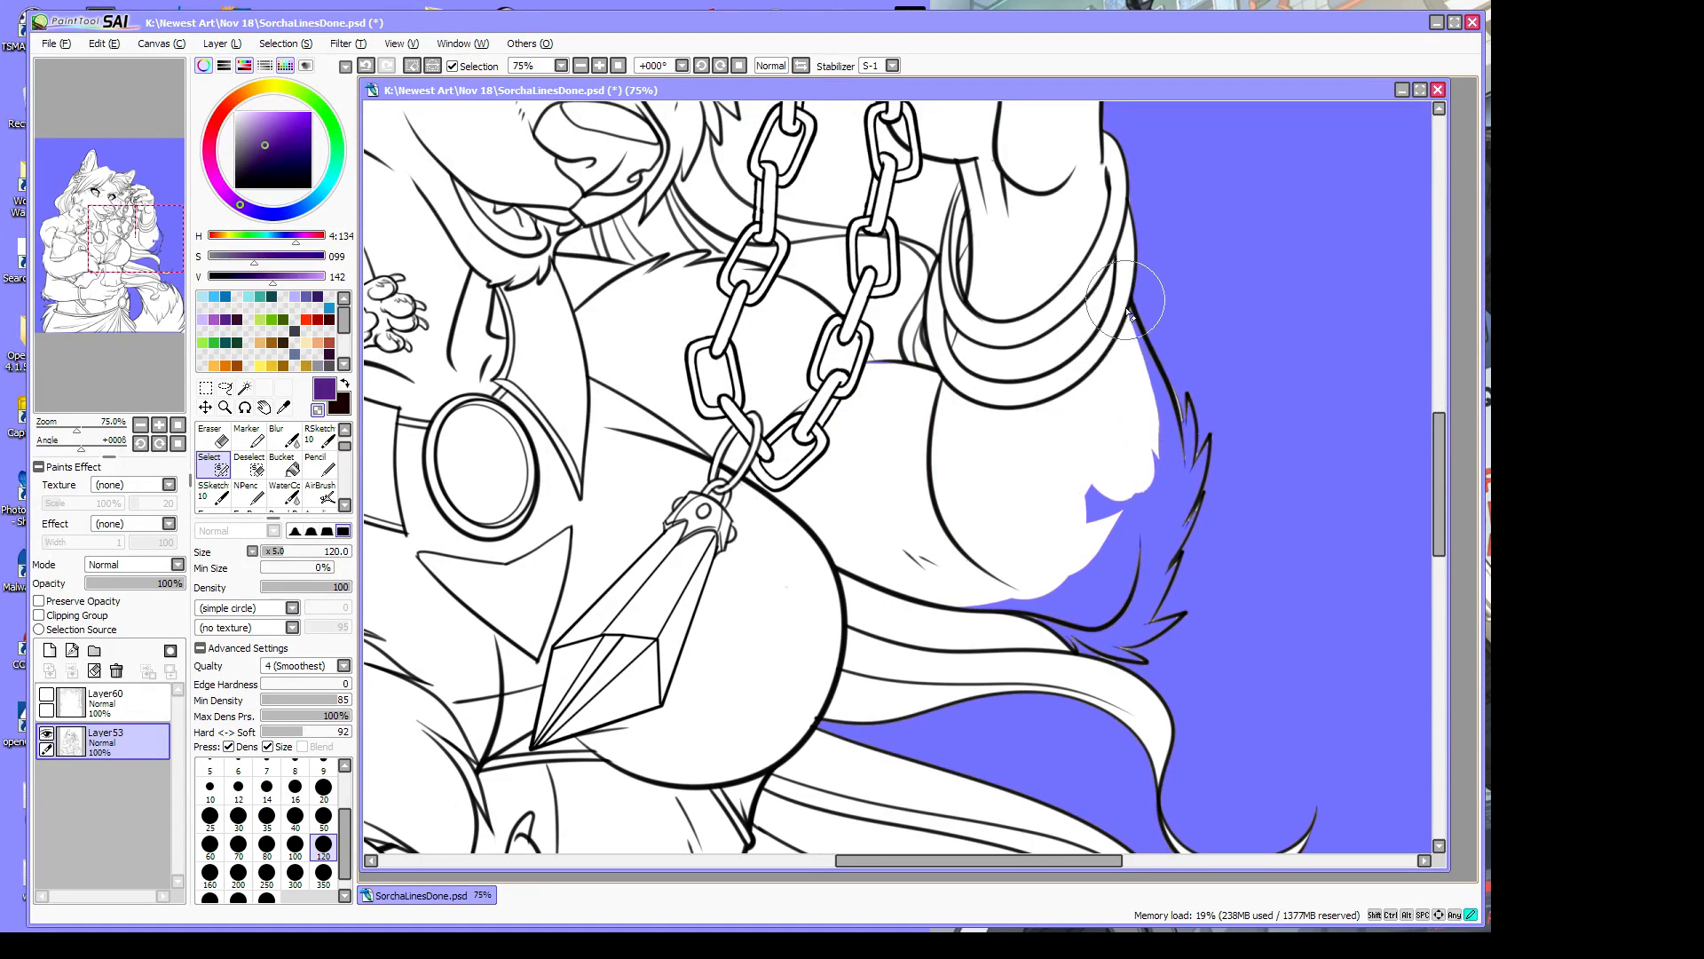
Erase the stray selection along the fur edge below the cuff and between the tufts
left_click_drag(1127, 312, 1159, 390)
mouse_move(1133, 324)
left_mouse_down()
mouse_move(1163, 404)
mouse_move(1206, 431)
mouse_move(1120, 559)
left_mouse_up()
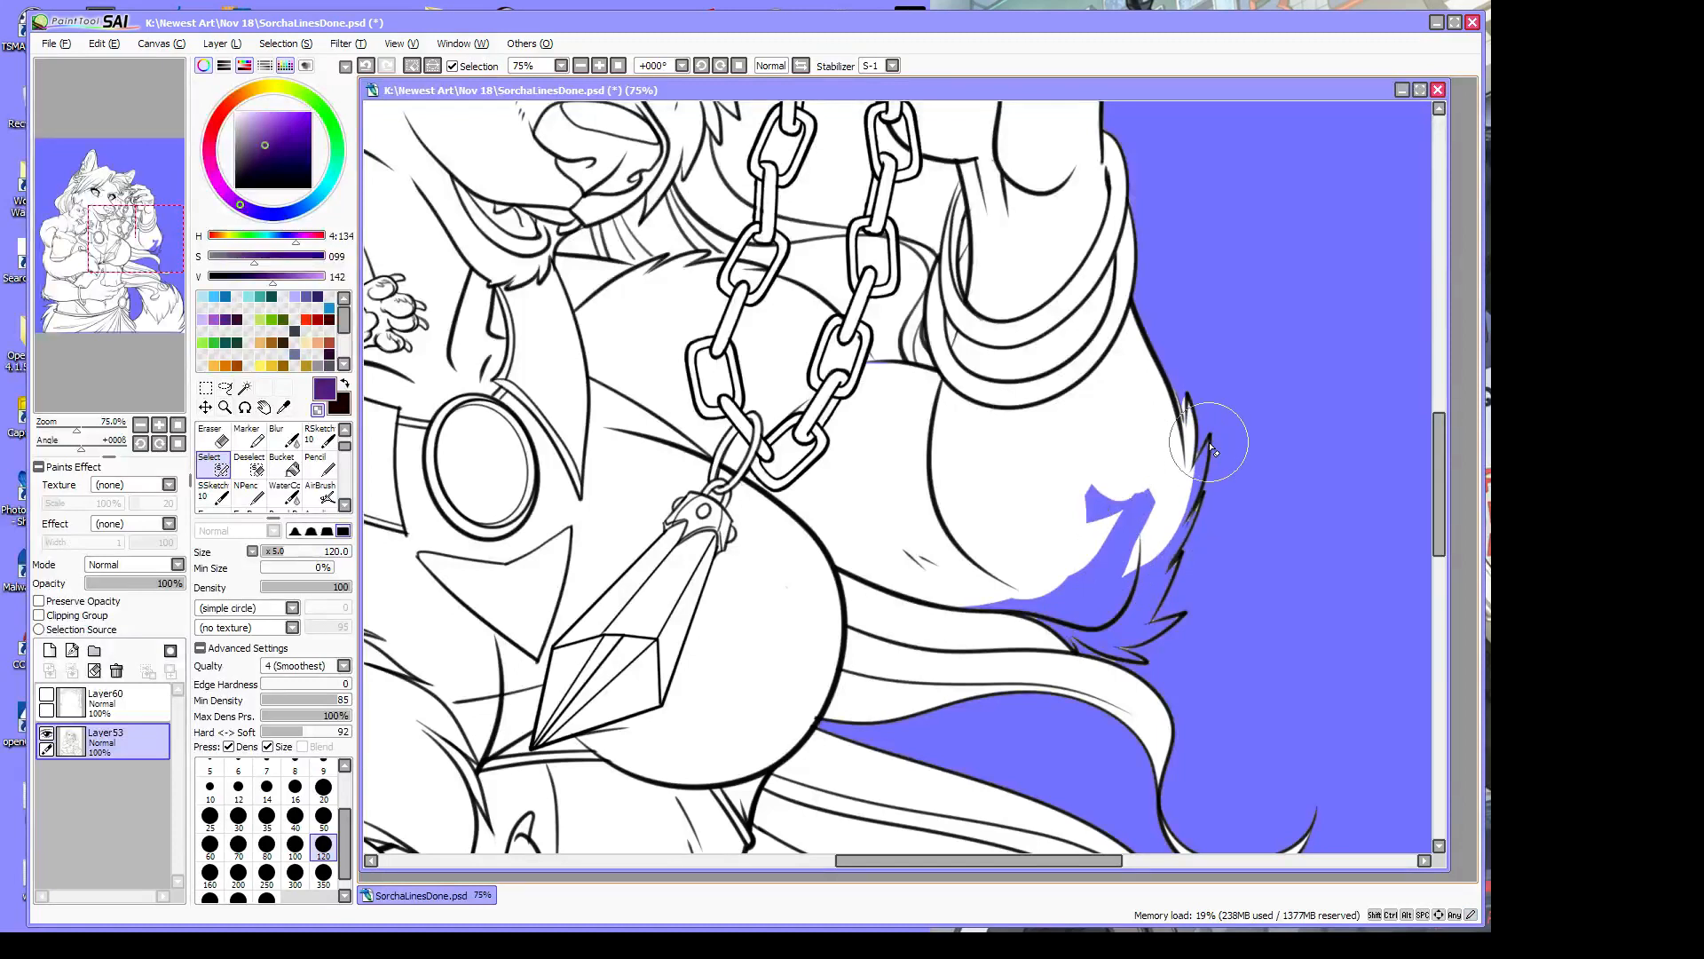
mouse_move(1212, 450)
left_mouse_down()
mouse_move(1153, 555)
mouse_move(961, 601)
mouse_move(1133, 640)
mouse_move(1059, 599)
mouse_move(1086, 601)
mouse_move(1108, 469)
mouse_move(1121, 522)
mouse_move(1166, 492)
mouse_move(1097, 622)
mouse_move(1198, 499)
mouse_move(1132, 627)
mouse_move(1187, 612)
mouse_move(1126, 655)
left_mouse_up()
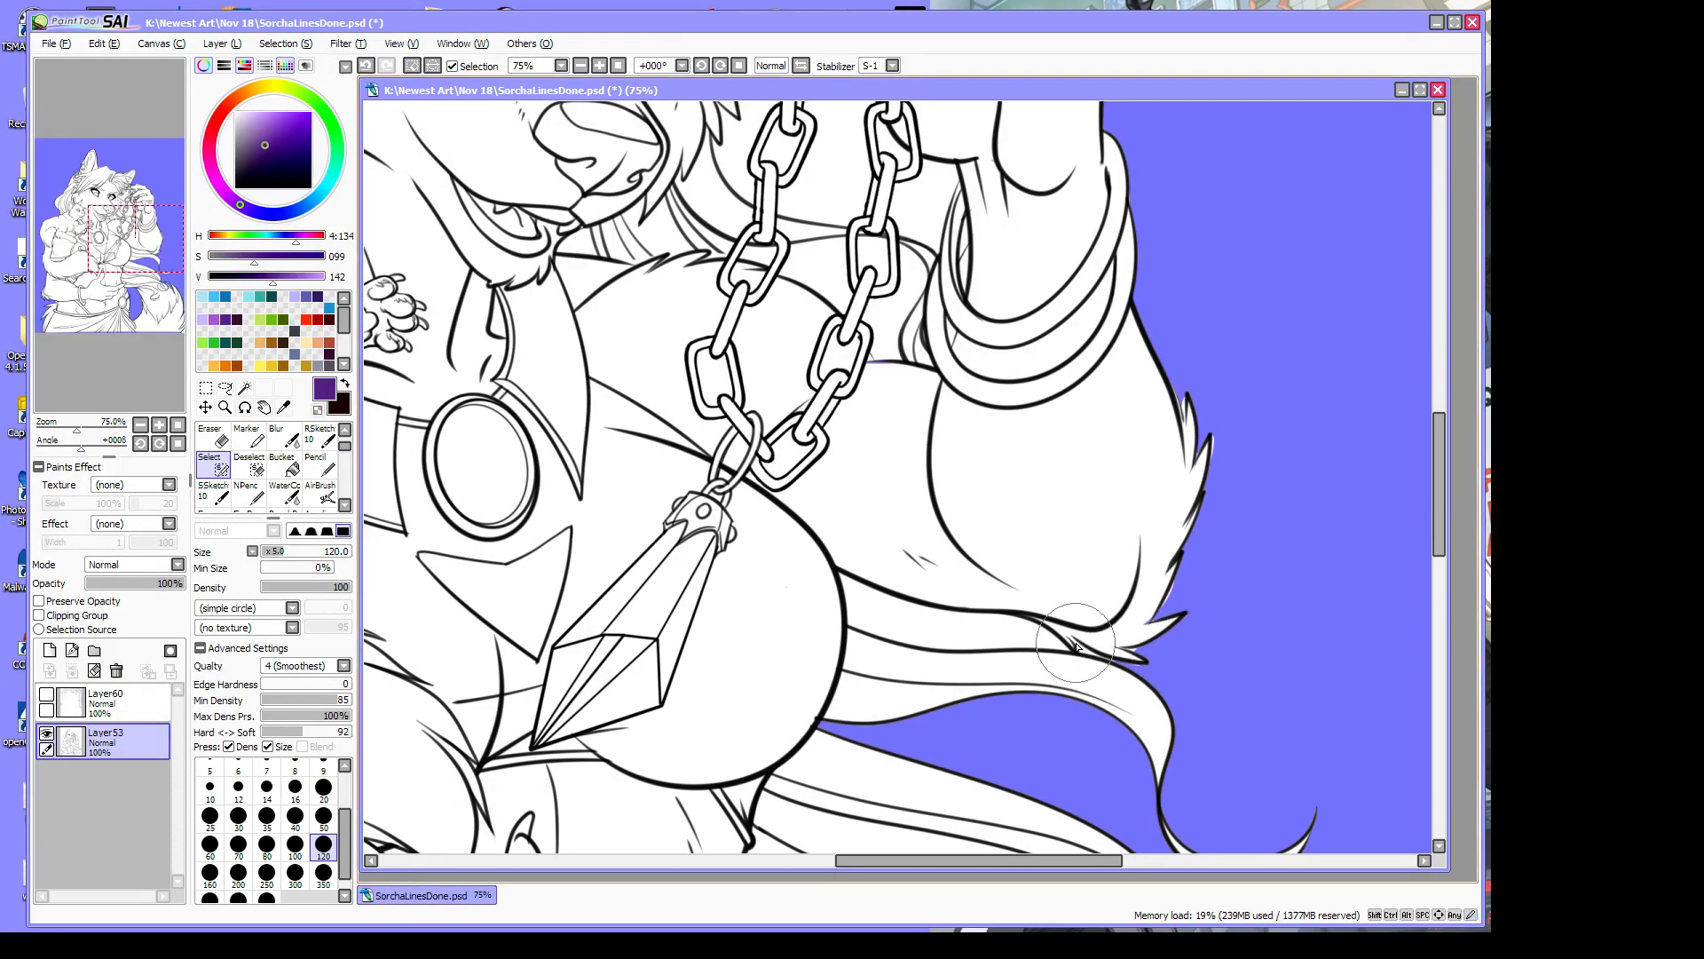
Add the notch under the fur tuft and the gap by the pendant to the selection
left_click_drag(1077, 647, 1106, 660)
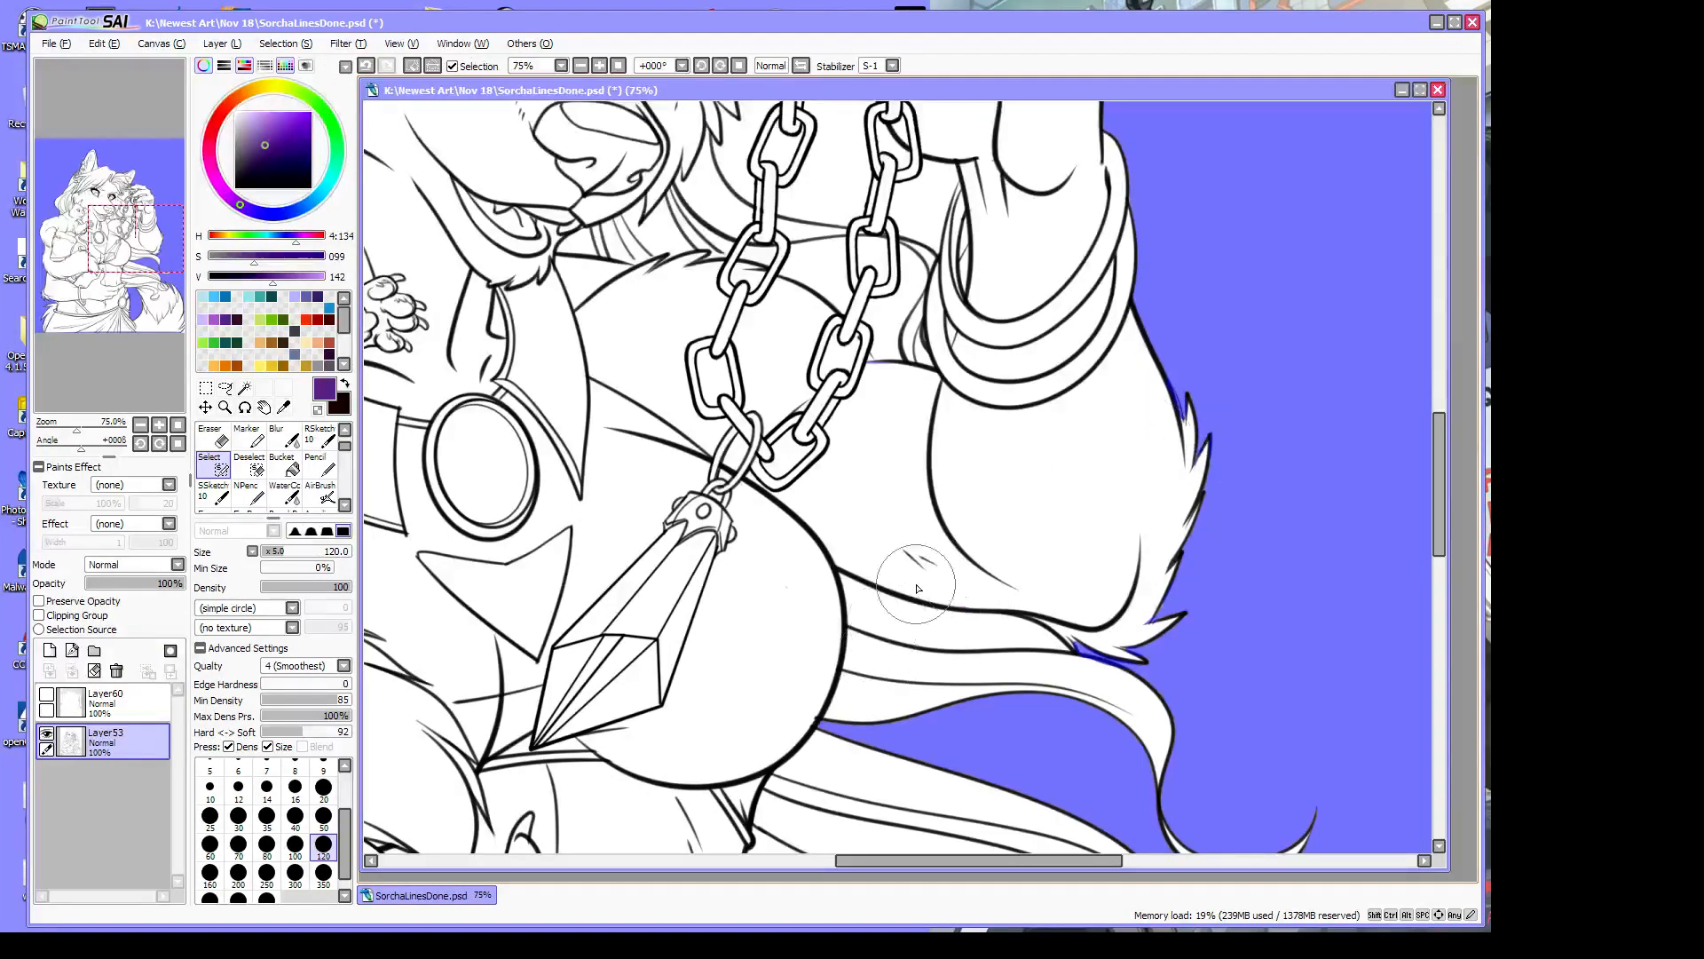
mouse_move(848, 575)
left_mouse_down()
mouse_move(866, 621)
mouse_move(877, 607)
mouse_move(860, 604)
mouse_move(909, 629)
mouse_move(851, 576)
mouse_move(1002, 635)
mouse_move(847, 627)
mouse_move(896, 642)
mouse_move(860, 631)
mouse_move(1023, 643)
mouse_move(932, 630)
mouse_move(958, 619)
mouse_move(928, 611)
mouse_move(1018, 647)
left_mouse_up()
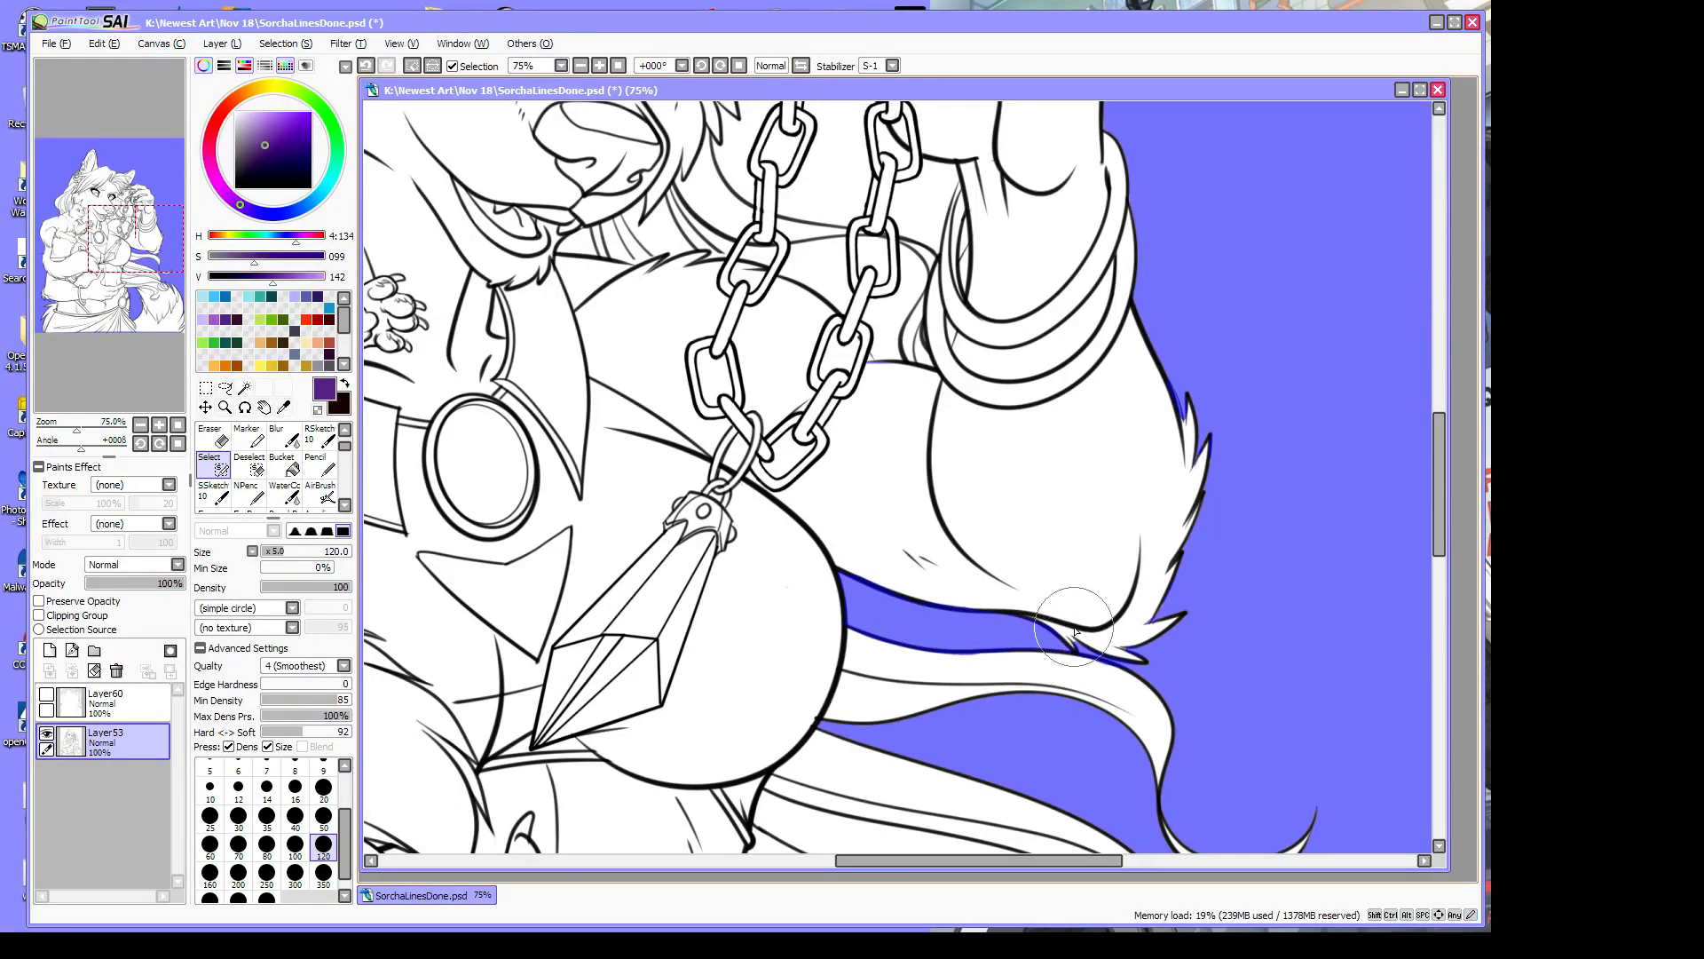
left_click_drag(1445, 495, 1441, 437)
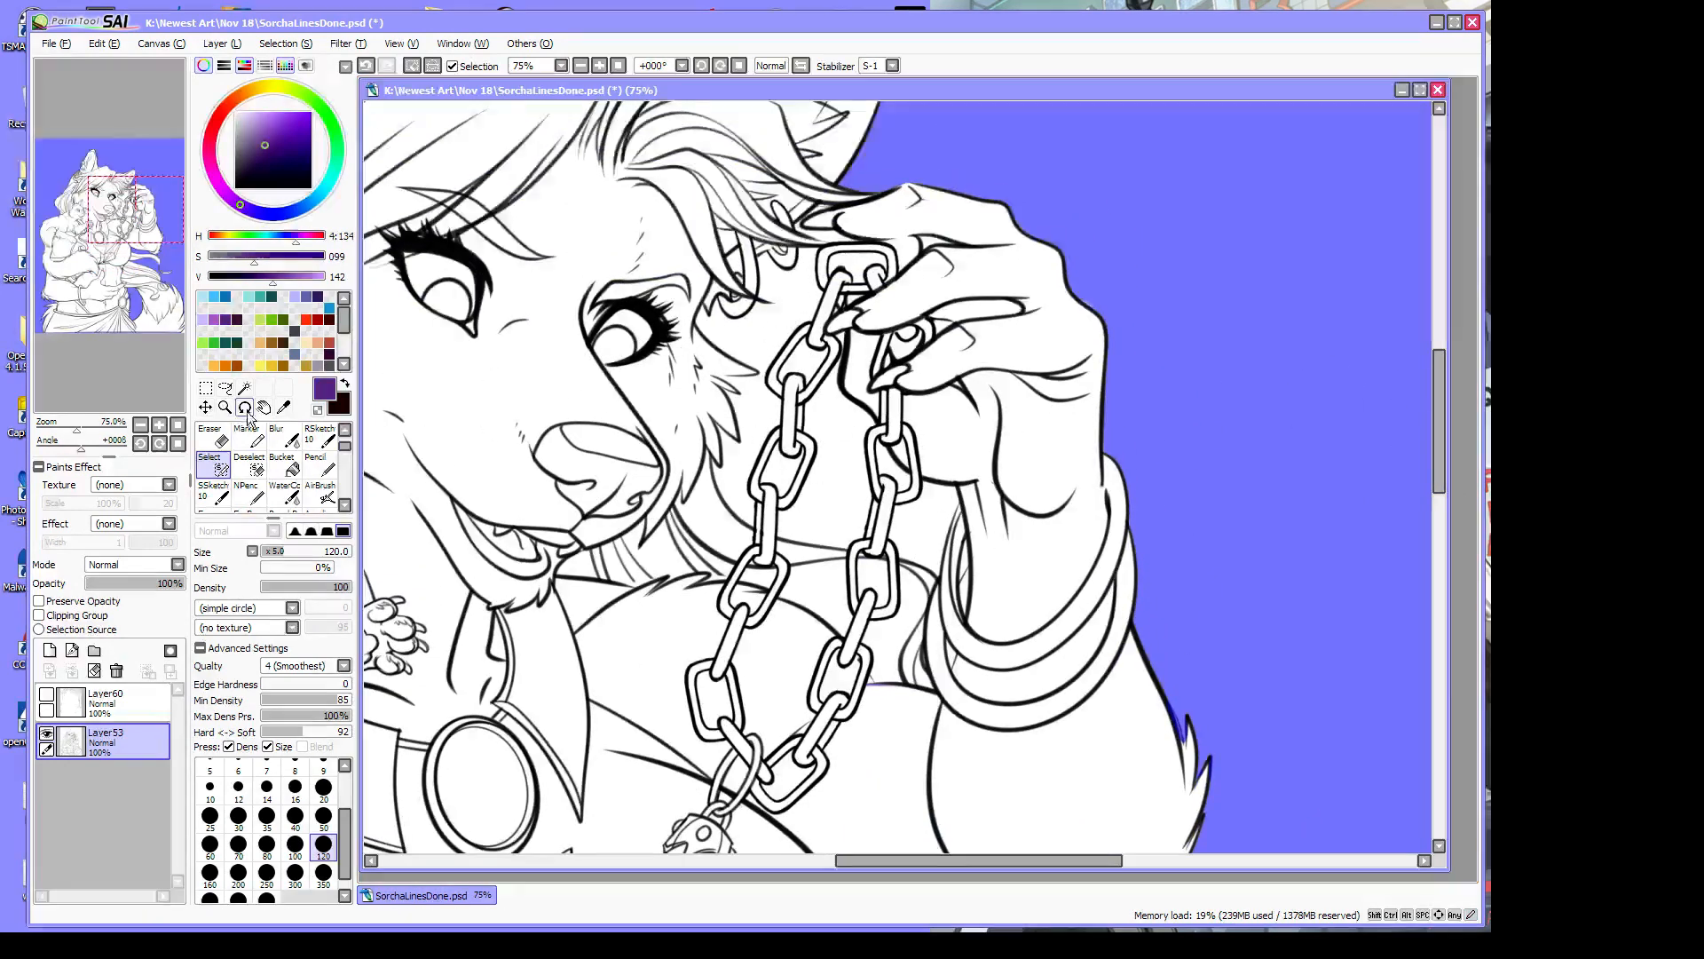
Magic Wand the four gaps between chain links and wrist, undoing a mistaken face pick
left_click(245, 388)
left_click(778, 322)
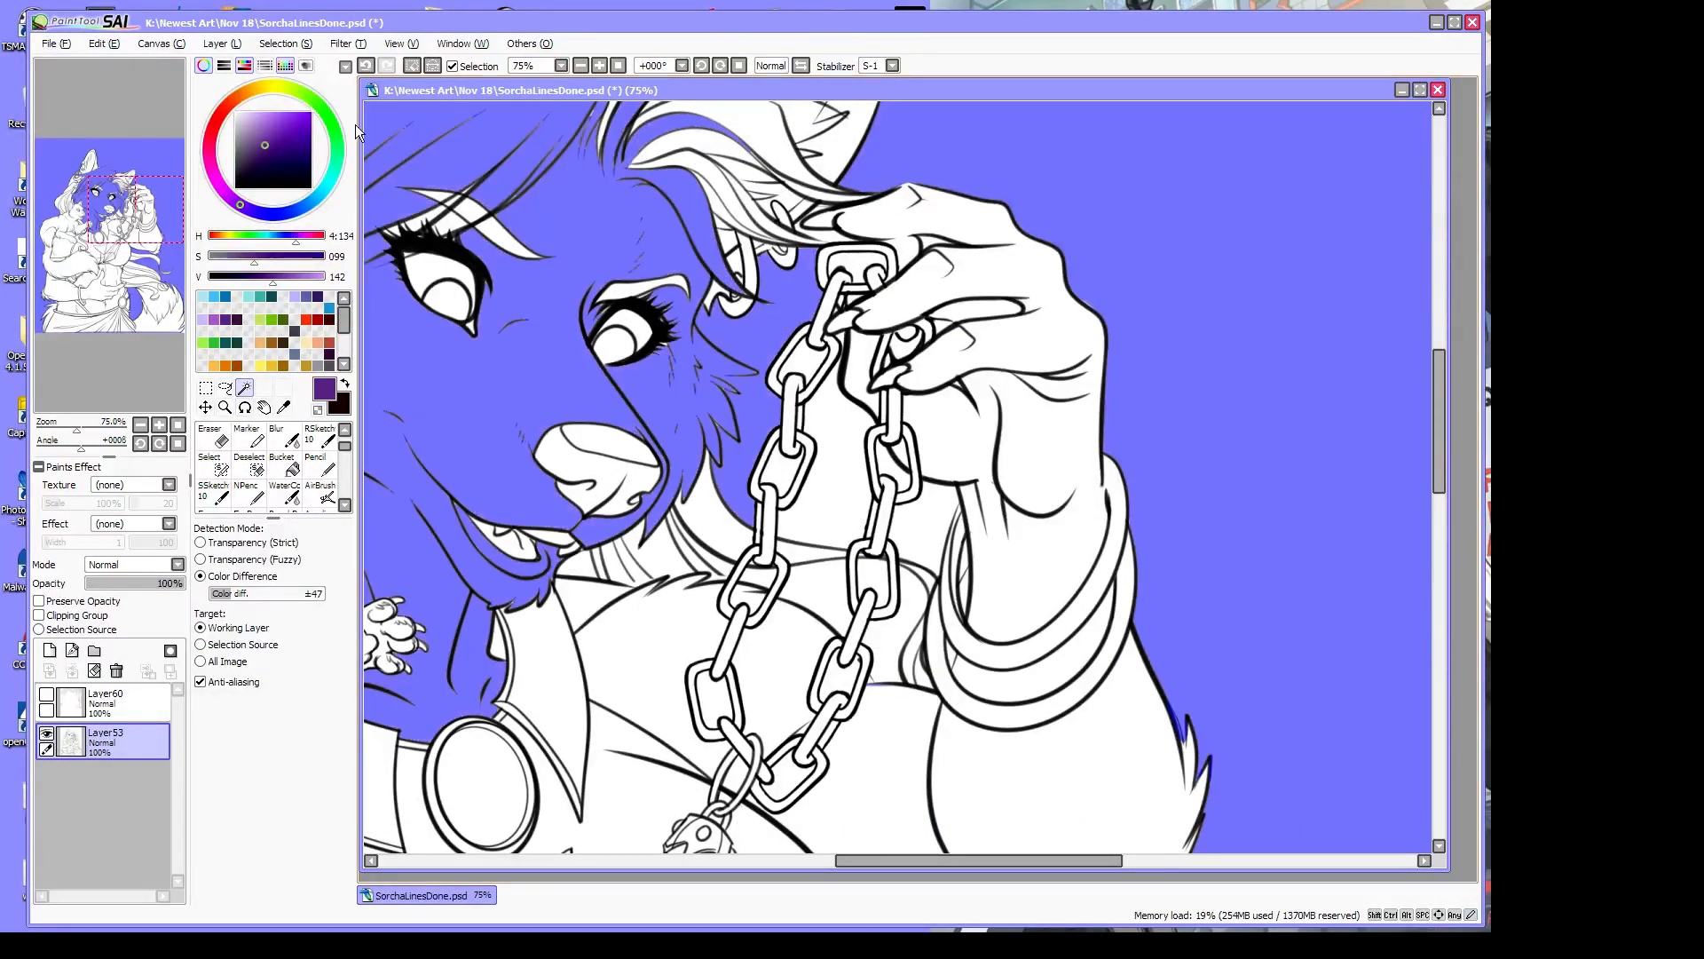
left_click(105, 43)
left_click(116, 60)
left_click(841, 461)
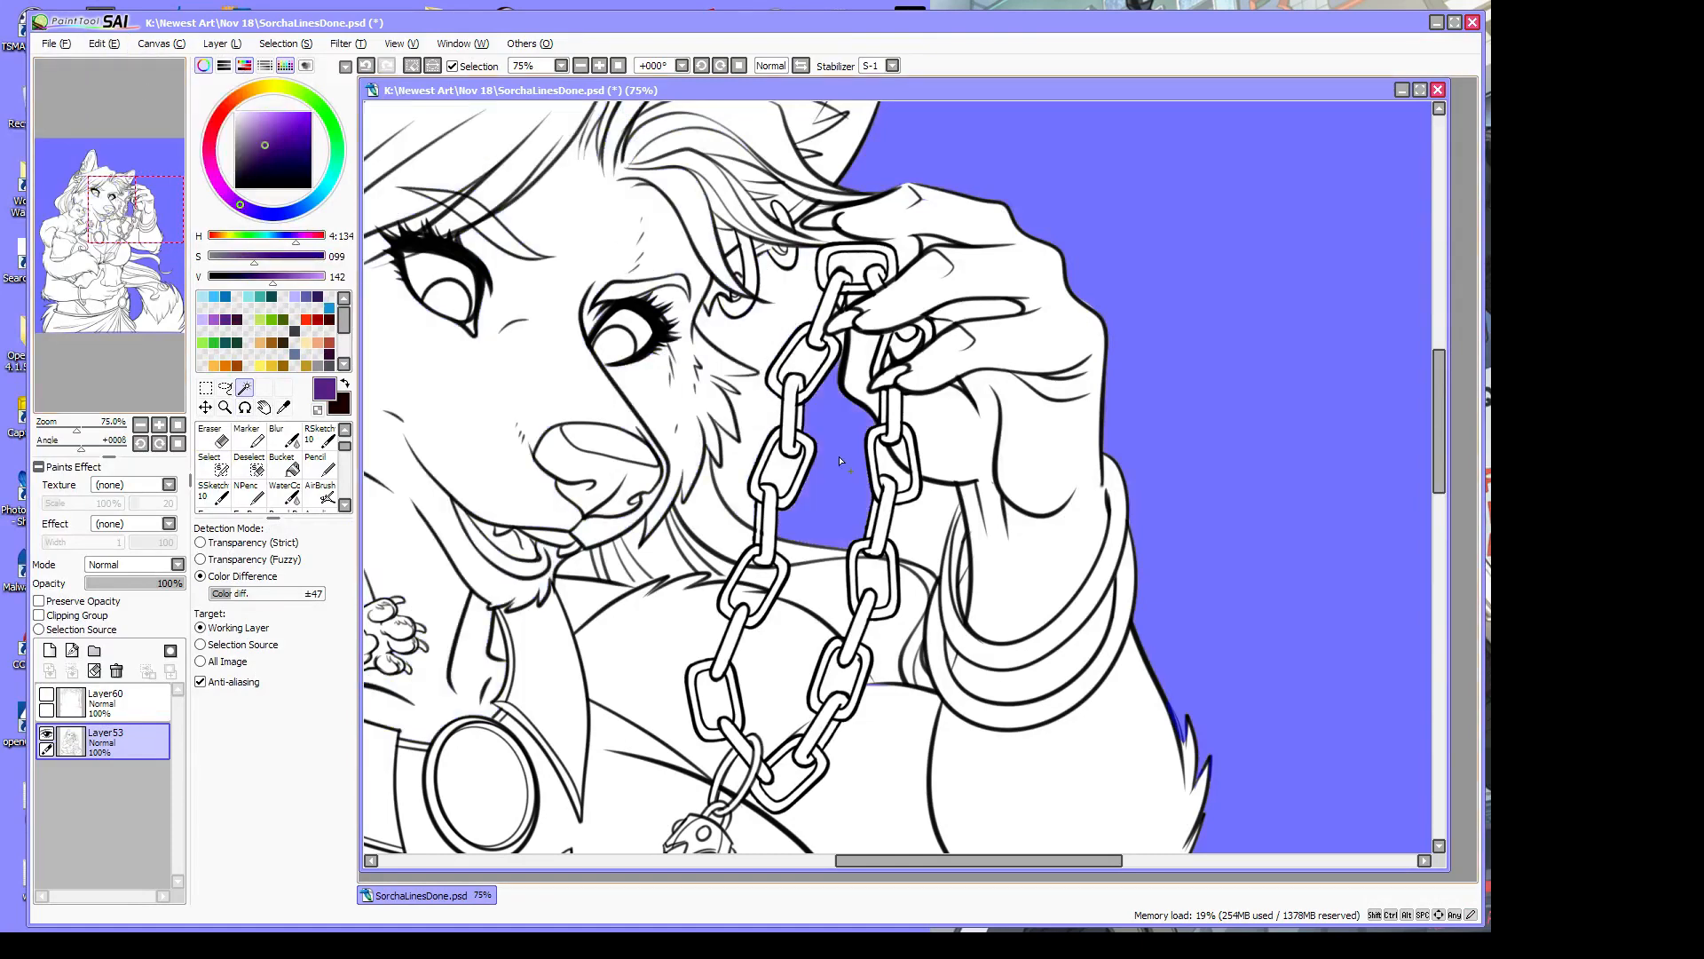
left_click(921, 524)
left_click(897, 645)
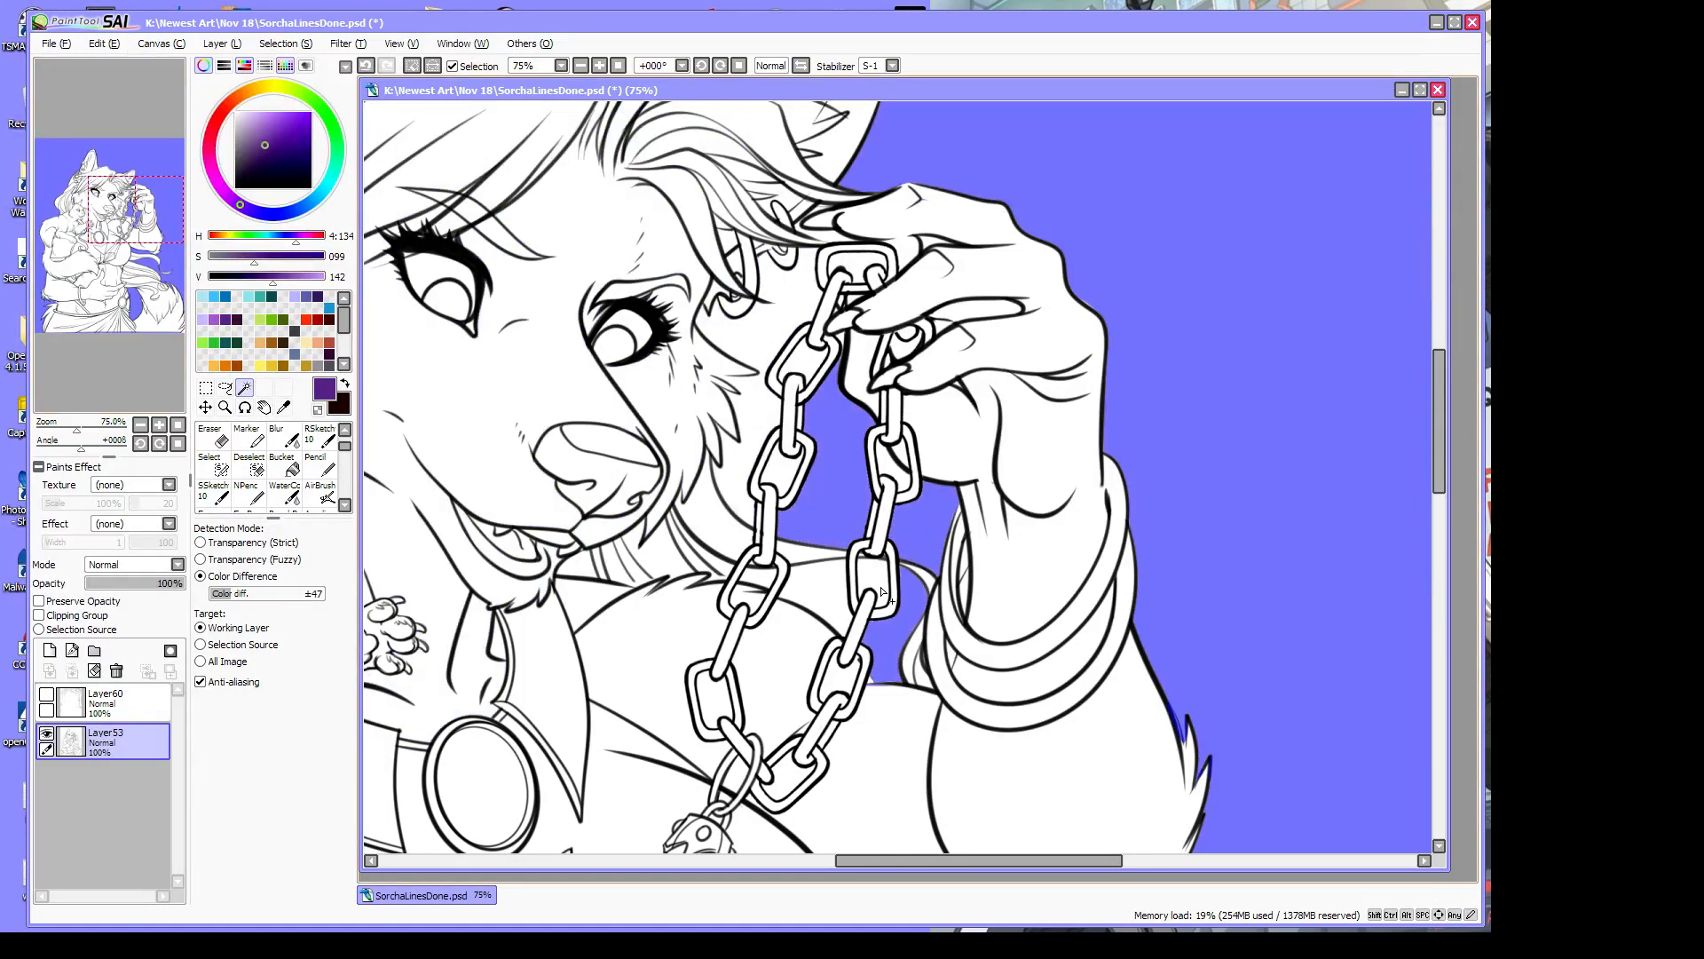
left_click(803, 586)
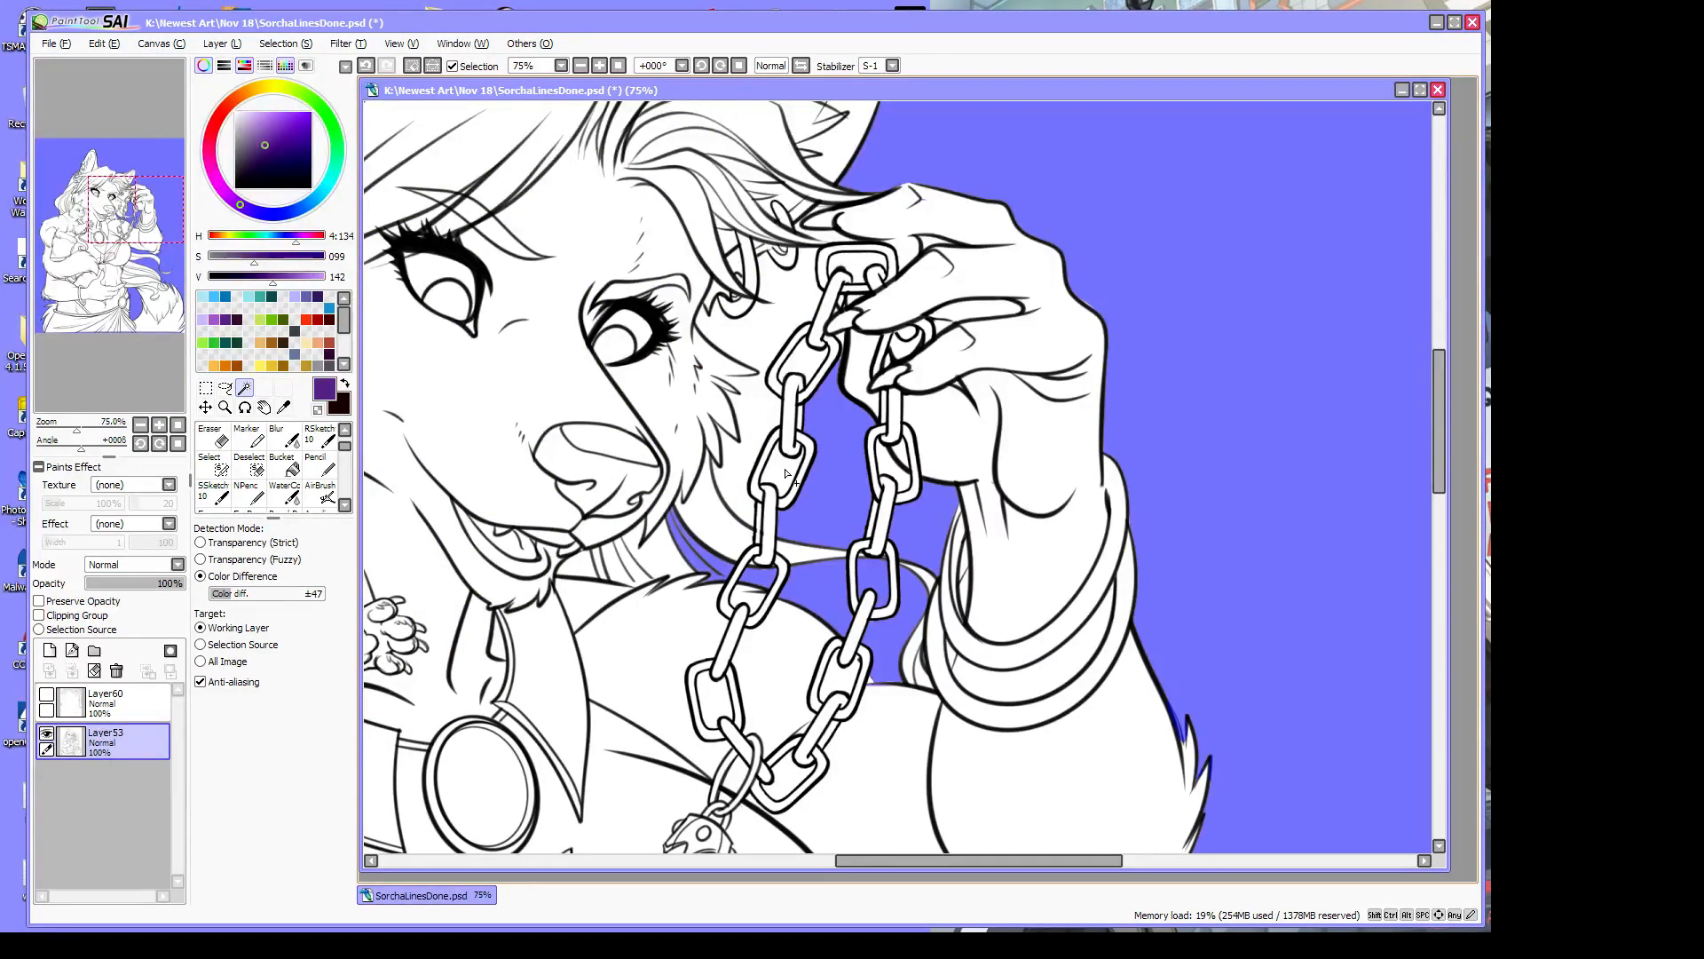
Outline the cheek gap beside the eye with the Select pen, then wand-fill it
left_click(223, 475)
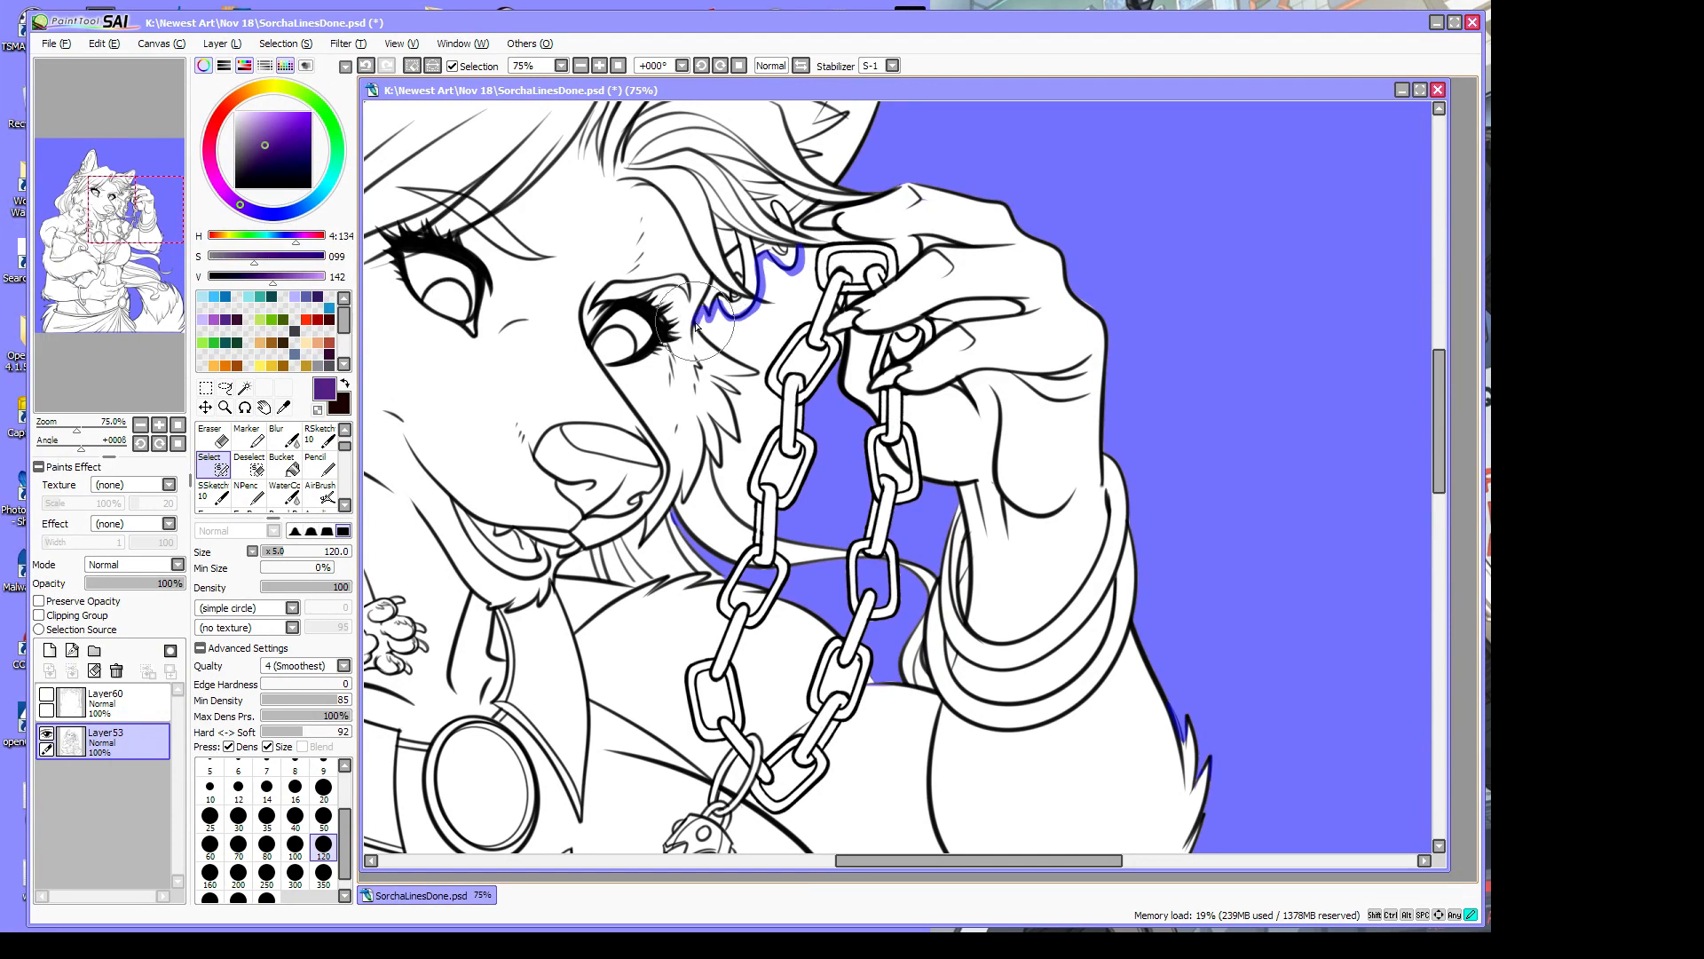
mouse_move(698, 327)
left_mouse_down()
mouse_move(753, 377)
mouse_move(726, 393)
mouse_move(742, 458)
mouse_move(745, 426)
mouse_move(721, 471)
mouse_move(753, 531)
mouse_move(775, 431)
left_mouse_up()
mouse_move(818, 251)
left_mouse_down()
mouse_move(810, 325)
mouse_move(760, 379)
mouse_move(801, 330)
left_mouse_up()
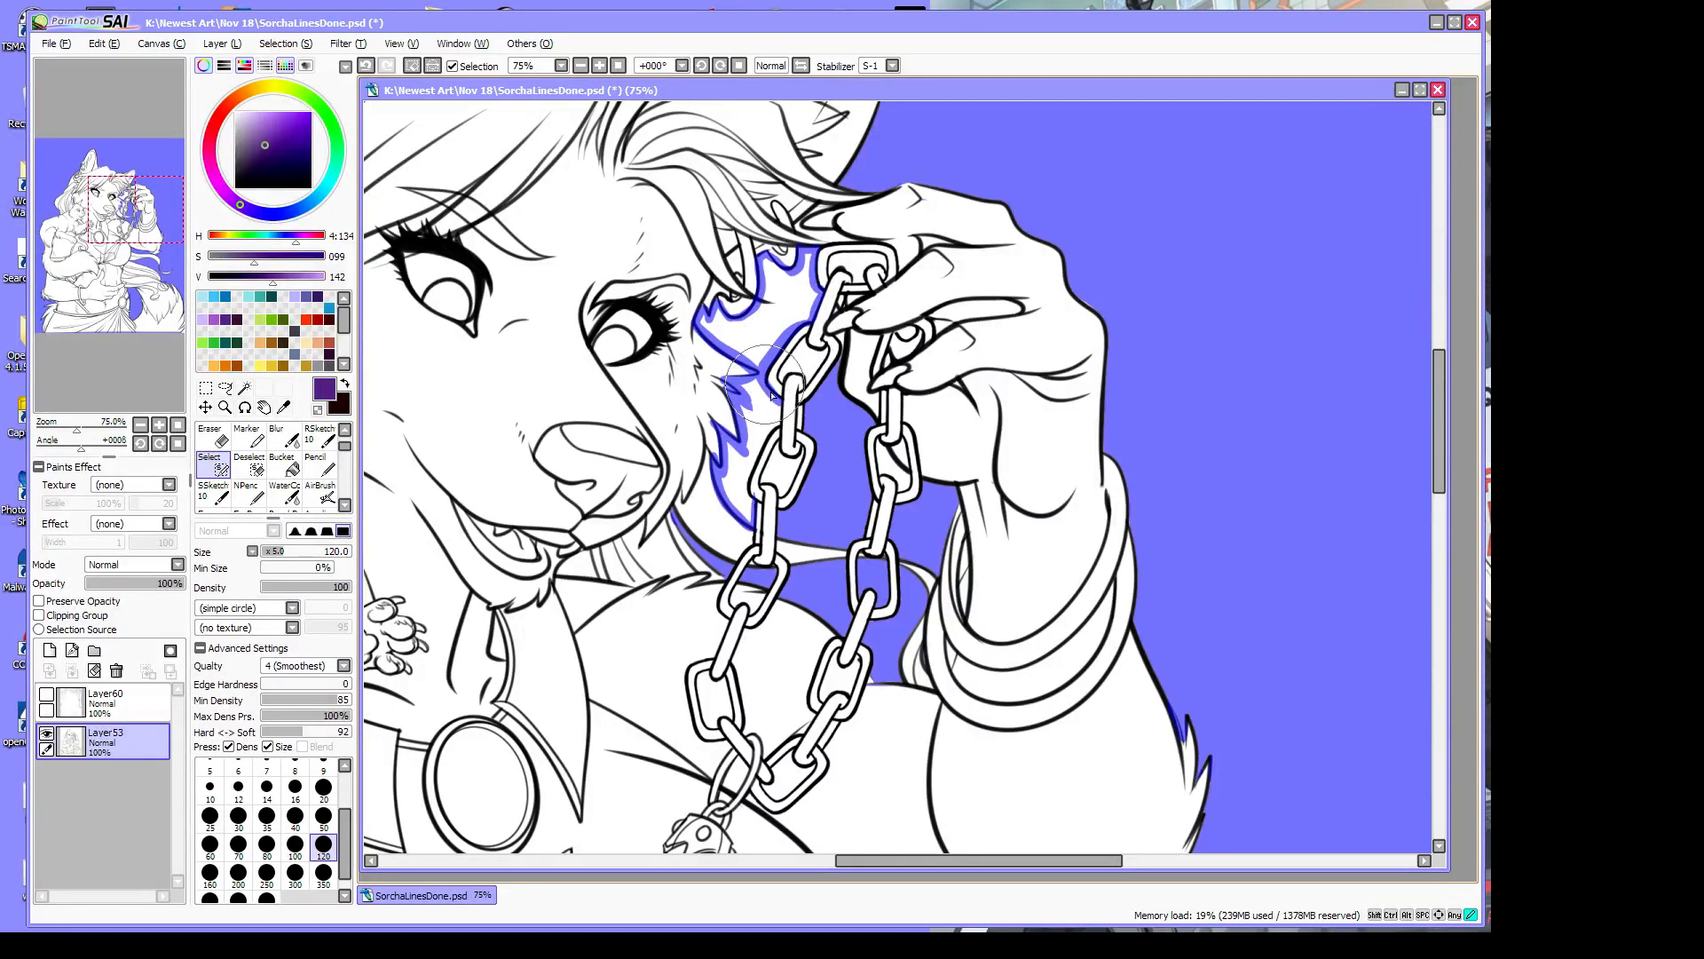
left_click_drag(747, 472, 768, 438)
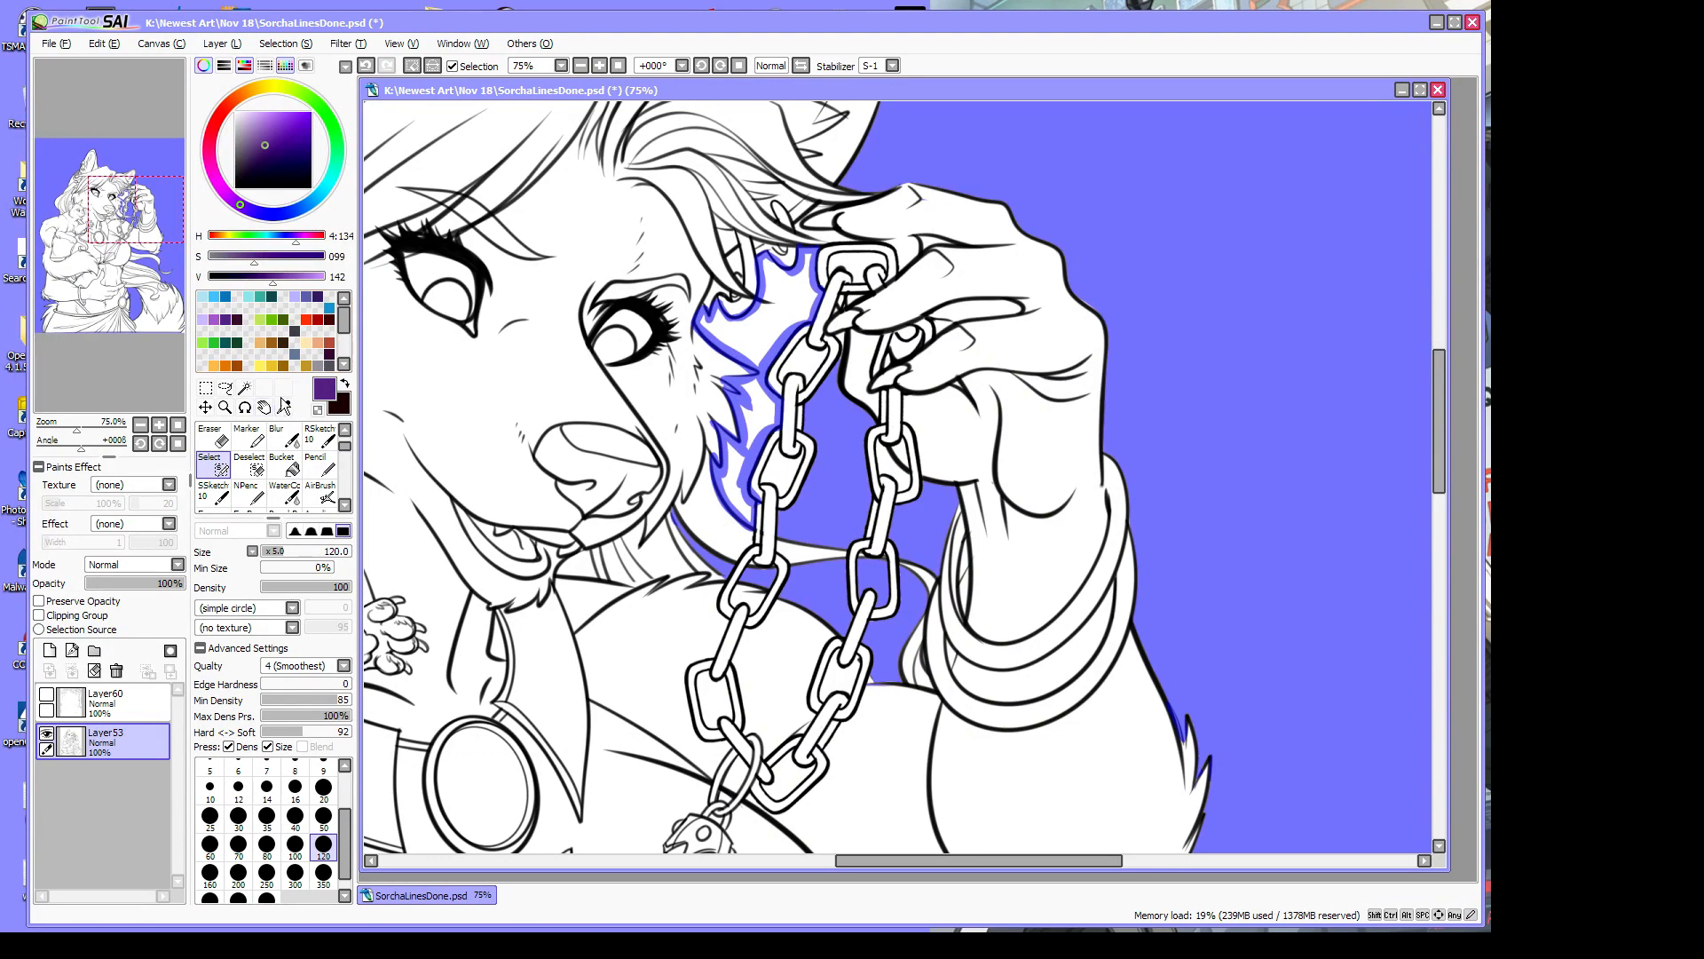
left_click(244, 388)
left_click(748, 386)
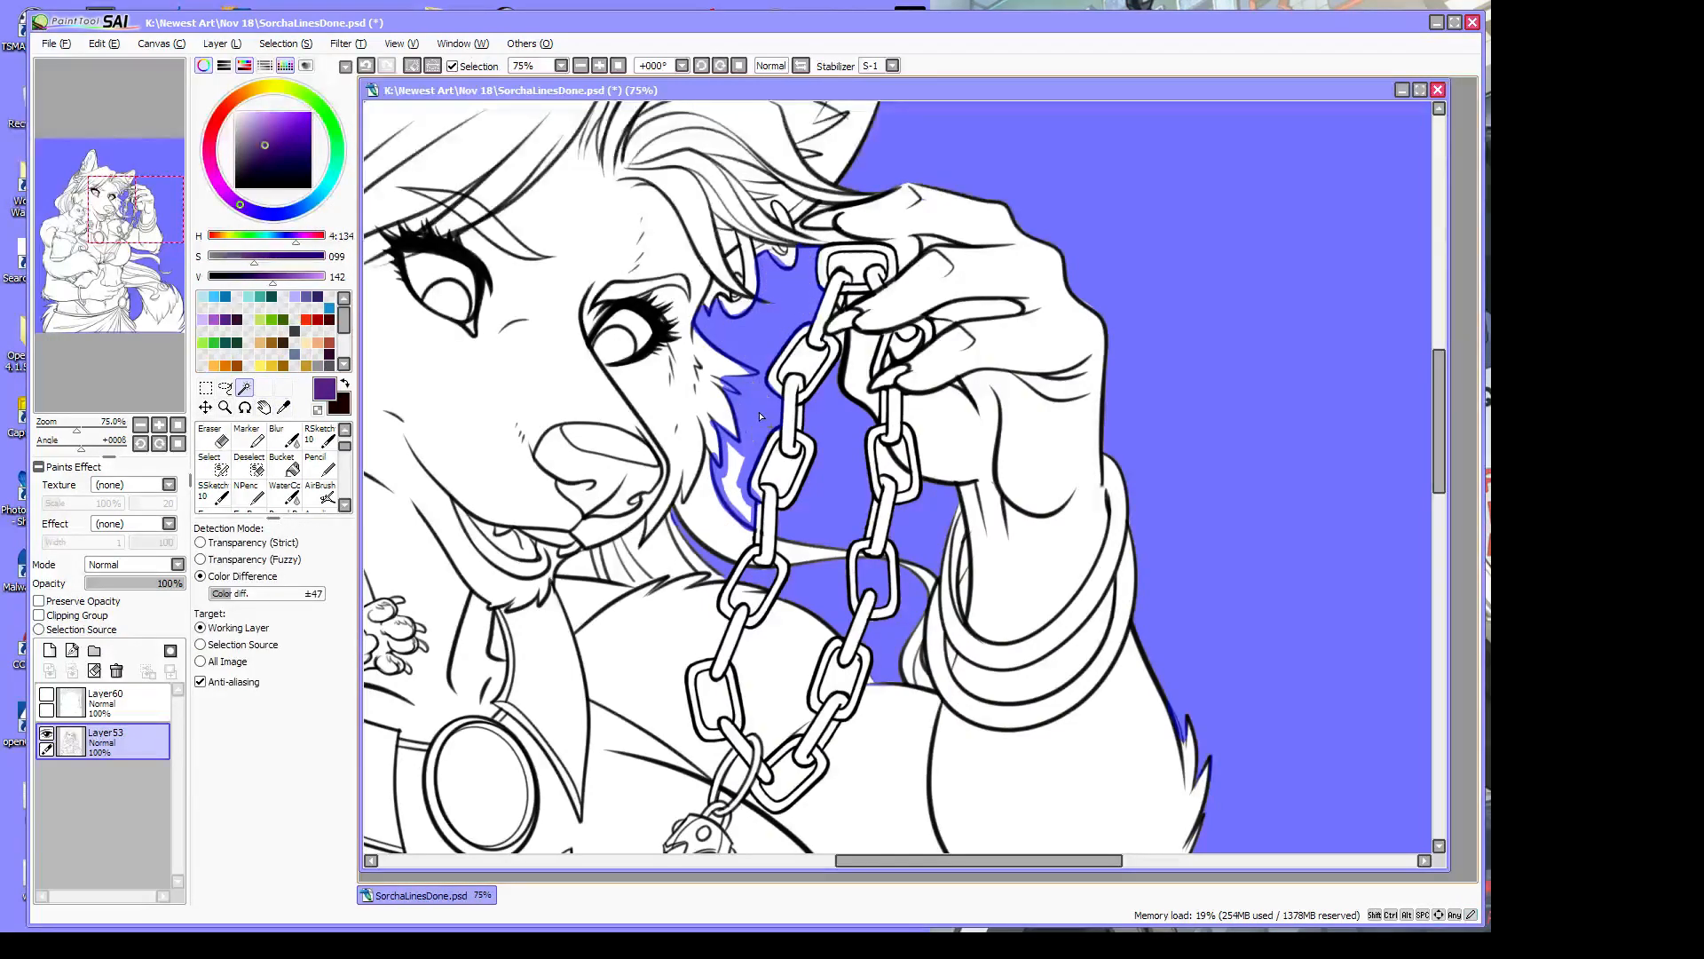
left_click(223, 409)
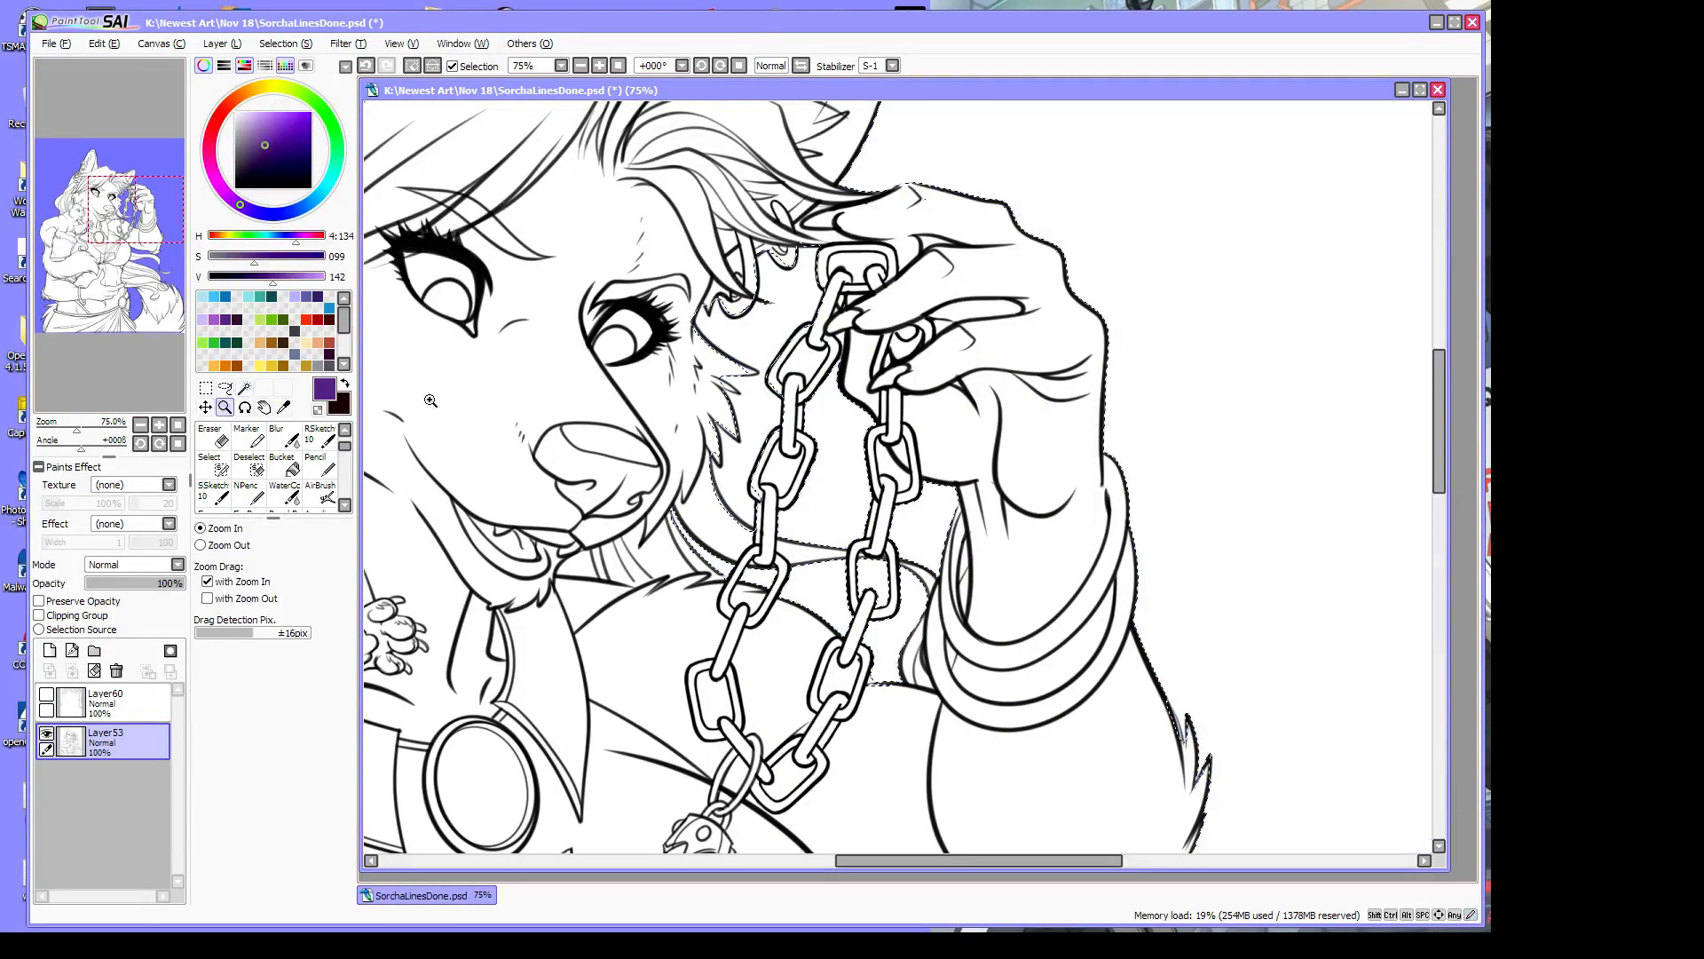
Zoom to 150% on the cheek and chain, and set SSketch to transparent colour
left_click(769, 329)
left_click(768, 329)
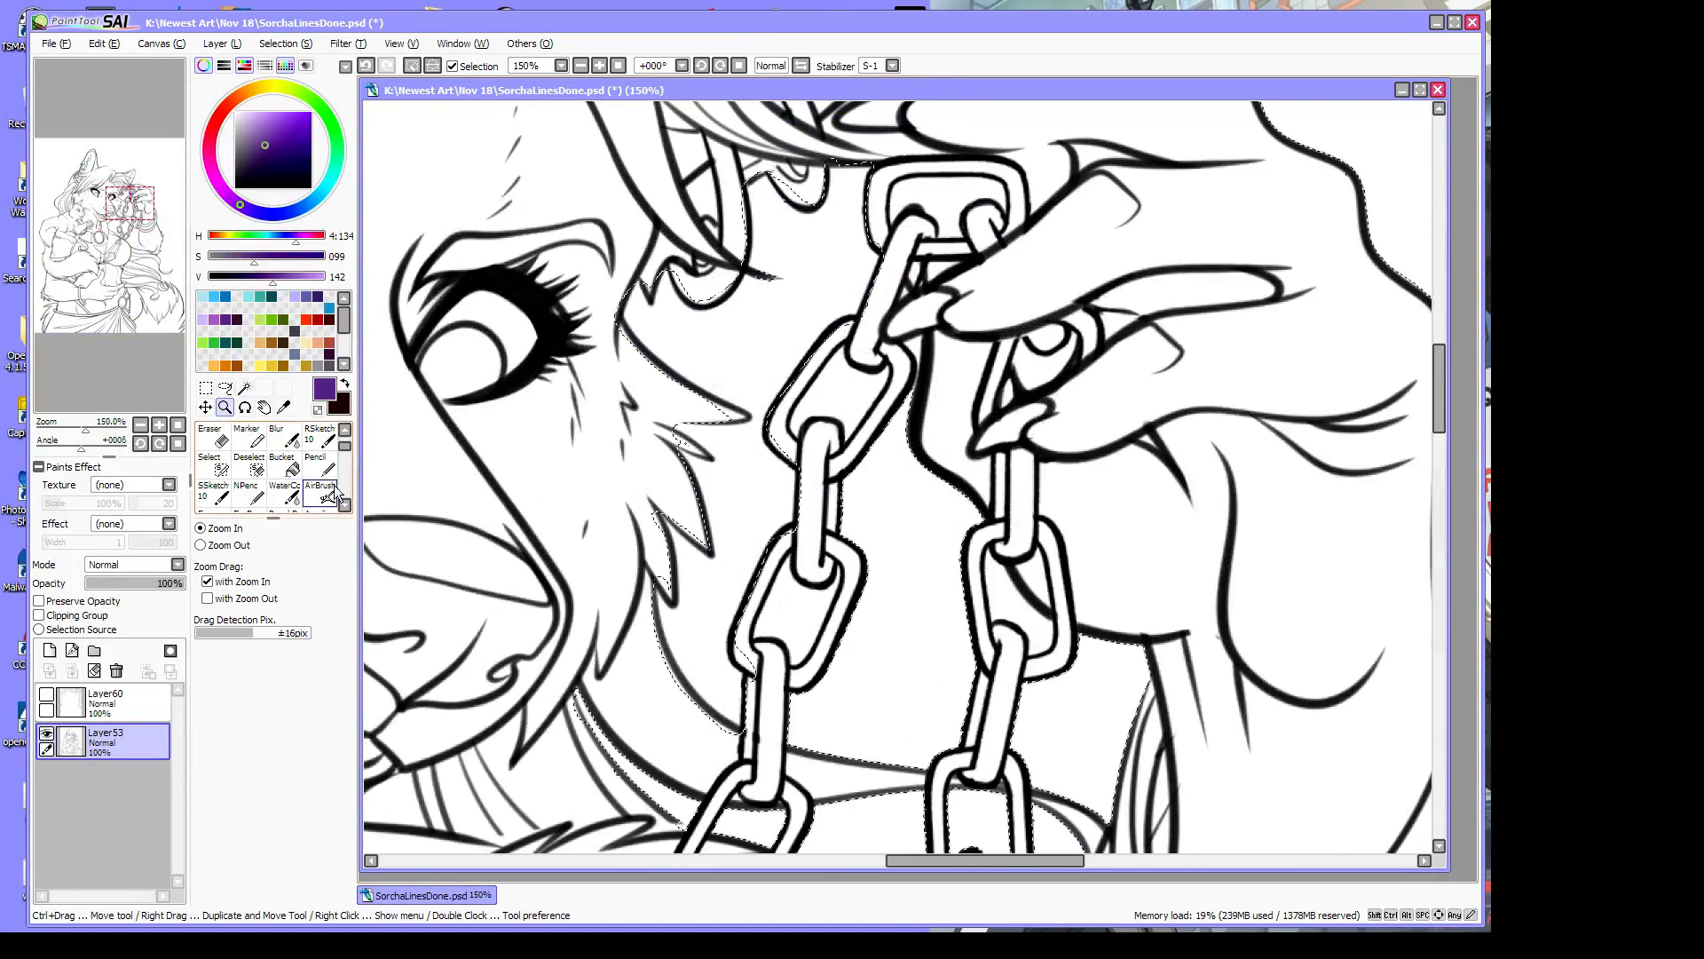
left_click(213, 490)
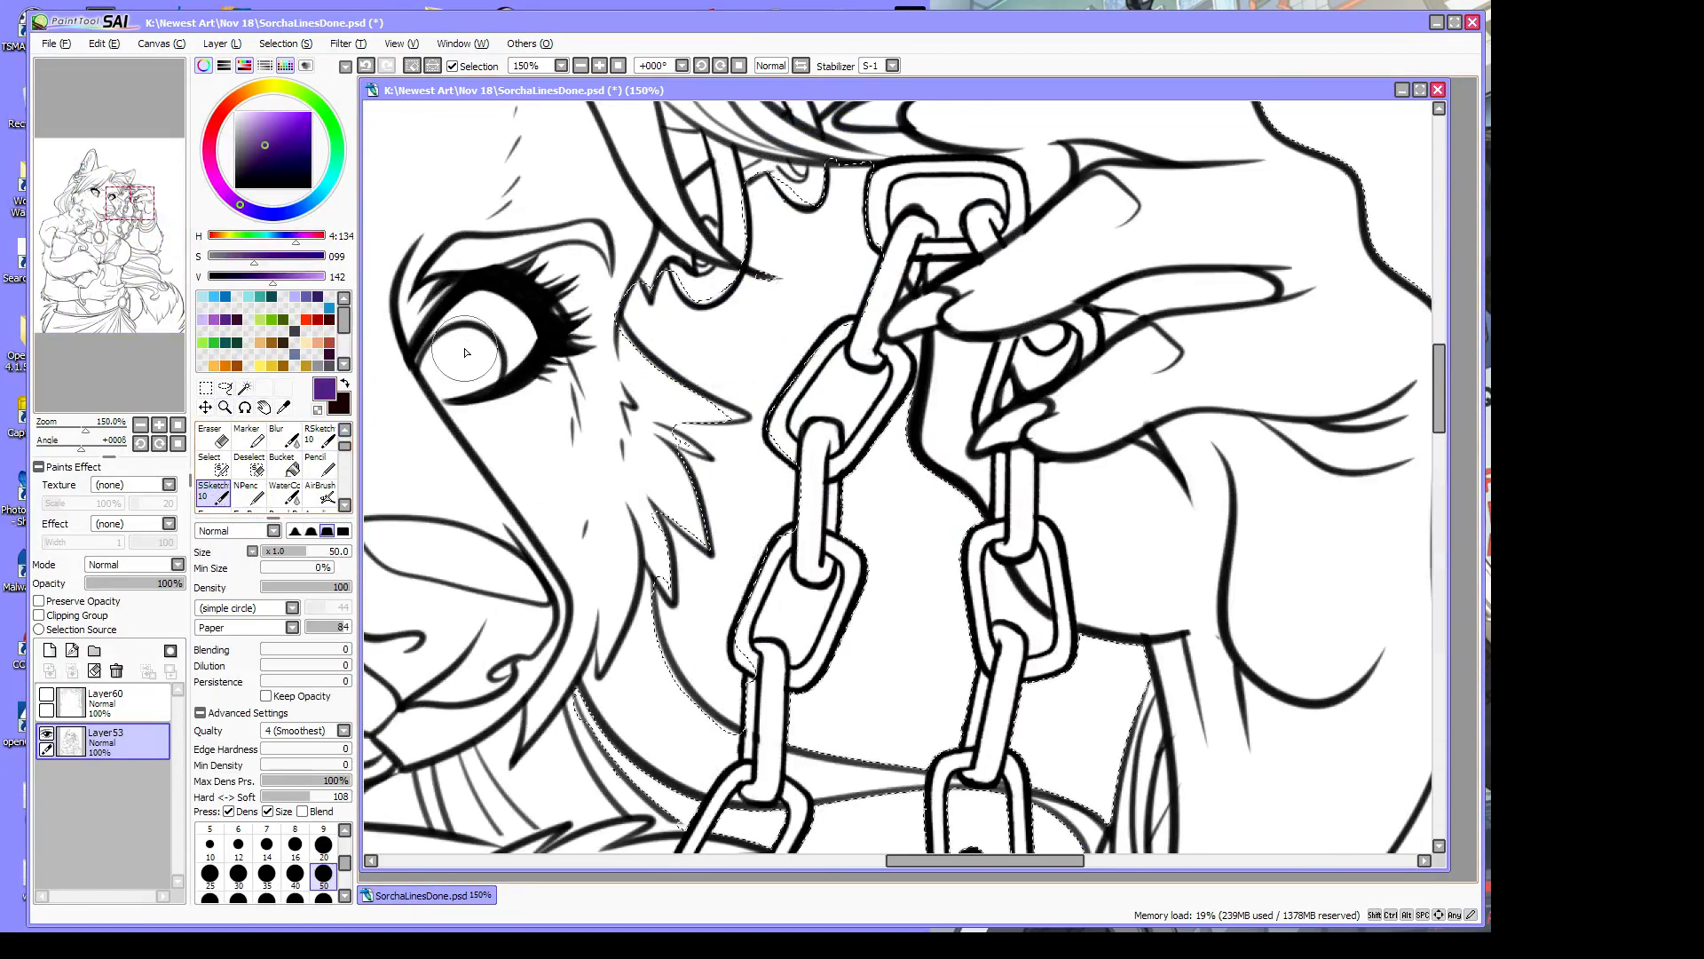
left_click(317, 411)
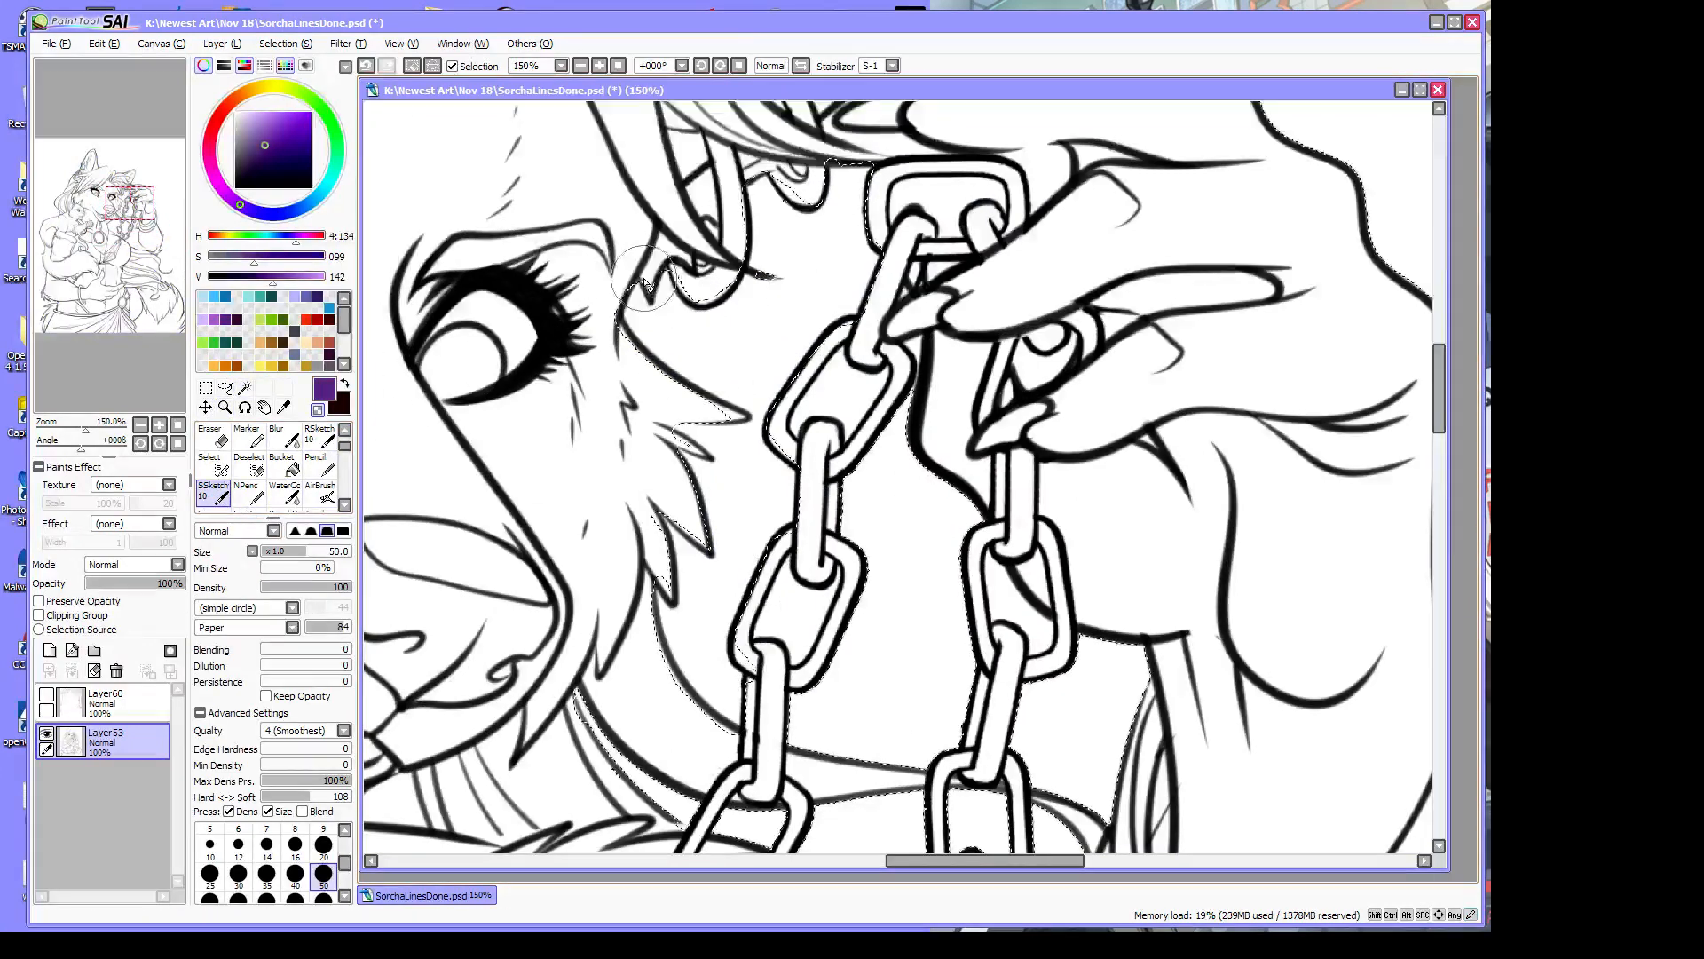
Undo the last two strokes with Edit > Undo
left_click(100, 42)
left_click(112, 66)
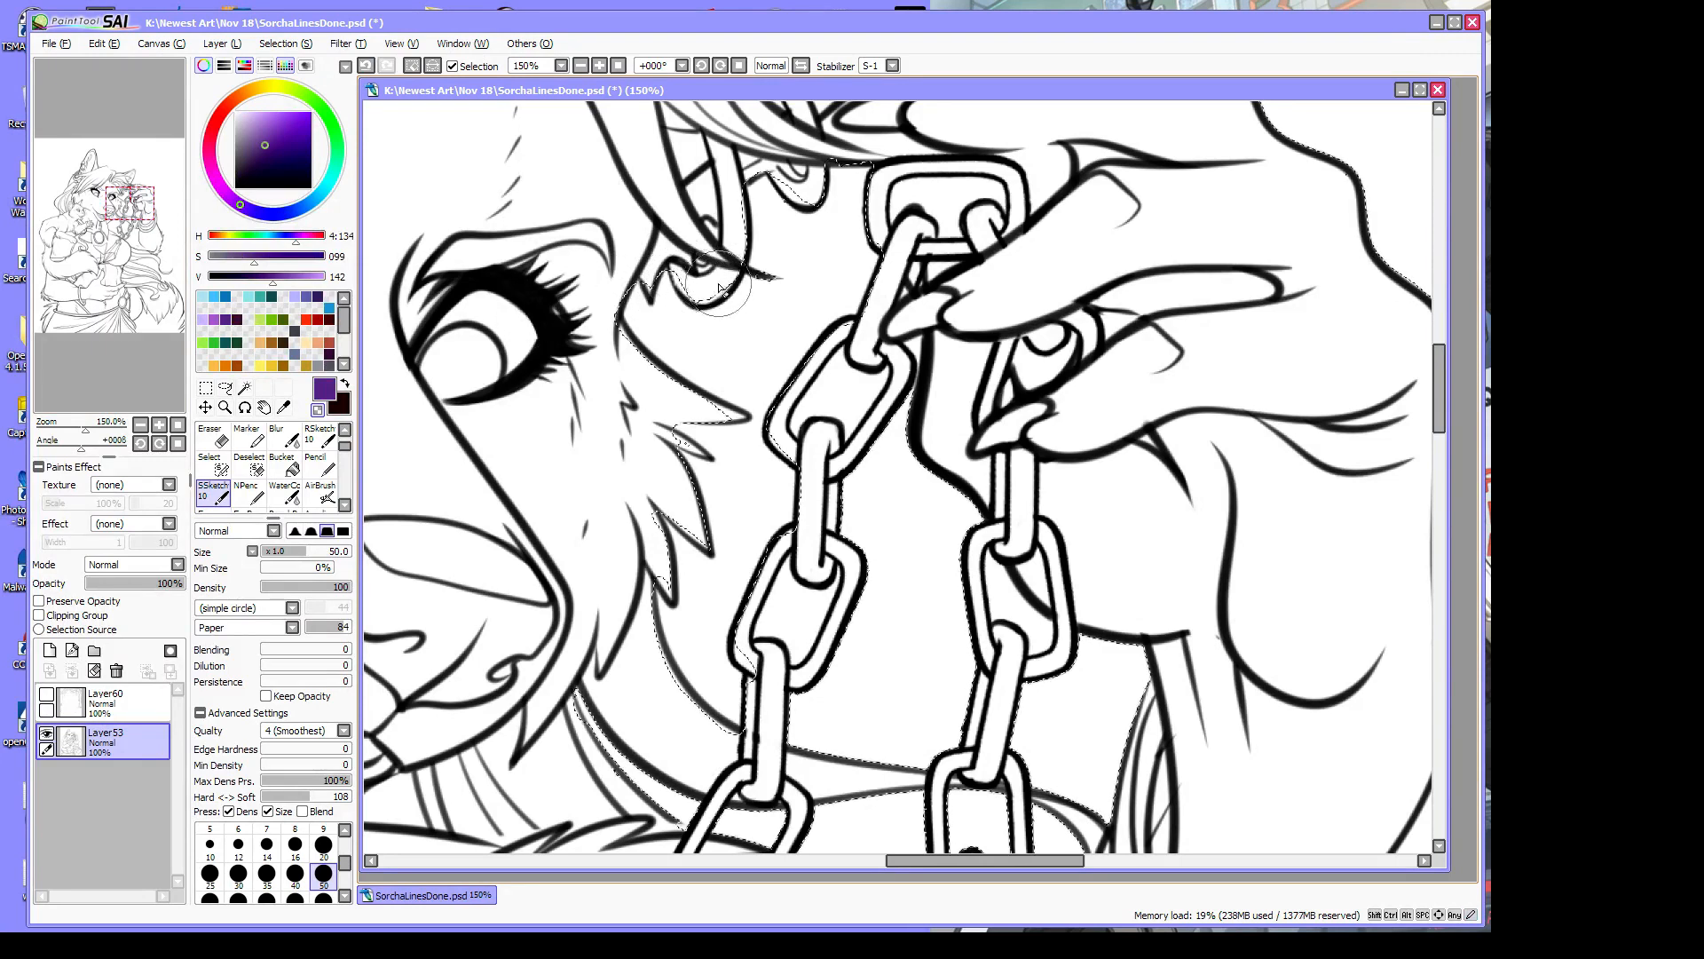
left_click(121, 45)
left_click(112, 66)
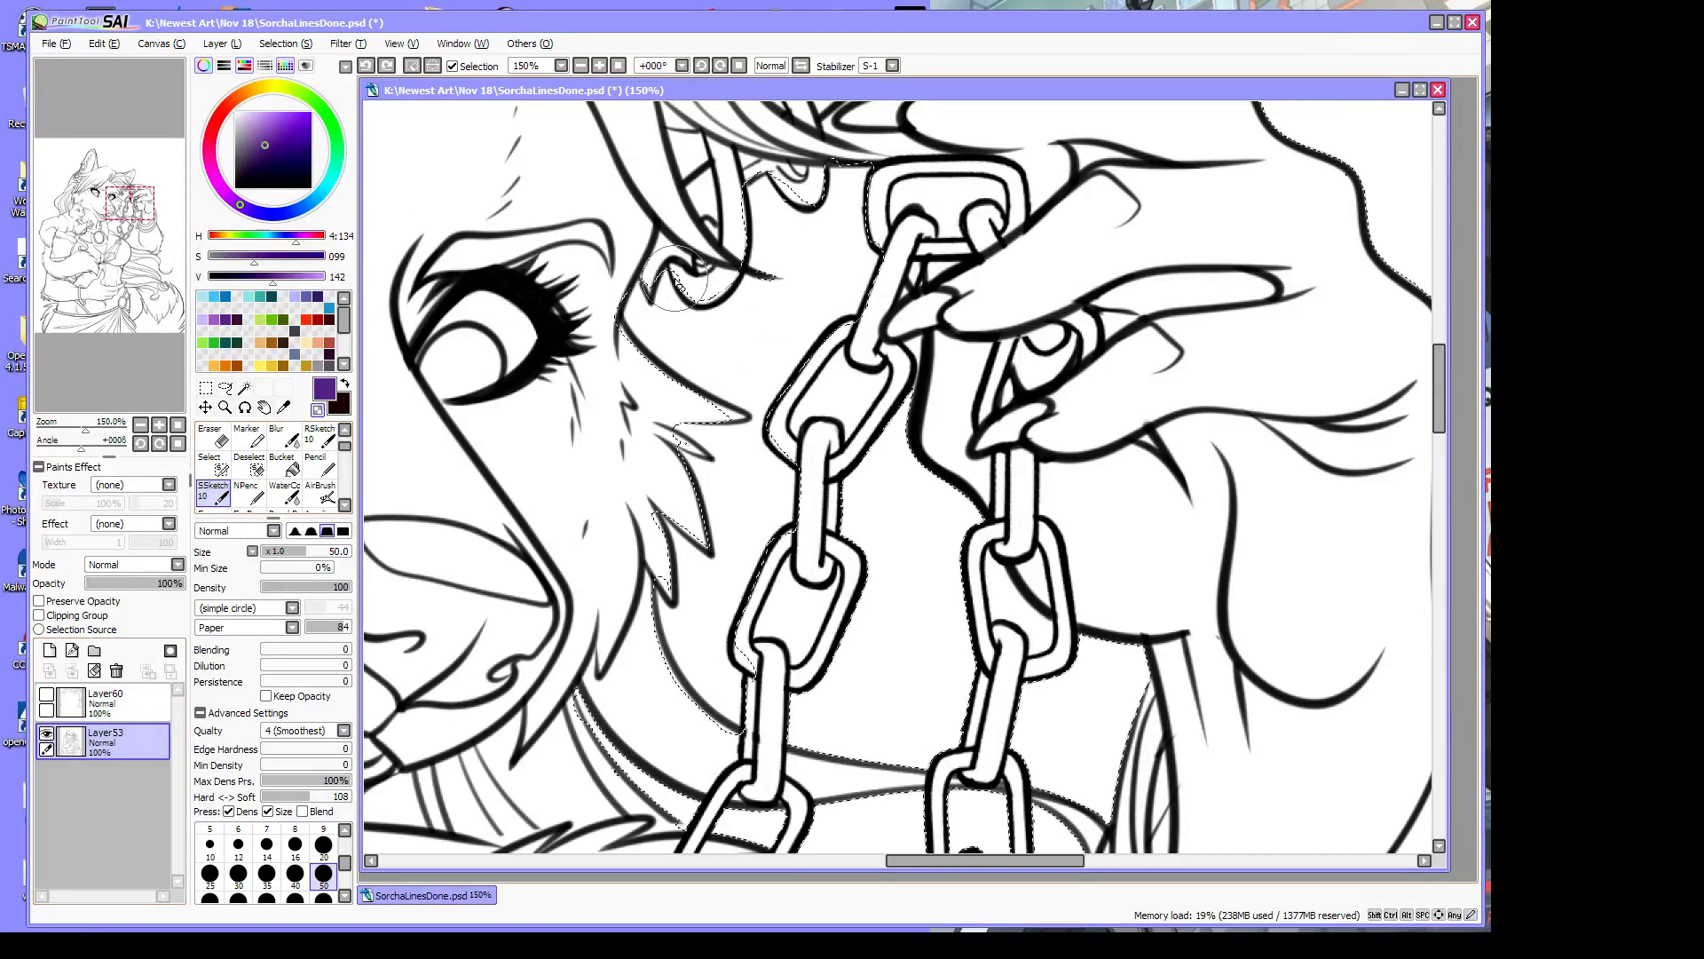
left_click(248, 466)
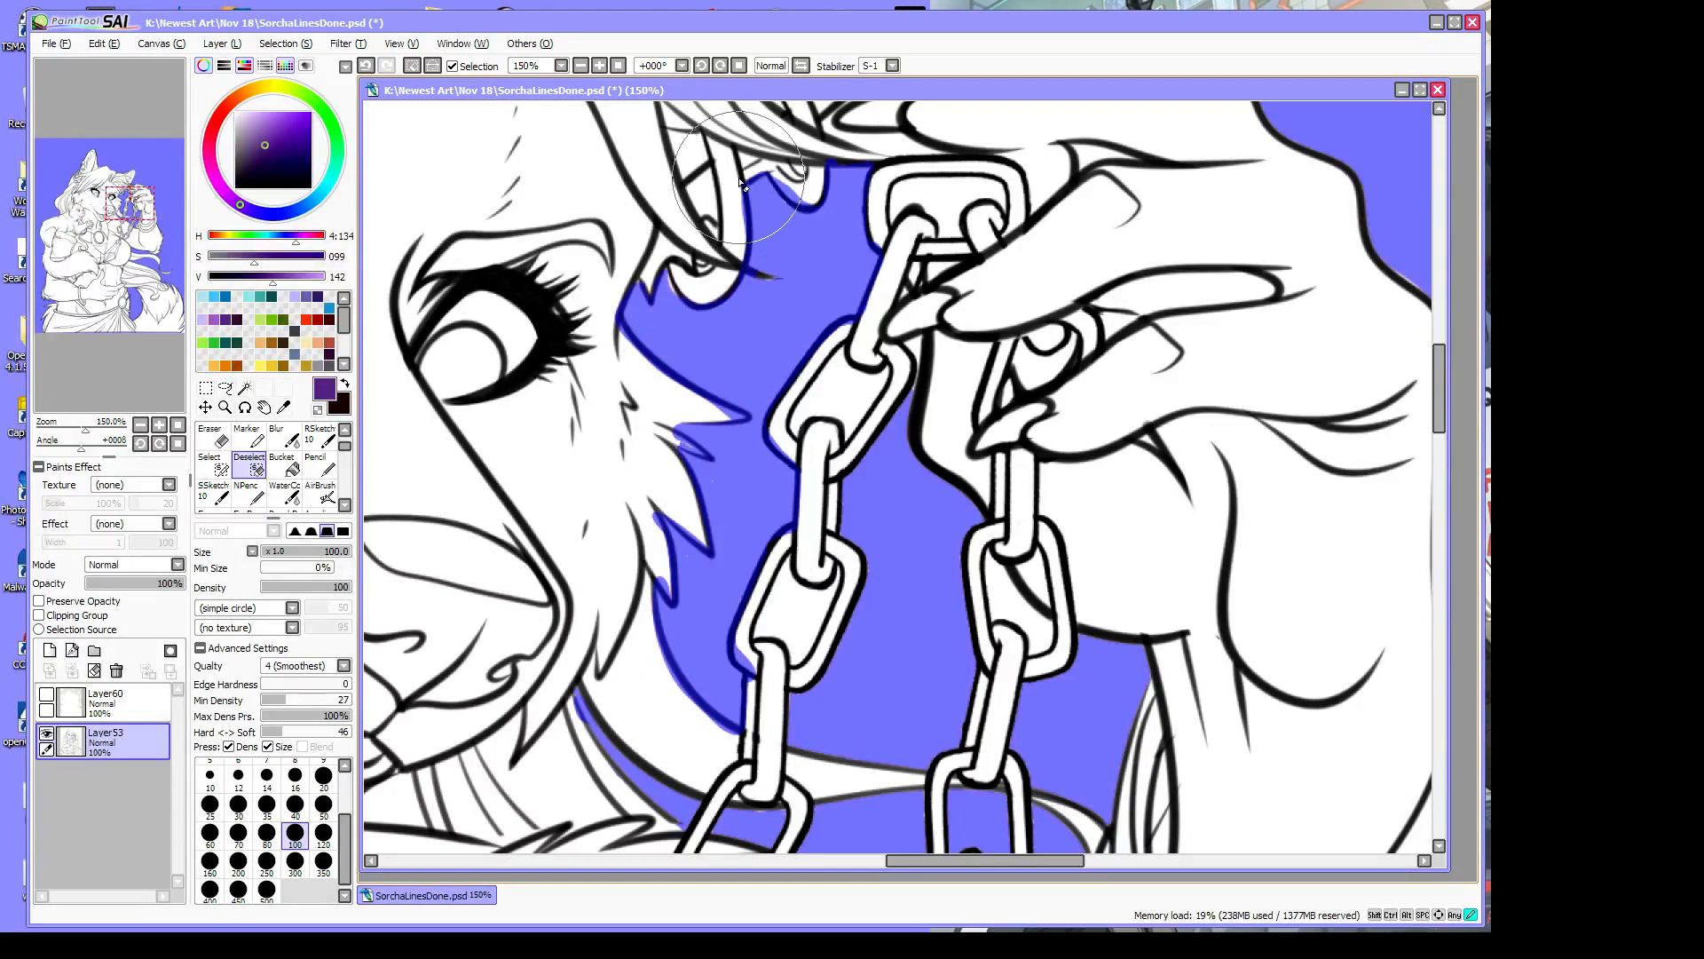
Trim the edge by the hair, then add the cheek and hair-to-fingertip gaps to the selection
mouse_move(741, 181)
left_mouse_down()
mouse_move(743, 248)
mouse_move(742, 192)
mouse_move(791, 167)
mouse_move(775, 166)
mouse_move(803, 204)
left_mouse_up()
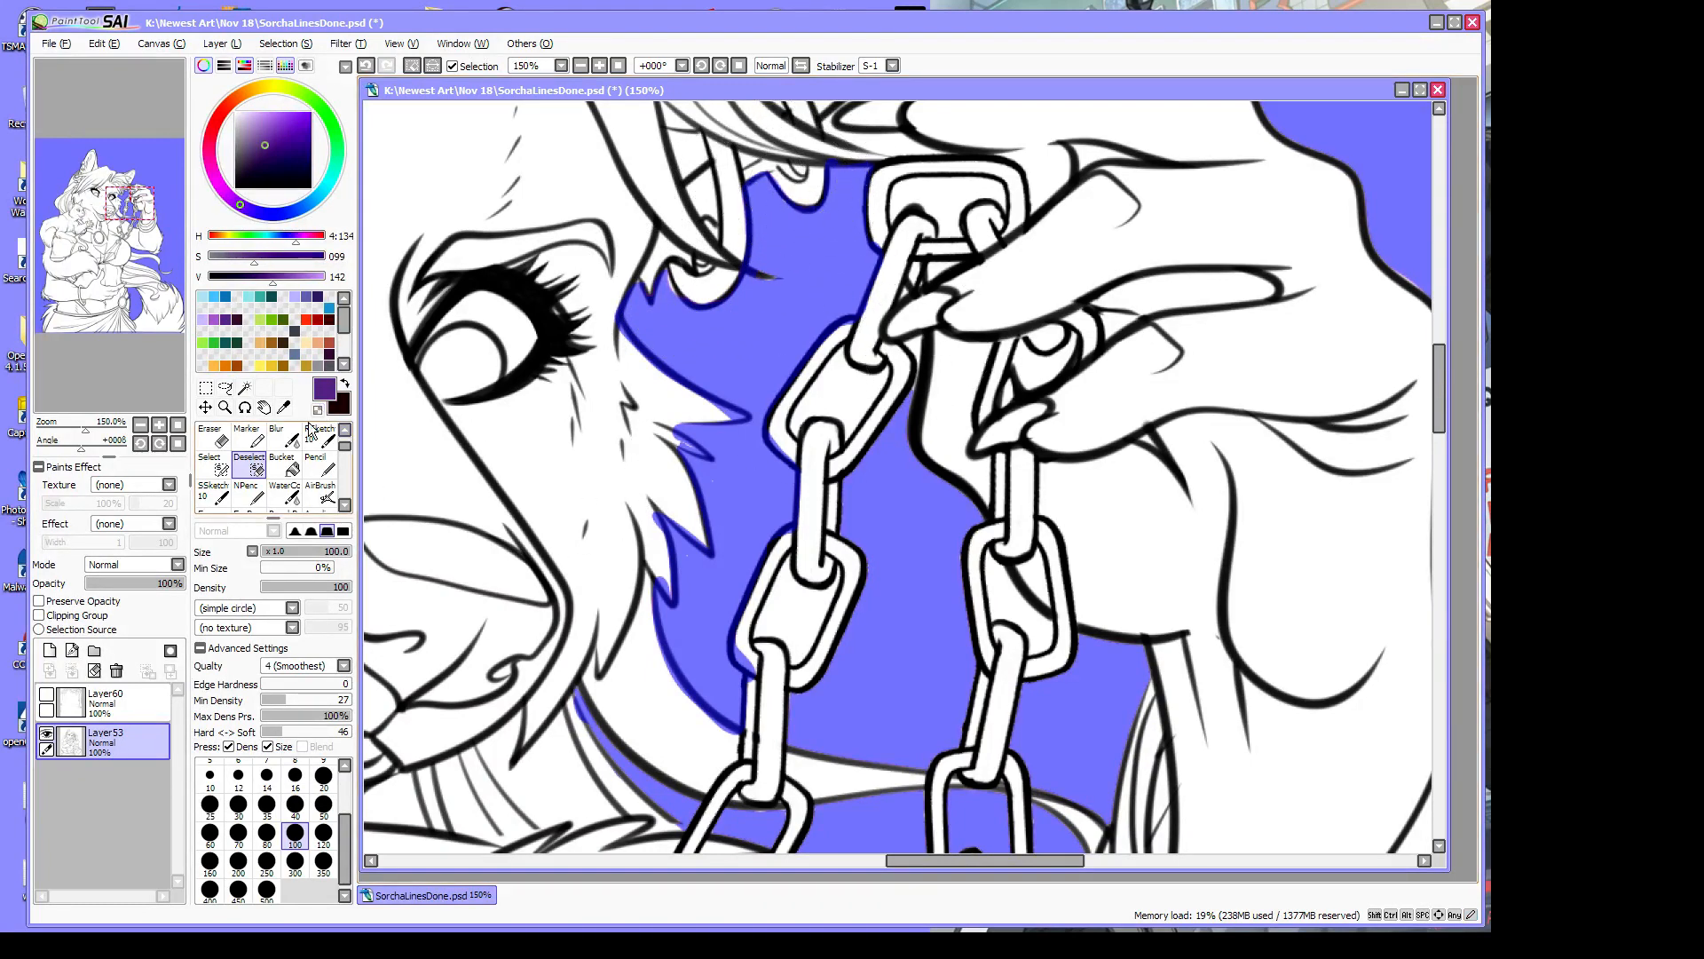
left_click(213, 463)
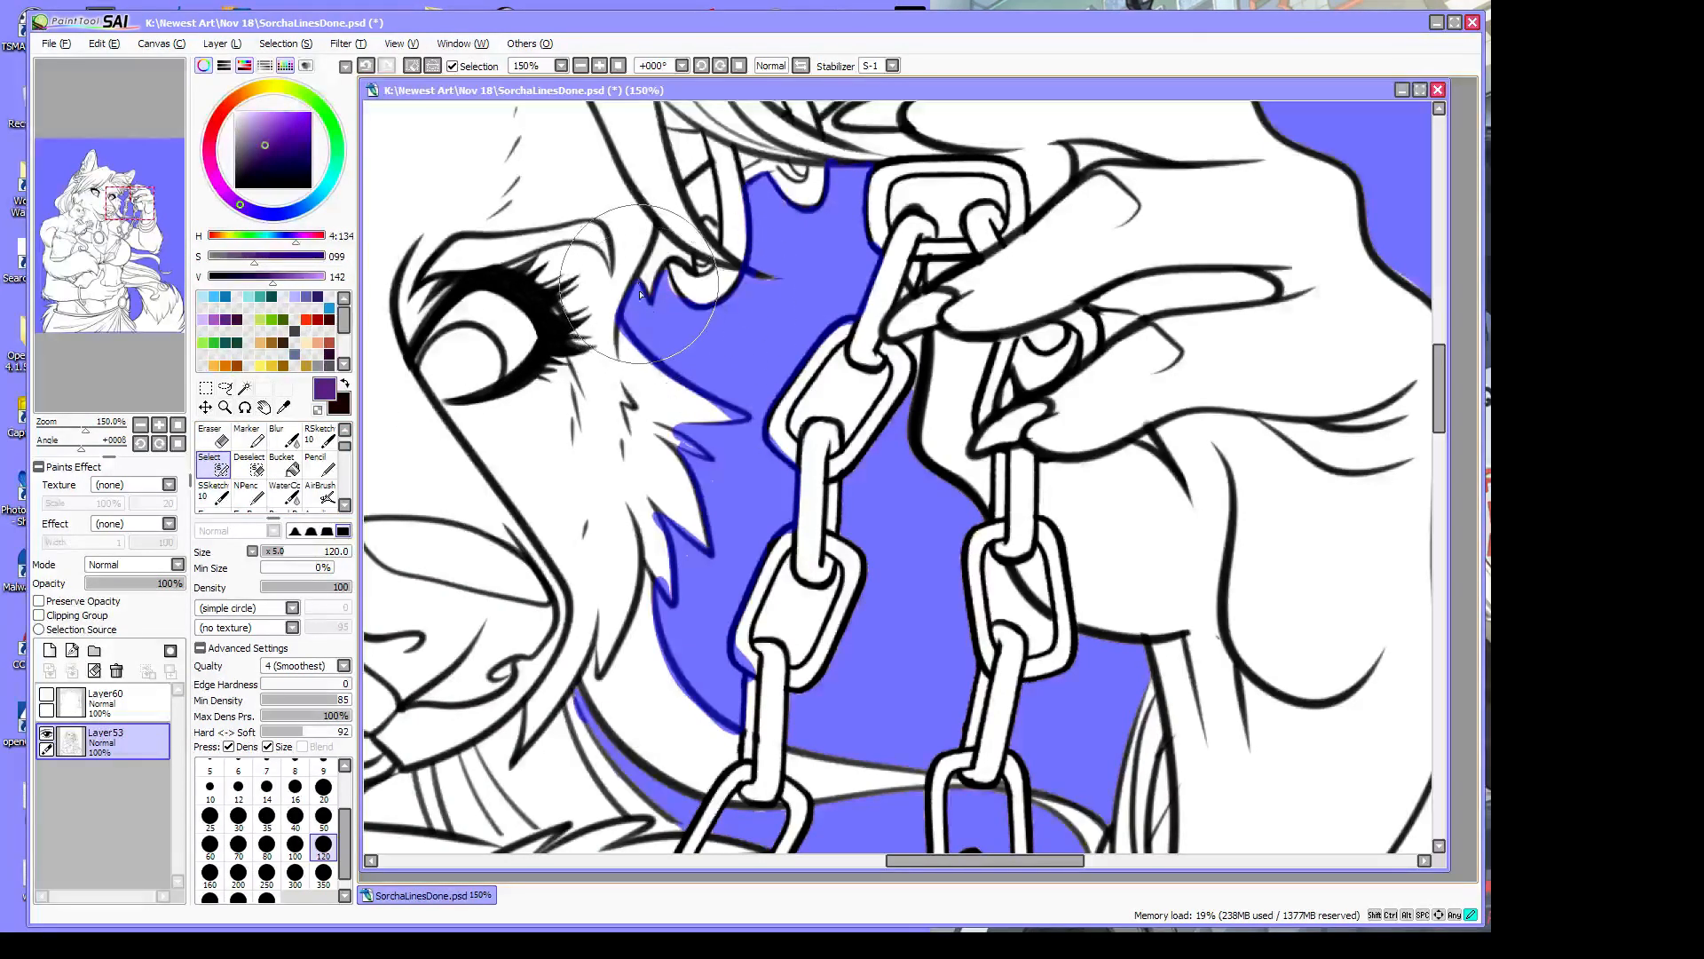
mouse_move(639, 295)
left_mouse_down()
mouse_move(686, 318)
mouse_move(710, 171)
mouse_move(692, 188)
mouse_move(703, 209)
mouse_move(698, 180)
mouse_move(716, 226)
left_mouse_up()
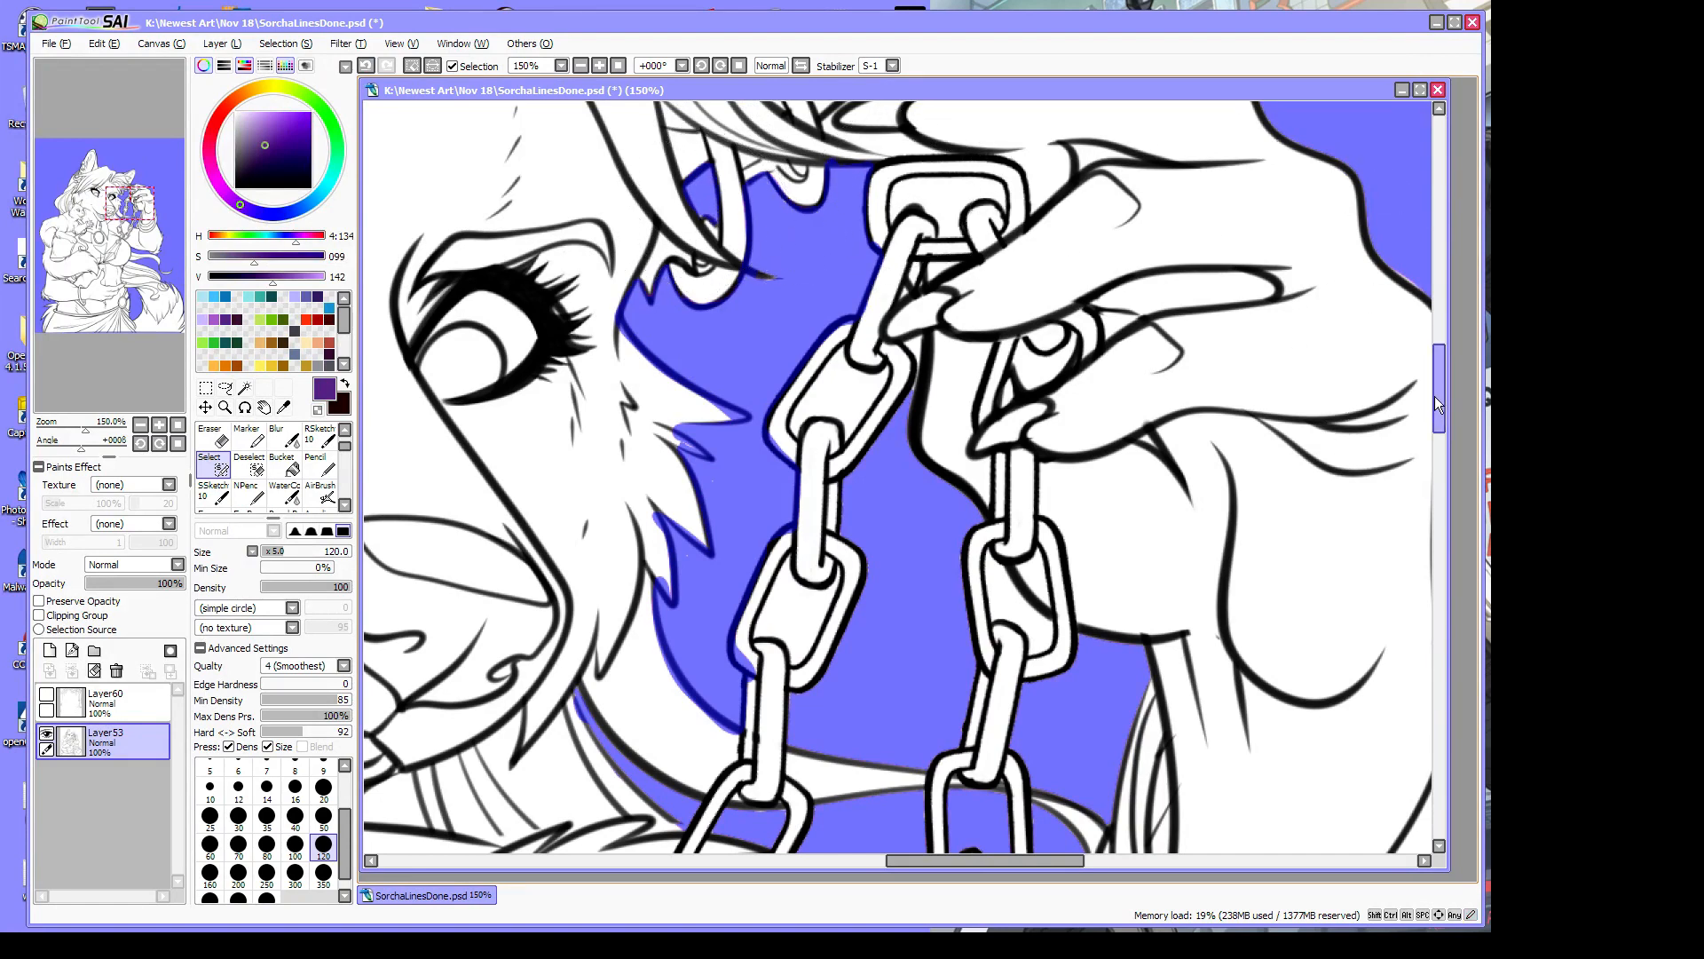
mouse_move(1438, 404)
left_mouse_down()
mouse_move(1442, 373)
mouse_move(1440, 387)
left_mouse_up()
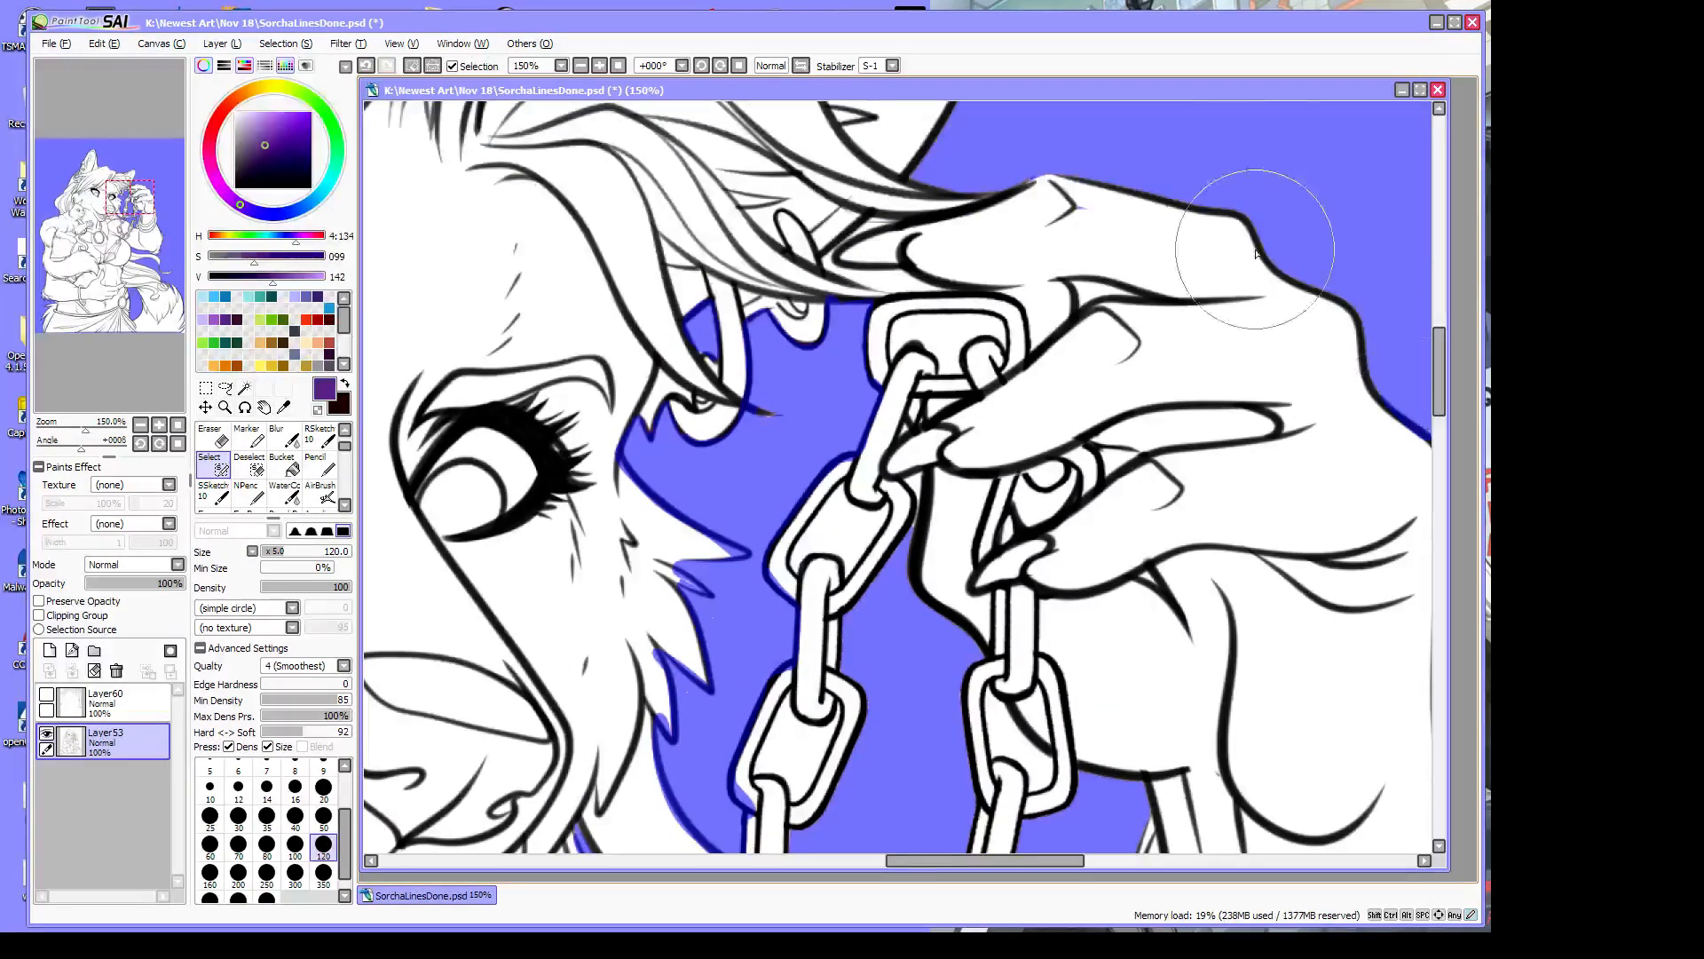
mouse_move(857, 238)
left_mouse_down()
mouse_move(897, 222)
mouse_move(844, 245)
mouse_move(843, 279)
mouse_move(829, 263)
mouse_move(950, 291)
mouse_move(877, 288)
mouse_move(906, 321)
mouse_move(895, 354)
mouse_move(932, 331)
mouse_move(903, 330)
mouse_move(960, 329)
mouse_move(906, 325)
mouse_move(975, 327)
mouse_move(904, 324)
mouse_move(986, 329)
mouse_move(956, 316)
mouse_move(998, 326)
mouse_move(1005, 348)
mouse_move(927, 345)
left_mouse_up()
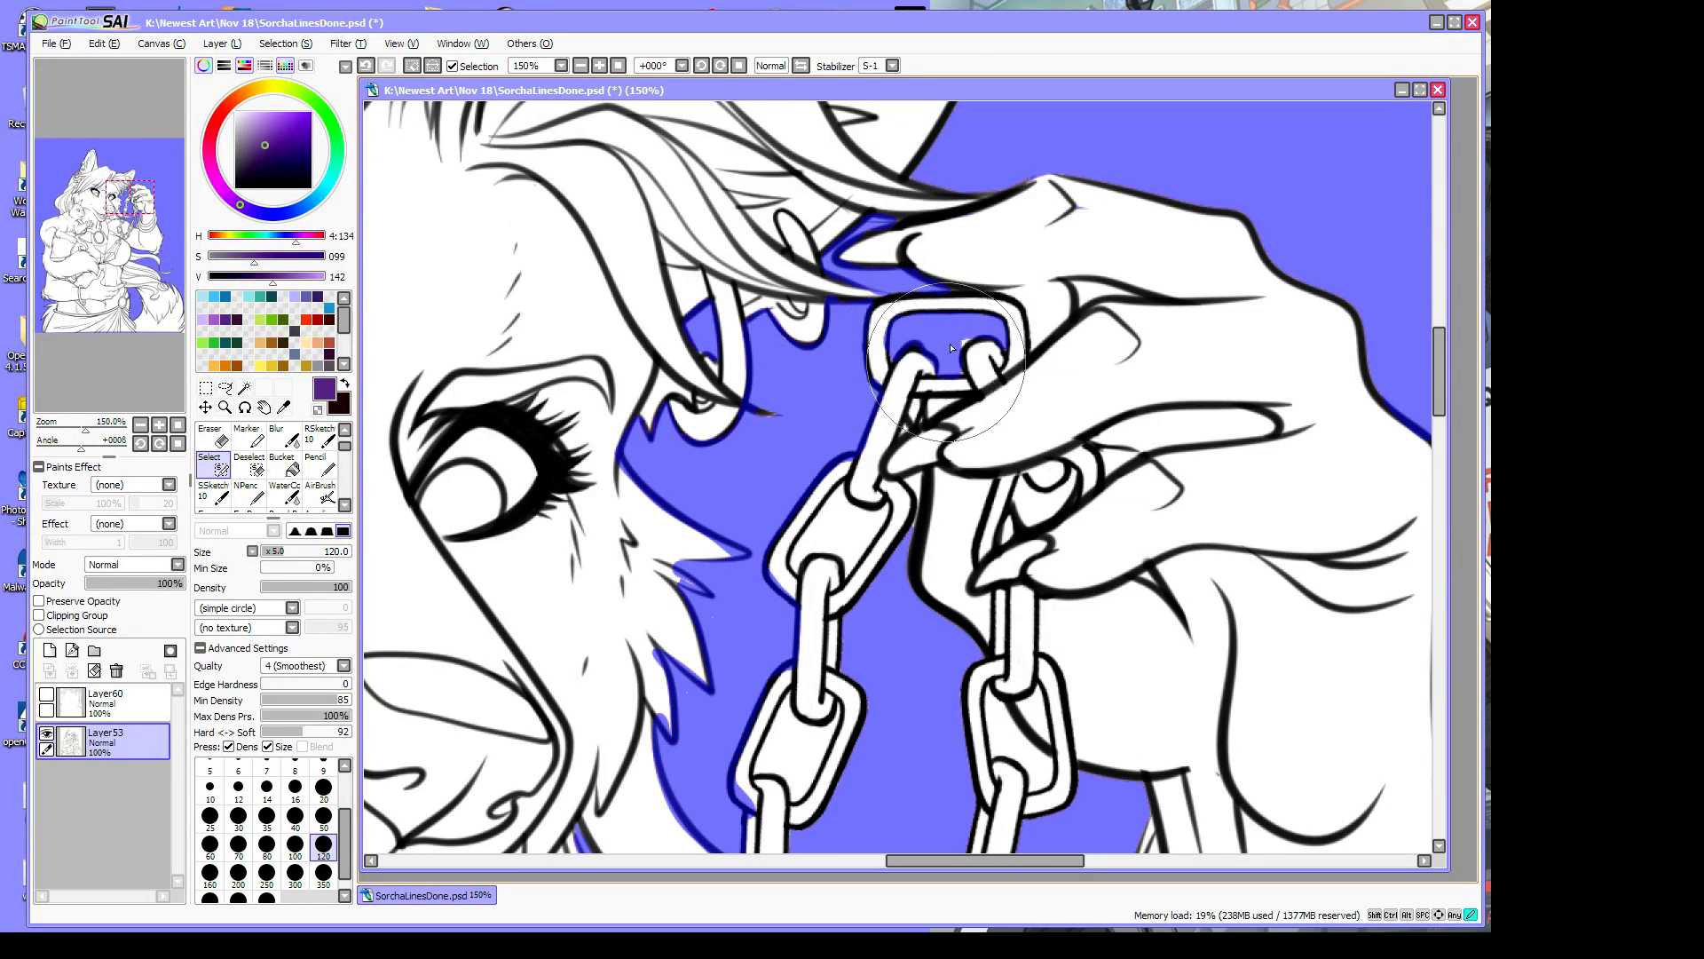
mouse_move(1065, 286)
left_mouse_down()
mouse_move(999, 294)
mouse_move(1042, 322)
mouse_move(1021, 299)
mouse_move(1033, 341)
mouse_move(1061, 306)
left_mouse_up()
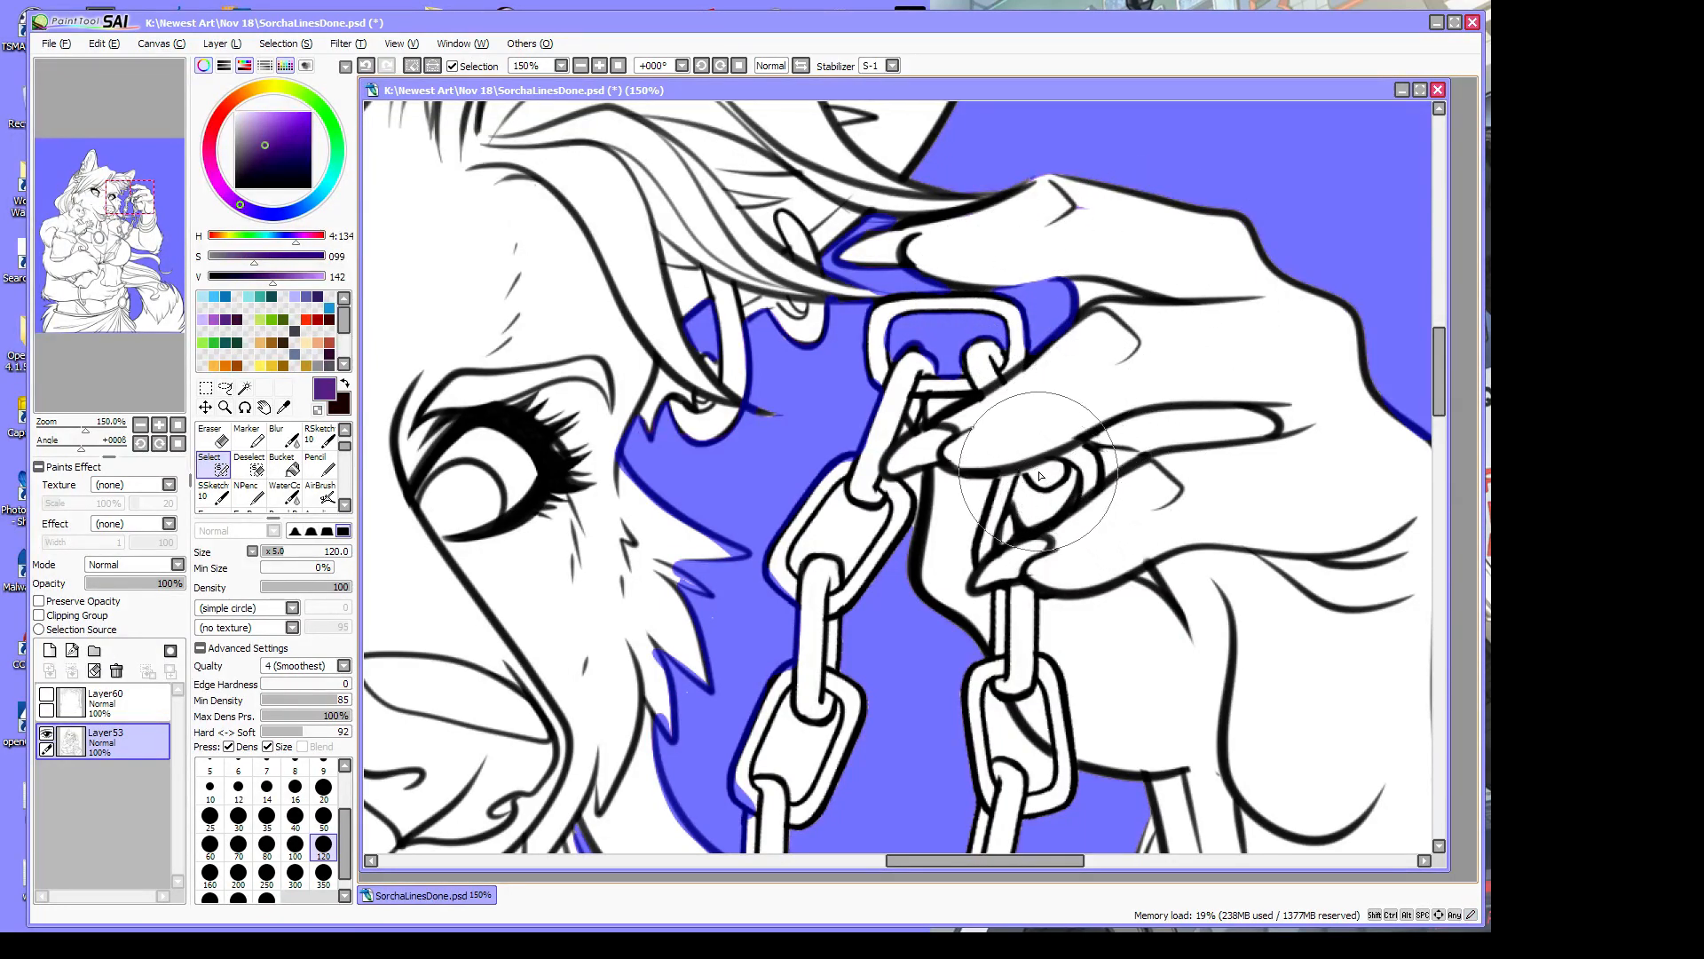
Add the ring's hole, chain-claw gap and earring hole to the selection, then zoom to 32%
left_click_drag(1034, 479, 1052, 479)
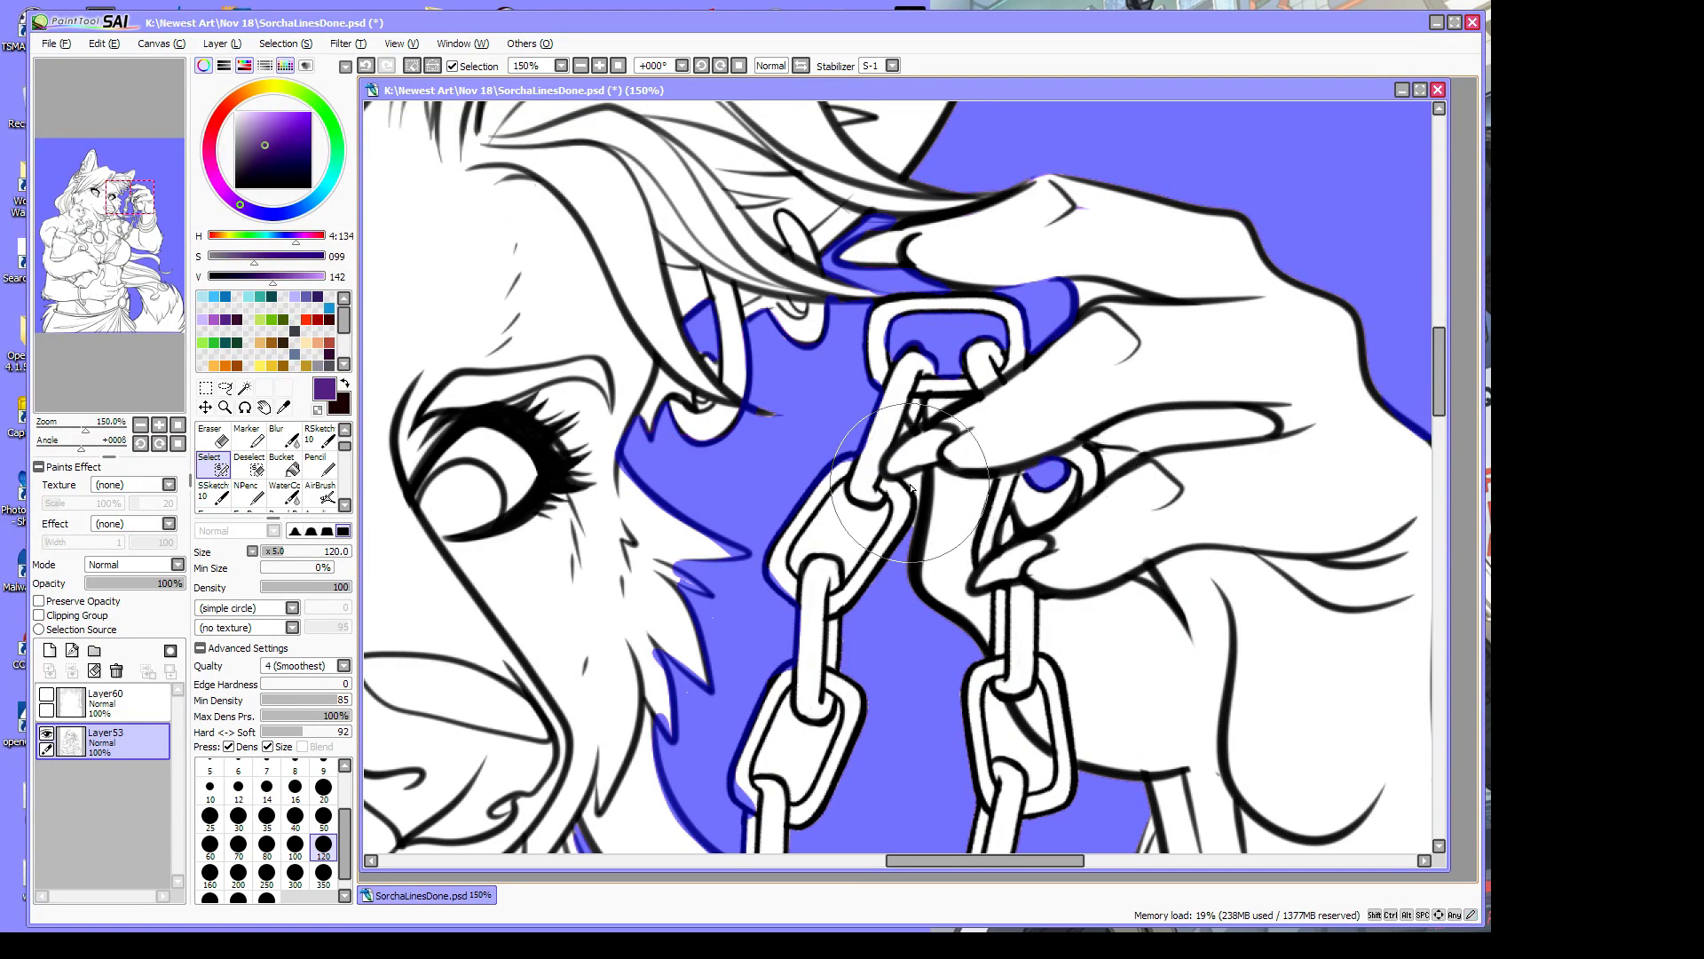
left_click_drag(904, 477, 913, 483)
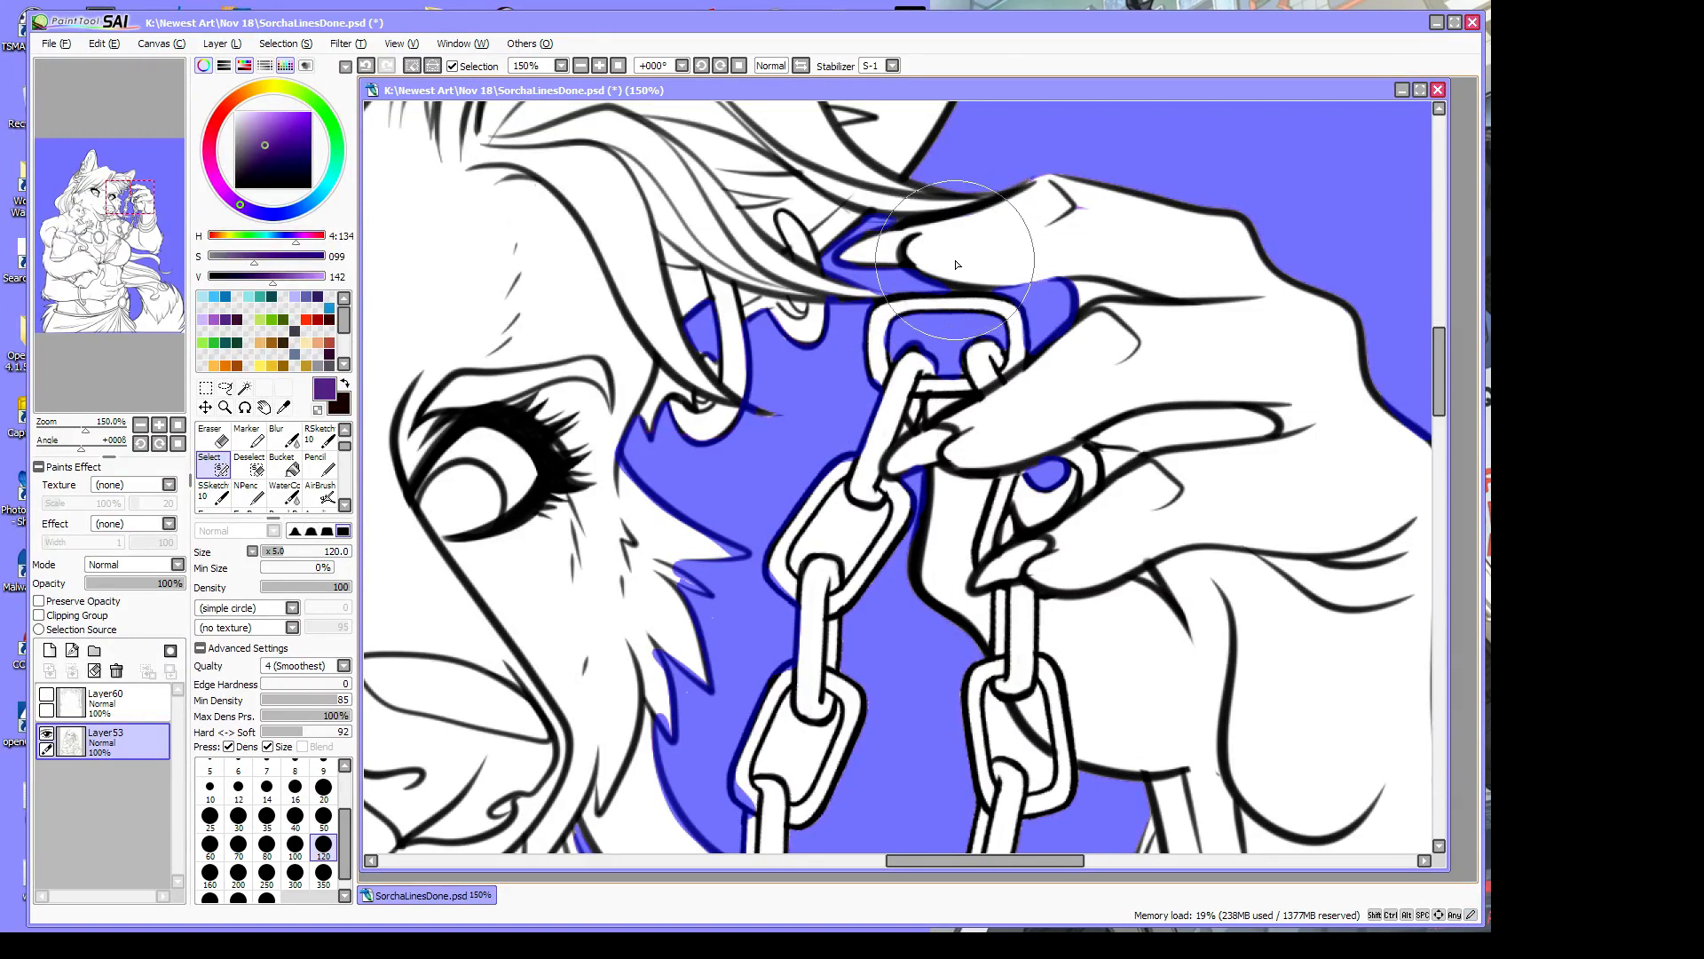
left_click_drag(911, 434, 901, 431)
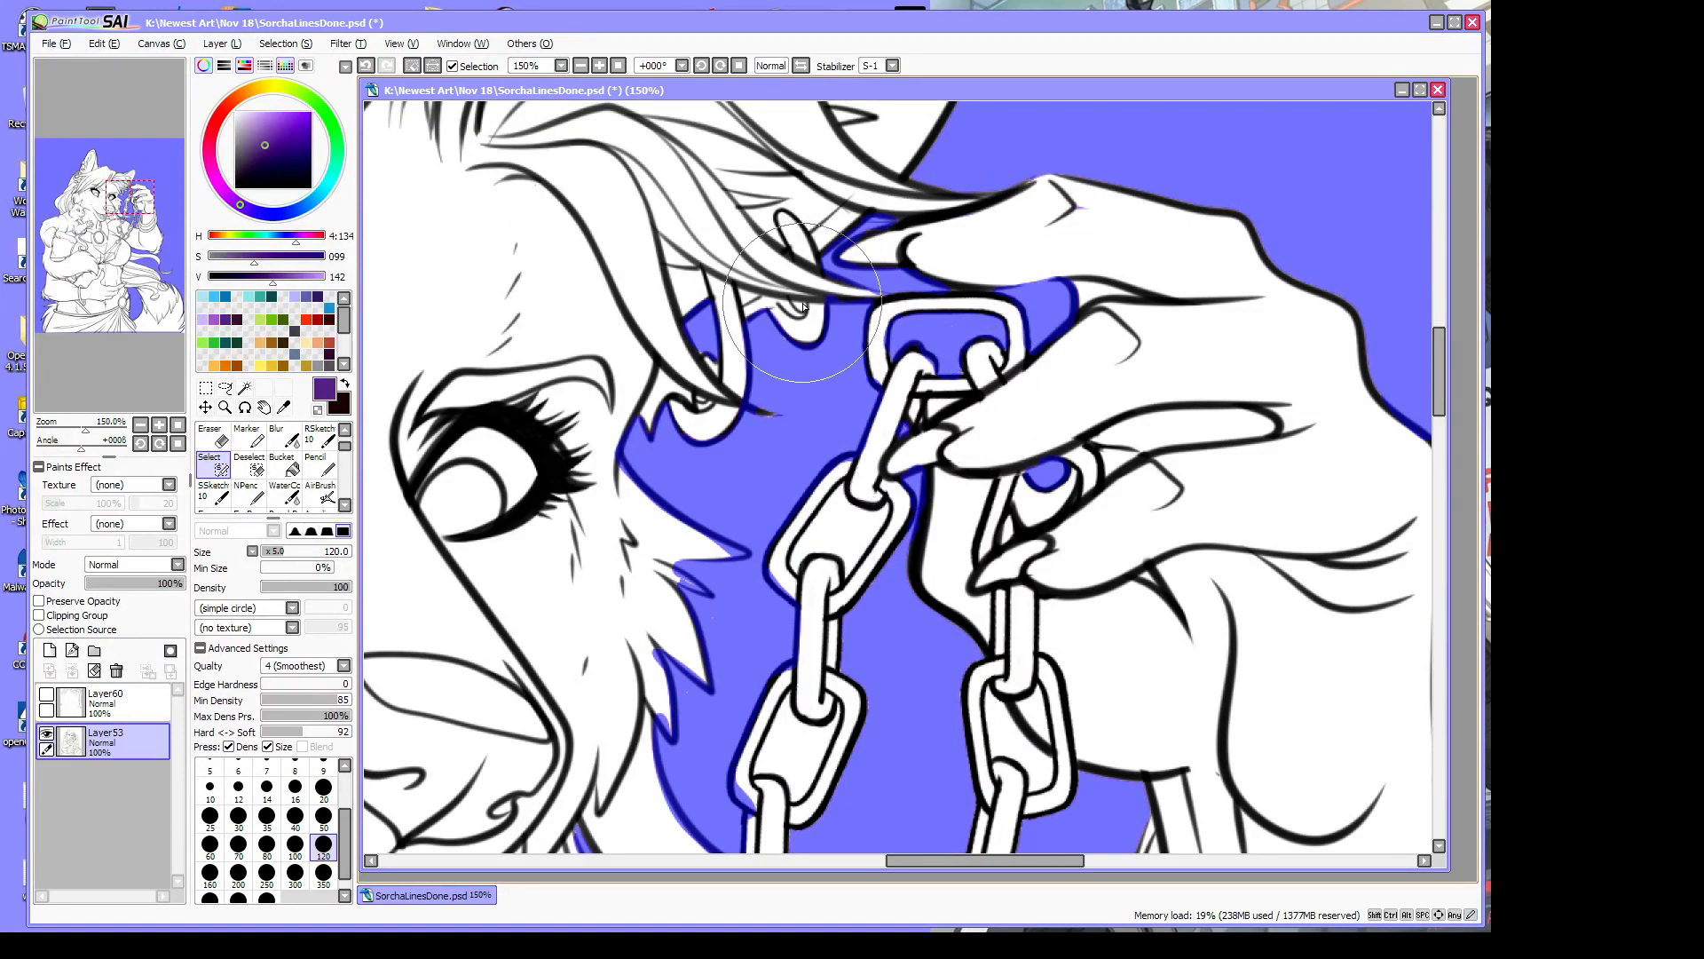
left_click_drag(795, 303, 804, 310)
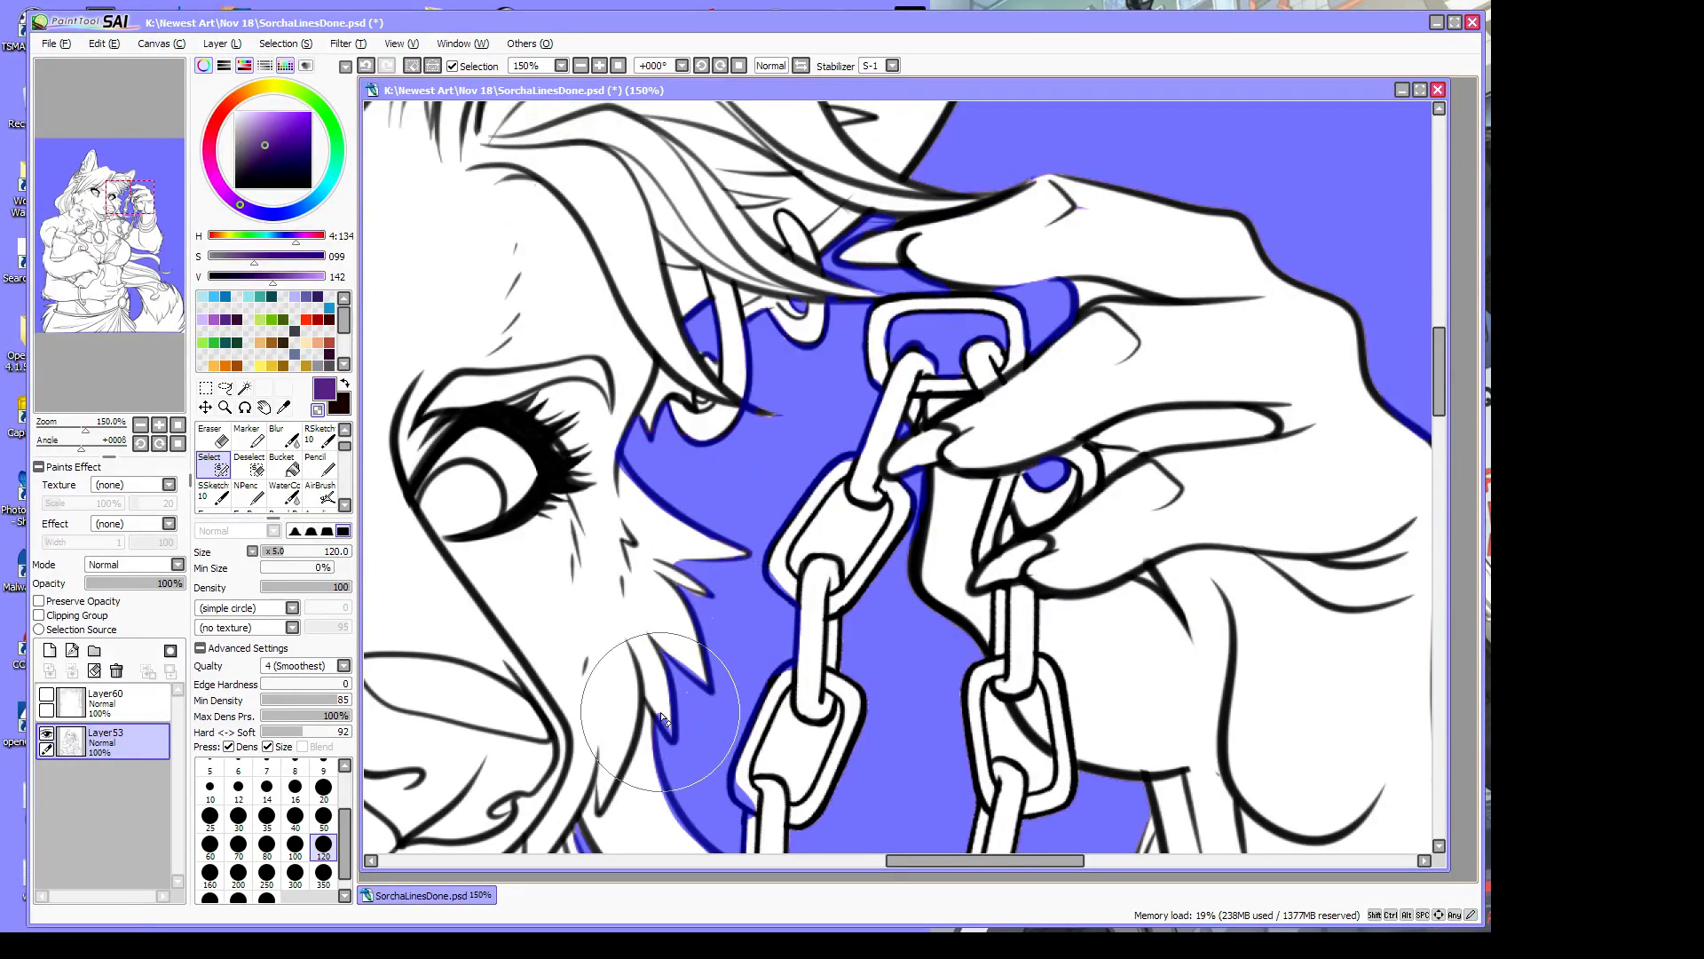
left_click_drag(659, 713, 757, 804)
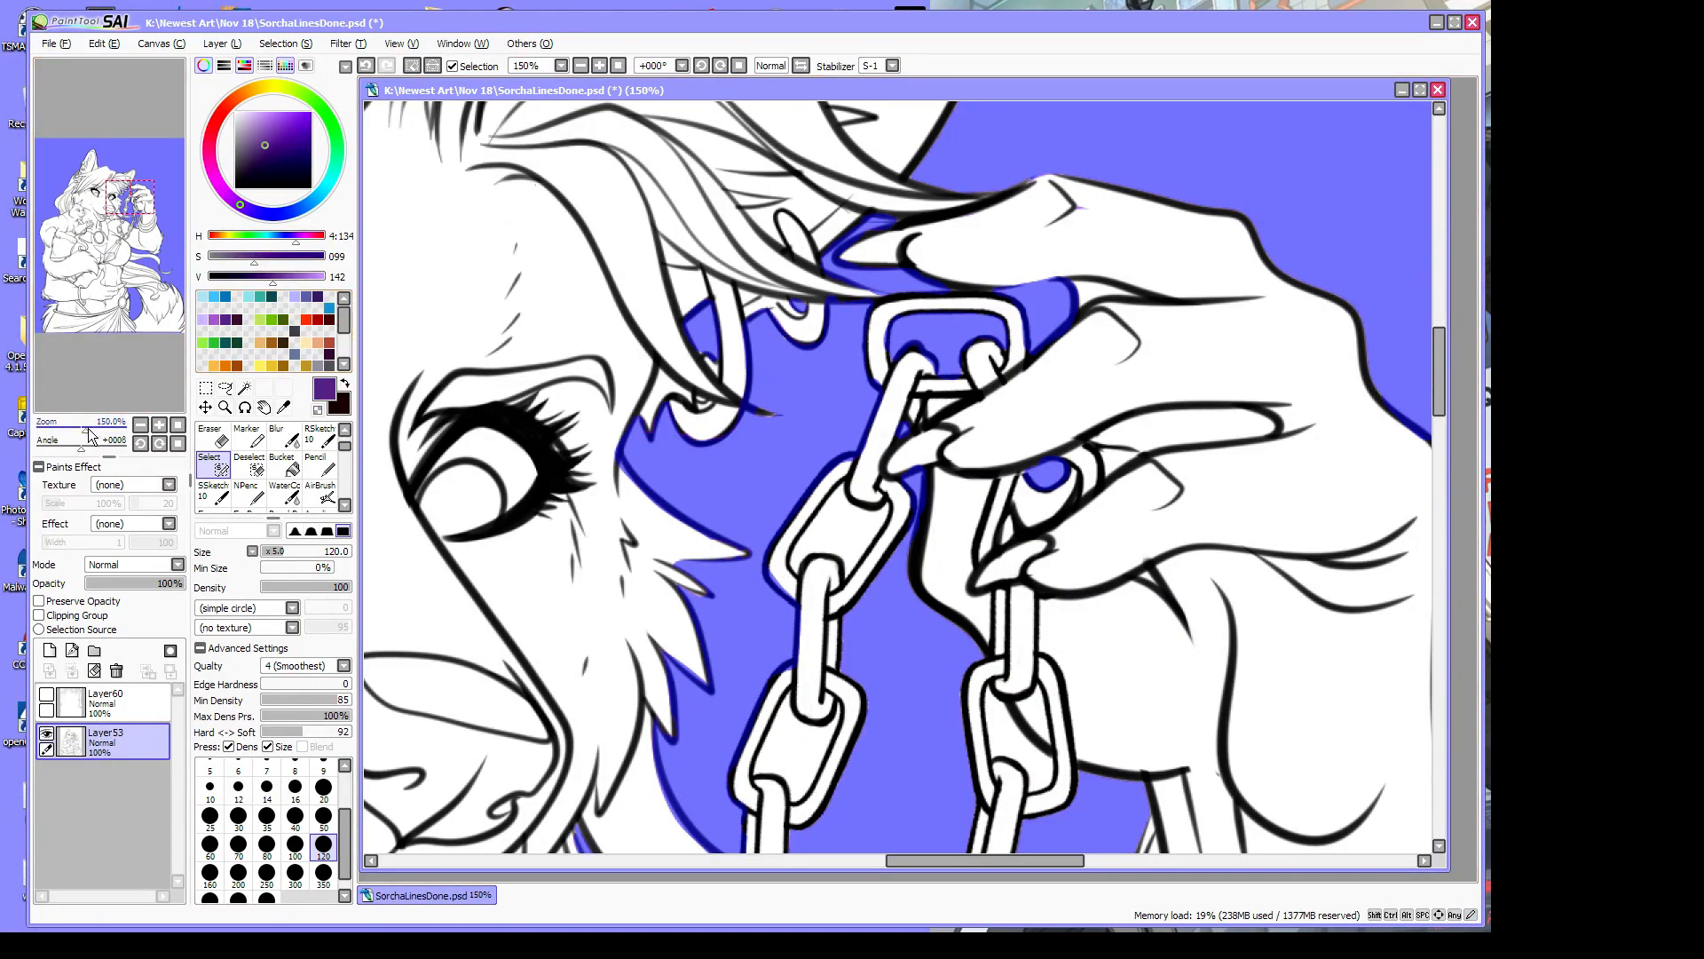
left_click_drag(89, 435, 63, 435)
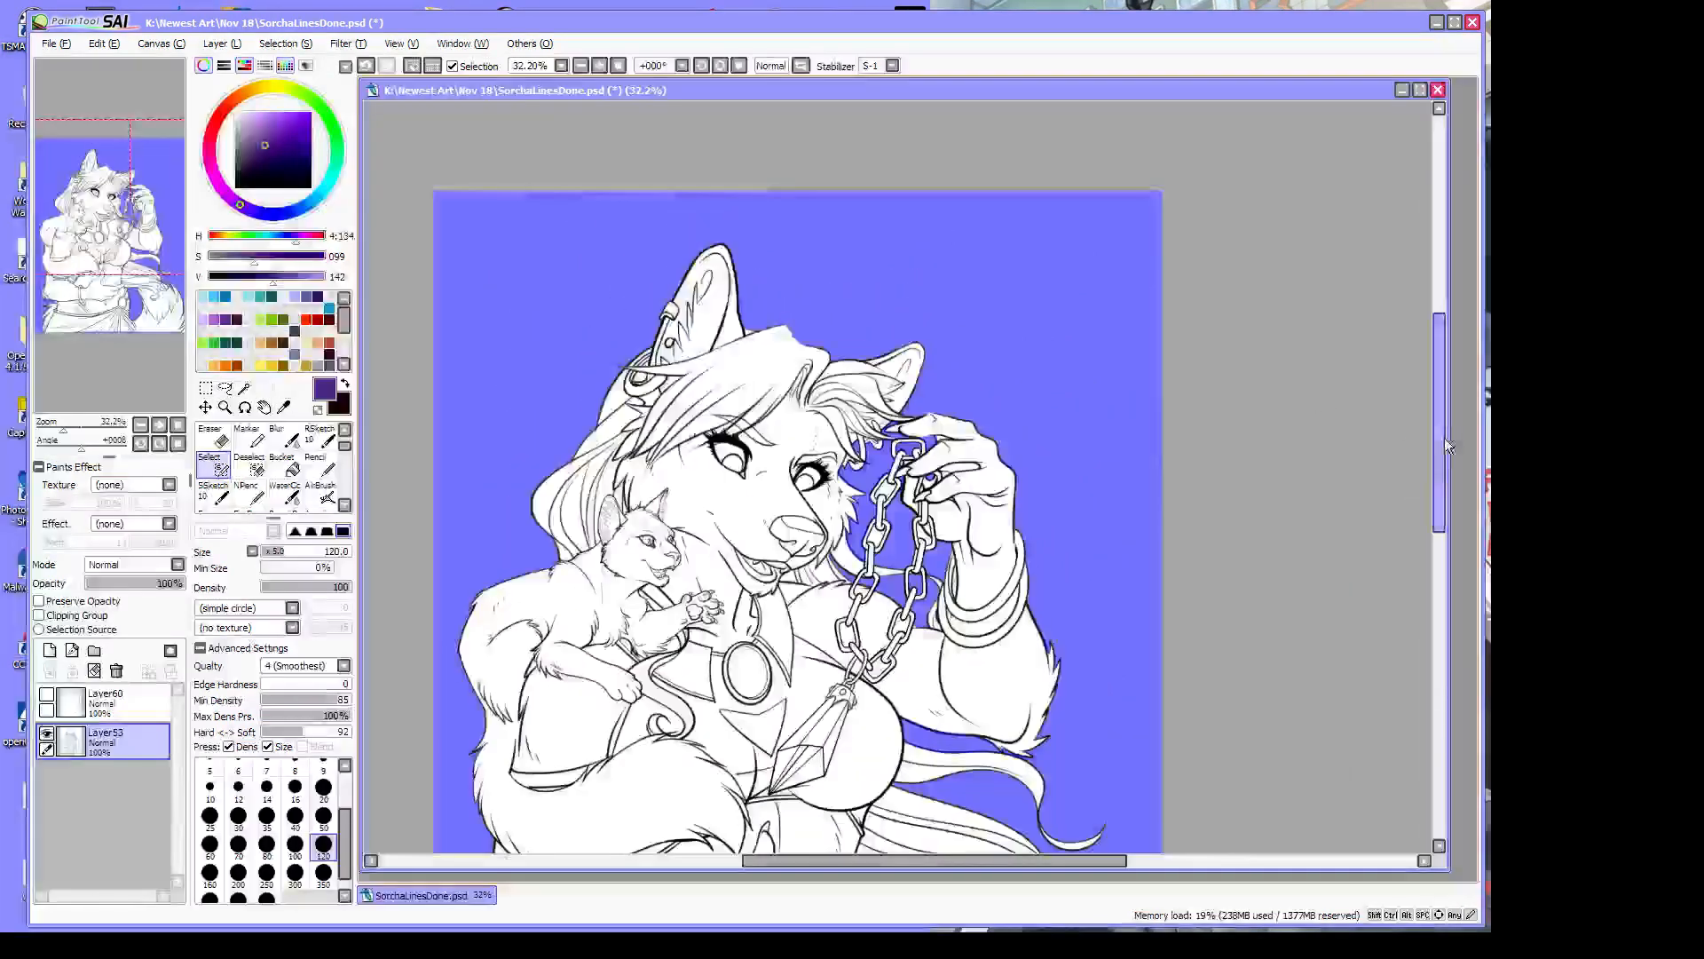
Check the belt area up close and set the Deselect brush's Hard<->Soft to 72
left_click_drag(1445, 439, 1443, 544)
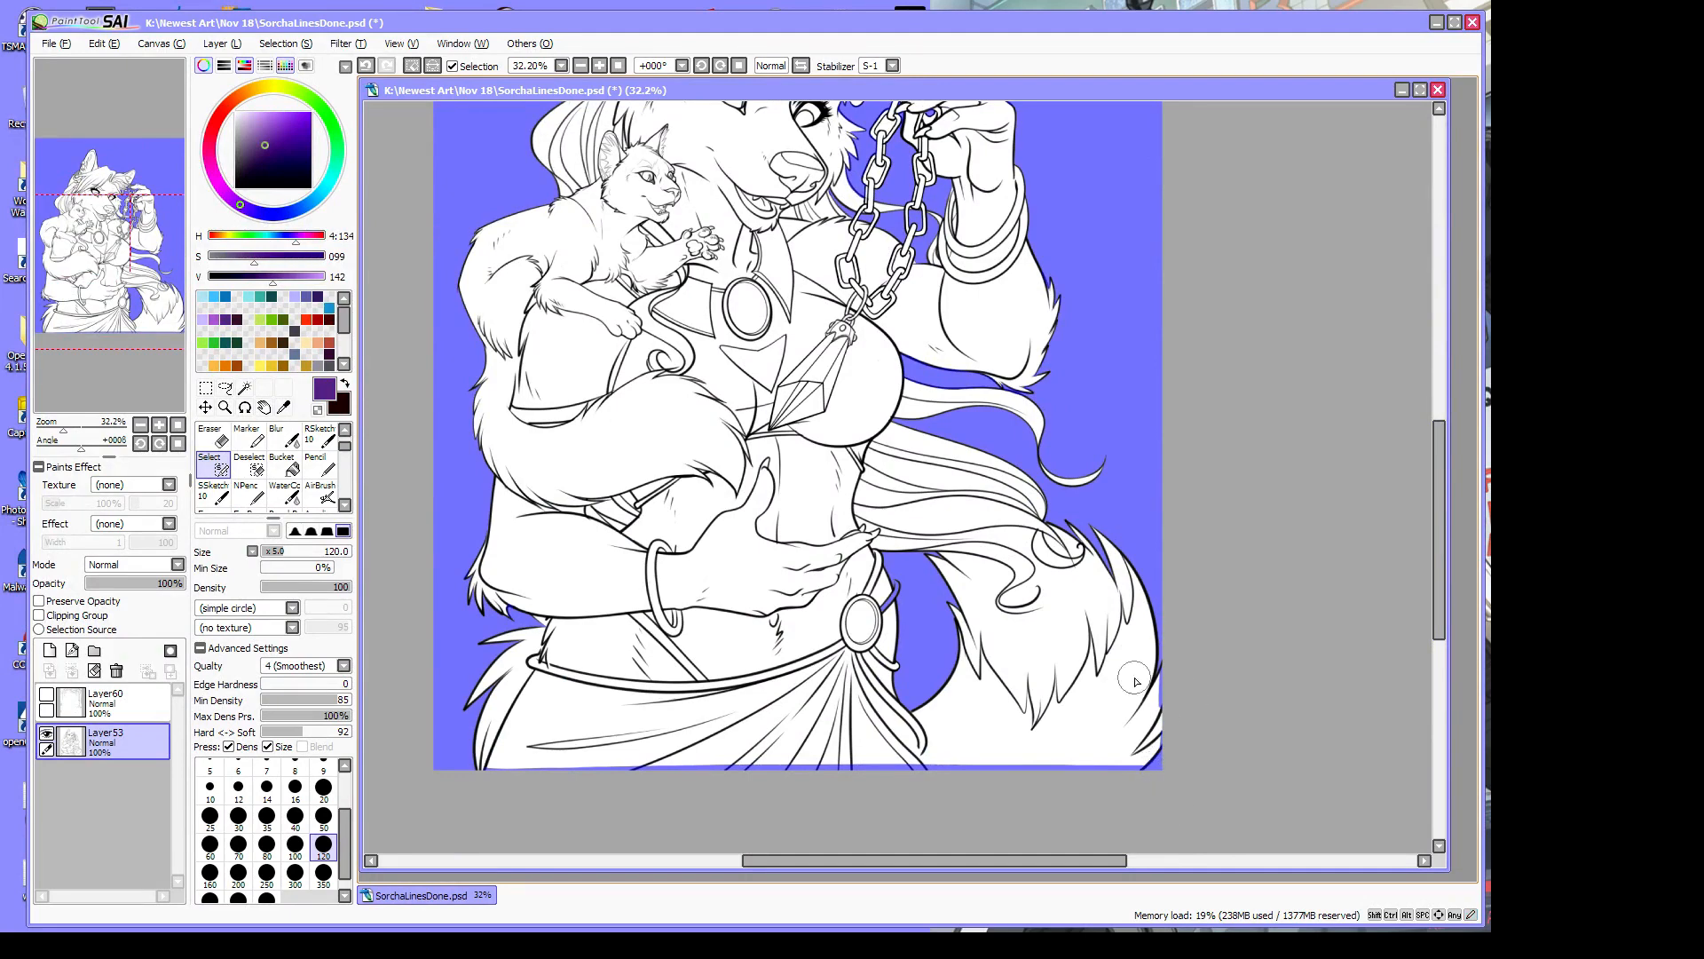
left_click(225, 406)
left_click(886, 621)
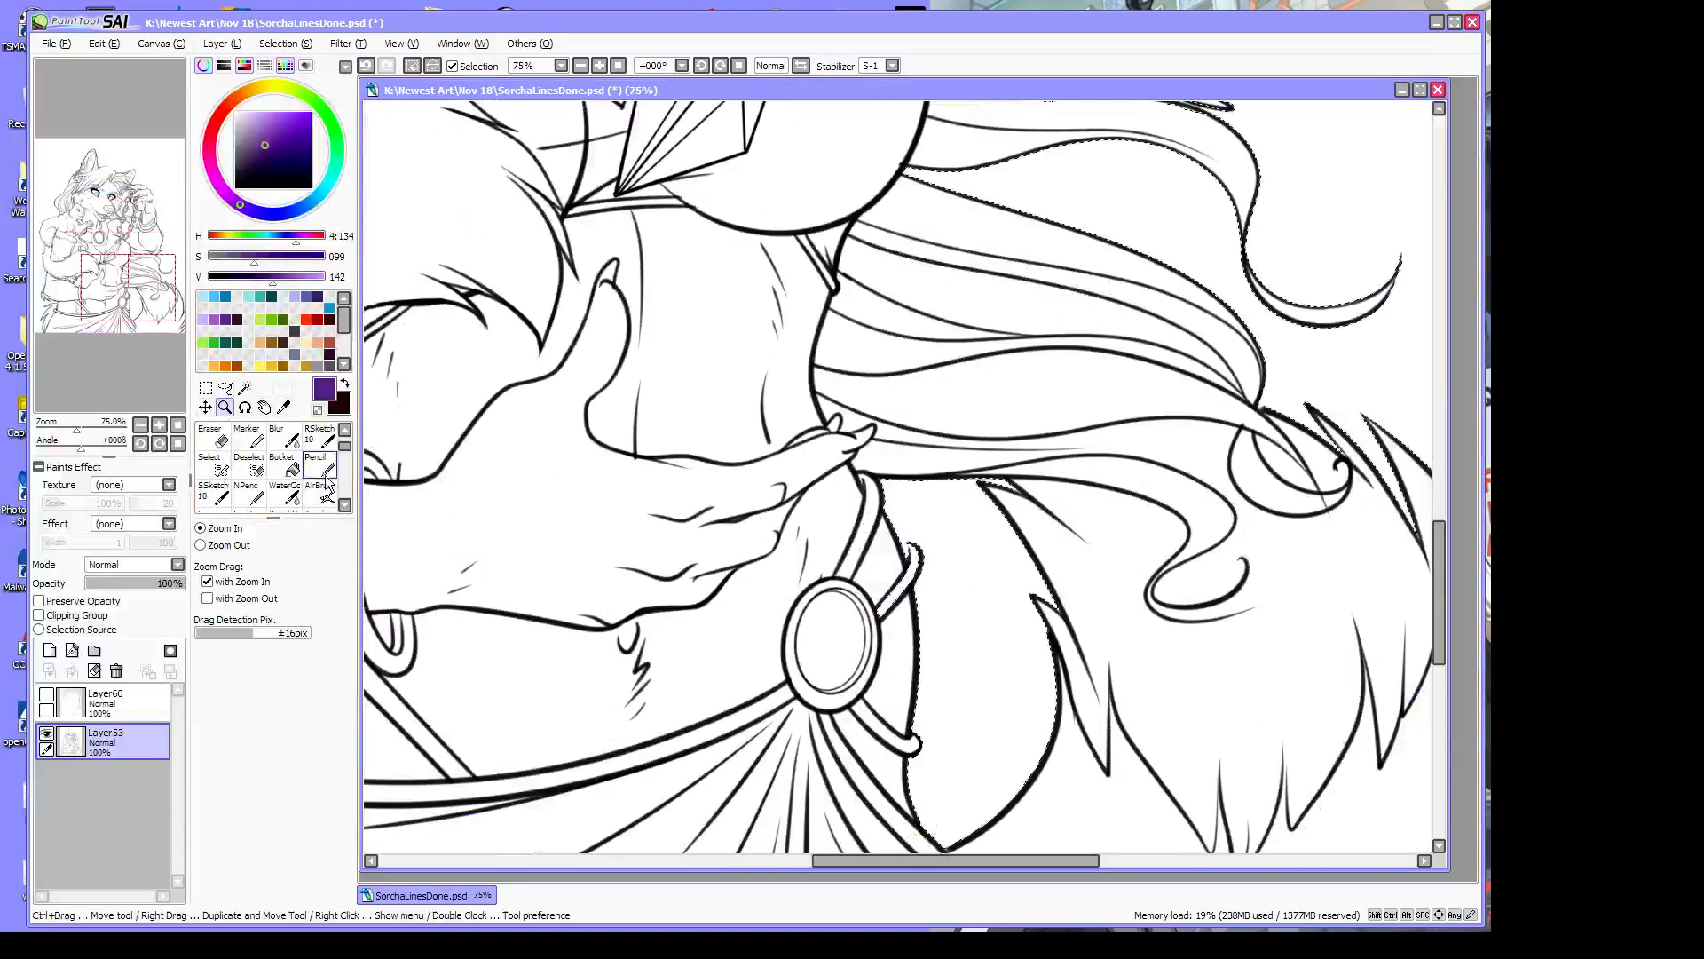
left_click(249, 463)
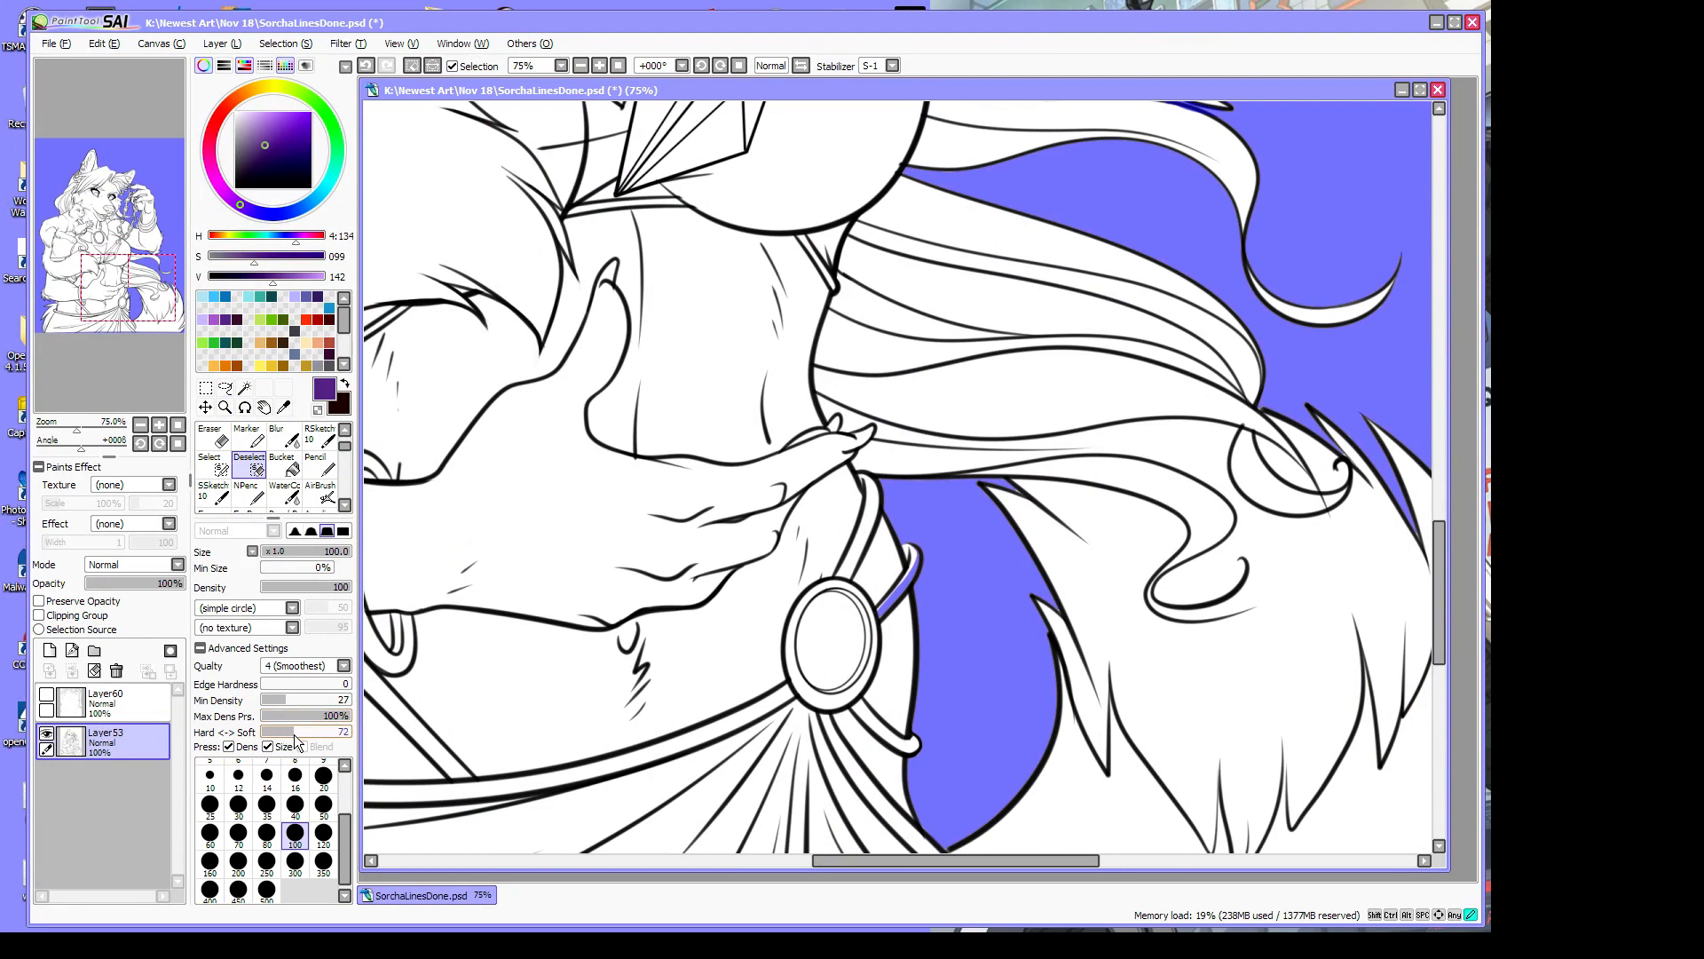
left_click_drag(284, 733, 295, 733)
left_click(213, 463)
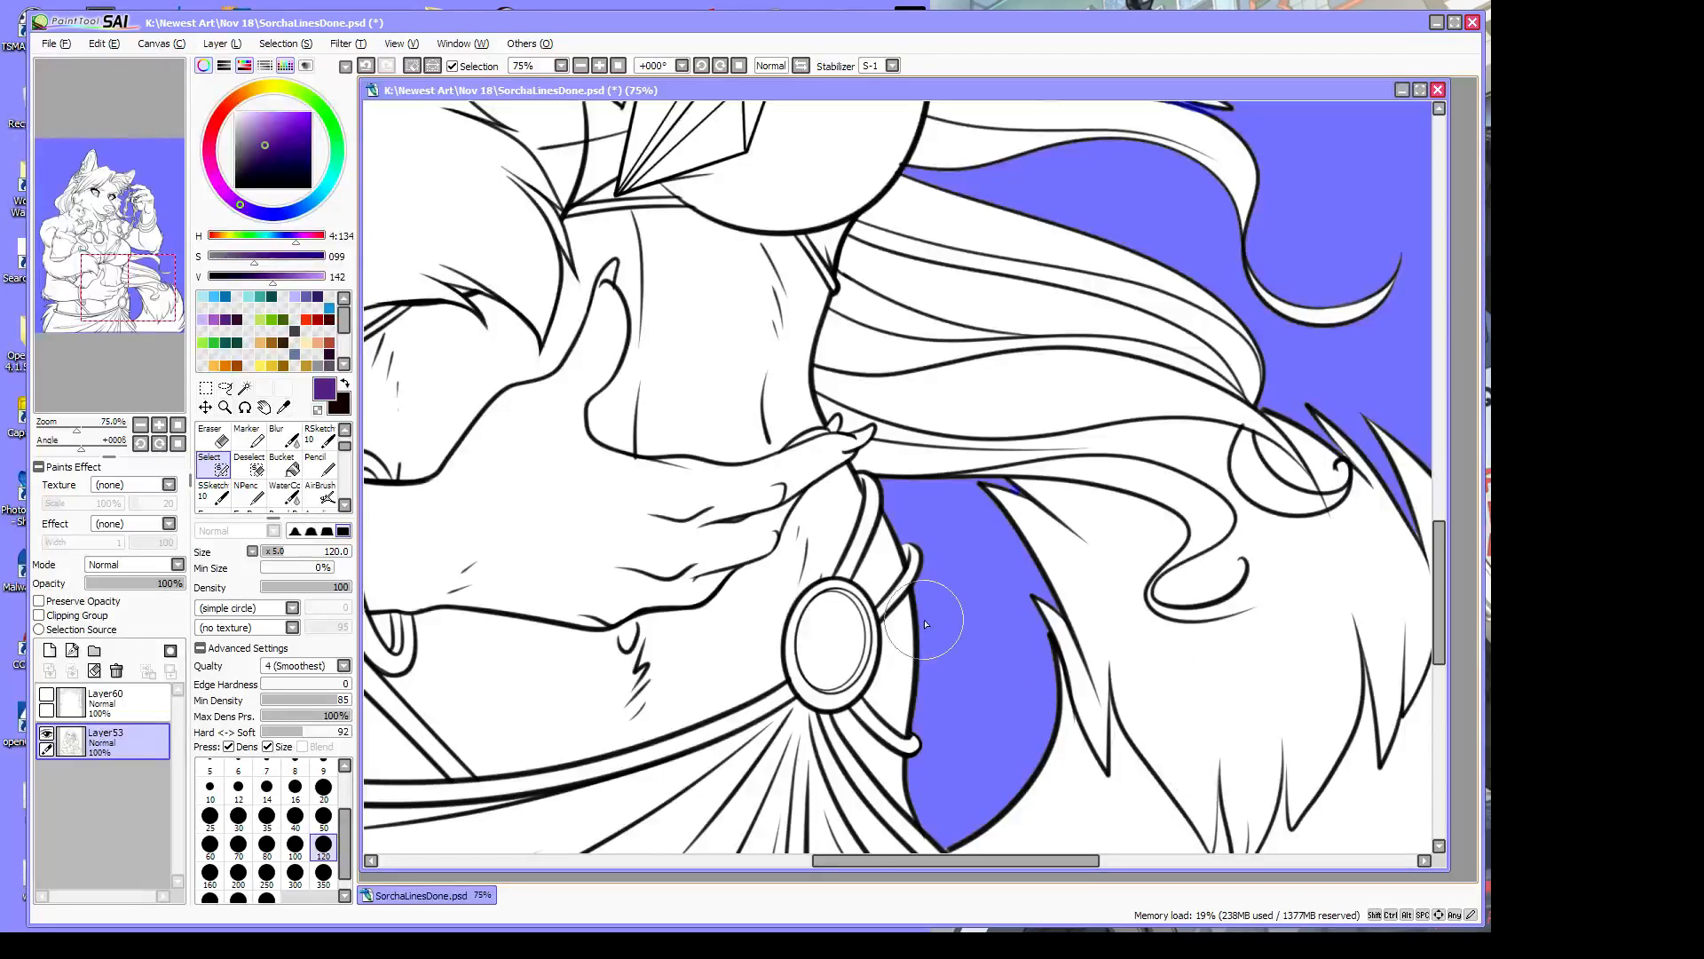
left_click_drag(76, 432, 64, 432)
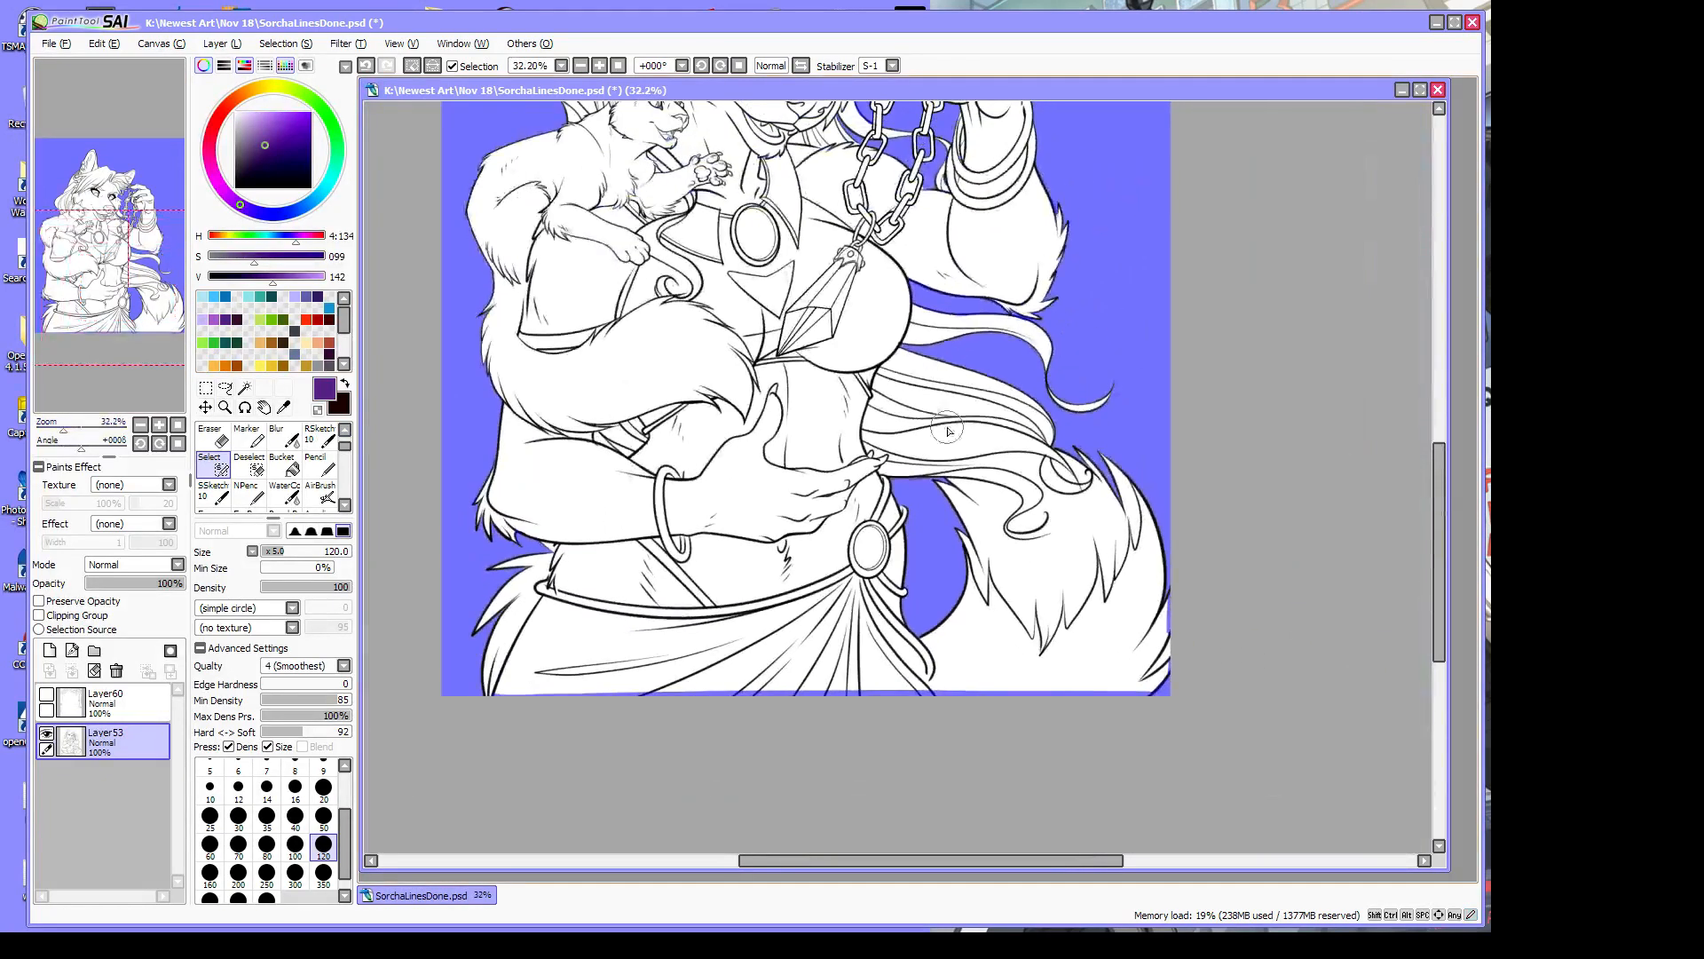
left_click_drag(1448, 524, 1455, 440)
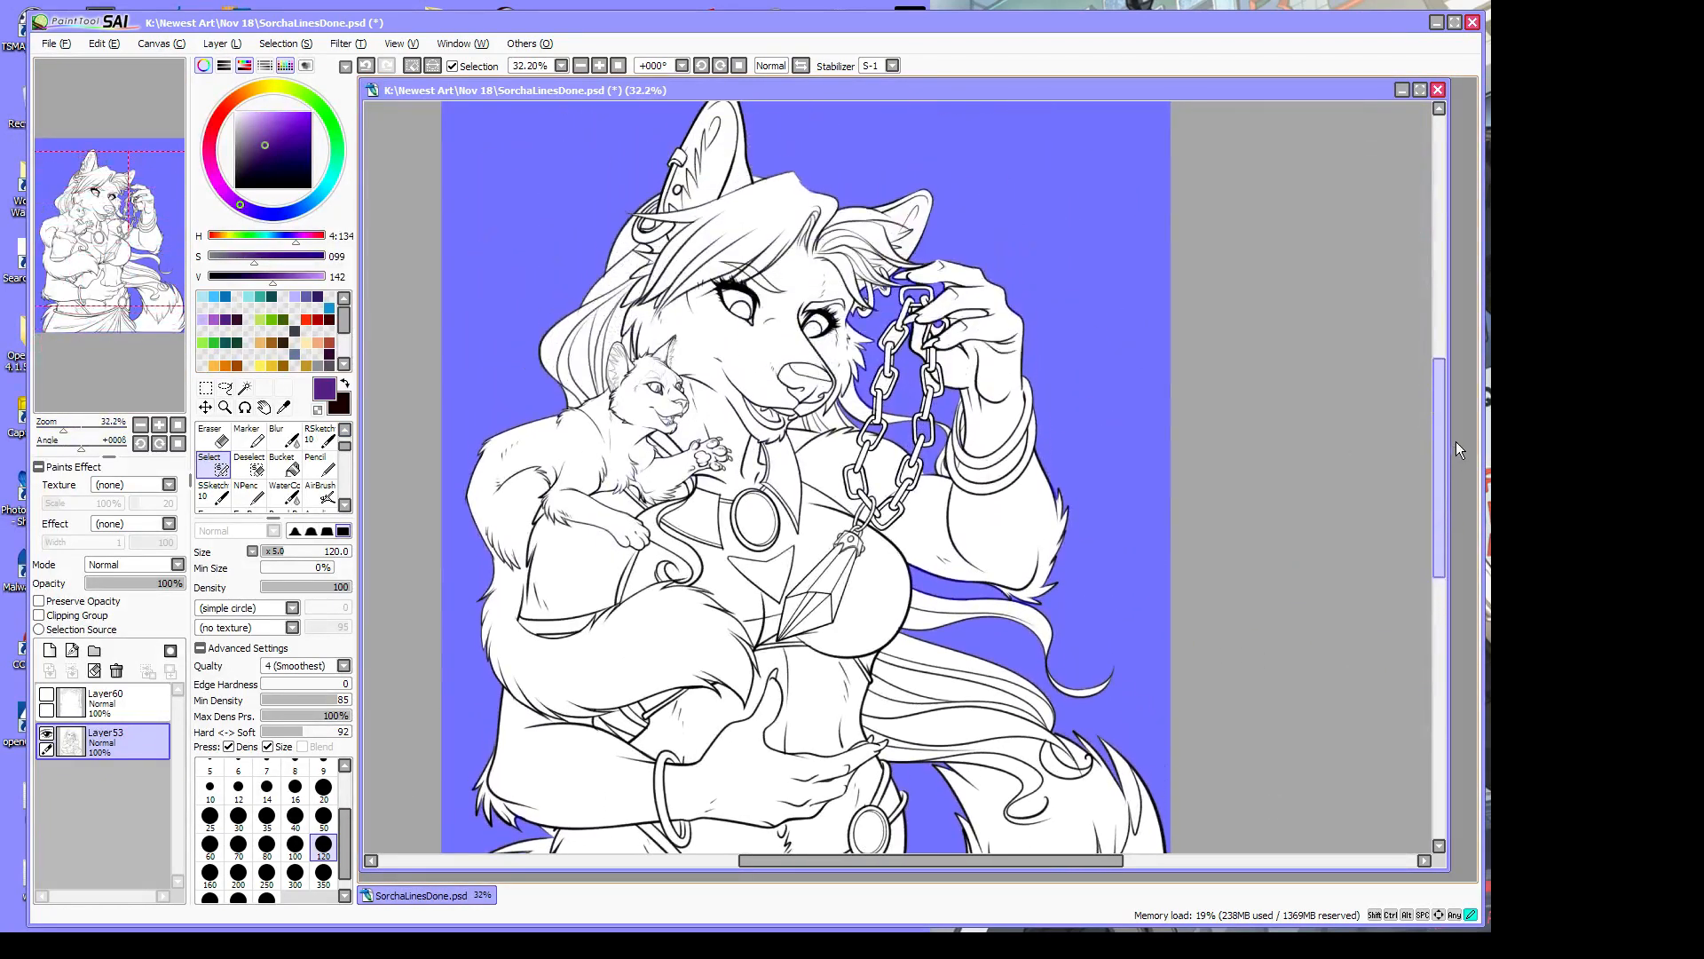
Apply Selection > Invert so the figure, not the background, is selected
left_click(315, 46)
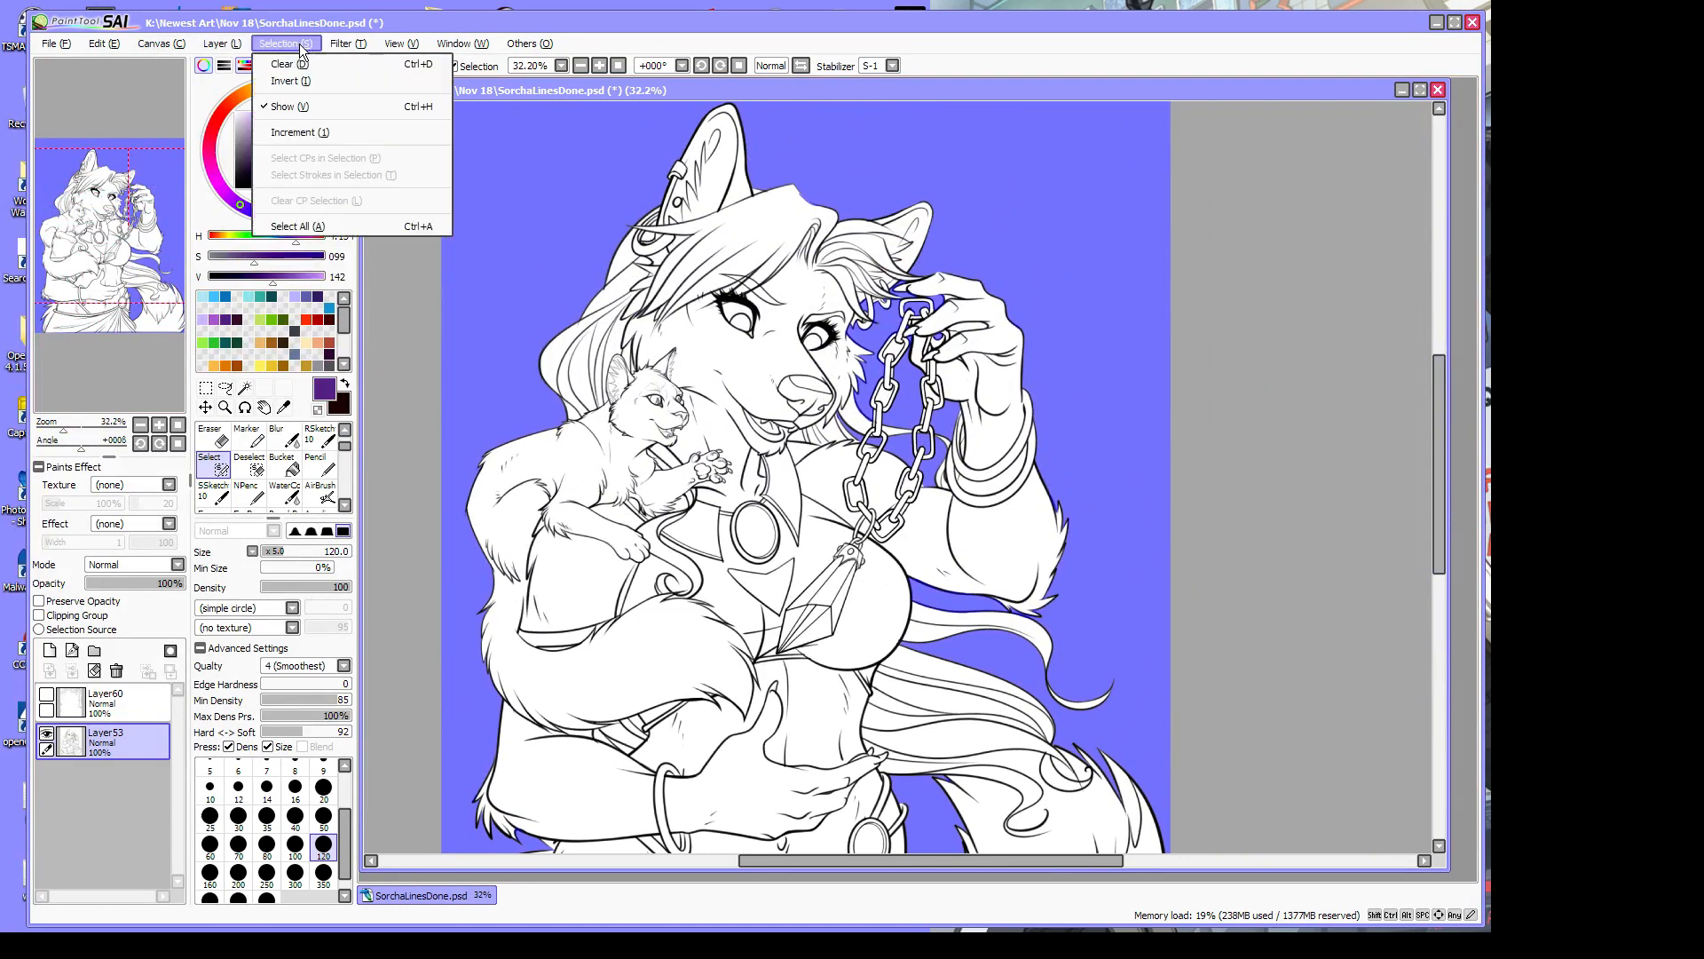
left_click(327, 83)
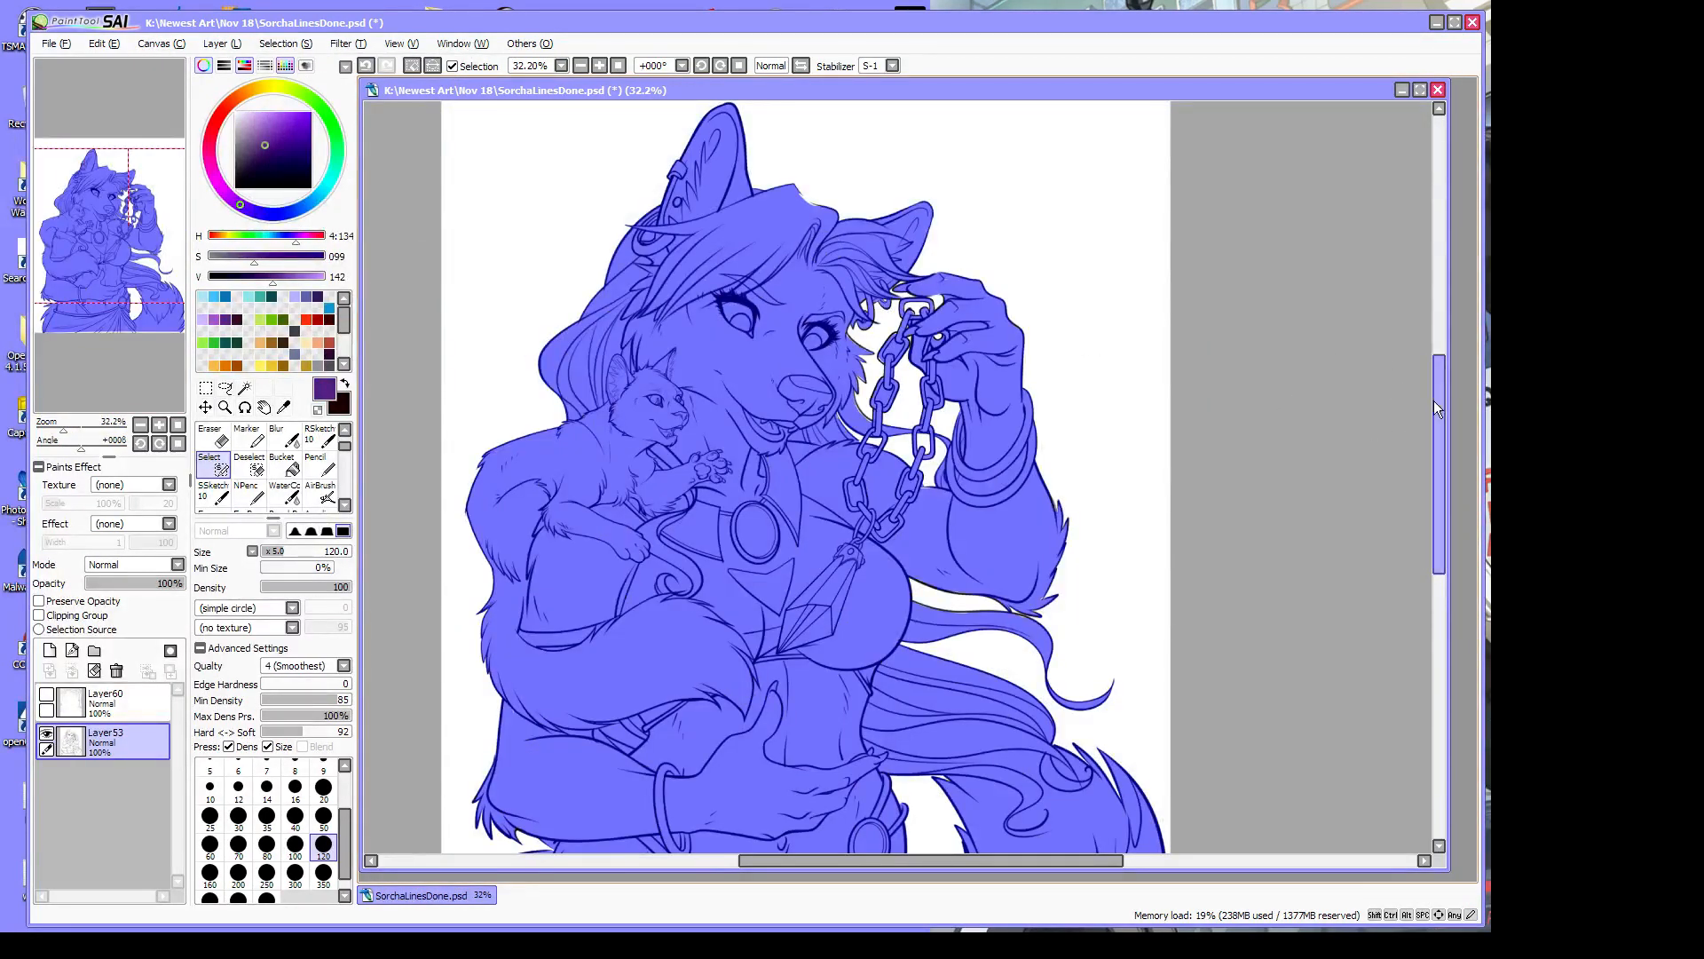
left_click_drag(1435, 406, 1440, 481)
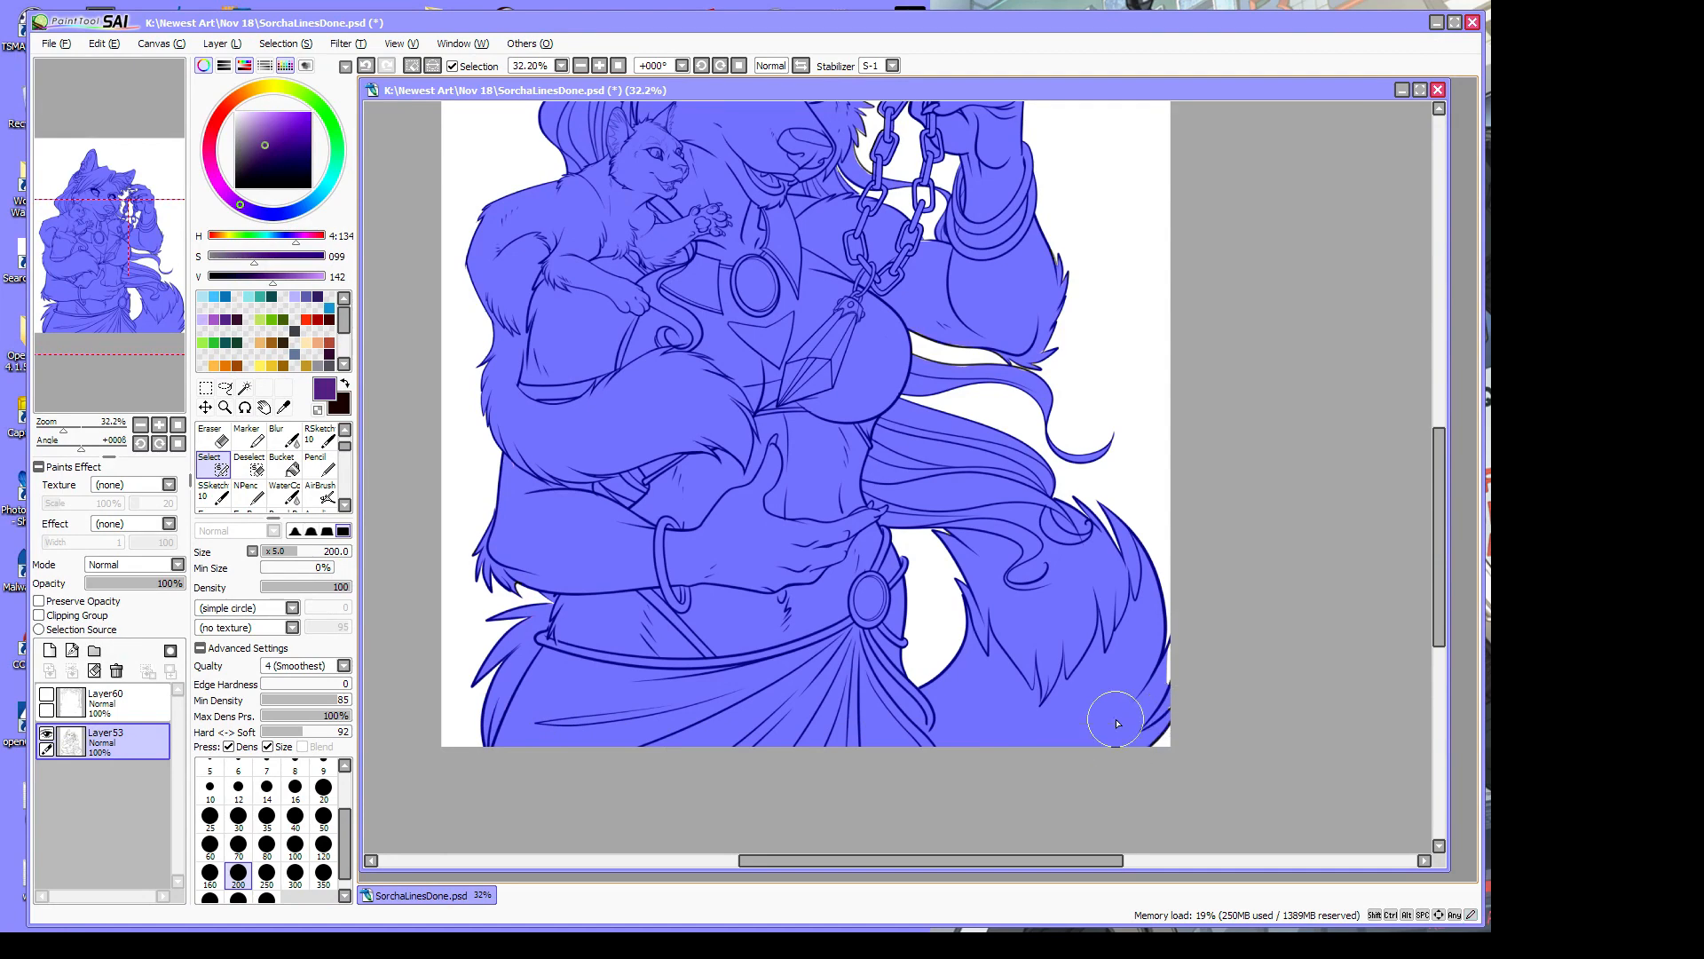
Zoom in on the tail and brush the selection along the tail and fur edges
left_click(225, 407)
left_click(1157, 701)
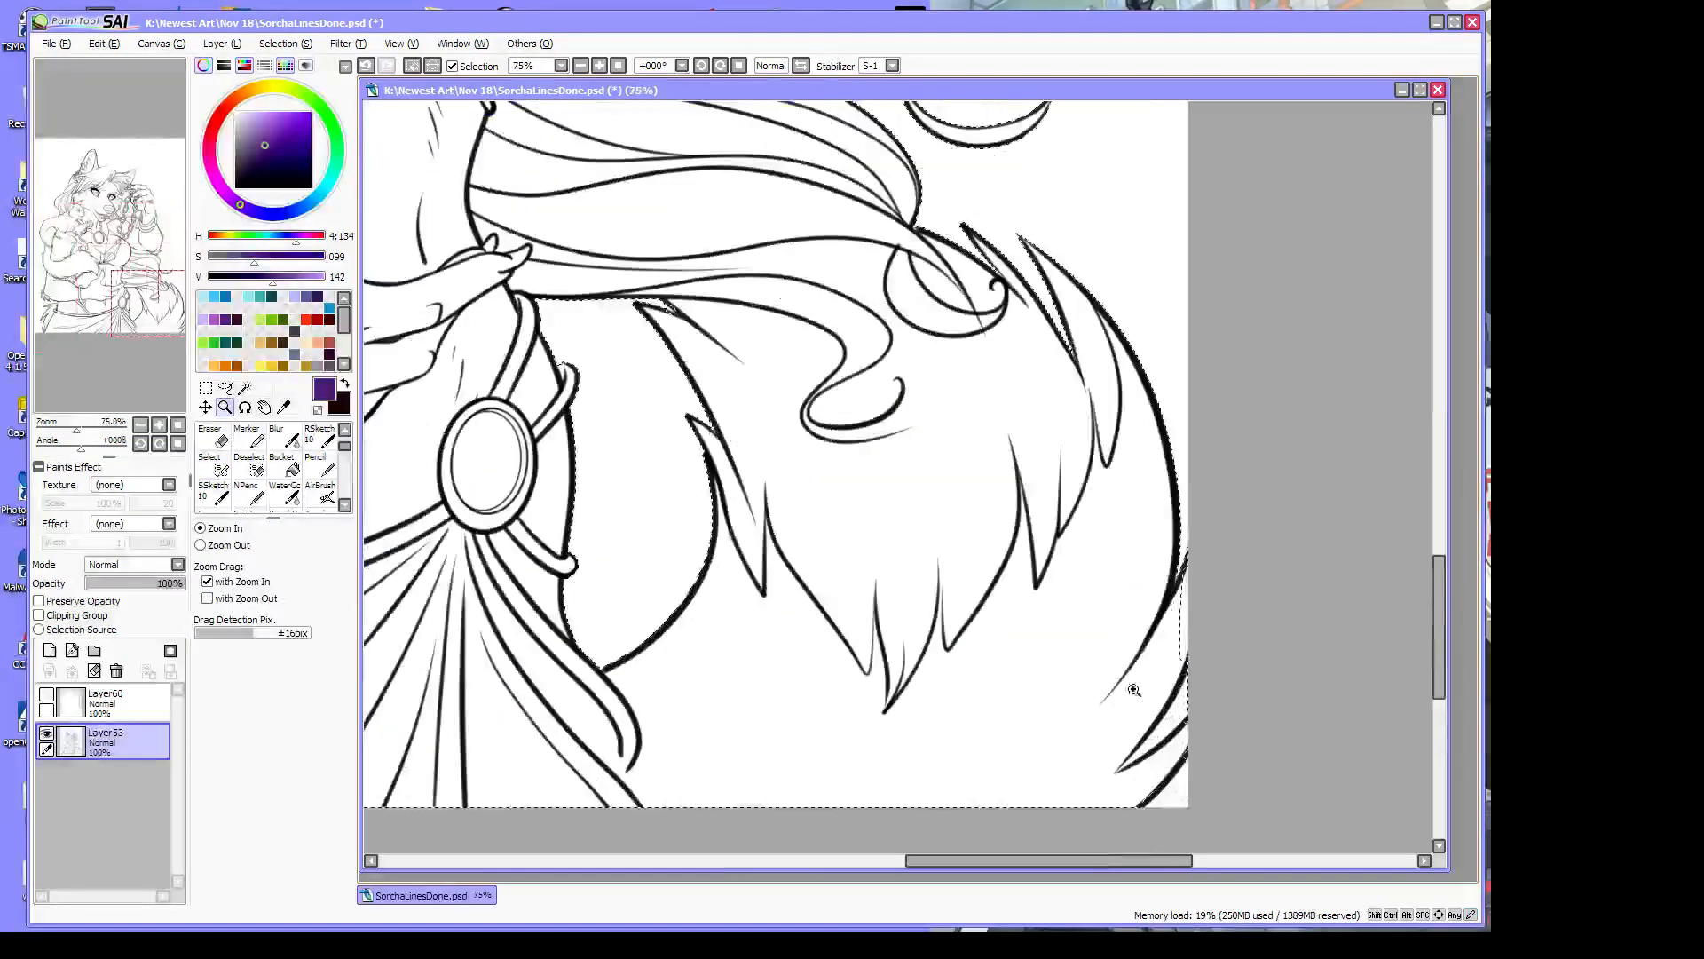
left_click(221, 472)
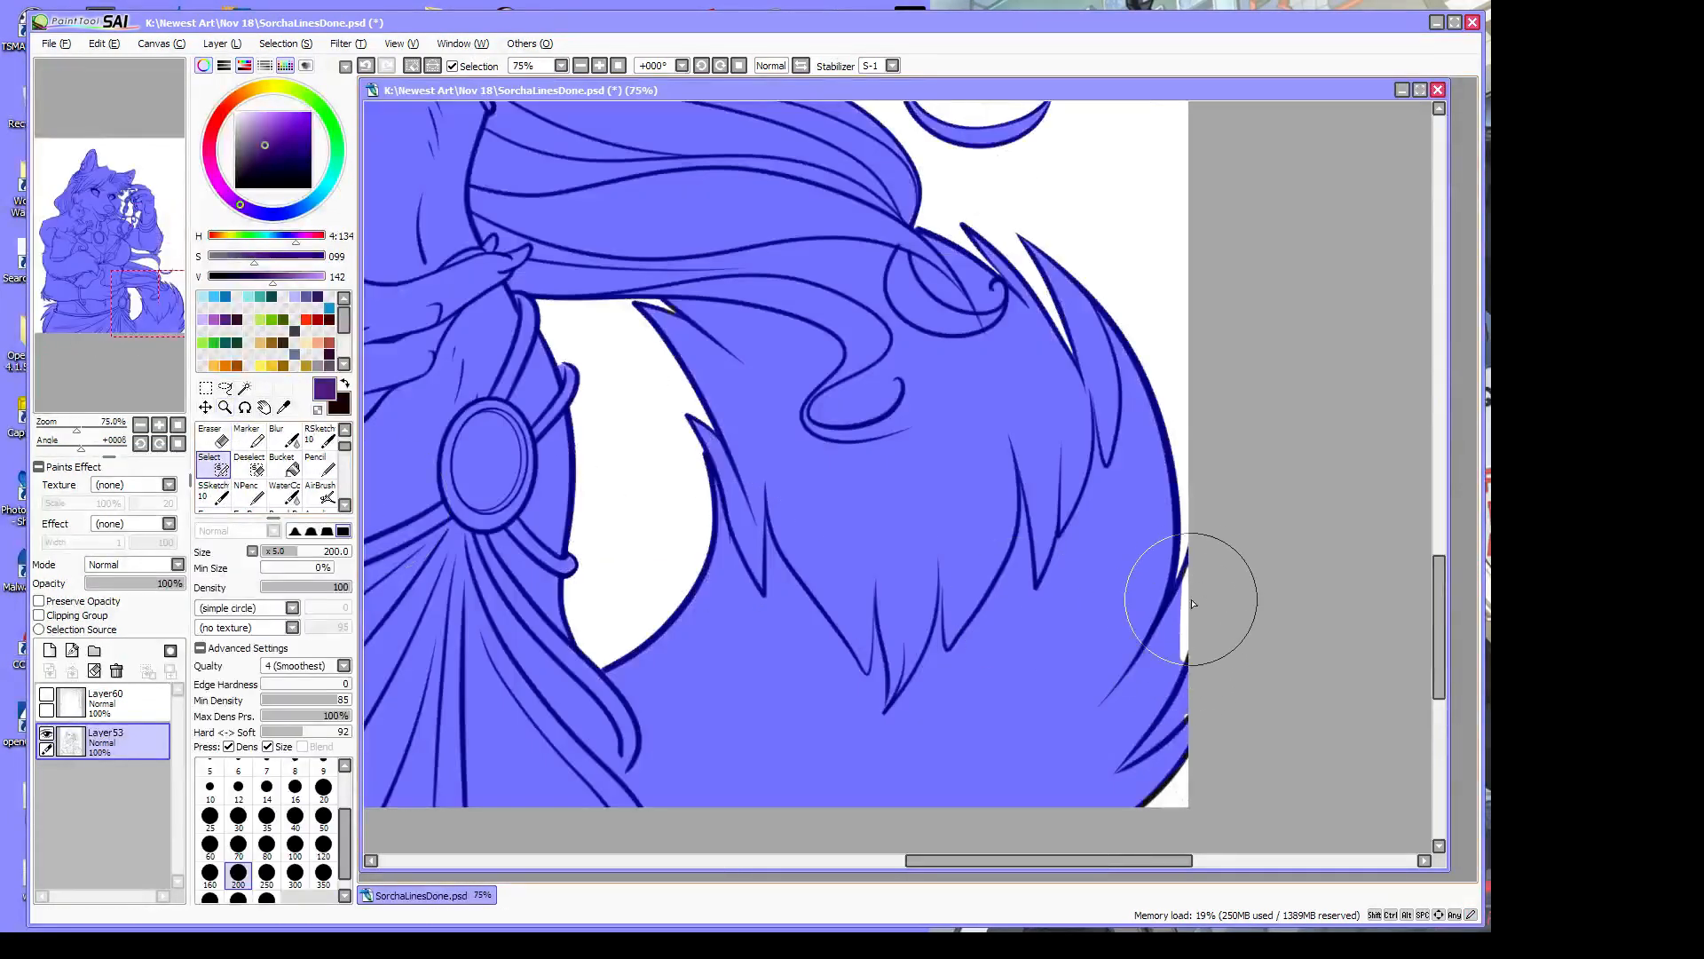
mouse_move(1193, 604)
left_mouse_down()
mouse_move(1210, 570)
mouse_move(1198, 628)
mouse_move(1152, 677)
mouse_move(1129, 624)
left_mouse_up()
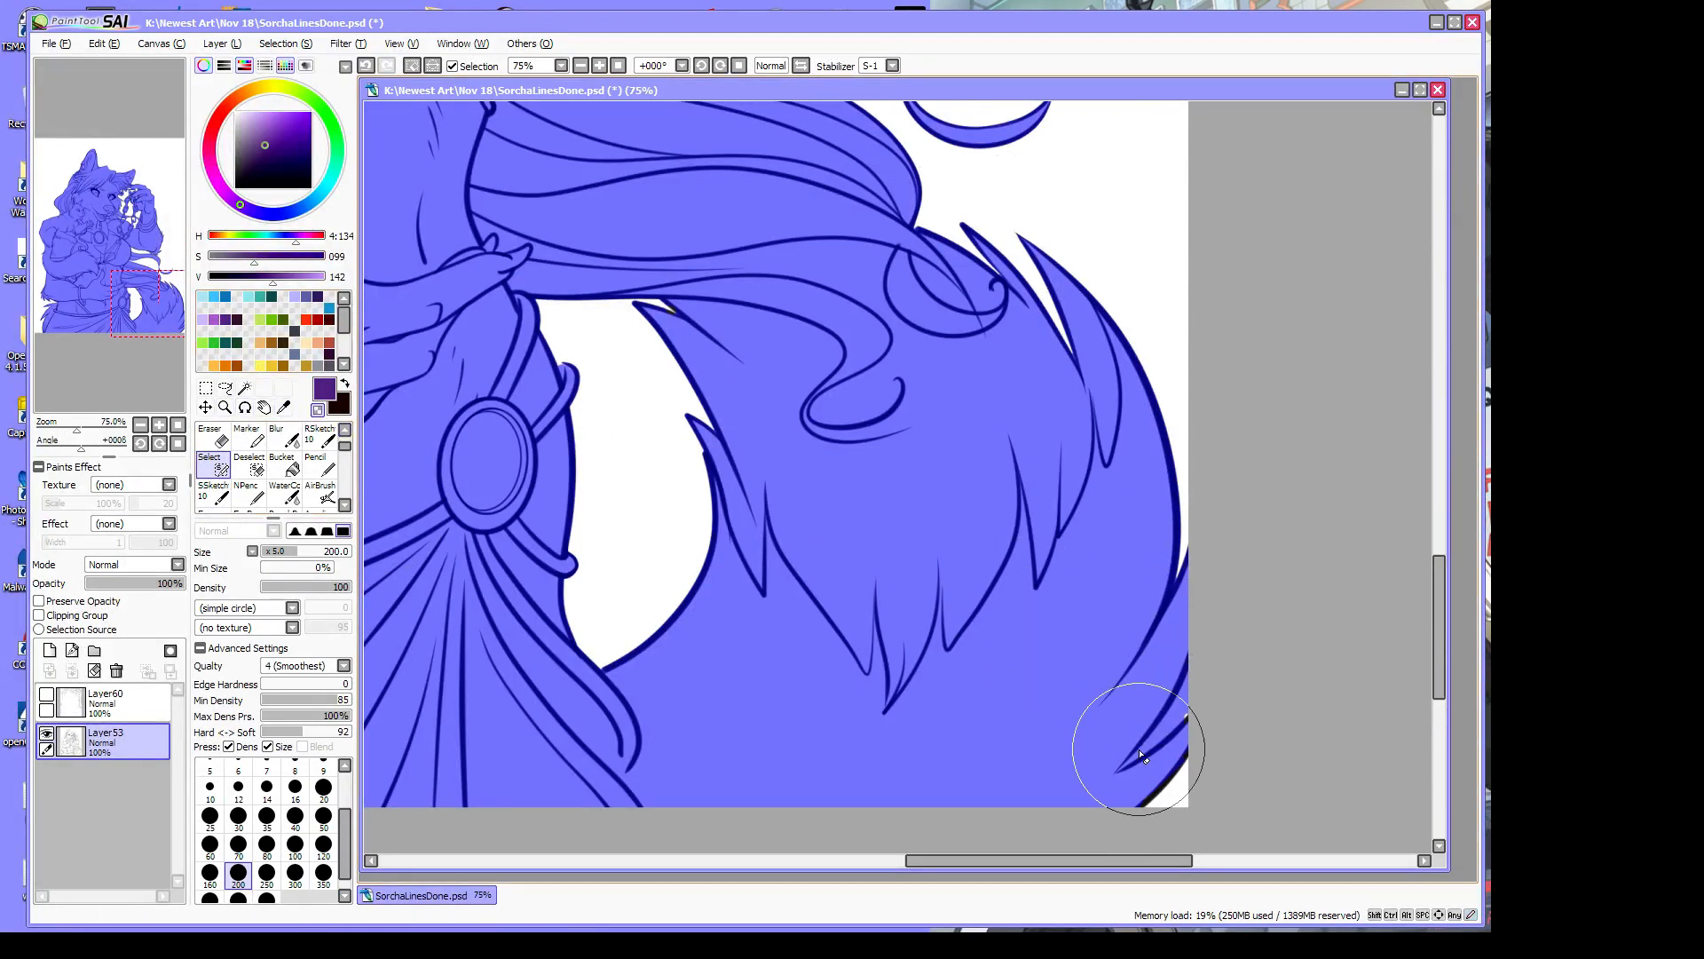
mouse_move(1121, 769)
left_mouse_down()
mouse_move(1201, 697)
mouse_move(1153, 743)
mouse_move(1194, 679)
left_mouse_up()
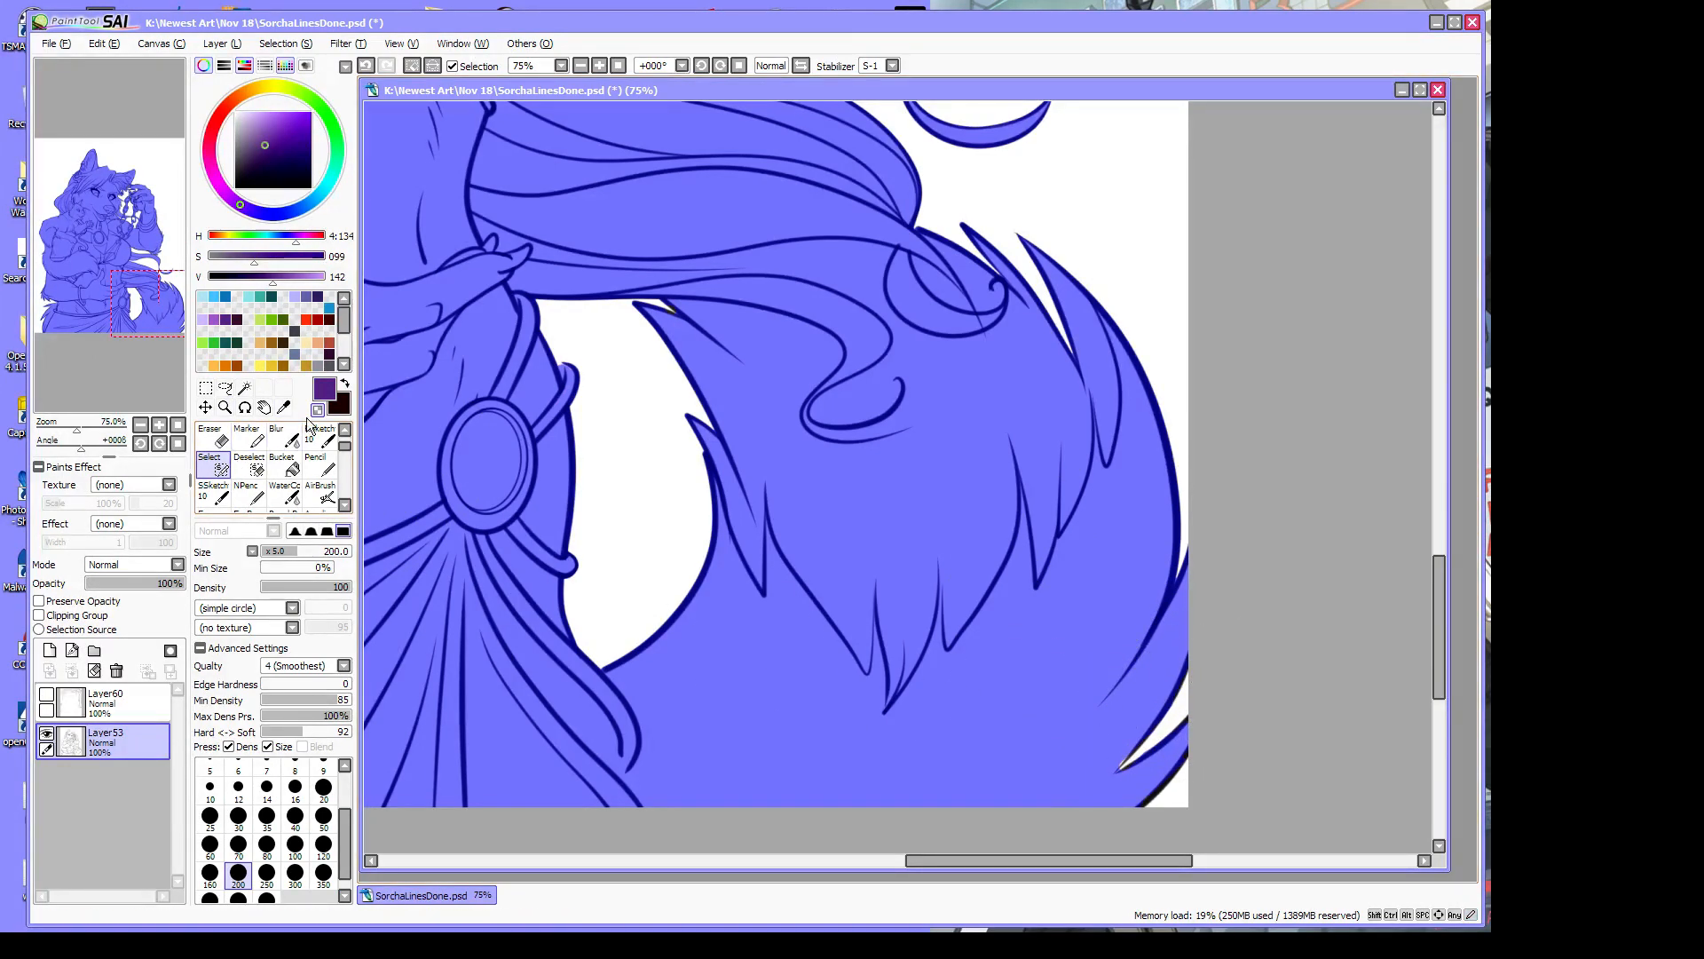
left_click_drag(1115, 775, 1164, 691)
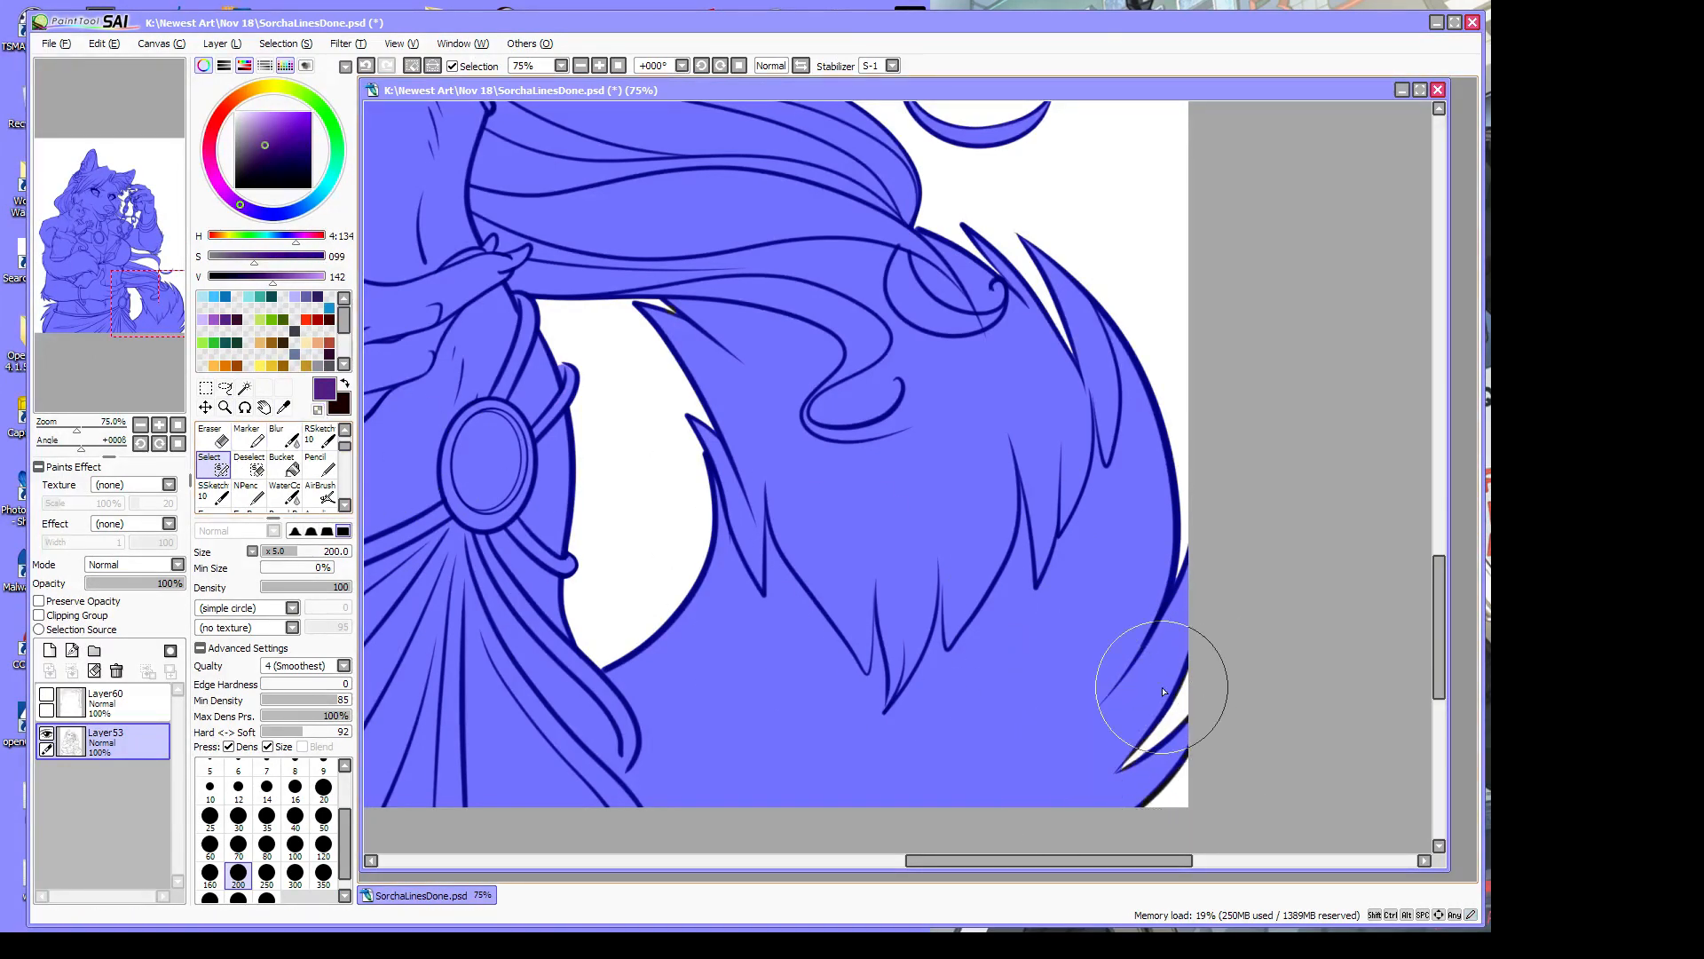
left_click_drag(1232, 586, 1234, 568)
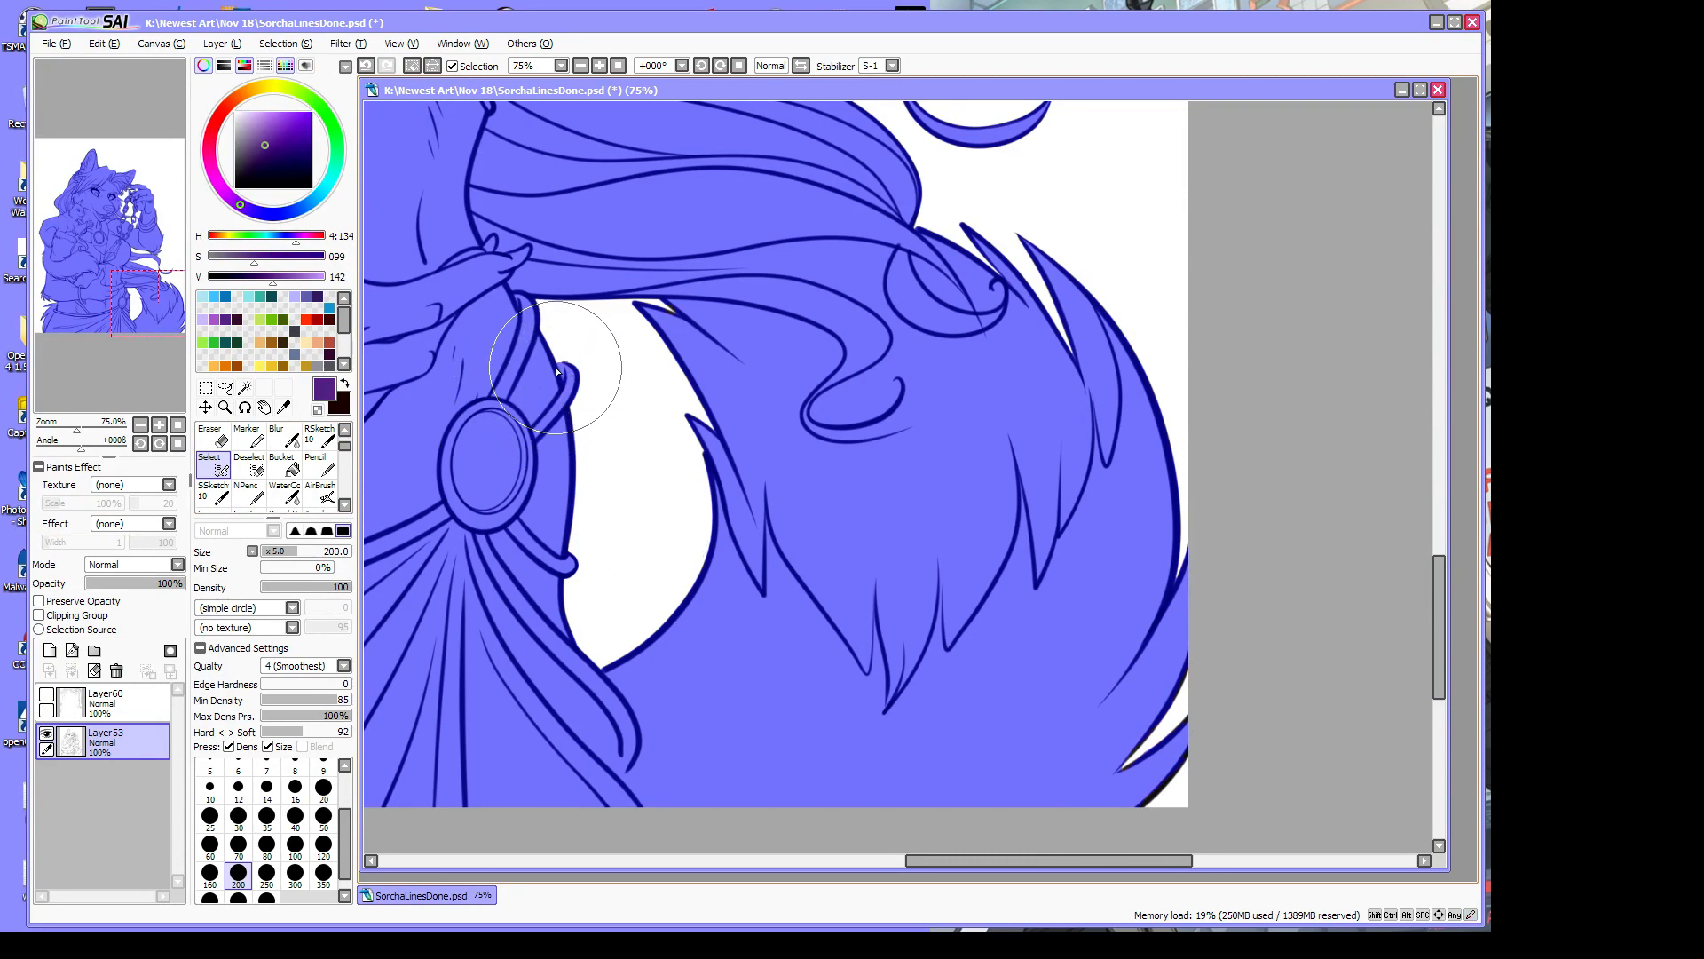
left_click_drag(1440, 600, 1441, 473)
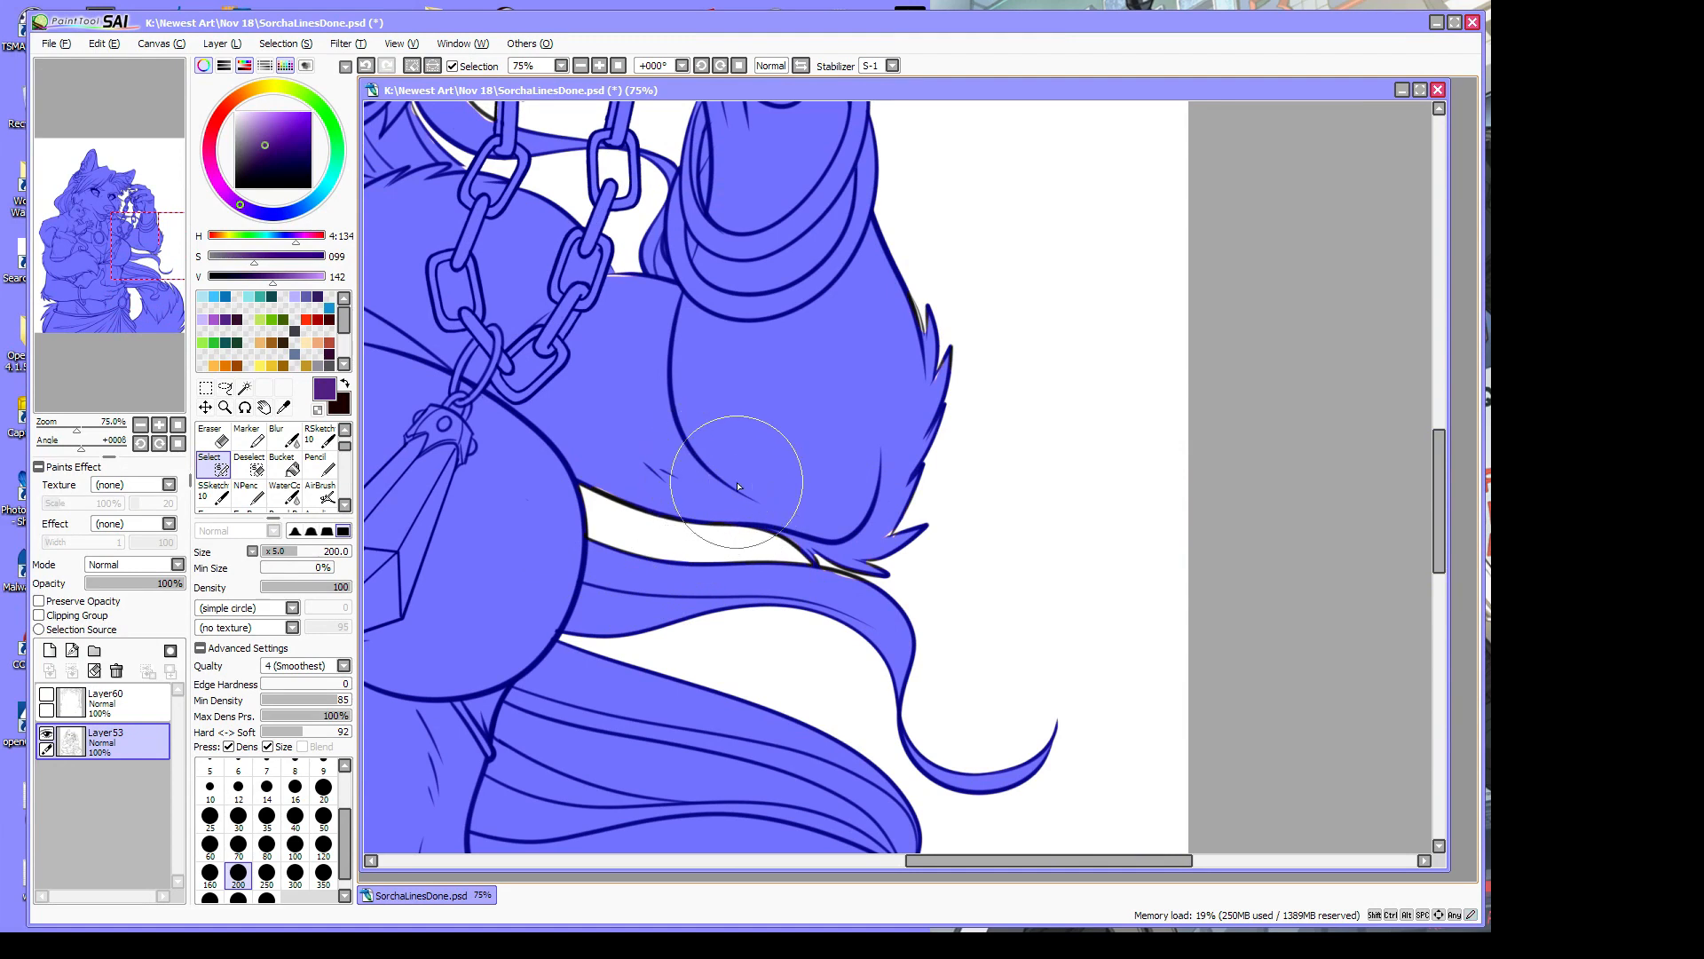
Add the gap between chain and hair, then erase stray selection fringe near the chain
left_click(632, 282)
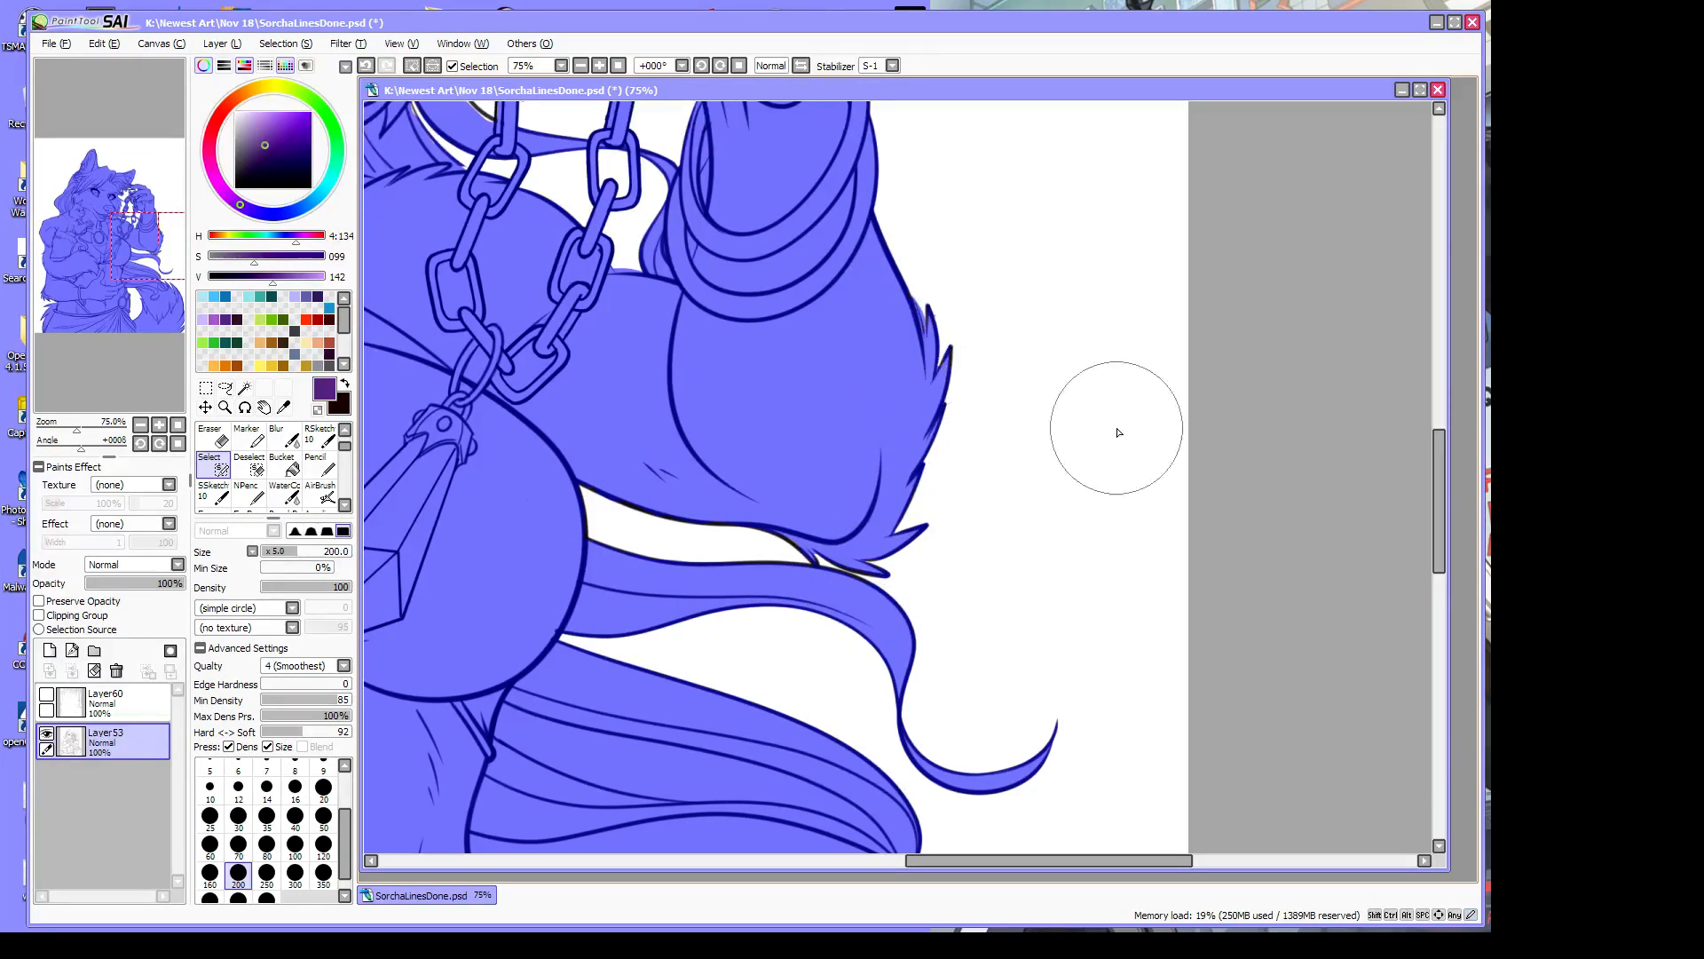
left_click(318, 409)
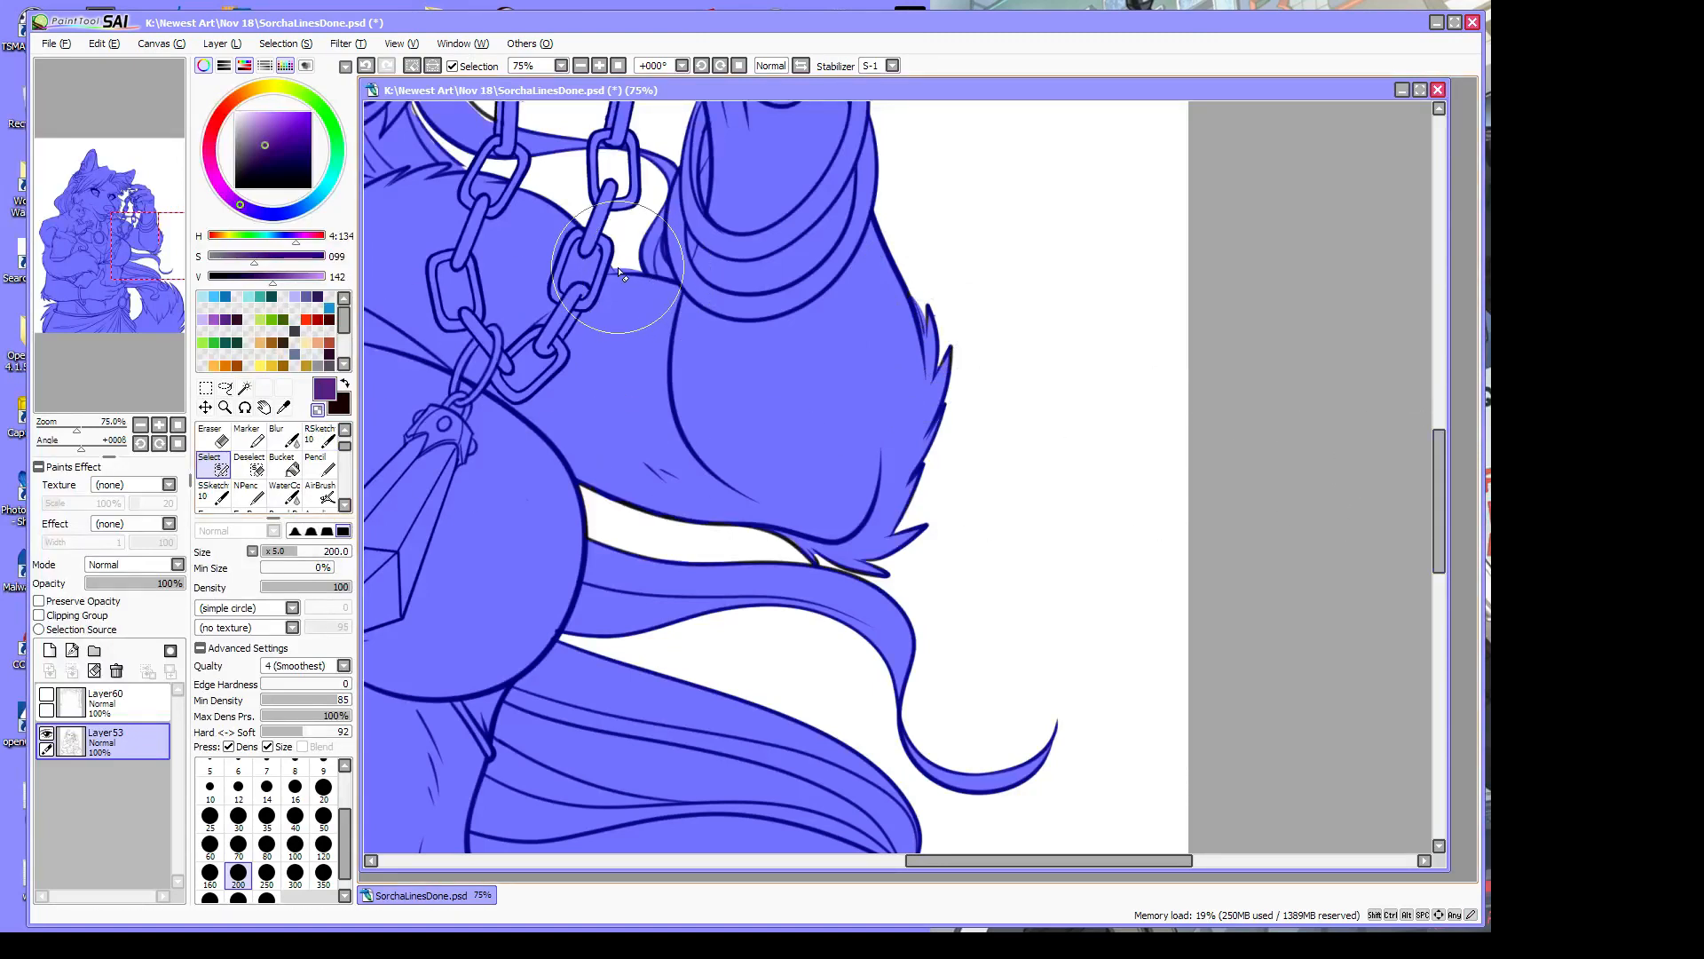
mouse_move(618, 269)
left_mouse_down()
mouse_move(661, 276)
mouse_move(630, 265)
left_mouse_up()
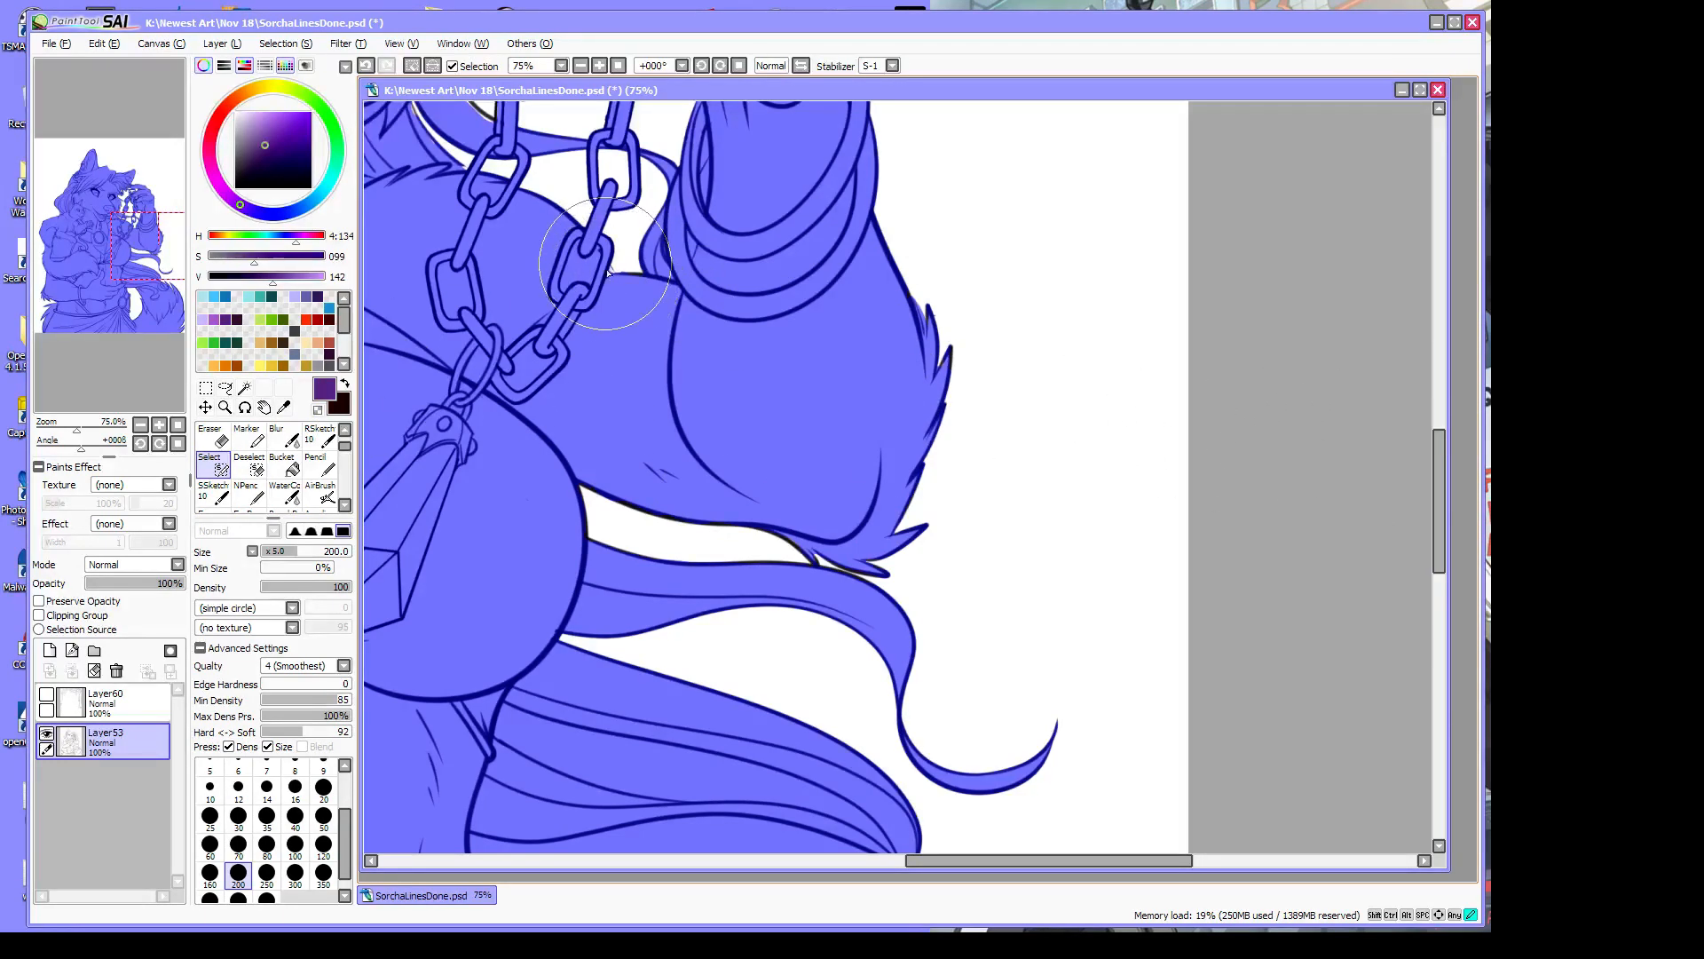
left_click_drag(974, 867, 711, 884)
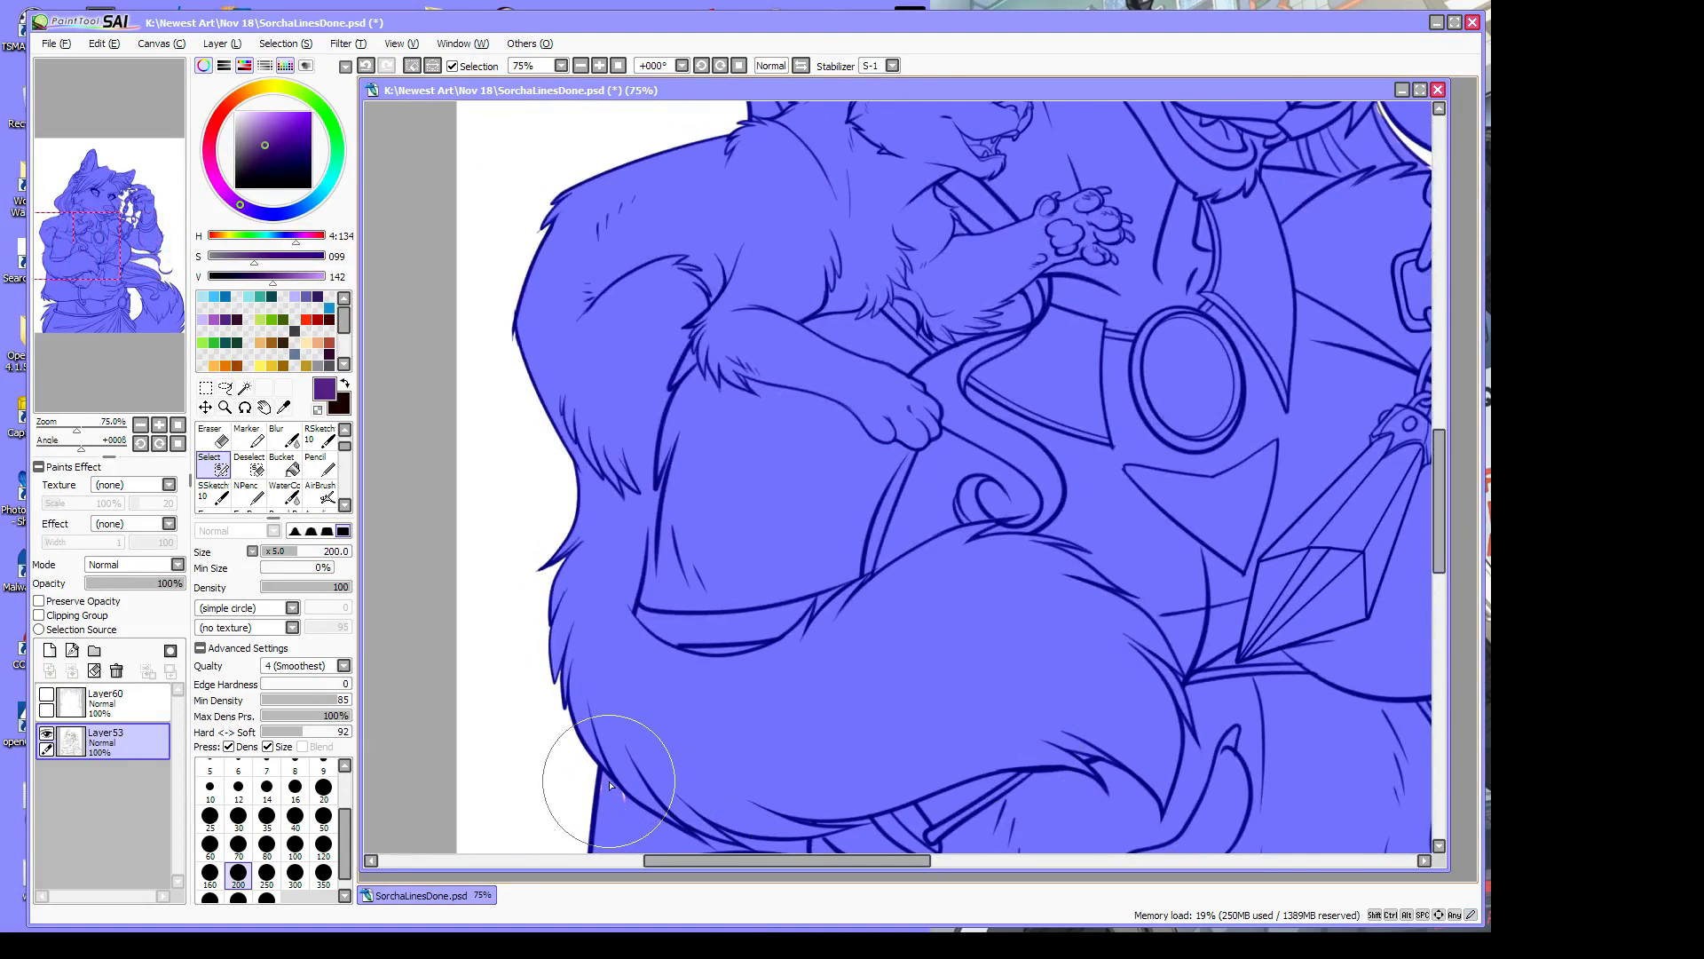
Fill unselected gaps along the fur edge, the ear's edge and around the fingertip
left_click_drag(610, 785, 607, 772)
left_click_drag(1444, 471, 1474, 307)
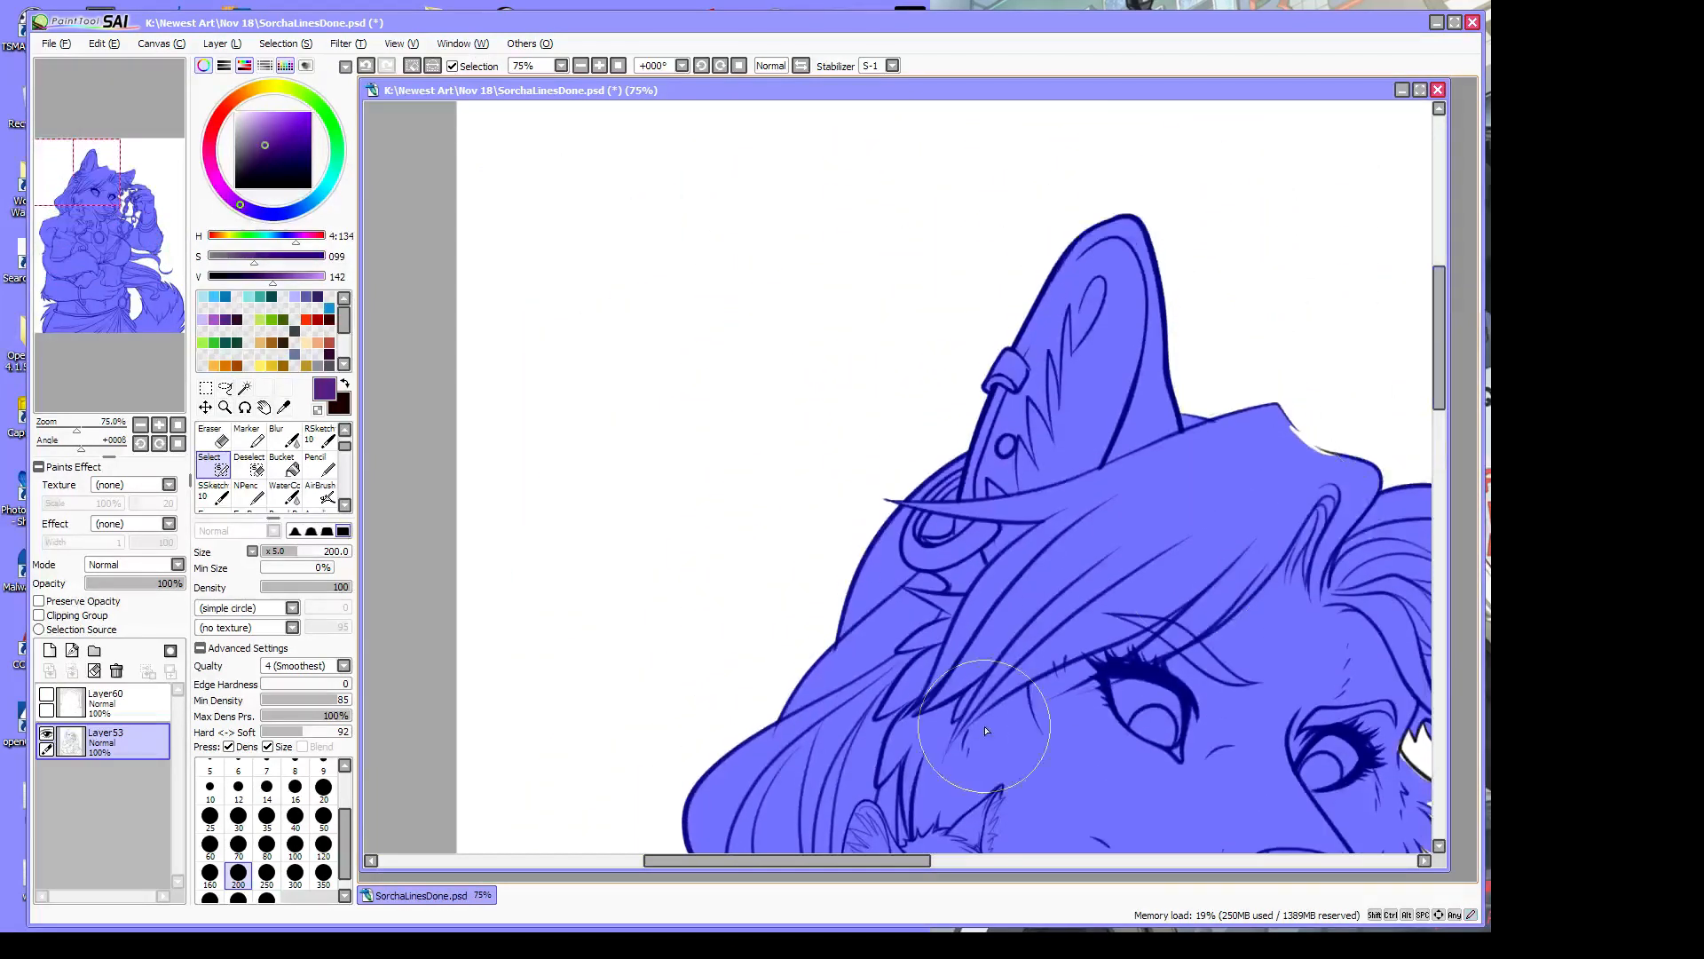
left_click_drag(875, 863, 995, 863)
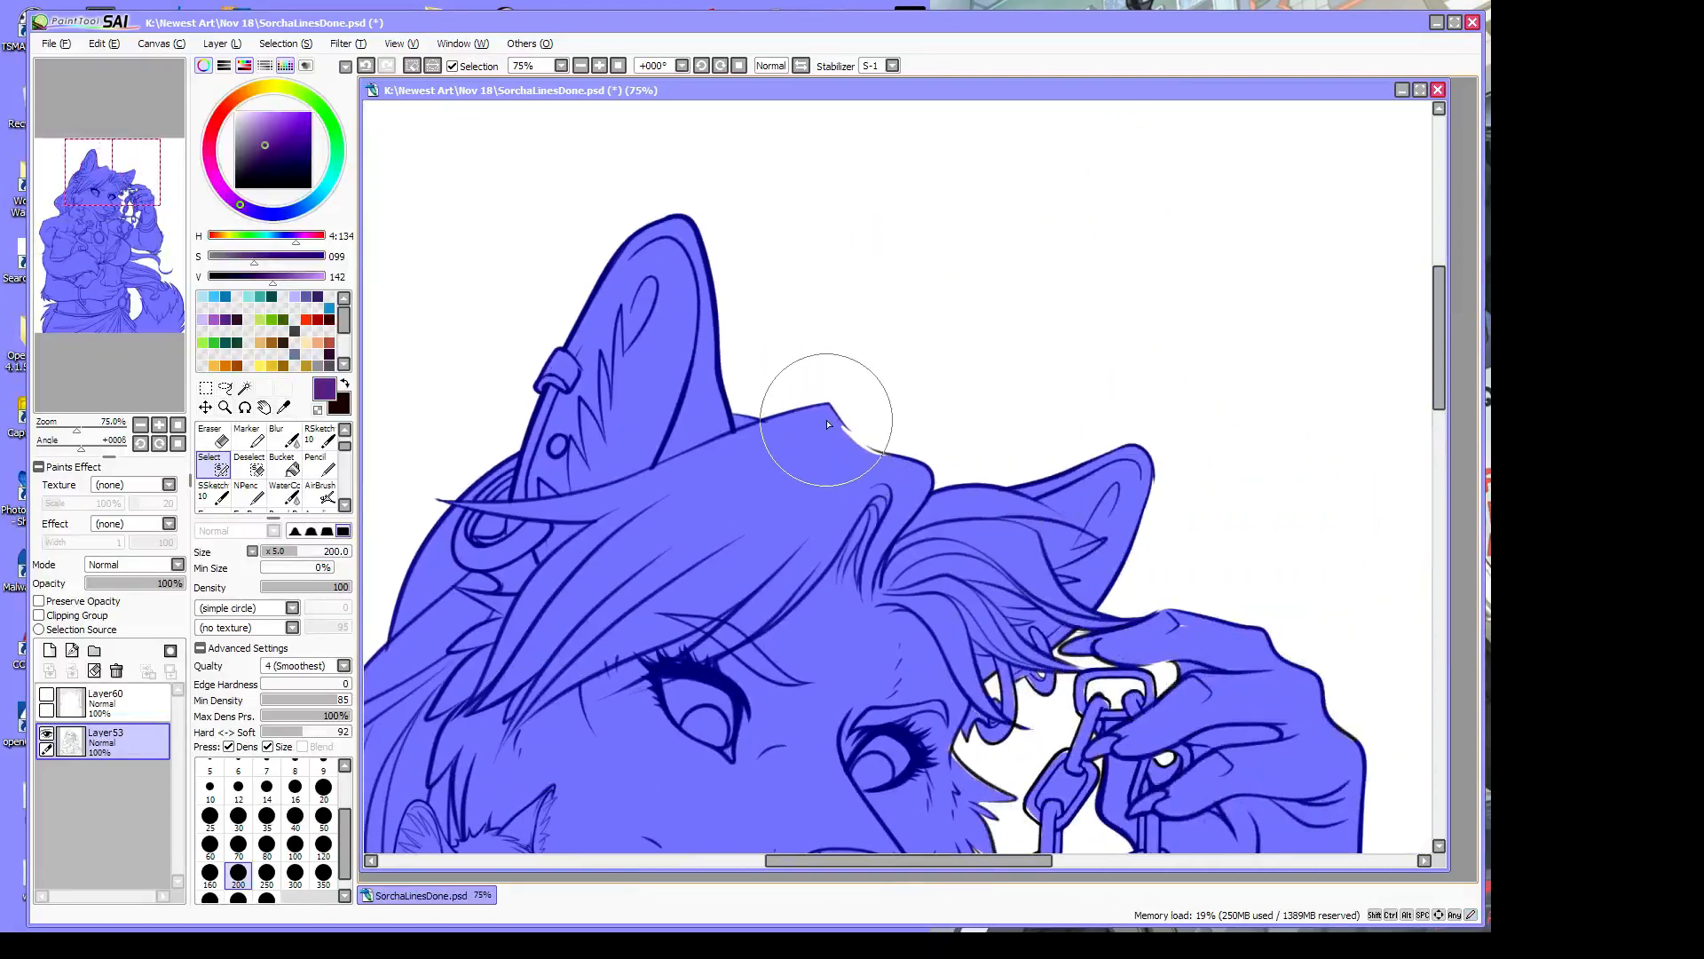
left_click_drag(841, 410, 868, 450)
mouse_move(1161, 613)
left_mouse_down()
mouse_move(1180, 626)
mouse_move(1119, 638)
mouse_move(1095, 696)
mouse_move(1145, 701)
left_mouse_up()
left_click_drag(1088, 757, 1120, 748)
left_click_drag(1443, 371, 1442, 422)
Fill spots by the hair strands and erase stray selection near the chain ring
left_click_drag(1020, 421, 1082, 415)
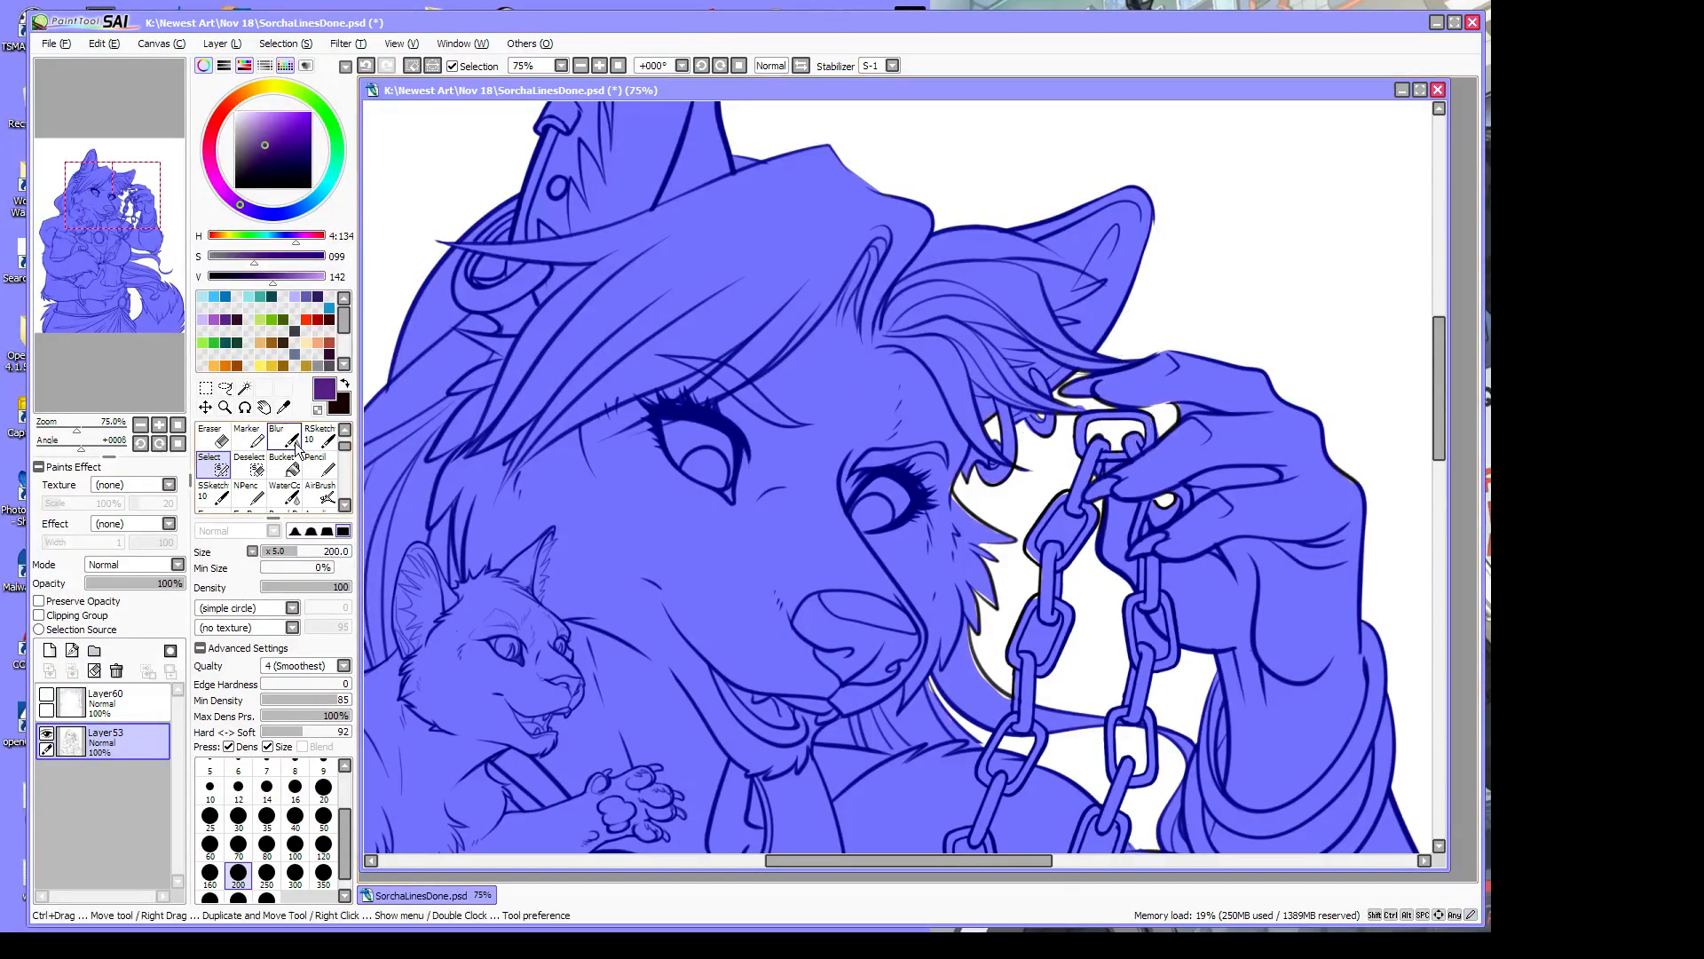
left_click(317, 410)
left_click_drag(1063, 408, 1074, 405)
left_click(224, 407)
left_click(1075, 466)
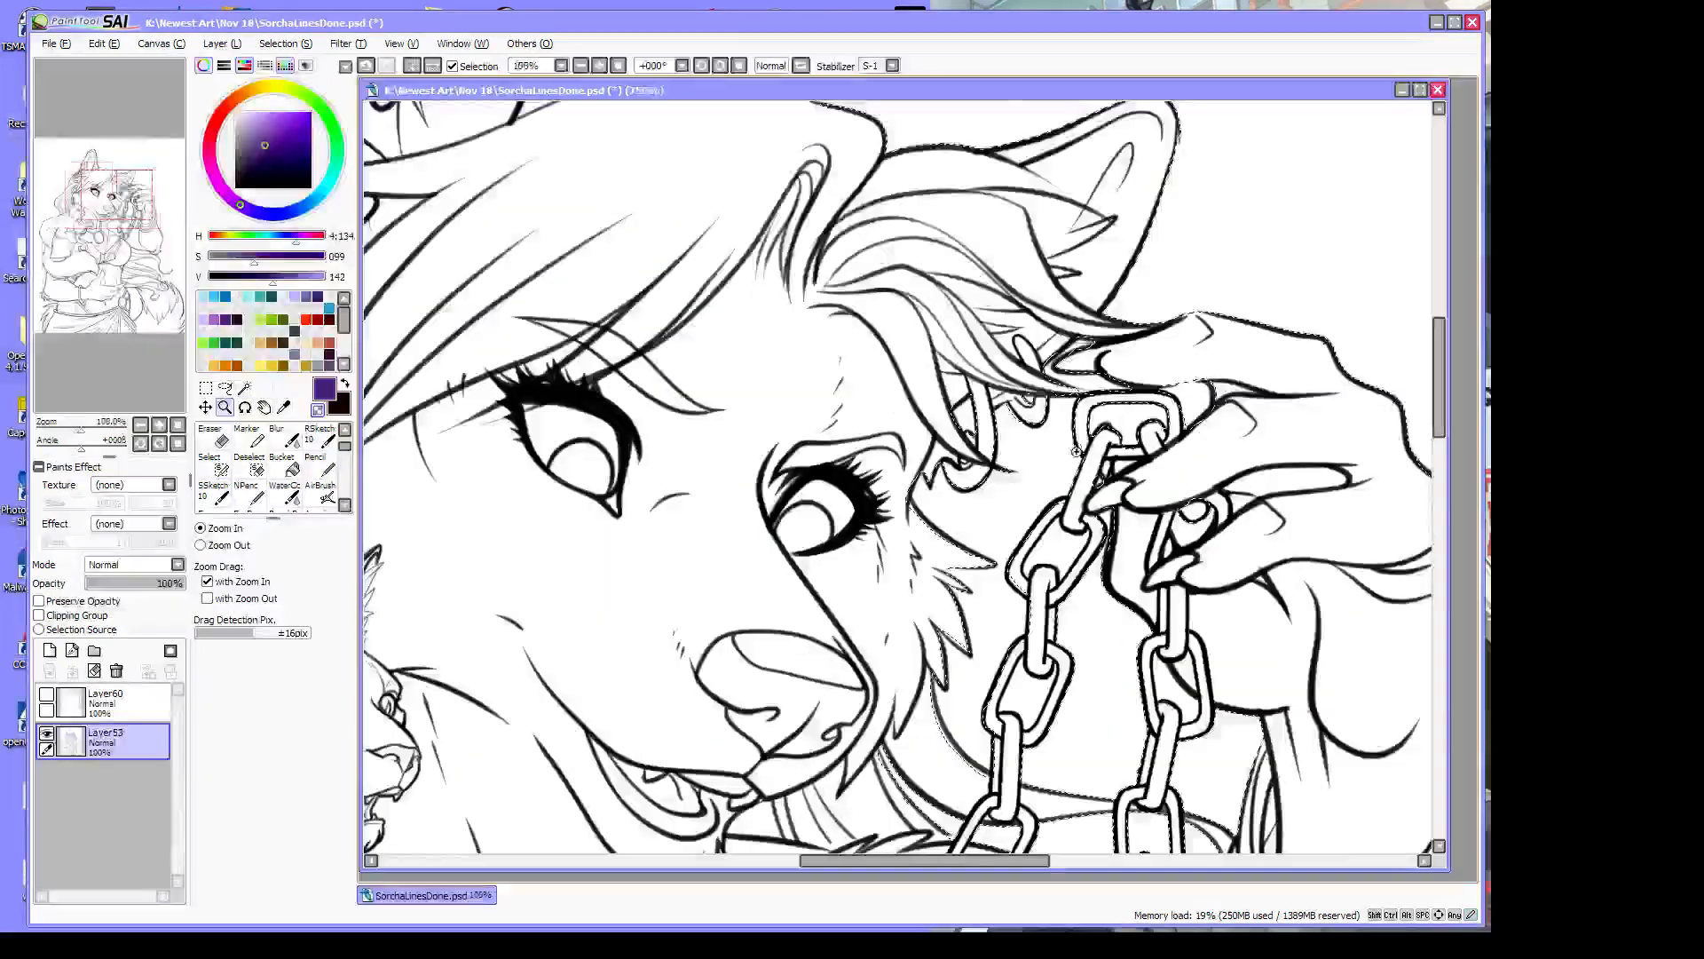
At 150% zoom, fill the cheek fur gap, lower softness to 62, and deselect the chain link interior
left_click(1075, 466)
left_click(223, 468)
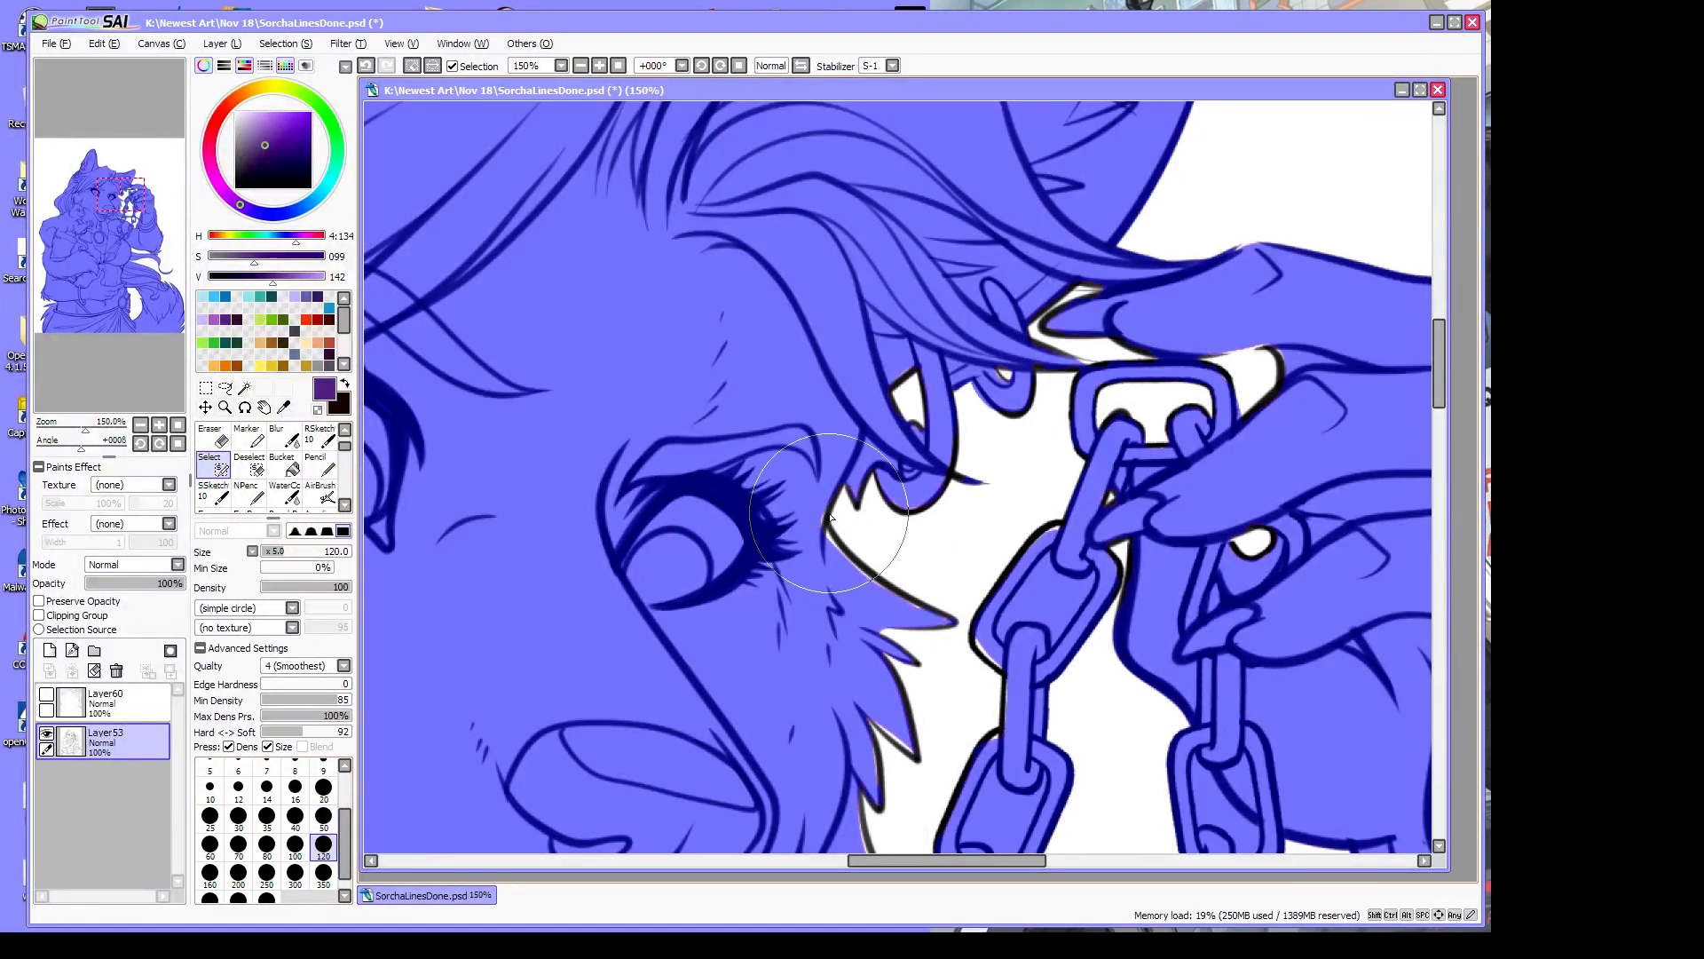
left_click_drag(848, 561, 919, 611)
left_click_drag(294, 737, 289, 733)
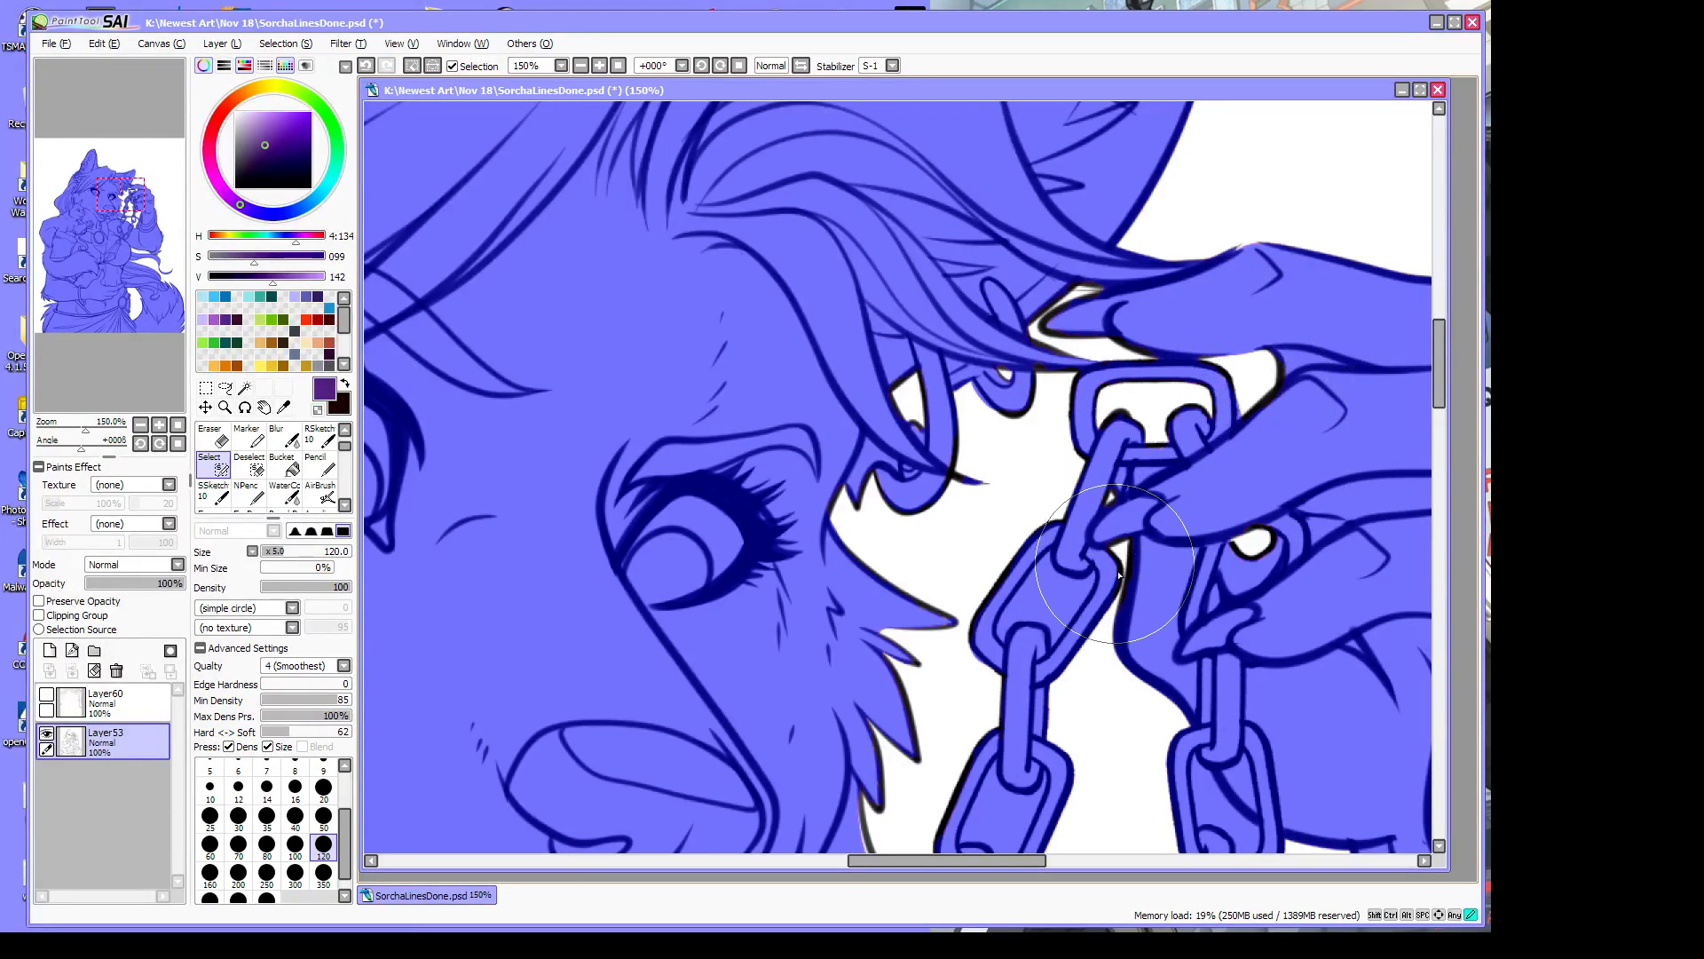
mouse_move(1046, 572)
left_mouse_down()
mouse_move(1080, 585)
mouse_move(1048, 574)
mouse_move(1095, 574)
mouse_move(1044, 580)
mouse_move(1046, 559)
mouse_move(1023, 594)
mouse_move(1051, 576)
mouse_move(1055, 612)
mouse_move(1093, 574)
mouse_move(1089, 594)
mouse_move(1054, 633)
mouse_move(1049, 617)
mouse_move(1051, 643)
mouse_move(1078, 601)
mouse_move(1049, 634)
mouse_move(1026, 610)
mouse_move(1001, 628)
mouse_move(1019, 597)
mouse_move(1012, 619)
mouse_move(1053, 627)
mouse_move(1004, 635)
left_mouse_up()
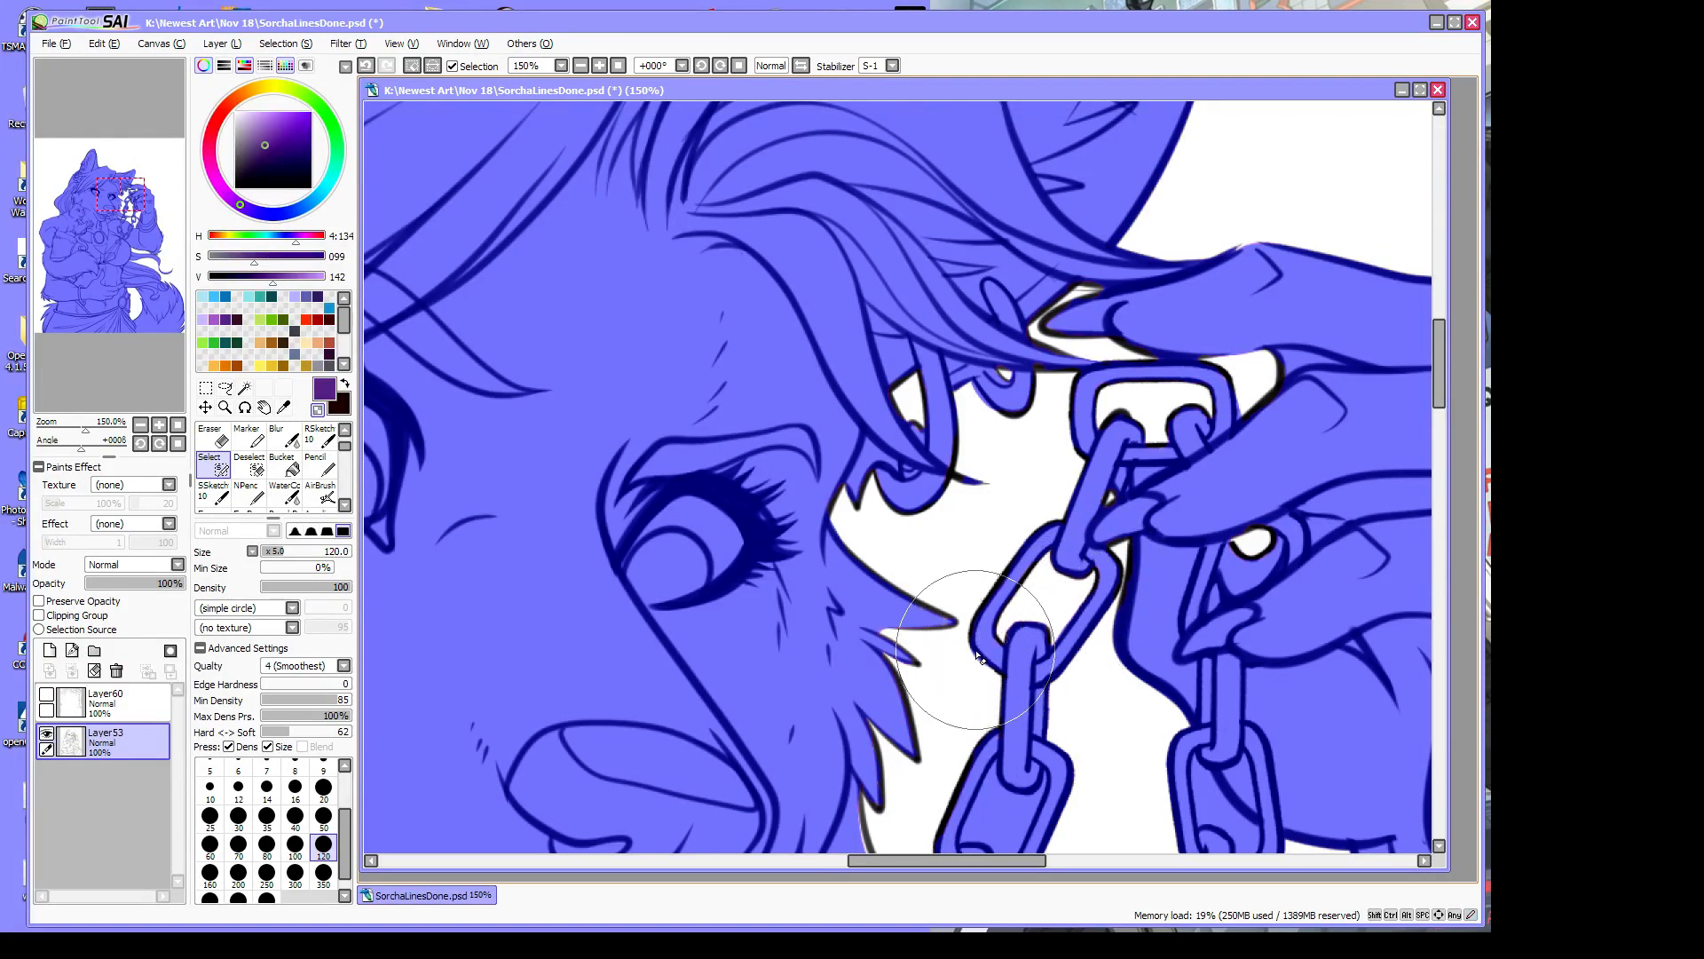
Exclude the left chain link's gap, cover the neck fringe, and tidy the upper chain link
scroll(1440, 406, "down", 5)
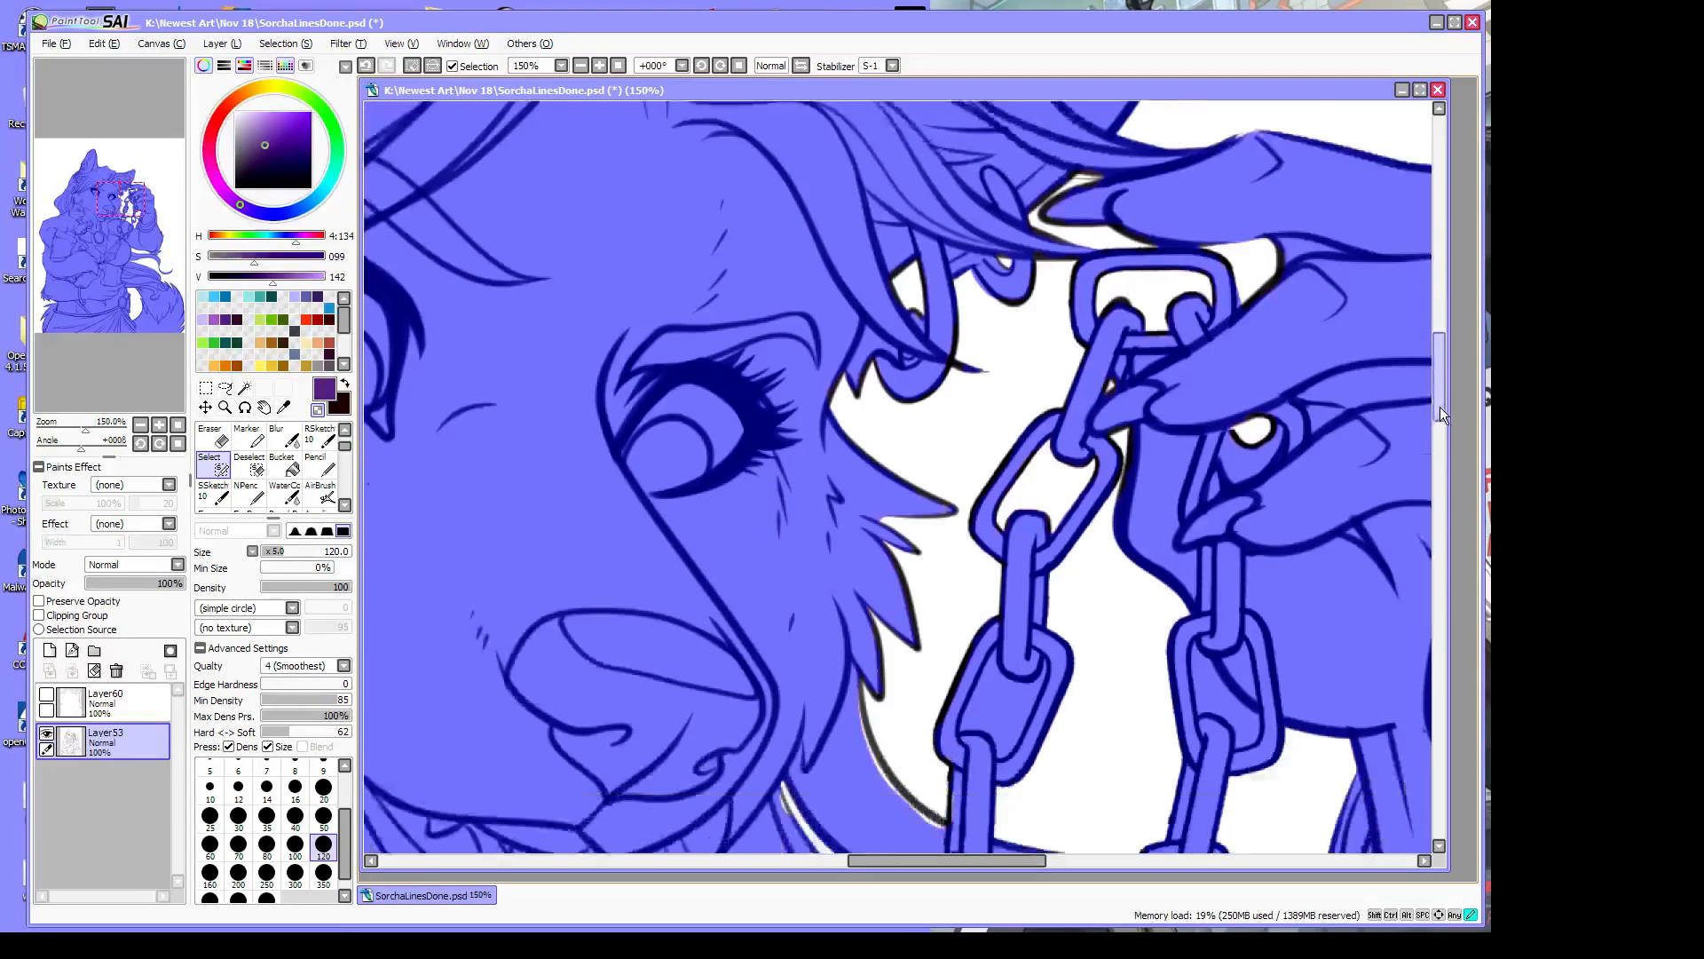
mouse_move(1199, 448)
left_mouse_down()
mouse_move(1211, 521)
mouse_move(1203, 479)
mouse_move(1238, 534)
mouse_move(1235, 504)
mouse_move(1253, 535)
mouse_move(1237, 540)
left_mouse_up()
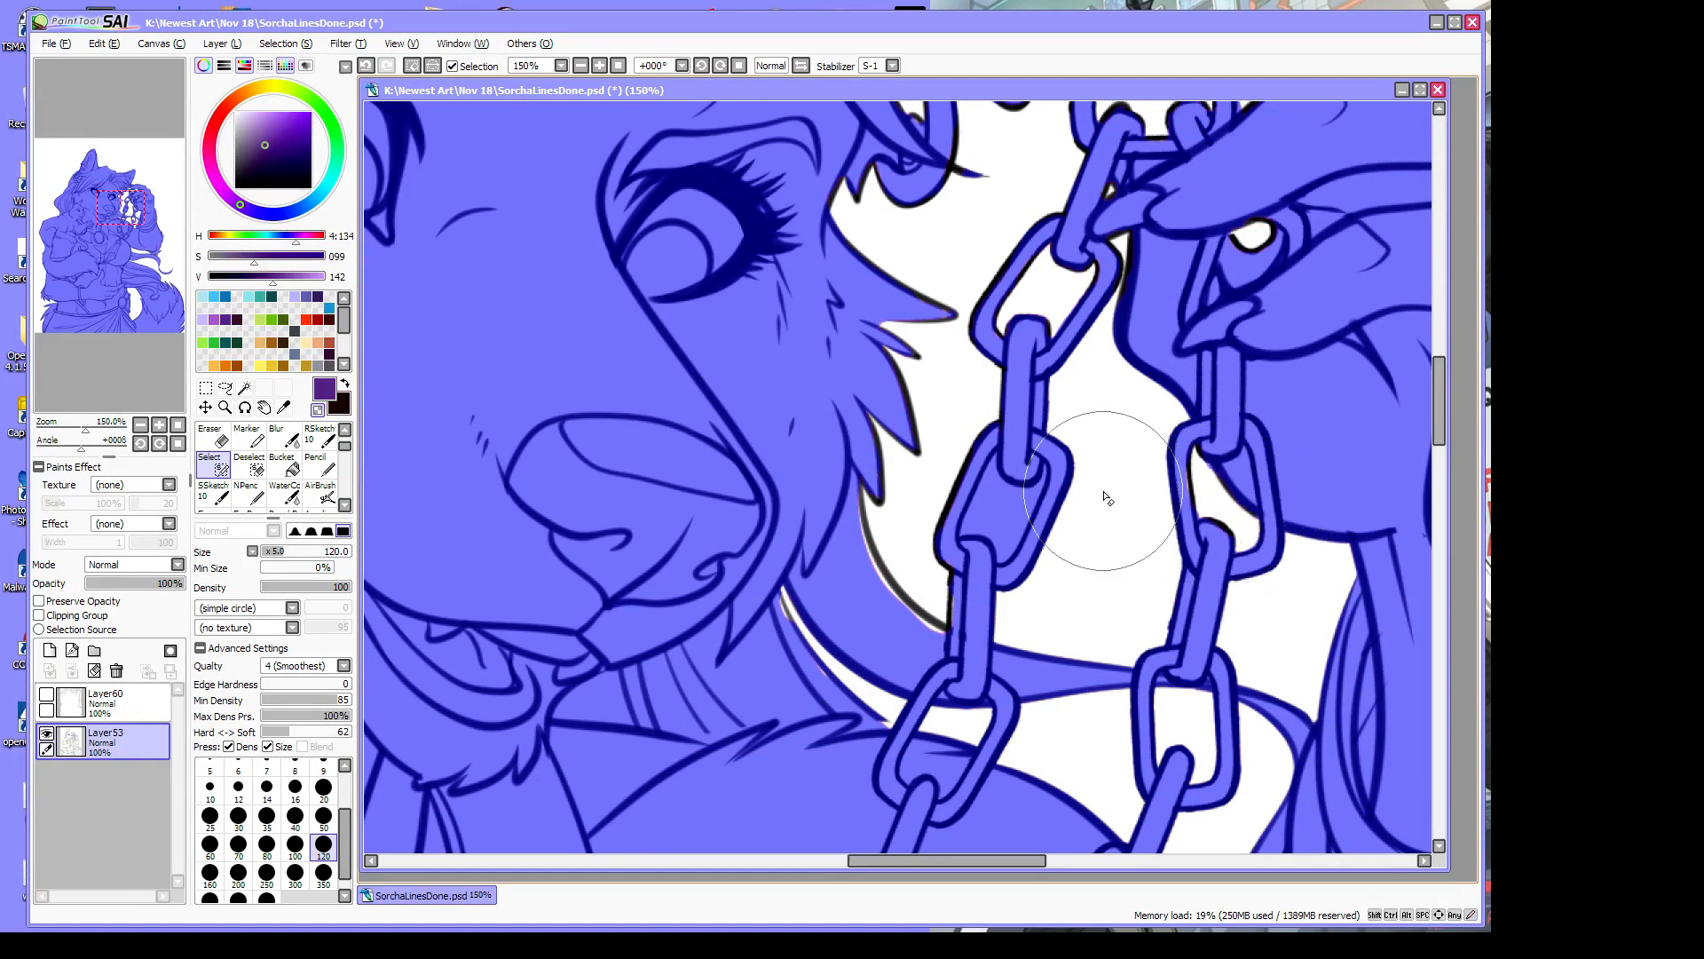
mouse_move(1052, 454)
left_mouse_down()
mouse_move(1006, 461)
mouse_move(967, 510)
mouse_move(1003, 497)
mouse_move(1004, 563)
mouse_move(1033, 475)
mouse_move(1008, 559)
left_mouse_up()
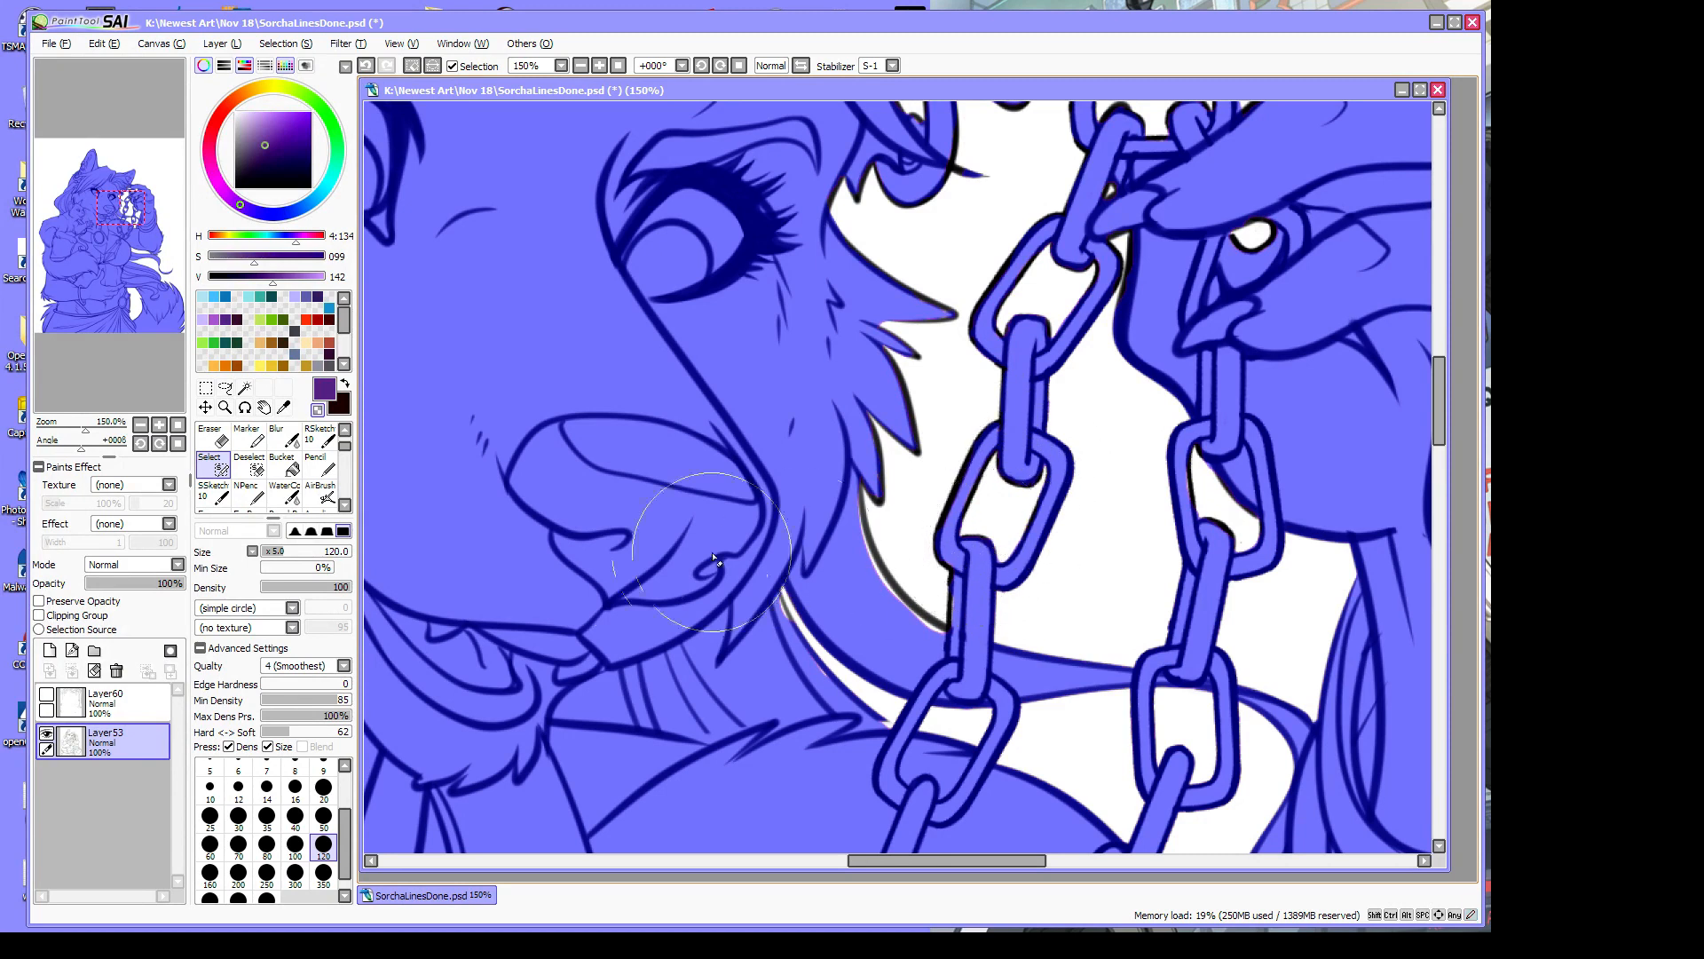
mouse_move(785, 624)
left_mouse_down()
mouse_move(776, 604)
mouse_move(828, 690)
mouse_move(889, 723)
left_mouse_up()
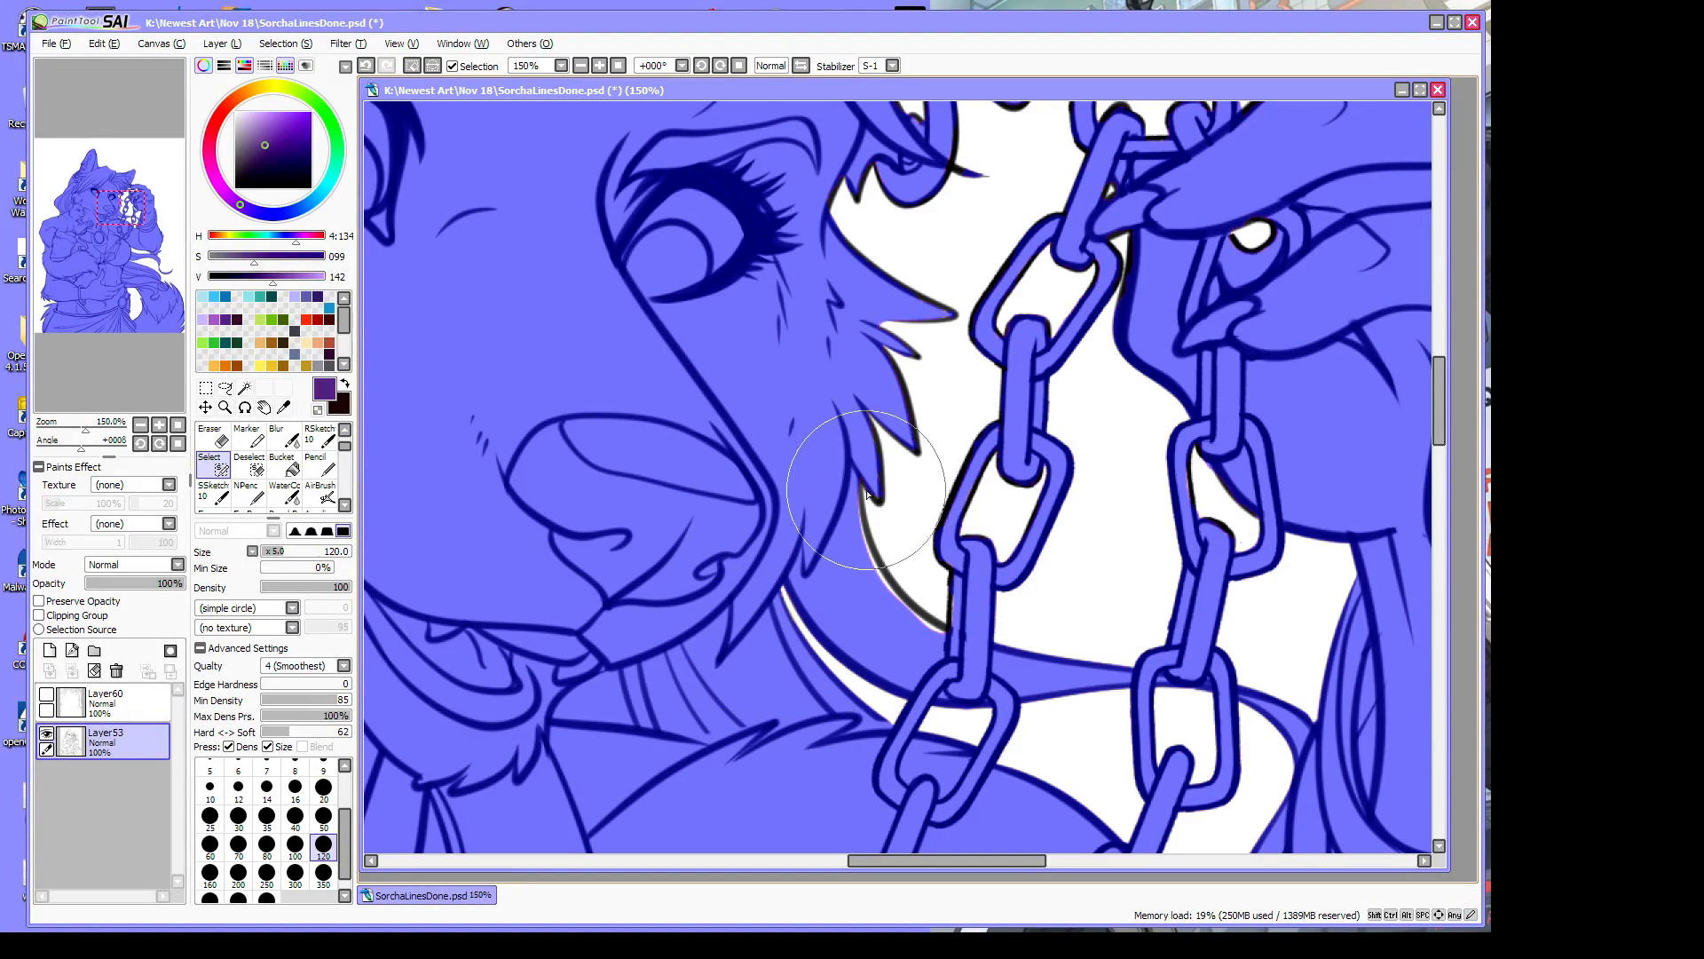
mouse_move(858, 484)
left_mouse_down()
mouse_move(886, 591)
mouse_move(871, 539)
mouse_move(952, 644)
mouse_move(878, 573)
mouse_move(950, 649)
mouse_move(957, 586)
mouse_move(959, 650)
left_mouse_up()
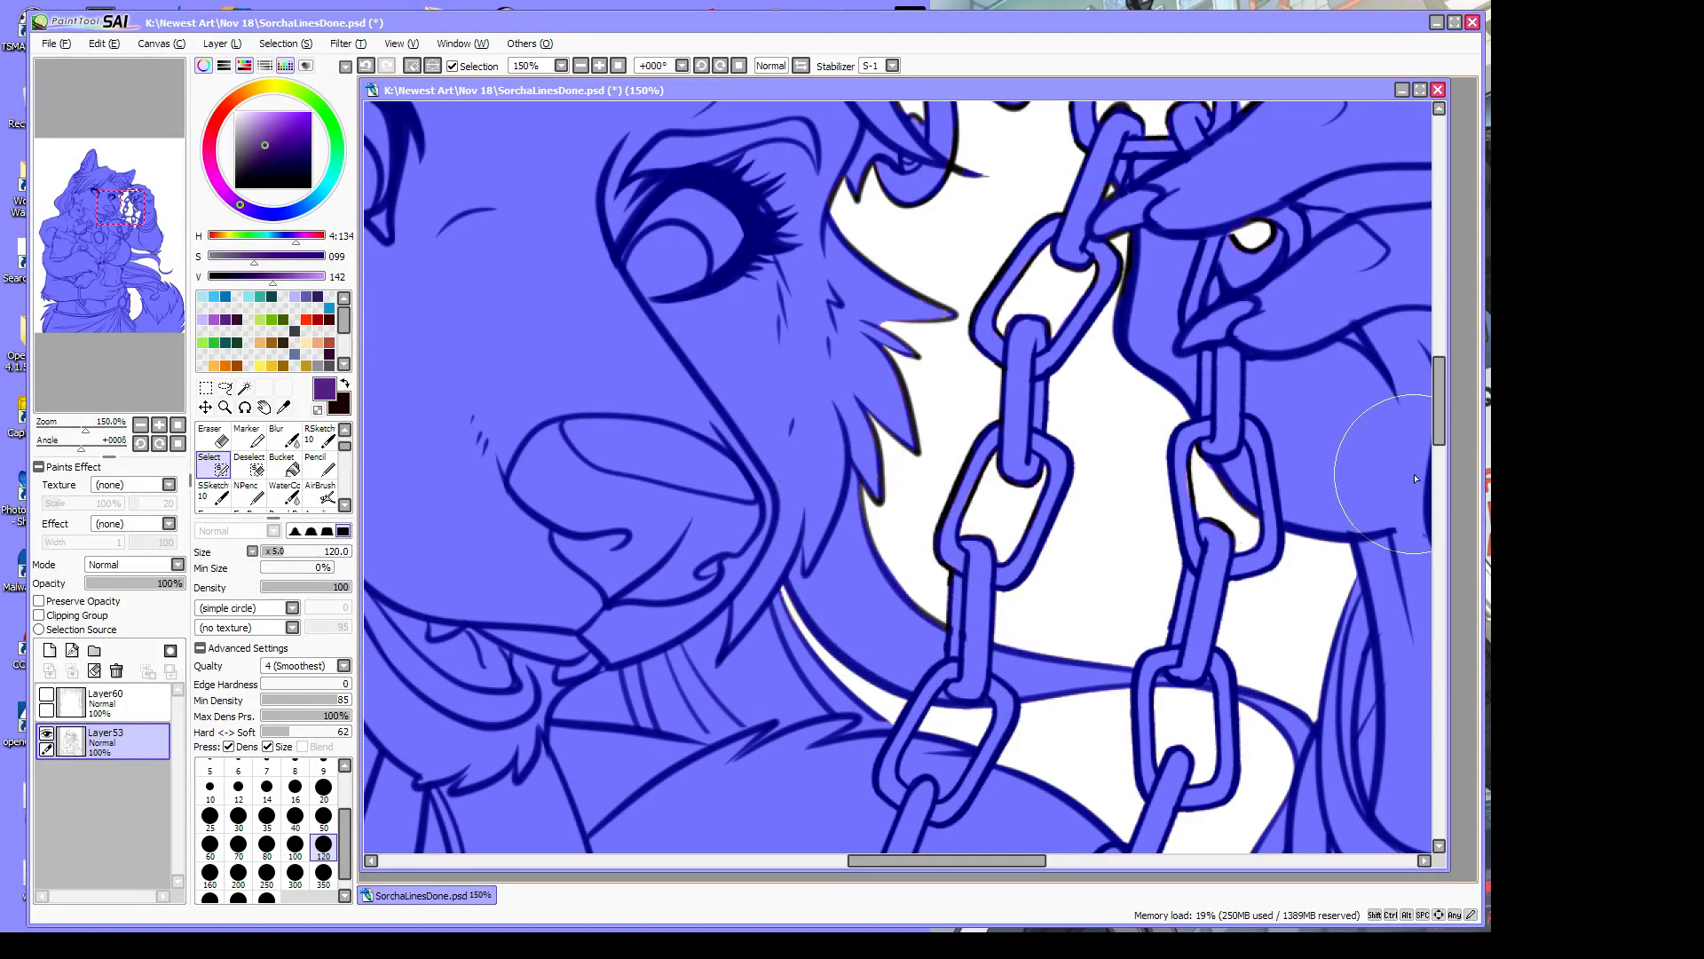
mouse_move(1126, 265)
left_mouse_down()
mouse_move(1034, 253)
mouse_move(1048, 244)
mouse_move(1005, 293)
left_mouse_up()
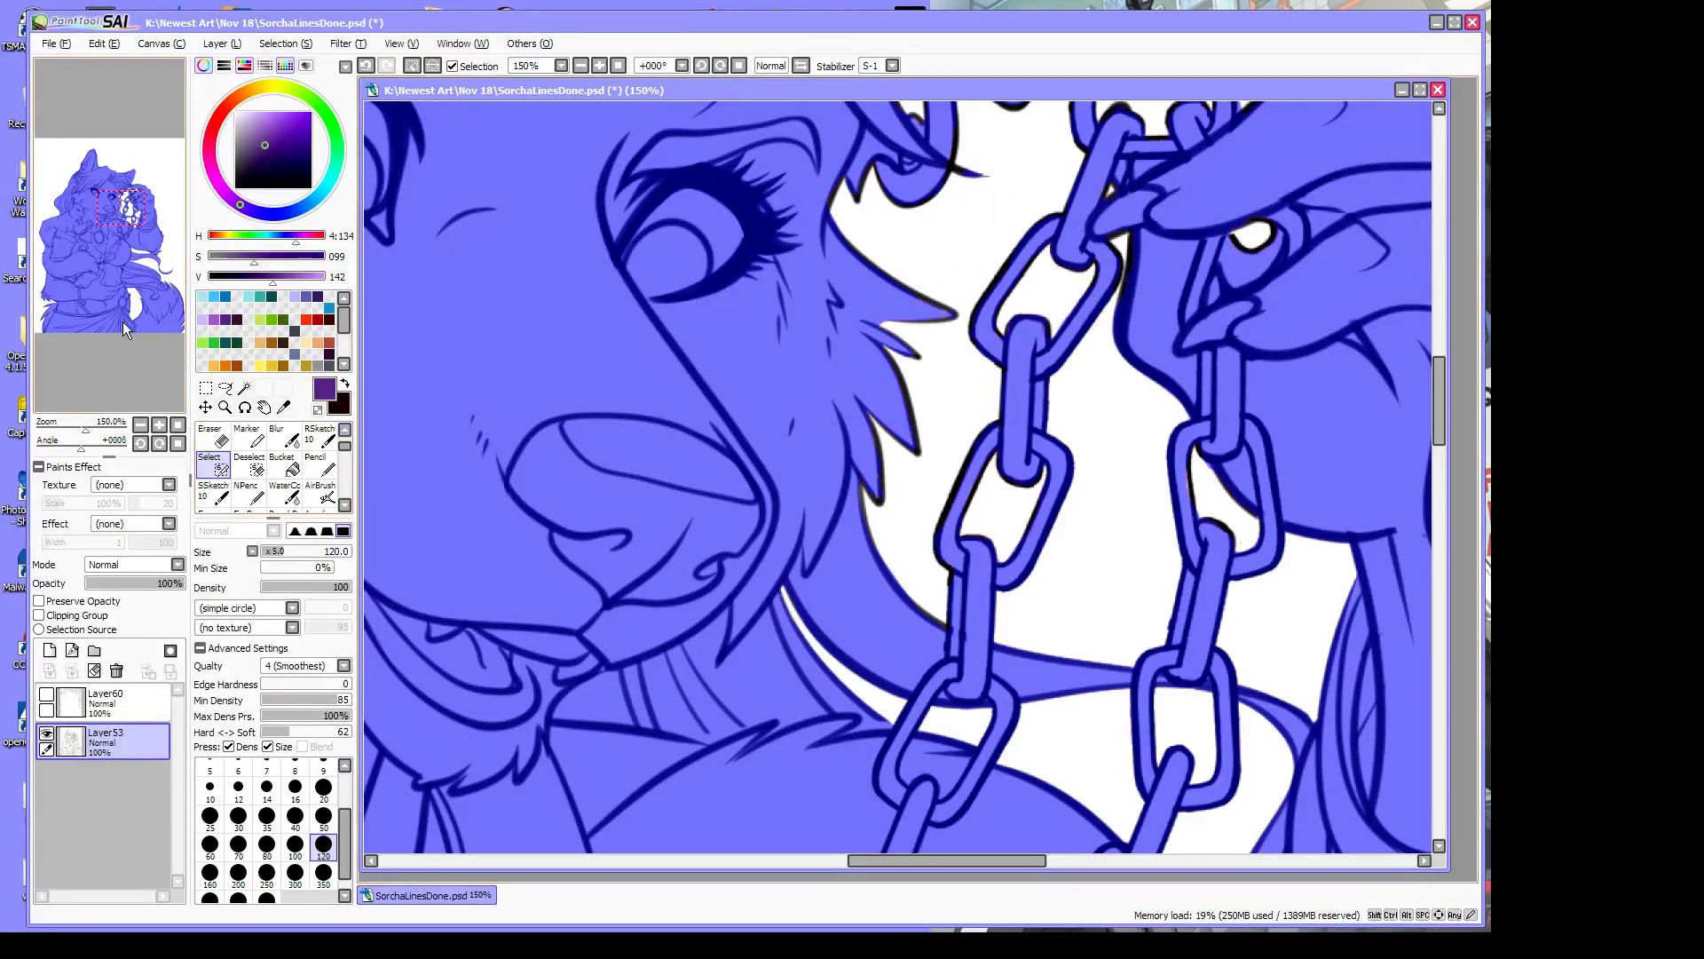
left_click_drag(88, 429, 60, 430)
left_click_drag(1439, 401, 1453, 451)
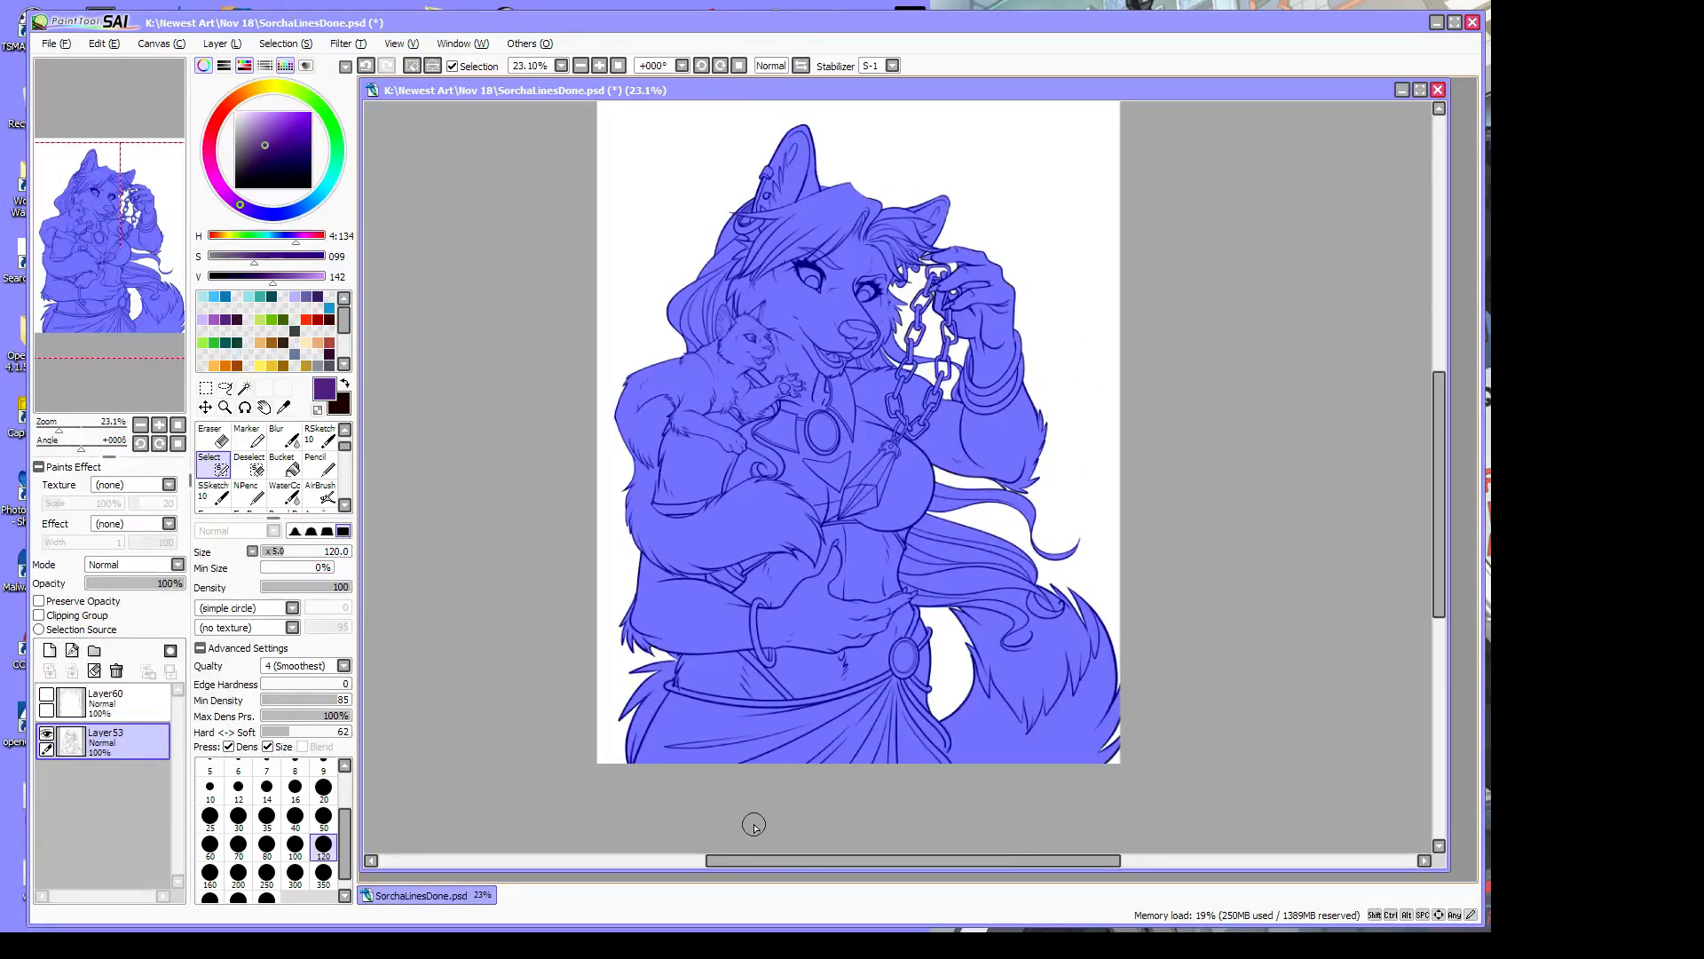
Add a new layer beneath the lineart and bucket-fill the selected figure with neutral grey
left_click(48, 650)
left_click_drag(137, 733, 130, 808)
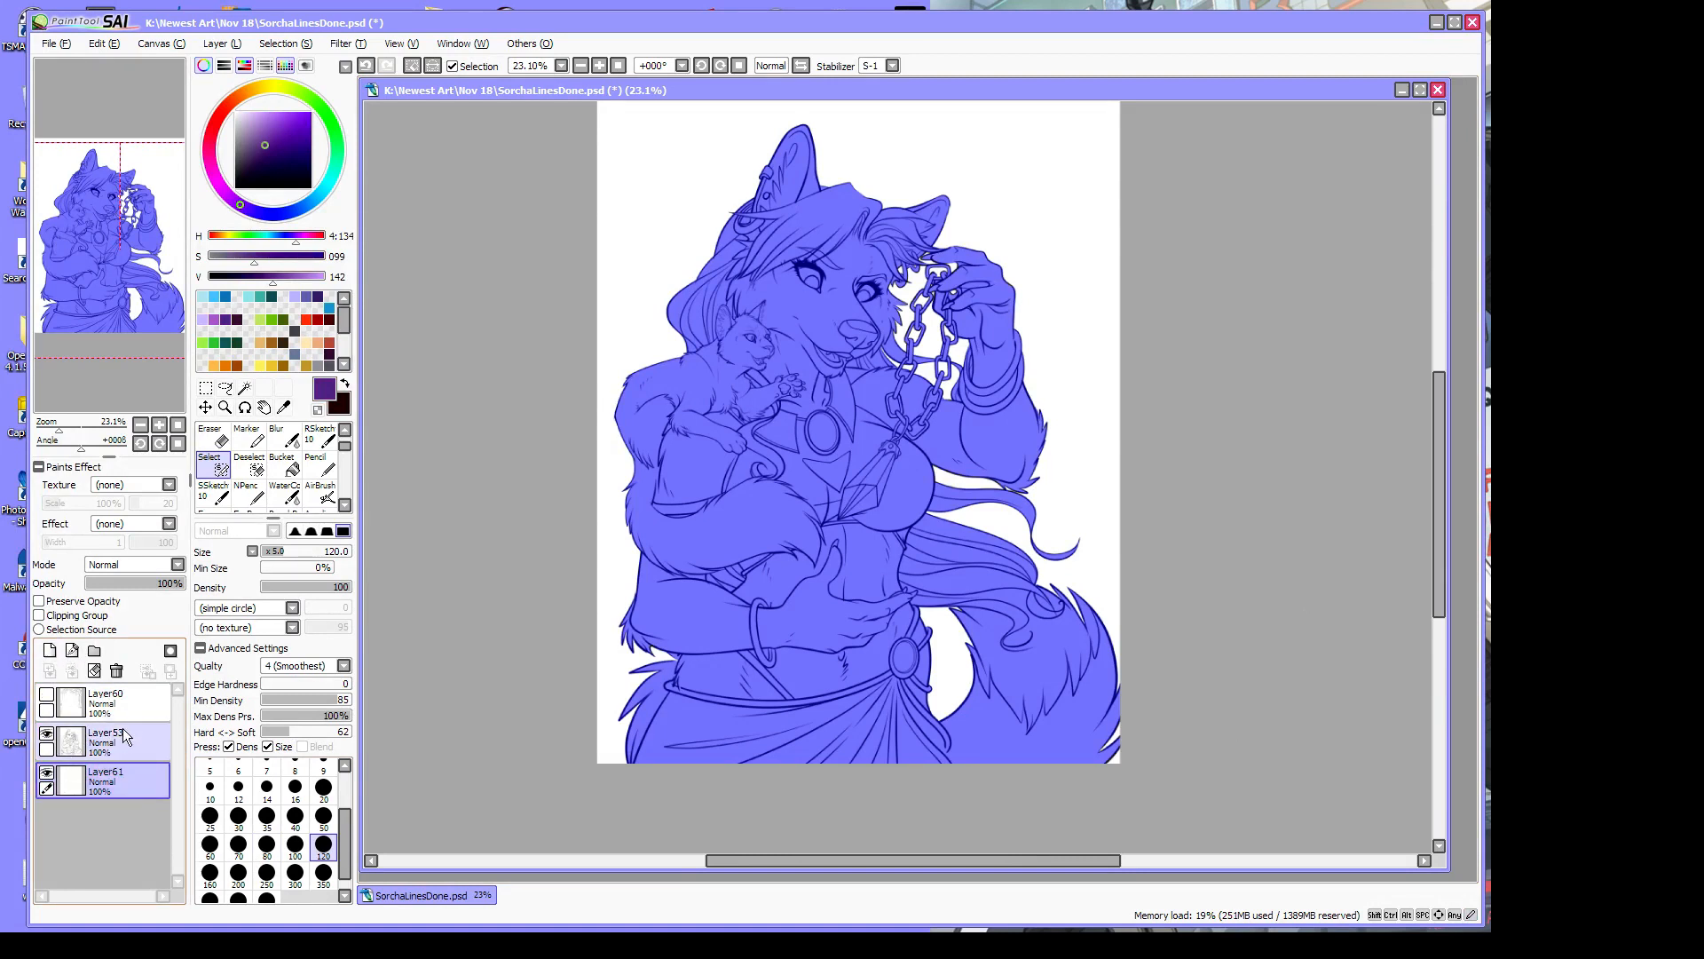
left_click(288, 474)
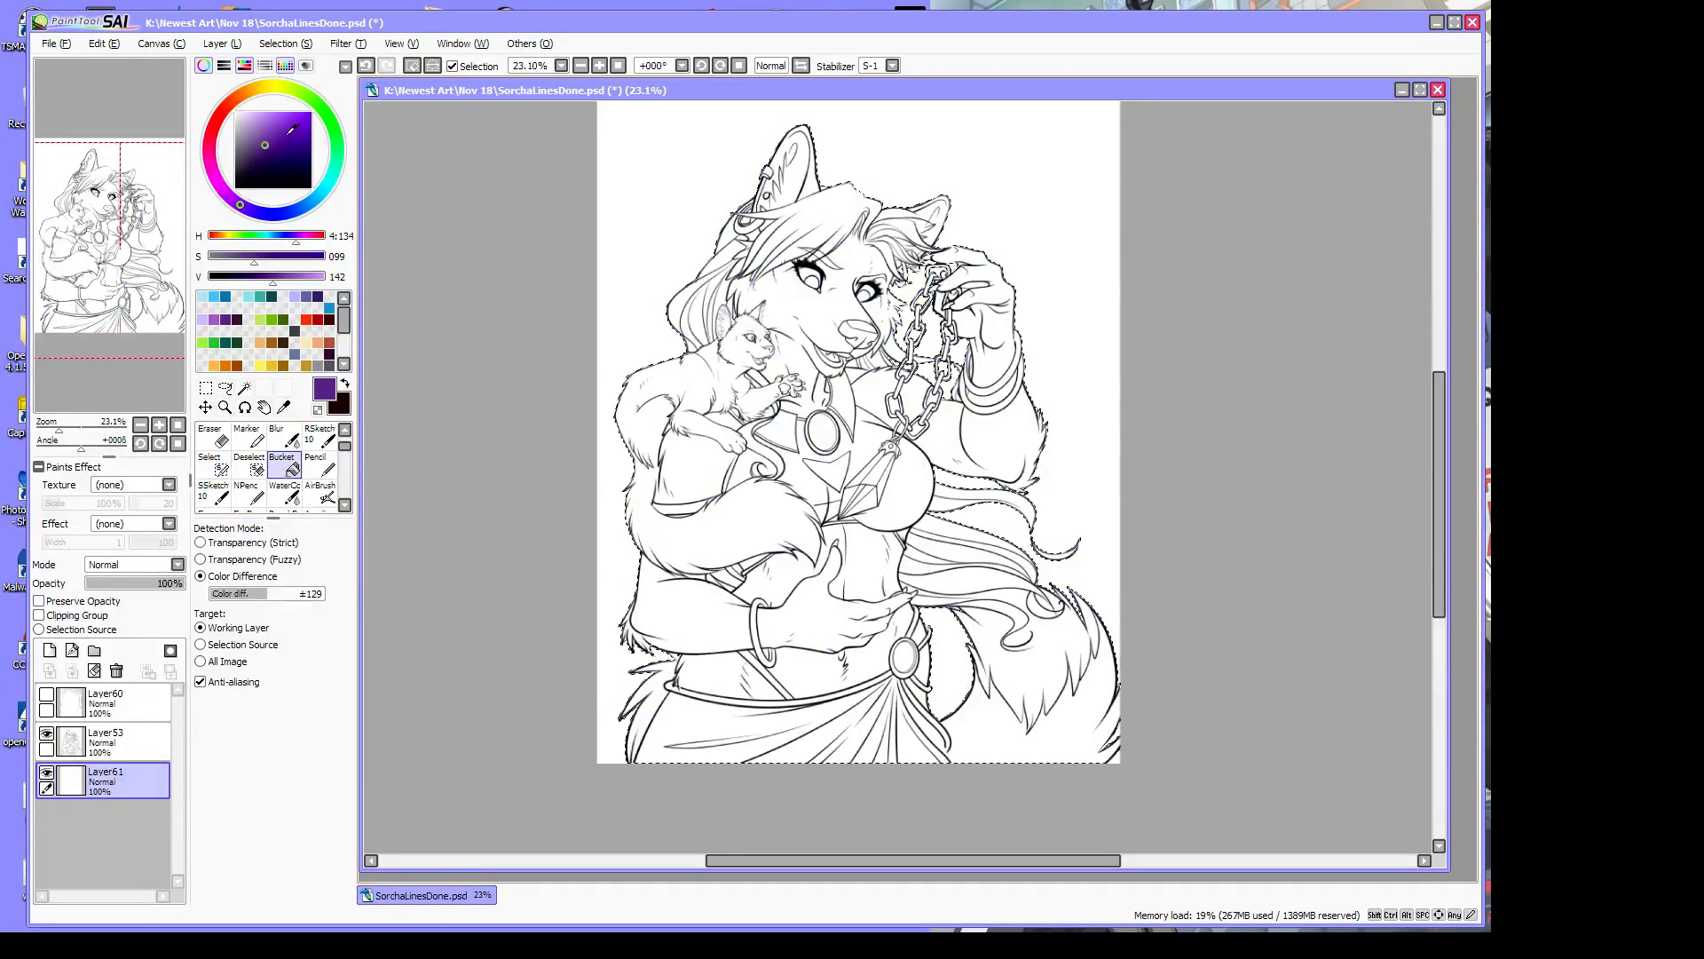
left_click(264, 134)
left_click_drag(263, 134, 244, 121)
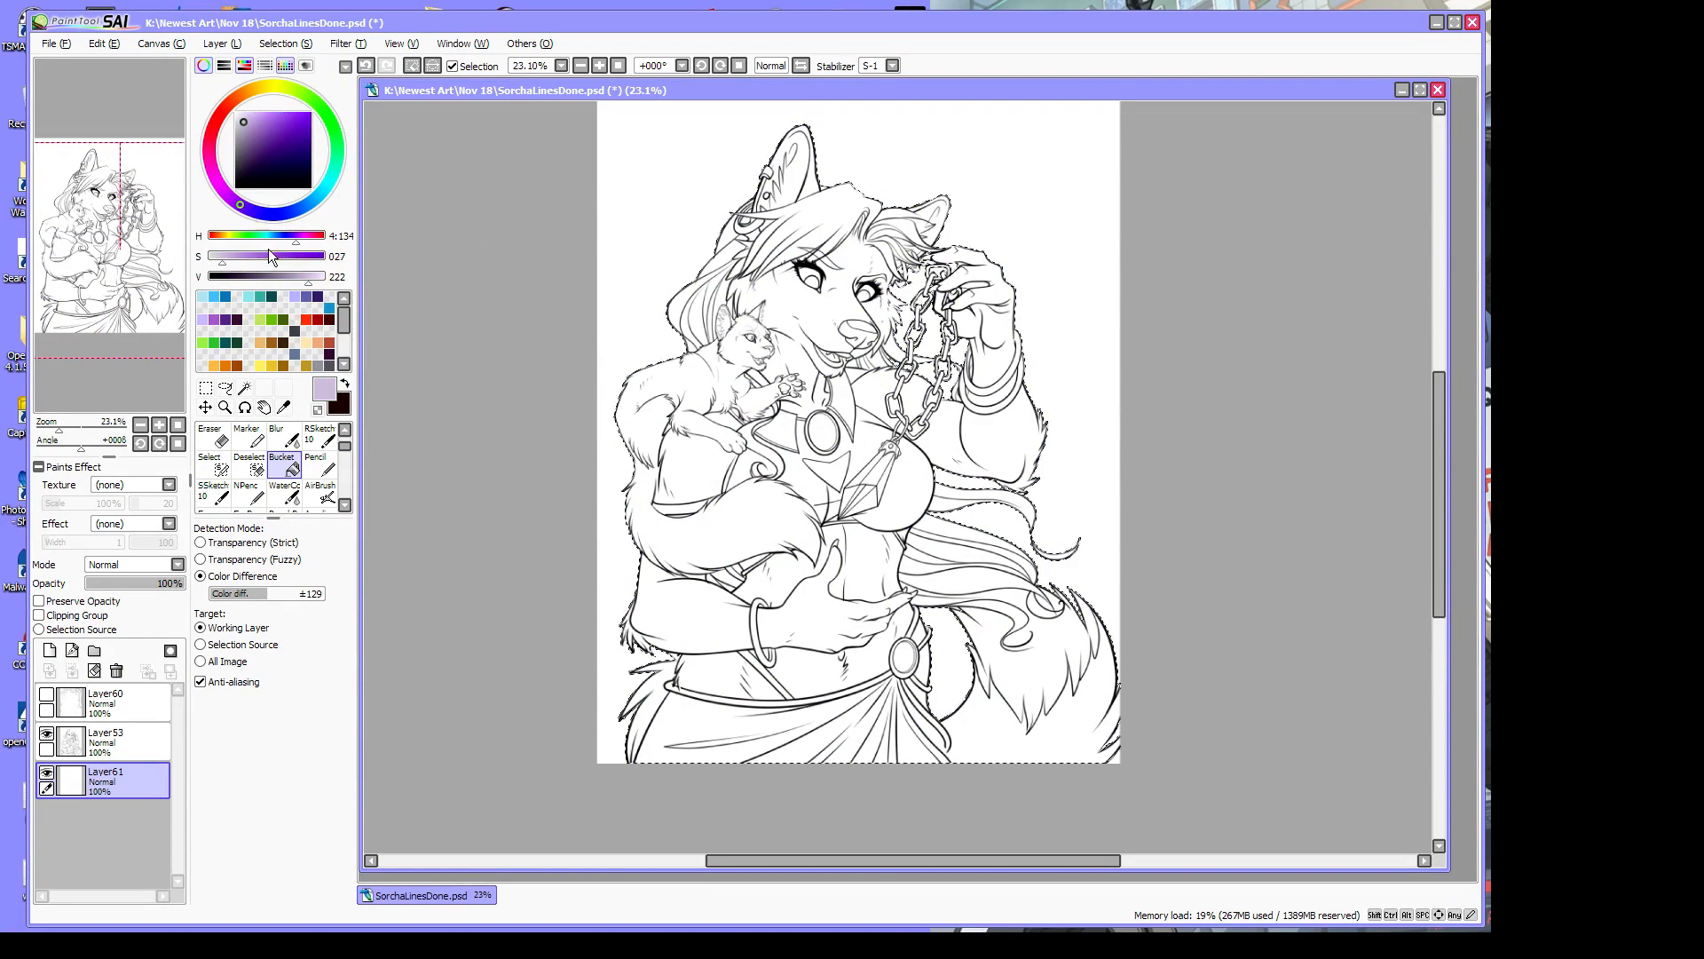
left_click(244, 135)
left_click_drag(245, 135, 238, 127)
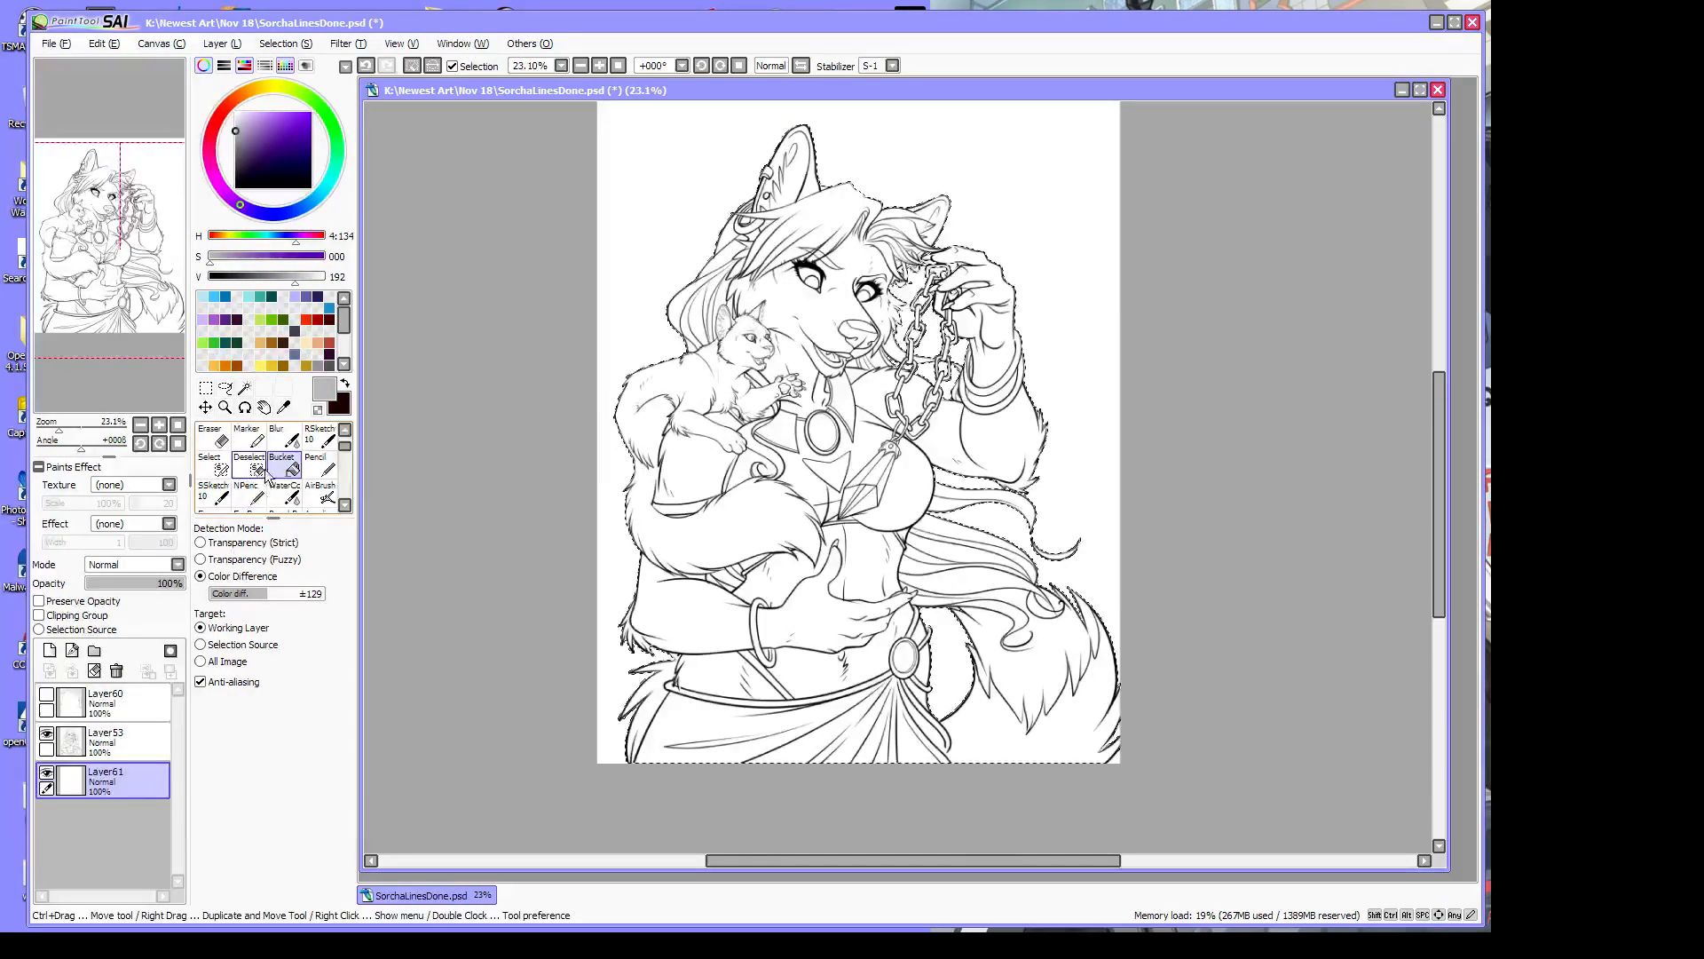
left_click(875, 458)
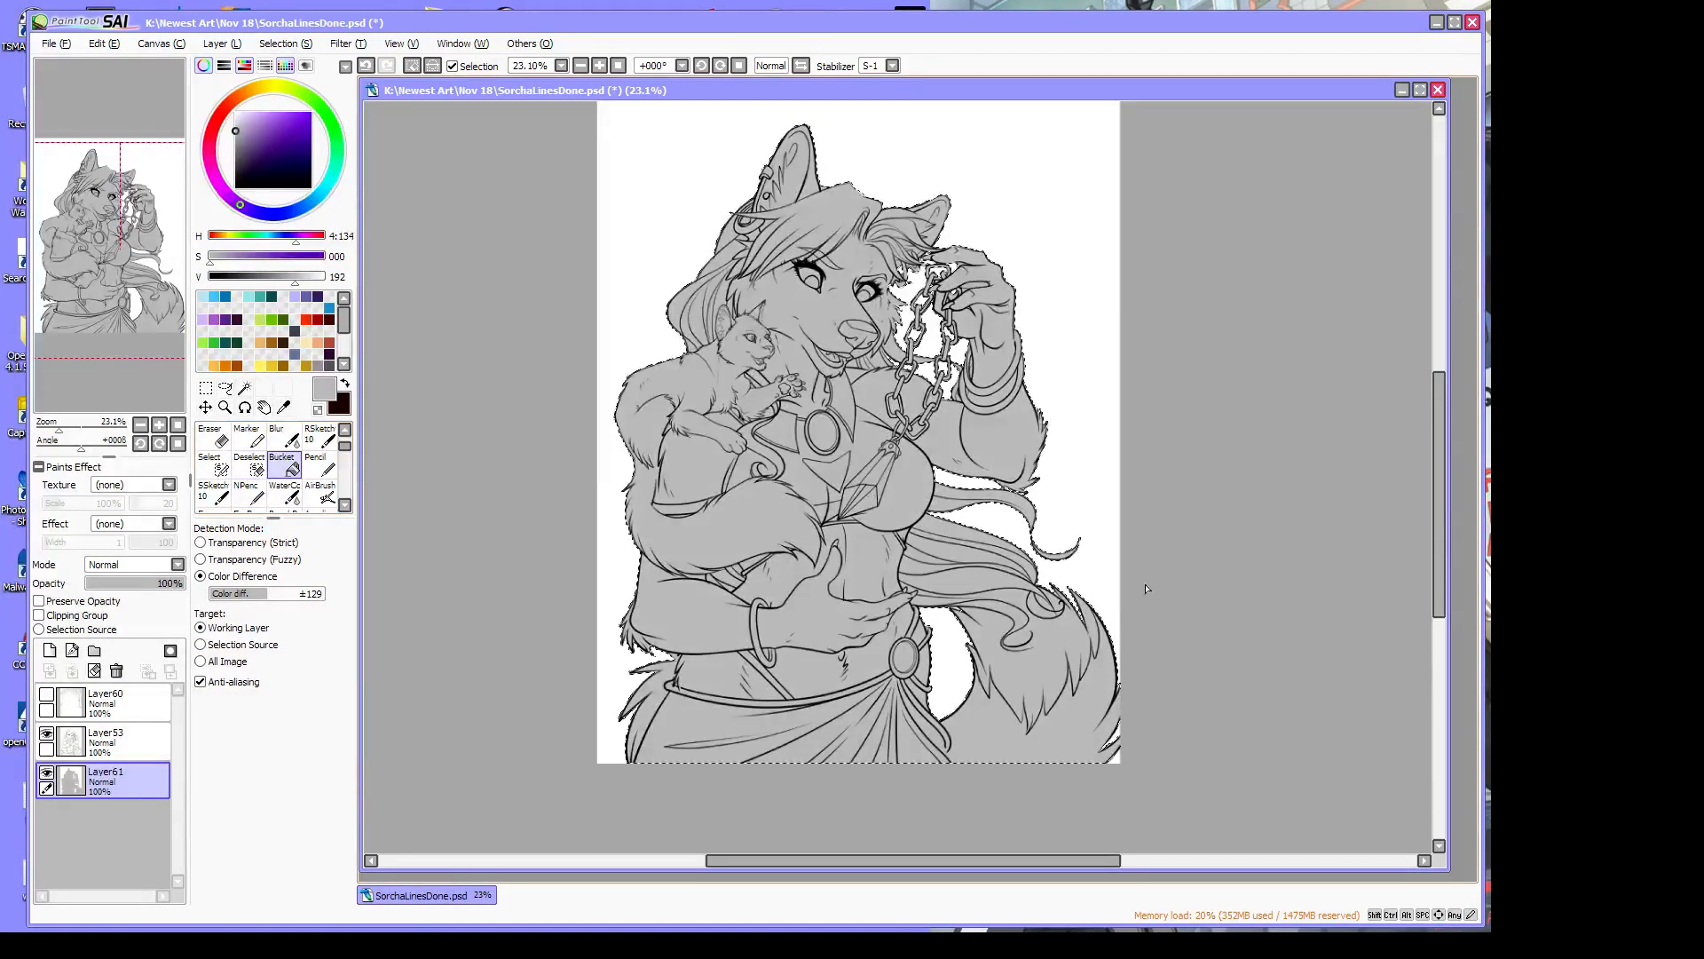
Clear the selection and zoom in on the figure's lower left
left_click(288, 46)
left_click(306, 64)
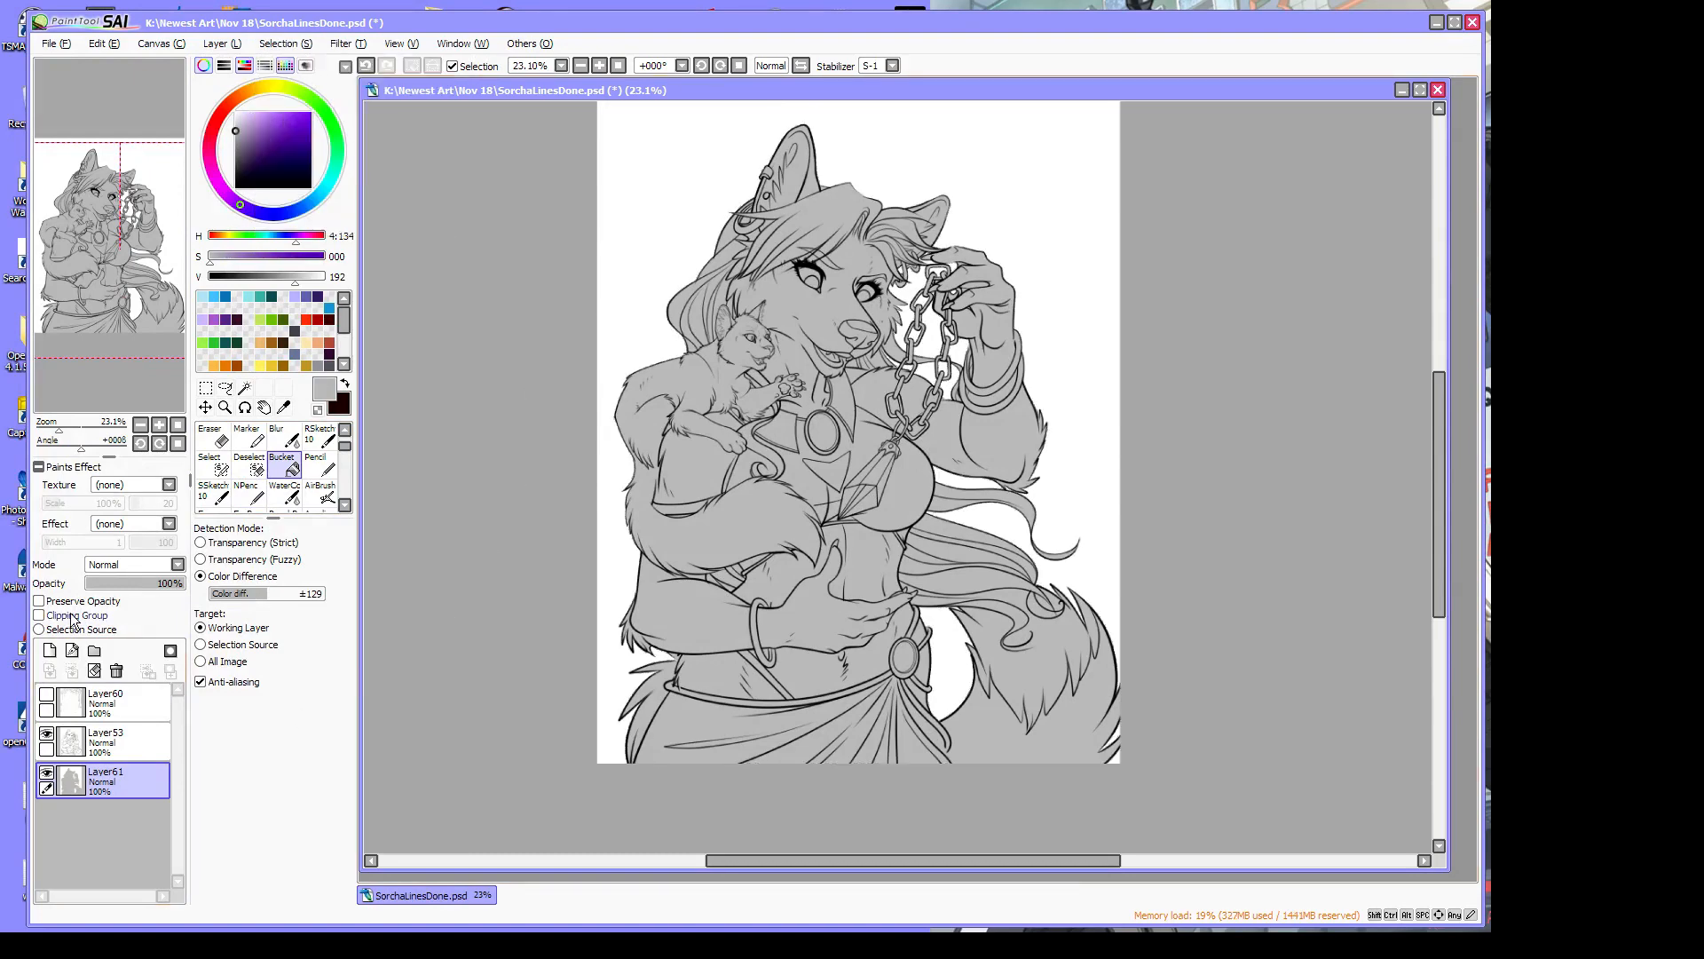
left_click(224, 407)
left_click(609, 750)
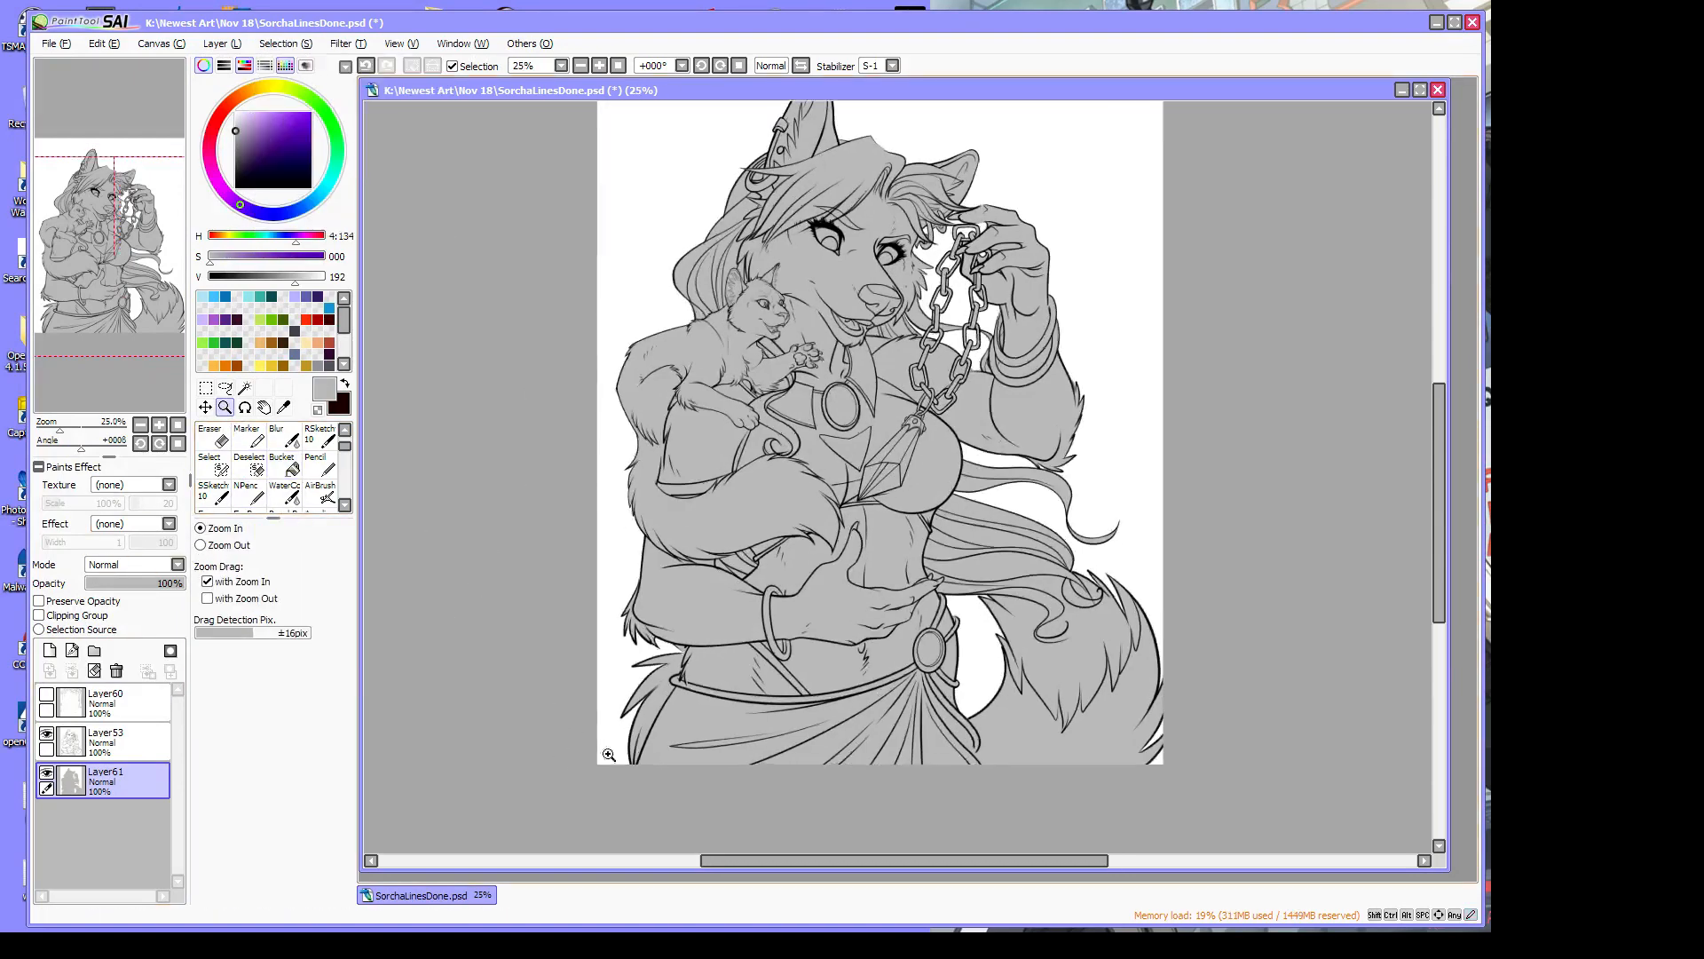
At 100% zoom, paint grey over the upper-left fur tips with stabilizer S-1
left_click(608, 763)
left_click(647, 766)
left_click(692, 747)
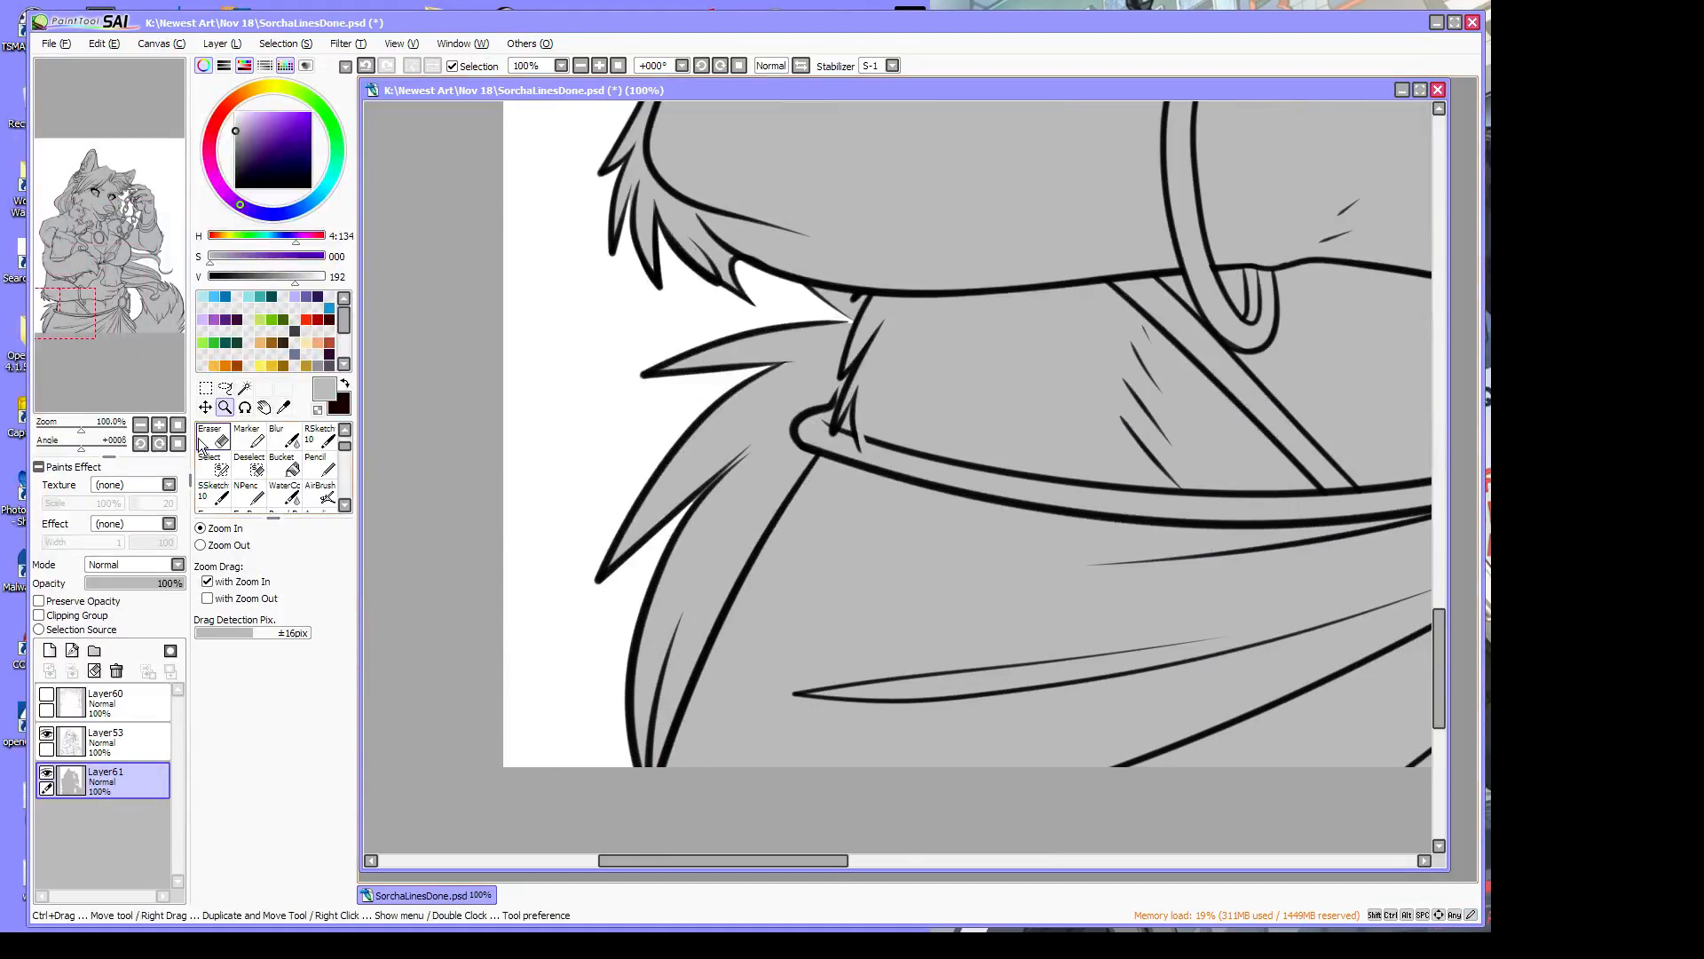
scroll(348, 442, "up", 1)
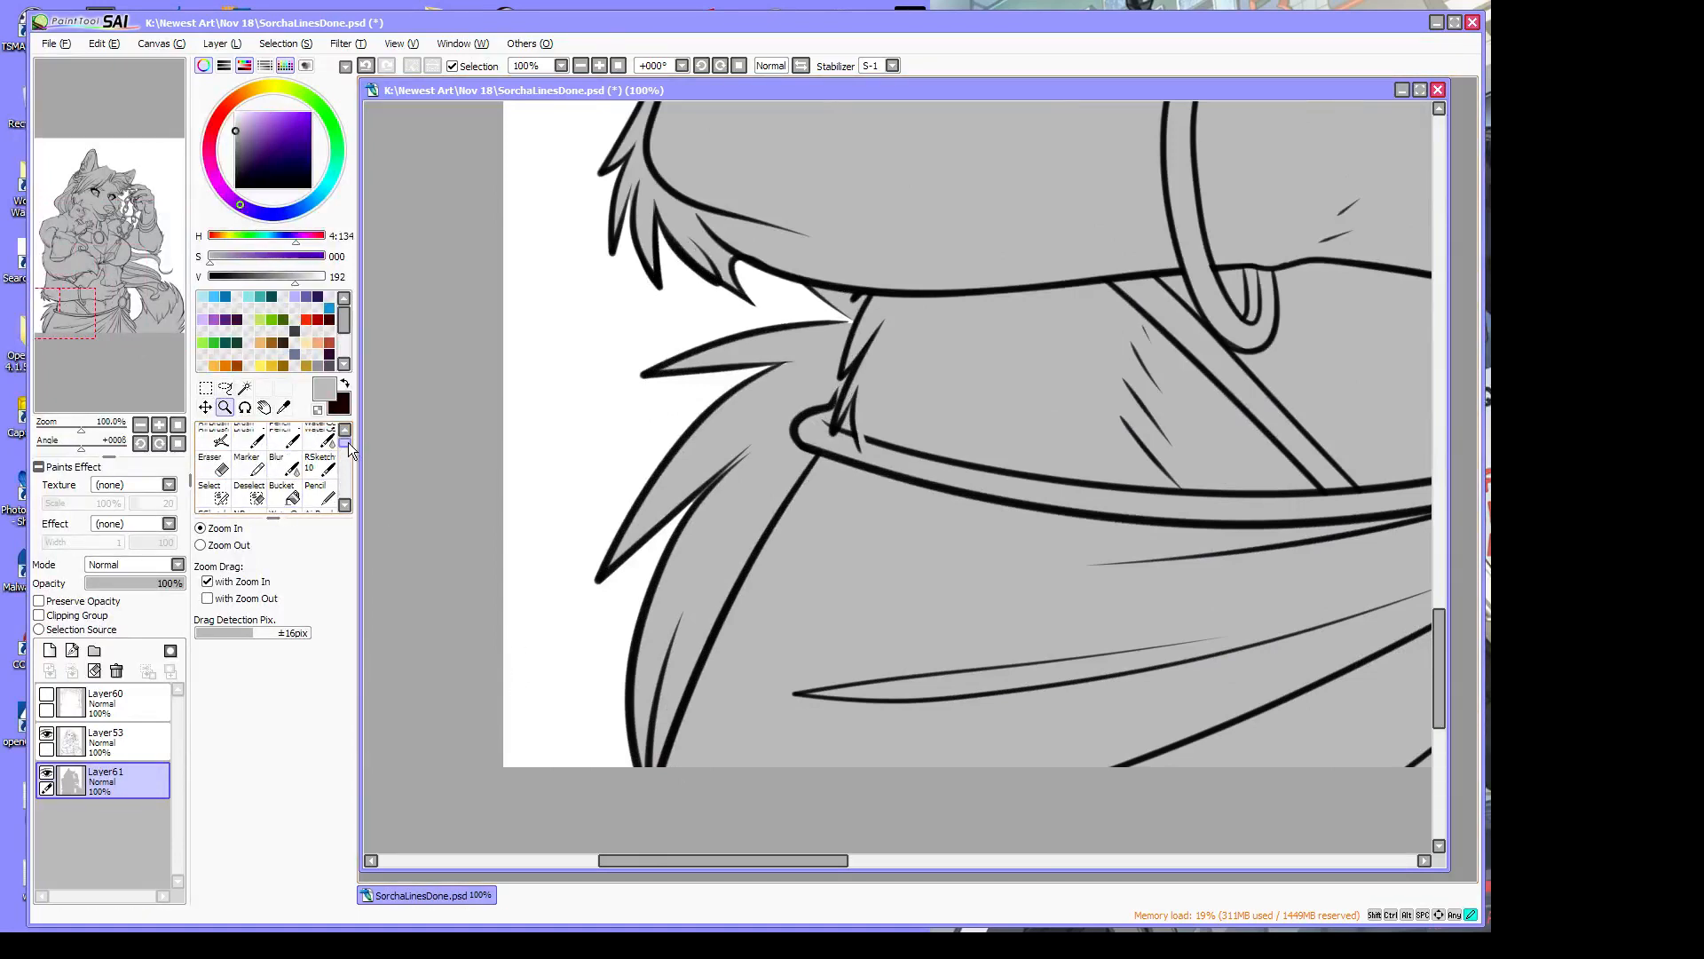
left_click(247, 436)
left_click_drag(790, 360, 779, 373)
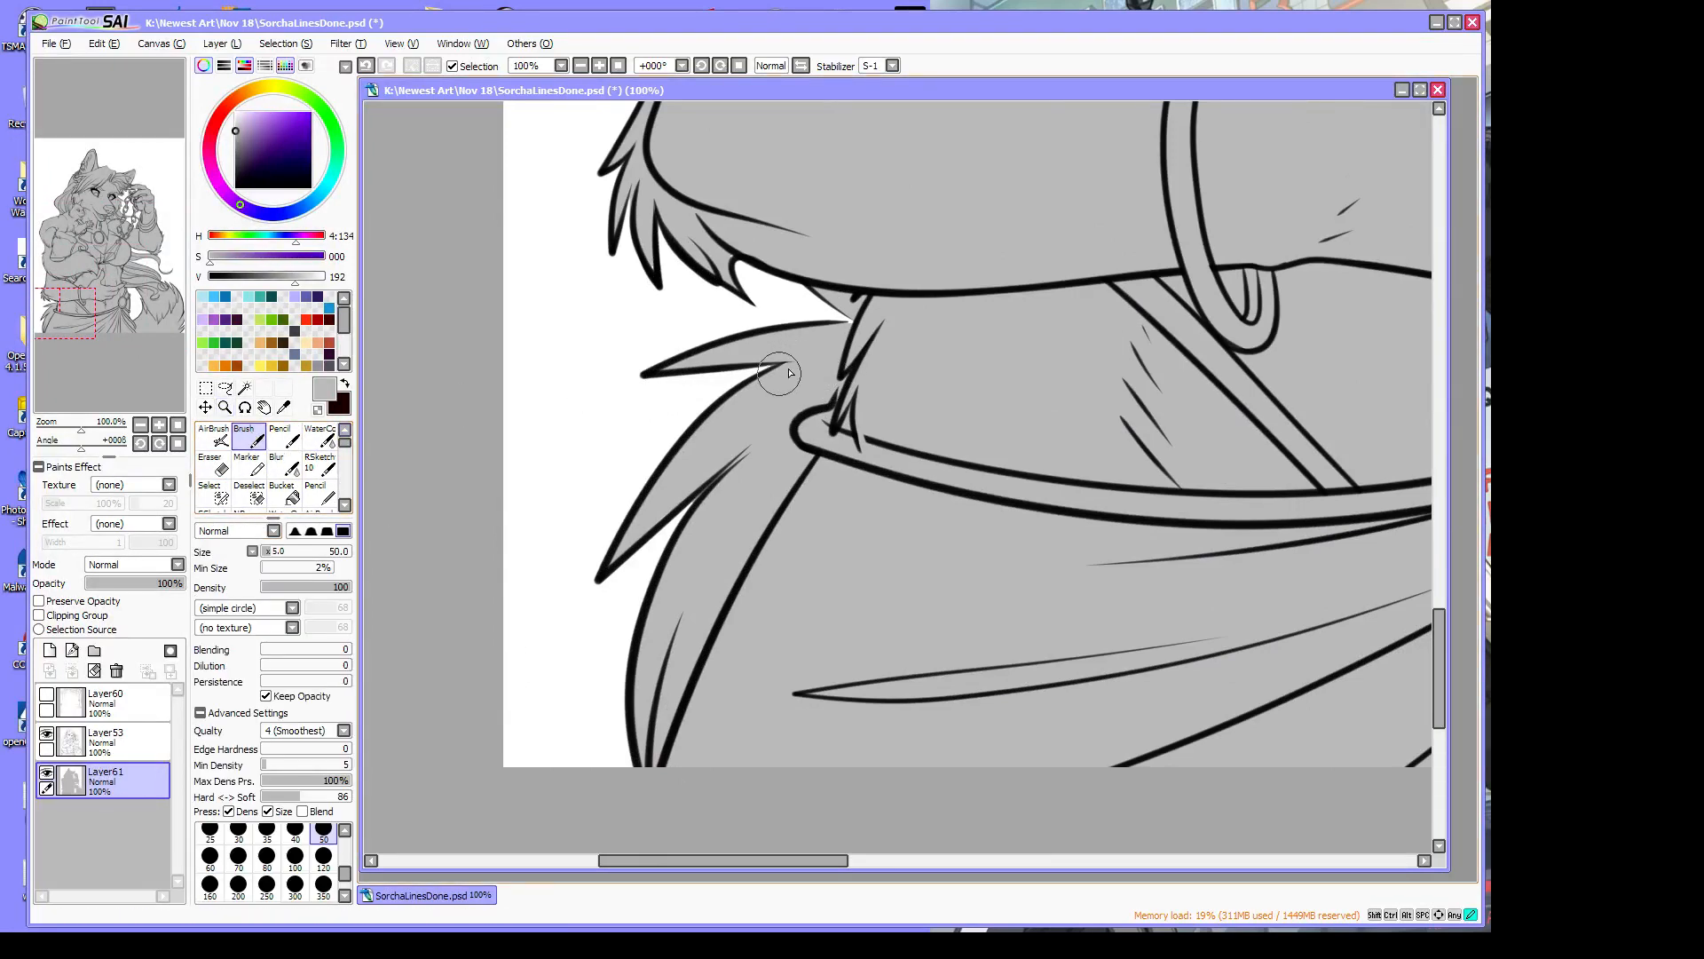
left_click(892, 66)
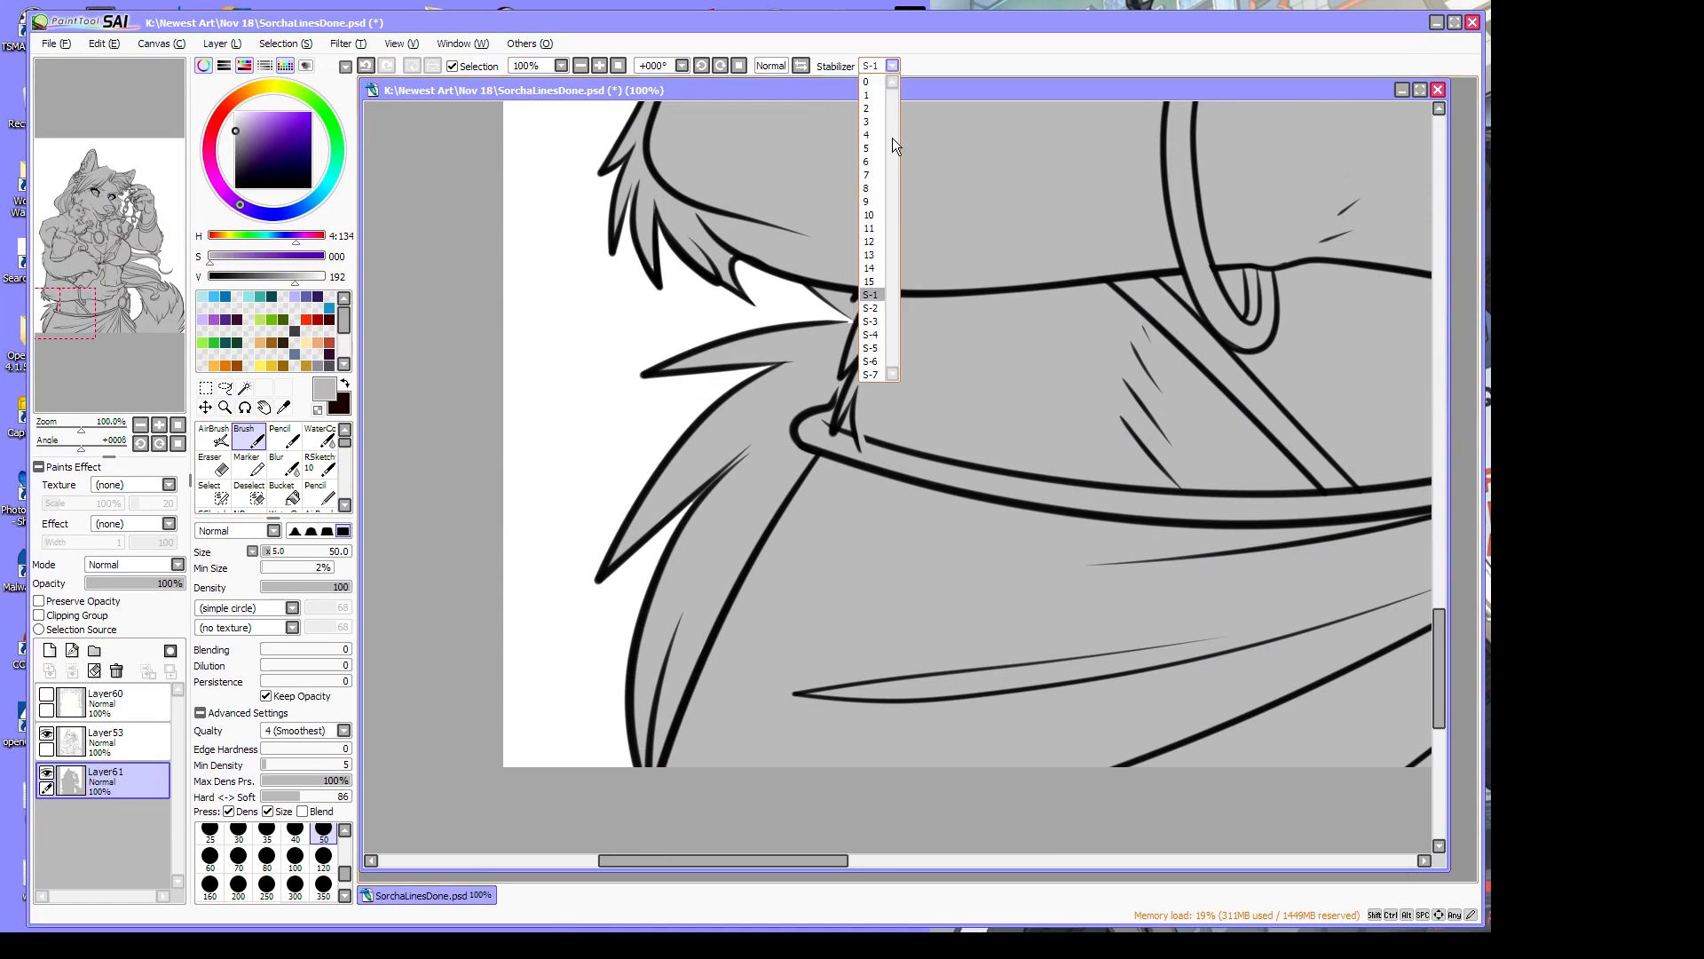
left_click(872, 295)
left_click_drag(661, 259, 733, 263)
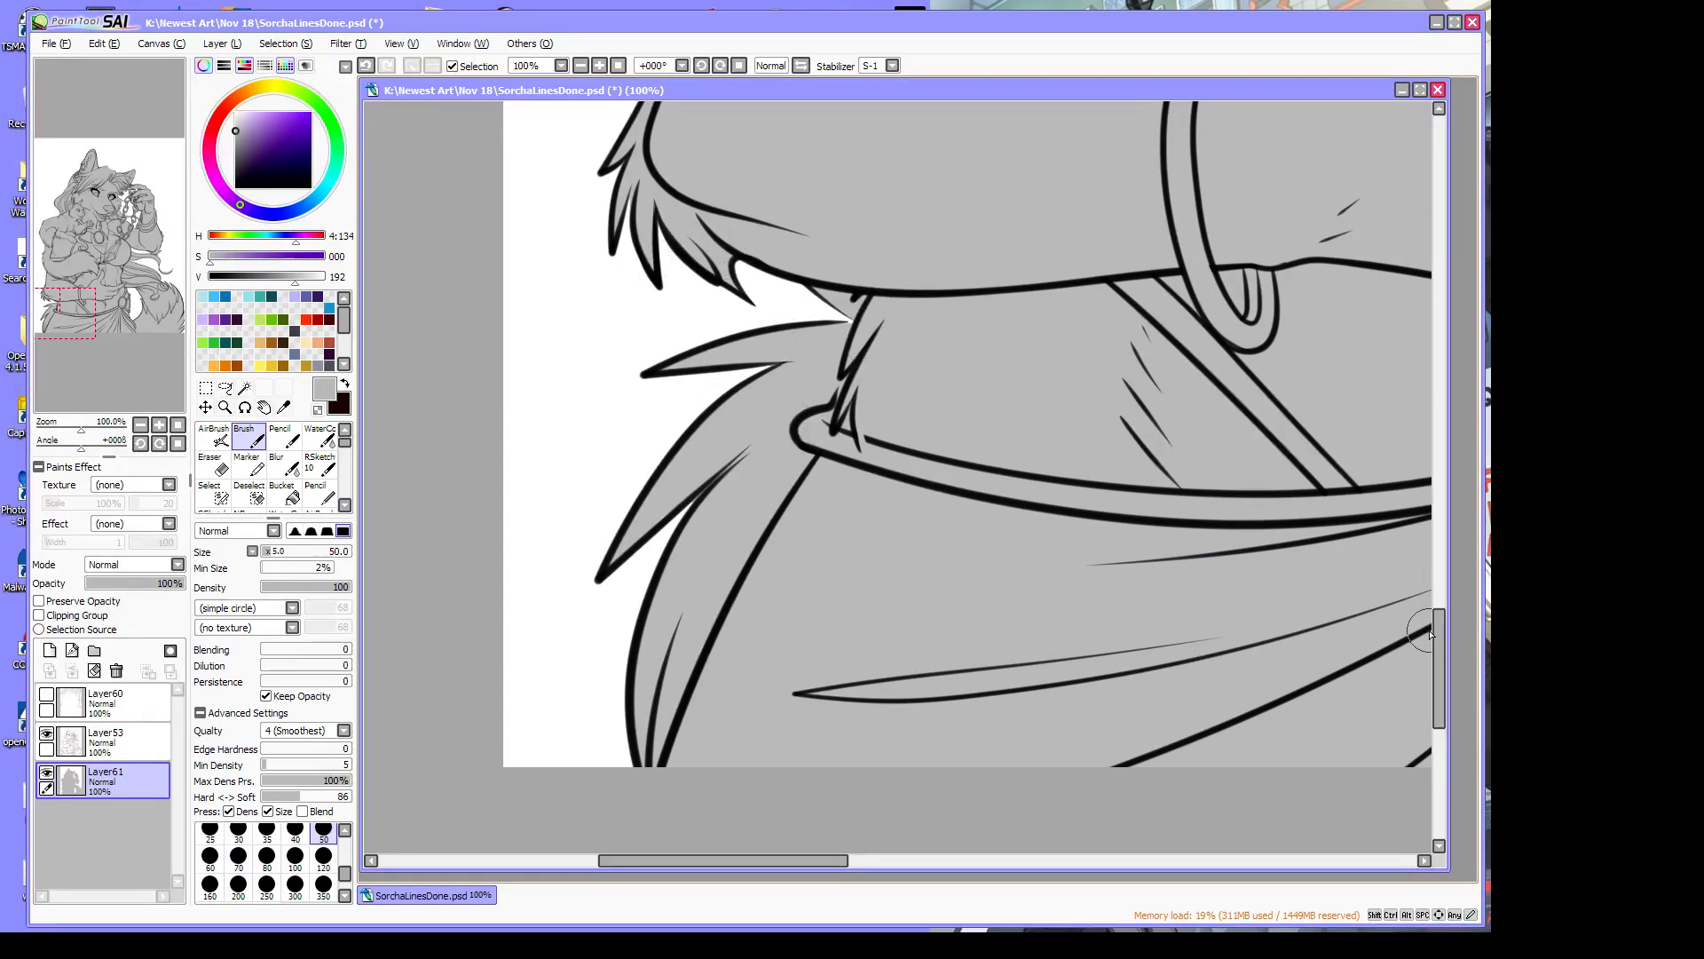
Scroll up to the torso and paint grey near the elbow fur
scroll(1445, 647, "up", 5)
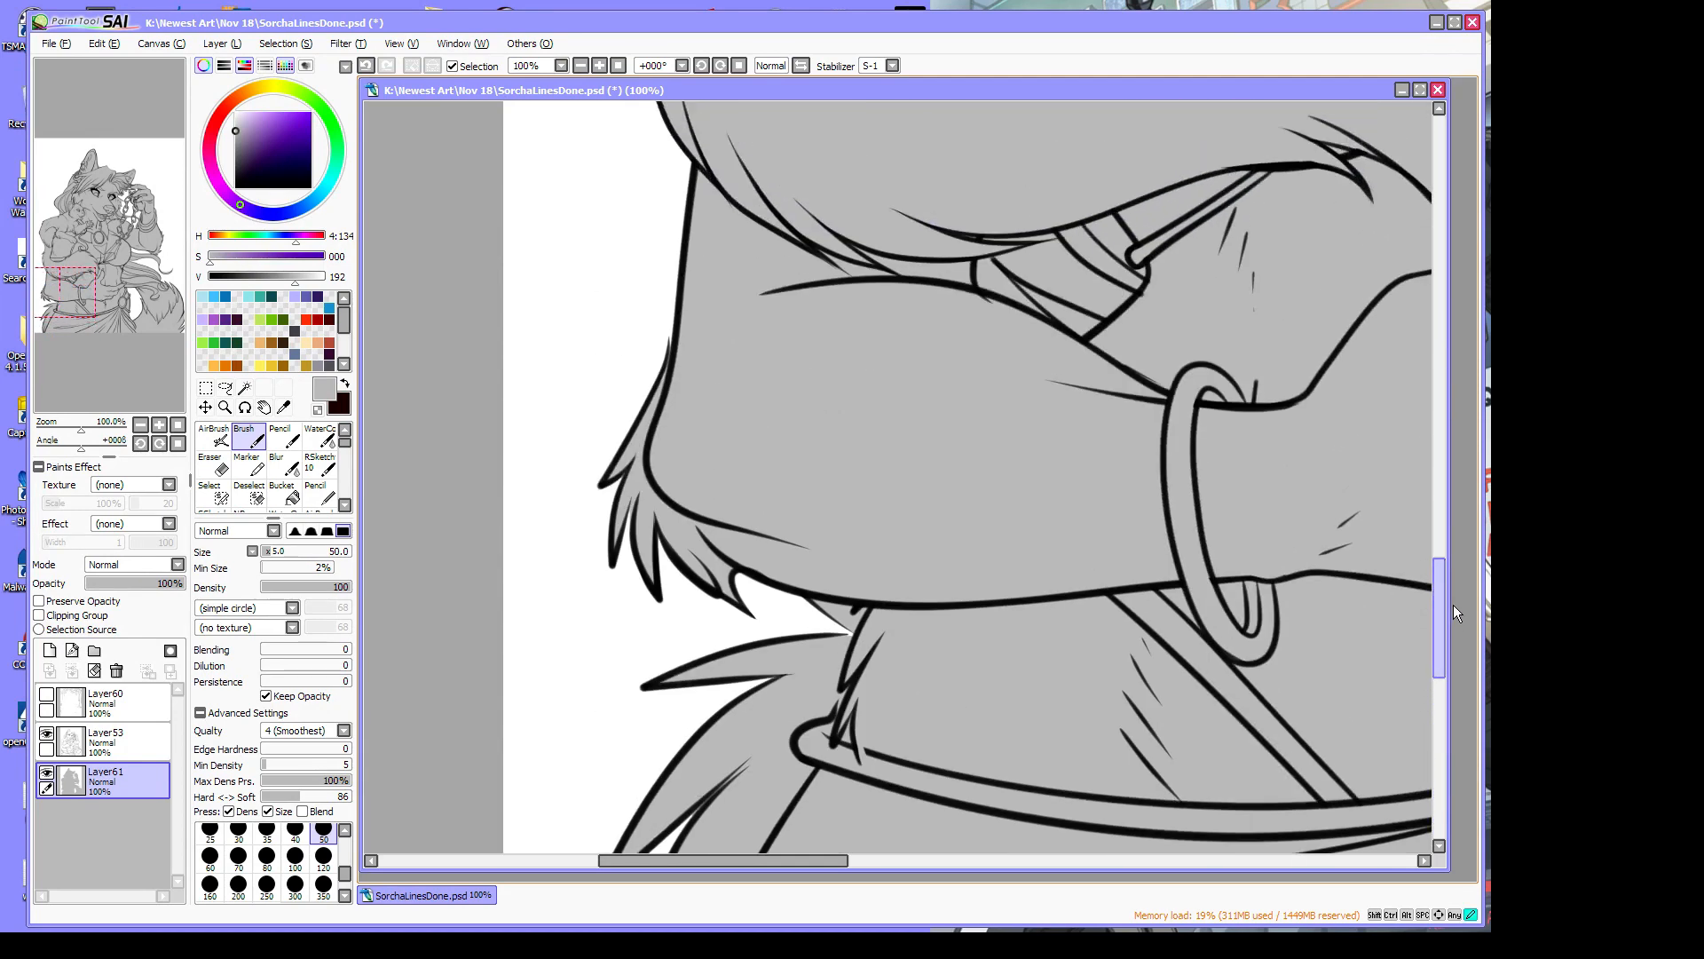
scroll(1454, 605, "up", 8)
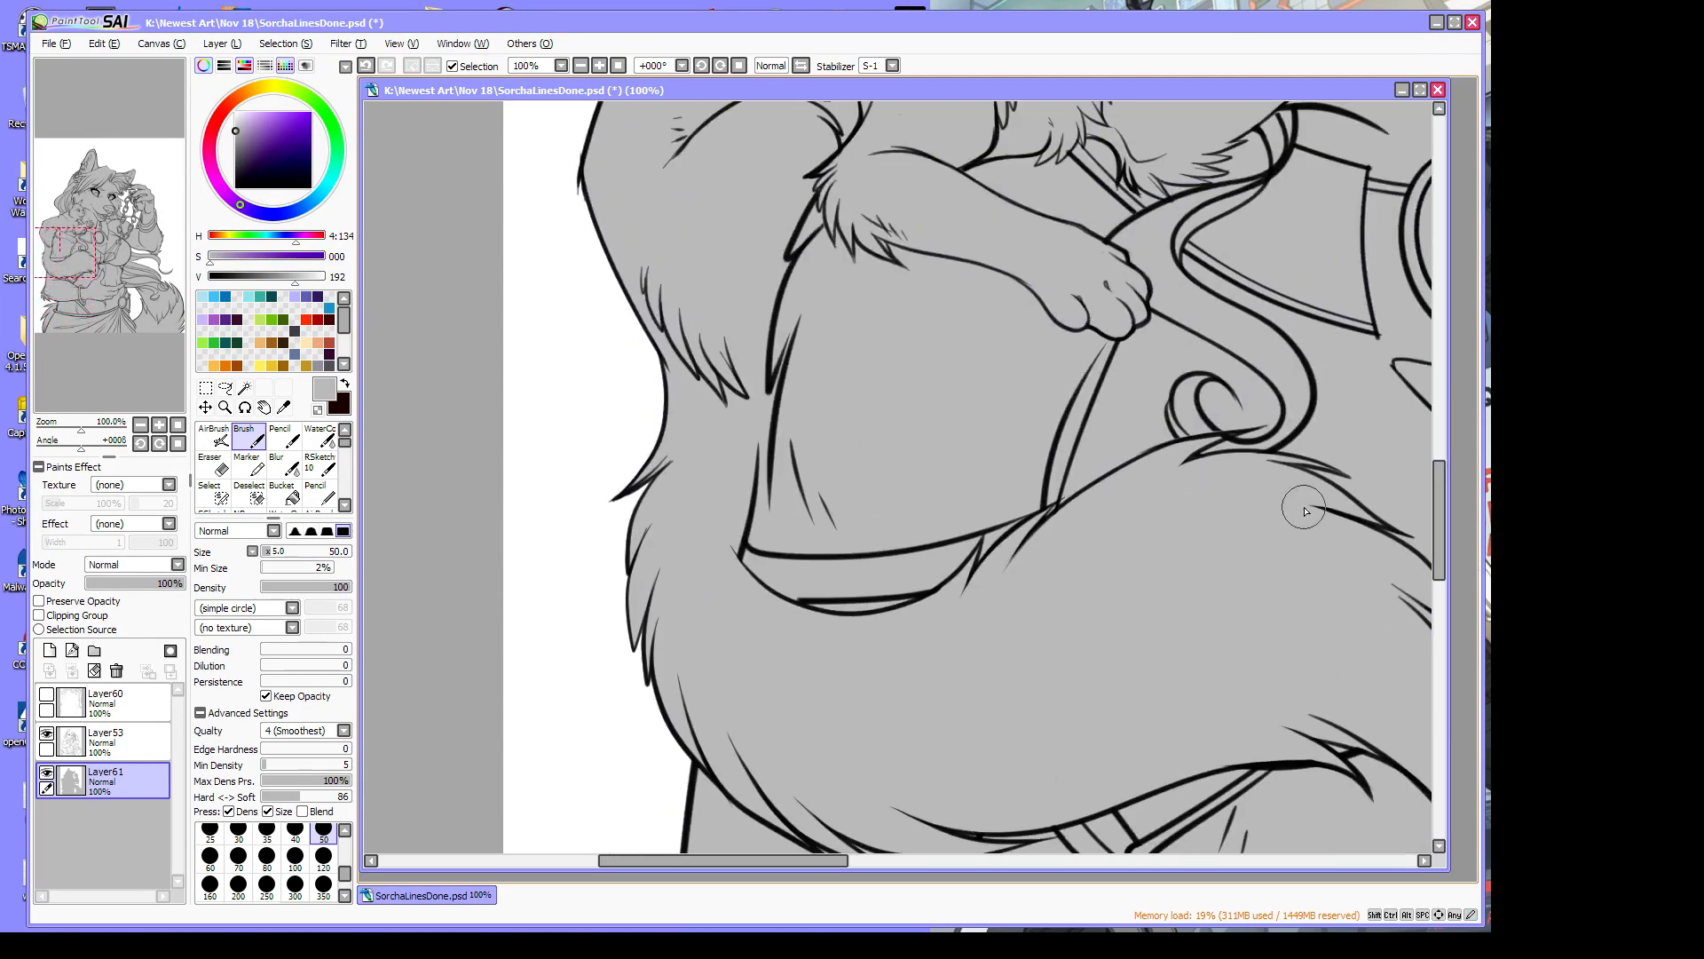
scroll(1454, 509, "up", 12)
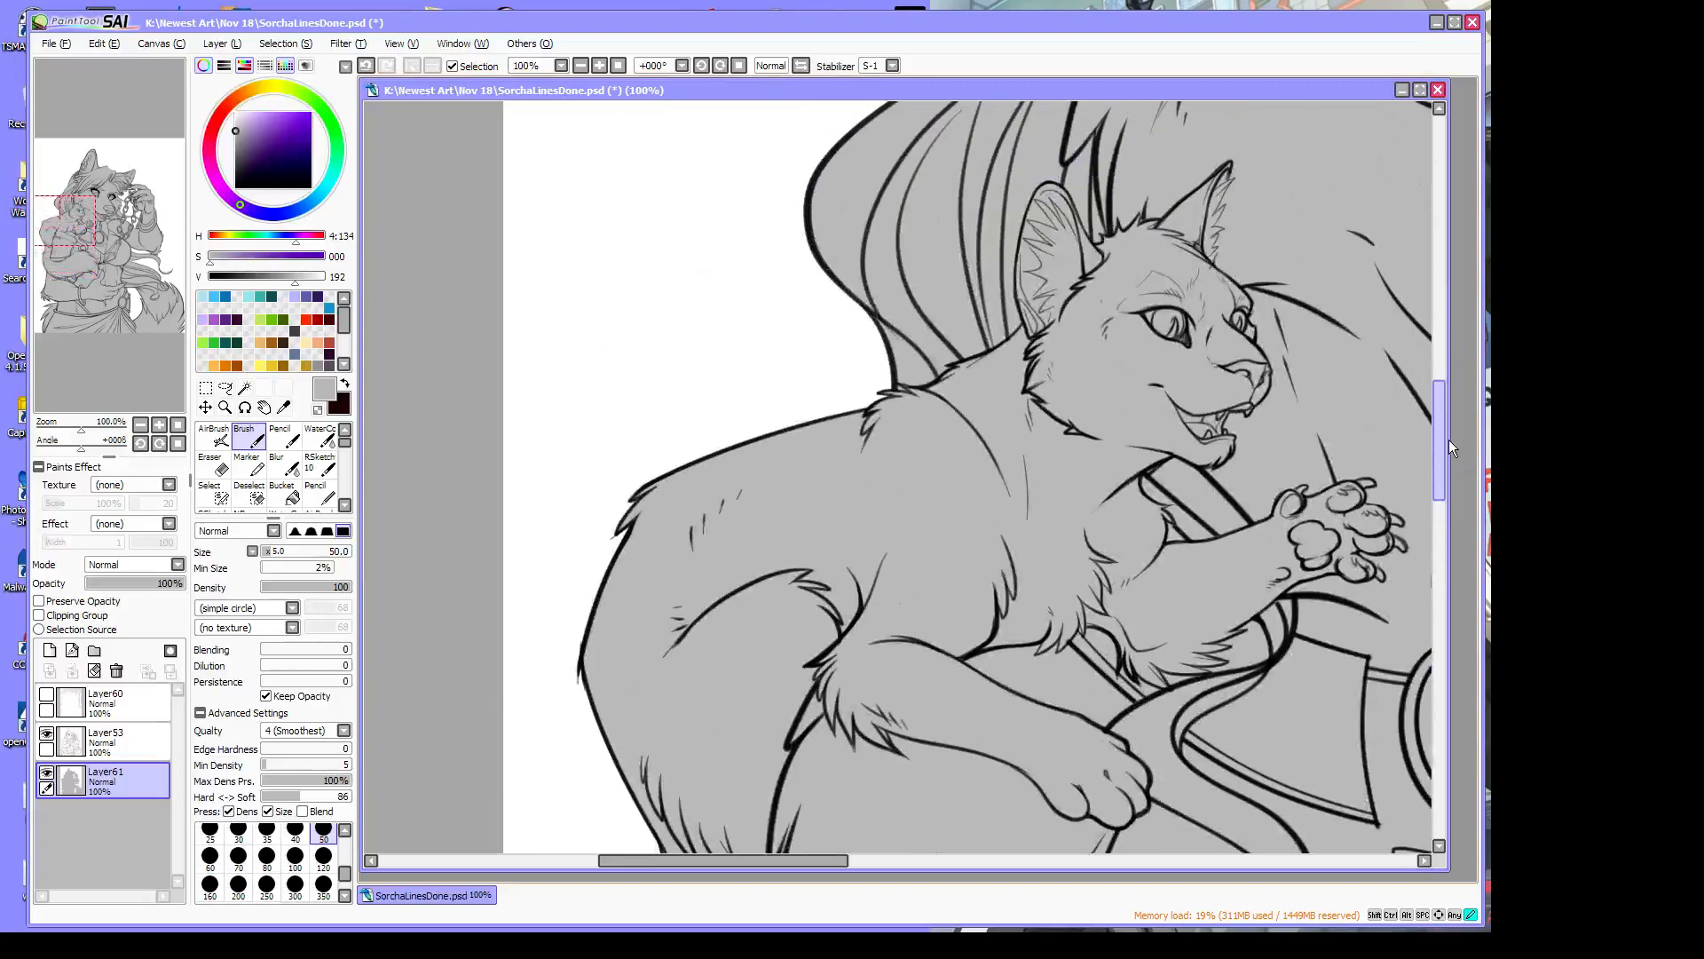
left_click_drag(793, 859, 904, 859)
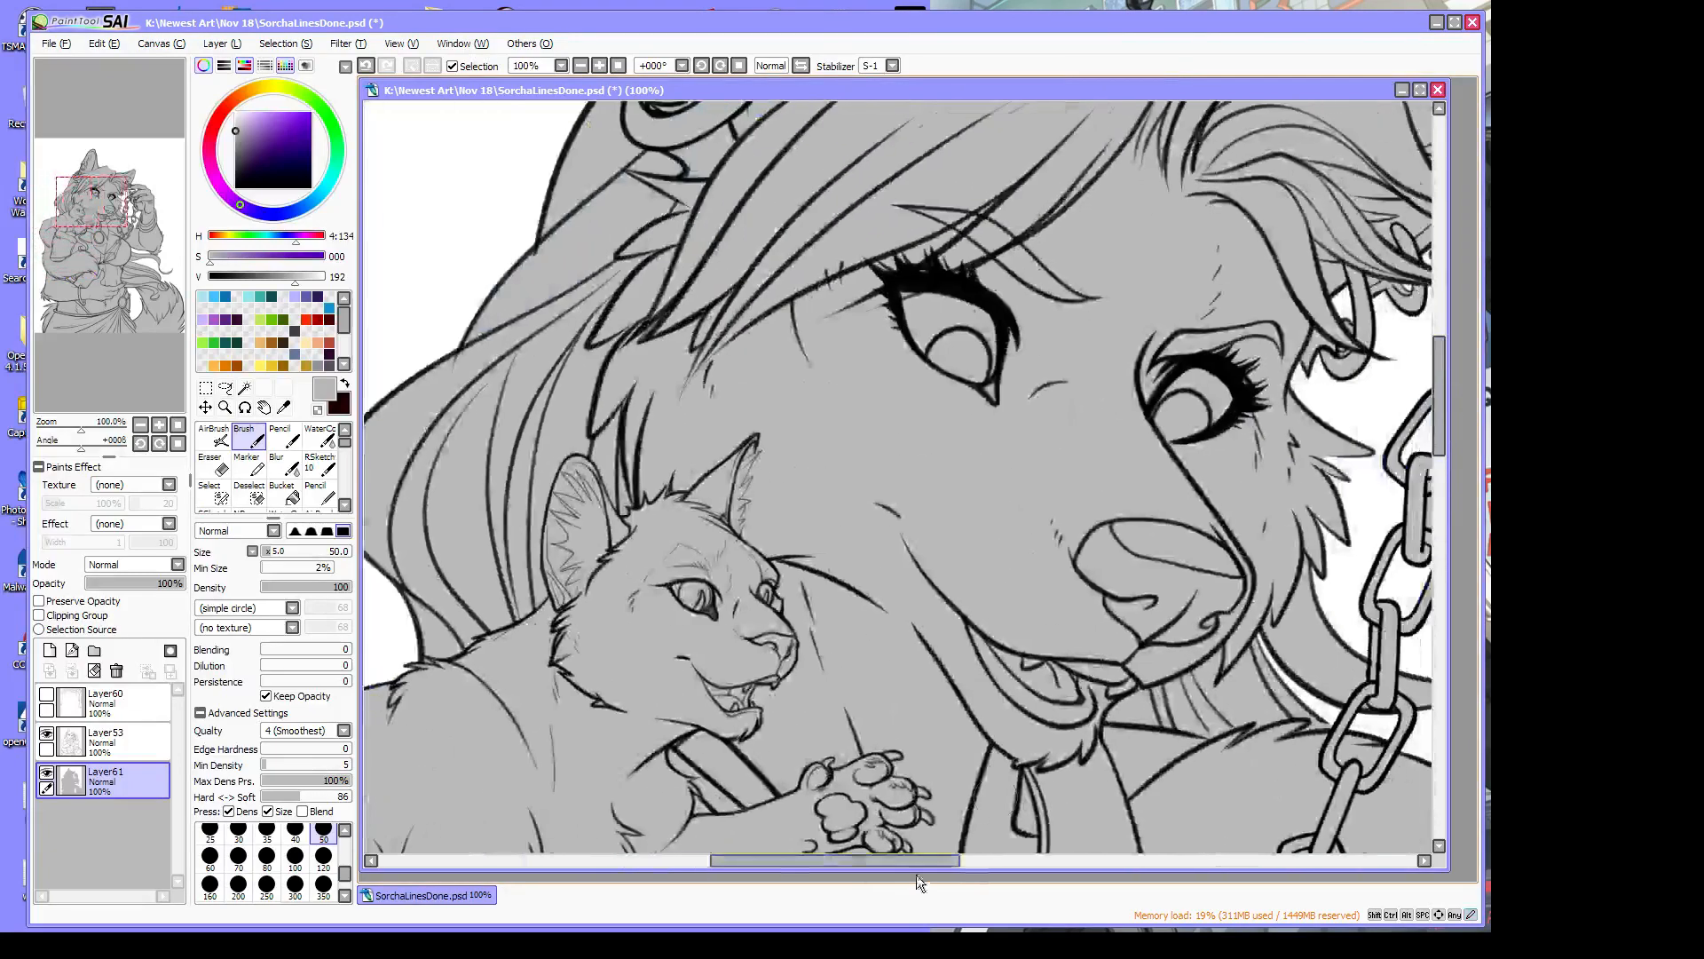
scroll(1447, 410, "up", 8)
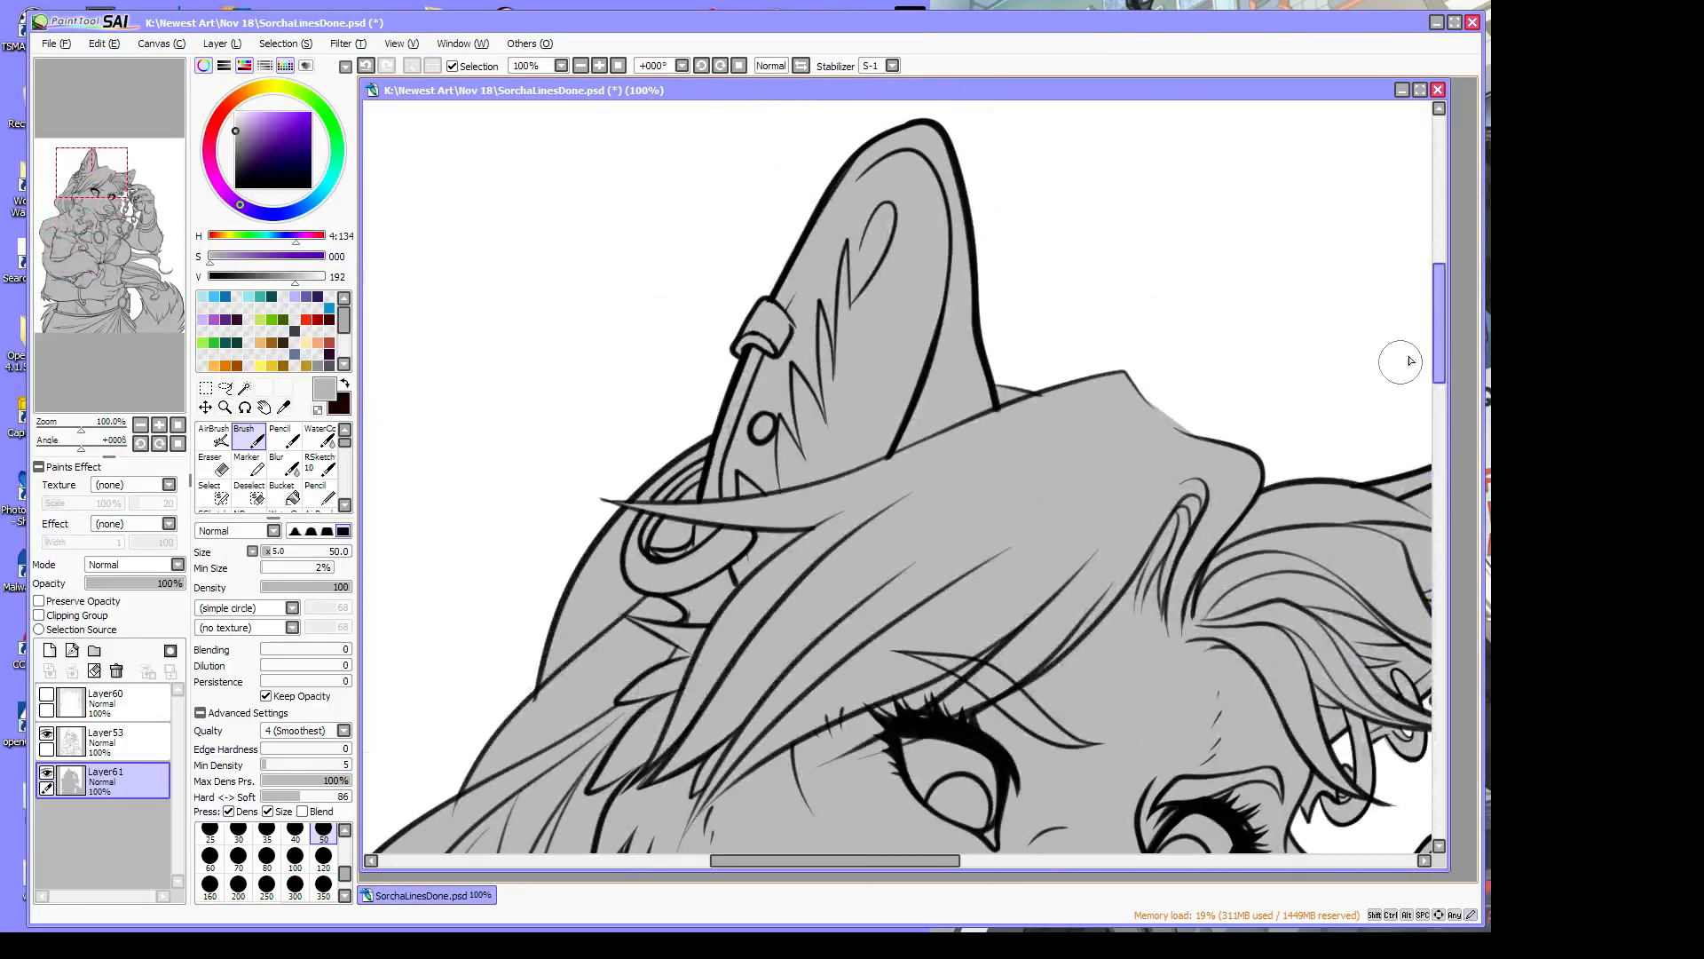
left_click_drag(843, 858, 968, 891)
left_click_drag(1440, 293, 1437, 448)
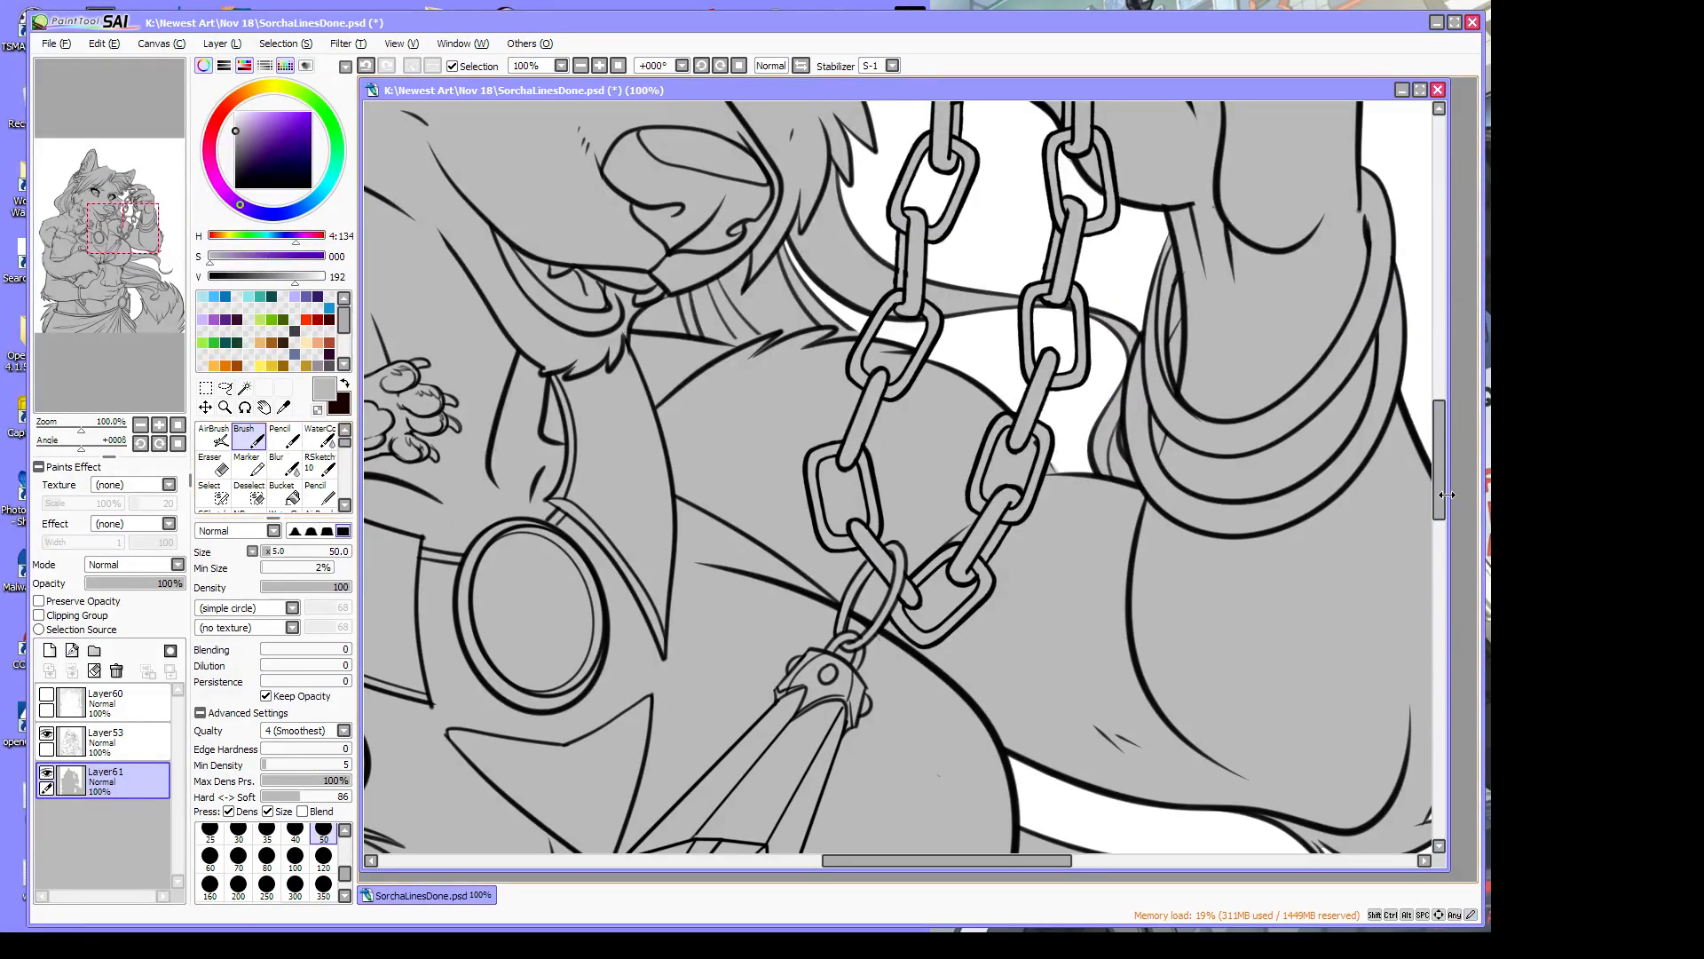
left_click_drag(1447, 495, 1462, 569)
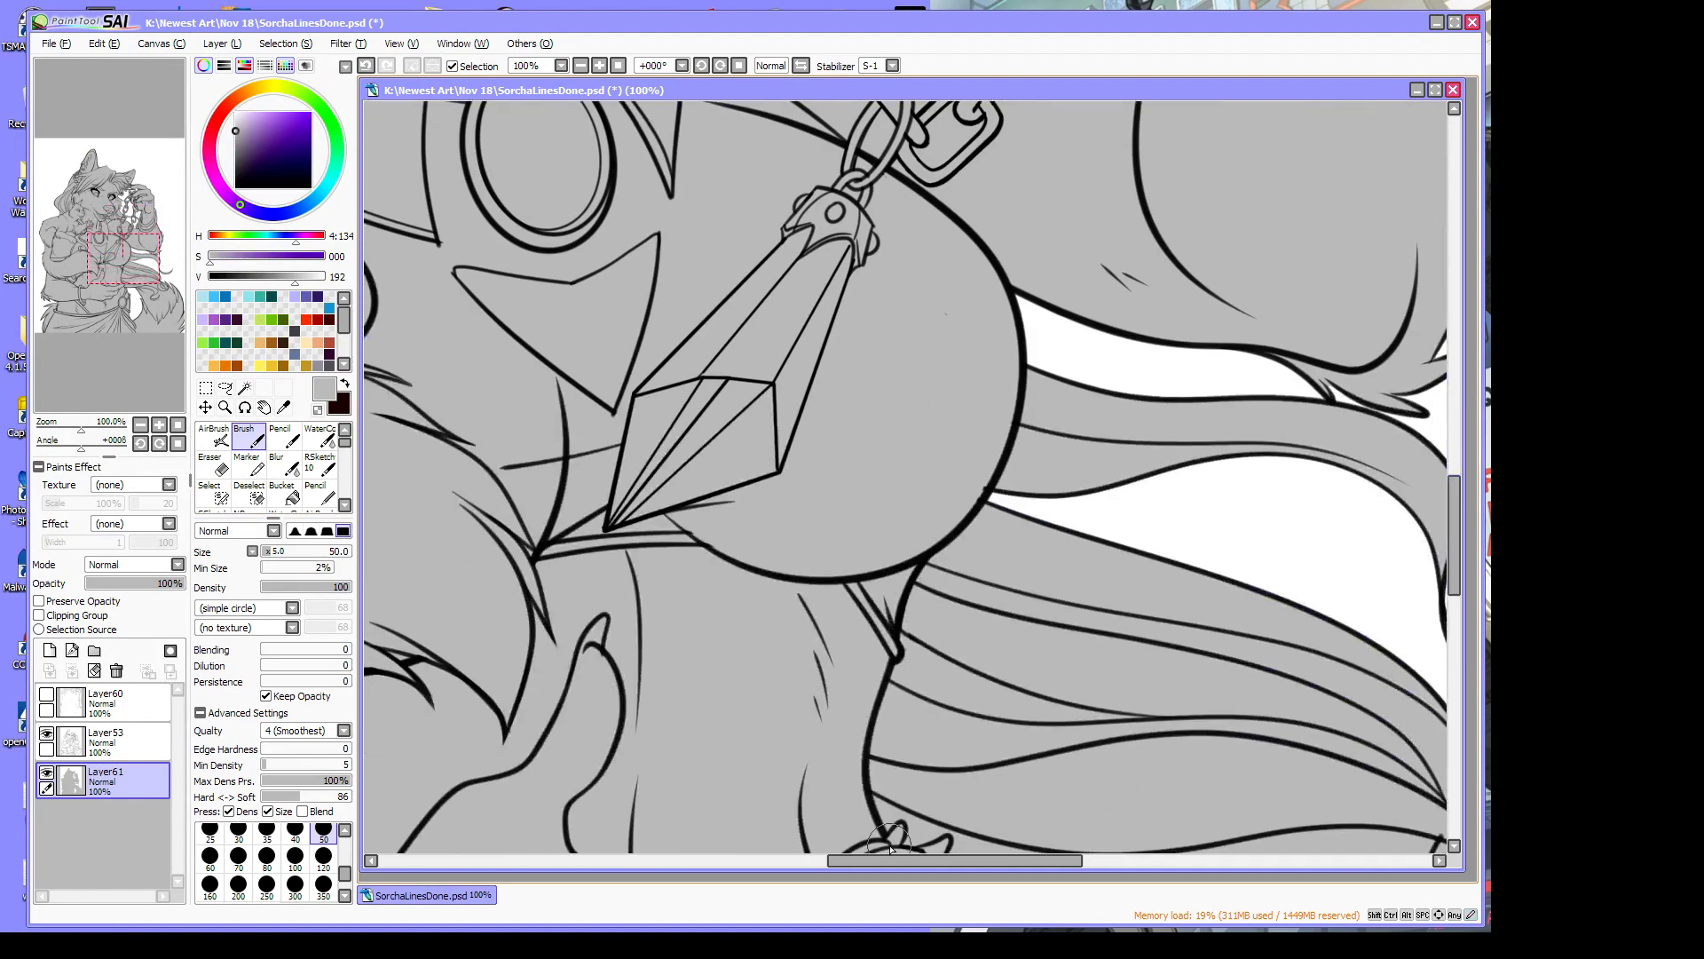
left_click_drag(890, 852, 979, 859)
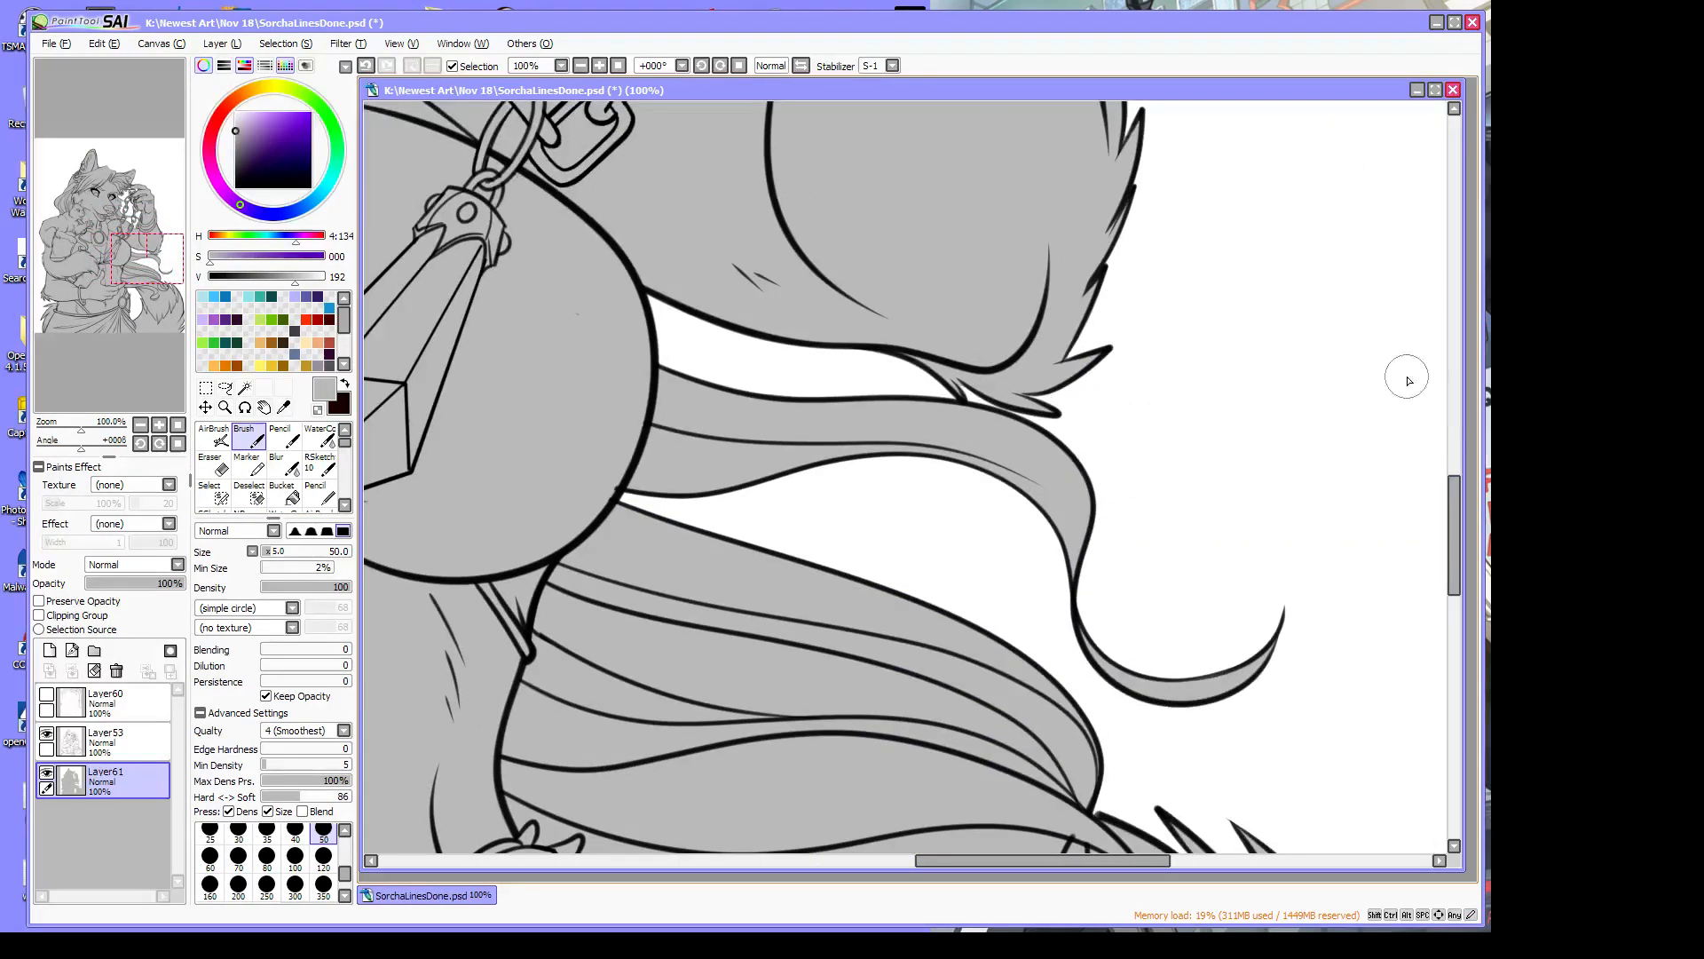
left_click_drag(1456, 526, 1457, 478)
left_click_drag(1092, 330, 1106, 339)
Switch to transparent colour and zoom out to about 34% to frame ears to belt
left_click(317, 410)
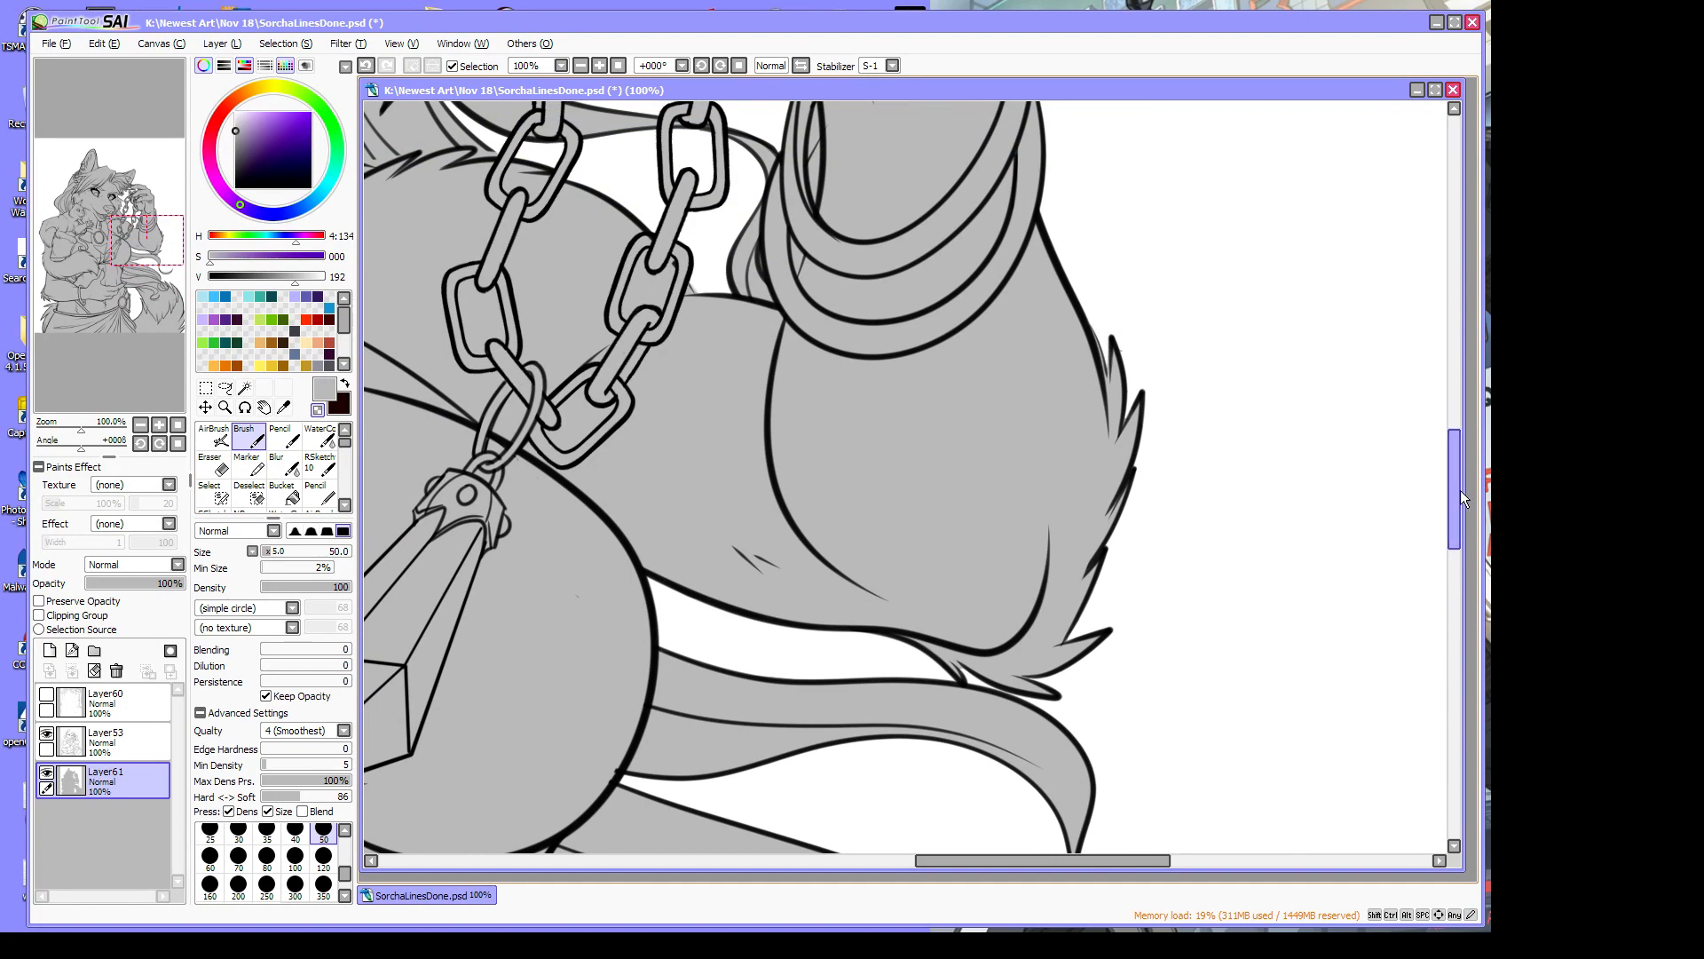
left_click_drag(1456, 499, 1465, 685)
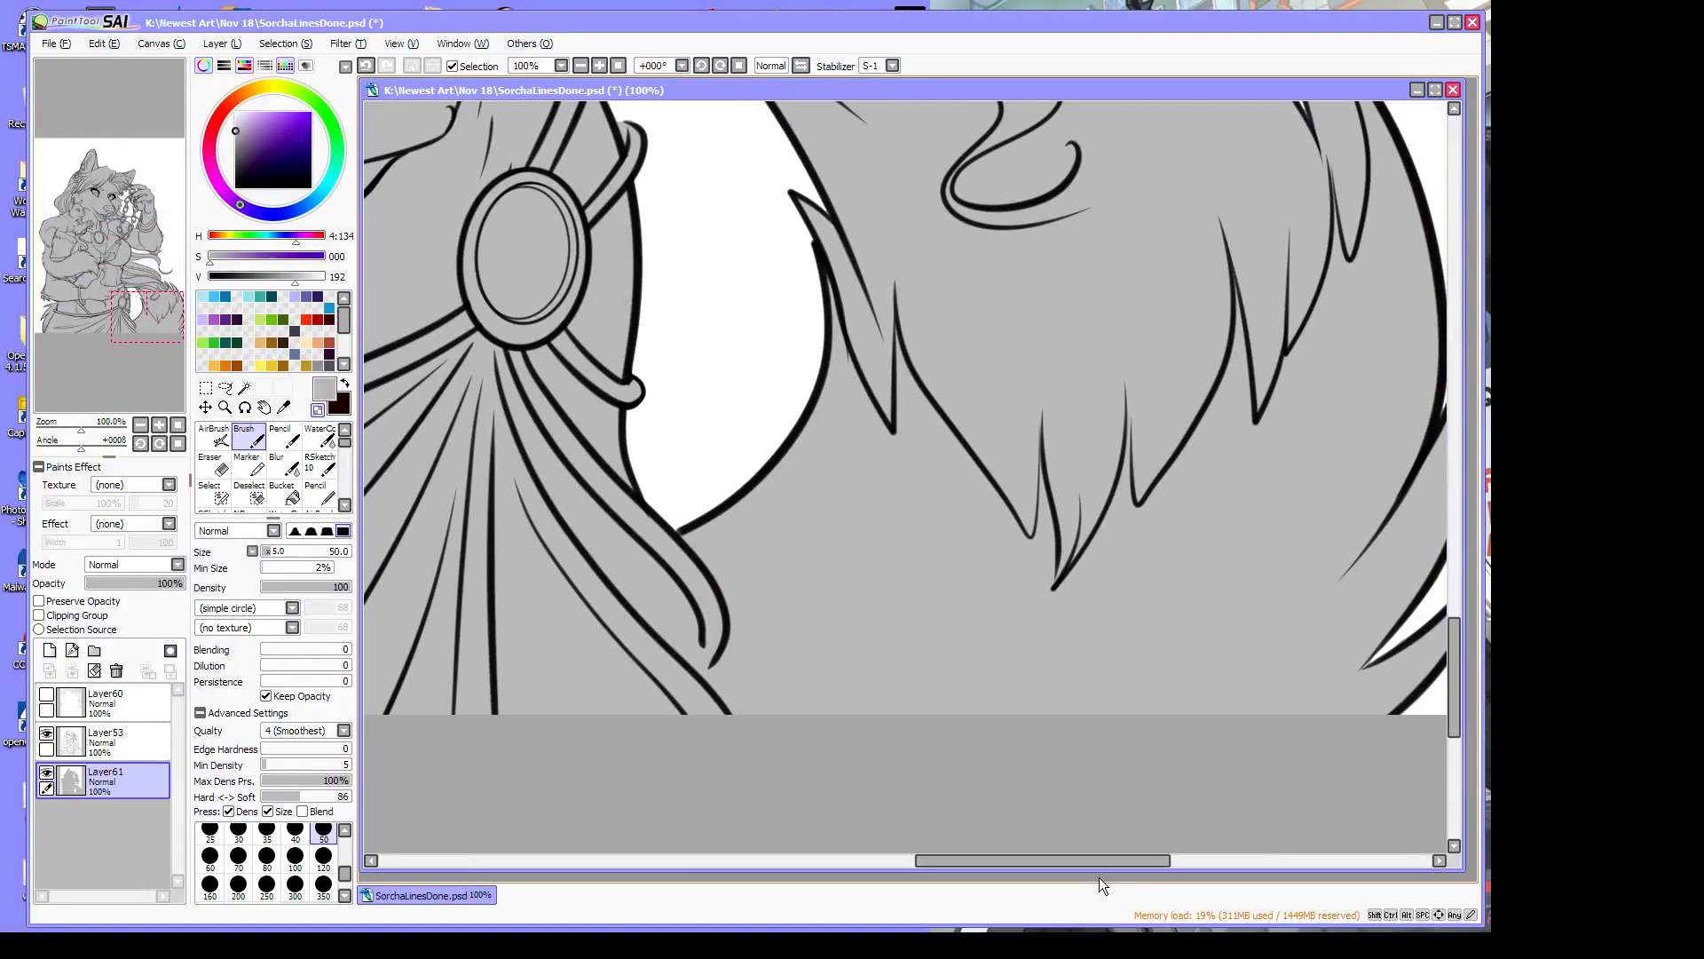
left_click_drag(1099, 865, 874, 913)
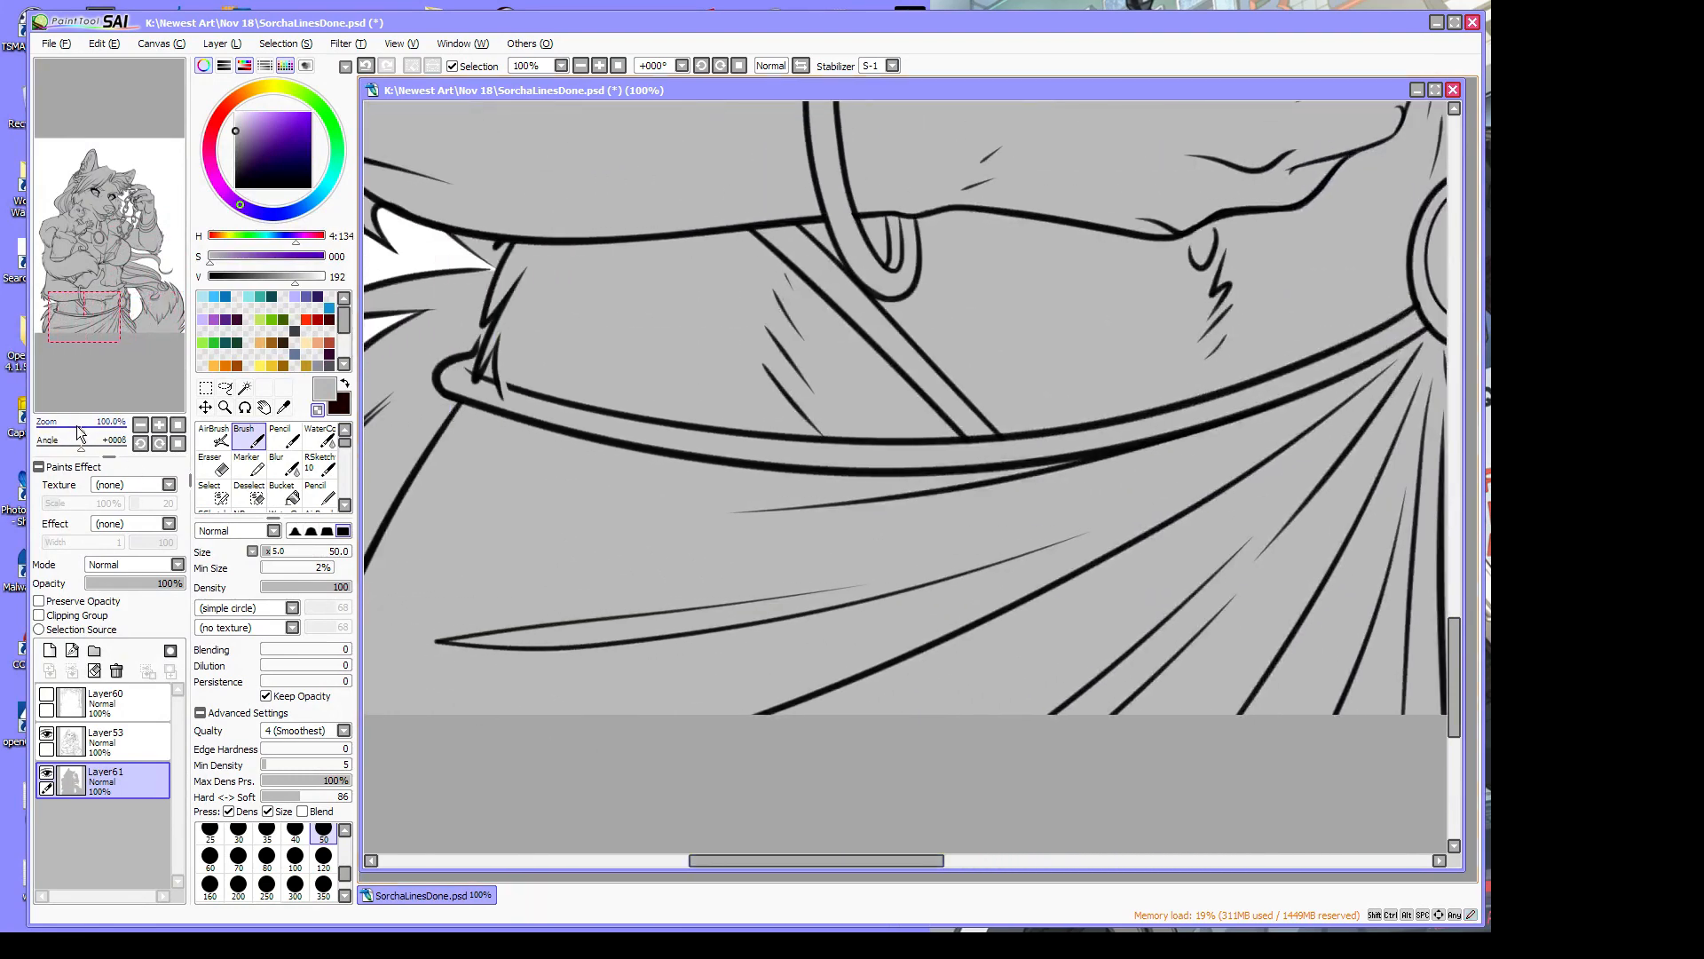
left_click_drag(78, 433, 64, 432)
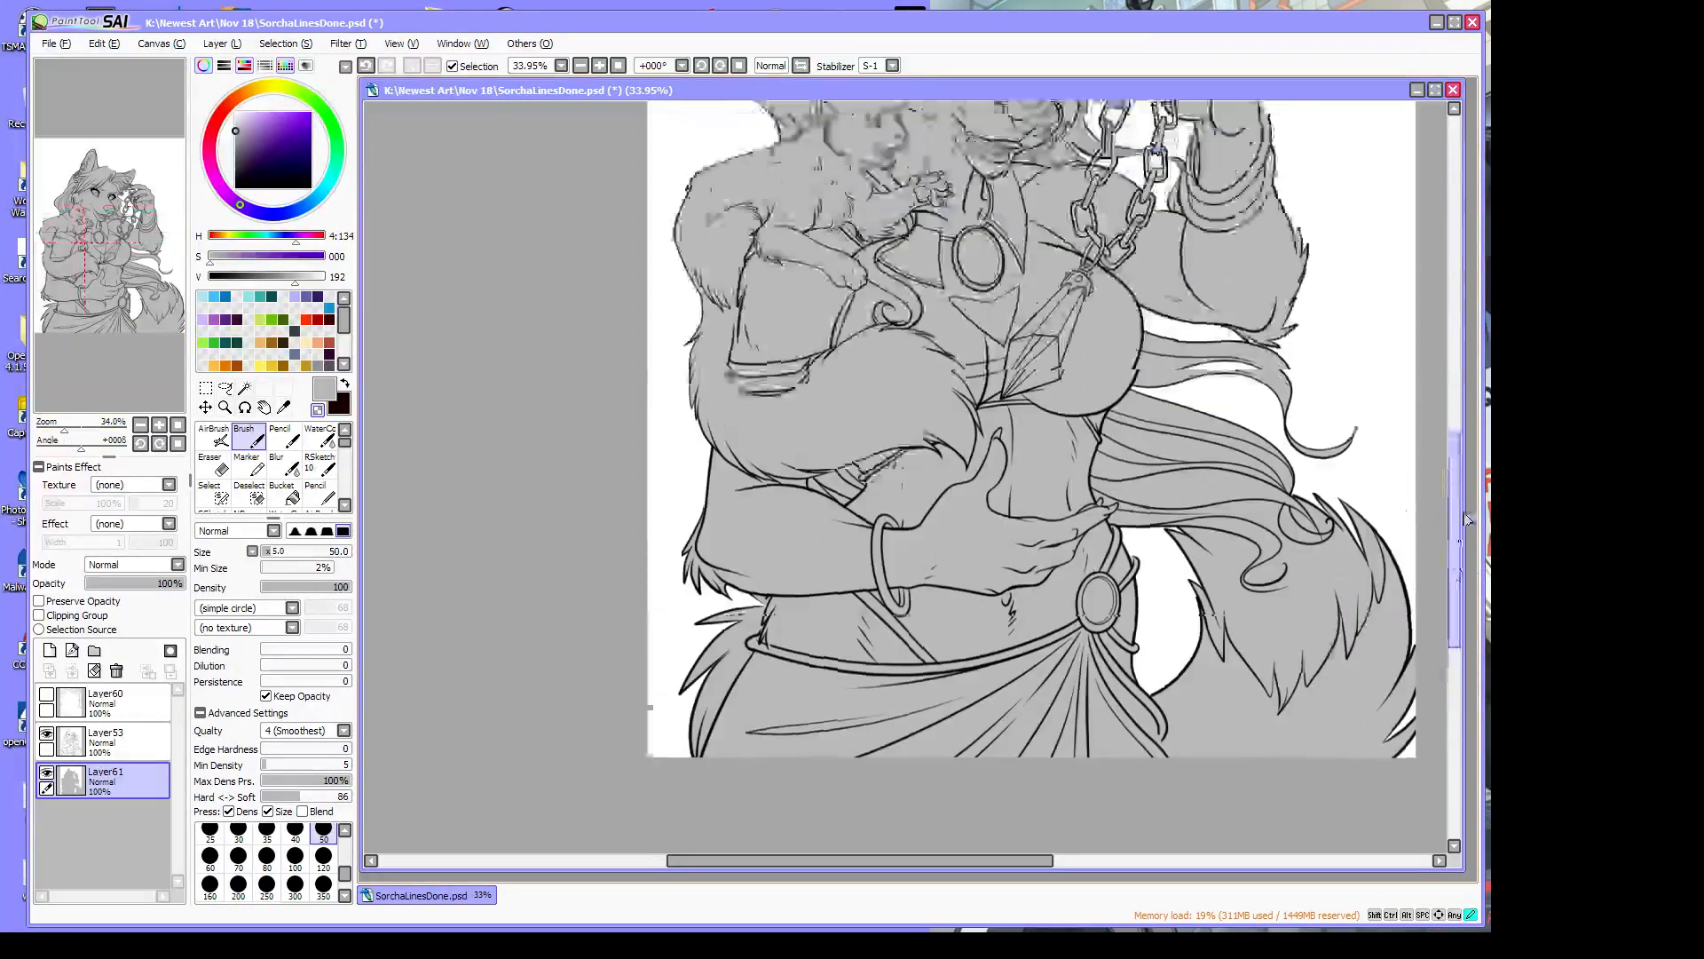
left_click_drag(1462, 513, 1472, 447)
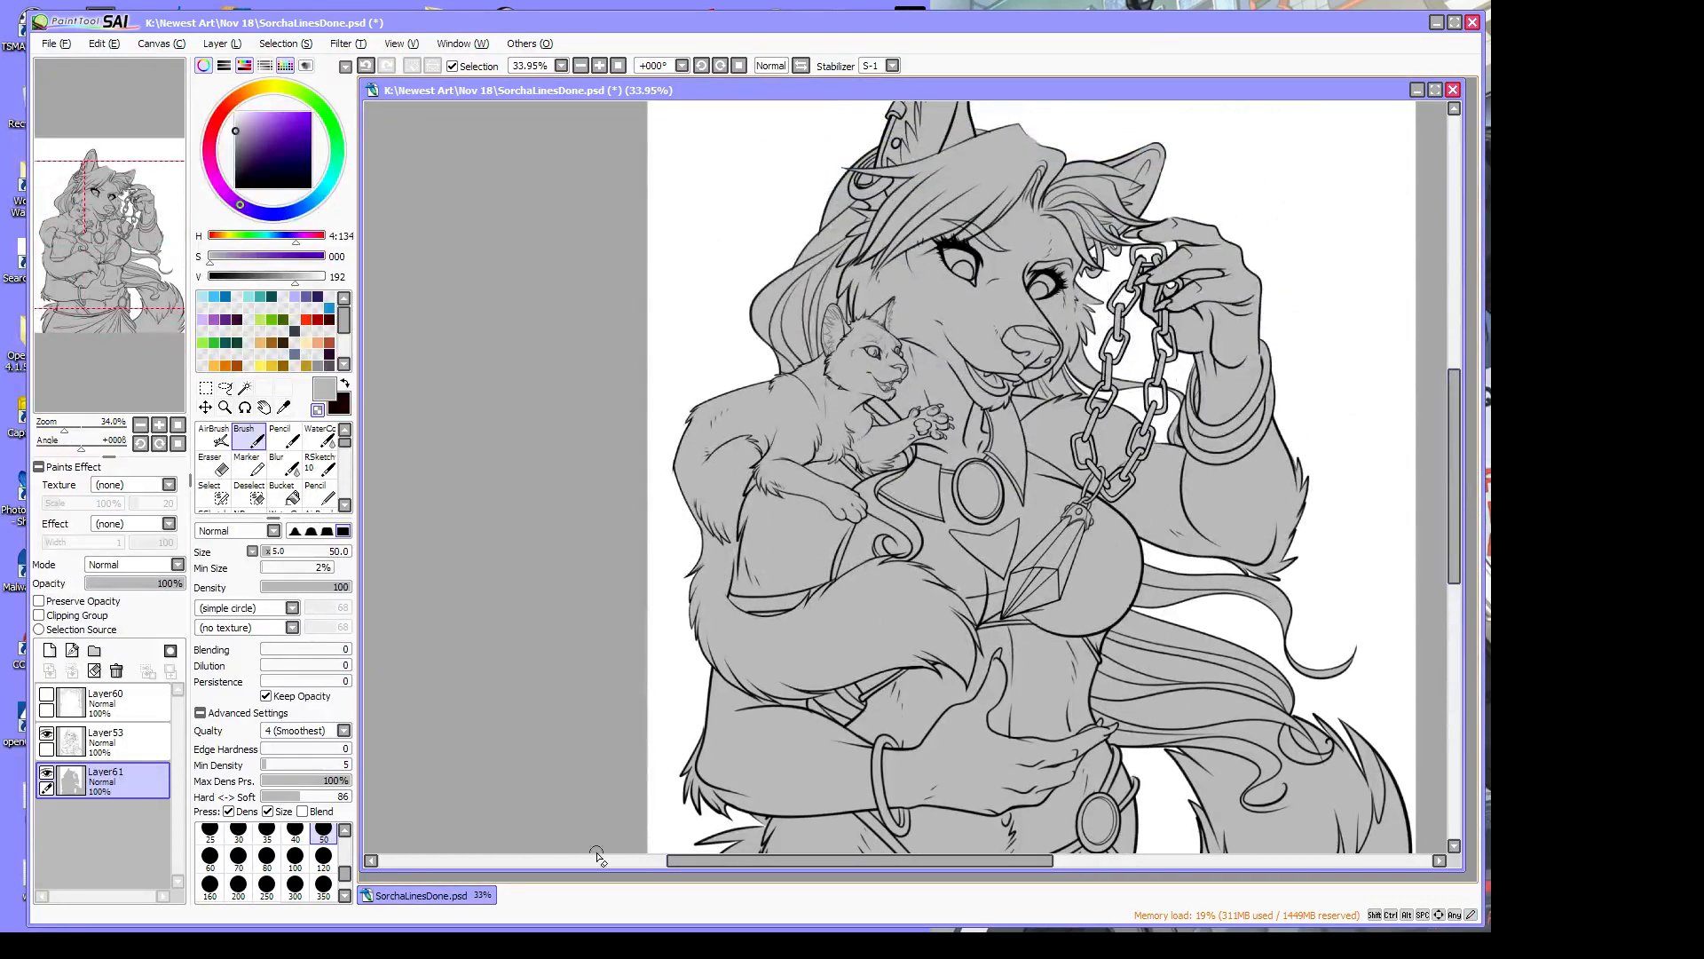
left_click_drag(806, 861, 861, 870)
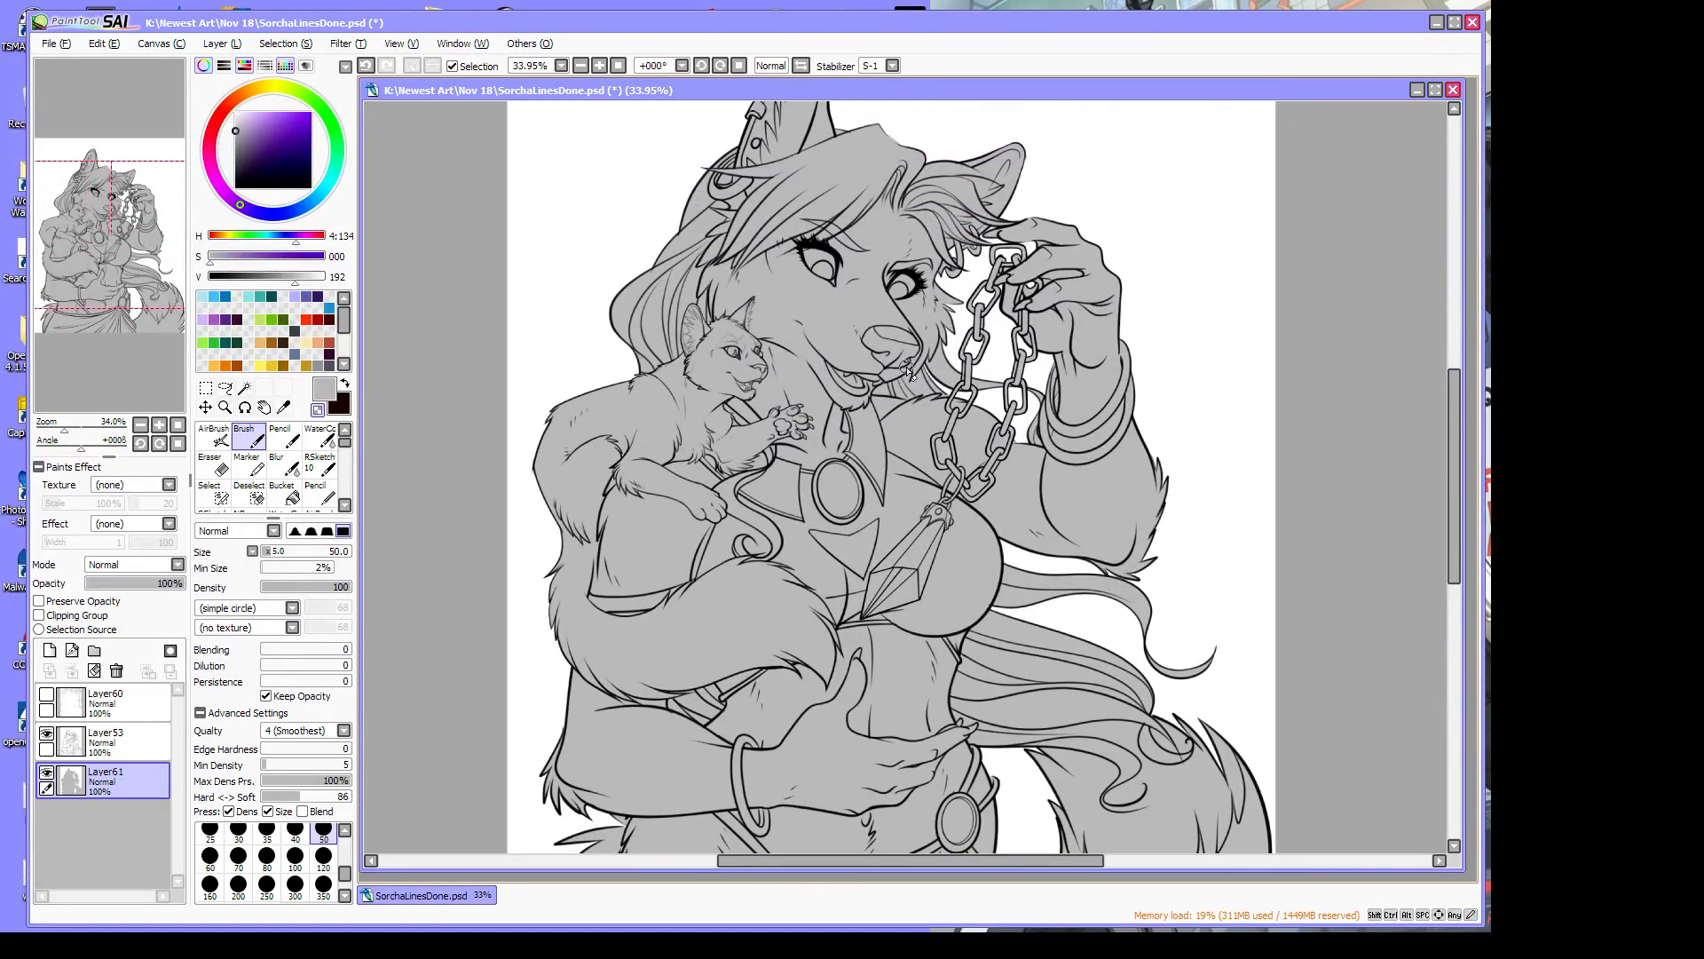
Add a new layer clipped to the grey base and choose fully saturated red
left_click(50, 651)
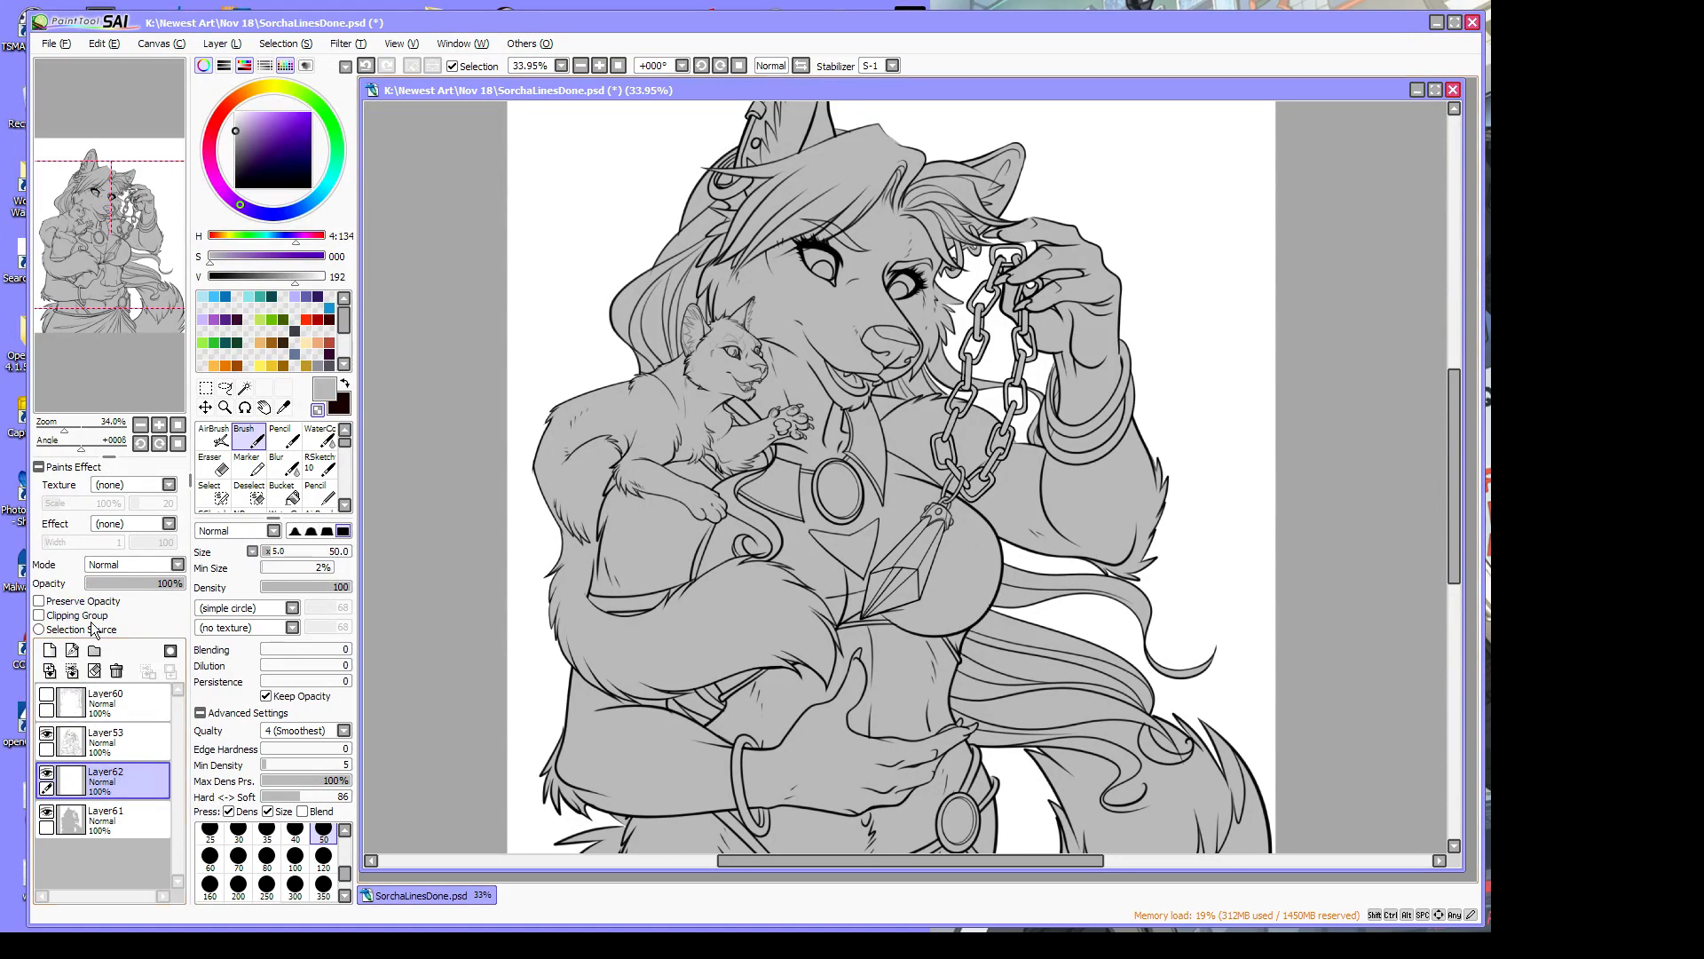
left_click(41, 616)
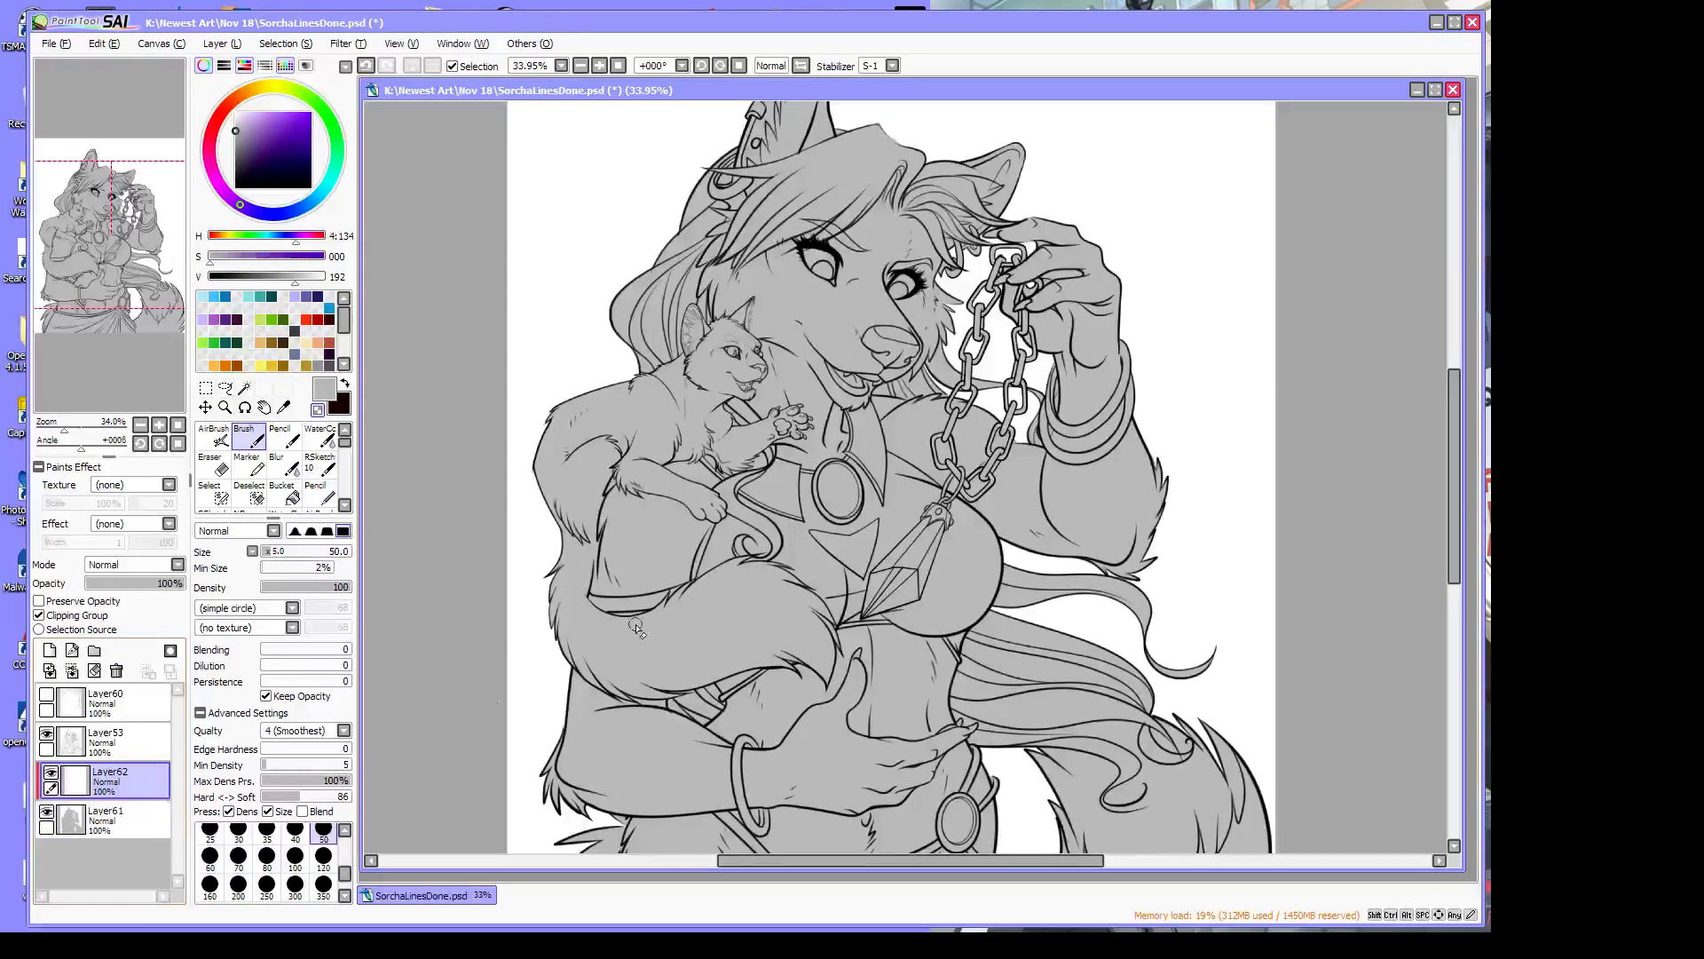
left_click(283, 408)
left_click(317, 411)
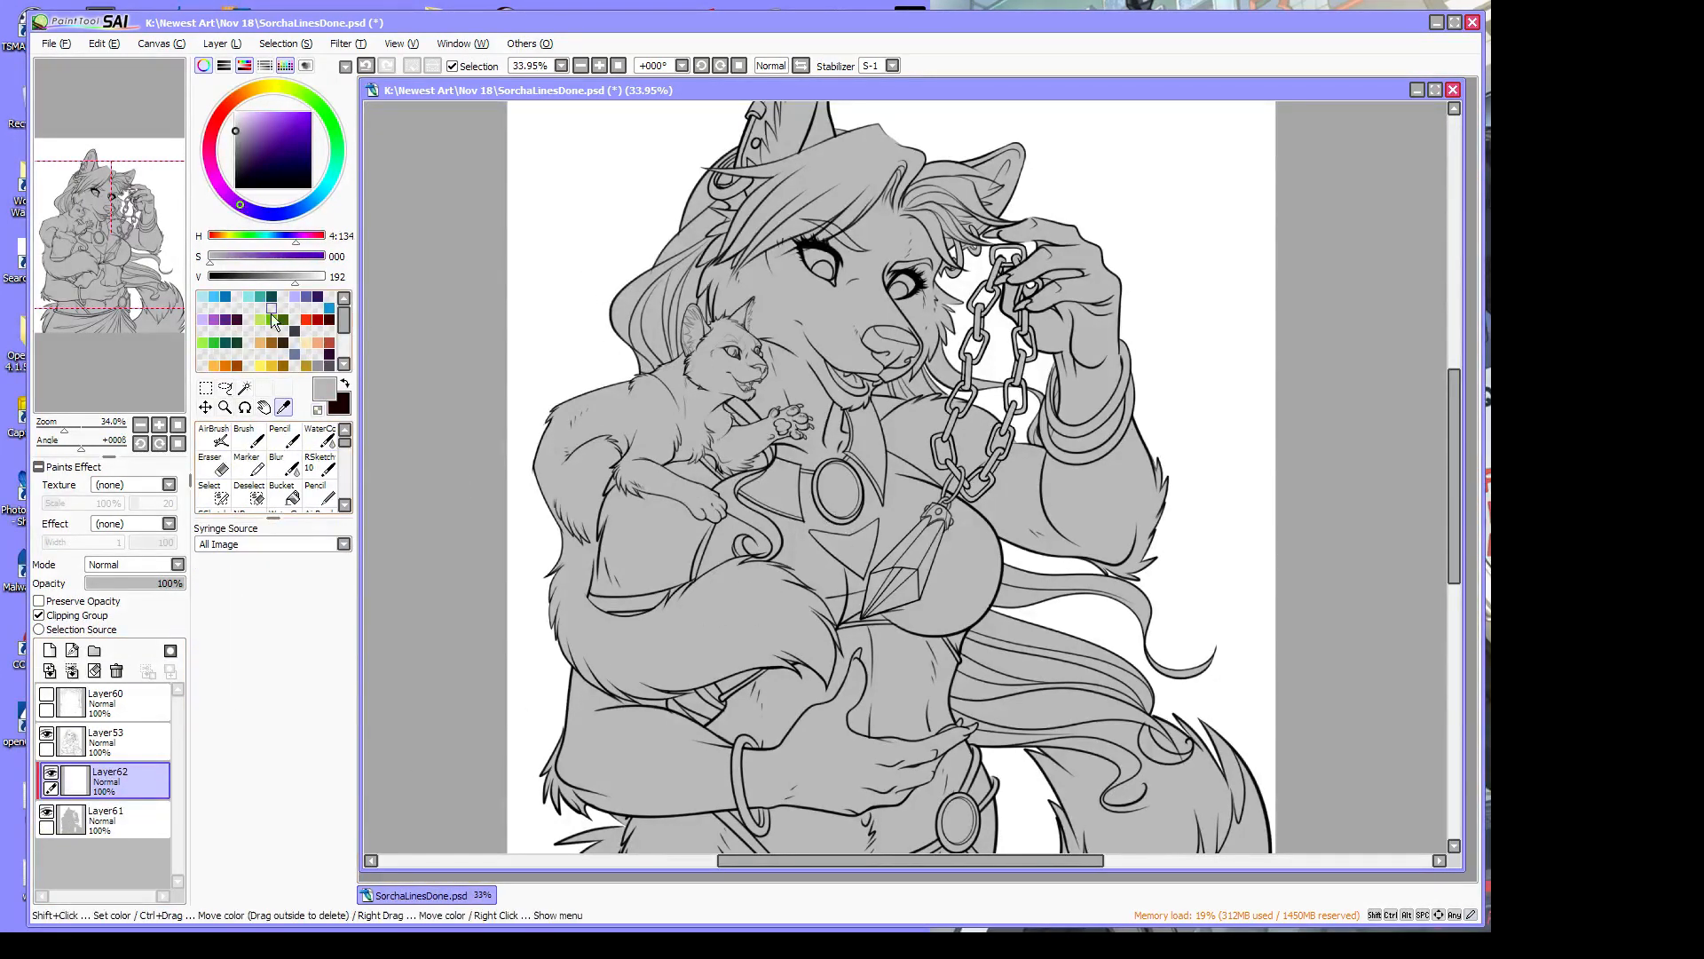
left_click(216, 121)
left_click_drag(268, 141, 311, 113)
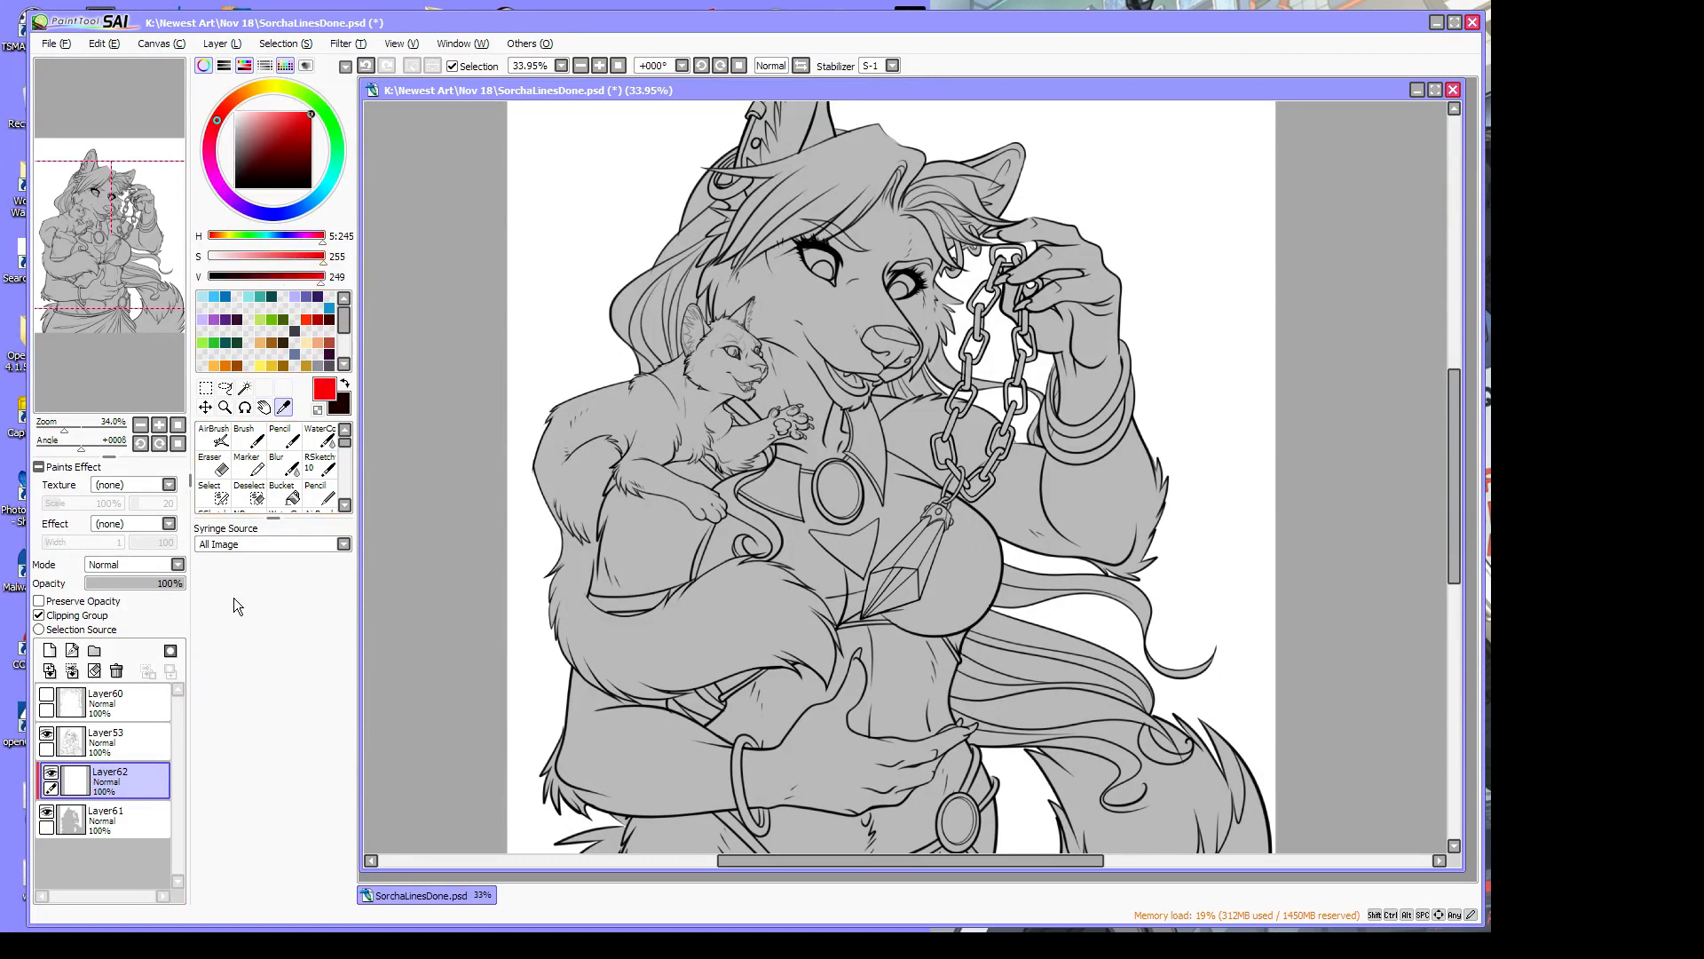
Set the brush size to 120, paint a red test stroke, then undo it
left_click(244, 435)
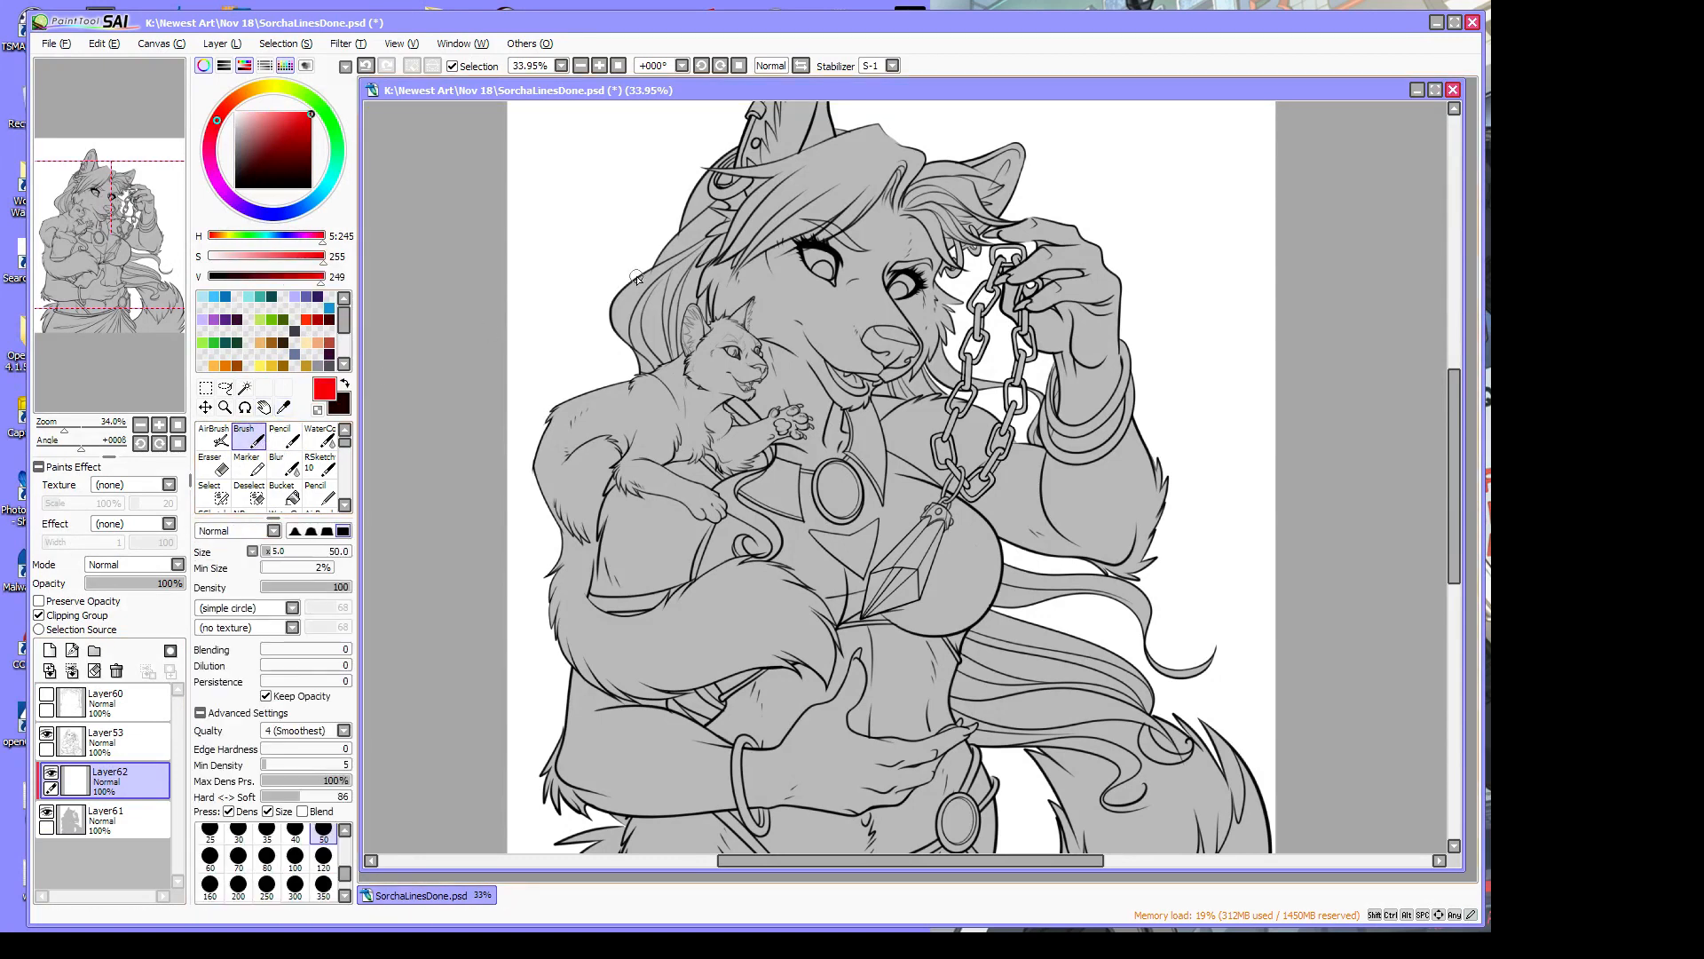
left_click(322, 860)
left_click_drag(672, 239, 847, 466)
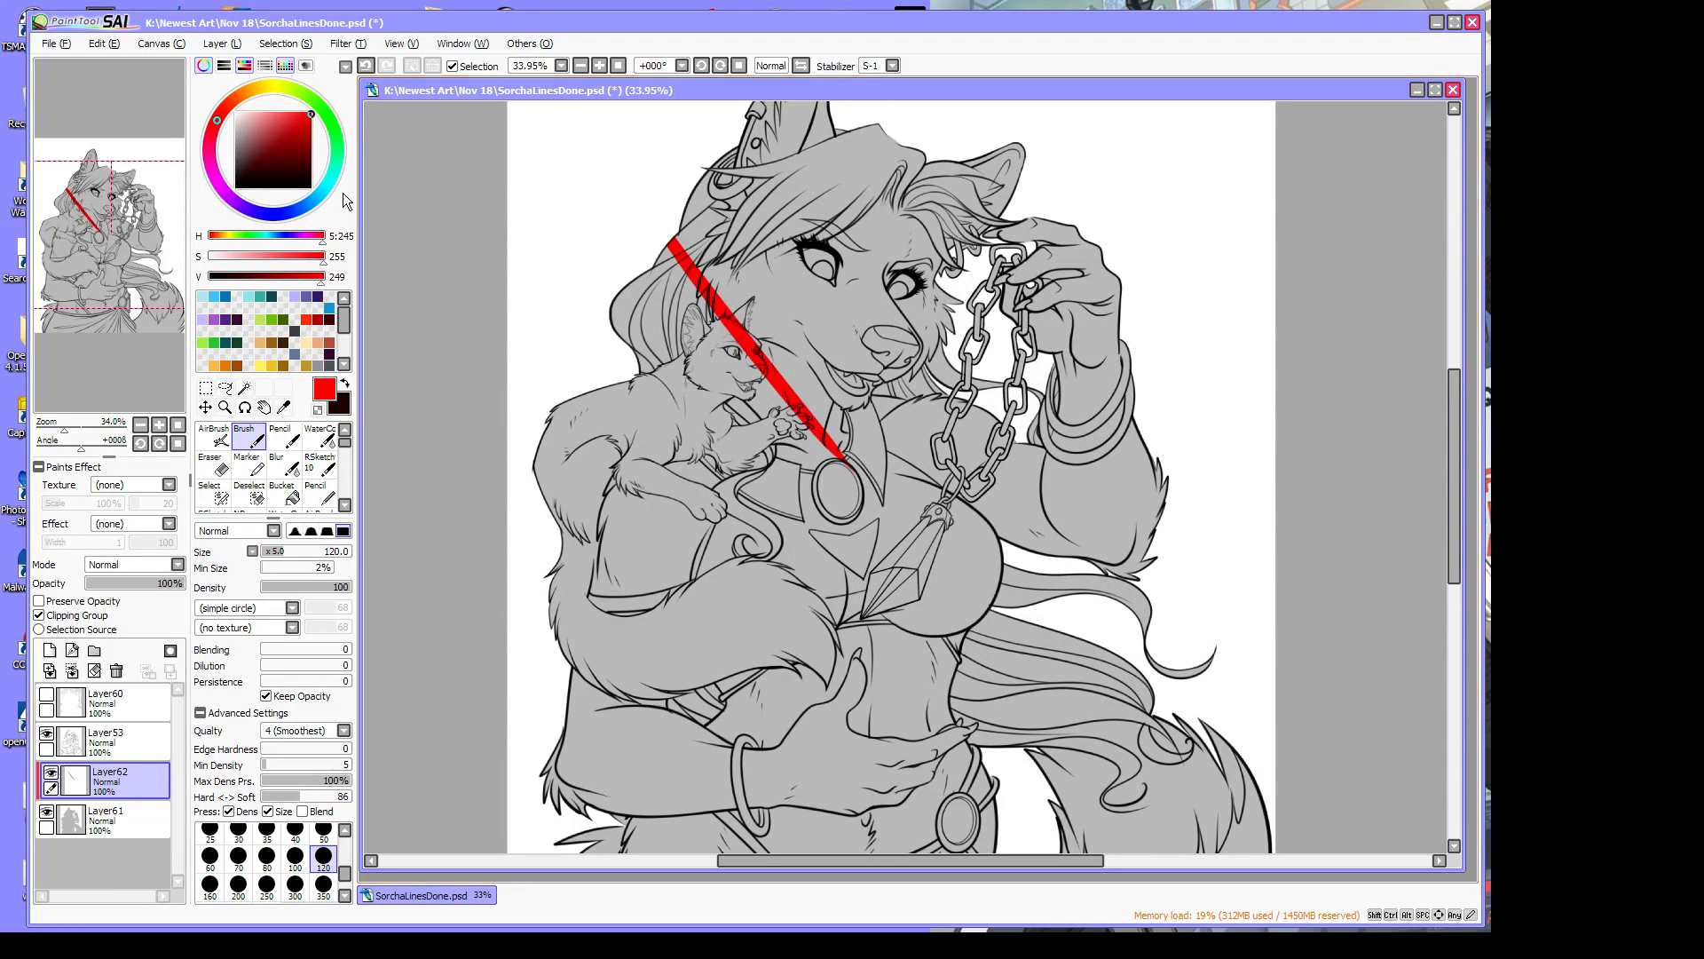
left_click(105, 43)
left_click(134, 68)
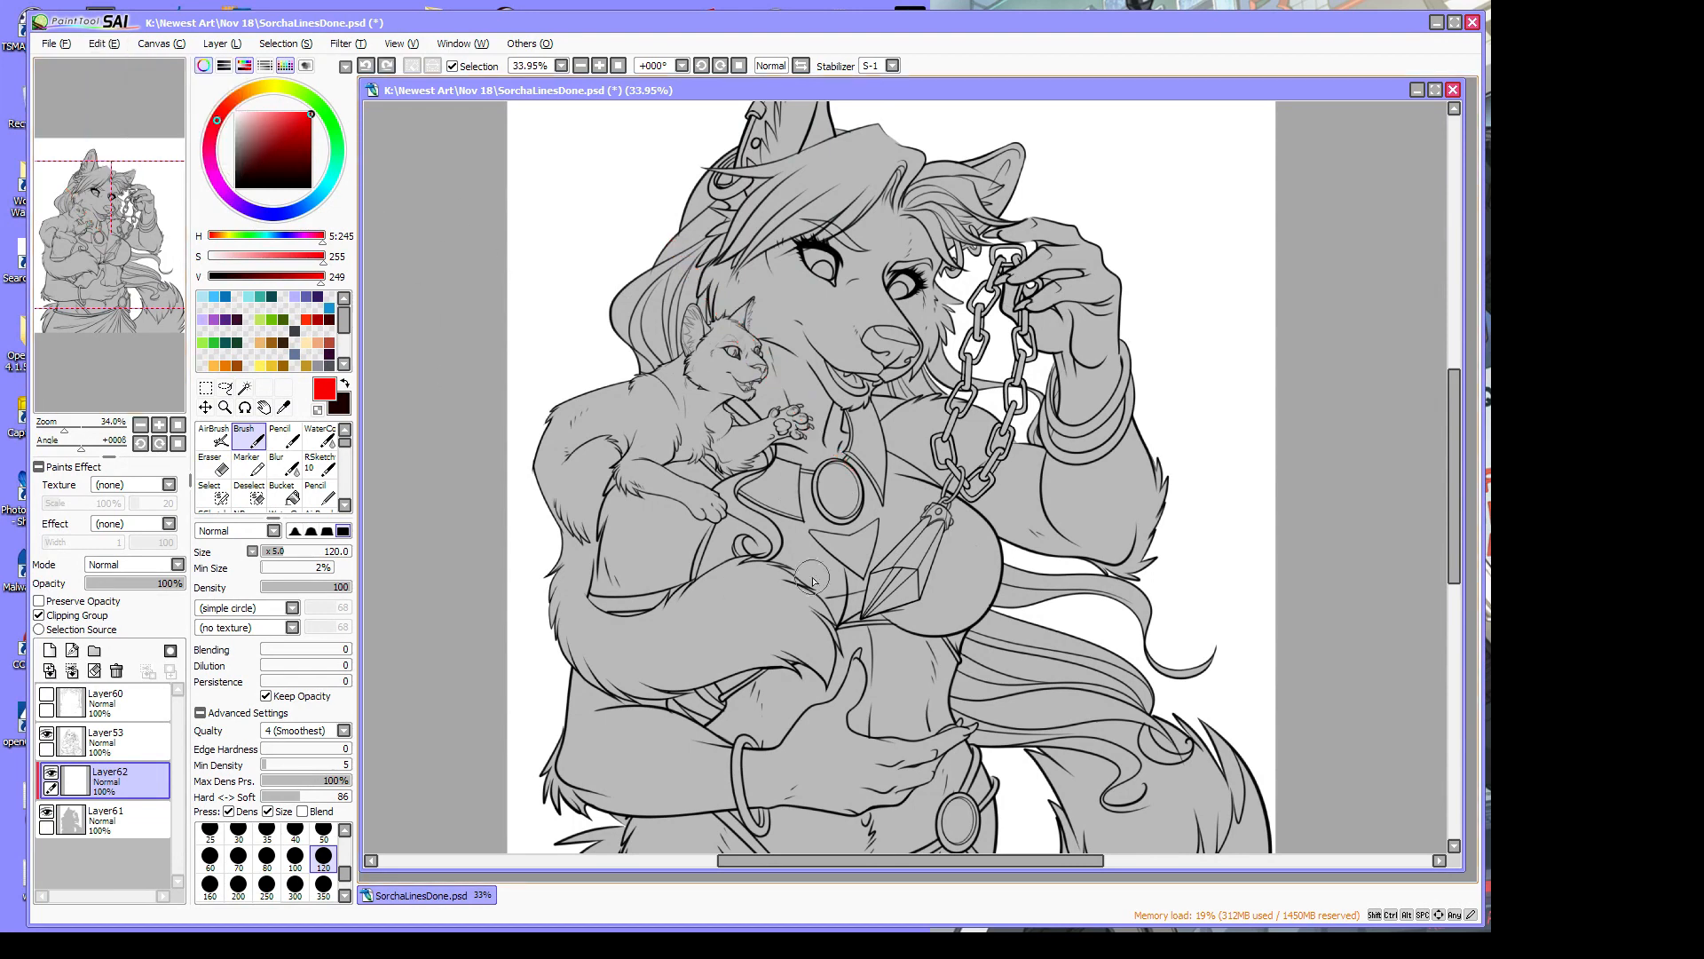
left_click_drag(775, 861, 751, 873)
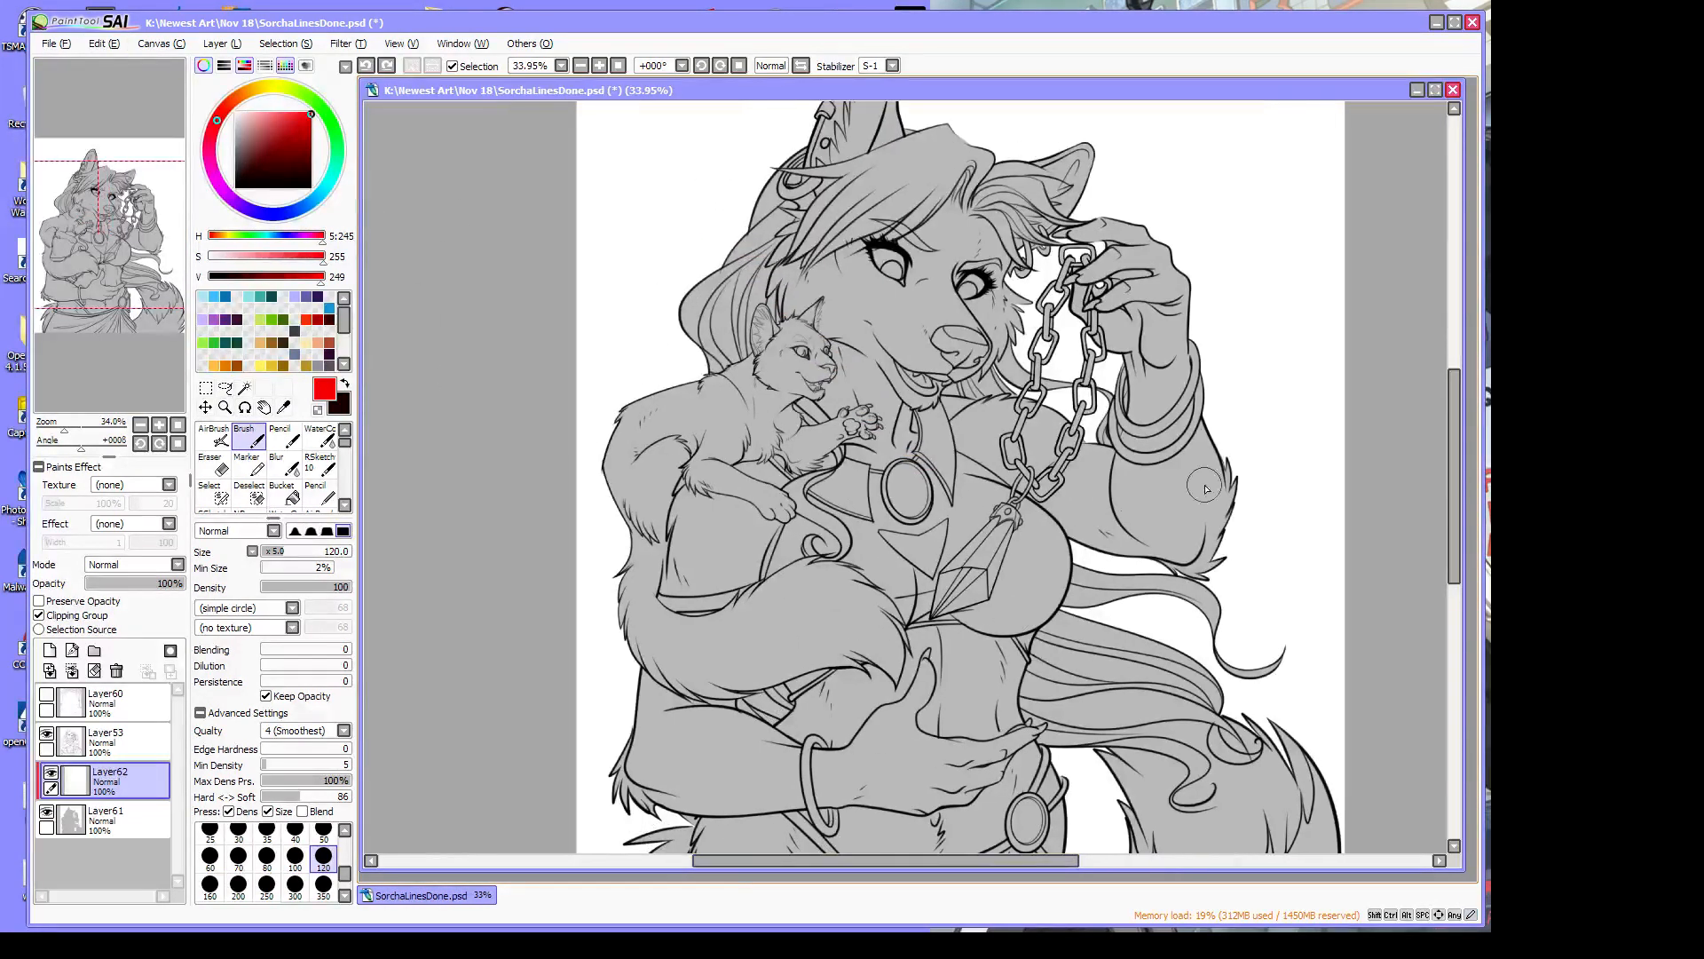
left_click_drag(1458, 447, 1462, 417)
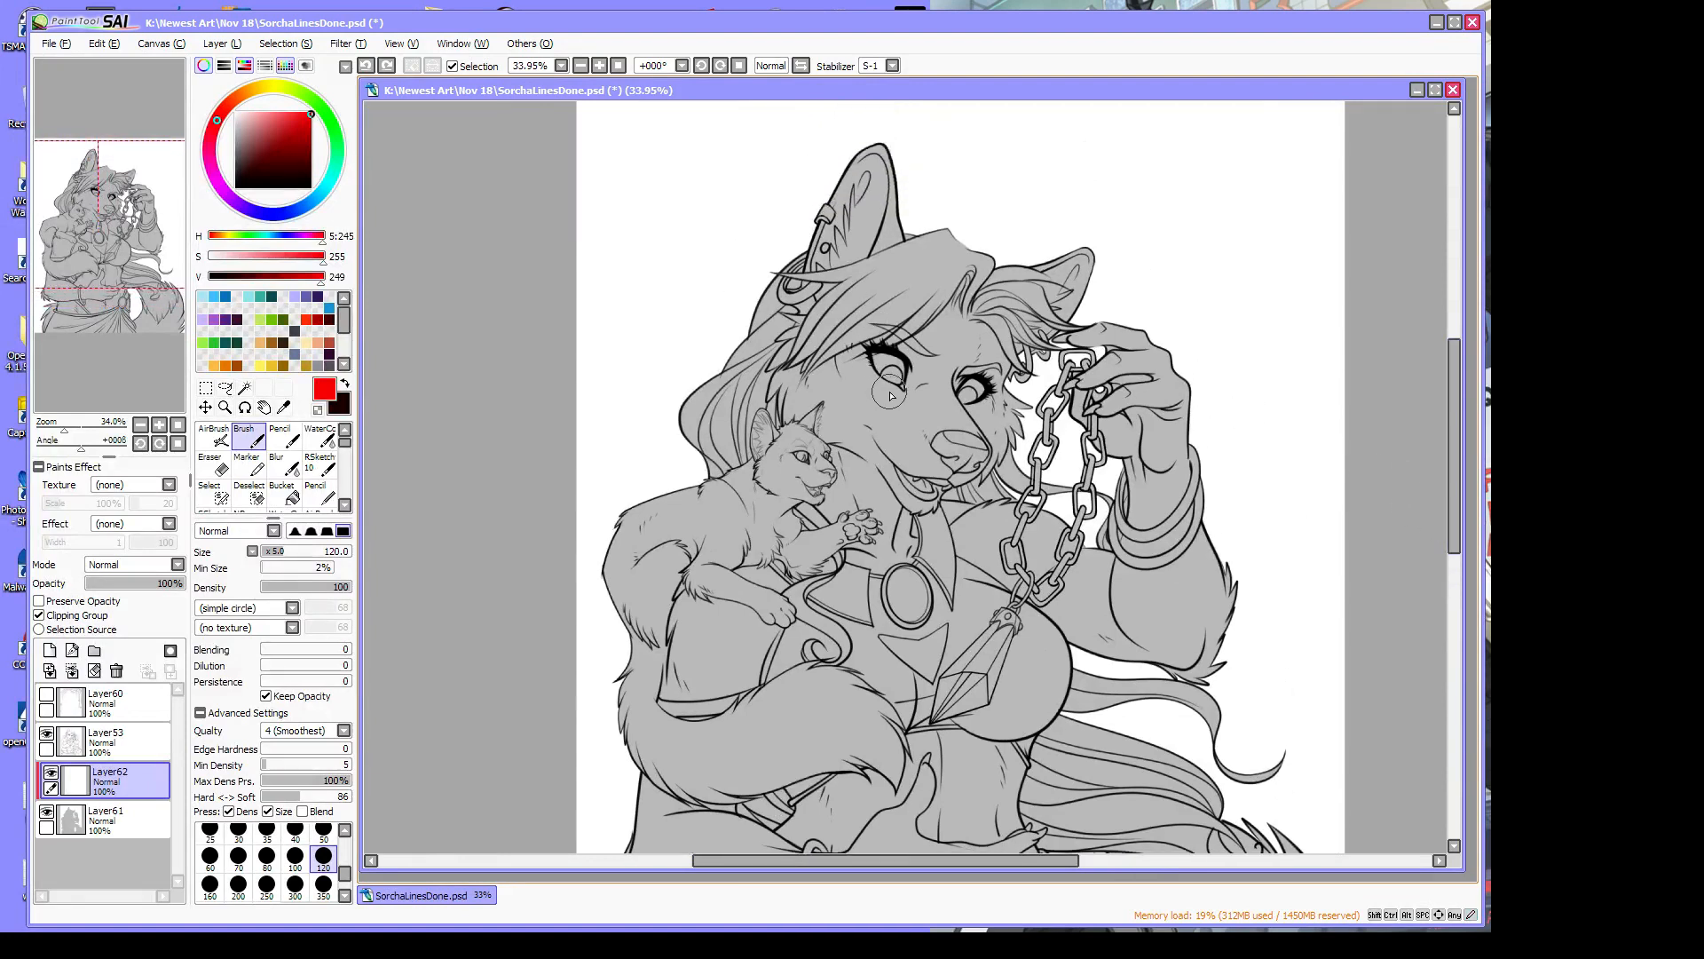
left_click_drag(1455, 444, 1456, 467)
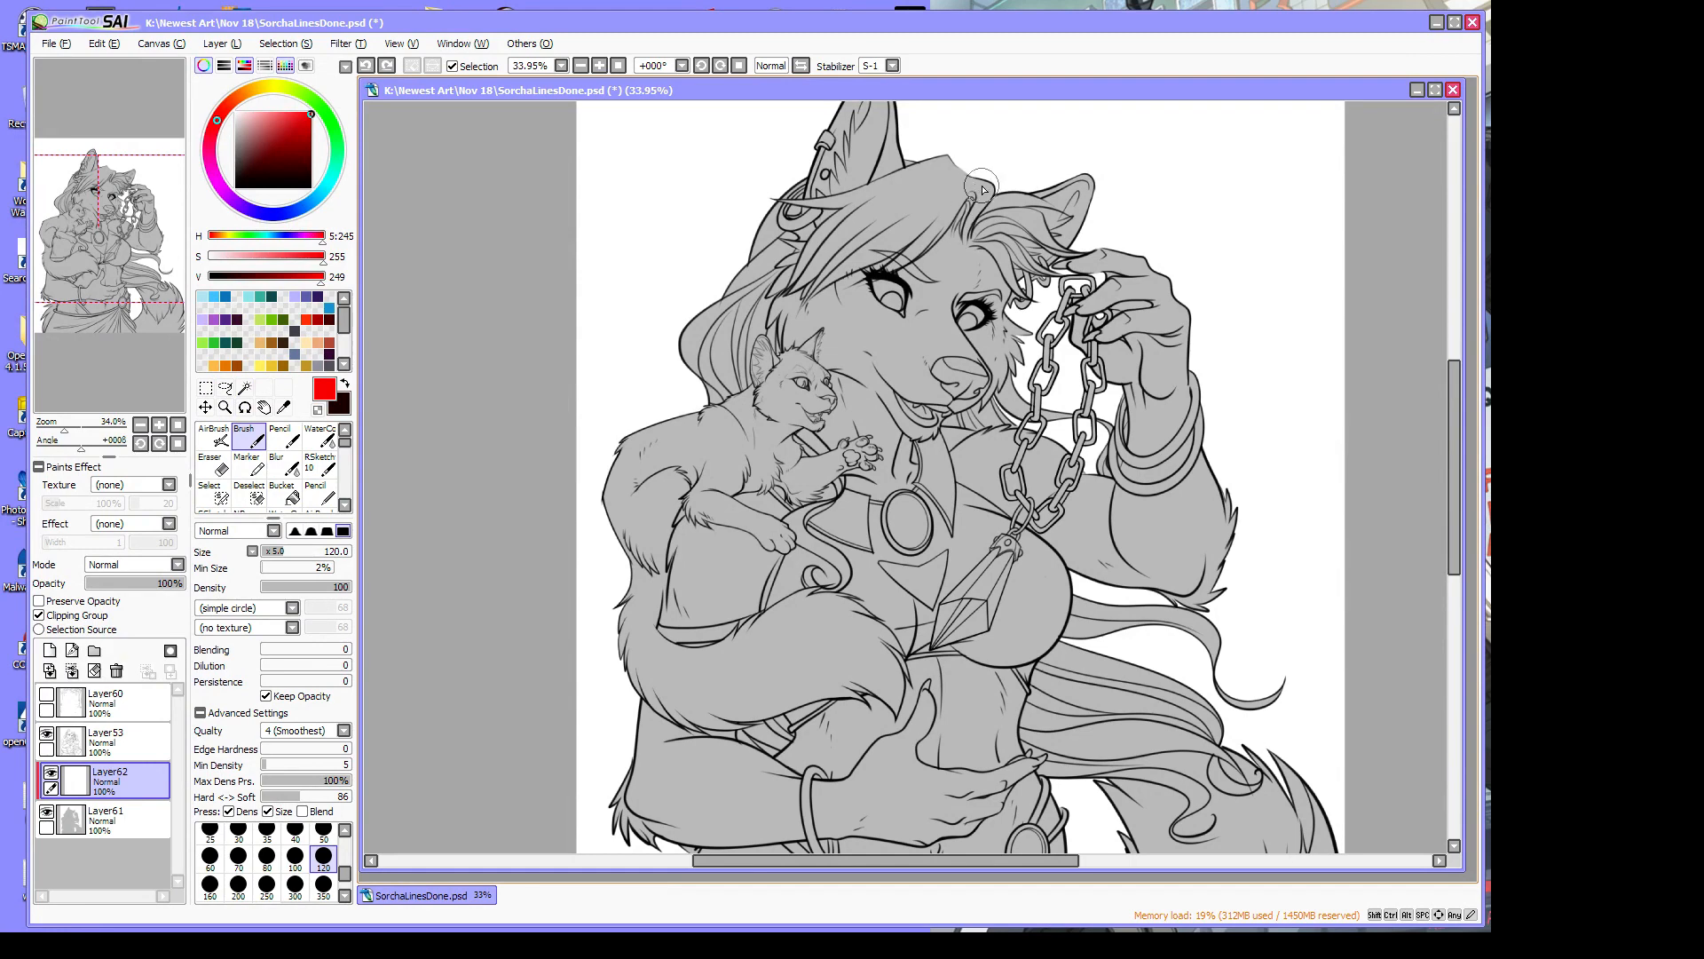
left_click_drag(1453, 447, 1452, 419)
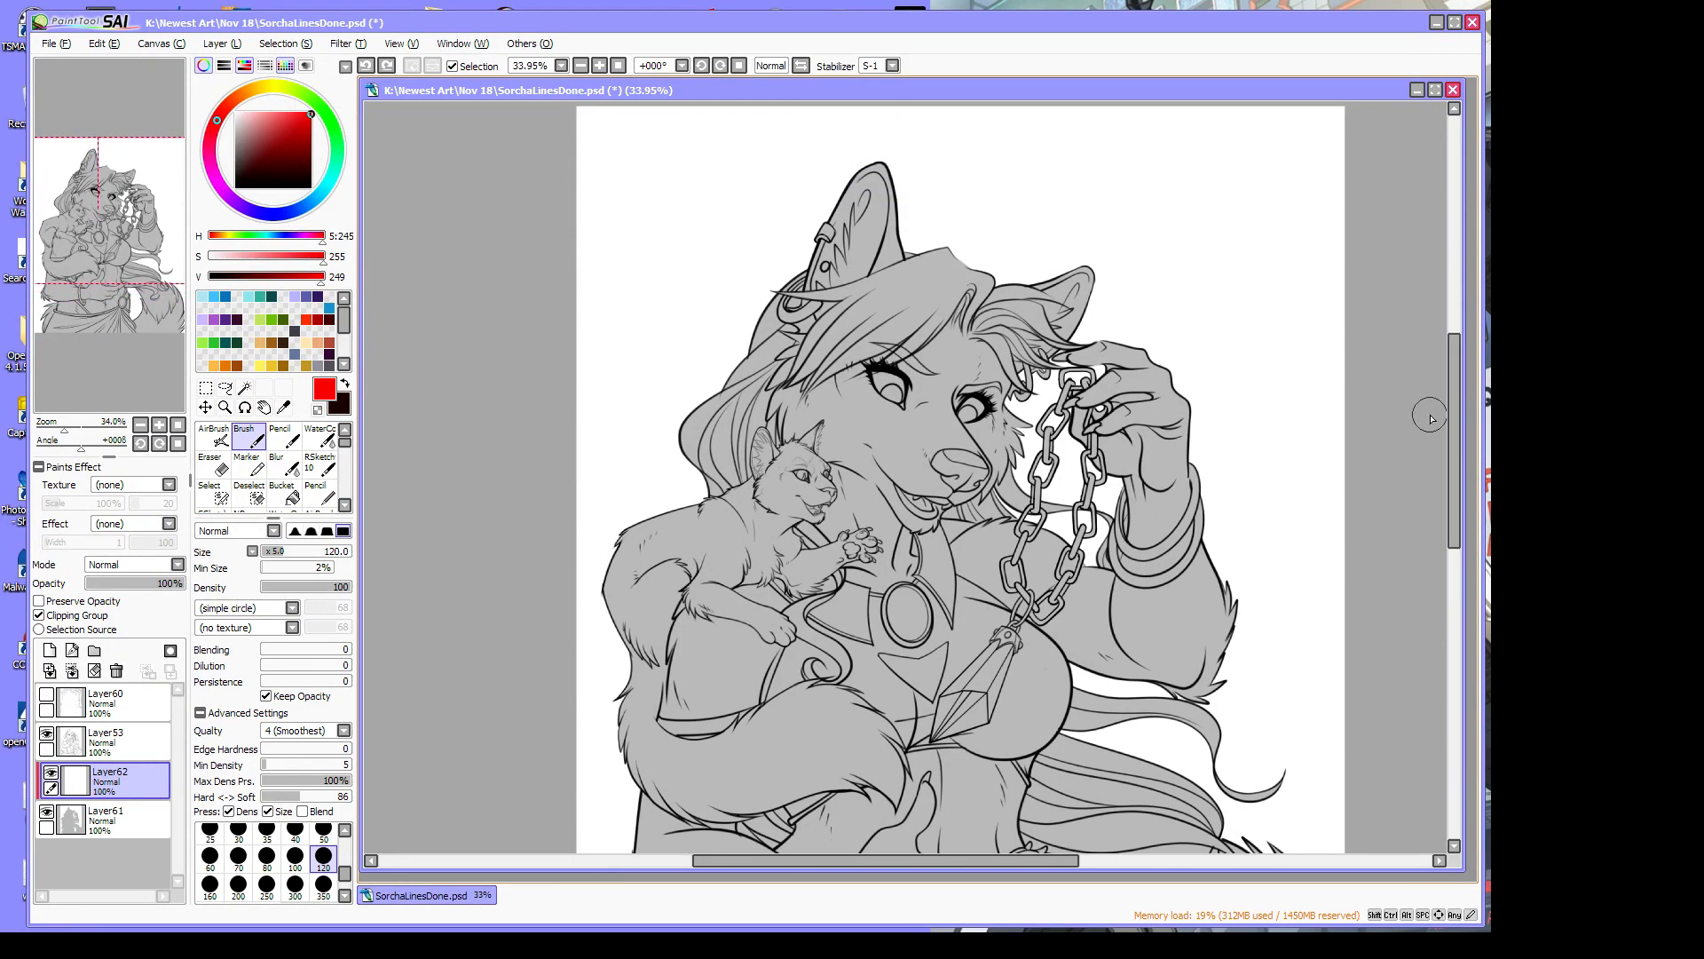
left_click(244, 388)
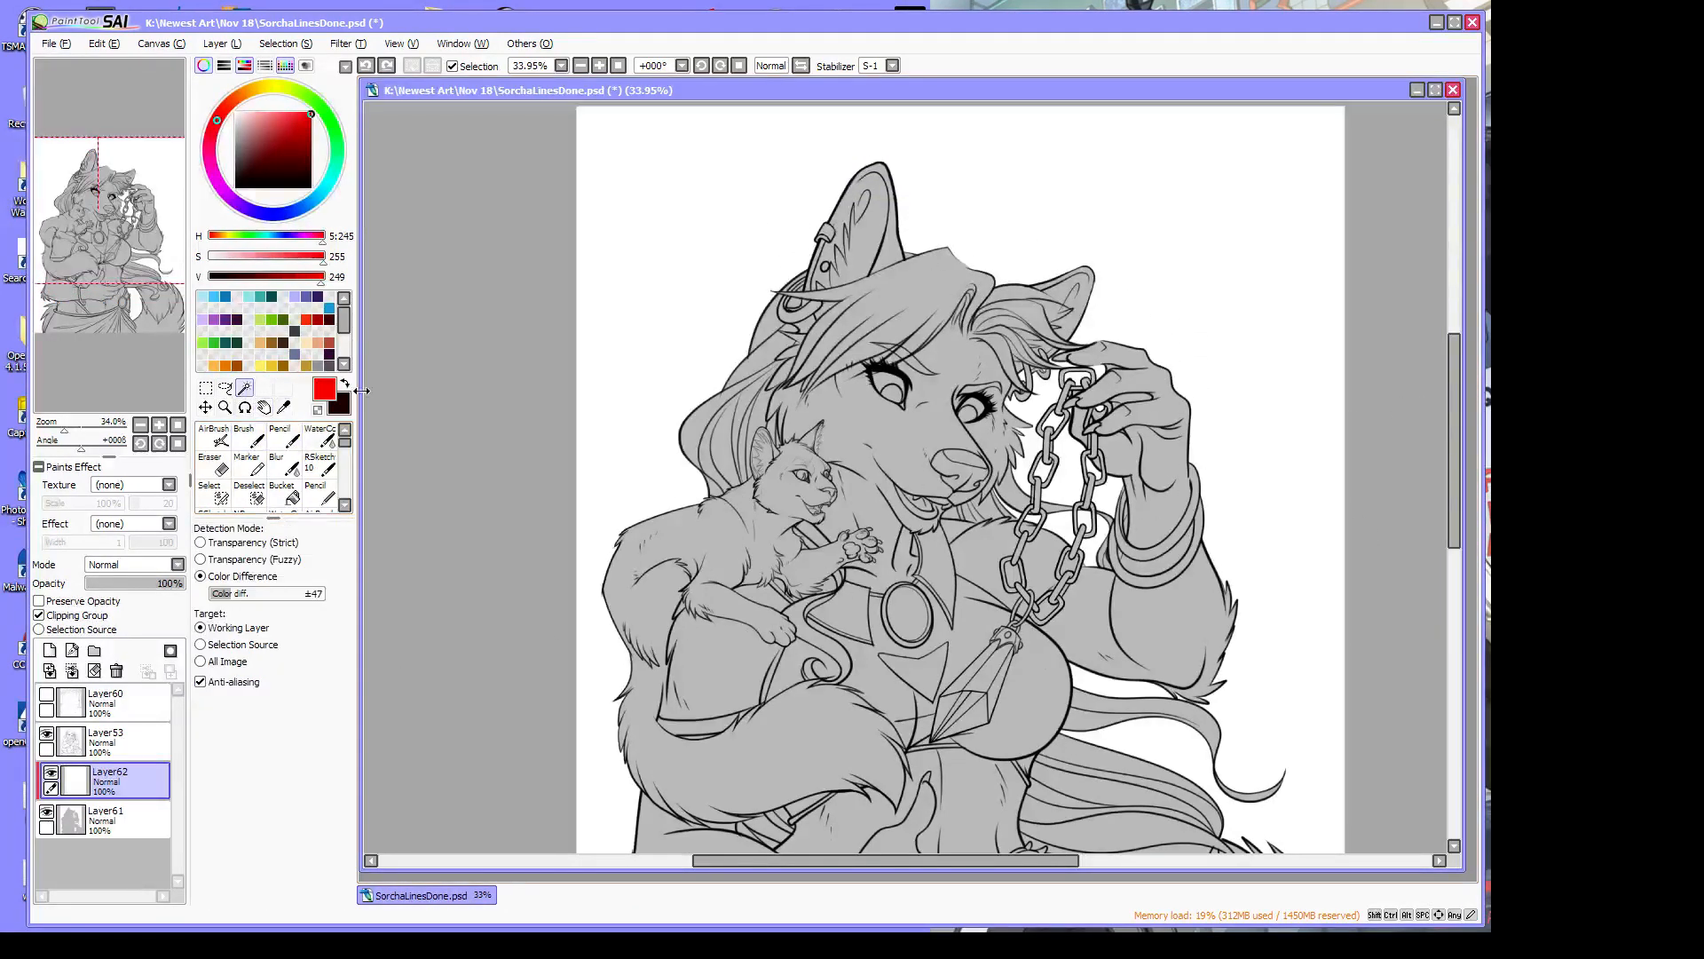
On Layer53, try a Magic Wand selection of the hair, then clear it
left_click(124, 741)
left_click(940, 296)
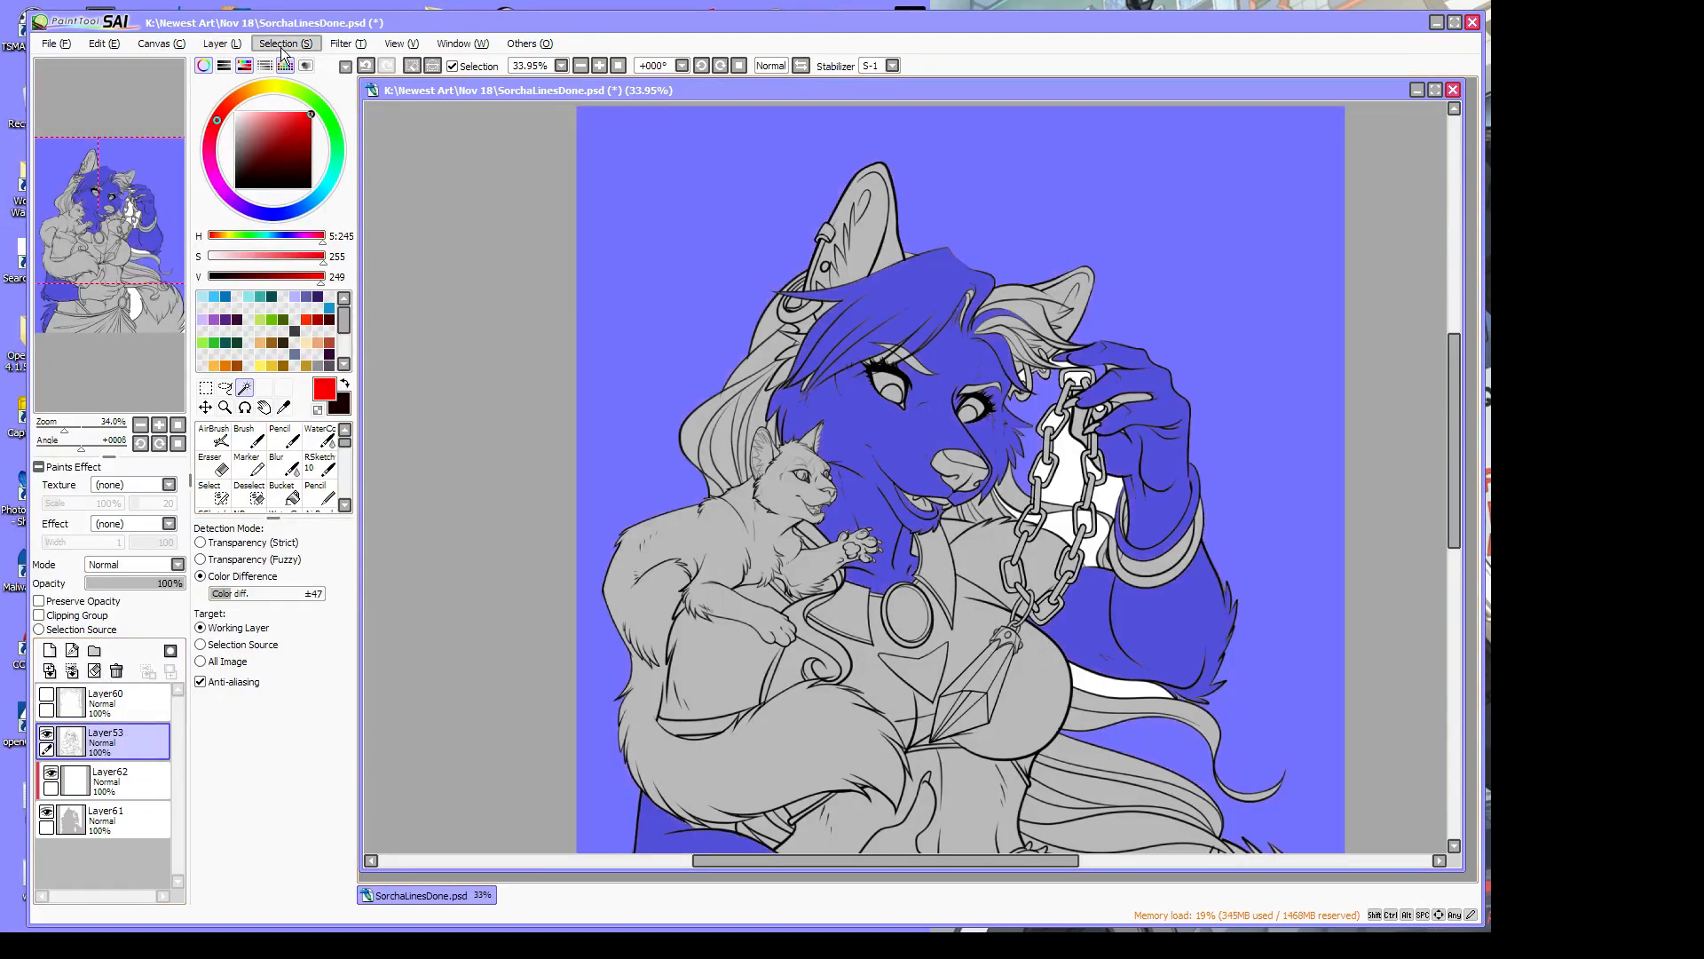
left_click(286, 43)
left_click(293, 82)
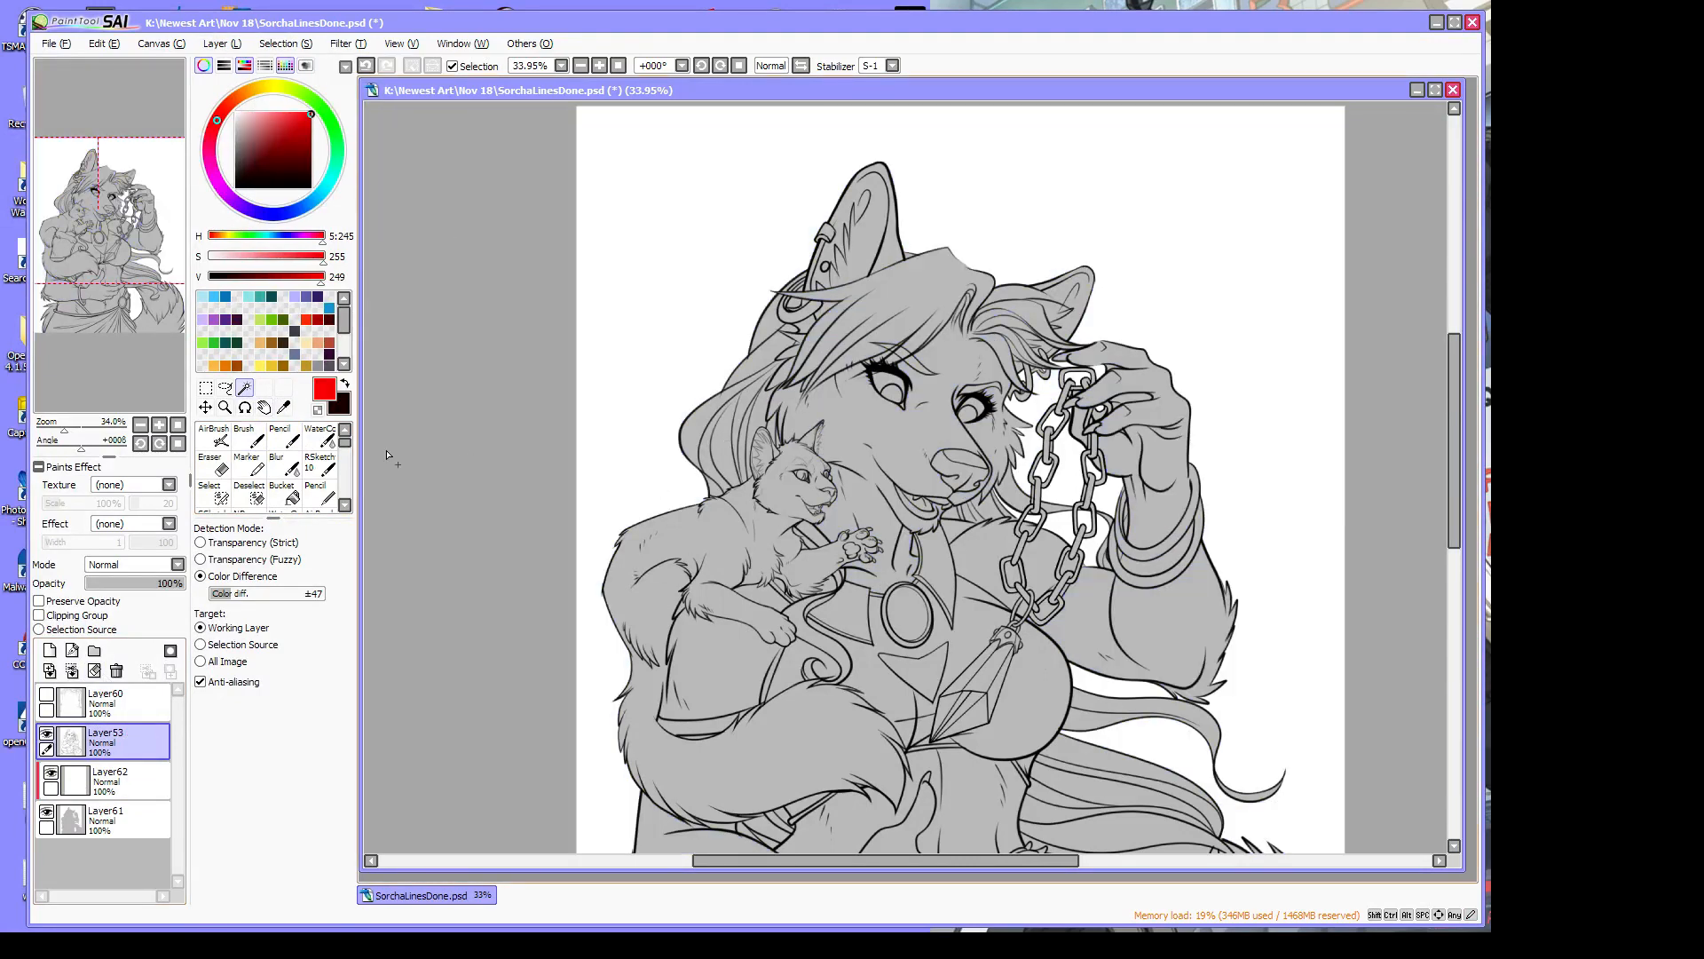
Zoom in around the earring and brush a selection down the hair's outer left edge
left_click(225, 407)
left_click(772, 313)
left_click(772, 313)
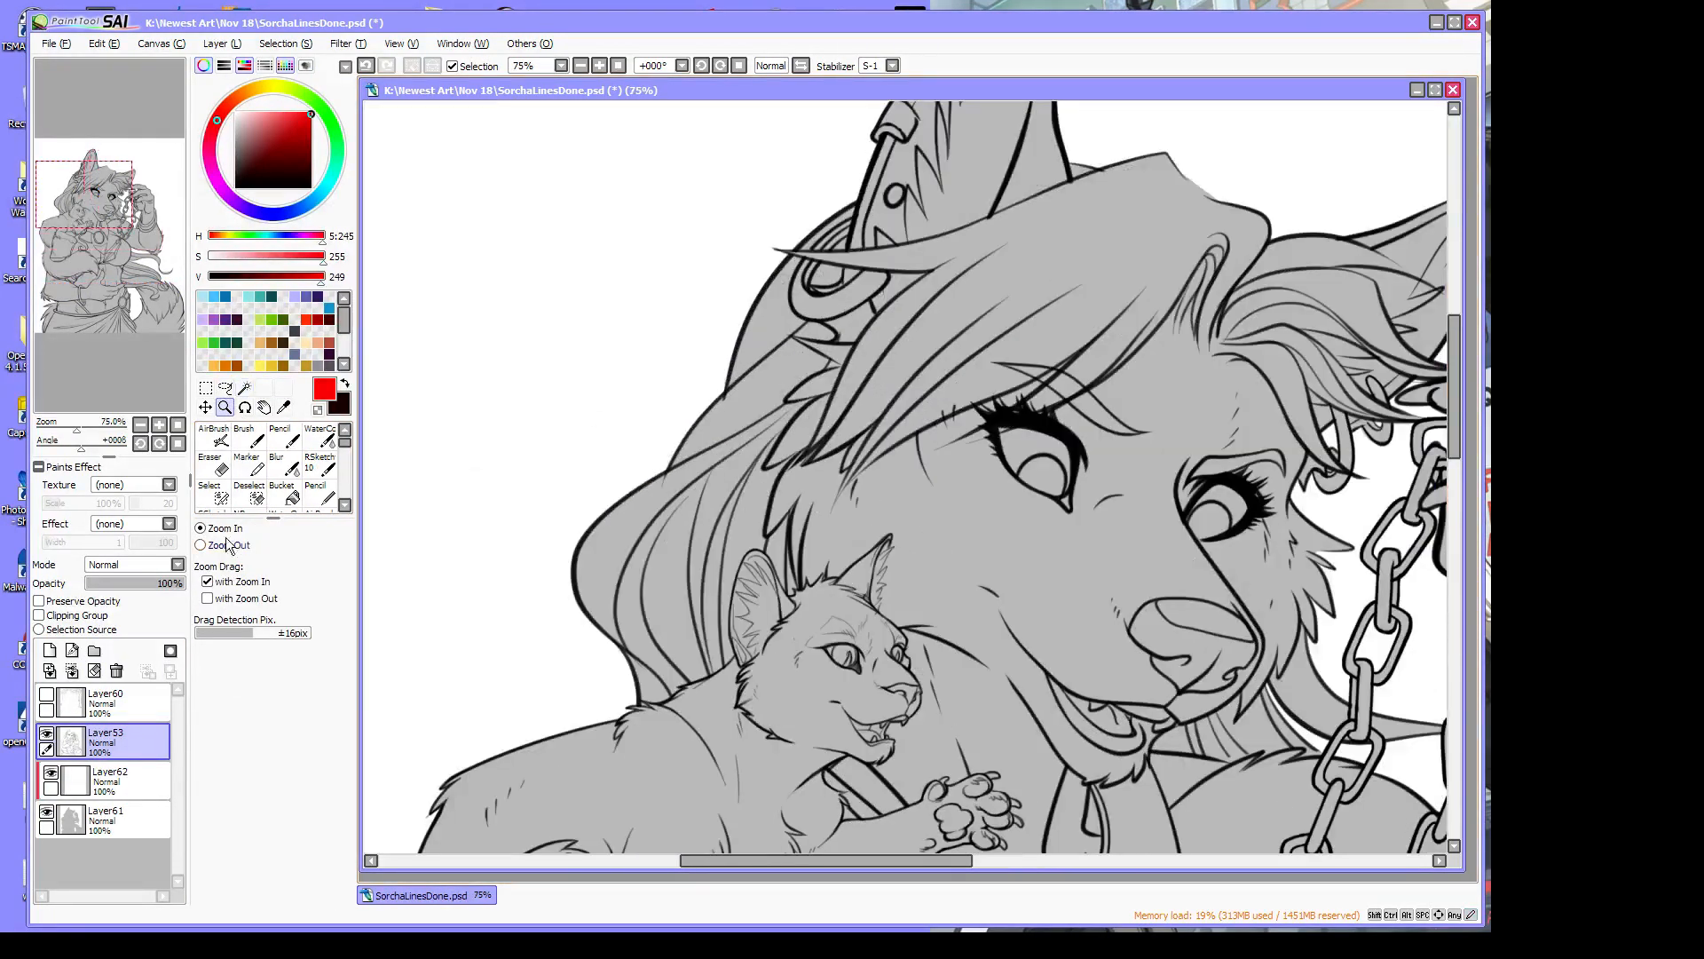
left_click(213, 491)
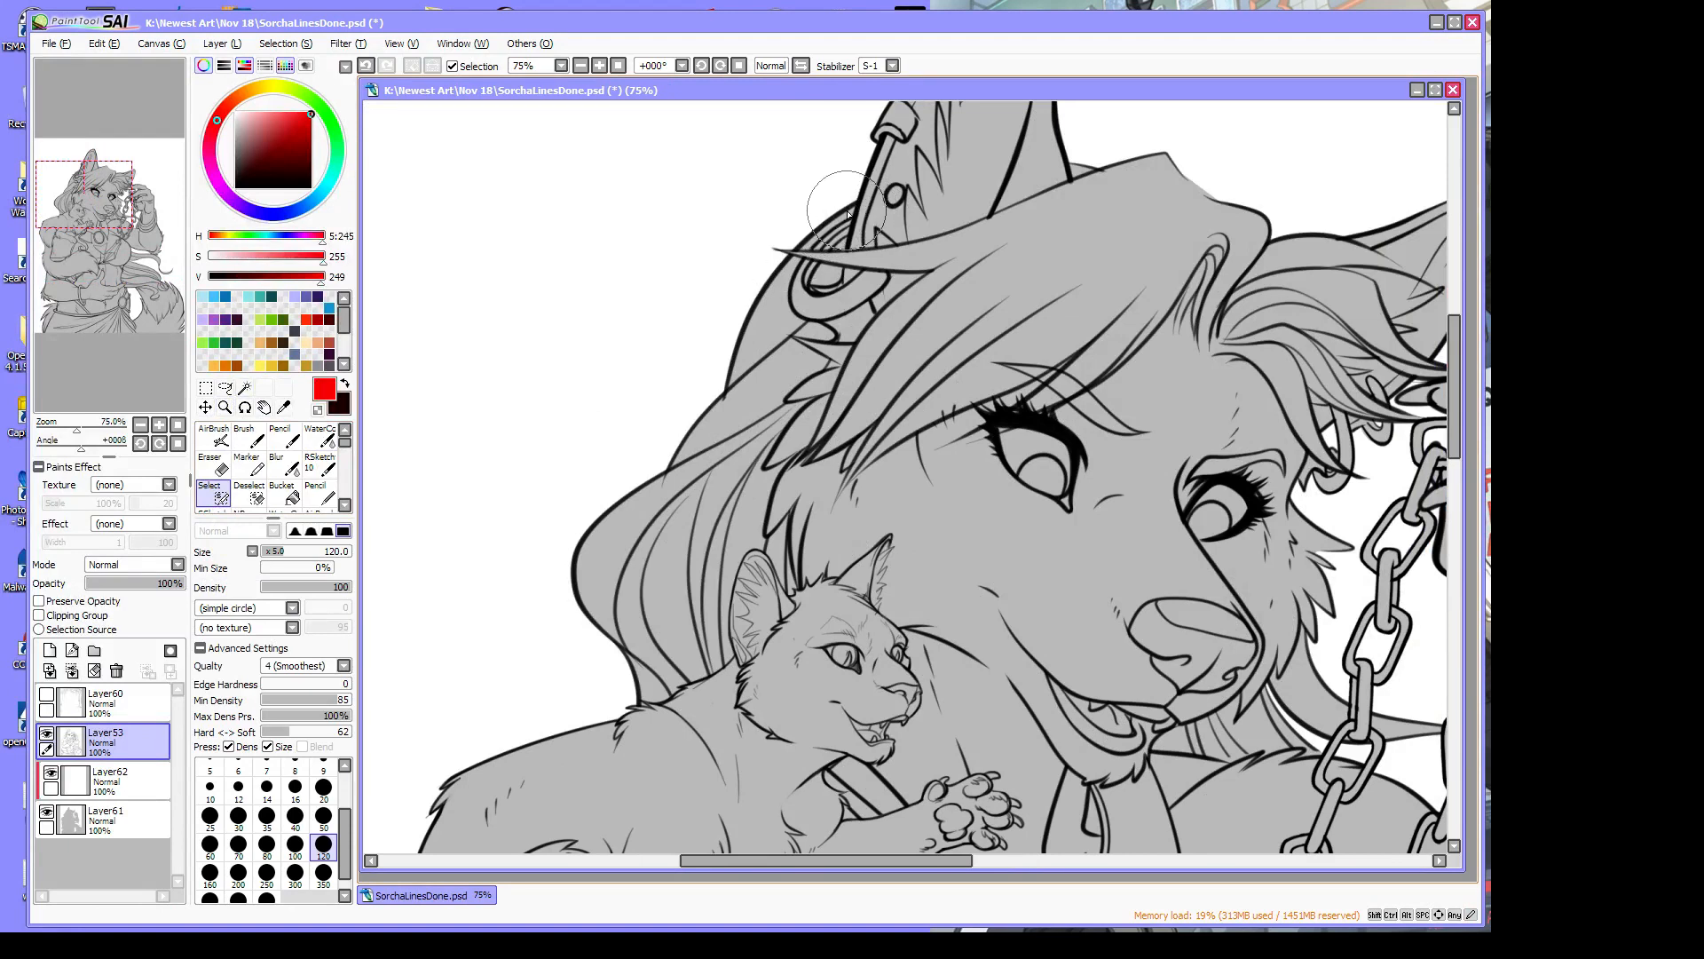
mouse_move(855, 204)
left_mouse_down()
mouse_move(756, 297)
mouse_move(670, 457)
left_mouse_up()
mouse_move(720, 397)
left_mouse_down()
mouse_move(583, 543)
mouse_move(576, 590)
mouse_move(643, 703)
mouse_move(733, 656)
mouse_move(724, 622)
mouse_move(759, 540)
mouse_move(746, 556)
mouse_move(765, 549)
mouse_move(793, 597)
mouse_move(807, 572)
mouse_move(840, 568)
mouse_move(835, 581)
mouse_move(906, 535)
mouse_move(875, 555)
mouse_move(893, 533)
mouse_move(880, 606)
left_mouse_up()
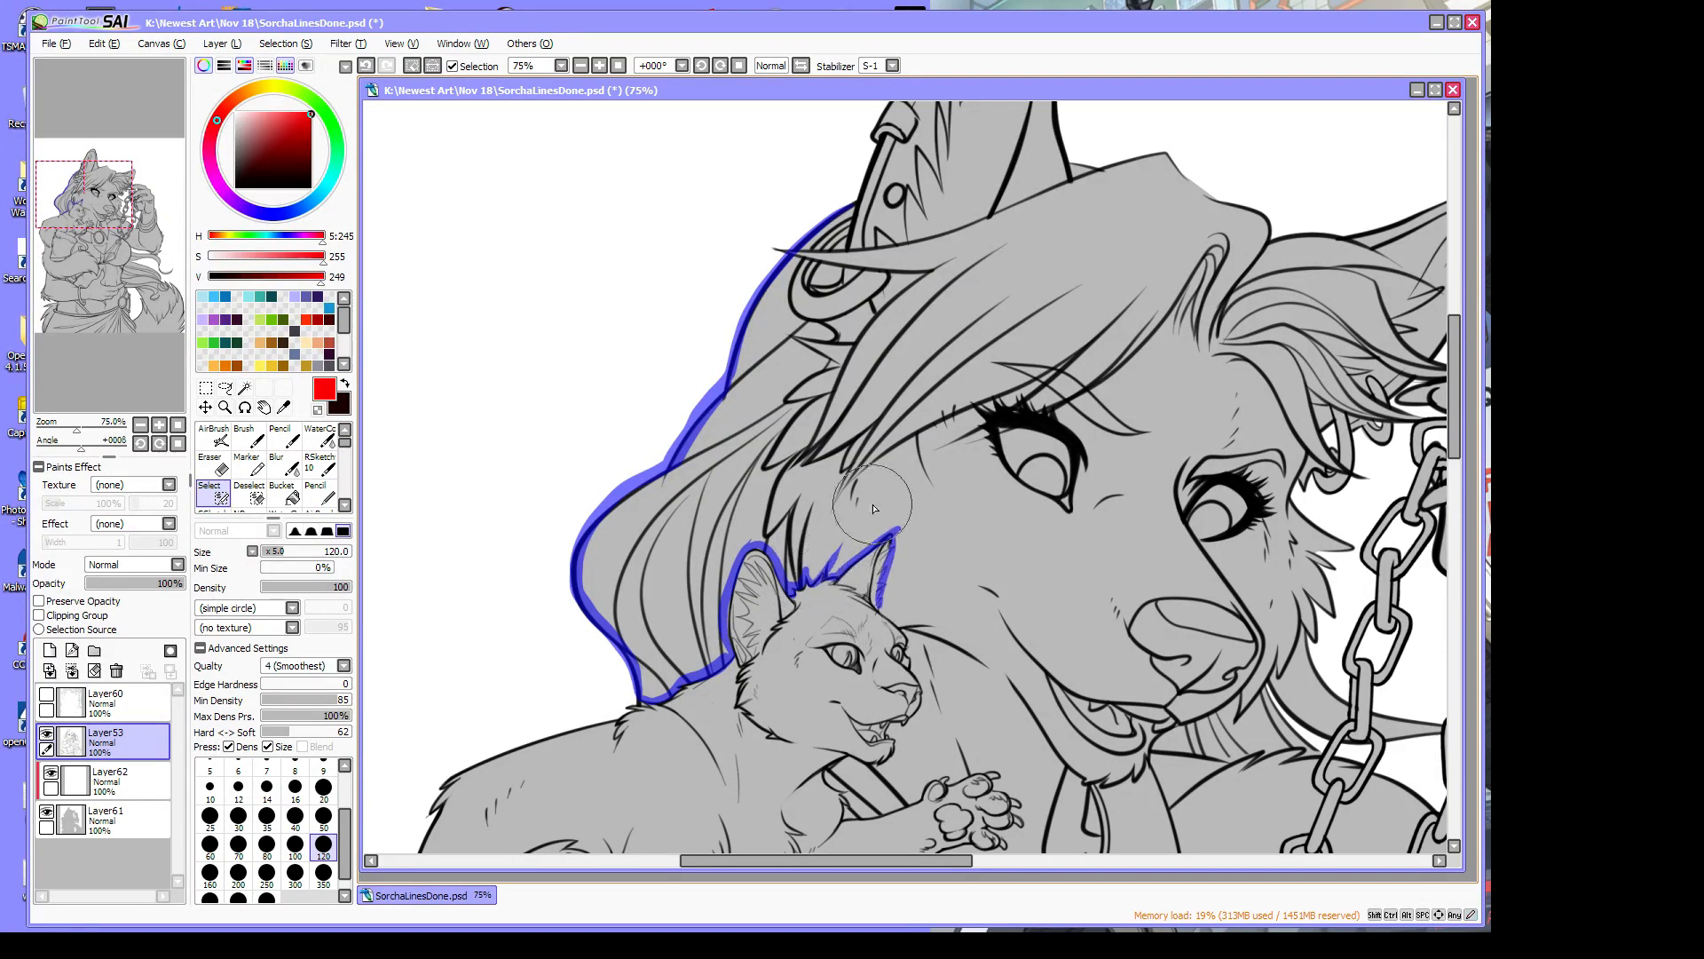
Erase the selection over the cat's ears, then mark the hair strands and ear ring's left side
left_click(317, 410)
mouse_move(896, 511)
left_mouse_down()
mouse_move(888, 586)
mouse_move(857, 581)
mouse_move(834, 548)
left_mouse_up()
left_click_drag(804, 607, 790, 588)
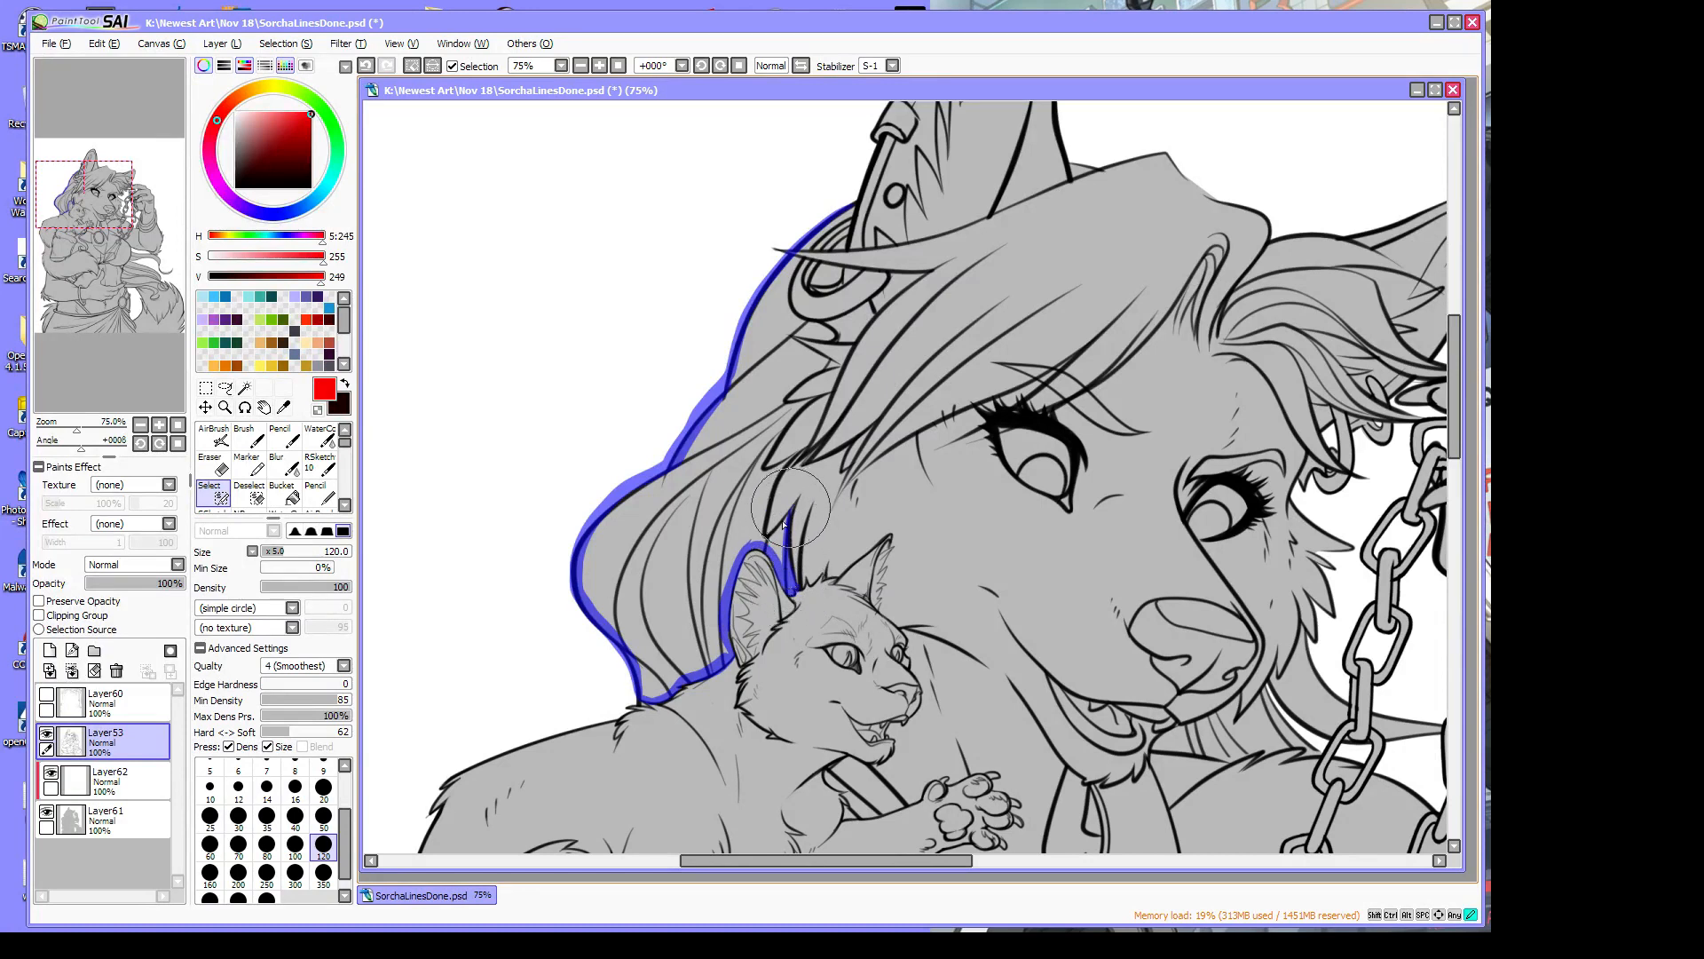
left_click_drag(792, 459, 769, 526)
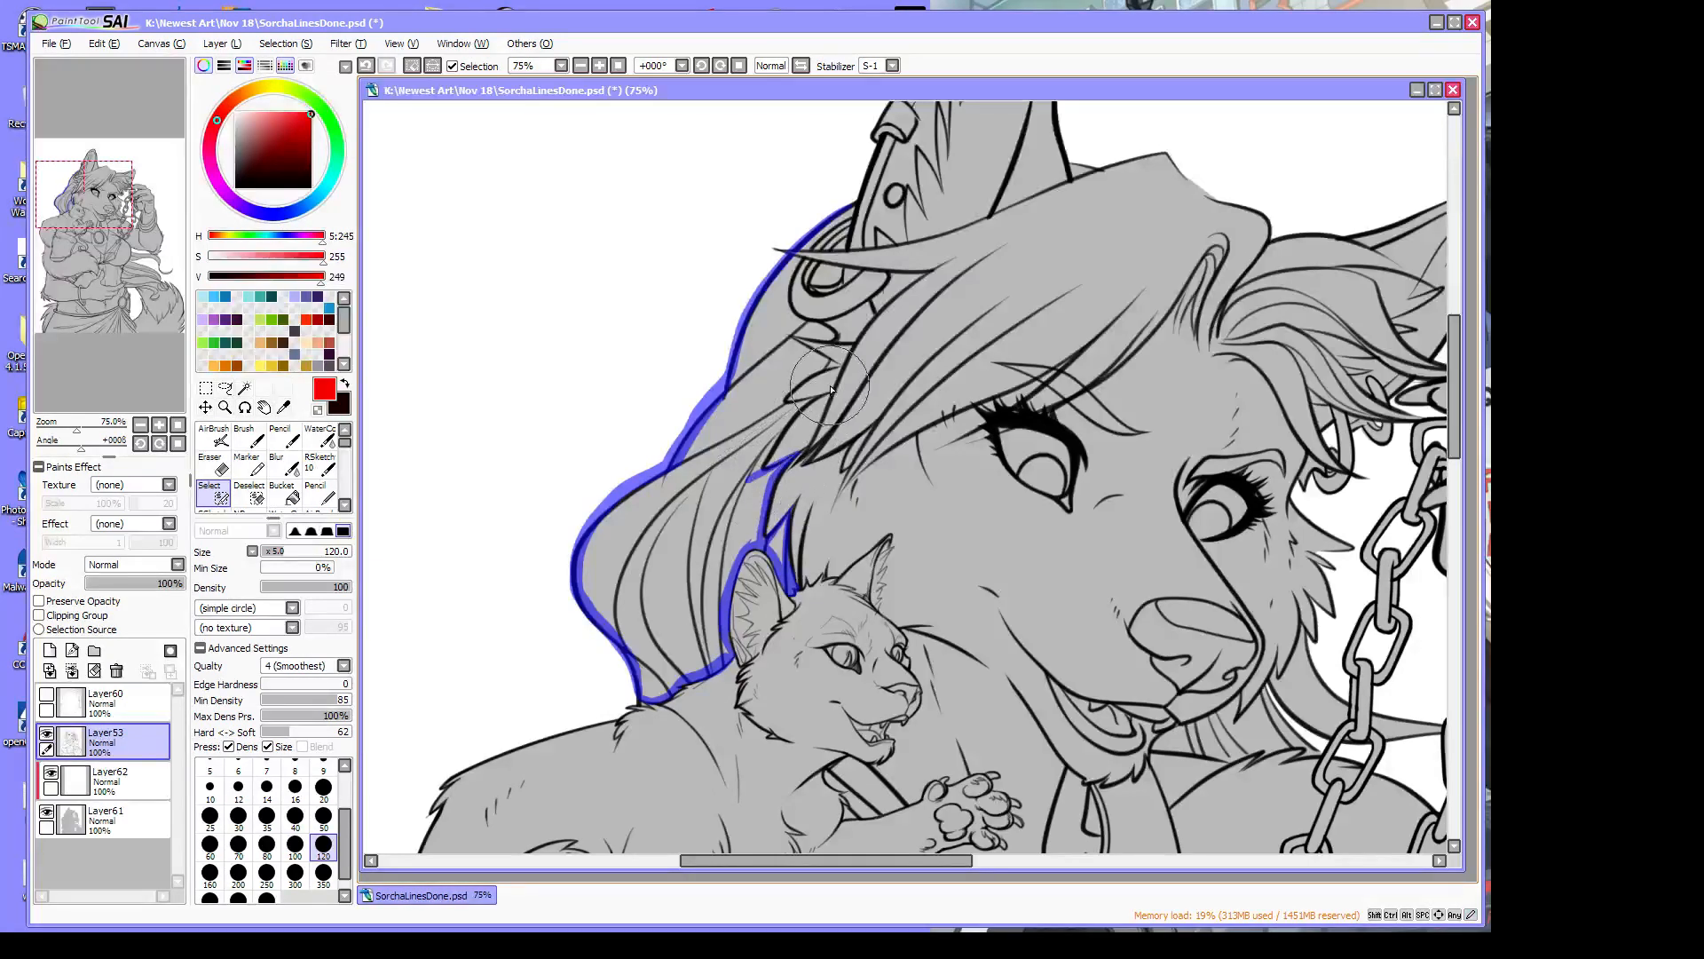
mouse_move(824, 396)
left_mouse_down()
mouse_move(764, 462)
mouse_move(786, 422)
mouse_move(759, 448)
left_mouse_up()
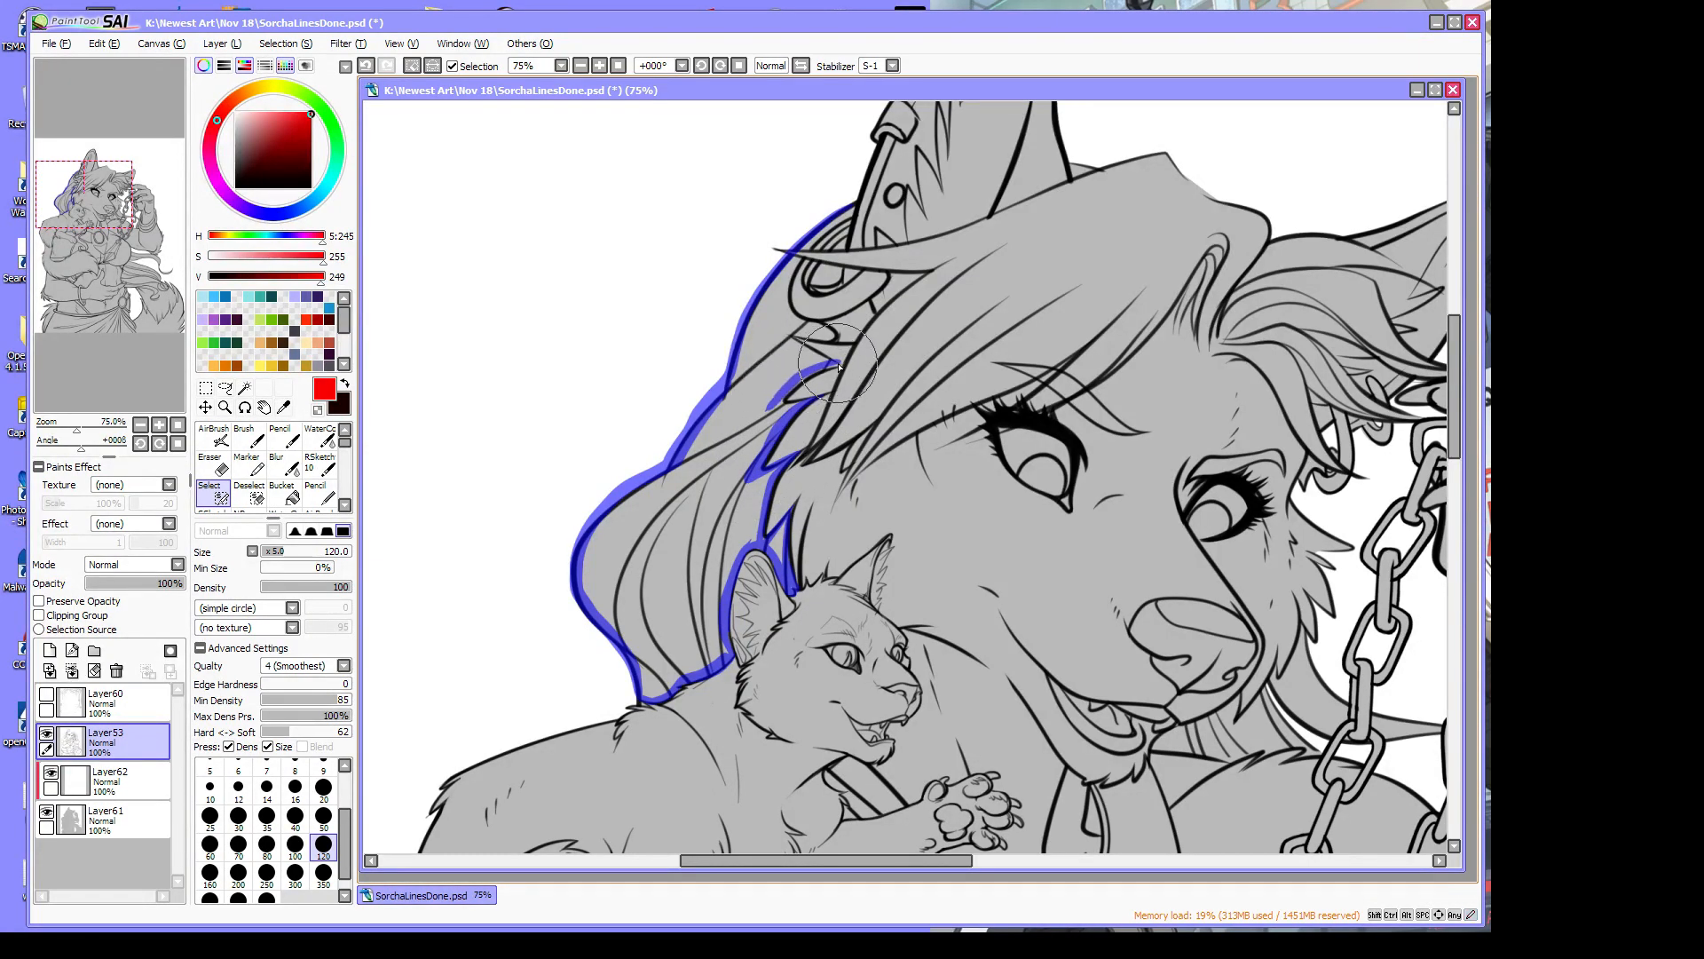
mouse_move(839, 364)
left_mouse_down()
mouse_move(771, 414)
mouse_move(824, 348)
mouse_move(790, 343)
mouse_move(830, 363)
mouse_move(788, 335)
mouse_move(825, 346)
left_mouse_up()
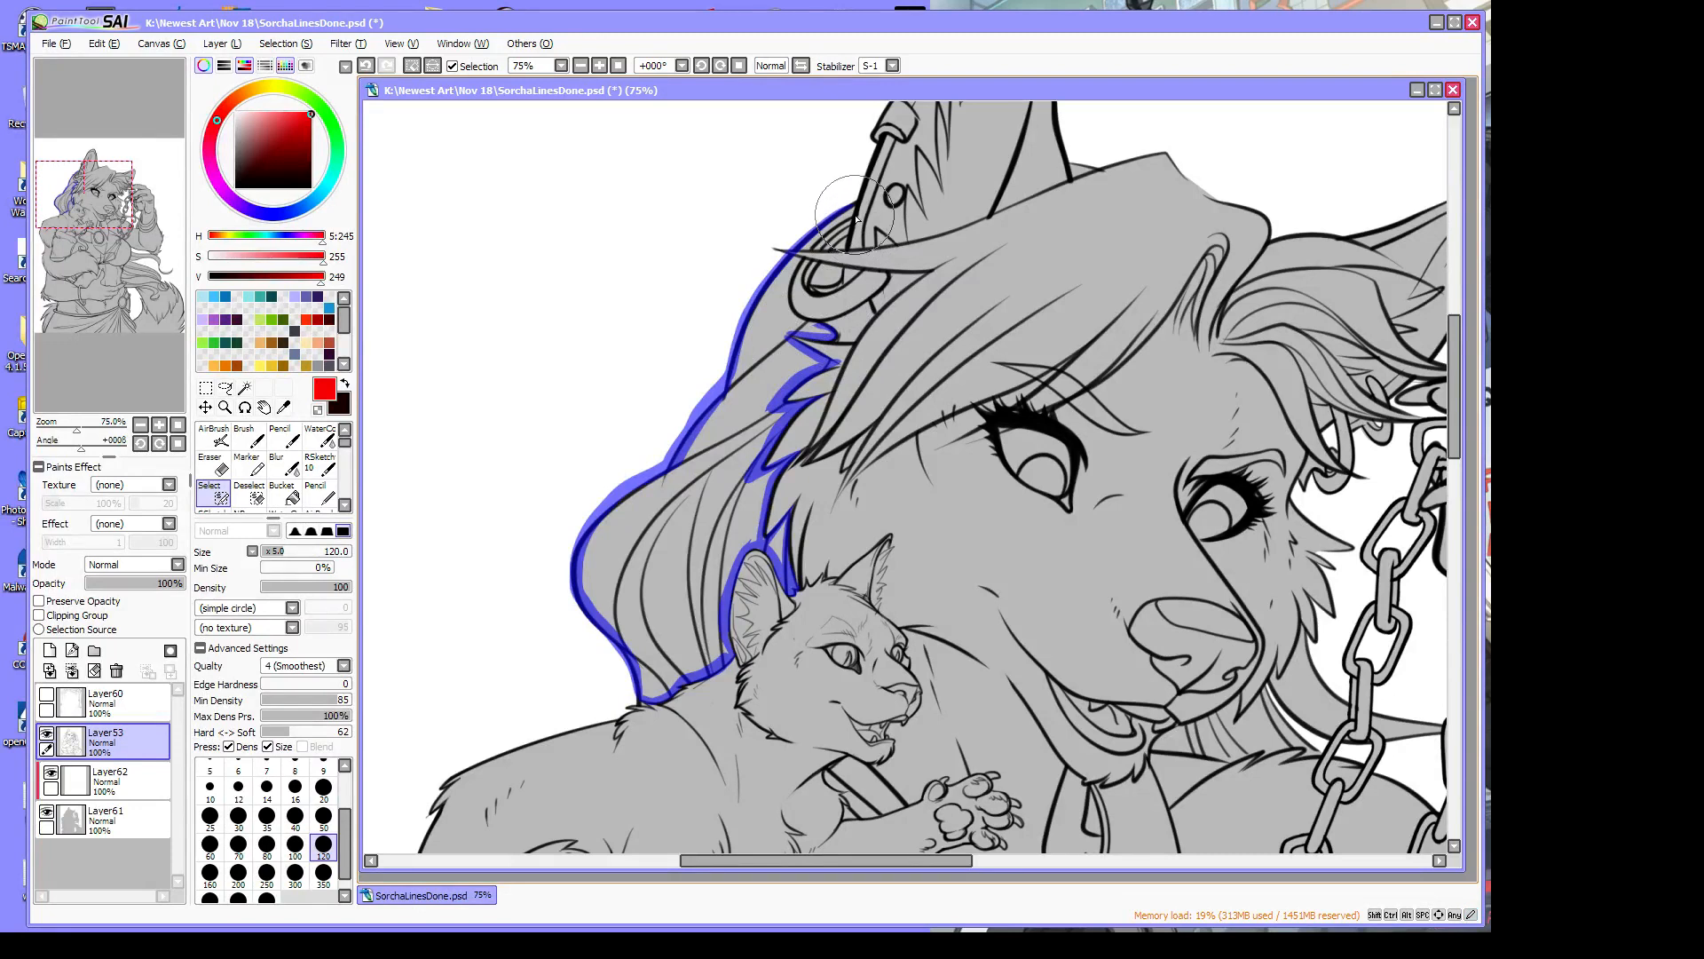
mouse_move(846, 222)
left_mouse_down()
mouse_move(800, 257)
mouse_move(786, 302)
mouse_move(829, 335)
left_mouse_up()
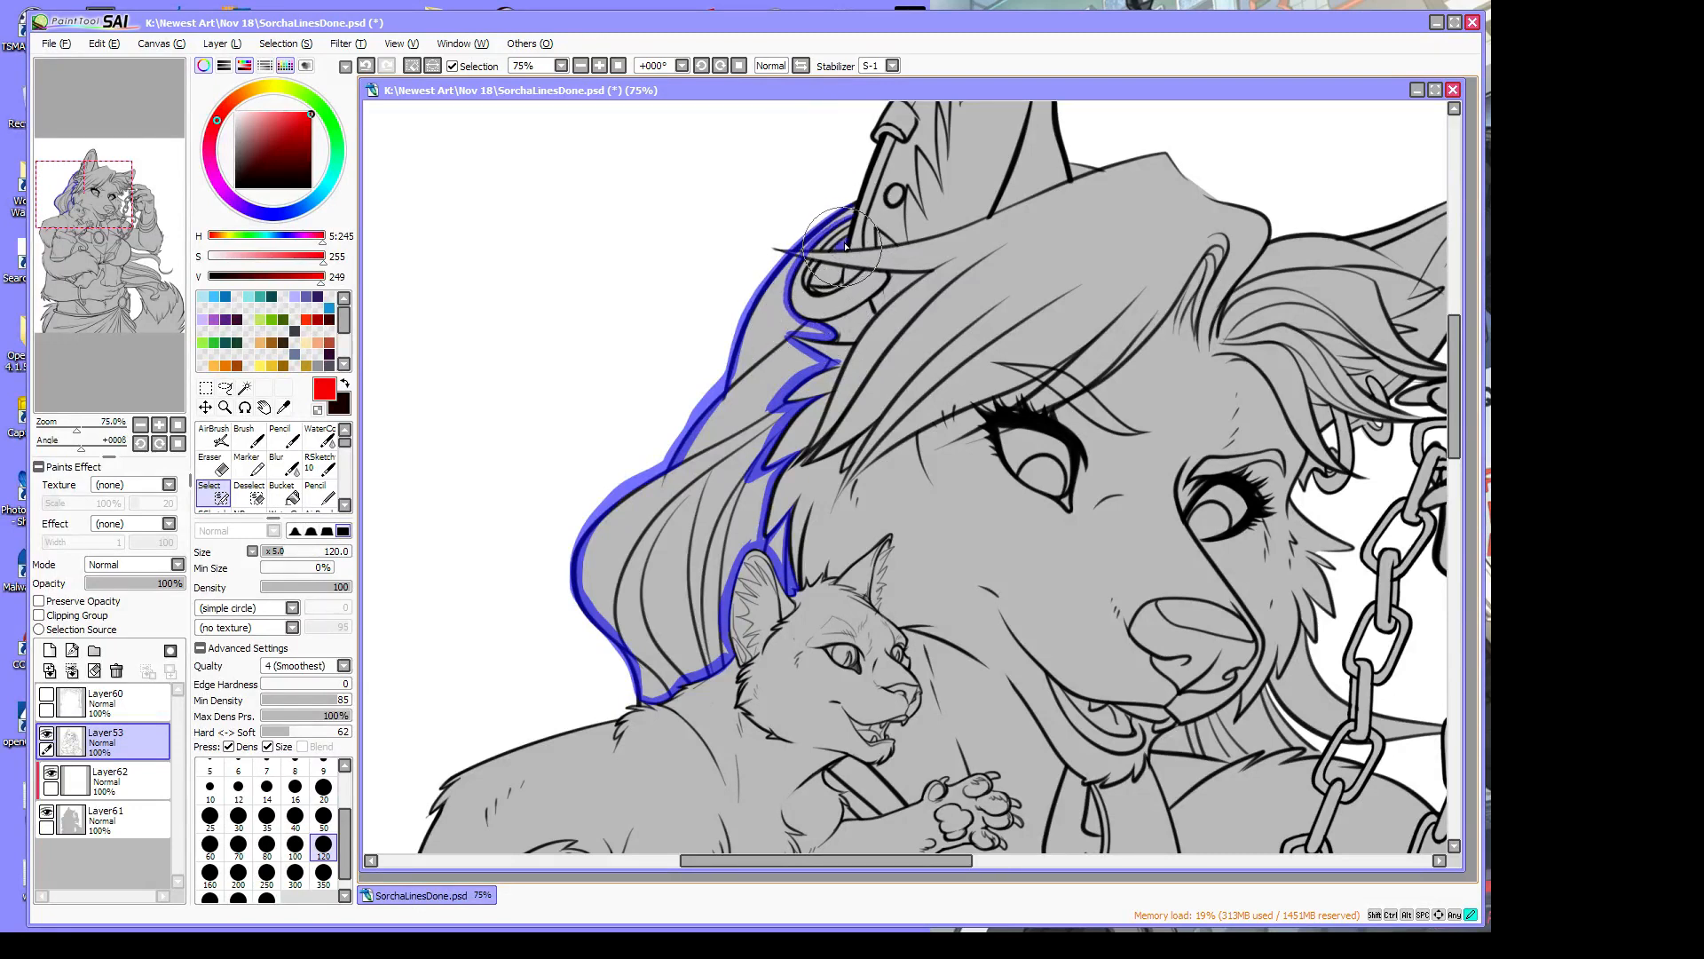
mouse_move(846, 245)
left_mouse_down()
mouse_move(803, 266)
mouse_move(825, 250)
mouse_move(844, 284)
mouse_move(815, 287)
left_mouse_up()
Mark selection below the muzzle, along the cheek fur tip and the hair beside the eye
left_click_drag(940, 862, 1016, 863)
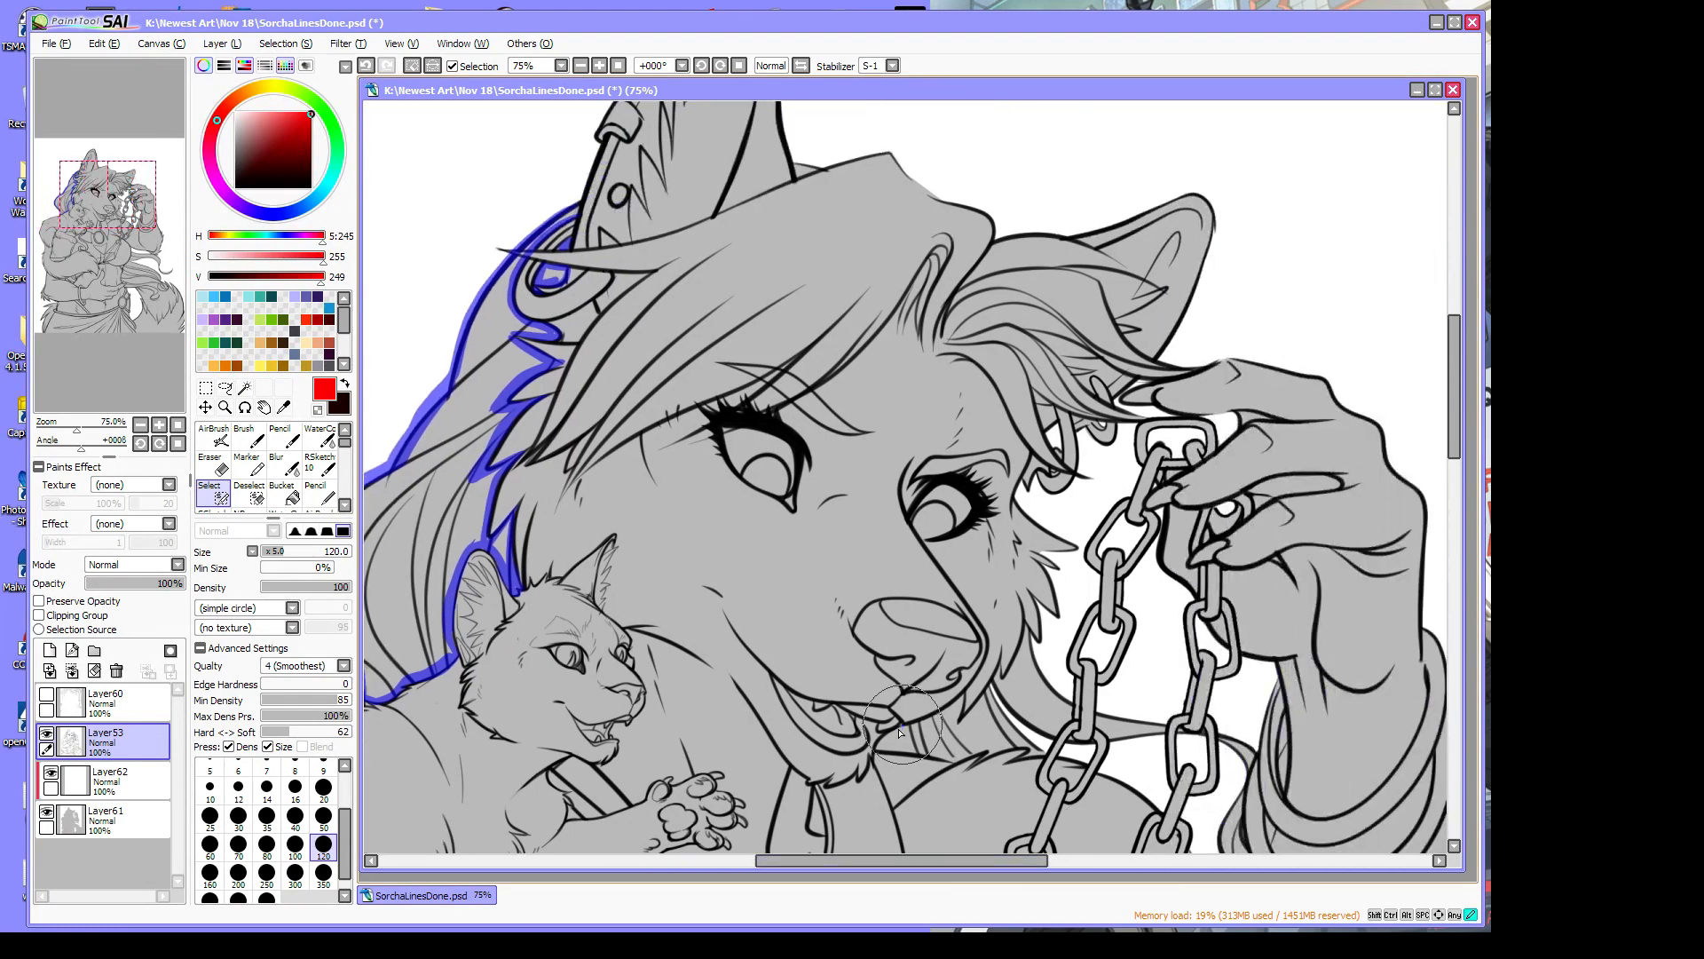
mouse_move(899, 733)
left_mouse_down()
mouse_move(963, 750)
mouse_move(955, 763)
mouse_move(997, 752)
mouse_move(979, 764)
mouse_move(1011, 749)
mouse_move(988, 686)
mouse_move(1044, 754)
mouse_move(1019, 761)
mouse_move(1043, 755)
mouse_move(975, 709)
mouse_move(986, 688)
mouse_move(958, 730)
mouse_move(965, 692)
mouse_move(956, 731)
mouse_move(961, 695)
mouse_move(920, 717)
left_mouse_up()
mouse_move(1027, 629)
left_mouse_down()
mouse_move(1039, 651)
mouse_move(1006, 685)
mouse_move(972, 657)
mouse_move(1021, 737)
mouse_move(1043, 692)
mouse_move(1032, 641)
mouse_move(1072, 746)
mouse_move(1098, 716)
mouse_move(1118, 747)
mouse_move(1162, 726)
mouse_move(1256, 754)
mouse_move(1154, 728)
mouse_move(1181, 733)
left_mouse_up()
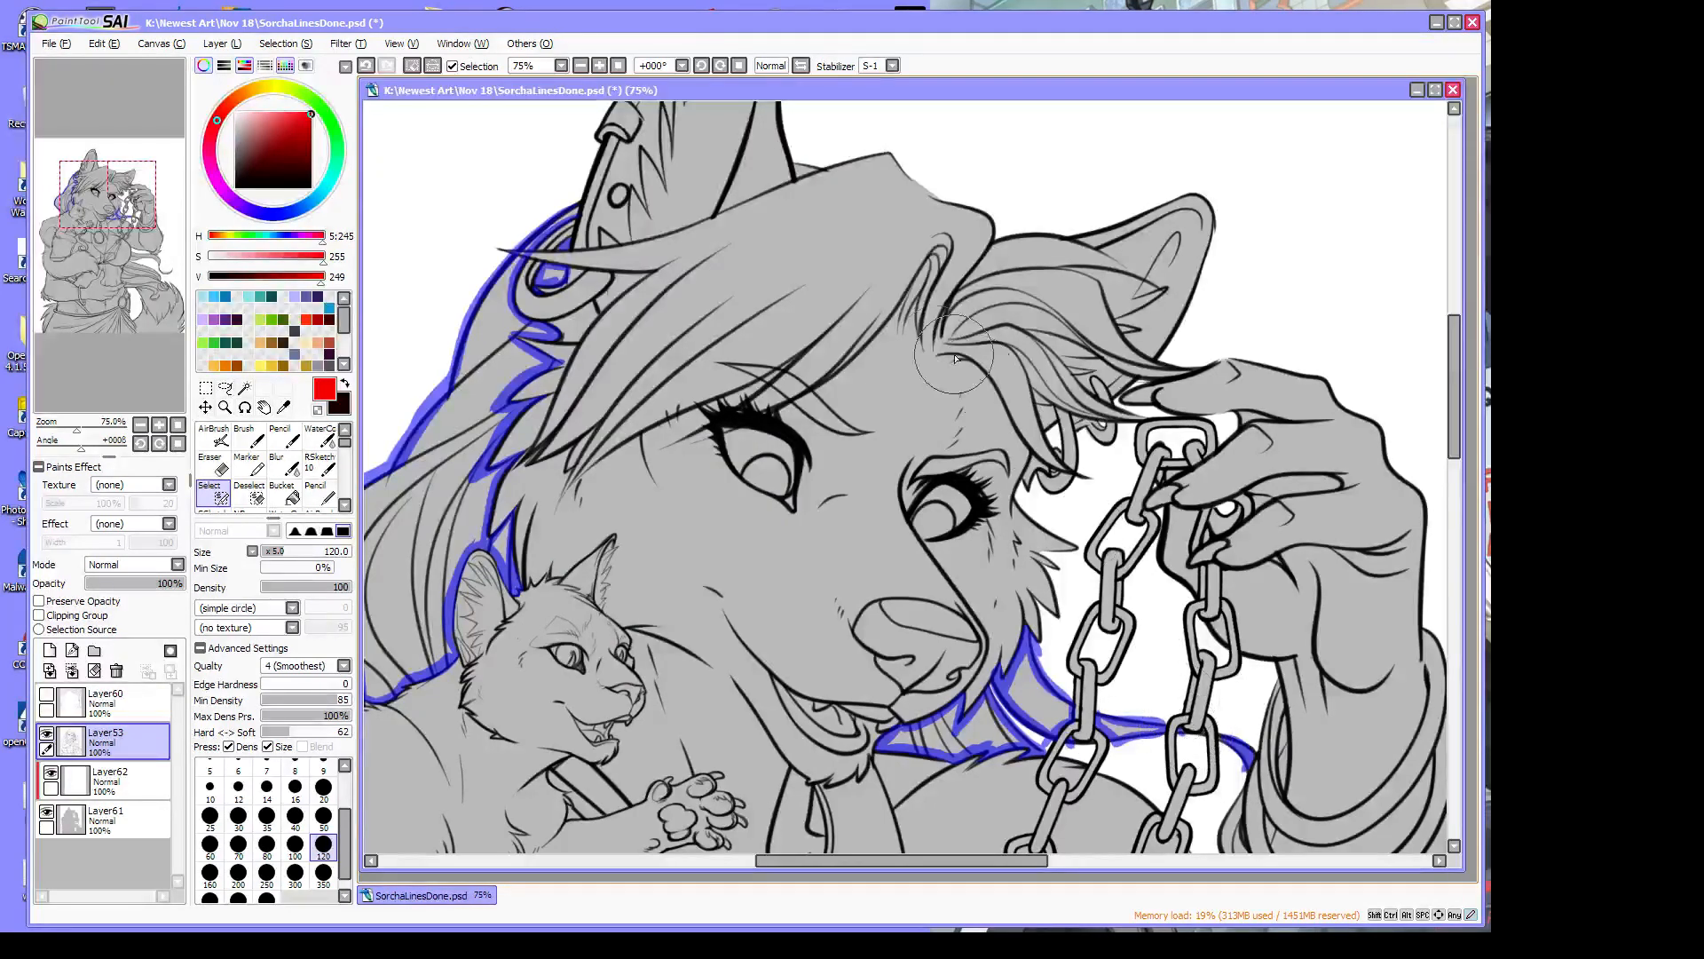
mouse_move(942, 363)
left_mouse_down()
mouse_move(979, 367)
mouse_move(1067, 470)
left_mouse_up()
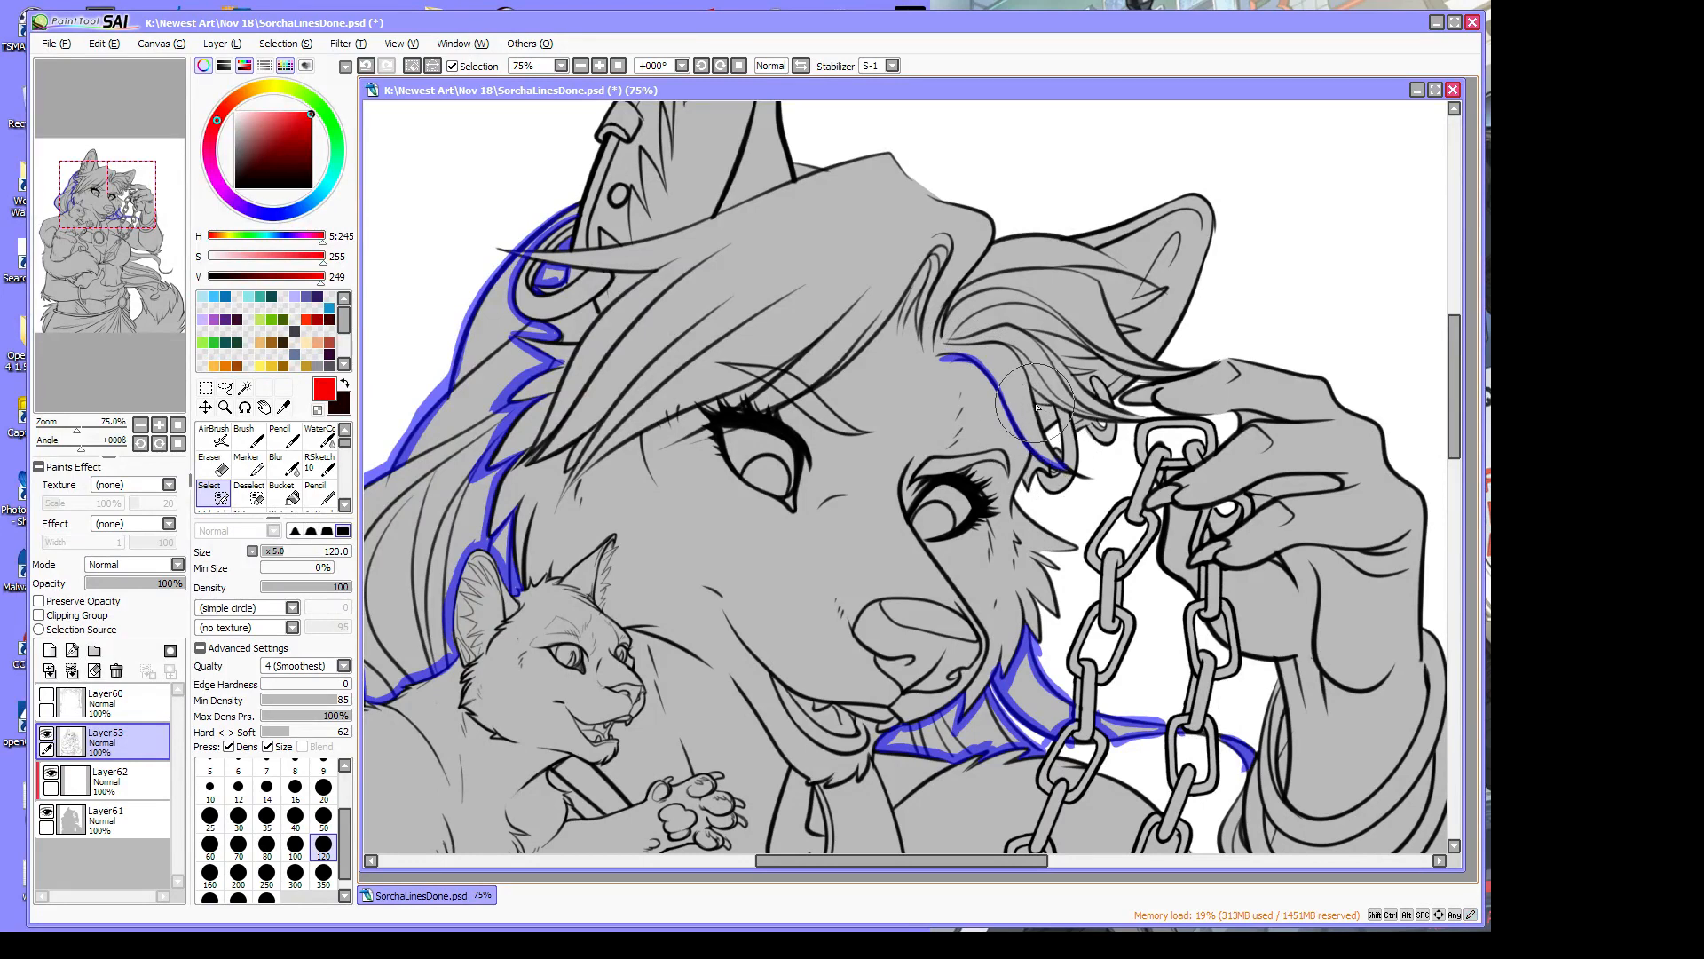
left_click_drag(1035, 402, 1136, 418)
Mark selection along the upper and curving hair strands and the top hair edge, redoing one misplaced stroke
mouse_move(1005, 325)
left_mouse_down()
mouse_move(1092, 402)
mouse_move(1144, 419)
left_mouse_up()
key("ctrl+z")
left_click_drag(1009, 325, 1180, 370)
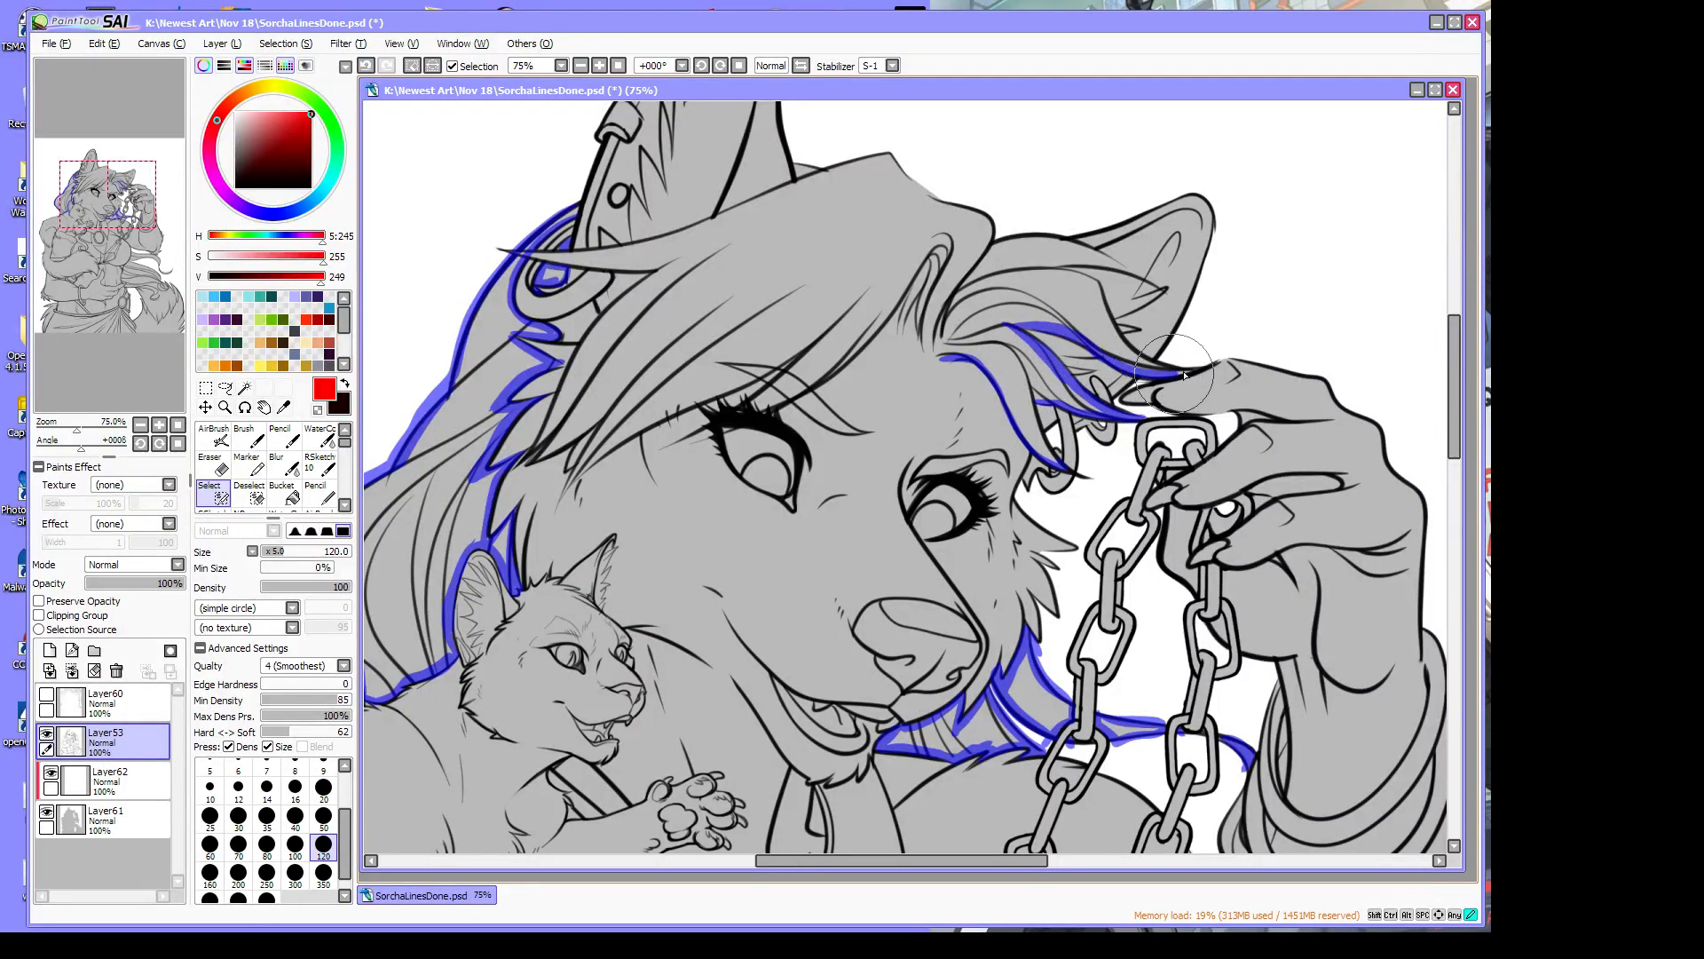
mouse_move(1055, 273)
left_mouse_down()
mouse_move(1104, 288)
mouse_move(1124, 347)
mouse_move(1192, 371)
left_mouse_up()
mouse_move(985, 249)
left_mouse_down()
mouse_move(1052, 241)
mouse_move(1146, 283)
mouse_move(1037, 268)
left_mouse_up()
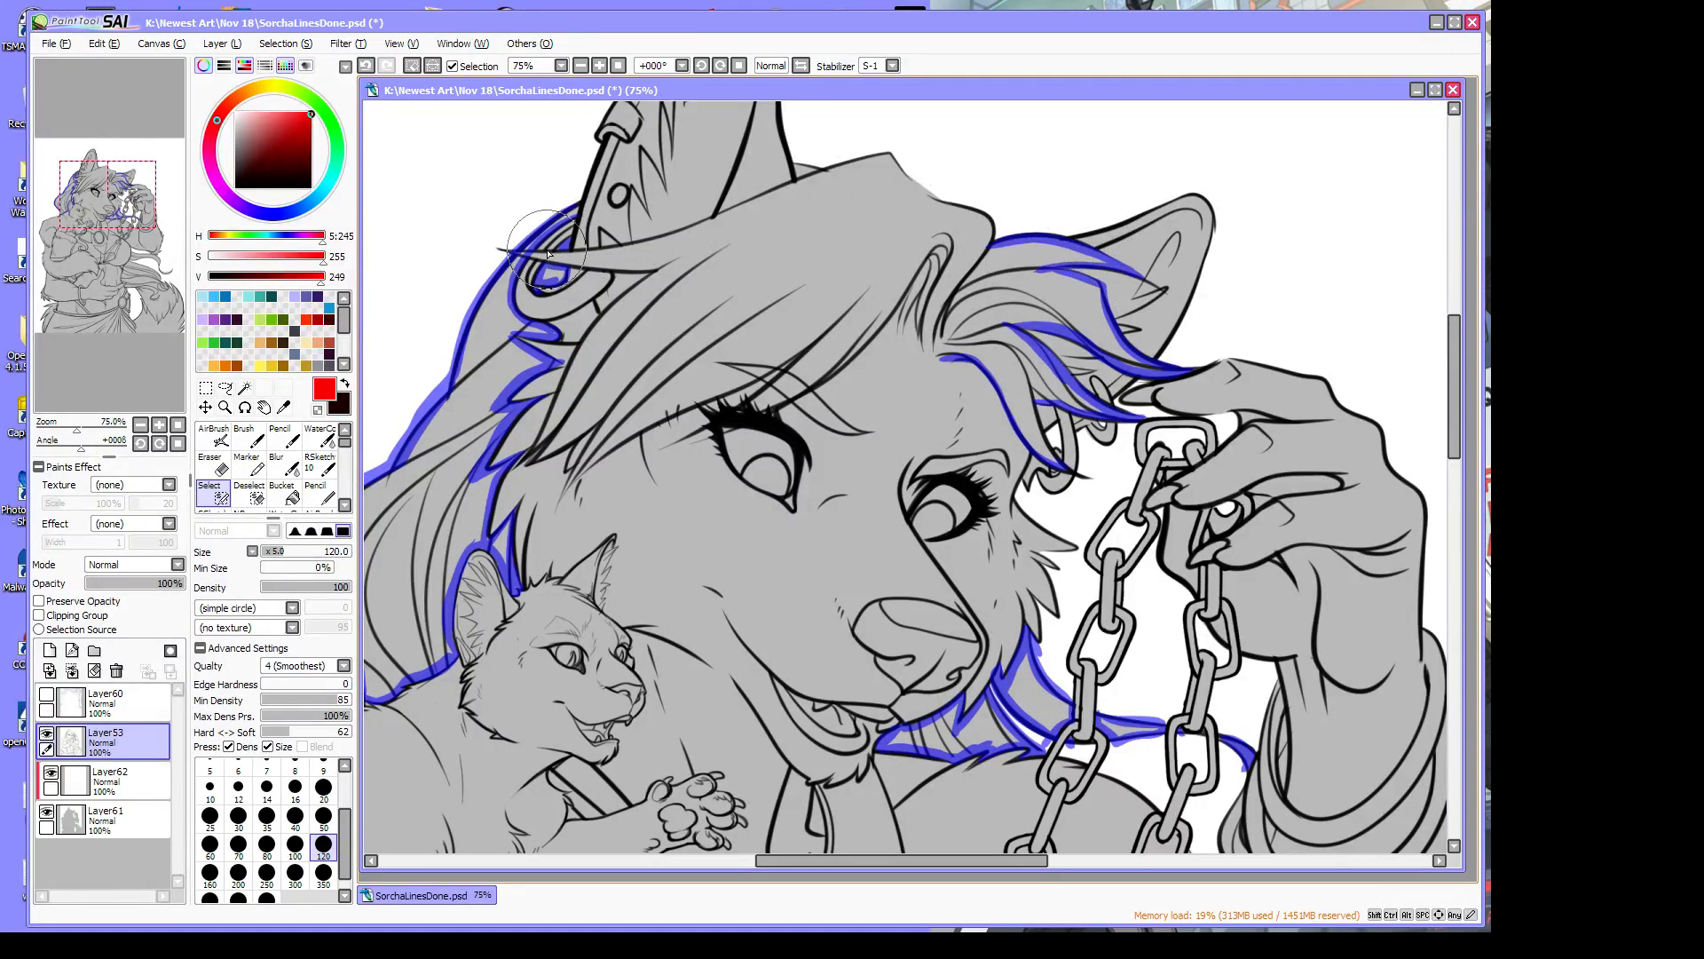
mouse_move(510, 253)
left_mouse_down()
mouse_move(600, 253)
mouse_move(848, 163)
mouse_move(796, 161)
mouse_move(884, 154)
mouse_move(990, 245)
left_mouse_up()
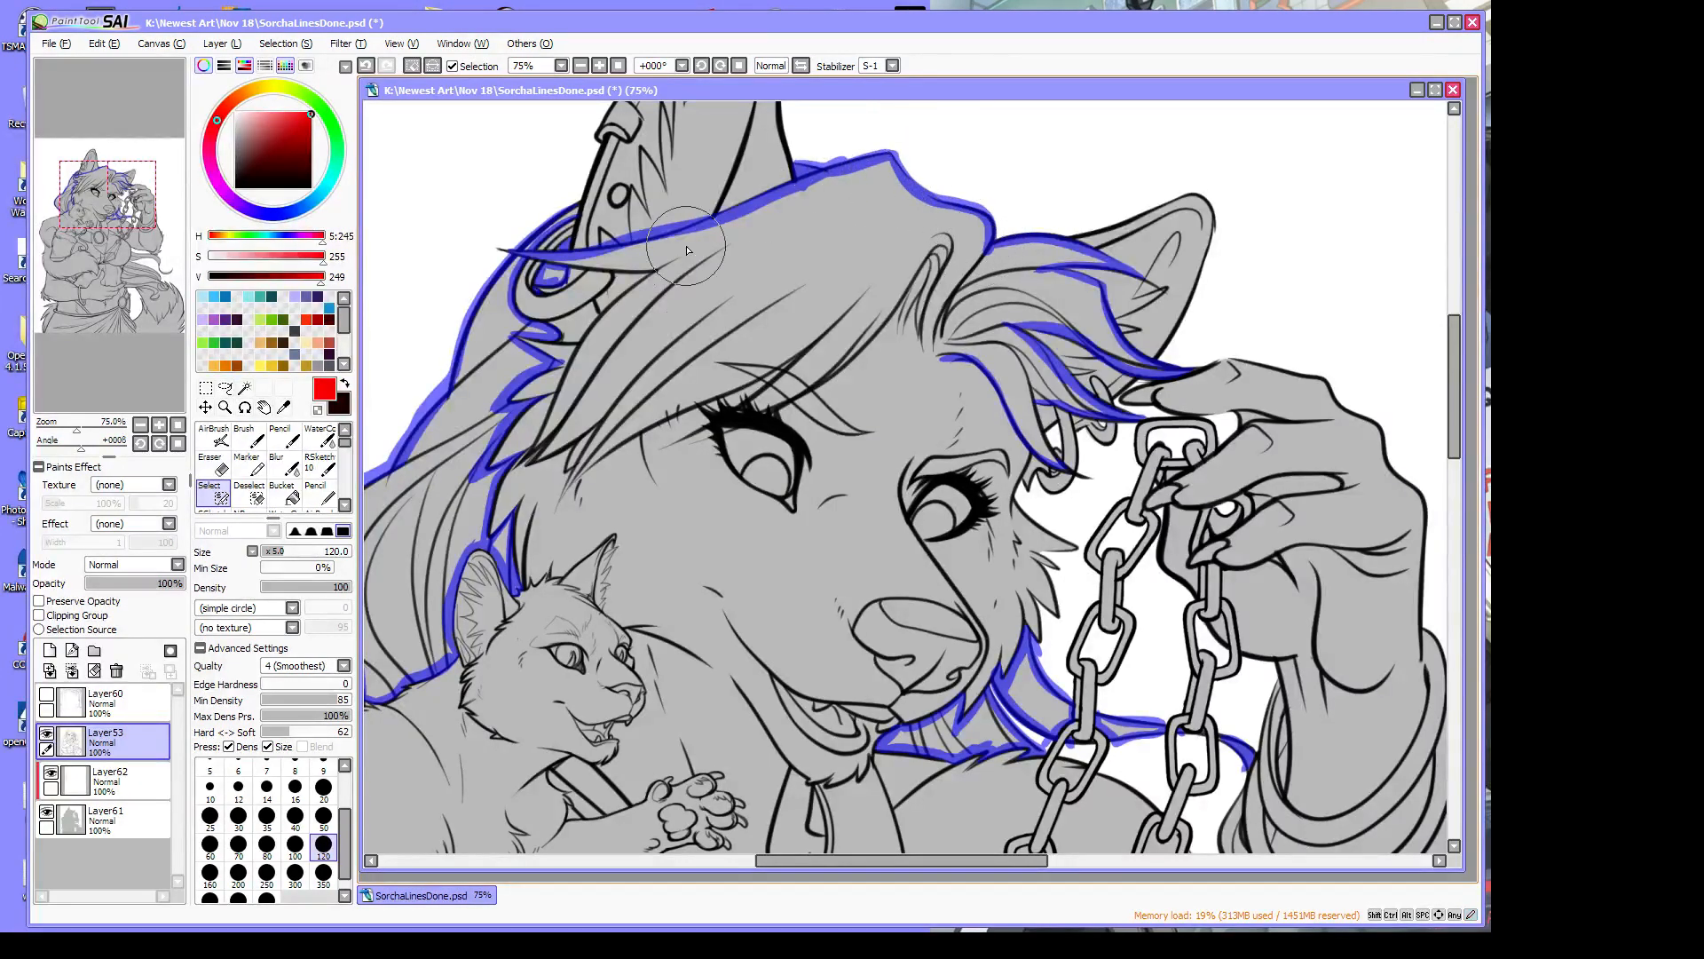
Trace the left hair-lock edge, the hairline above the forehead and the strands down the face's side
left_click(318, 411)
mouse_move(1037, 403)
left_mouse_down()
mouse_move(1066, 468)
mouse_move(1037, 408)
left_mouse_up()
mouse_move(947, 359)
left_mouse_down()
mouse_move(890, 323)
mouse_move(798, 391)
mouse_move(663, 448)
mouse_move(764, 382)
left_mouse_up()
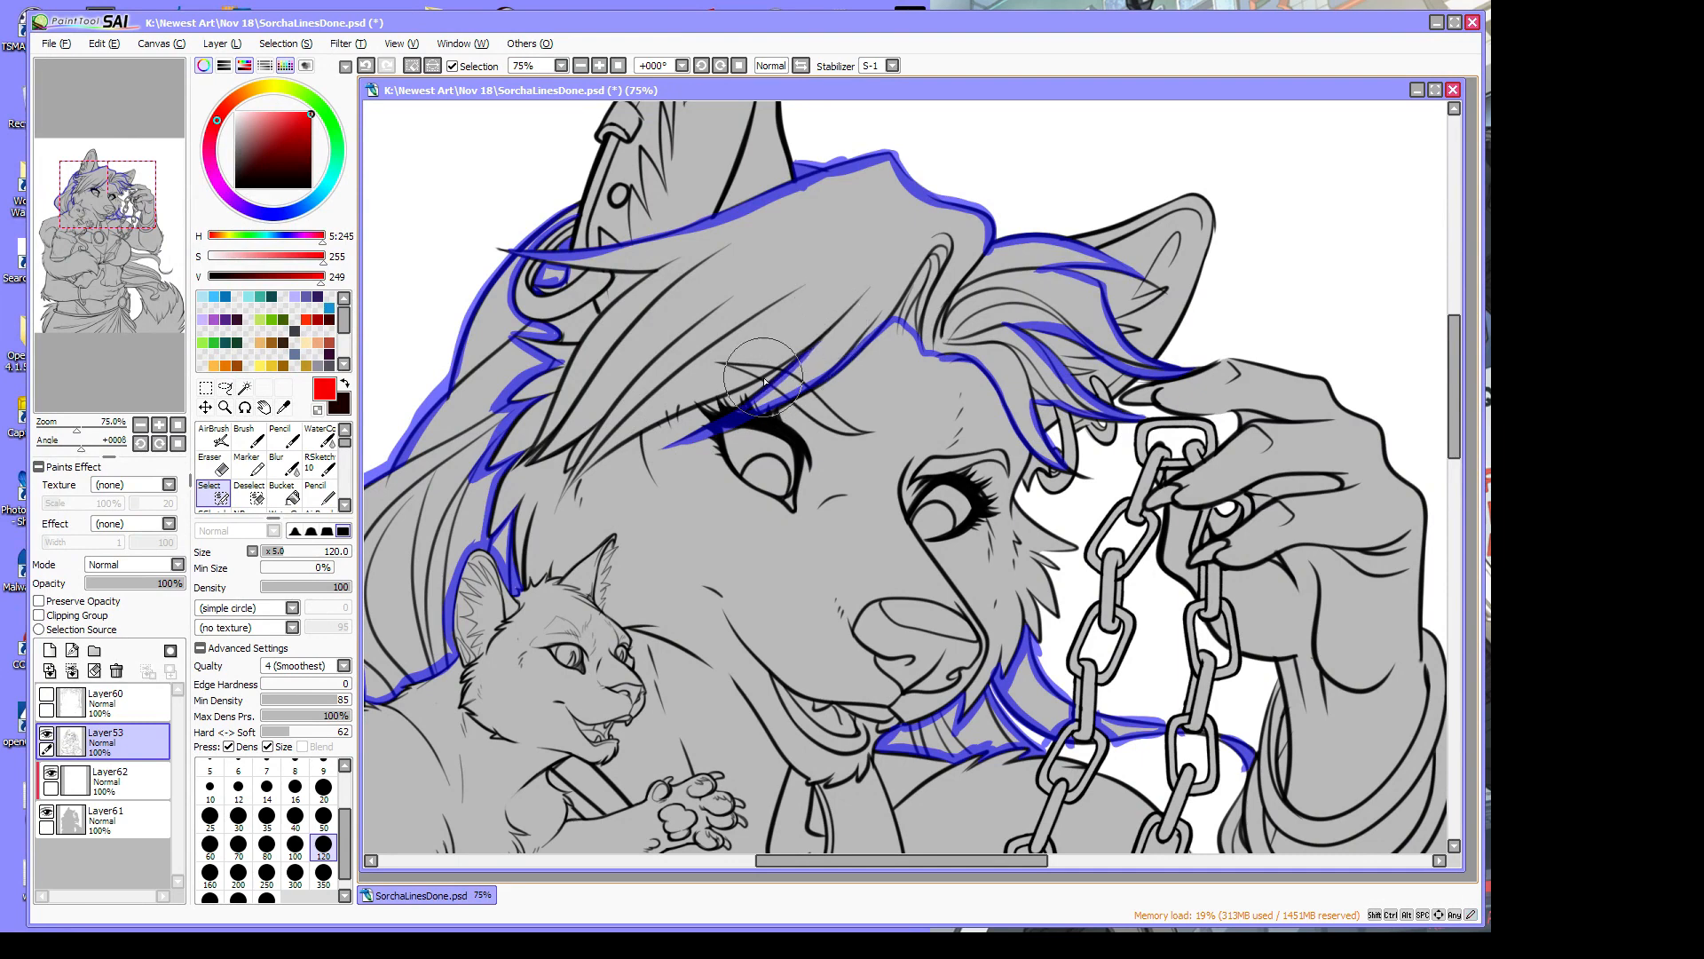
mouse_move(832, 331)
left_mouse_down()
mouse_move(689, 382)
mouse_move(782, 361)
mouse_move(624, 438)
mouse_move(640, 413)
mouse_move(684, 401)
mouse_move(568, 484)
left_mouse_up()
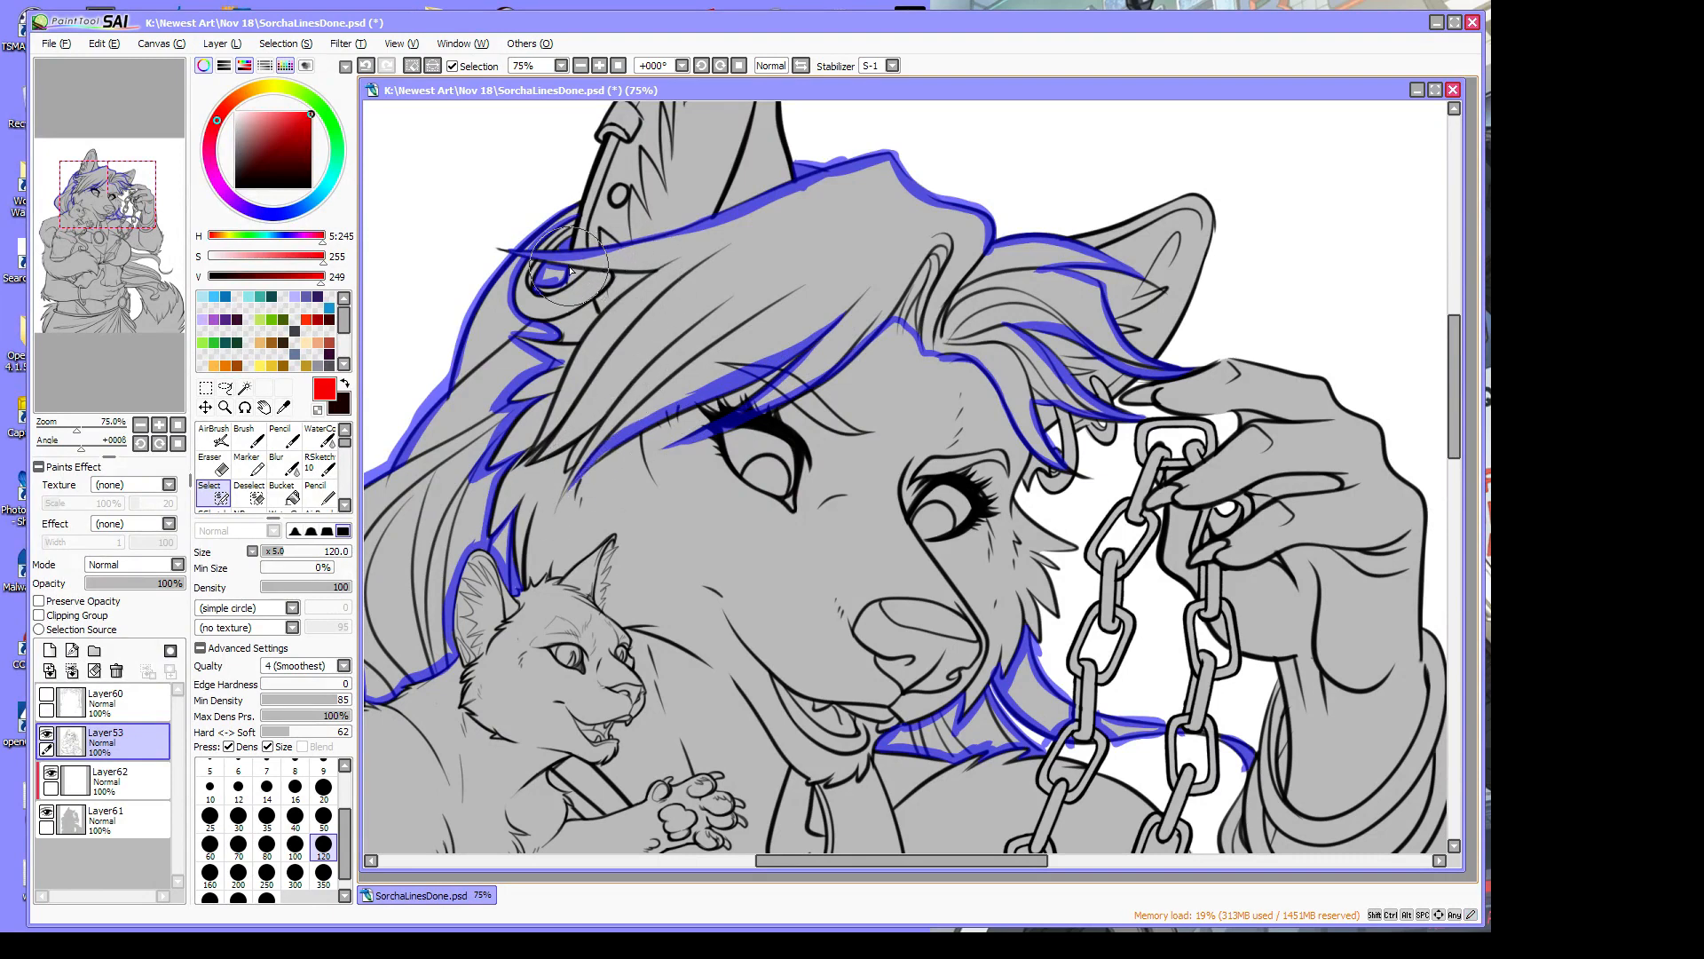
mouse_move(552, 263)
left_mouse_down()
mouse_move(676, 269)
mouse_move(583, 356)
mouse_move(598, 325)
mouse_move(526, 462)
mouse_move(561, 416)
mouse_move(539, 460)
mouse_move(640, 384)
left_mouse_up()
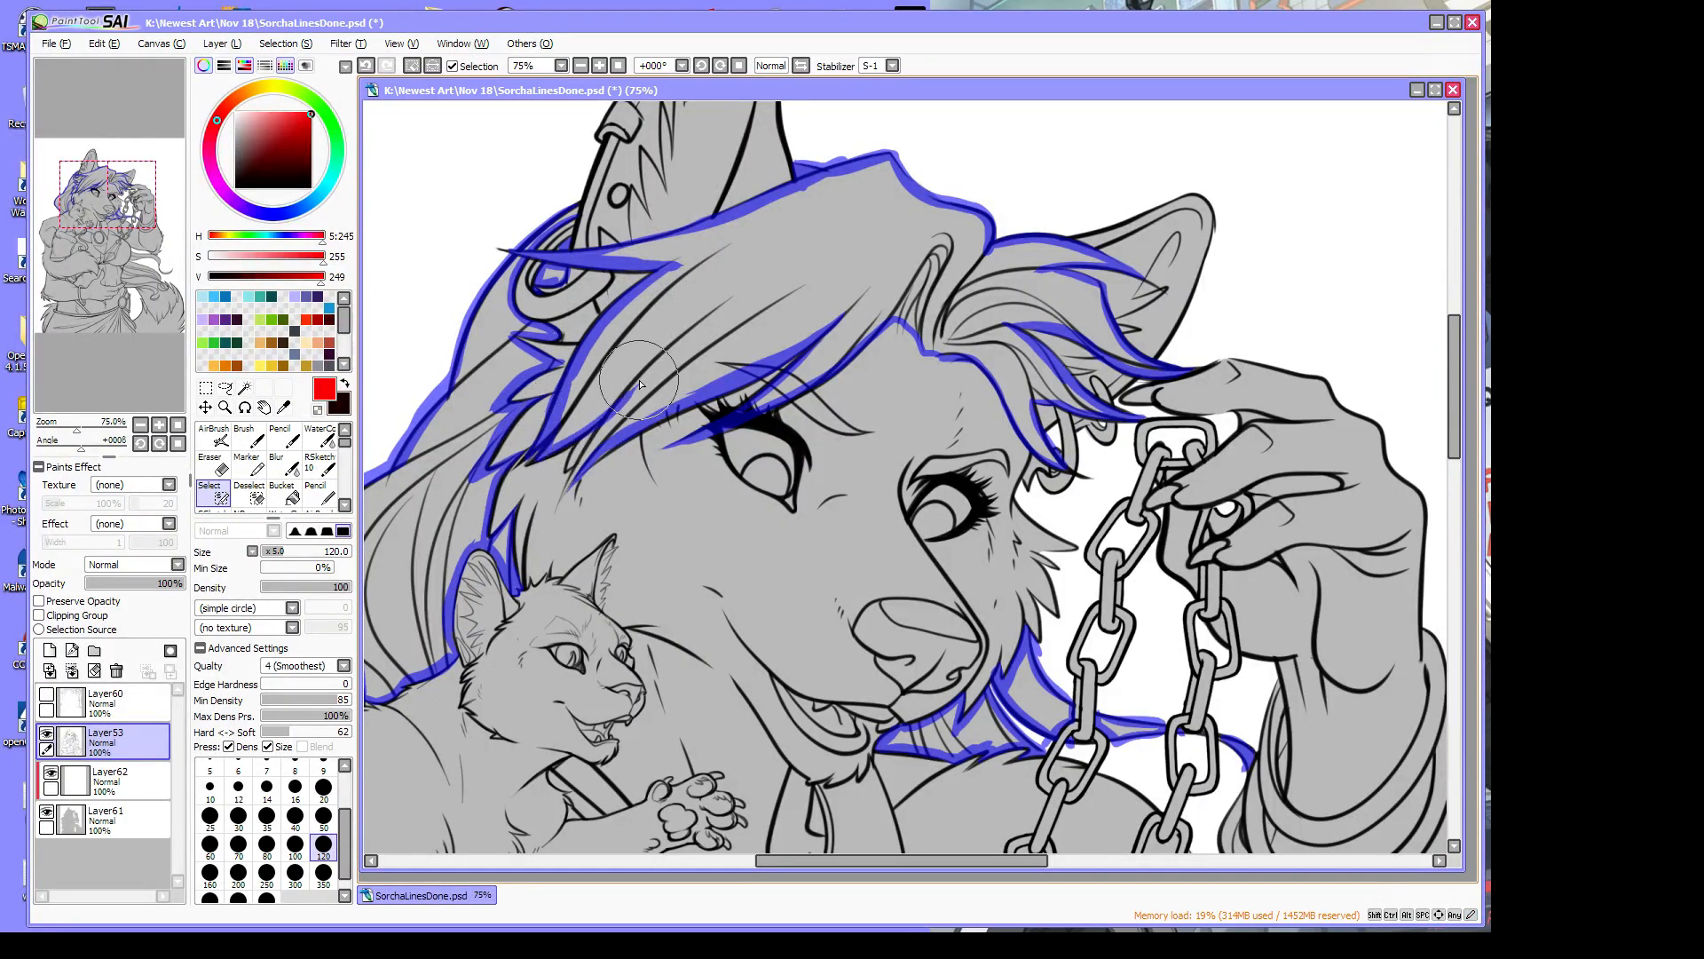
left_click_drag(563, 500, 646, 371)
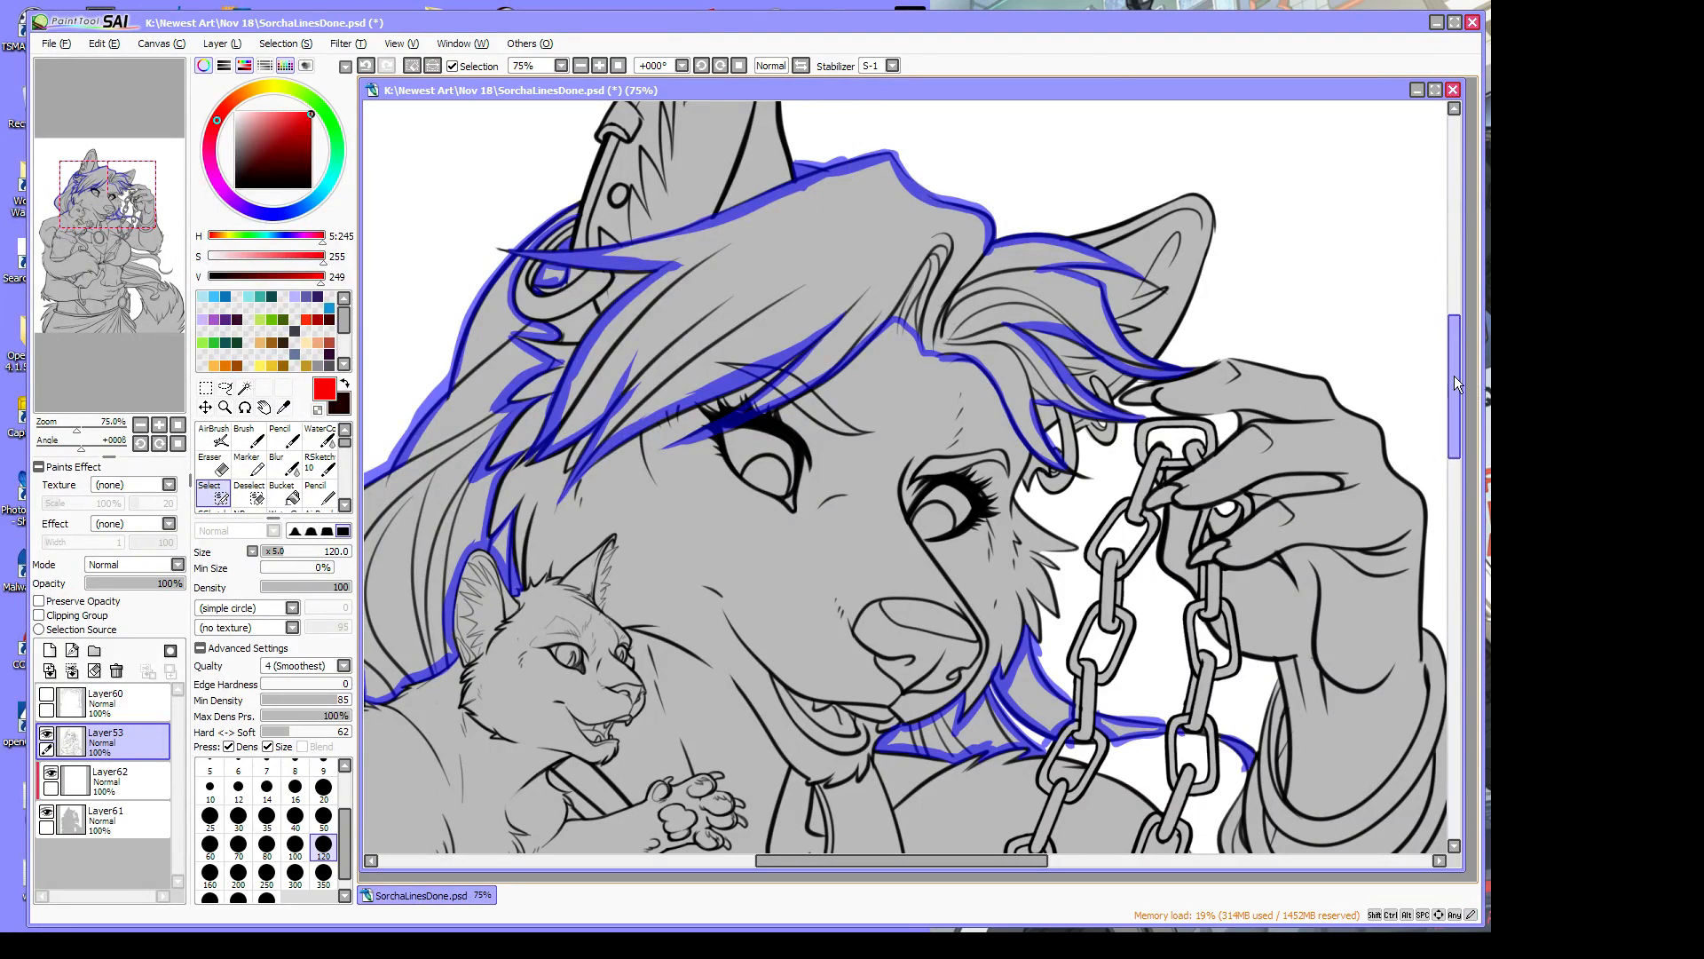
left_click_drag(1455, 377, 1456, 428)
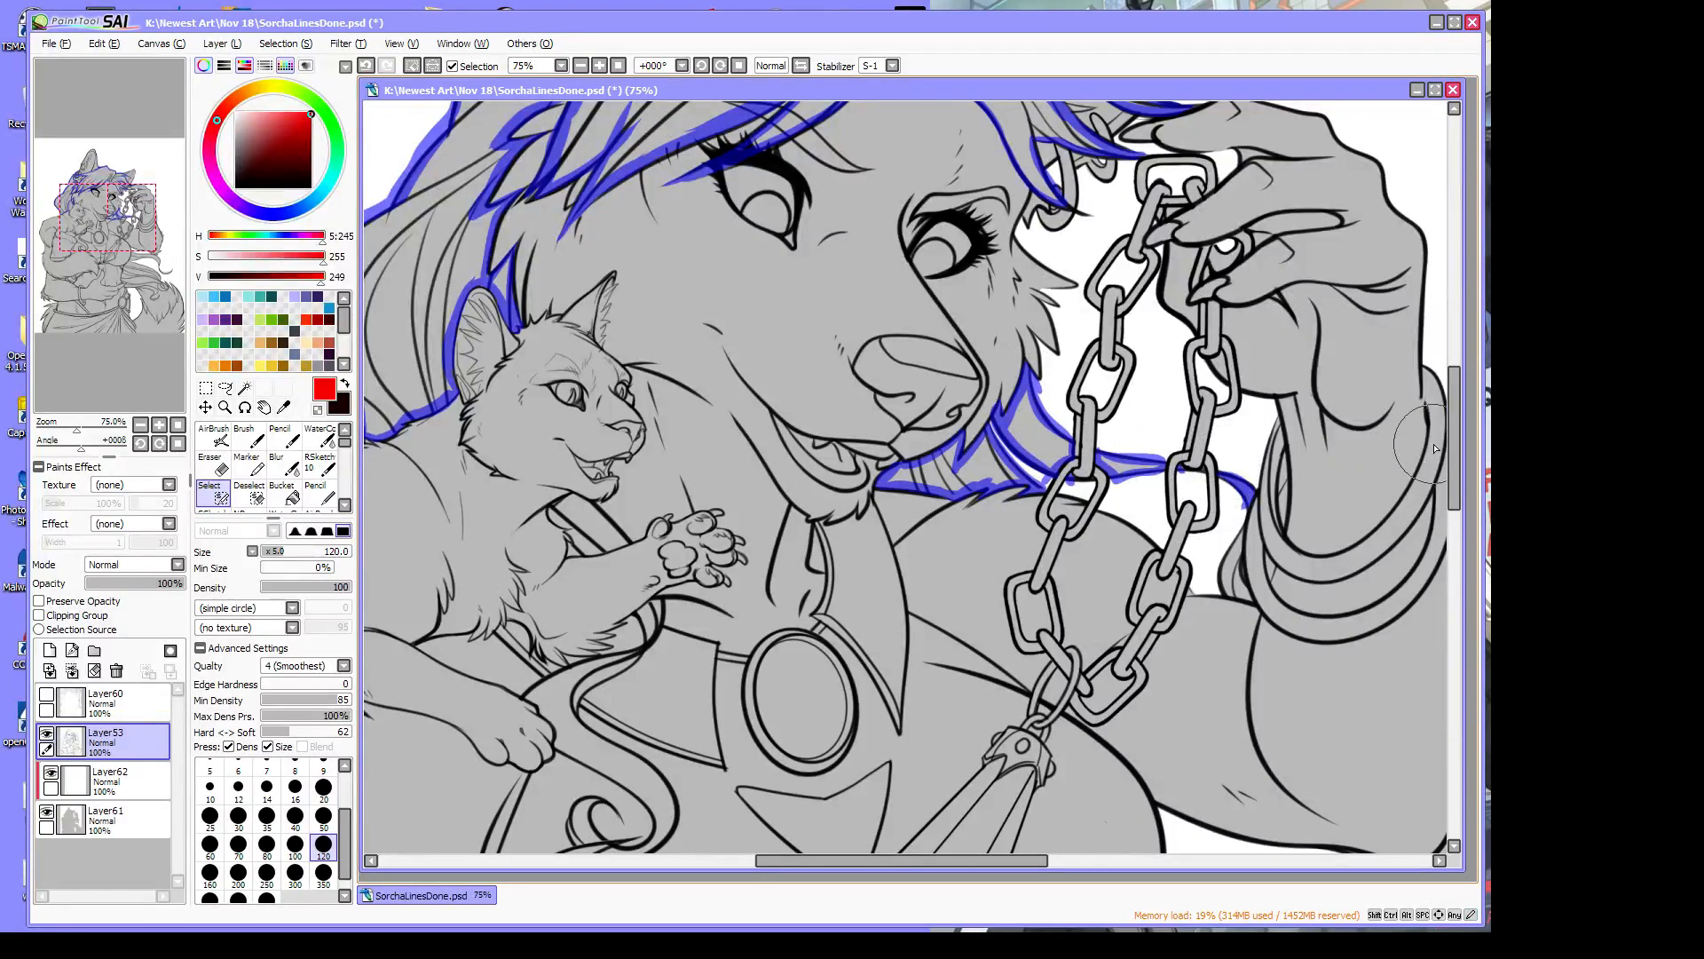
Outline the hair's inner edge beside the chest and along the lower strand's curl
left_click_drag(968, 490, 978, 484)
left_click_drag(1460, 471, 1472, 603)
left_click_drag(1008, 860, 1108, 860)
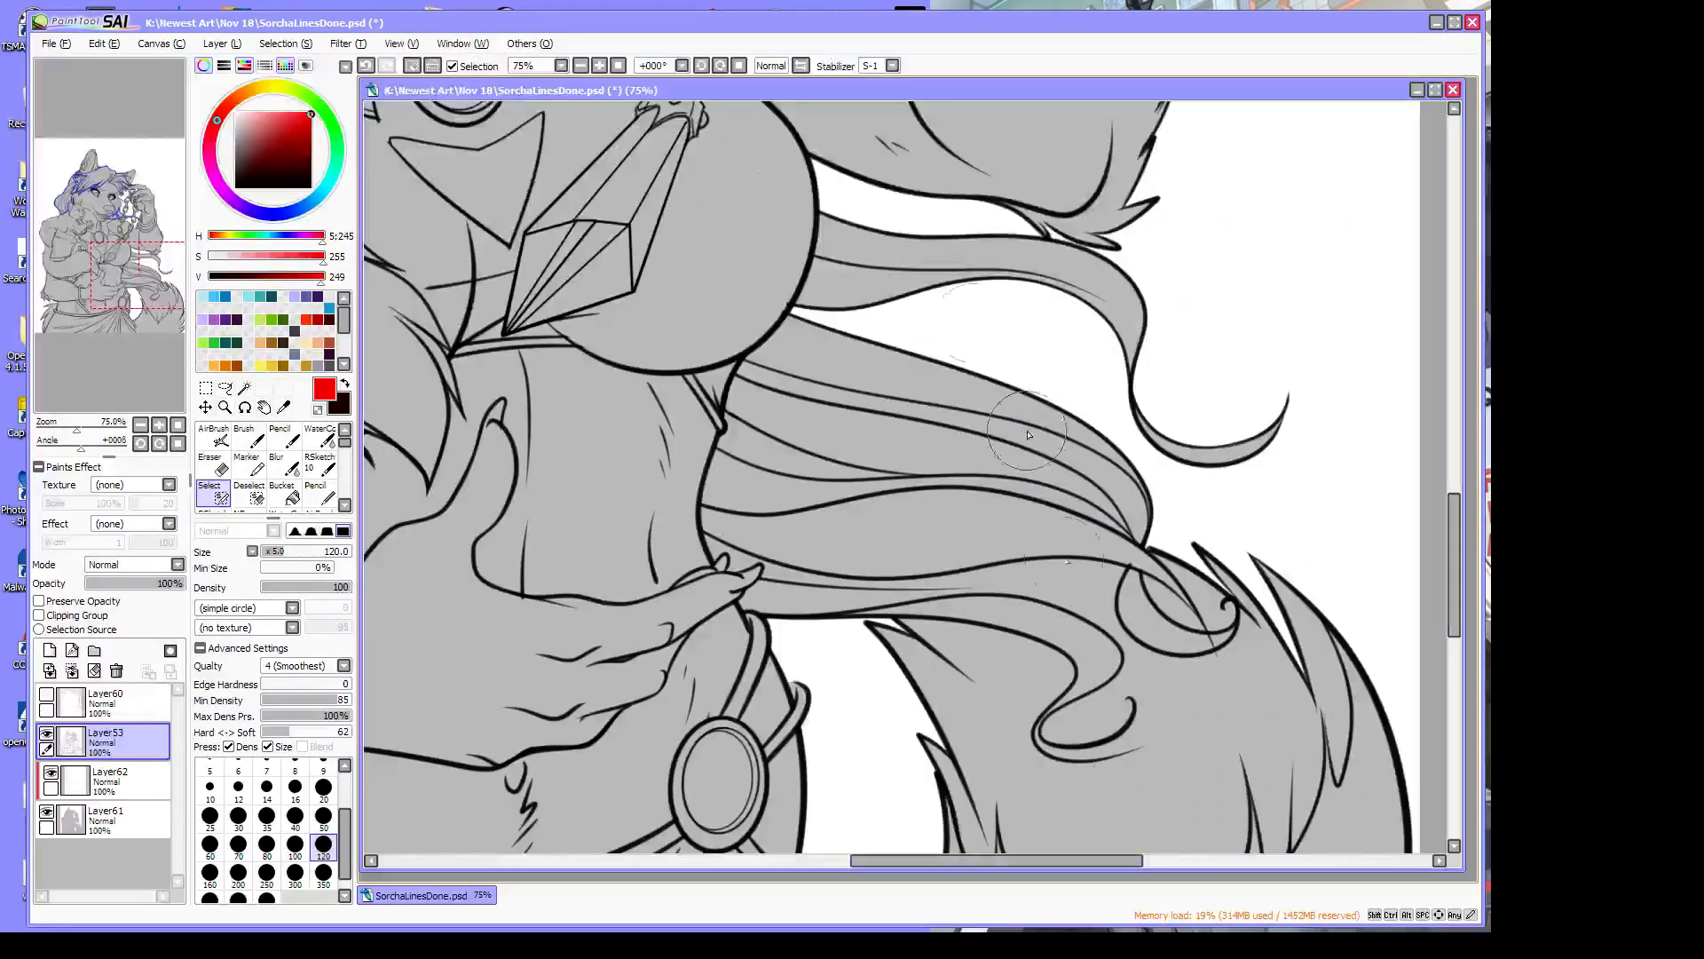
mouse_move(818, 217)
left_mouse_down()
mouse_move(778, 346)
mouse_move(786, 328)
mouse_move(725, 416)
mouse_move(707, 497)
mouse_move(719, 565)
mouse_move(761, 576)
mouse_move(746, 602)
mouse_move(773, 610)
mouse_move(1092, 624)
left_mouse_up()
mouse_move(956, 615)
left_mouse_down()
mouse_move(1078, 664)
mouse_move(1044, 752)
mouse_move(1101, 750)
mouse_move(1119, 714)
mouse_move(1150, 715)
mouse_move(1108, 741)
left_mouse_up()
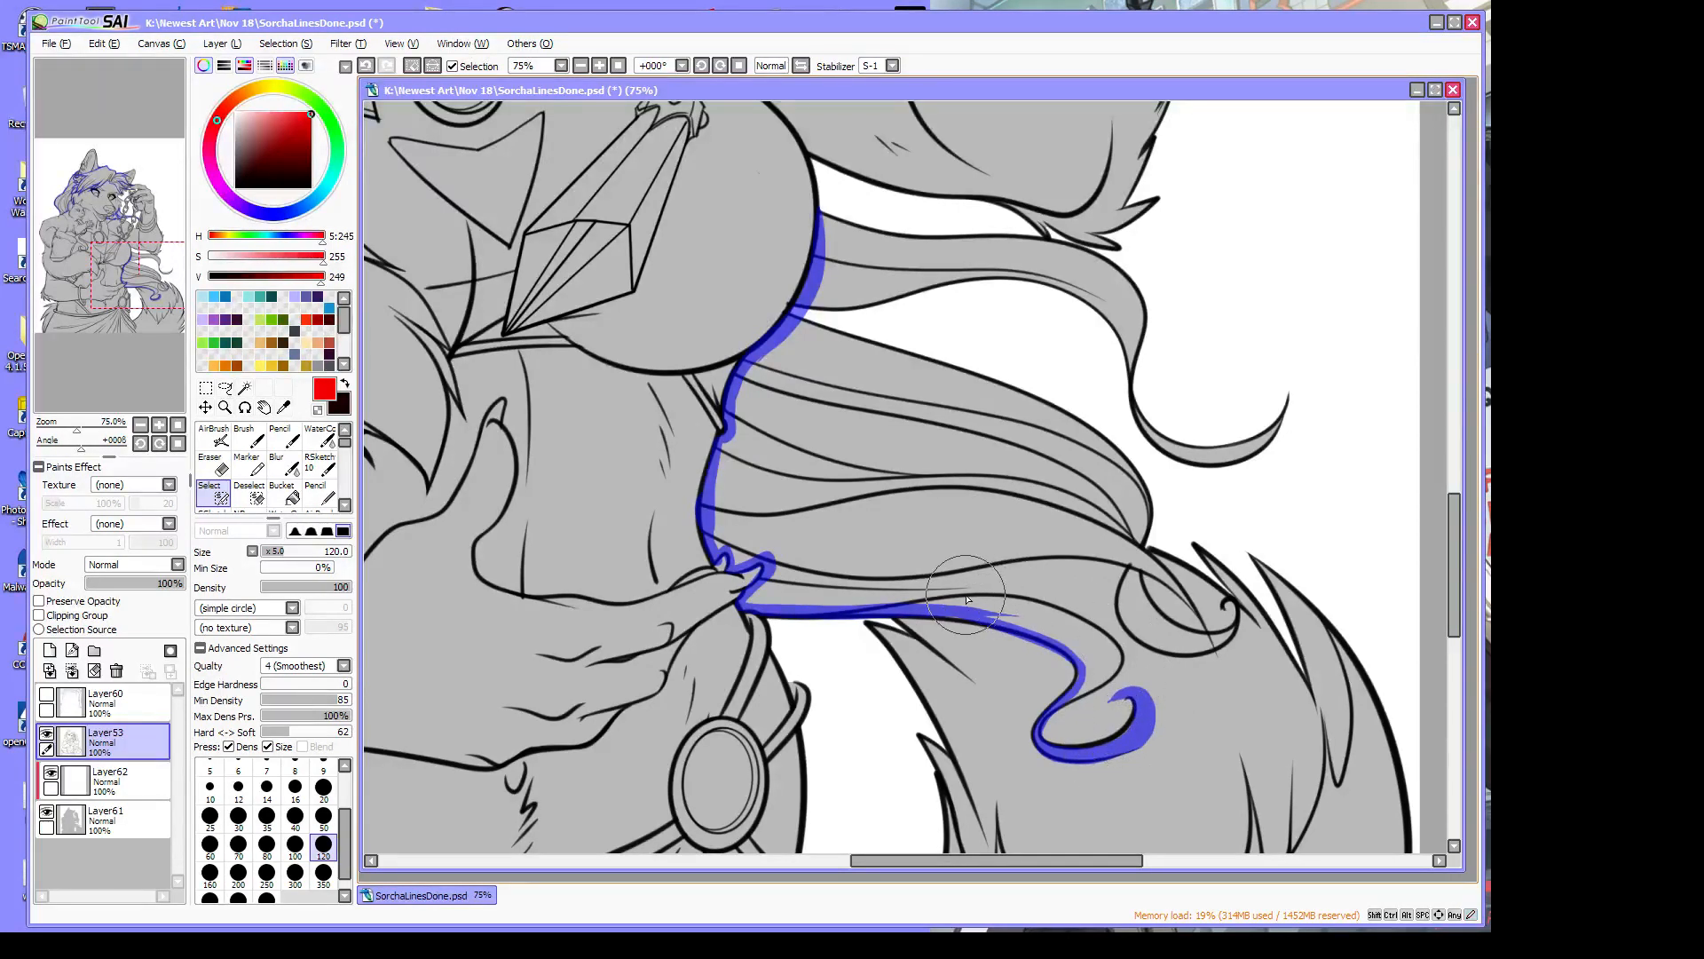
mouse_move(932, 604)
left_mouse_down()
mouse_move(1081, 623)
mouse_move(1115, 660)
mouse_move(1102, 670)
mouse_move(1115, 649)
mouse_move(1120, 665)
mouse_move(1073, 698)
left_mouse_up()
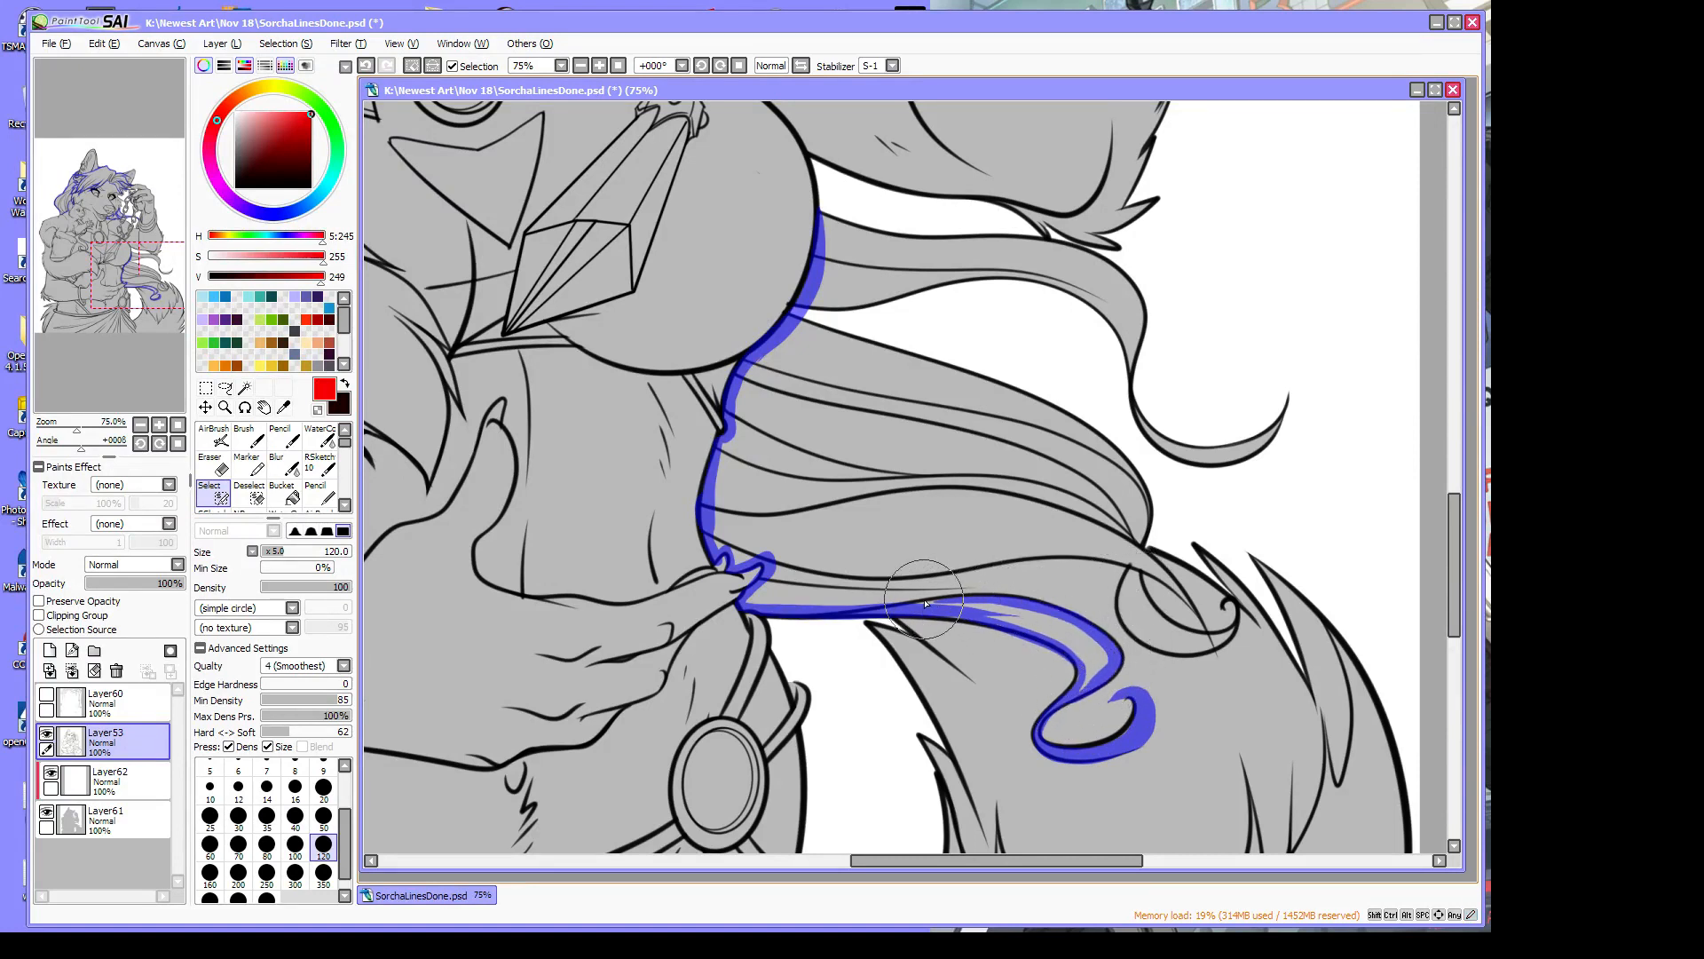
mouse_move(963, 596)
left_mouse_down()
mouse_move(1138, 568)
mouse_move(914, 593)
left_mouse_up()
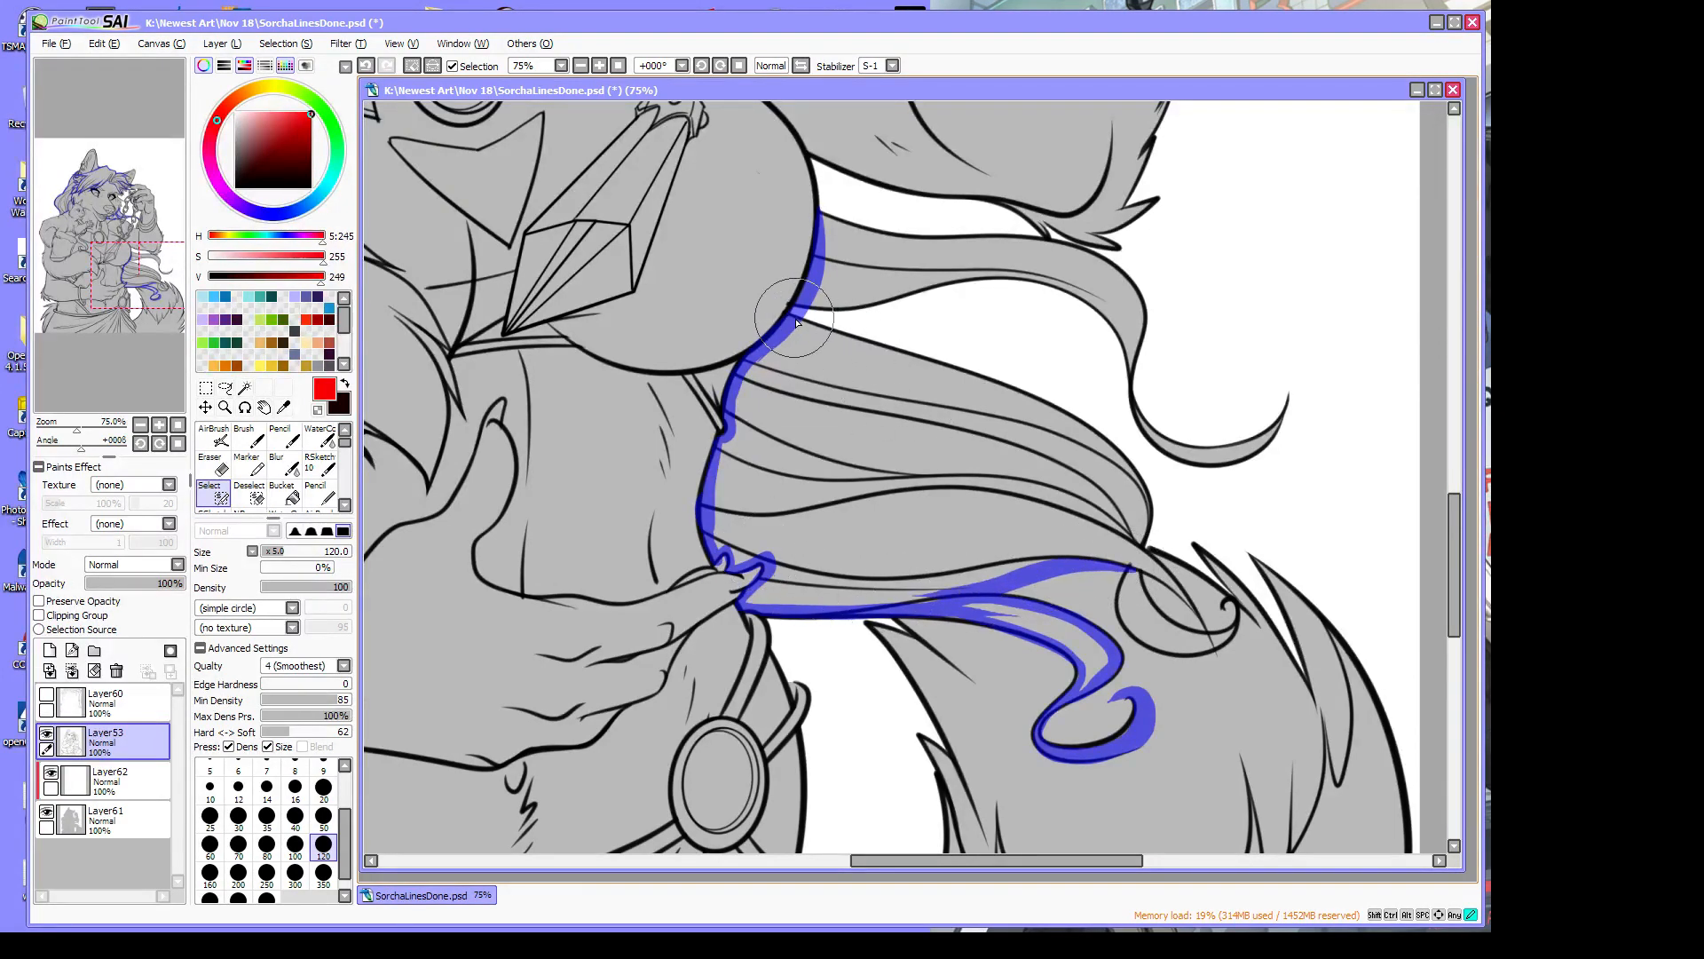
Trace the upper and middle hair strands to their tips and close the outline at the curl's tip
mouse_move(793, 311)
left_mouse_down()
mouse_move(1007, 378)
mouse_move(1136, 479)
mouse_move(1141, 548)
mouse_move(1193, 604)
mouse_move(1149, 604)
mouse_move(1232, 632)
left_mouse_up()
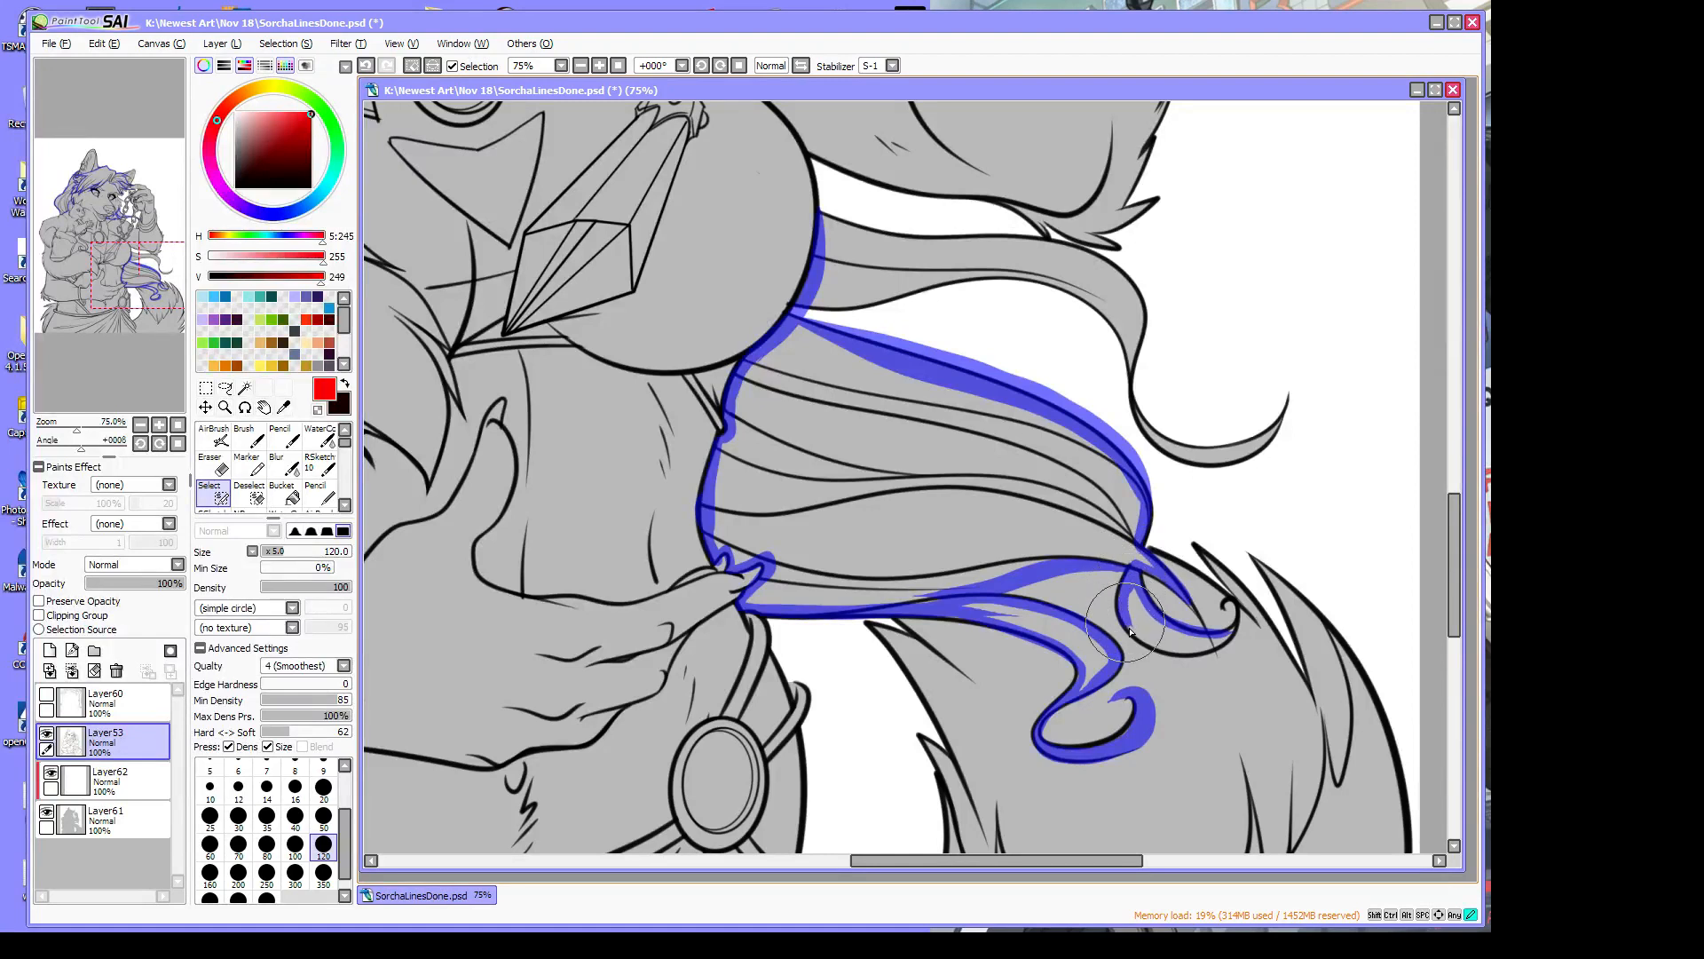
mouse_move(1199, 655)
left_mouse_down()
mouse_move(1240, 625)
mouse_move(1211, 650)
left_mouse_up()
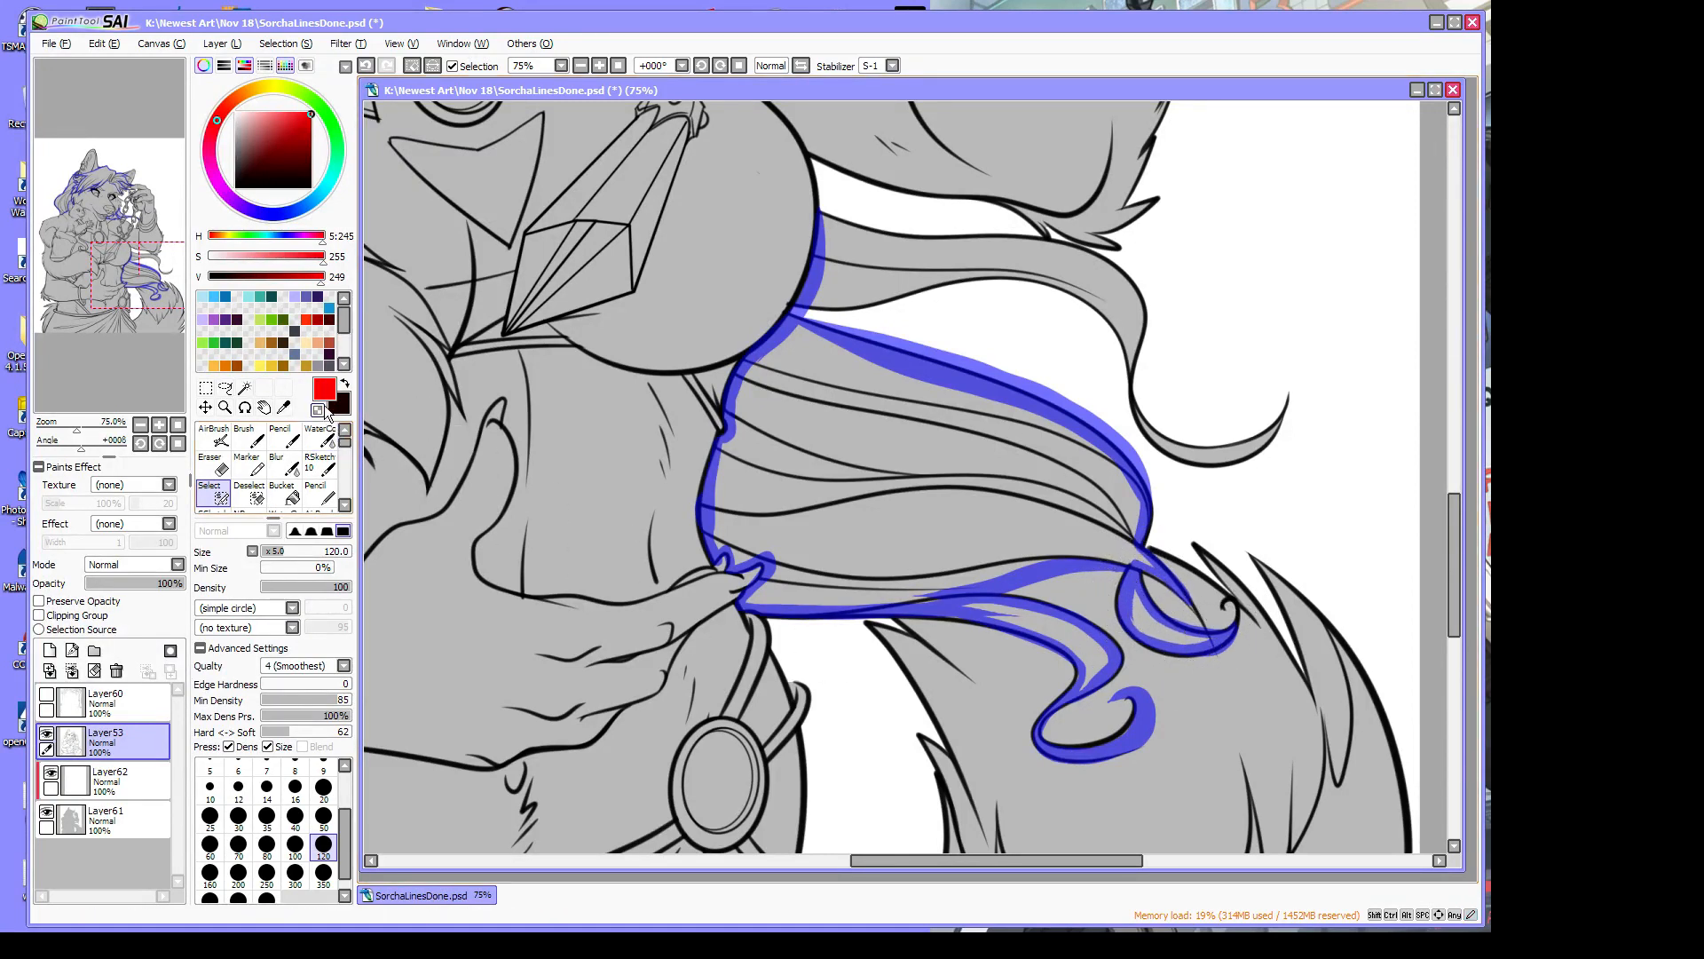
left_click_drag(1242, 632, 1192, 671)
left_click_drag(1150, 576, 1151, 576)
mouse_move(824, 220)
left_mouse_down()
mouse_move(1060, 259)
mouse_move(1145, 319)
mouse_move(1140, 295)
mouse_move(1143, 432)
mouse_move(1236, 456)
mouse_move(1291, 399)
left_mouse_up()
mouse_move(799, 309)
left_mouse_down()
mouse_move(1021, 271)
mouse_move(976, 284)
mouse_move(1041, 282)
left_mouse_up()
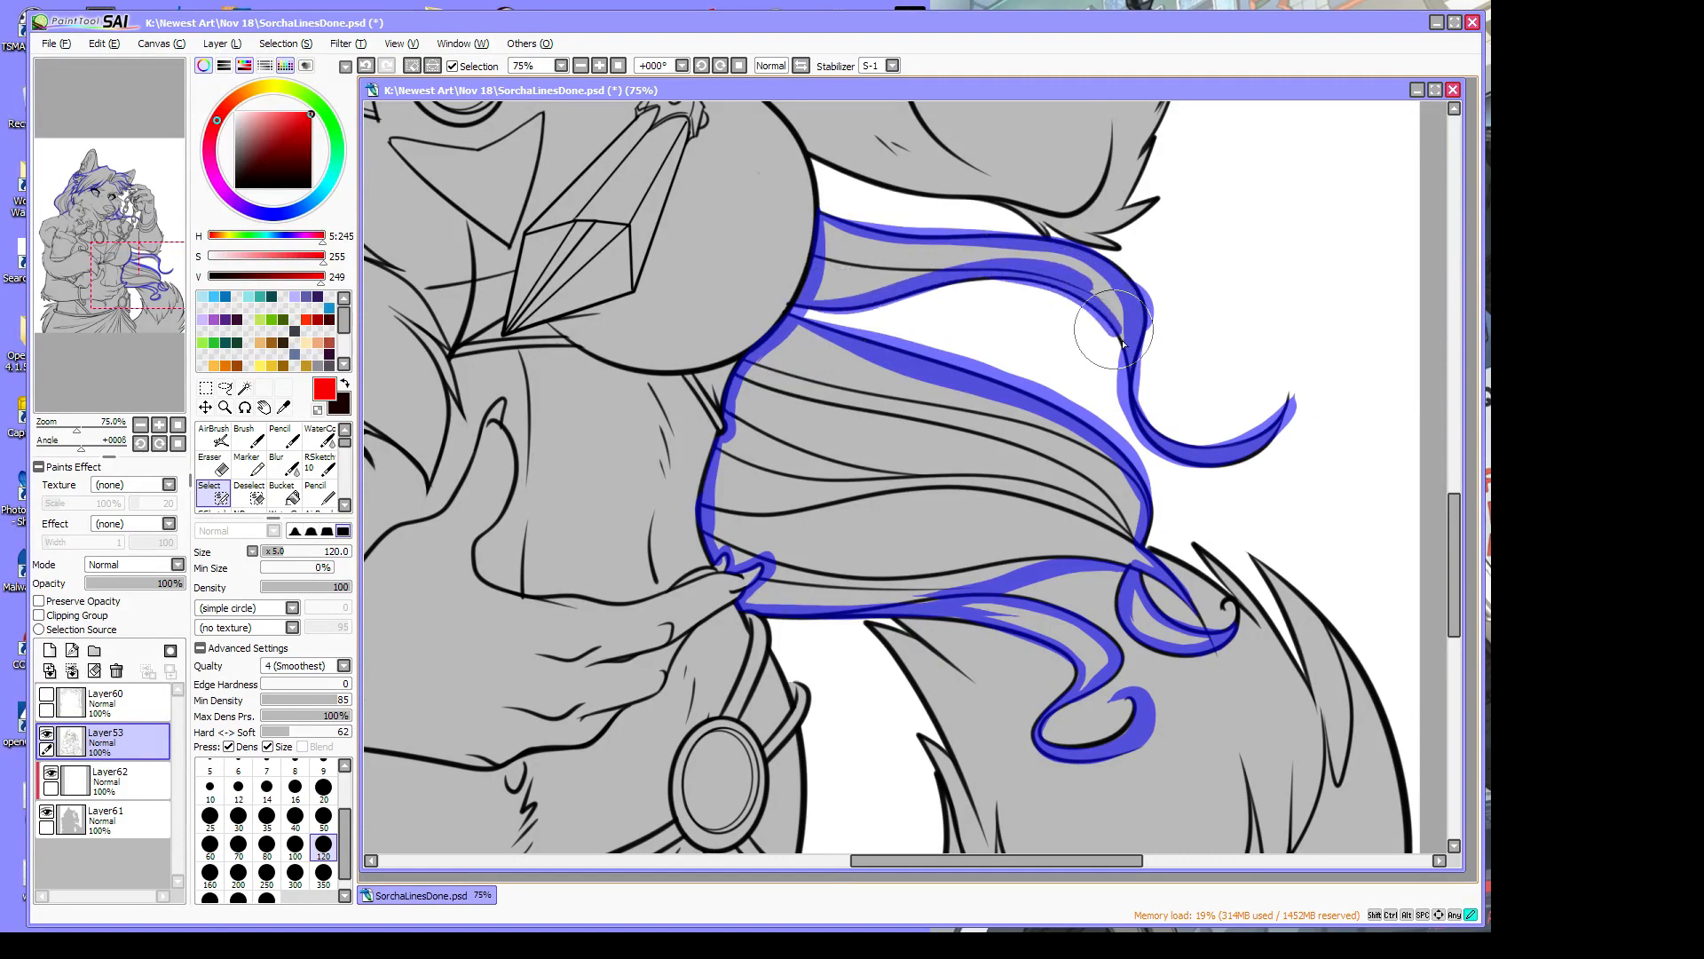
left_click_drag(80, 435, 59, 435)
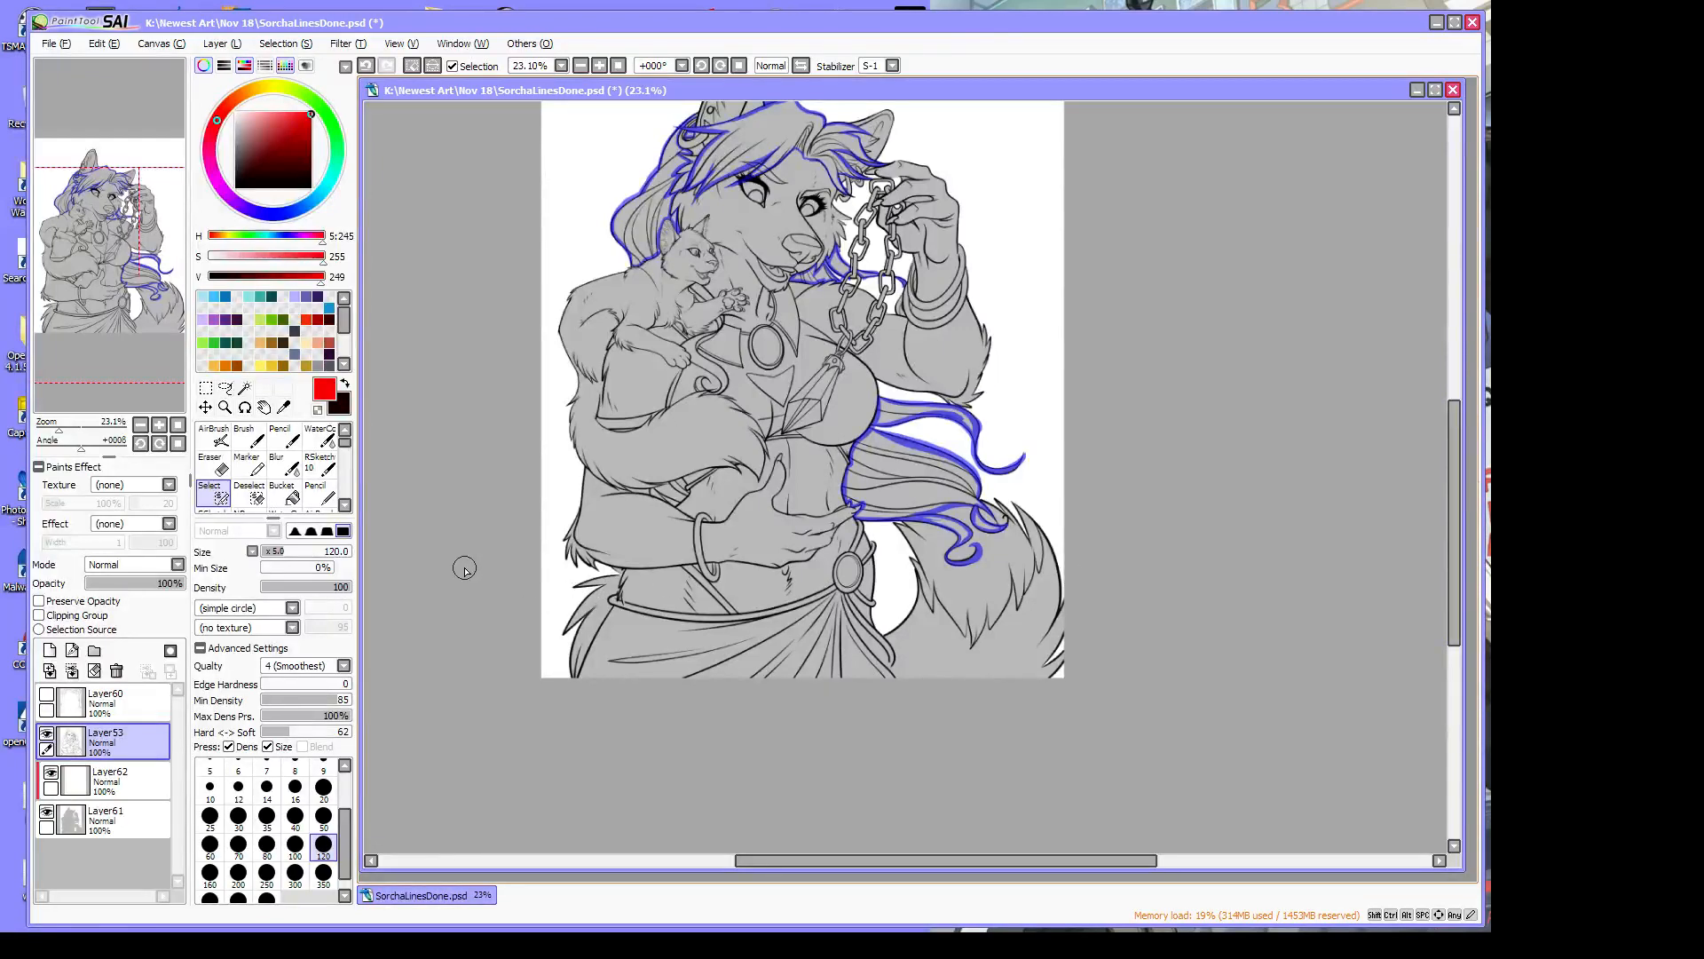
left_click(226, 409)
left_click(662, 502)
left_click(663, 501)
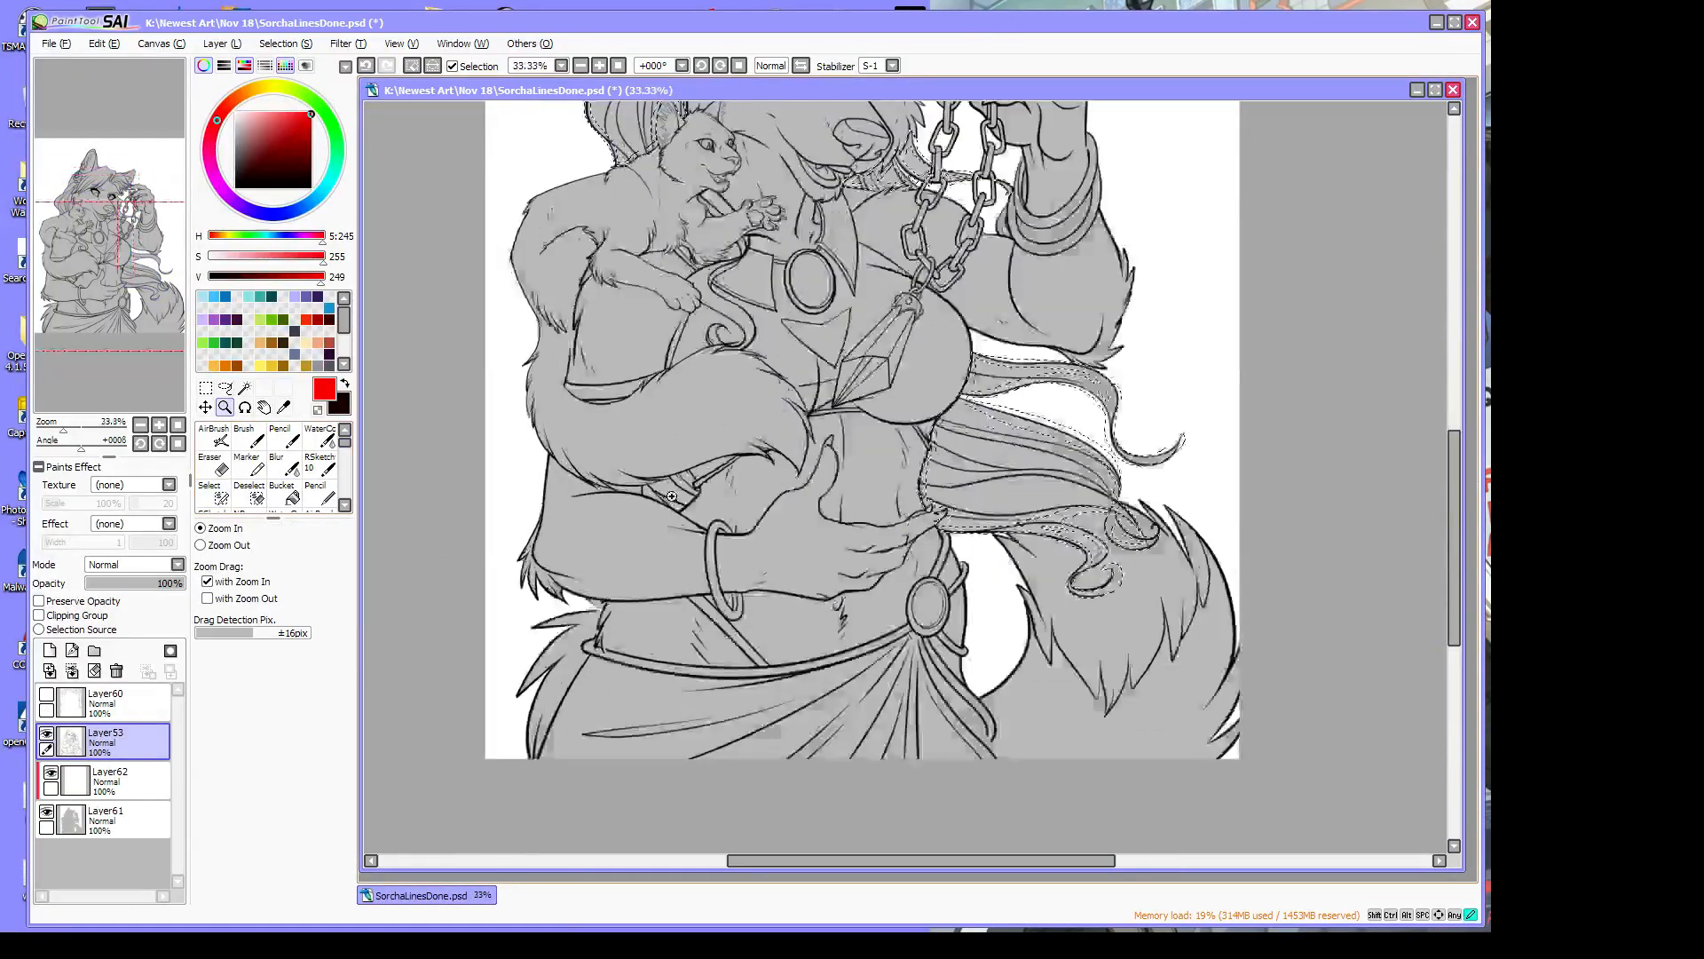
left_click(665, 502)
left_click(665, 502)
left_click(216, 494)
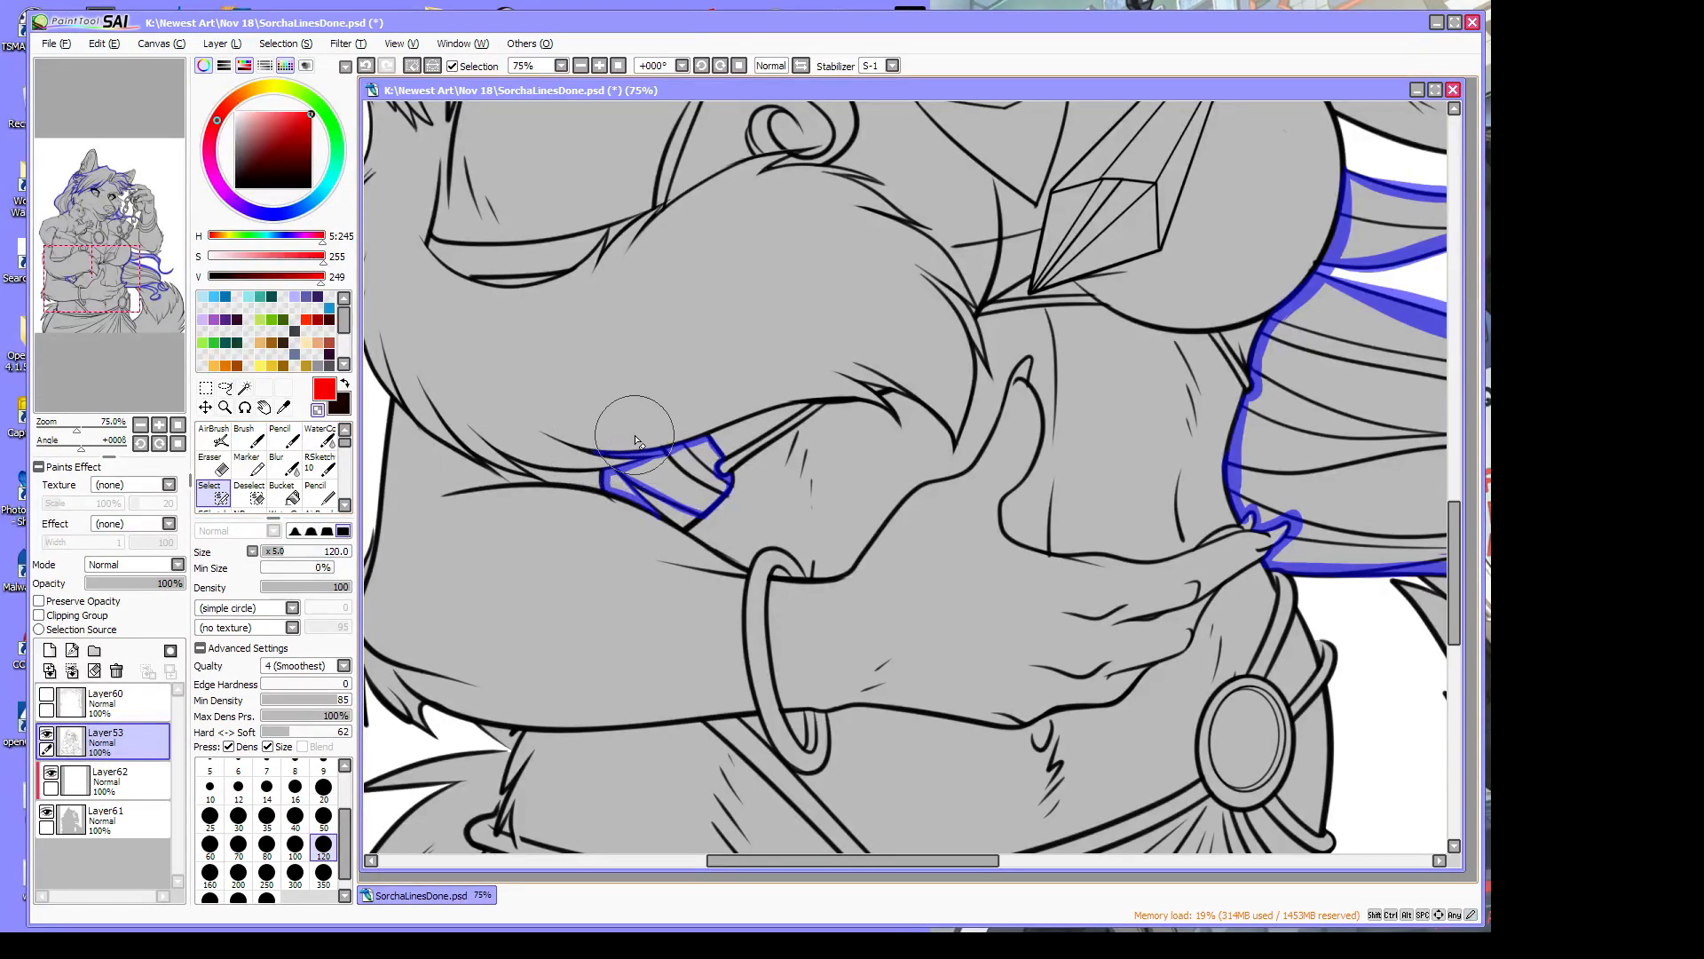
Magic-wand the under-arm gap and hair strips into the selection with lower Color diff., making Layer62 active
left_click(244, 389)
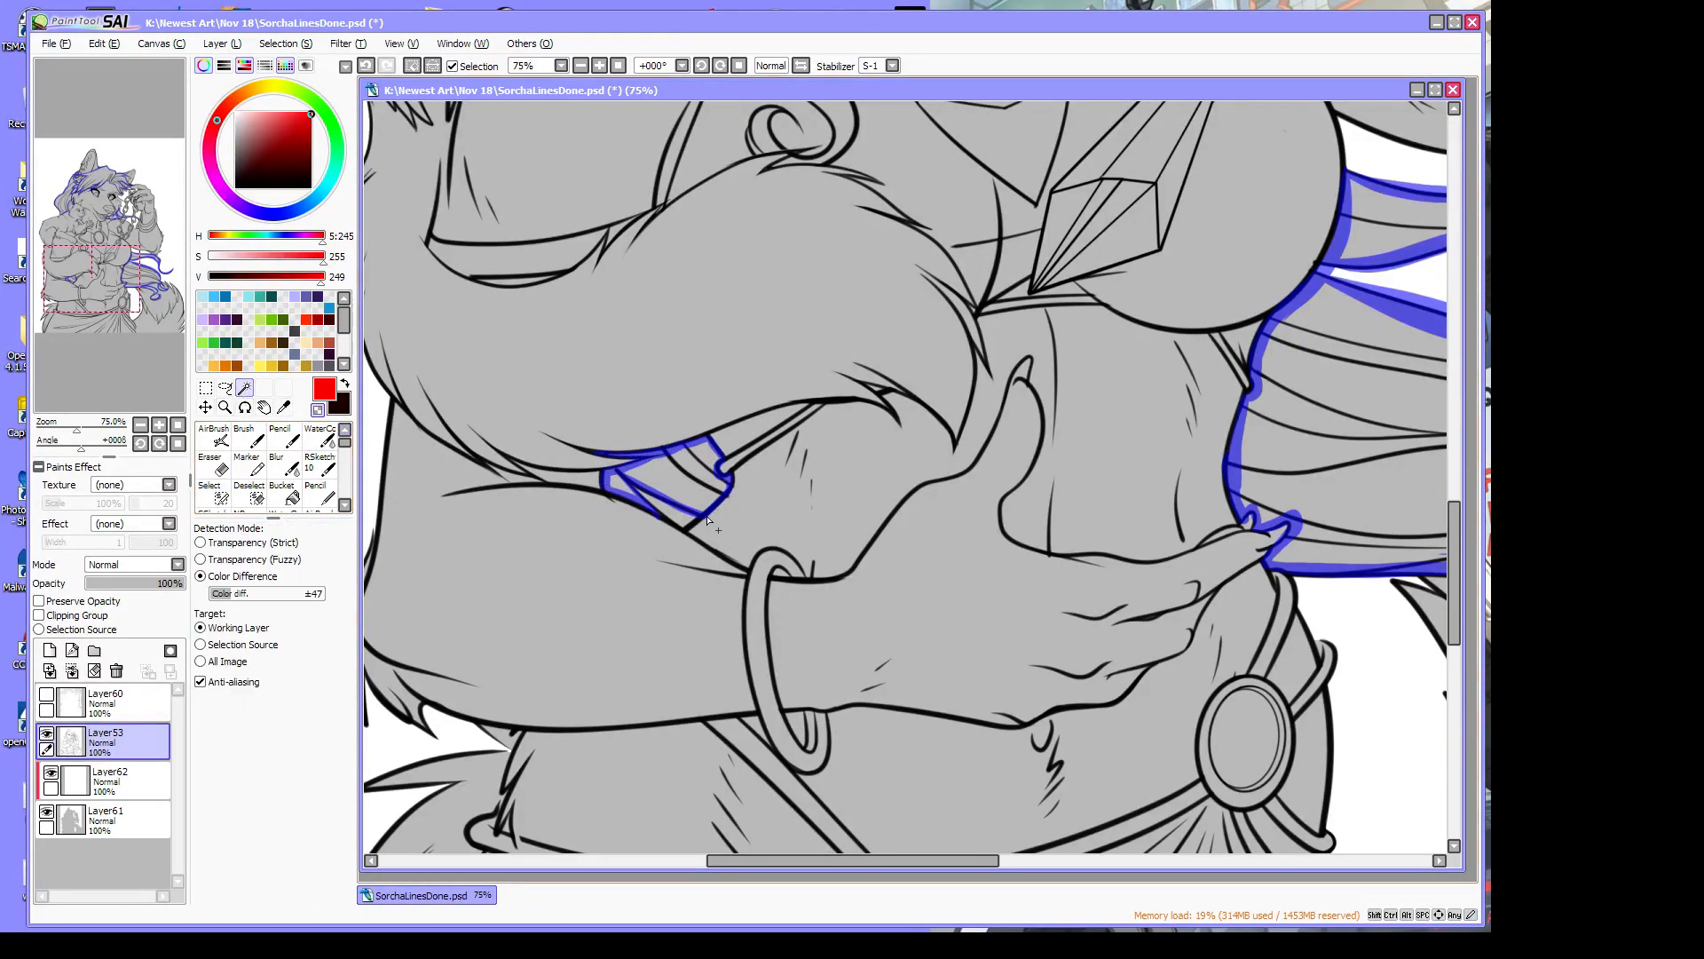
left_click(683, 488)
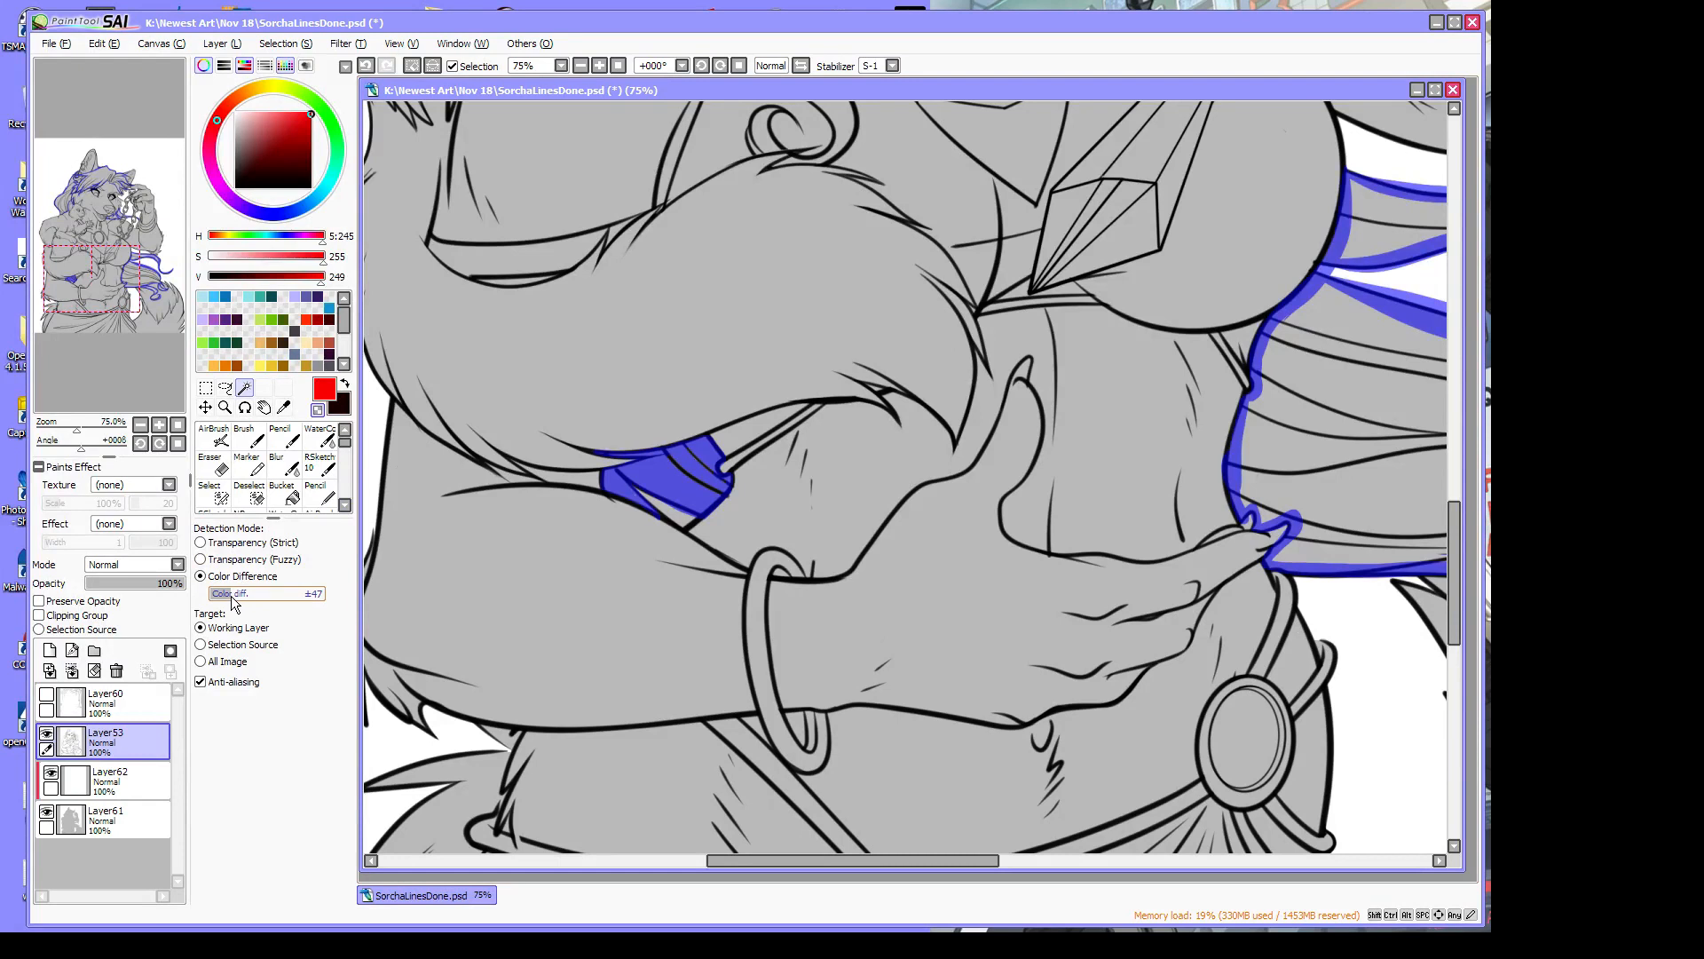
left_click_drag(230, 595, 228, 595)
left_click(1375, 507)
left_click_drag(920, 861, 1037, 861)
left_click(874, 560)
left_click(877, 530)
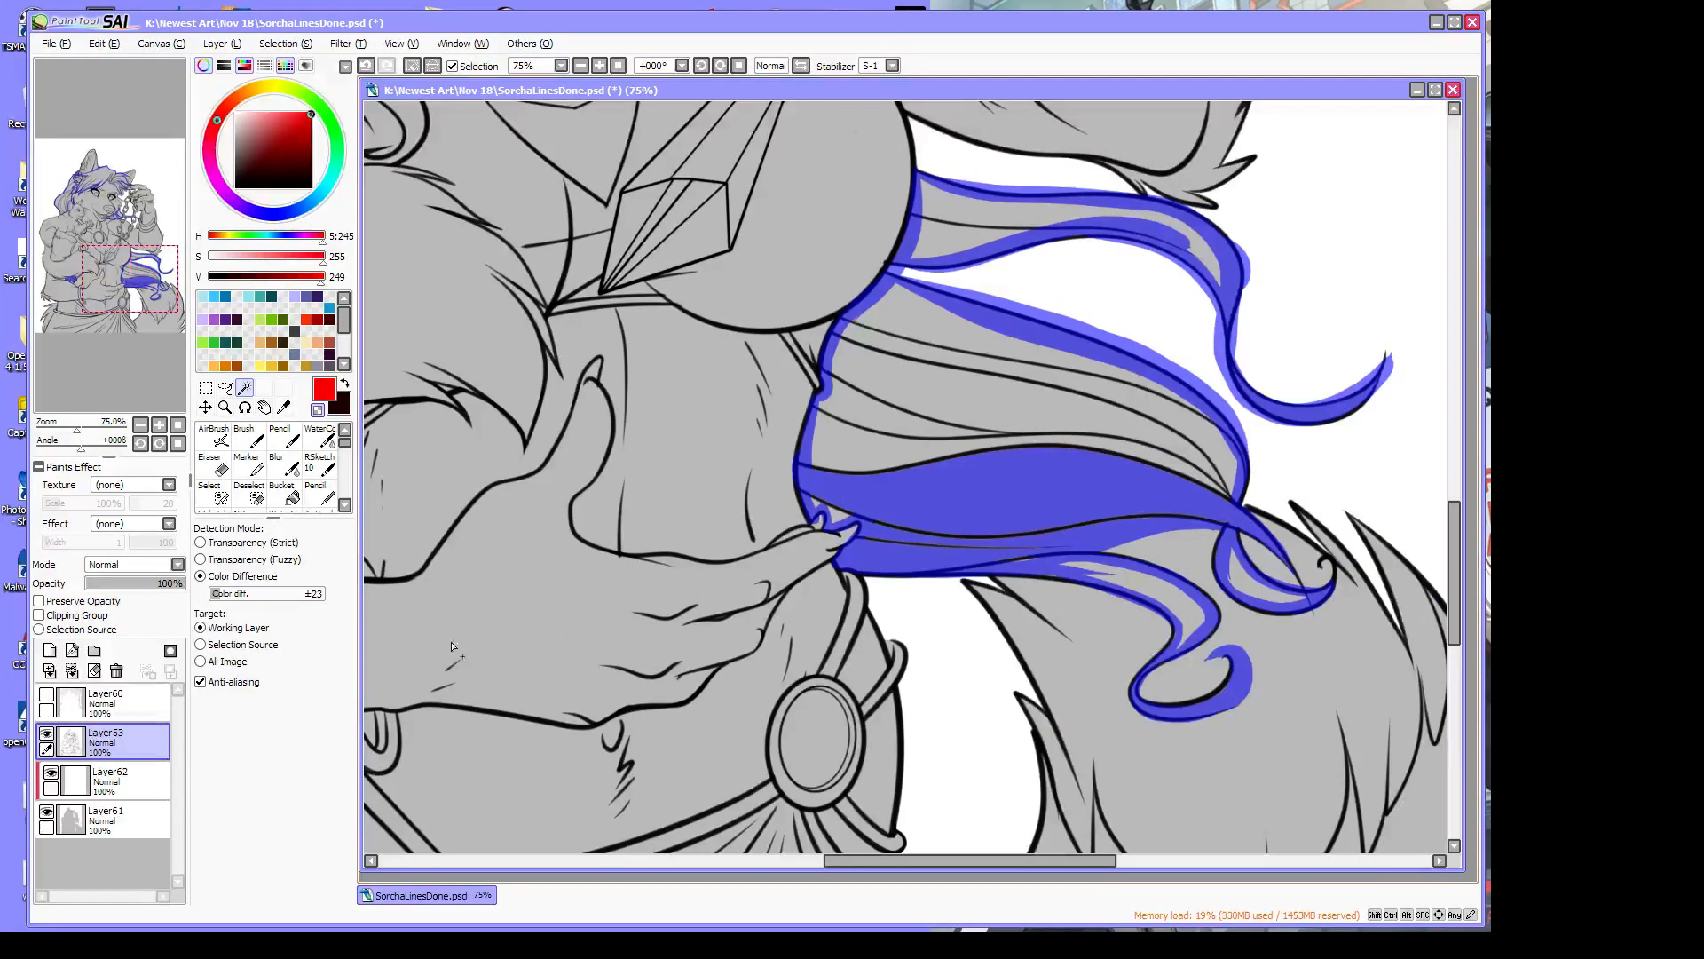
left_click(133, 776)
left_click(1008, 434)
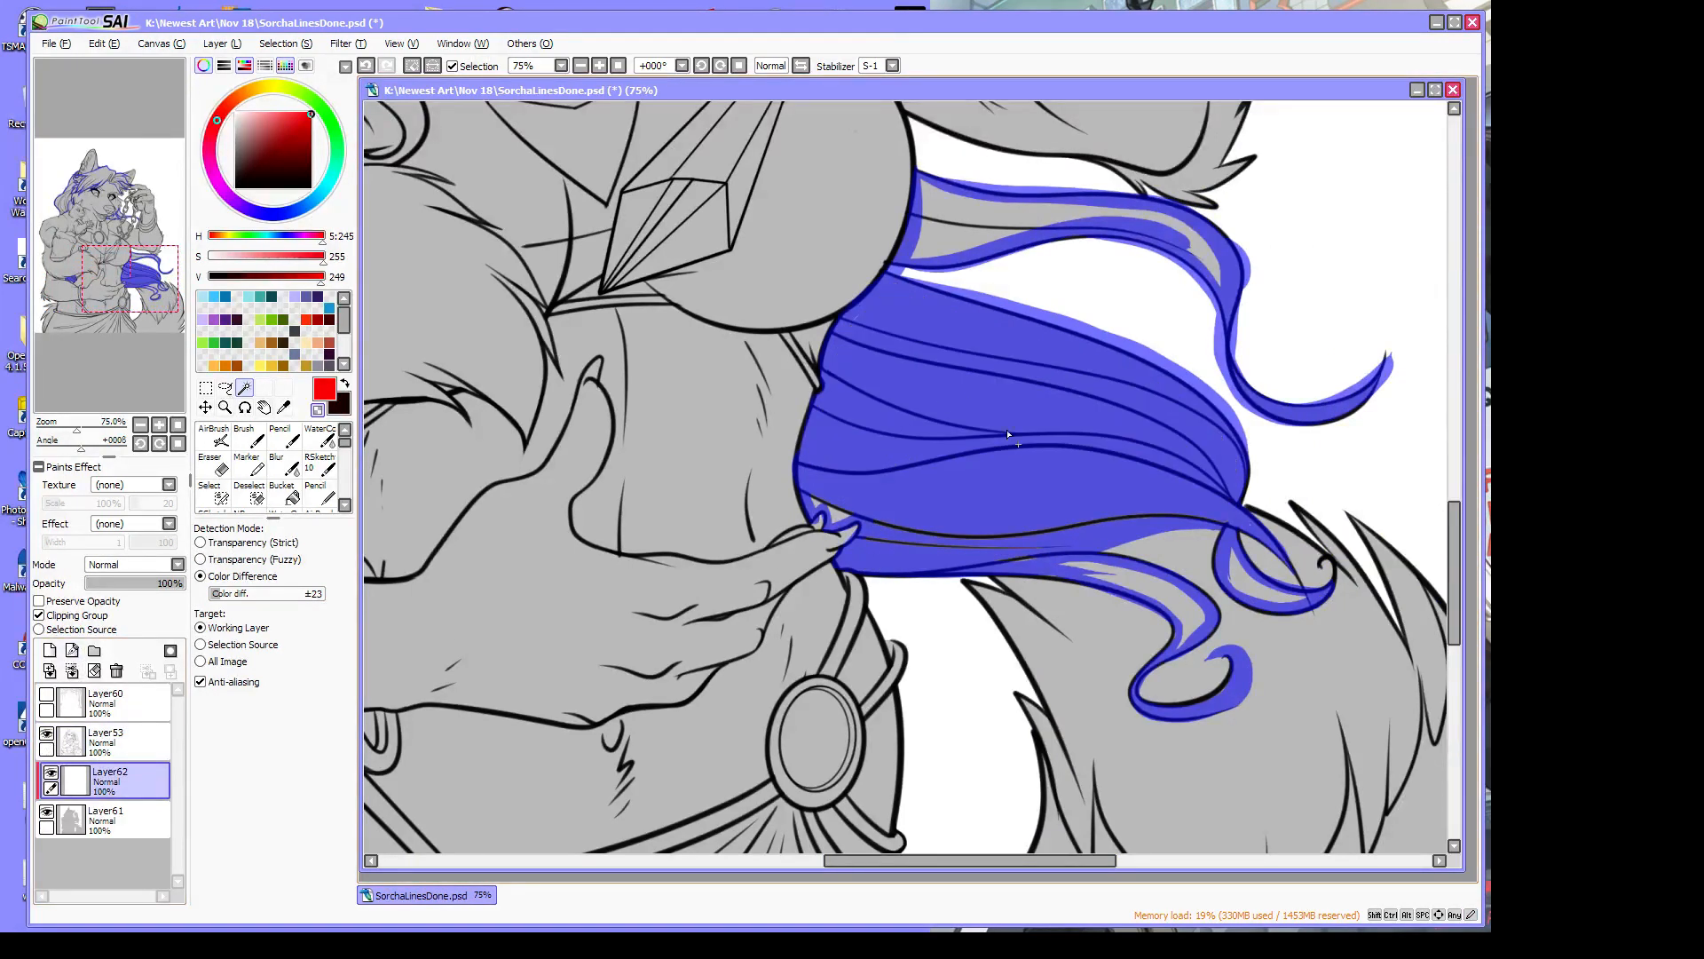
Magic-wand the curl strip, neck hair, top of the head and face-framing hair into the selection
left_click(1133, 582)
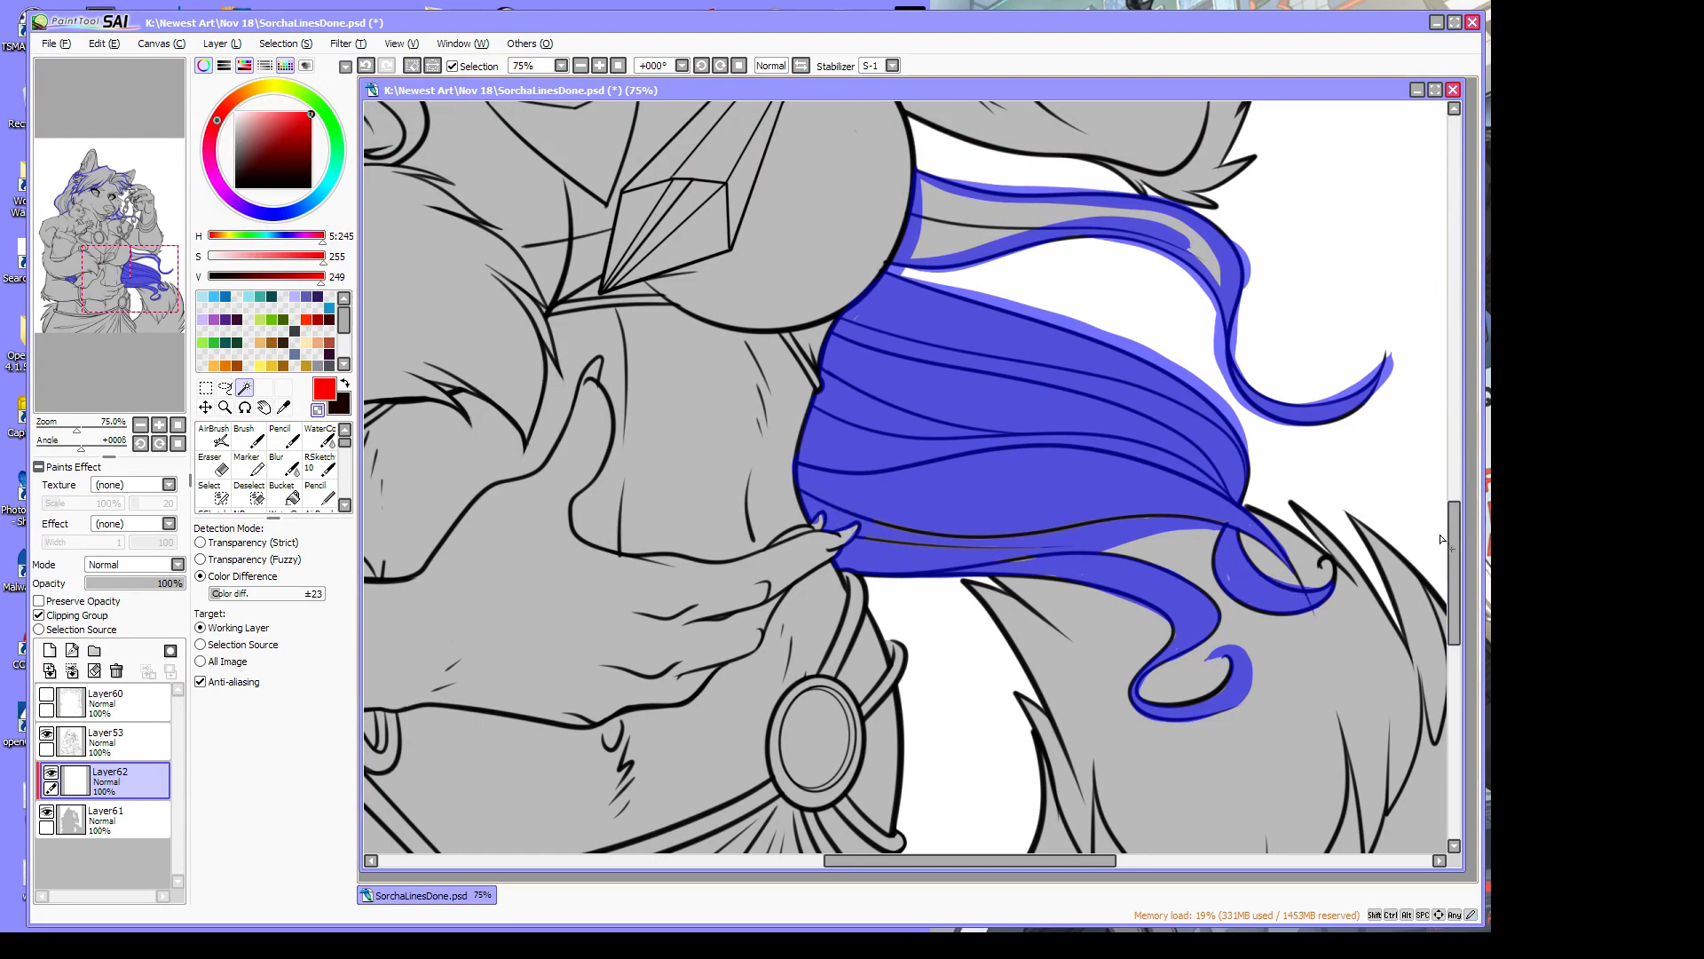
left_click_drag(1453, 544, 1442, 420)
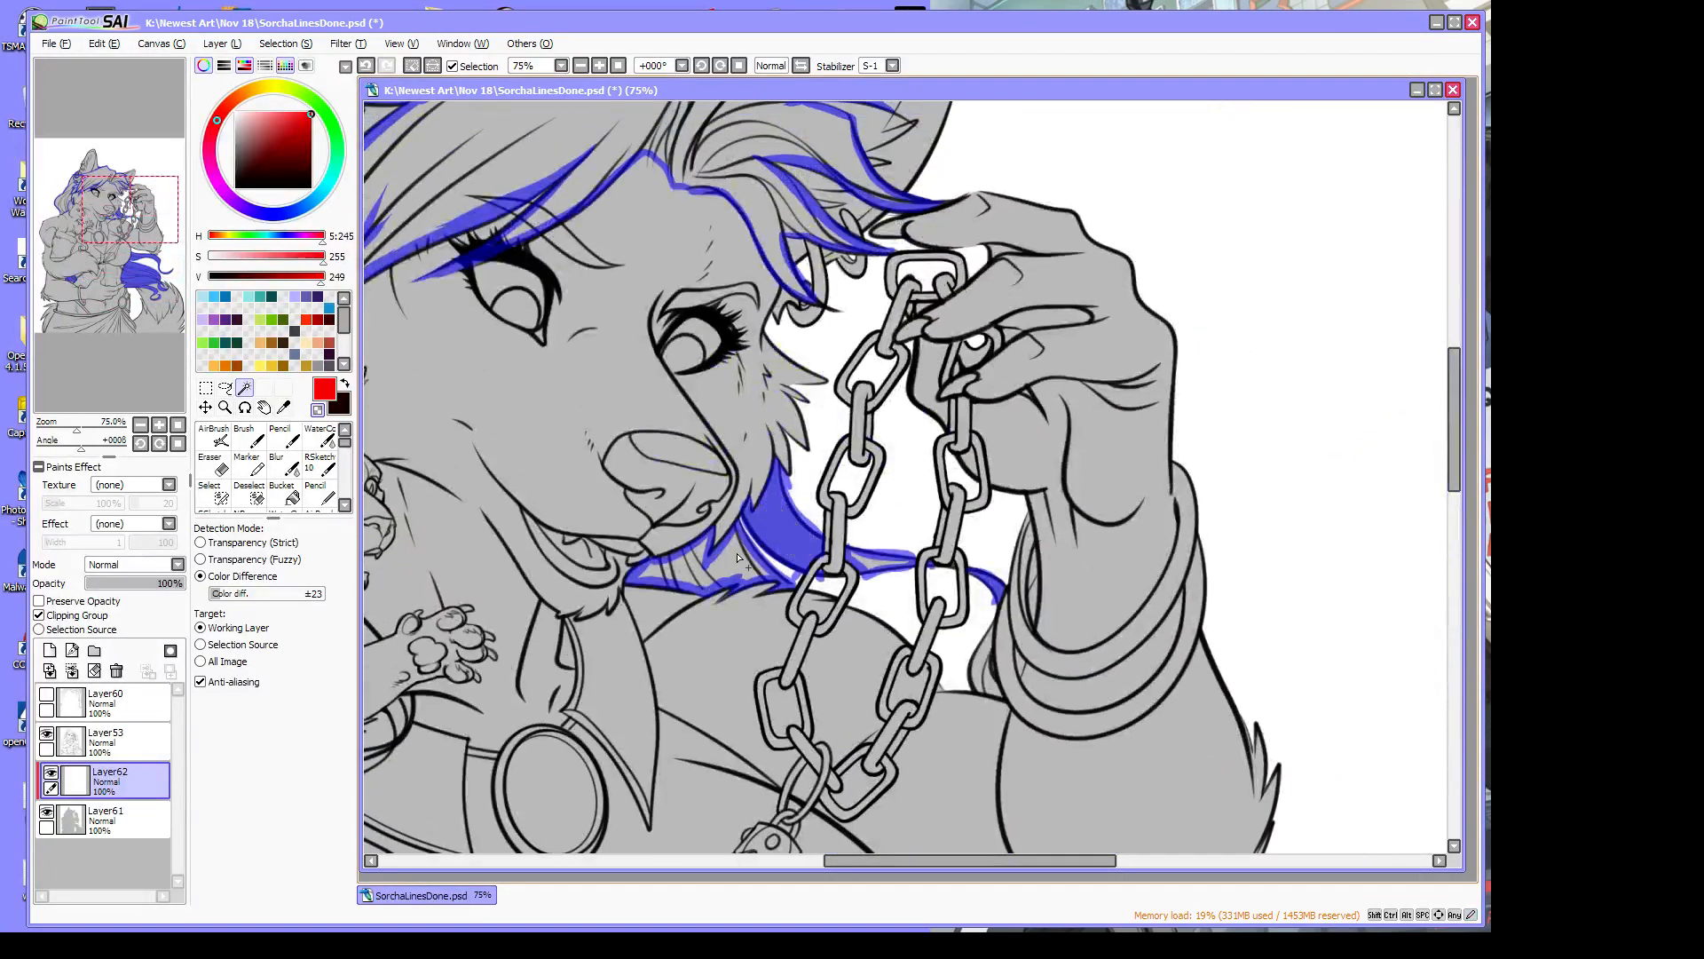
left_click(689, 571)
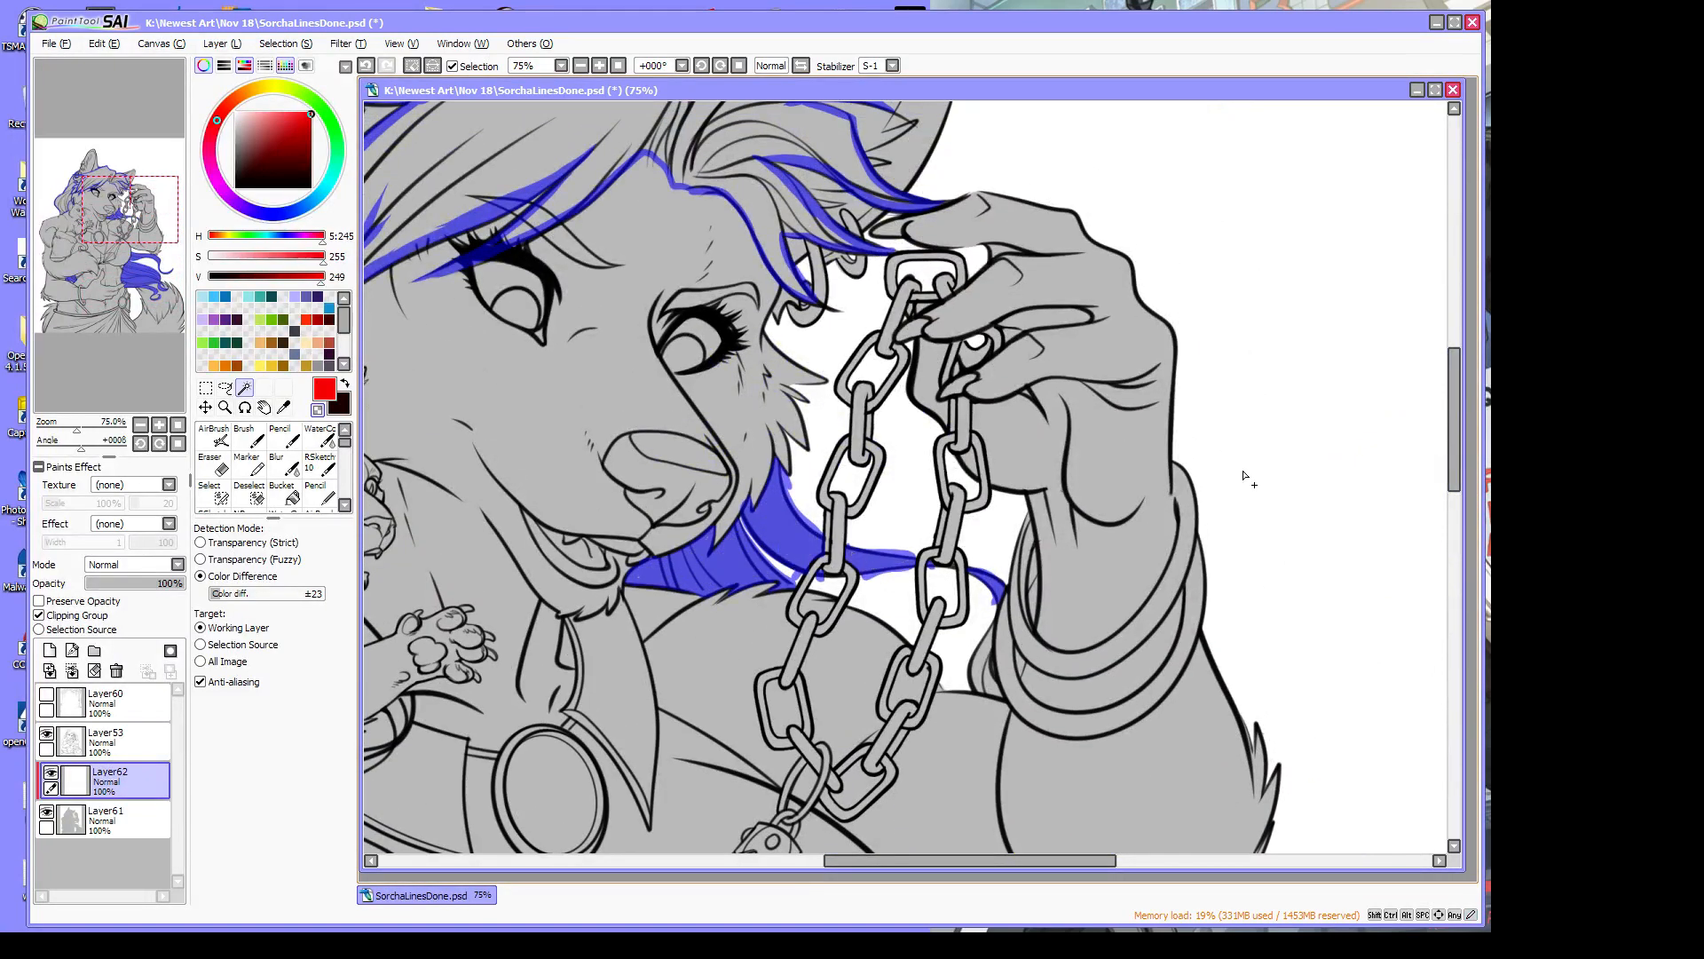
left_click_drag(1453, 468, 1453, 360)
left_click(810, 672)
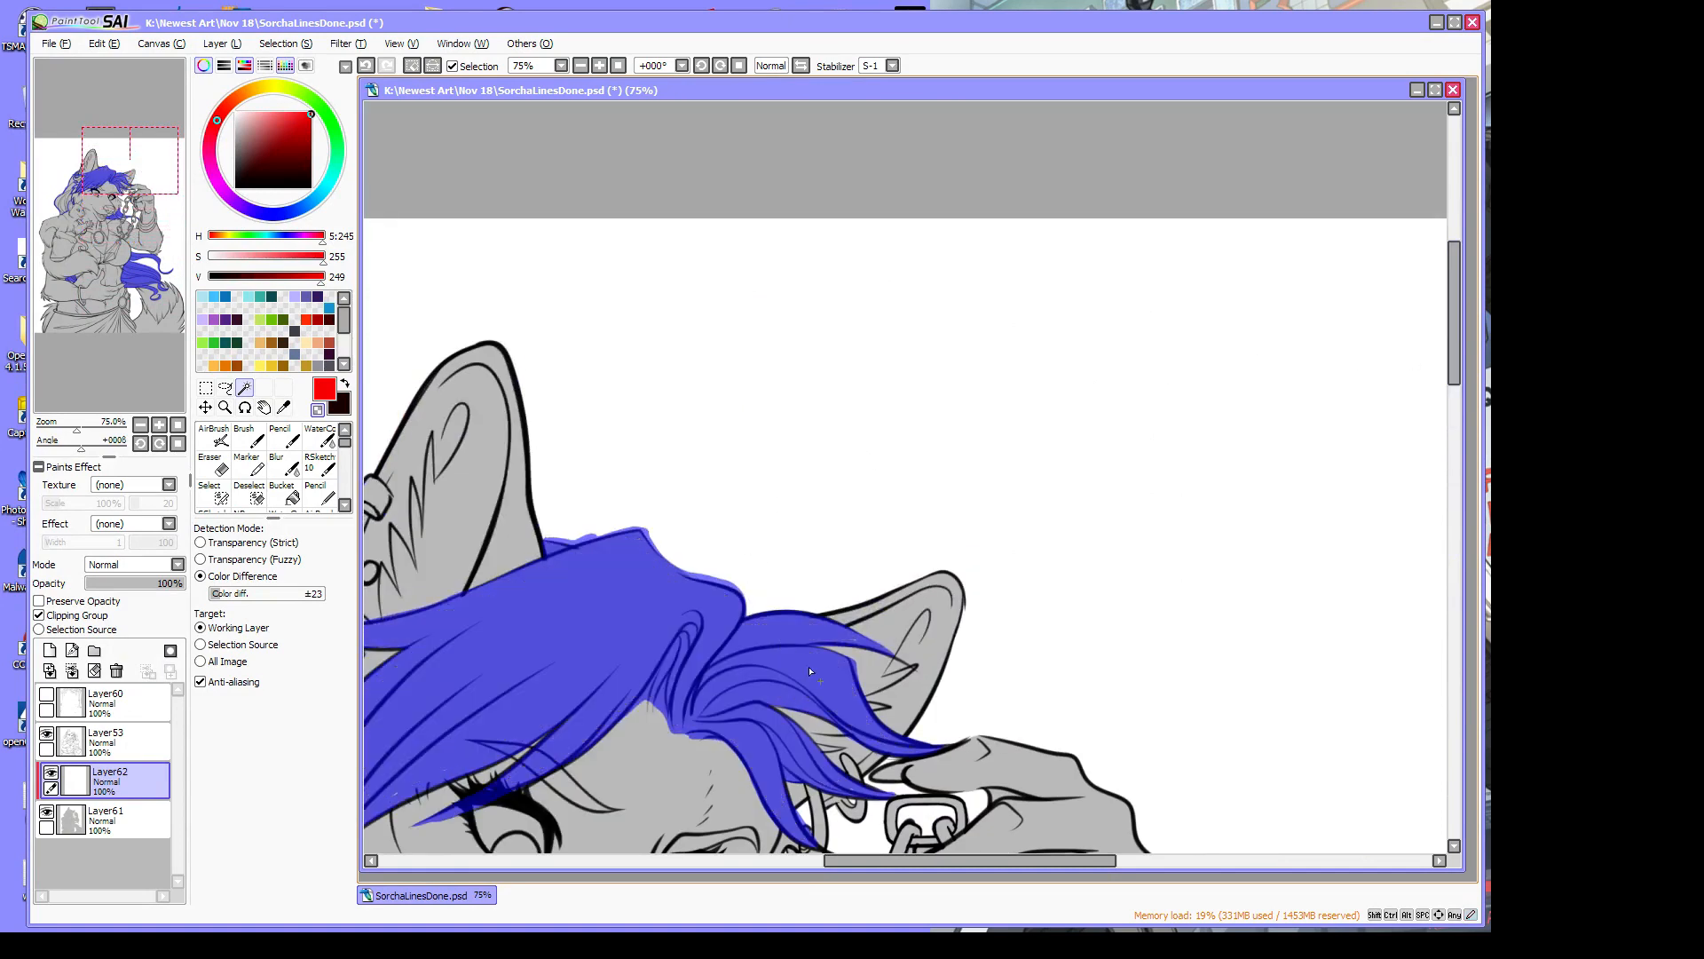
left_click_drag(1045, 863, 853, 891)
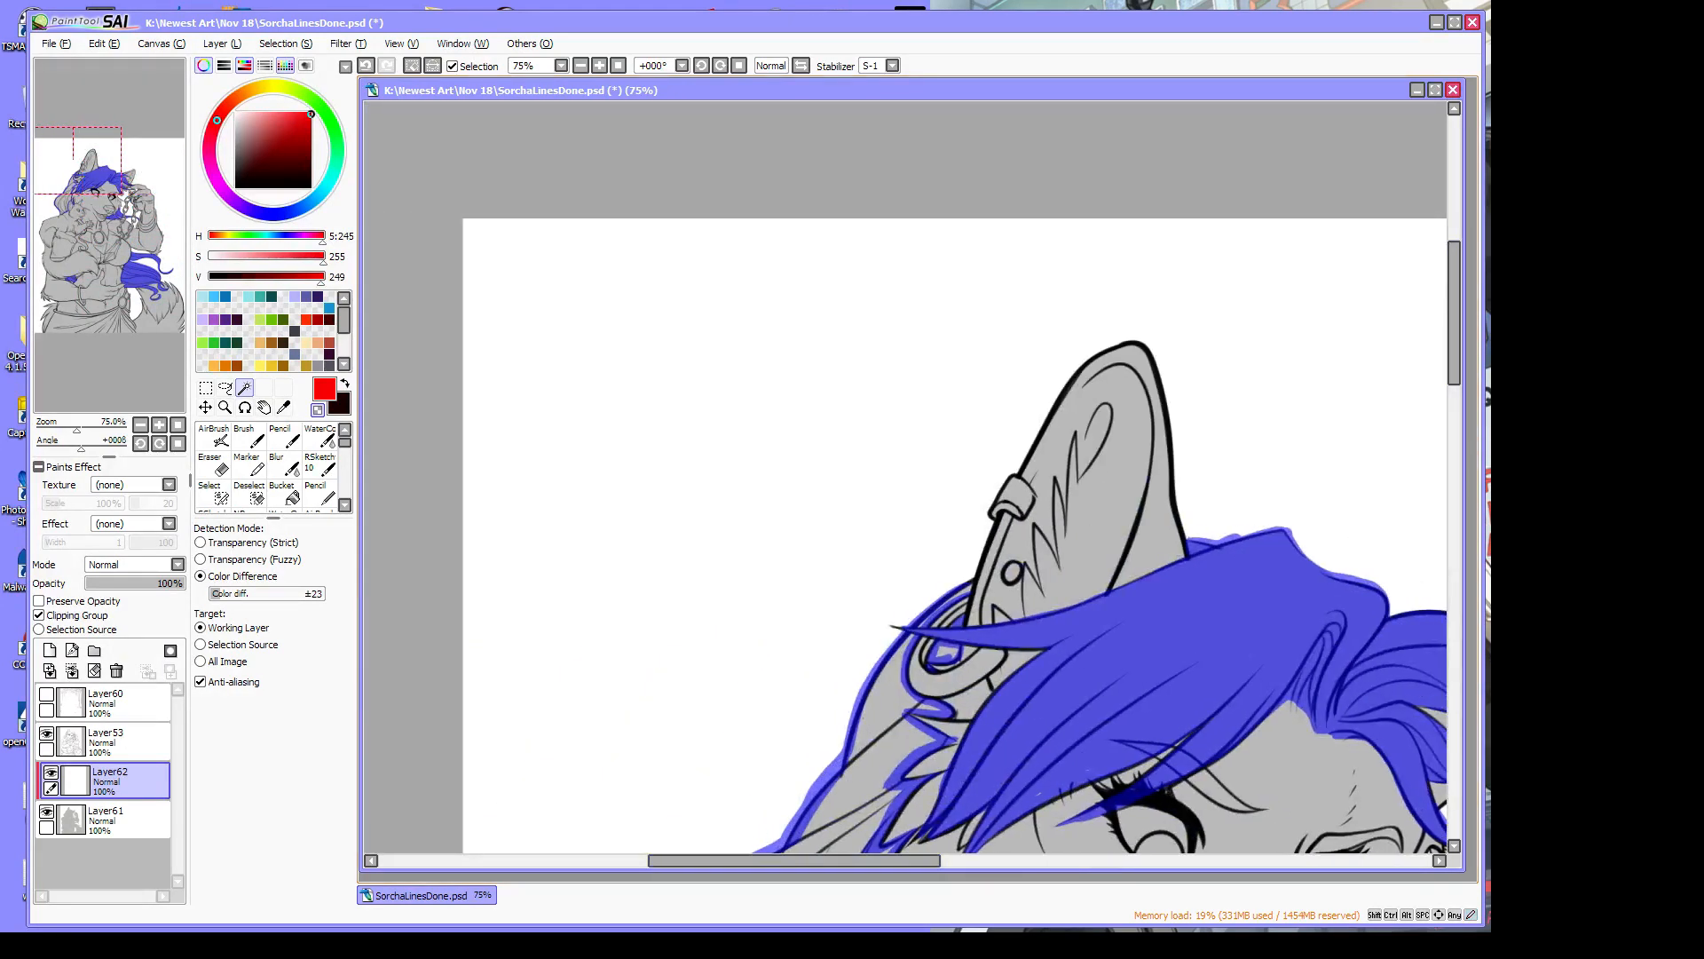
left_click_drag(1454, 375, 1452, 445)
left_click(888, 399)
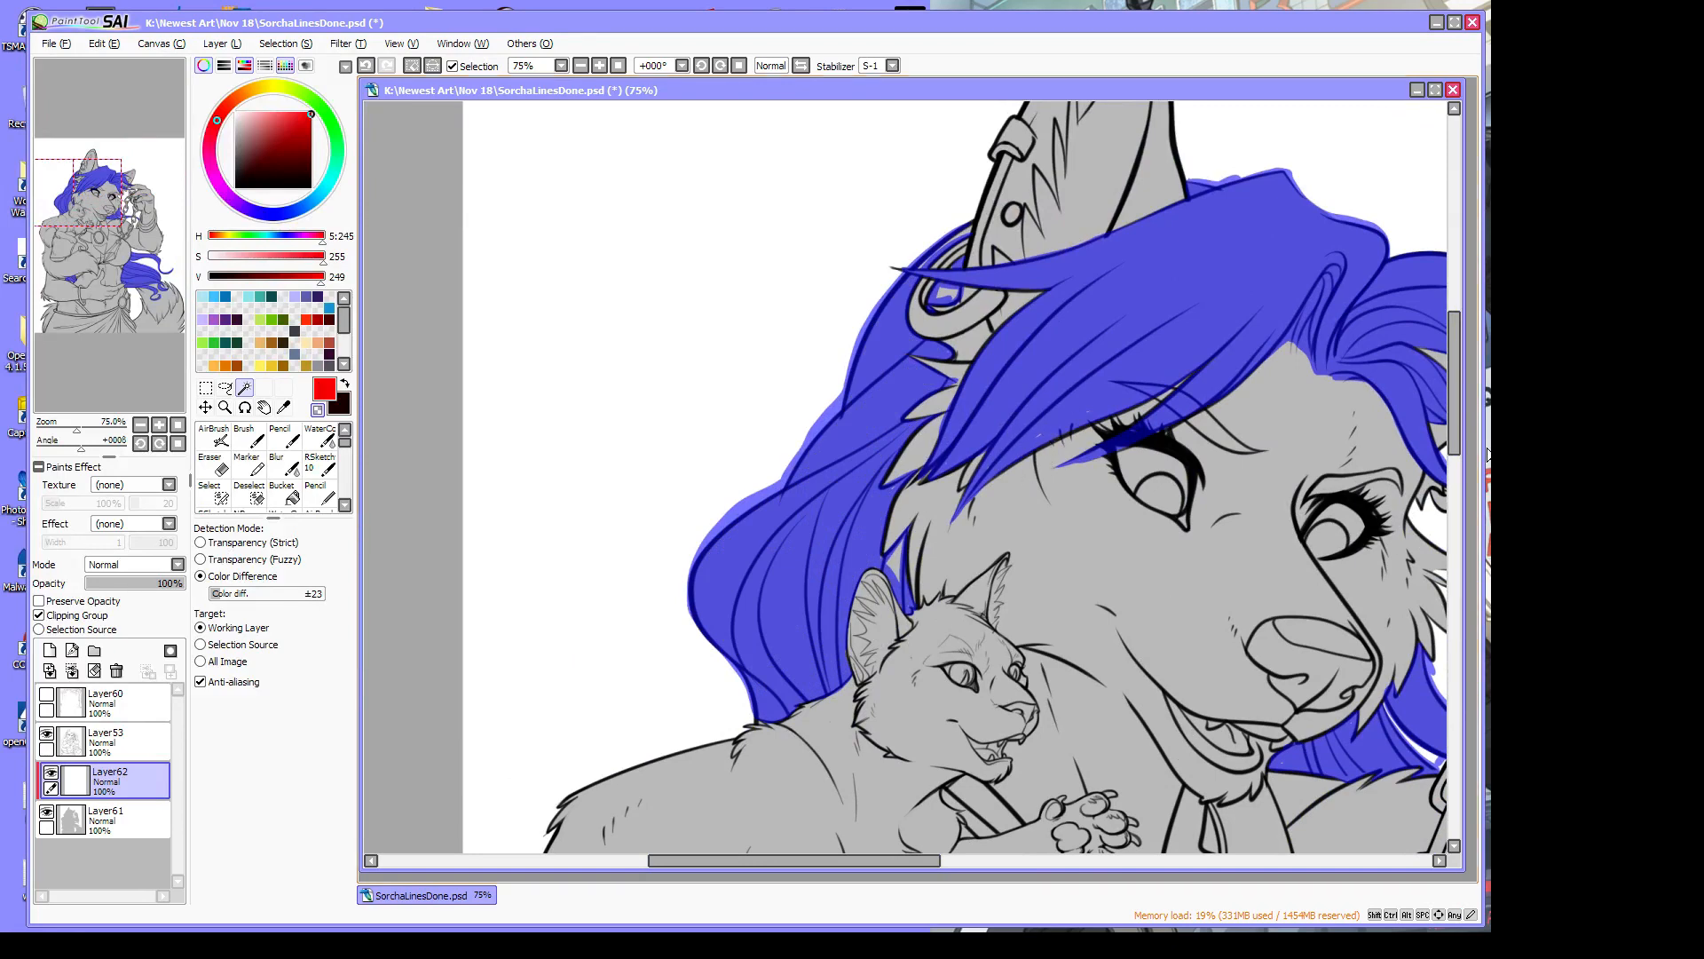
left_click_drag(1457, 430, 1460, 579)
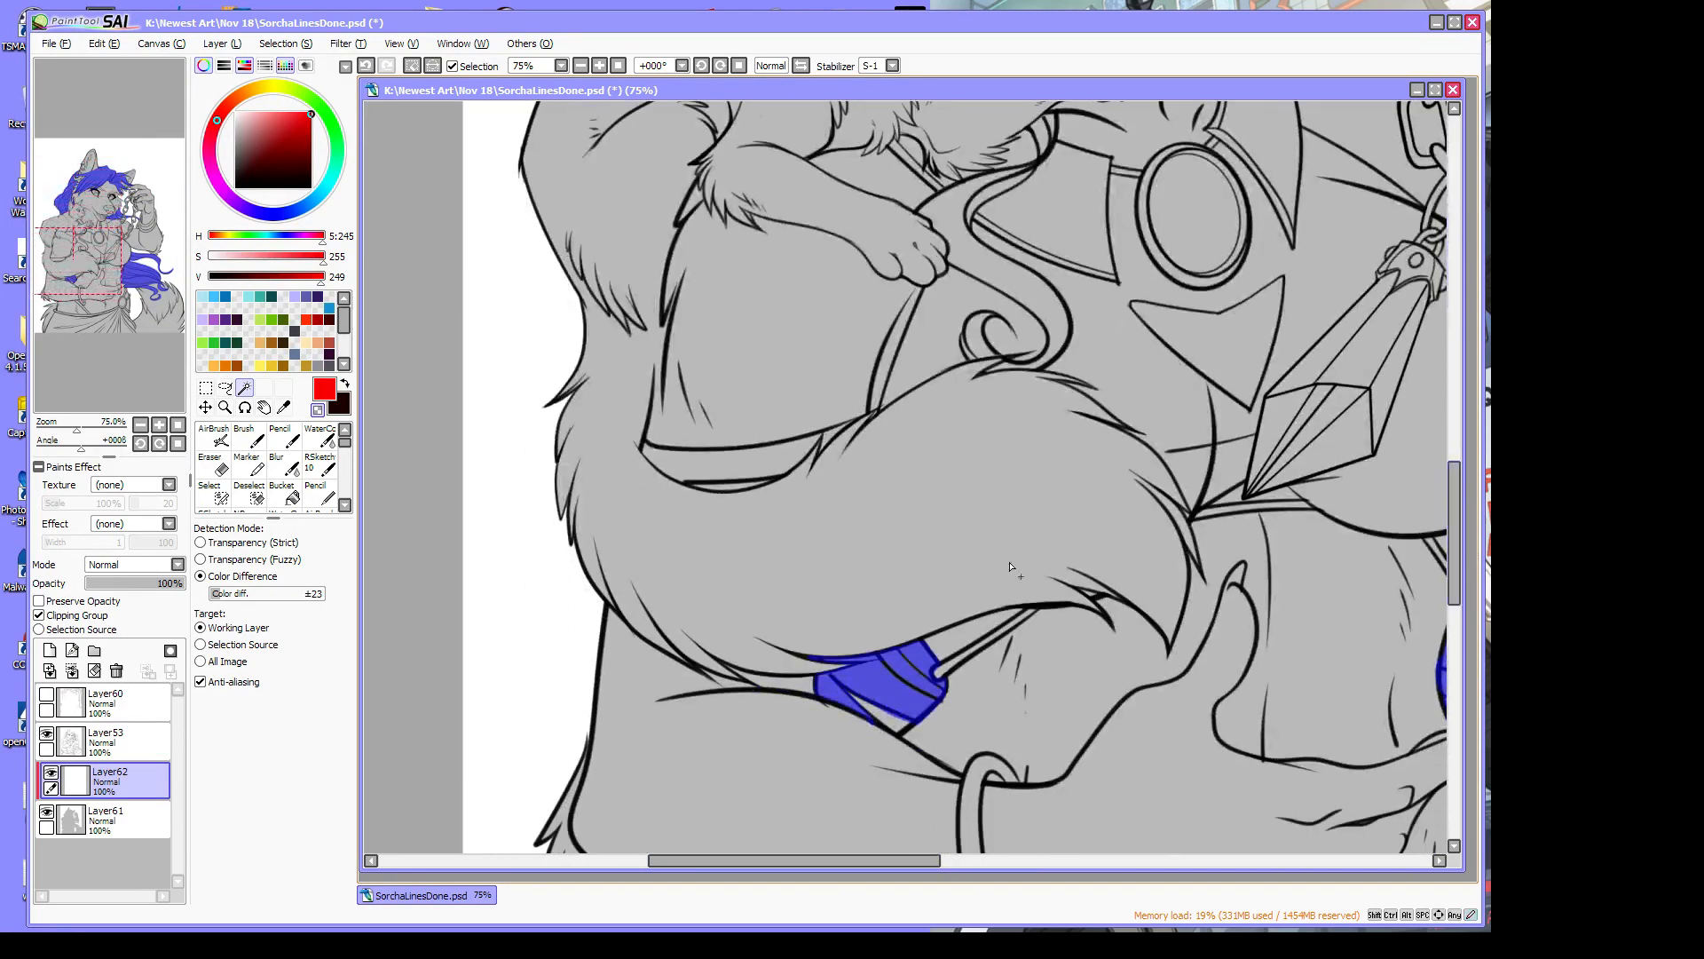
left_click(219, 496)
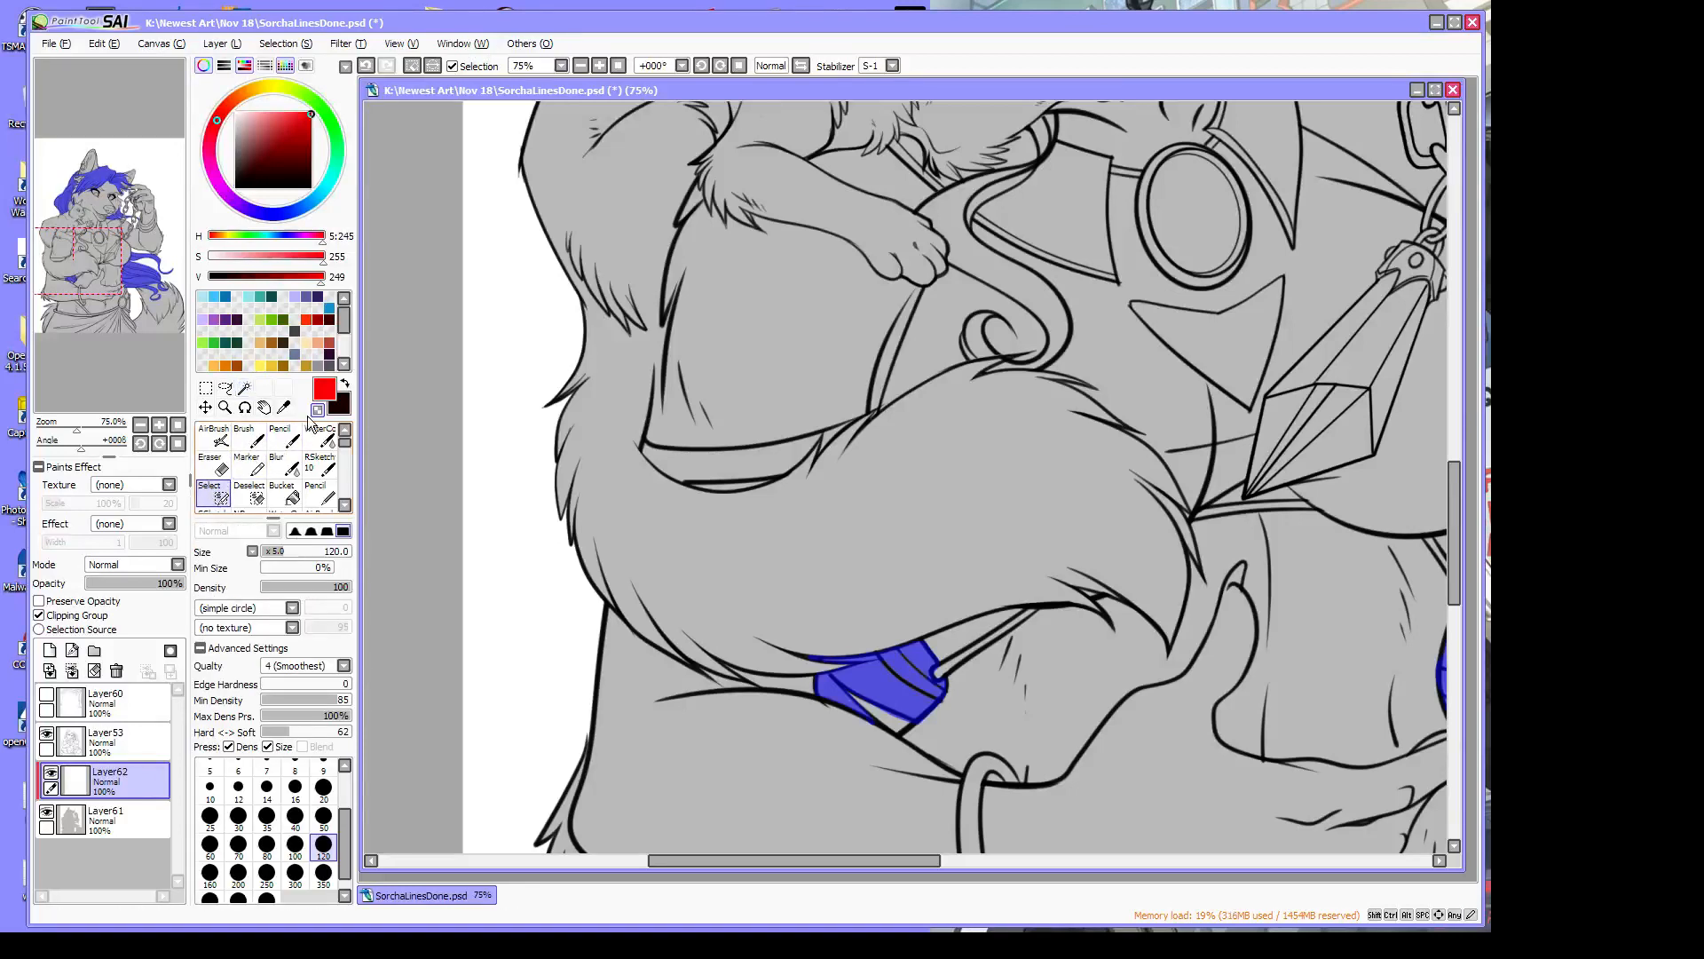
Hide the Layer53 lineart and brush the grey stripe ends, notch and triangle into the selection
left_click(46, 734)
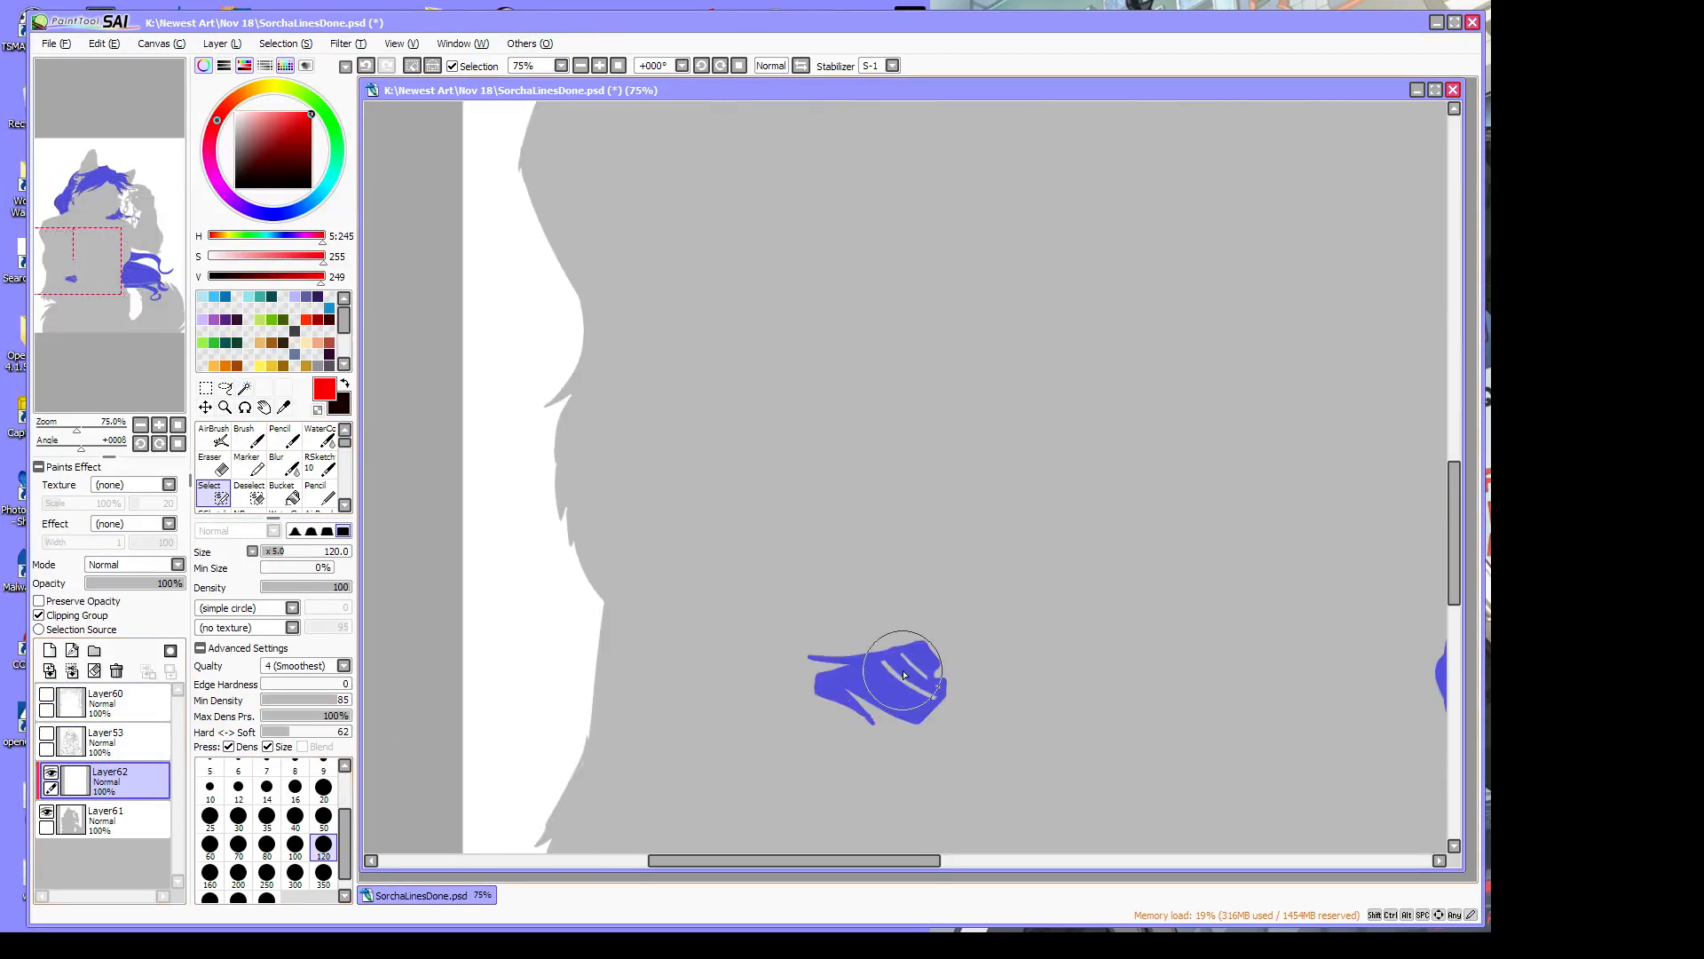
left_click(224, 406)
left_click(937, 713)
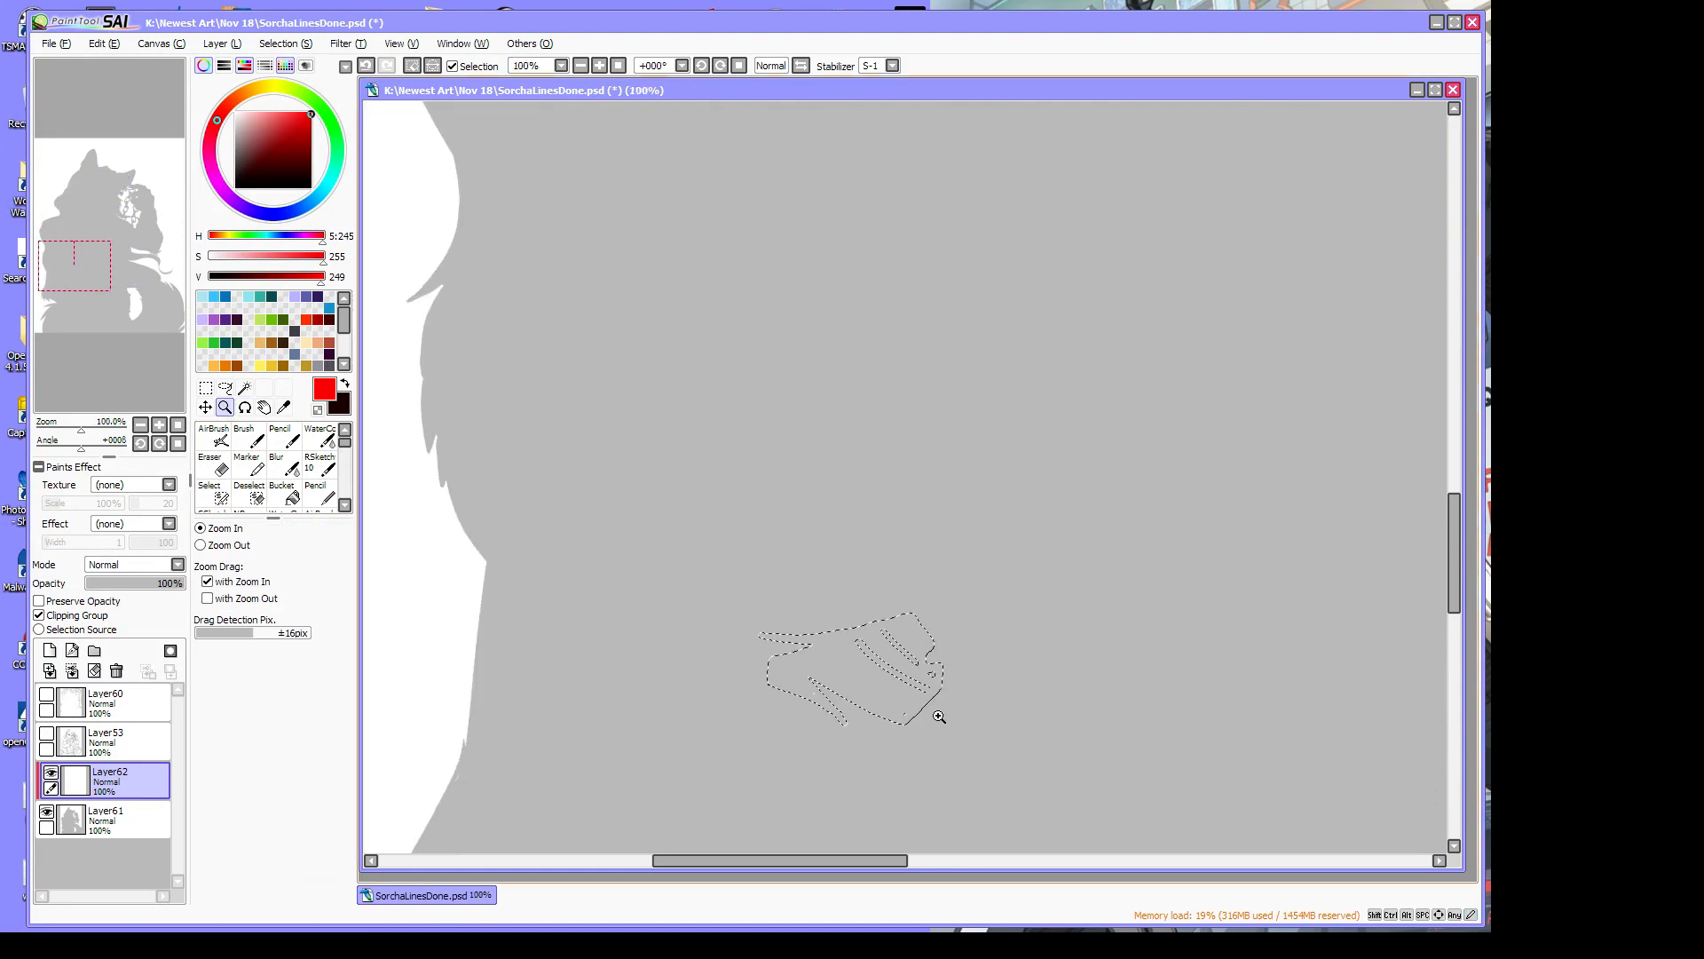
left_click(932, 706)
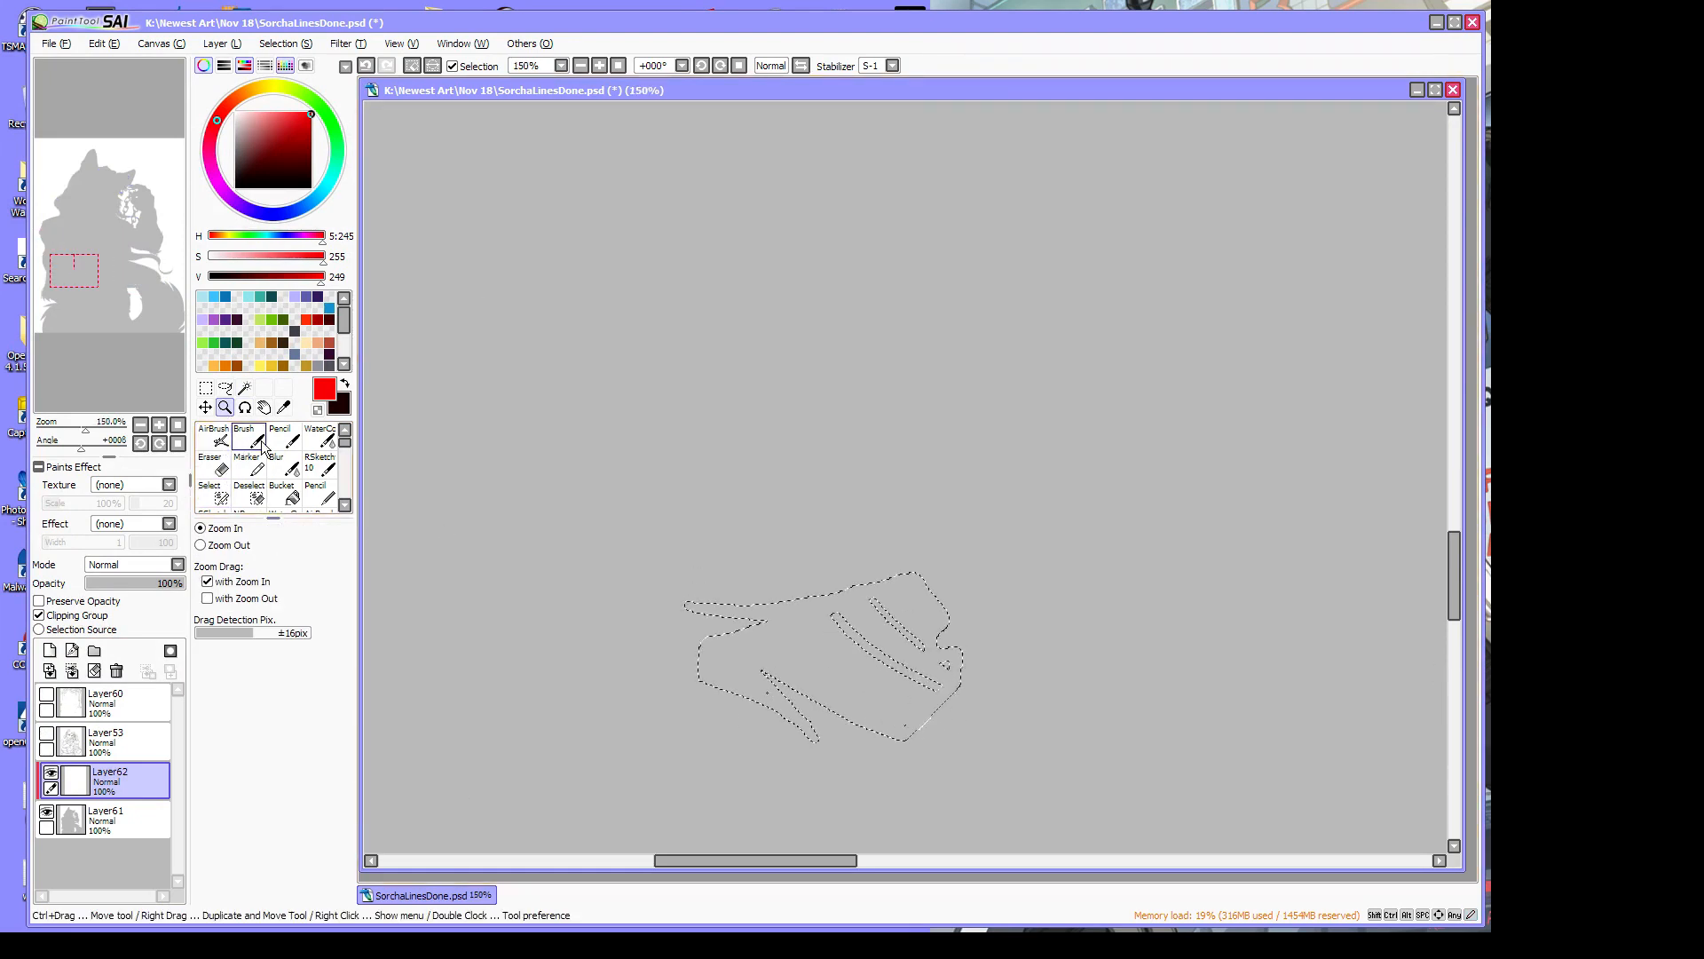
left_click(221, 493)
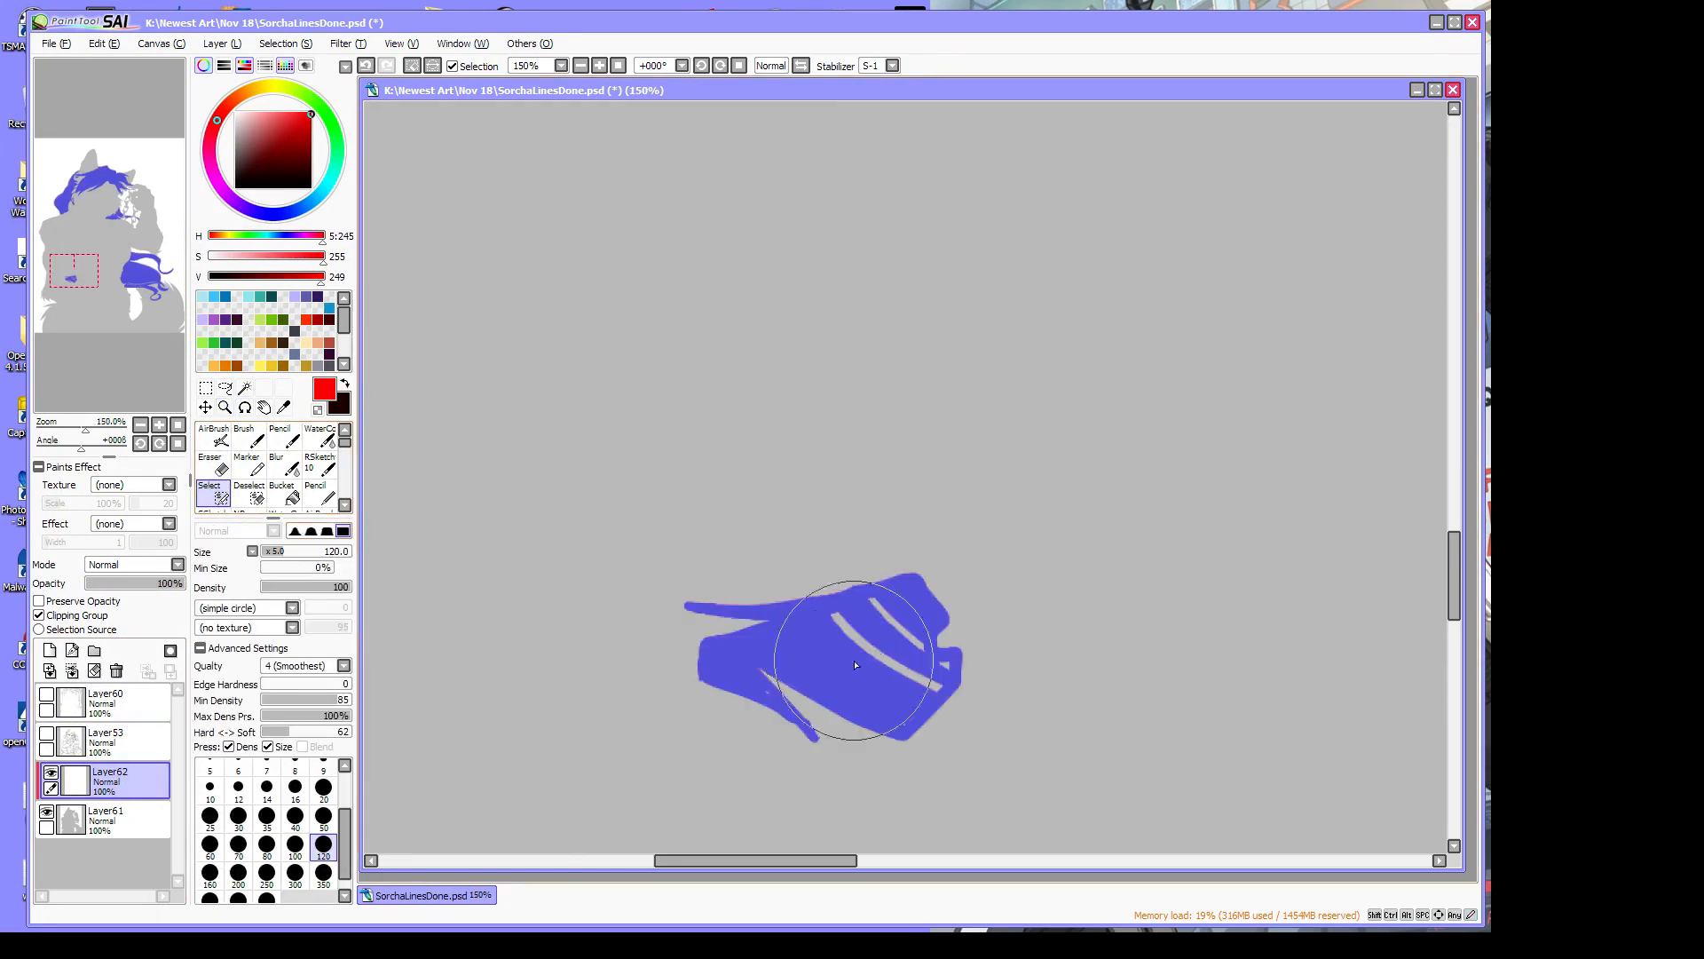
mouse_move(879, 611)
left_mouse_down()
mouse_move(819, 648)
mouse_move(886, 607)
mouse_move(849, 628)
mouse_move(846, 665)
mouse_move(923, 646)
mouse_move(932, 679)
mouse_move(949, 663)
mouse_move(909, 689)
mouse_move(940, 687)
mouse_move(896, 724)
left_mouse_up()
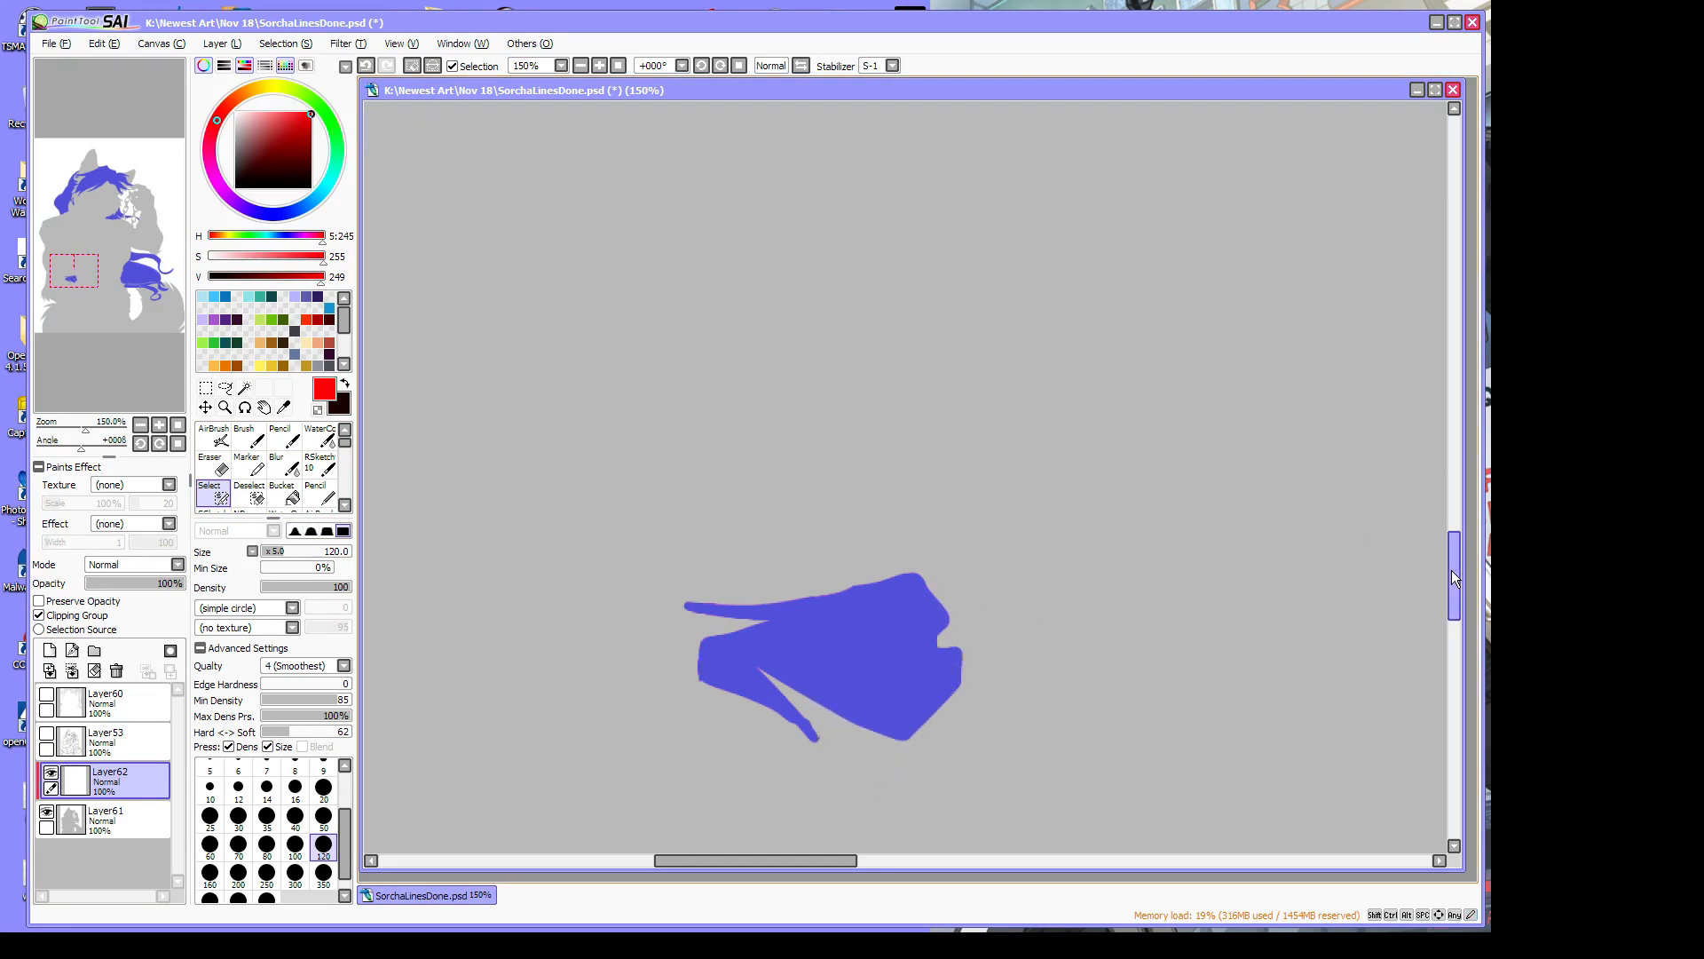
left_click_drag(1452, 578, 1449, 362)
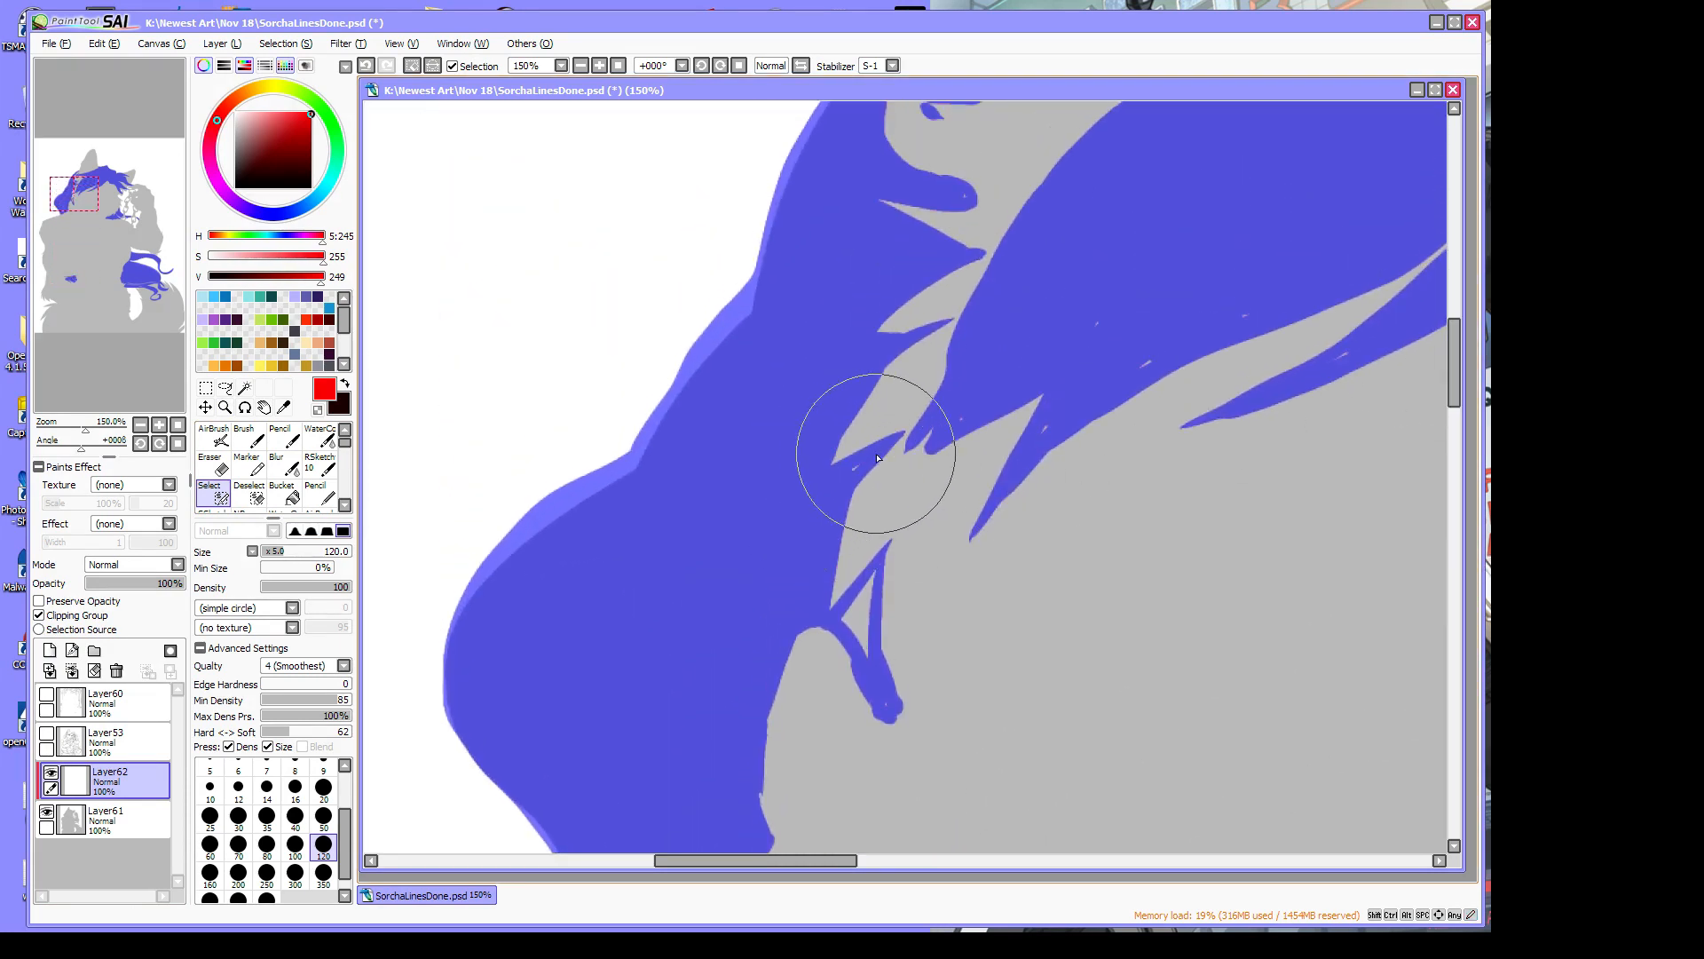
left_click_drag(880, 452, 845, 483)
mouse_move(870, 577)
left_mouse_down()
mouse_move(847, 619)
mouse_move(858, 647)
mouse_move(868, 609)
mouse_move(885, 703)
left_mouse_up()
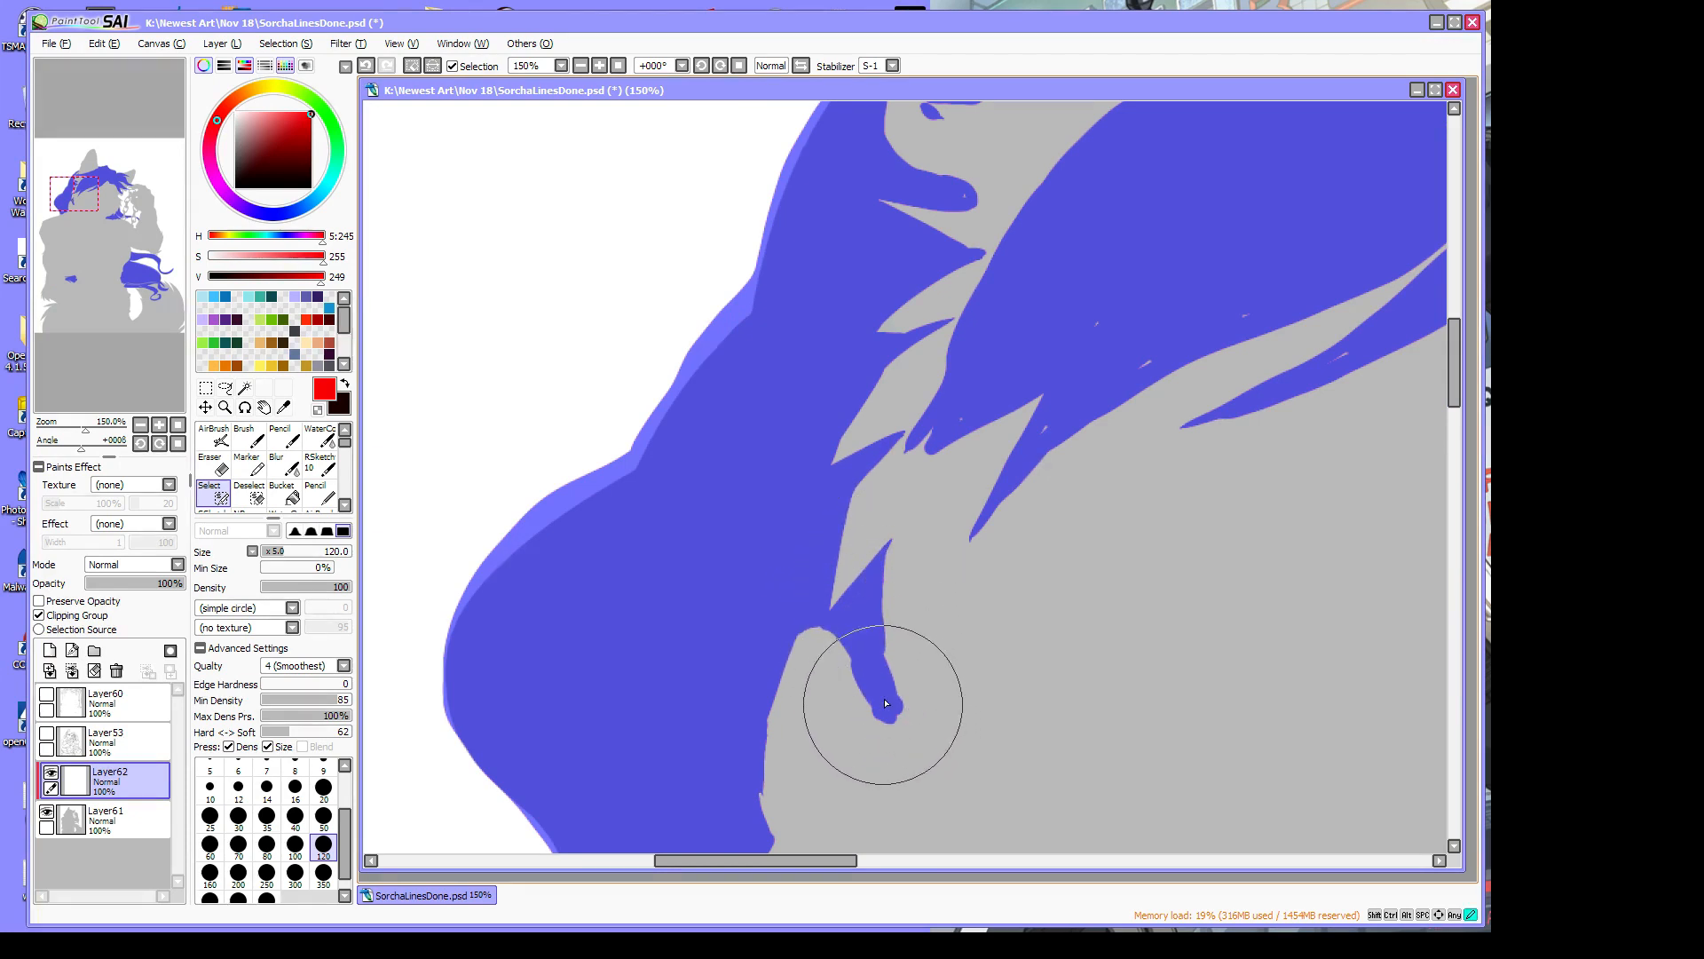
Paint the remaining grey specks, the gap at a strand tip and the hole inside the curl into the selection
left_click_drag(960, 414, 951, 427)
left_click_drag(1087, 330, 1098, 323)
left_click_drag(1038, 437, 1047, 427)
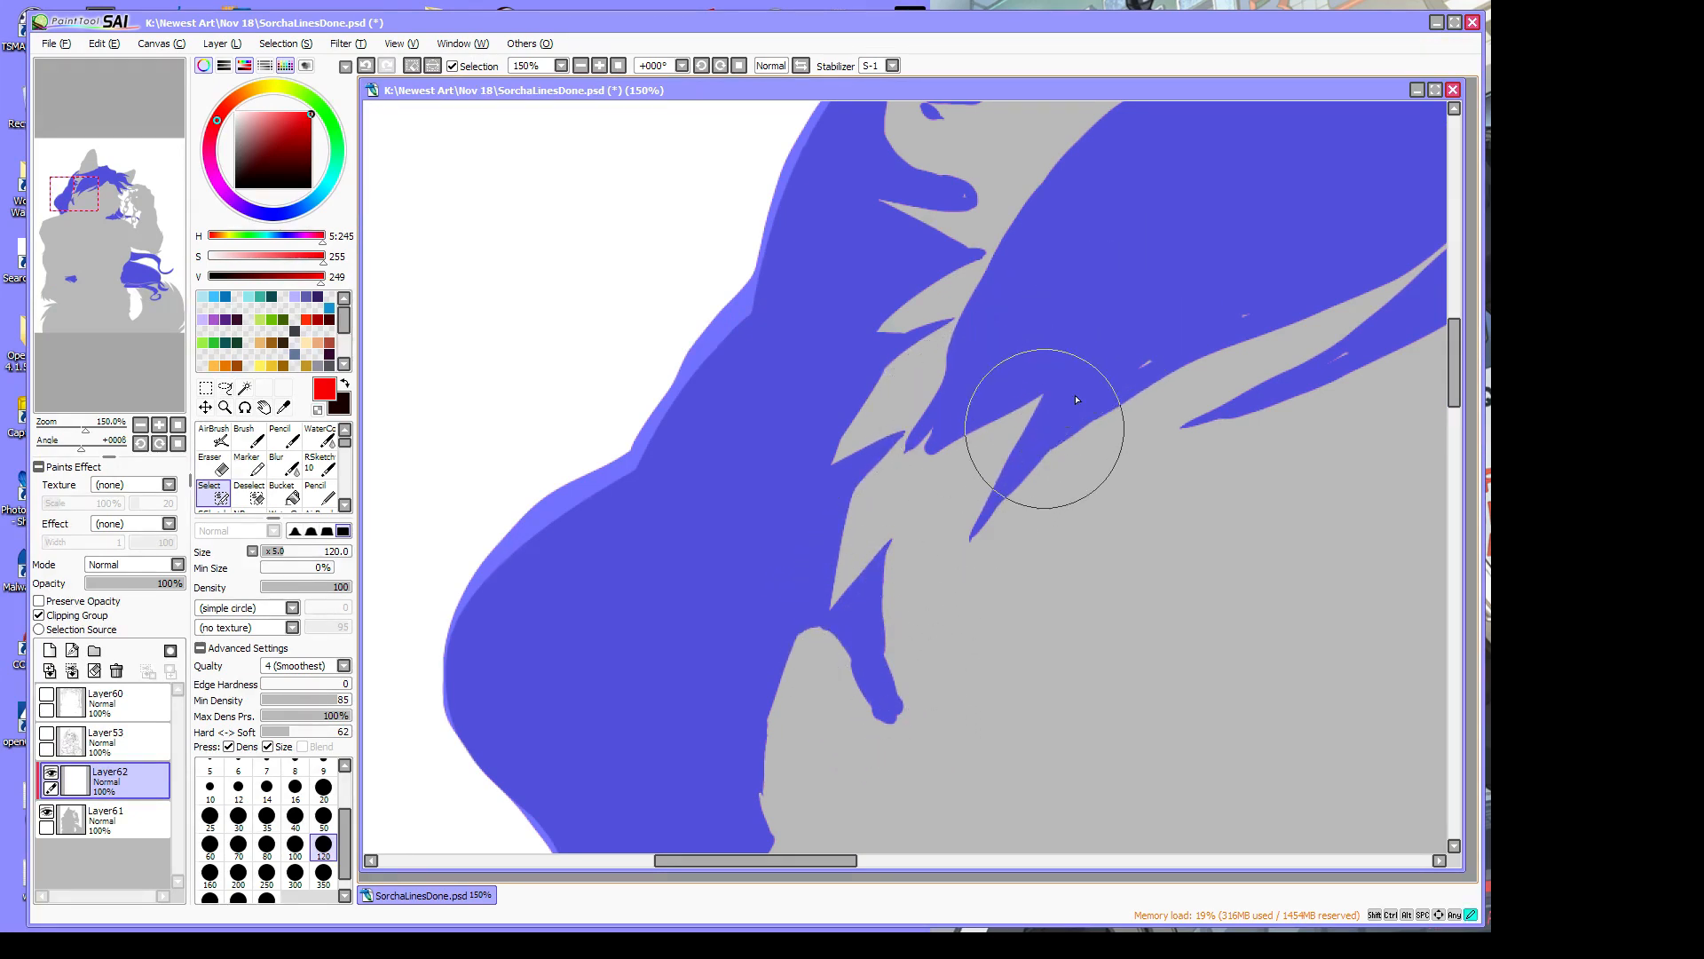
left_click_drag(1153, 359, 1134, 370)
left_click_drag(1253, 310, 1240, 317)
left_click_drag(1351, 352, 1328, 362)
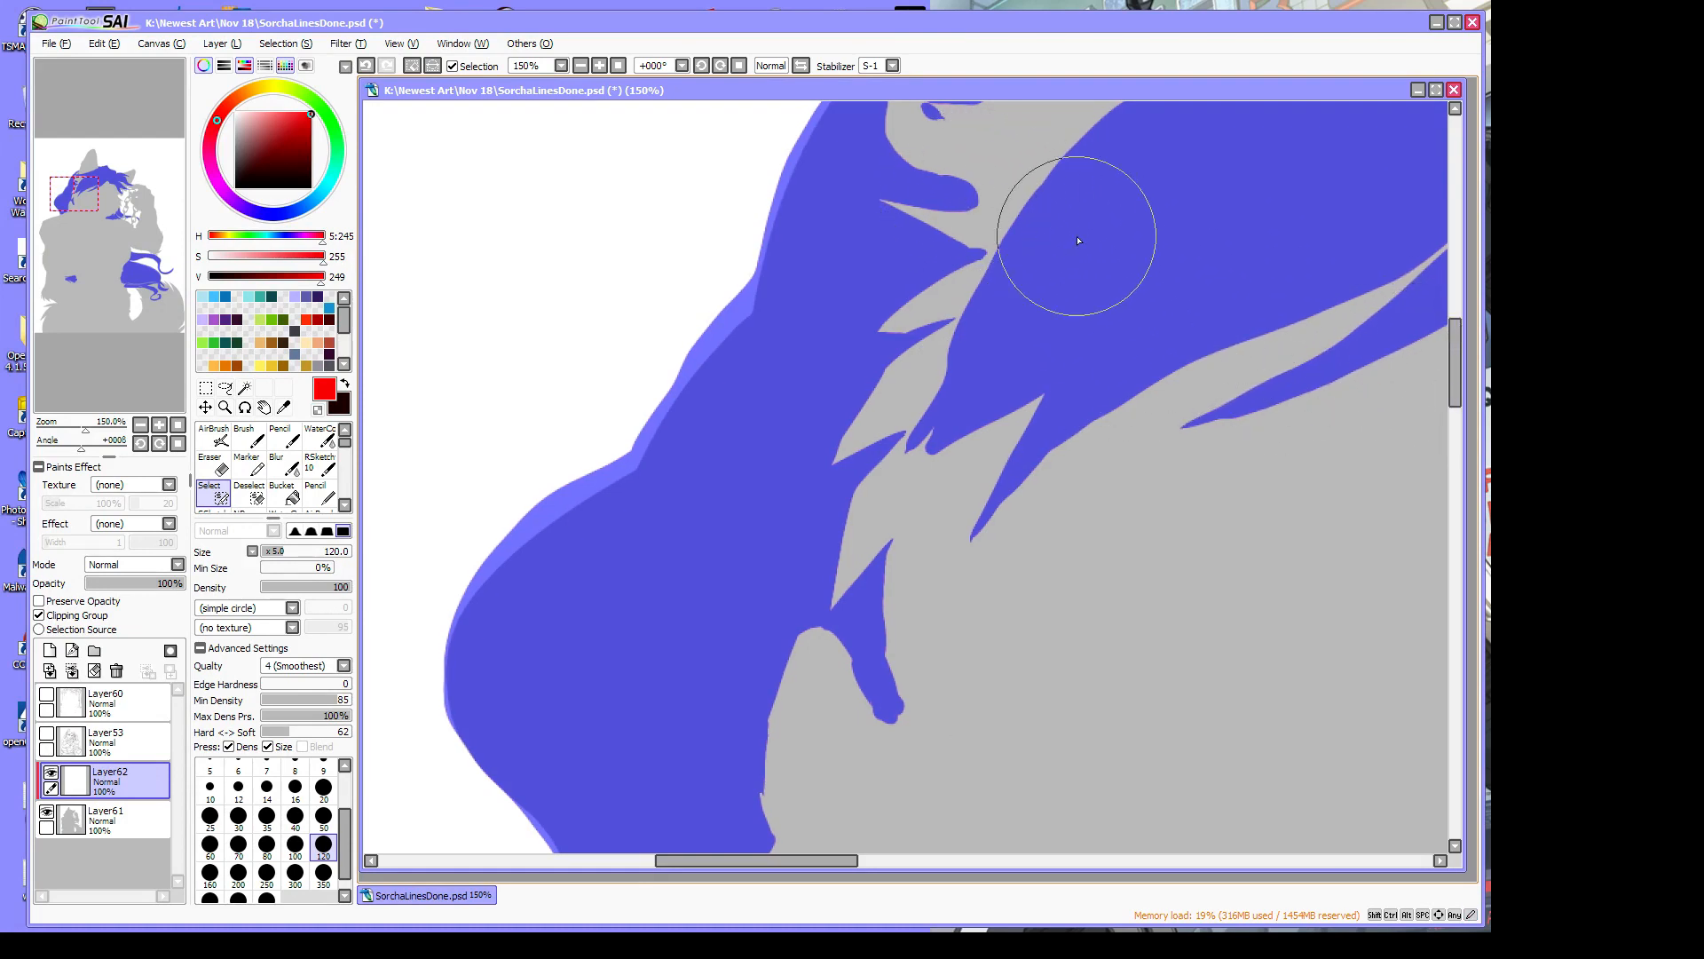
left_click_drag(1456, 399, 1457, 343)
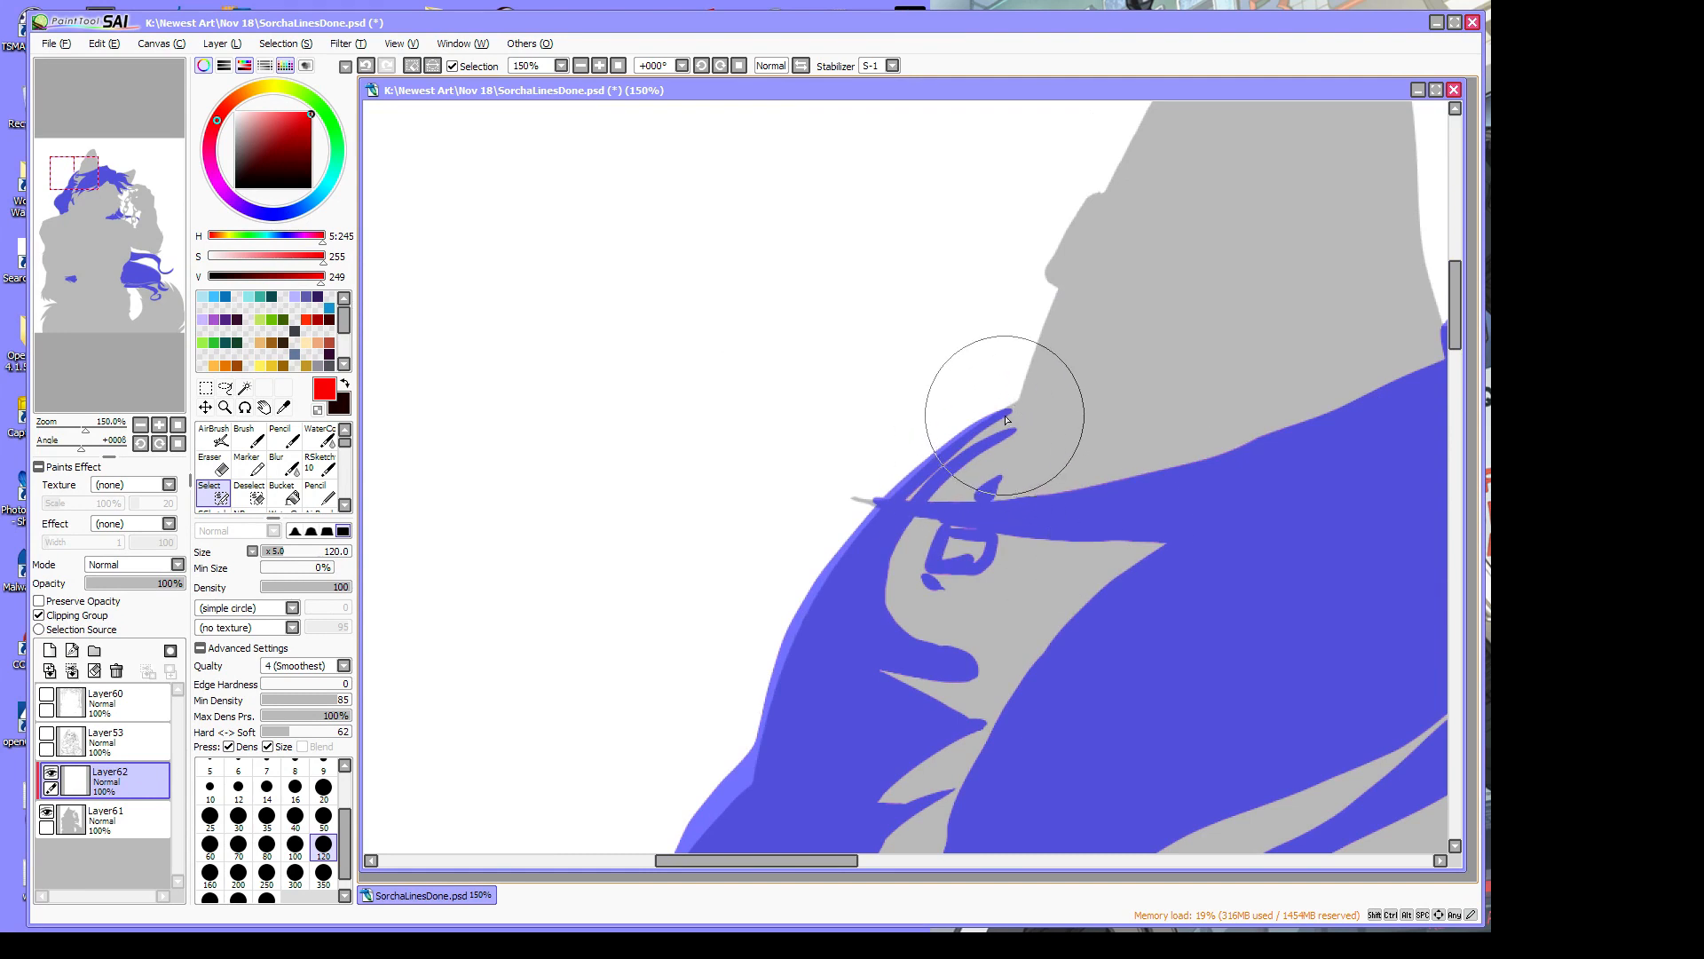
mouse_move(1012, 414)
left_mouse_down()
mouse_move(1011, 388)
mouse_move(898, 487)
mouse_move(1016, 414)
mouse_move(962, 449)
left_mouse_up()
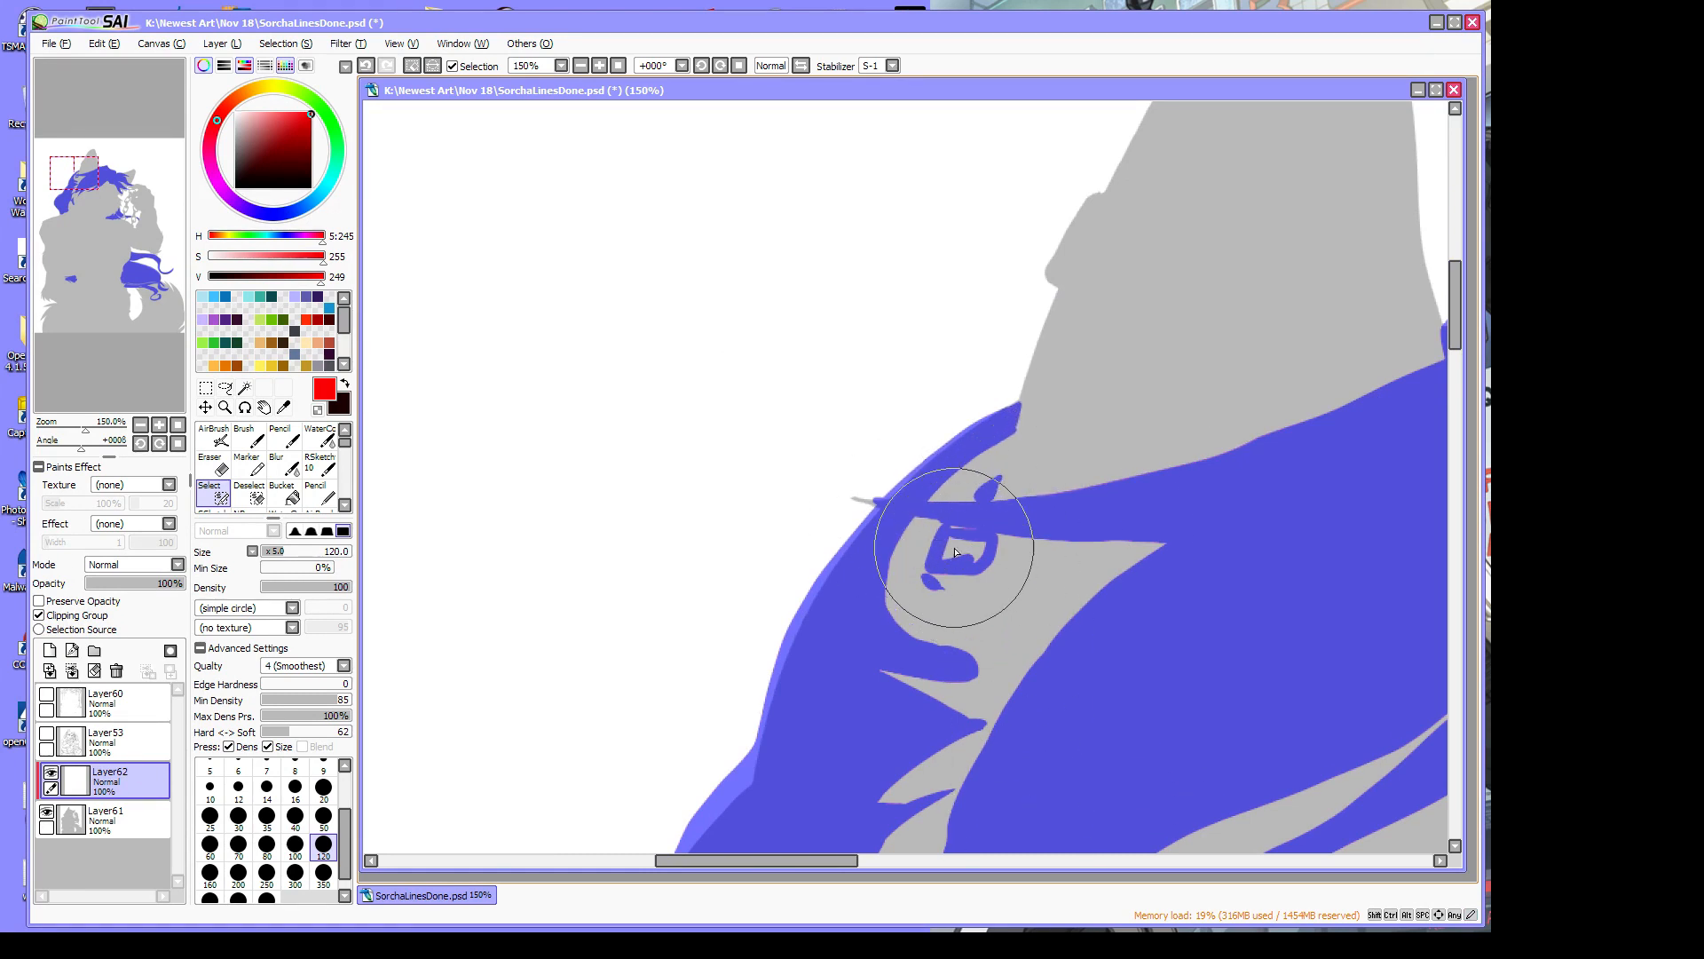
mouse_move(965, 547)
left_mouse_down()
mouse_move(958, 563)
mouse_move(982, 551)
mouse_move(958, 534)
left_mouse_up()
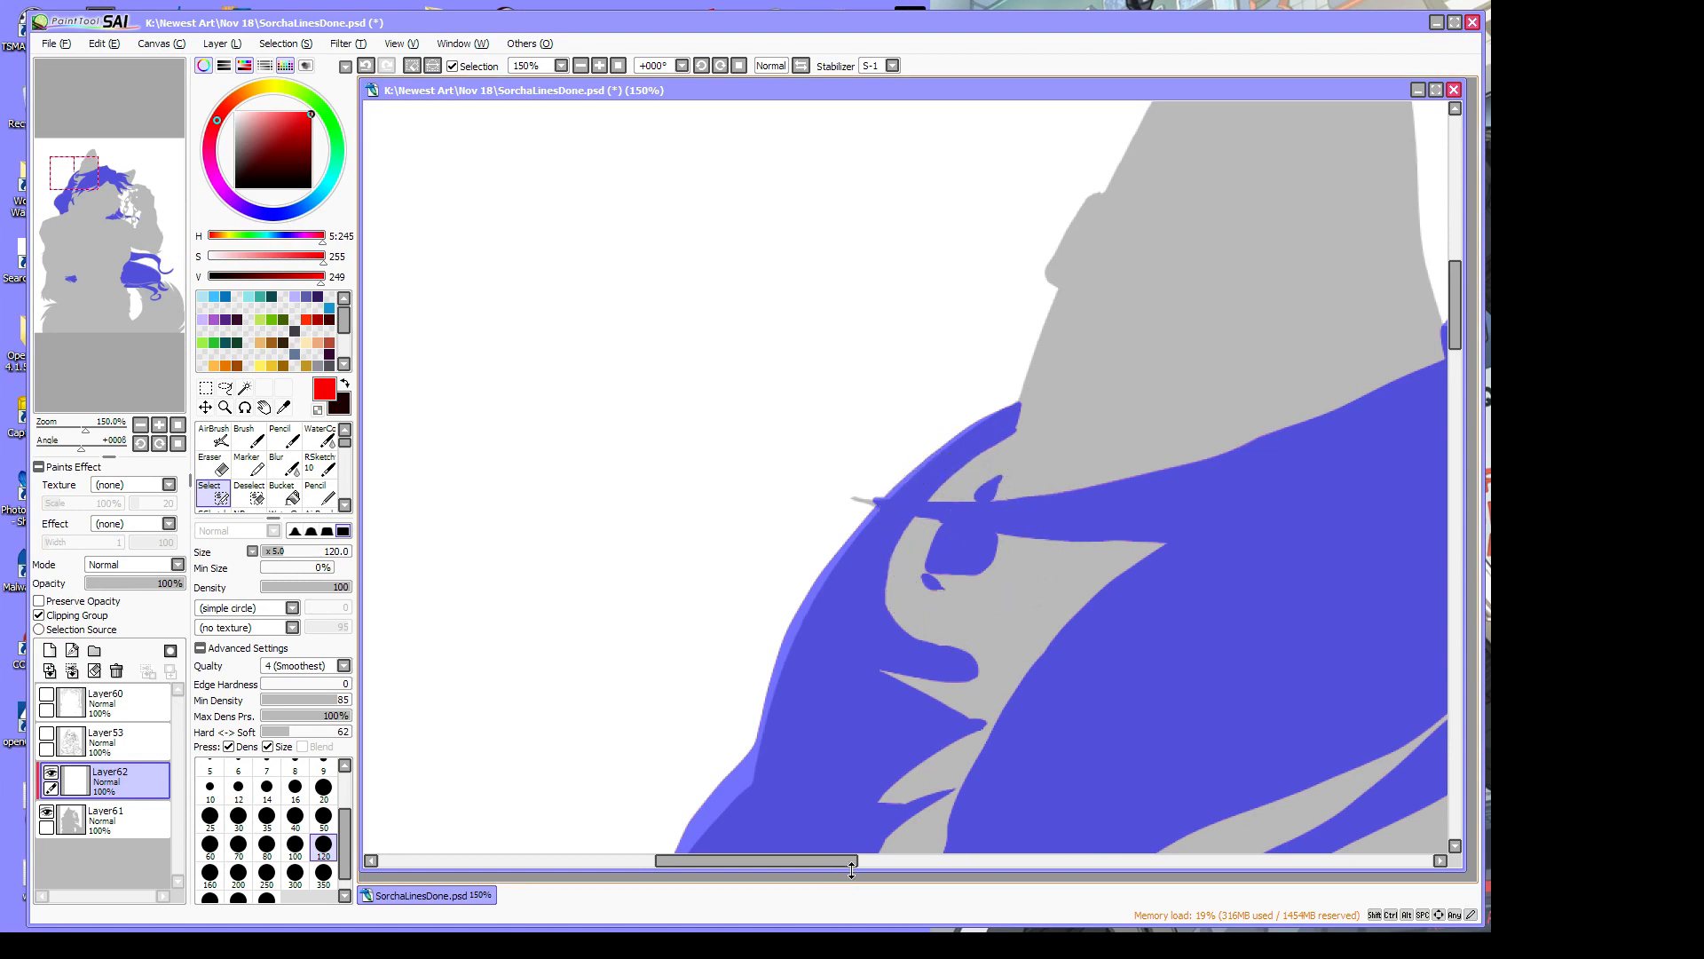
left_click_drag(820, 865, 1031, 895)
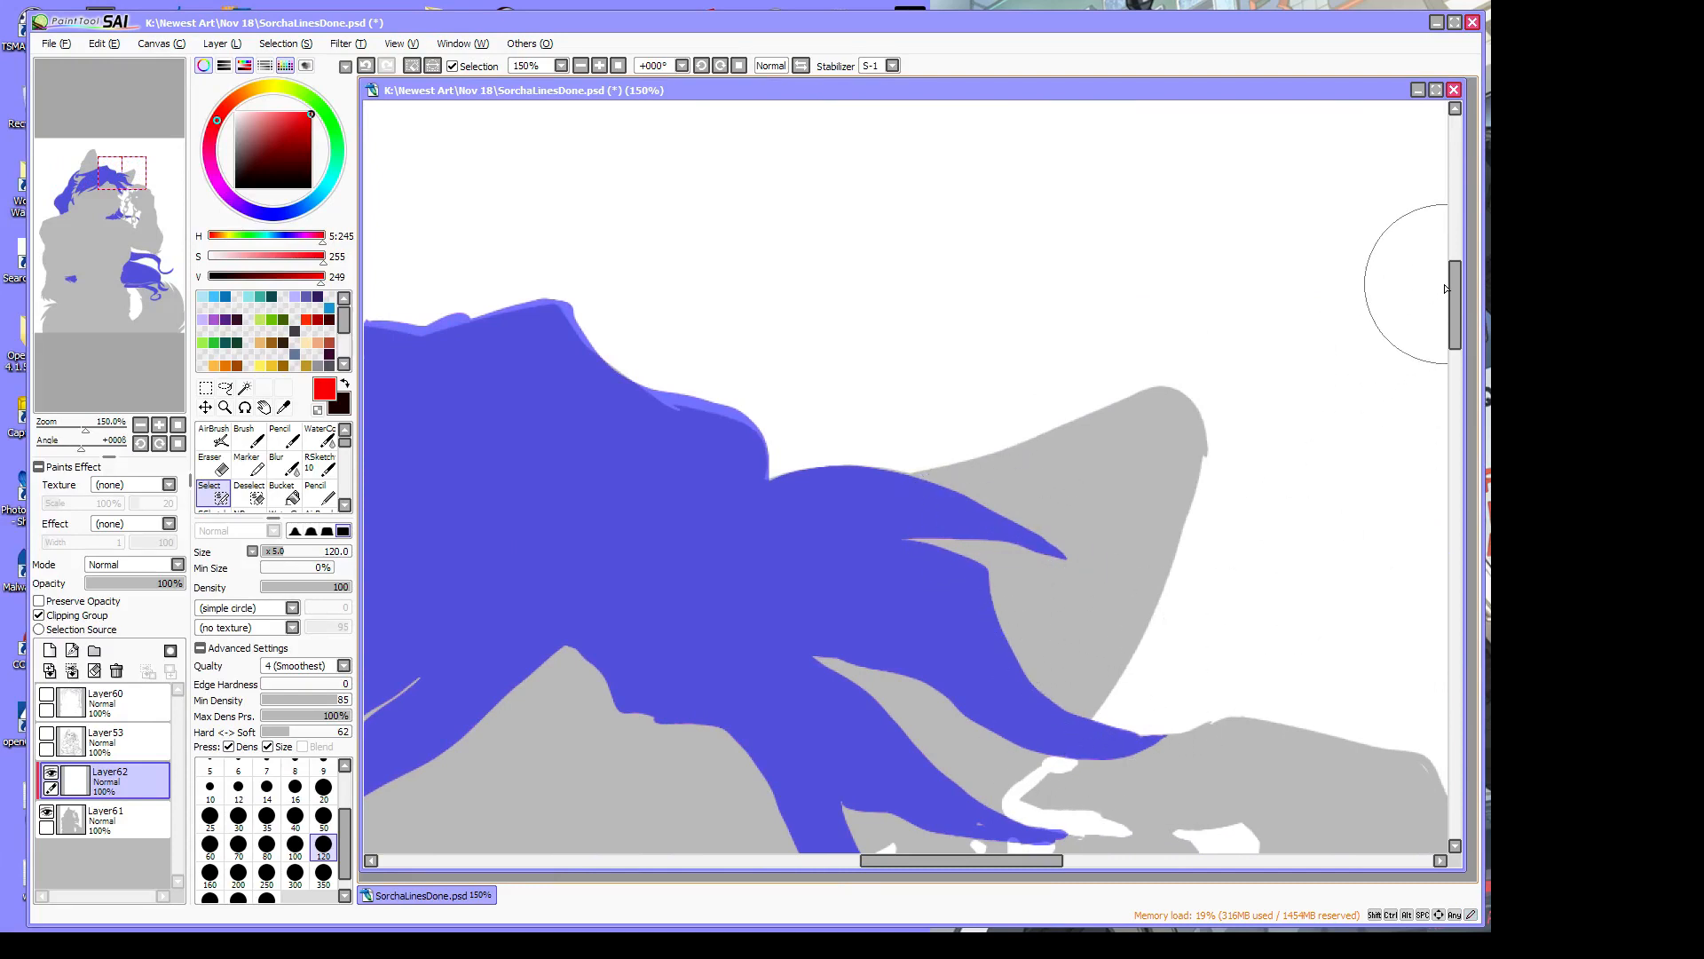
left_click_drag(1455, 301, 1463, 438)
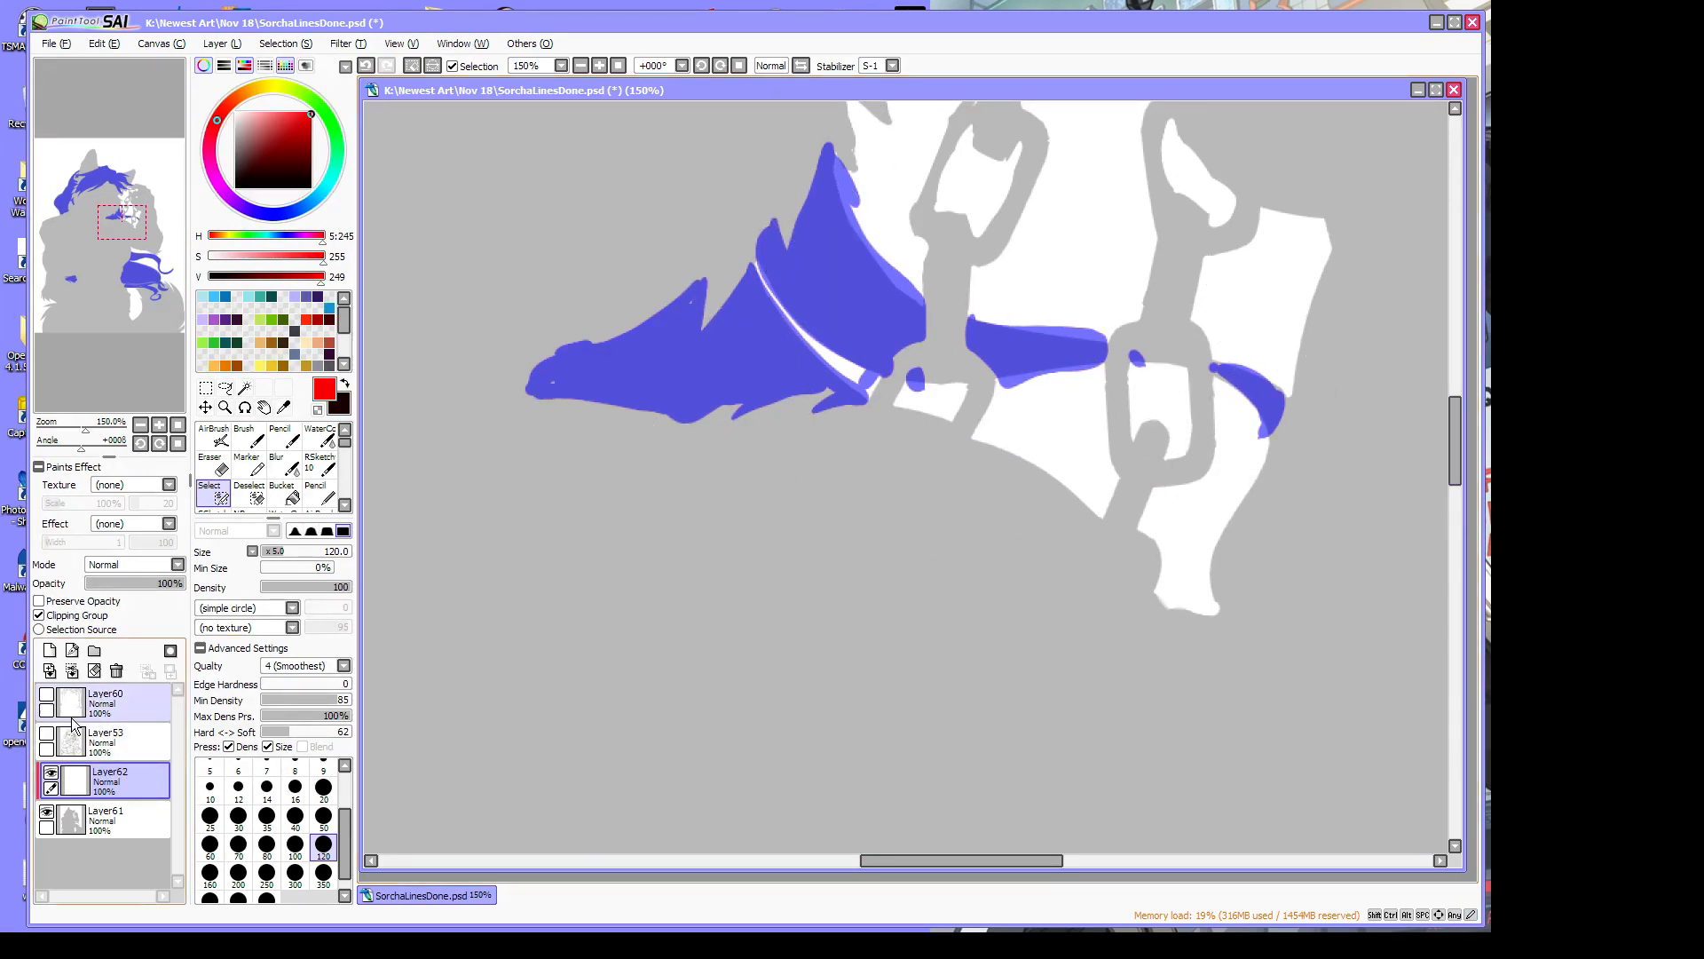
Show the Layer53 line art again and add a tiny missed spot near the ear to the selection
left_click(47, 735)
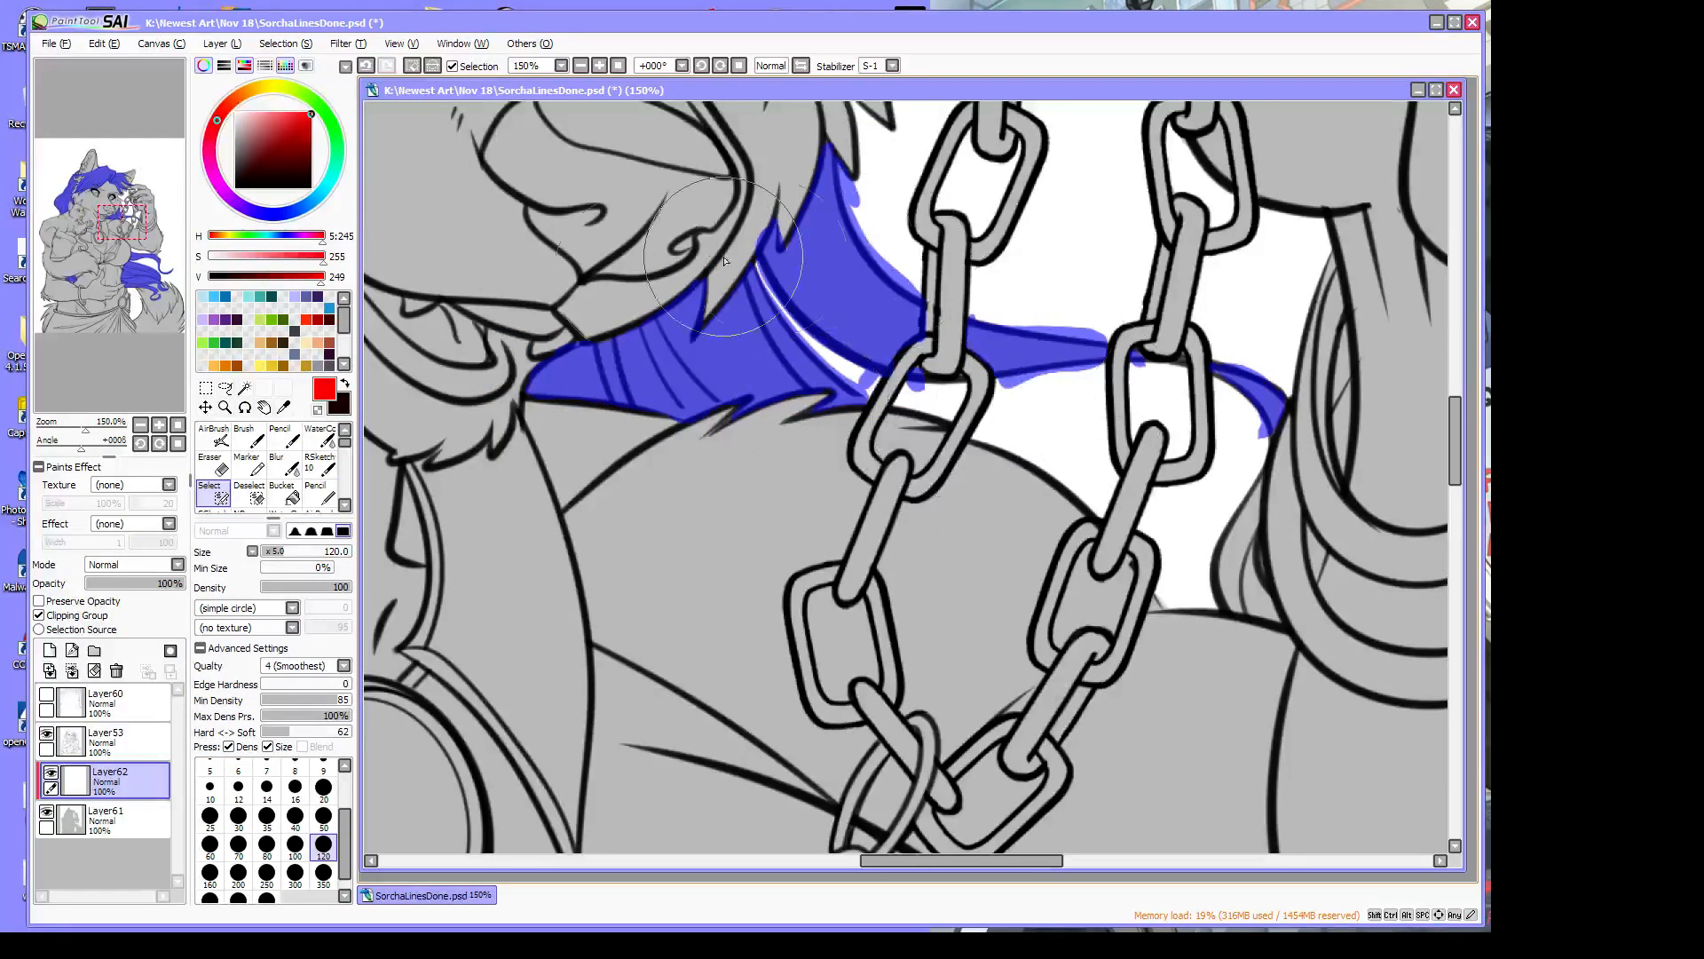
left_click(318, 410)
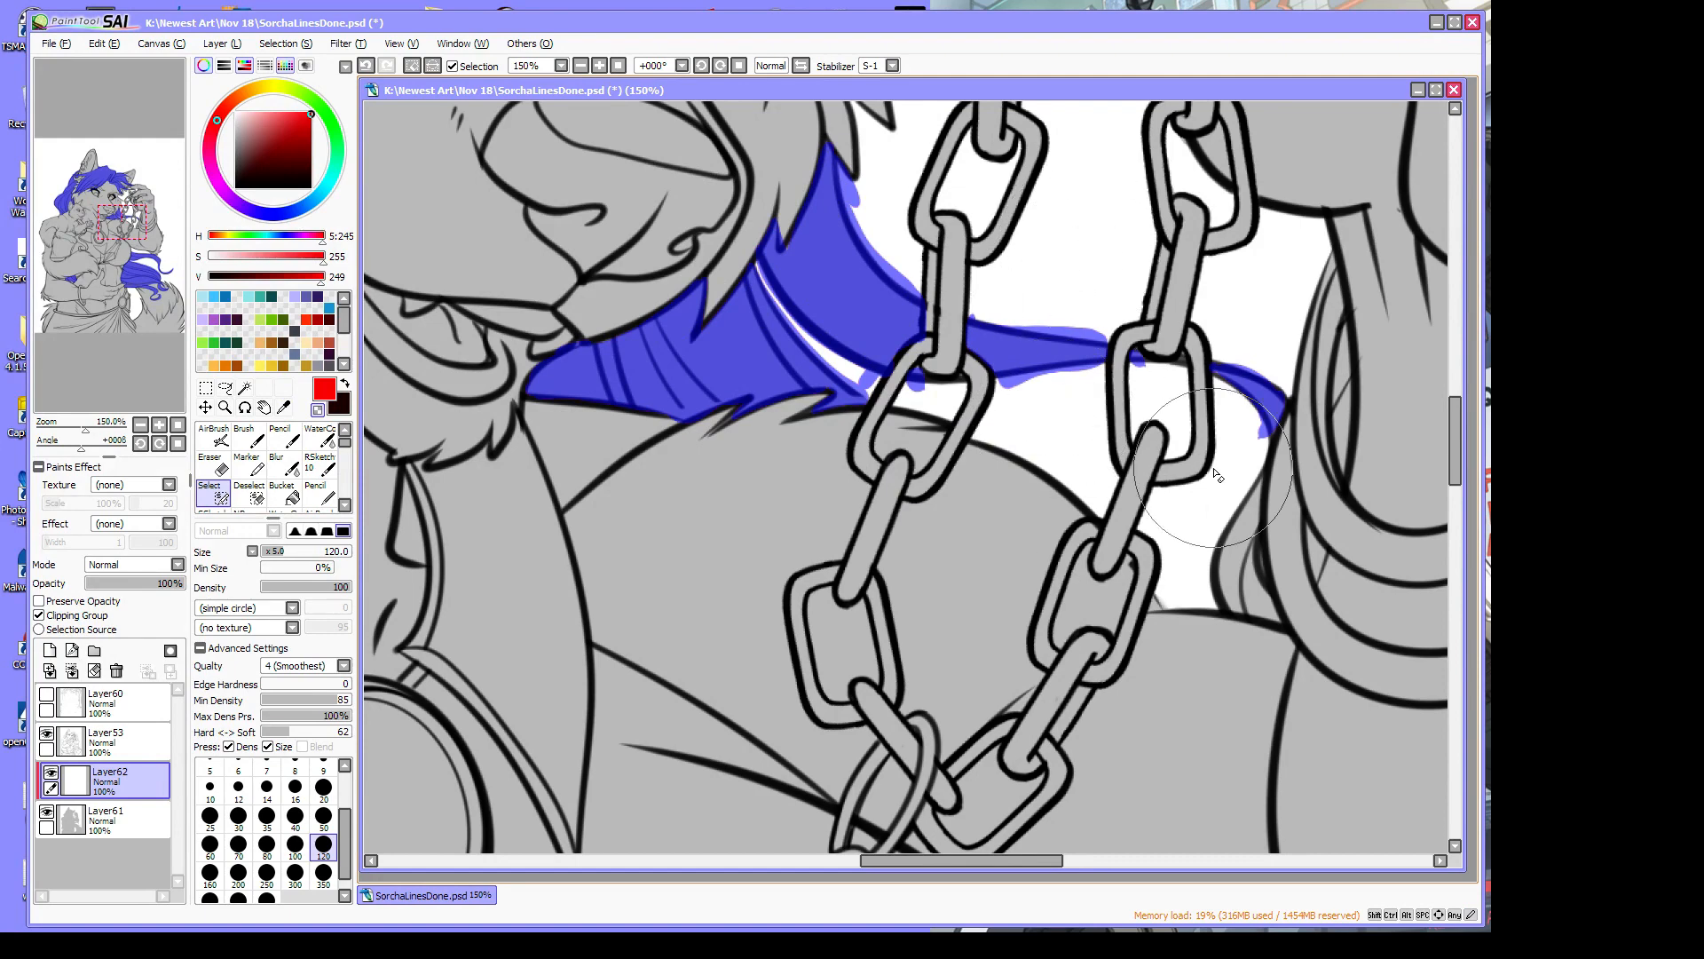
left_click_drag(975, 859, 708, 861)
left_click_drag(1457, 444, 1463, 376)
left_click(318, 410)
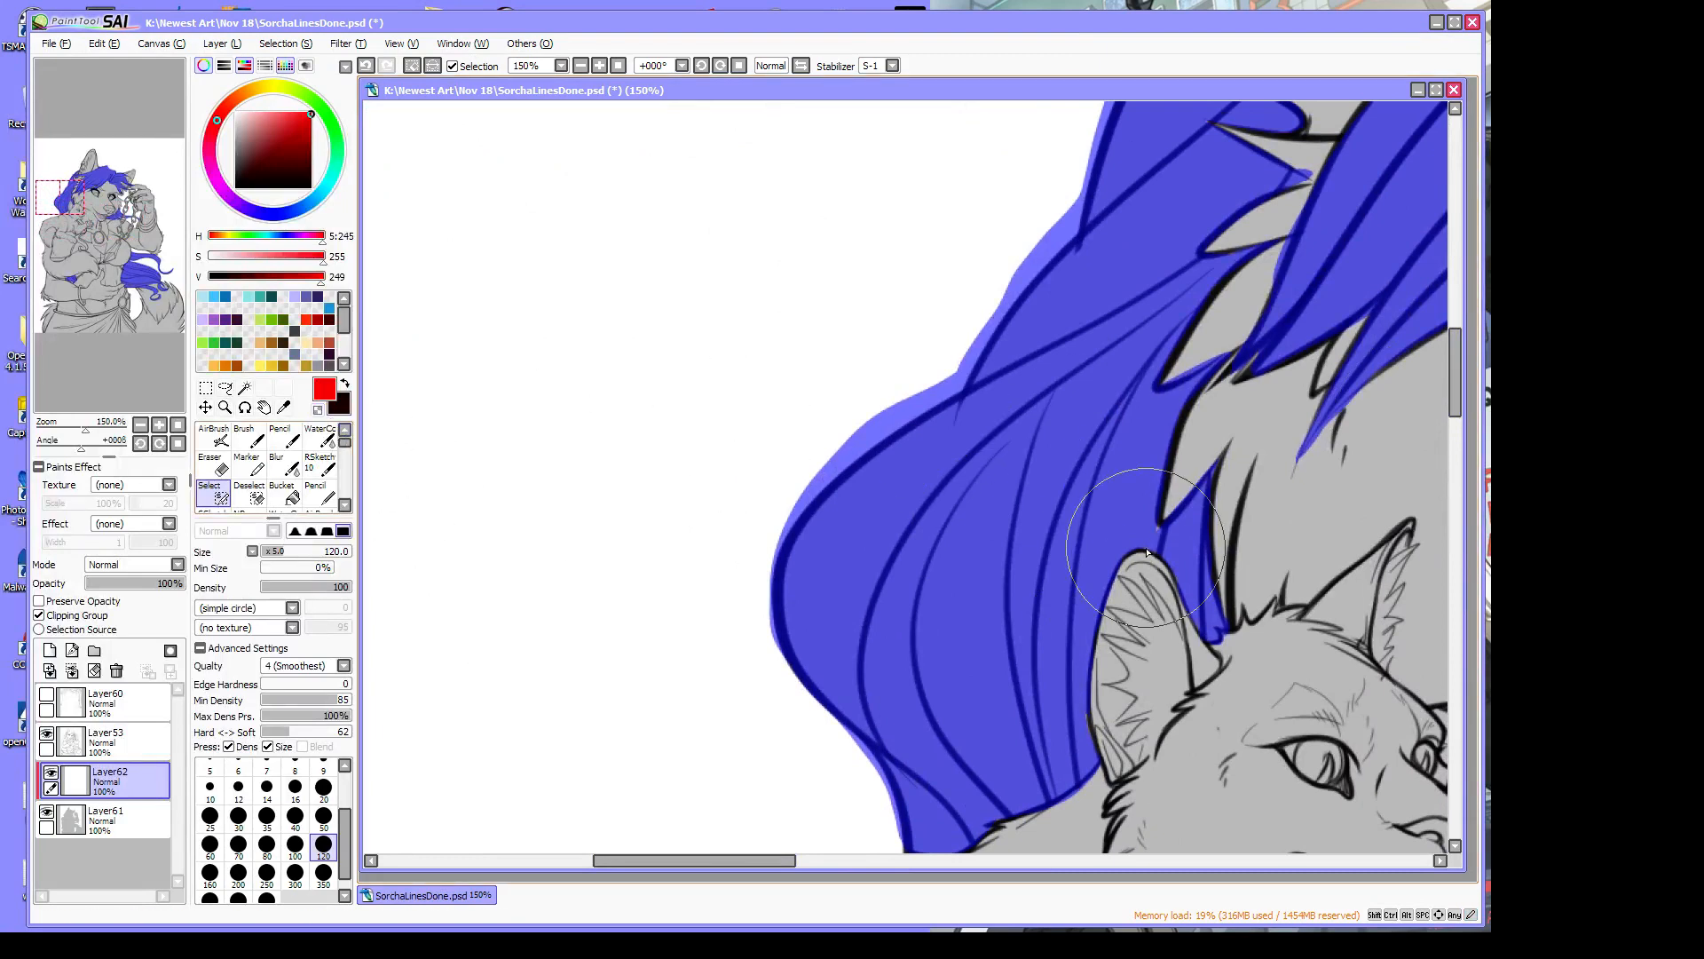
left_click_drag(1145, 533, 1164, 531)
left_click_drag(711, 860, 764, 860)
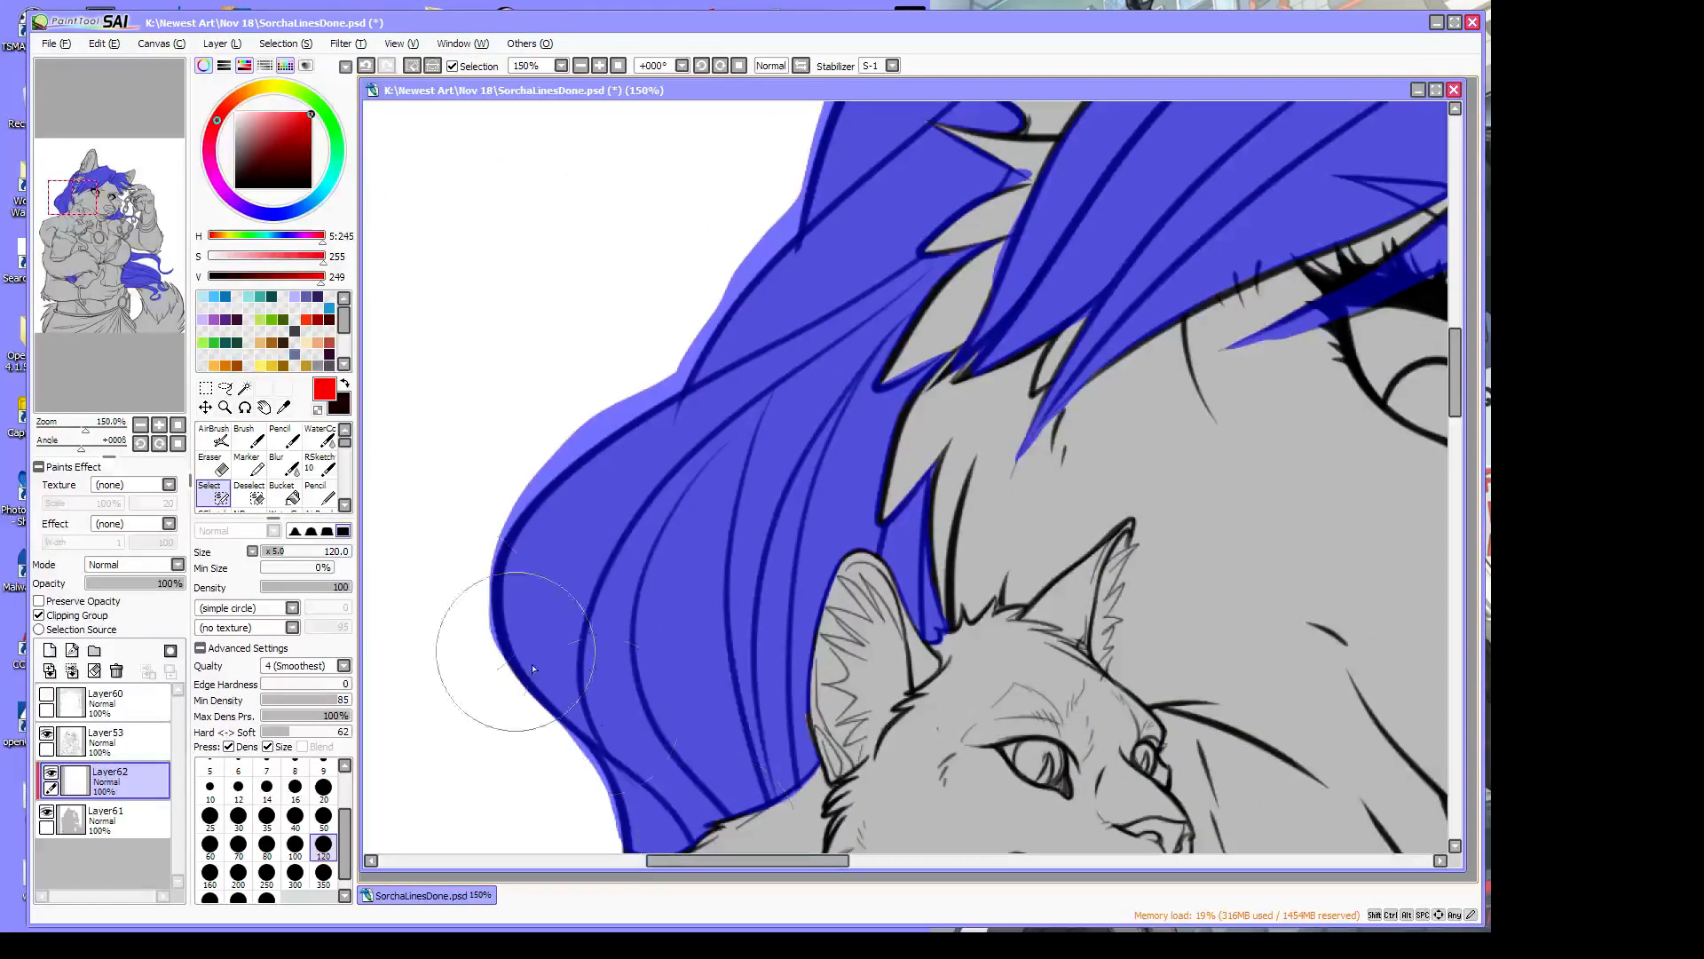
Trim the blue selection fringe off the hair-lock edge and the strand's lower edge
left_click(250, 491)
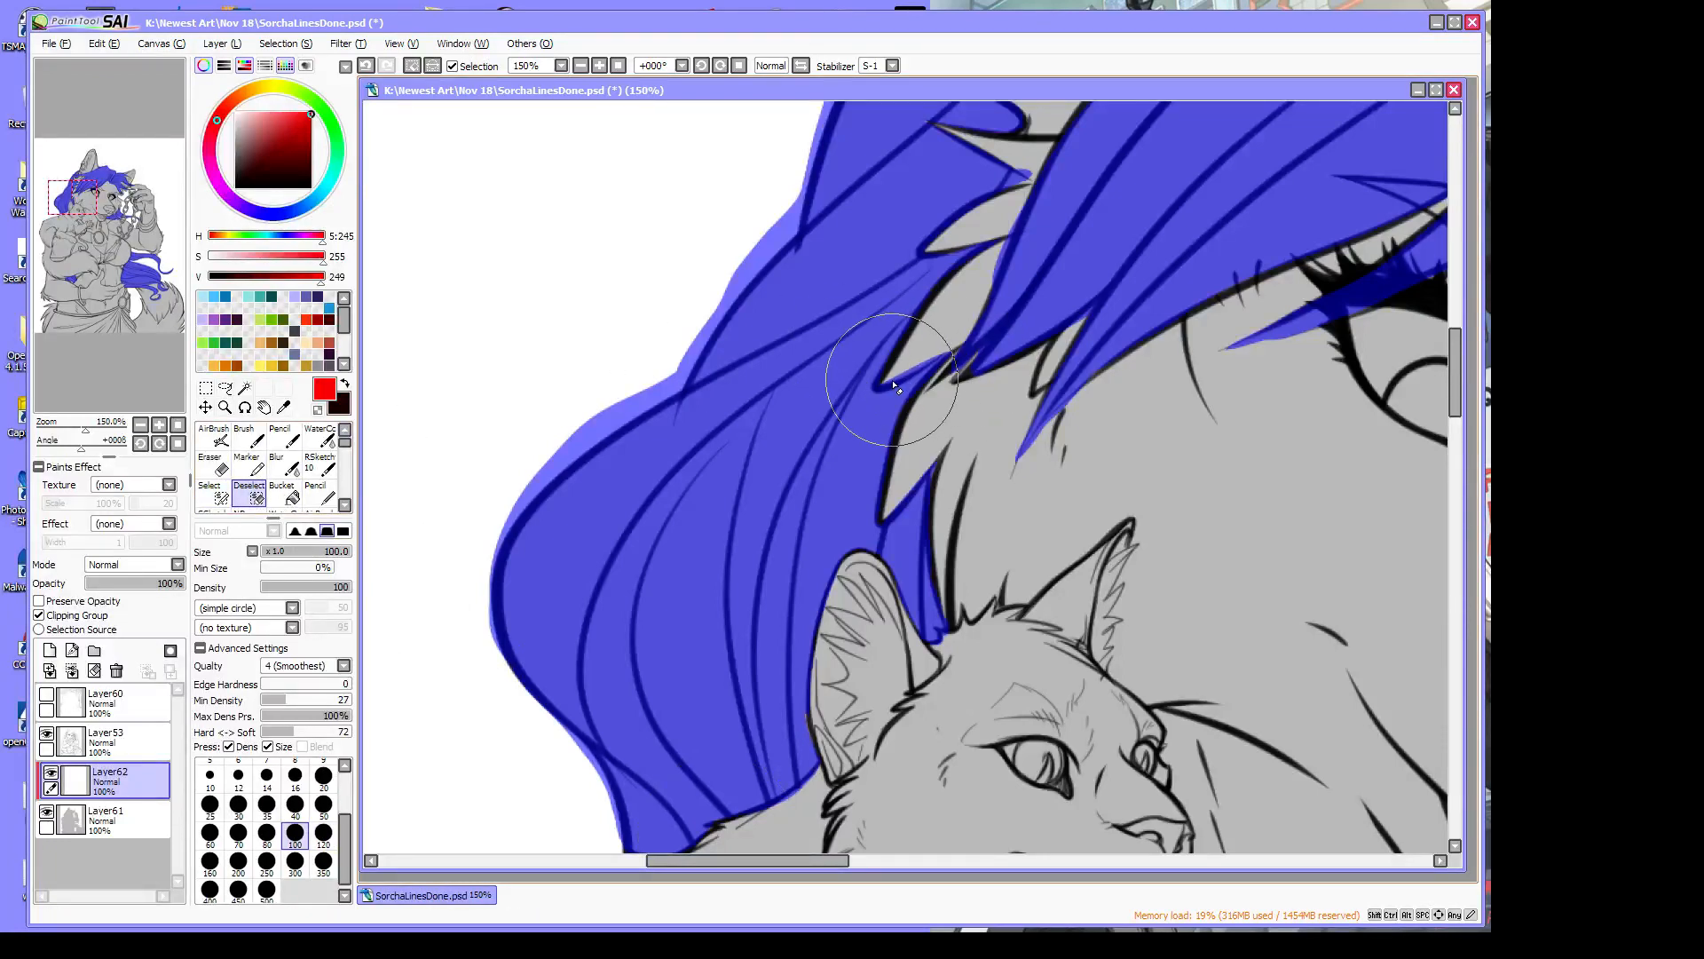
left_click_drag(888, 381, 951, 348)
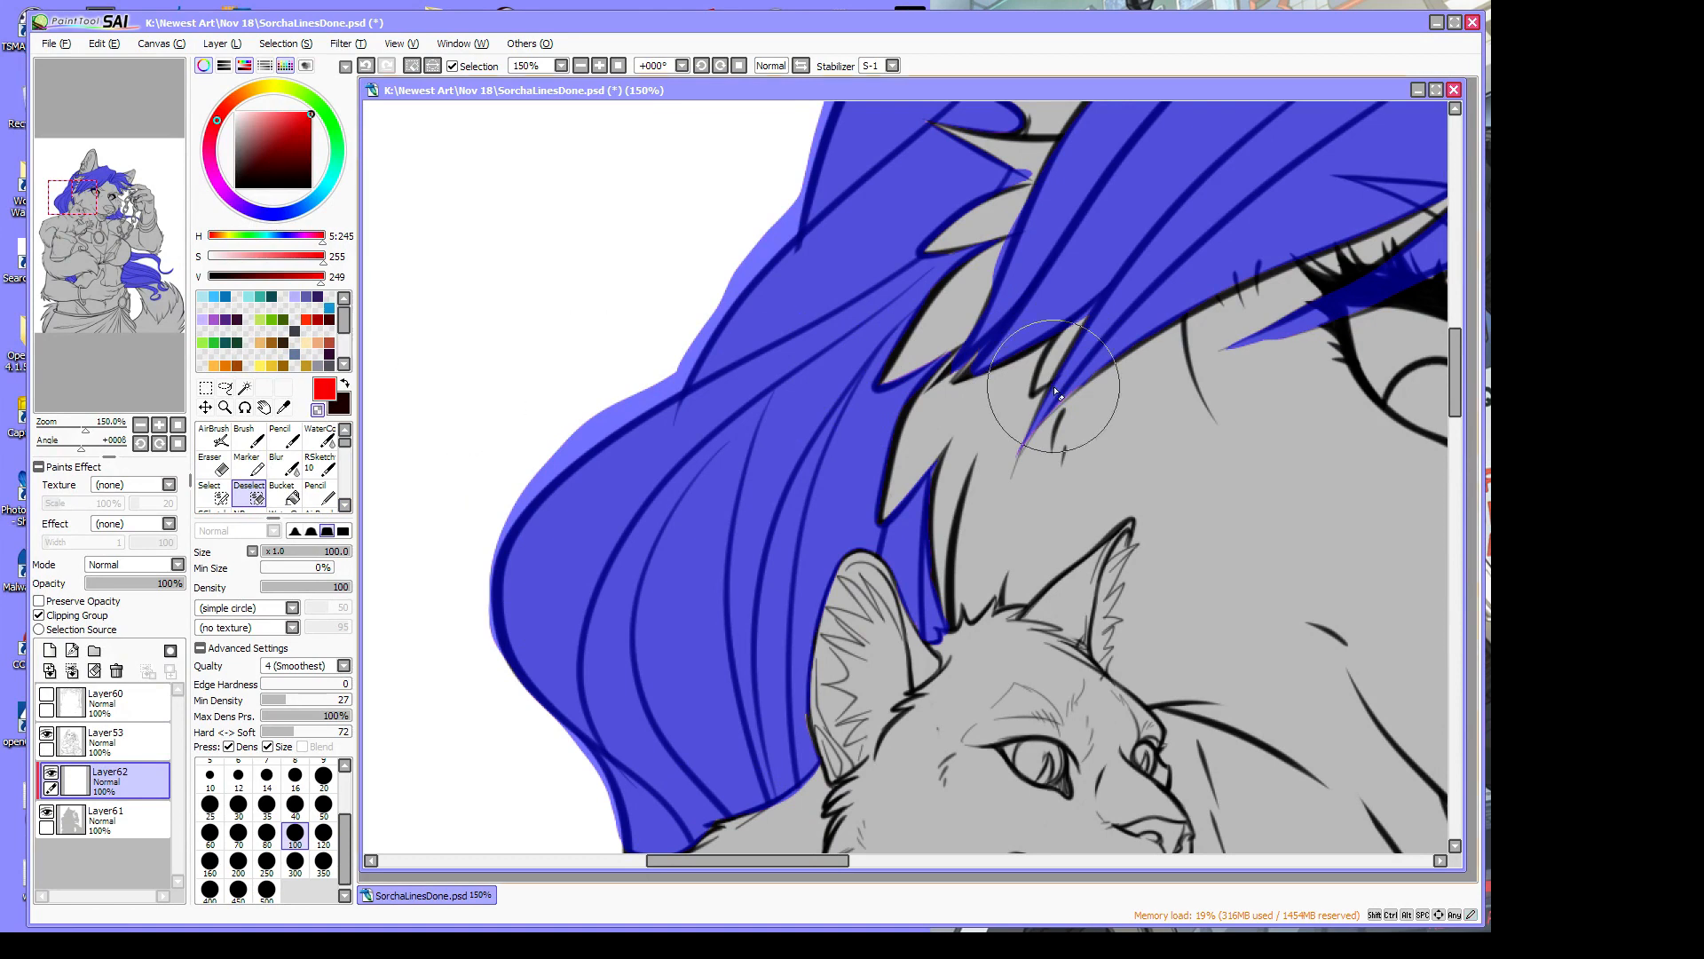
left_click_drag(1078, 388, 1092, 373)
left_click(213, 491)
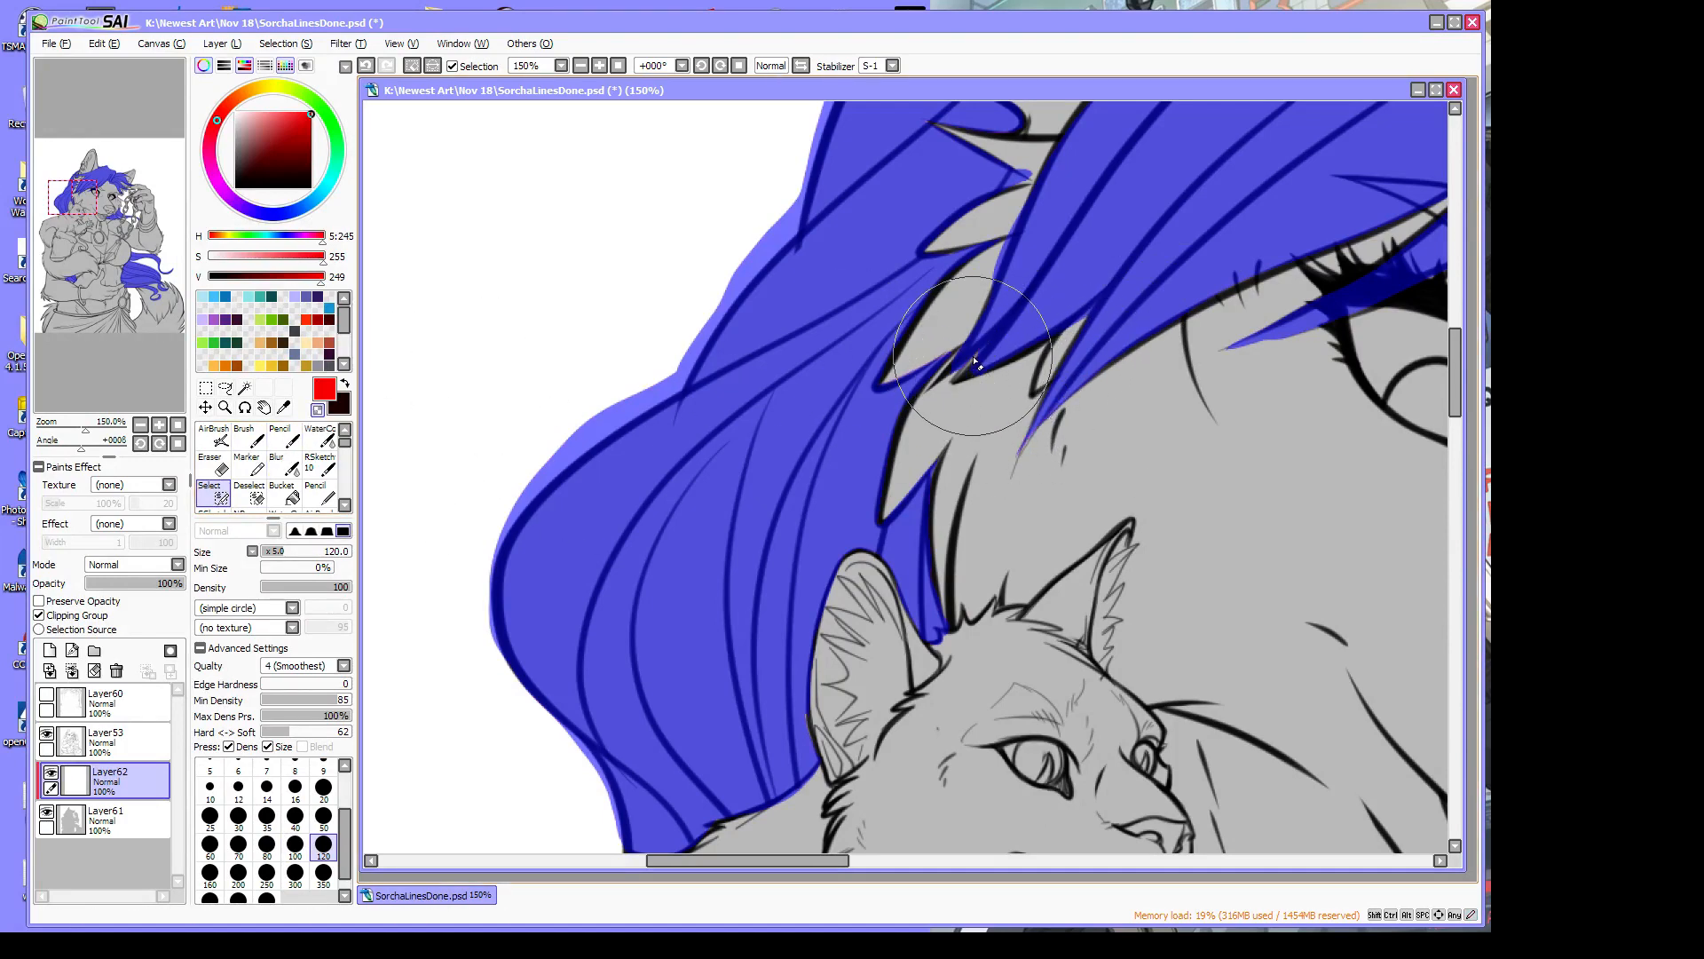
left_click_drag(1461, 395, 1461, 359)
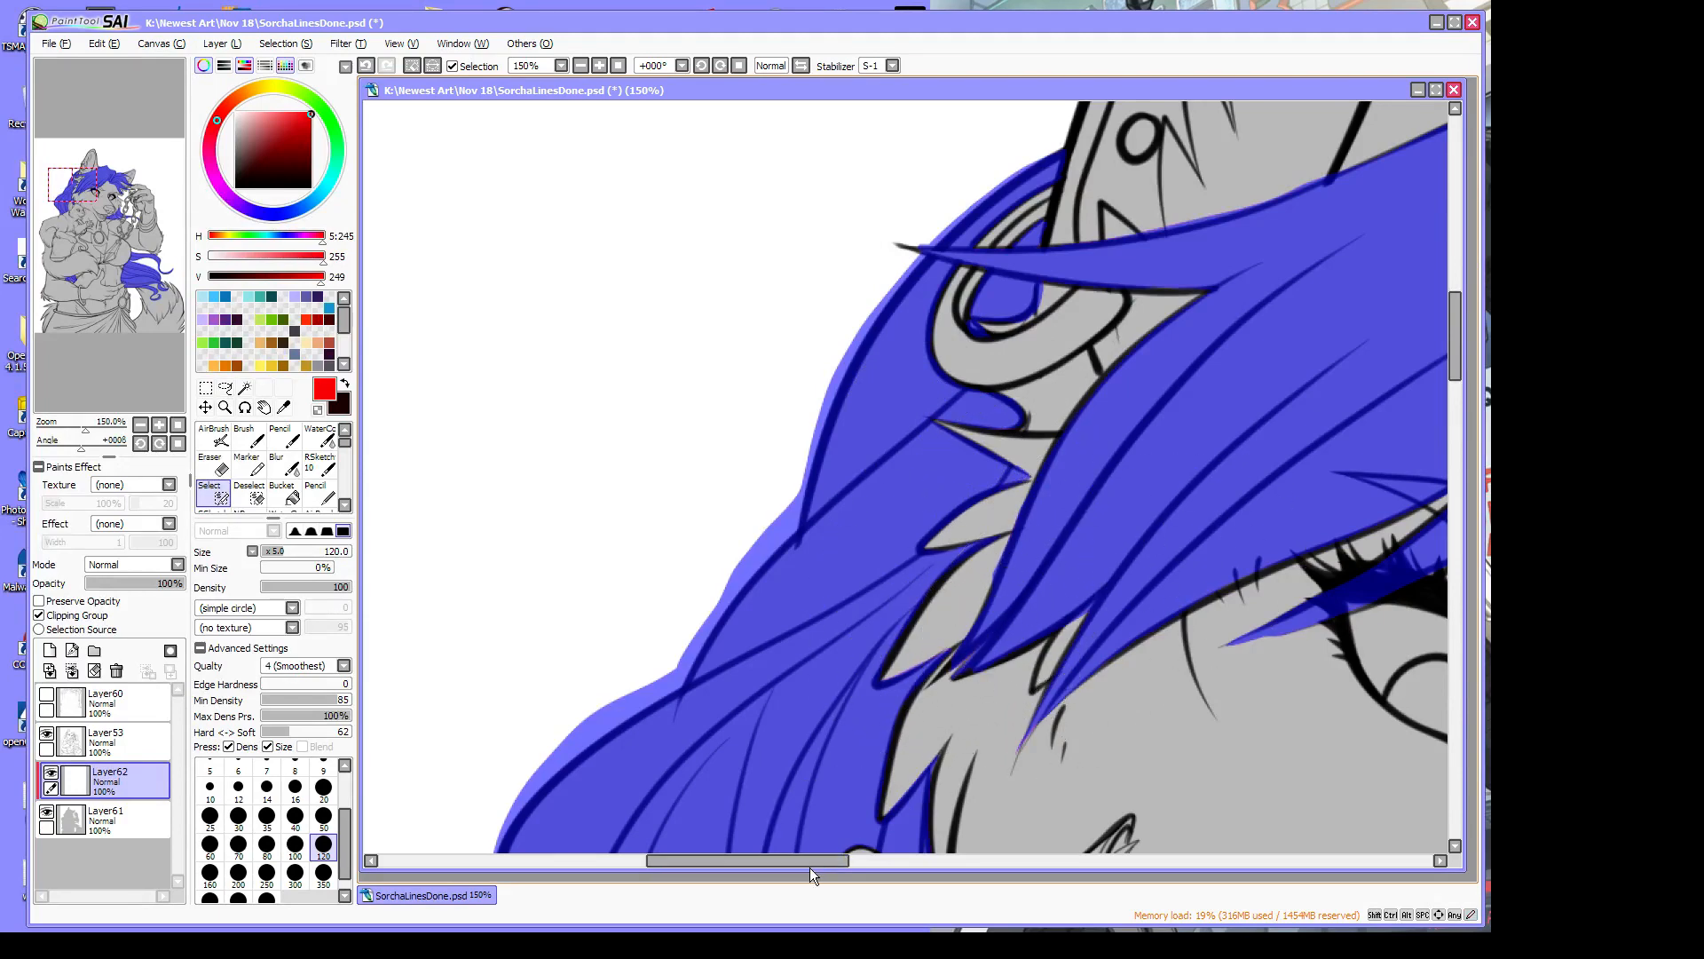
Erase the stray selection along the hairline bump with the transparent colour
left_click_drag(810, 867, 904, 870)
left_click_drag(1461, 365, 1461, 319)
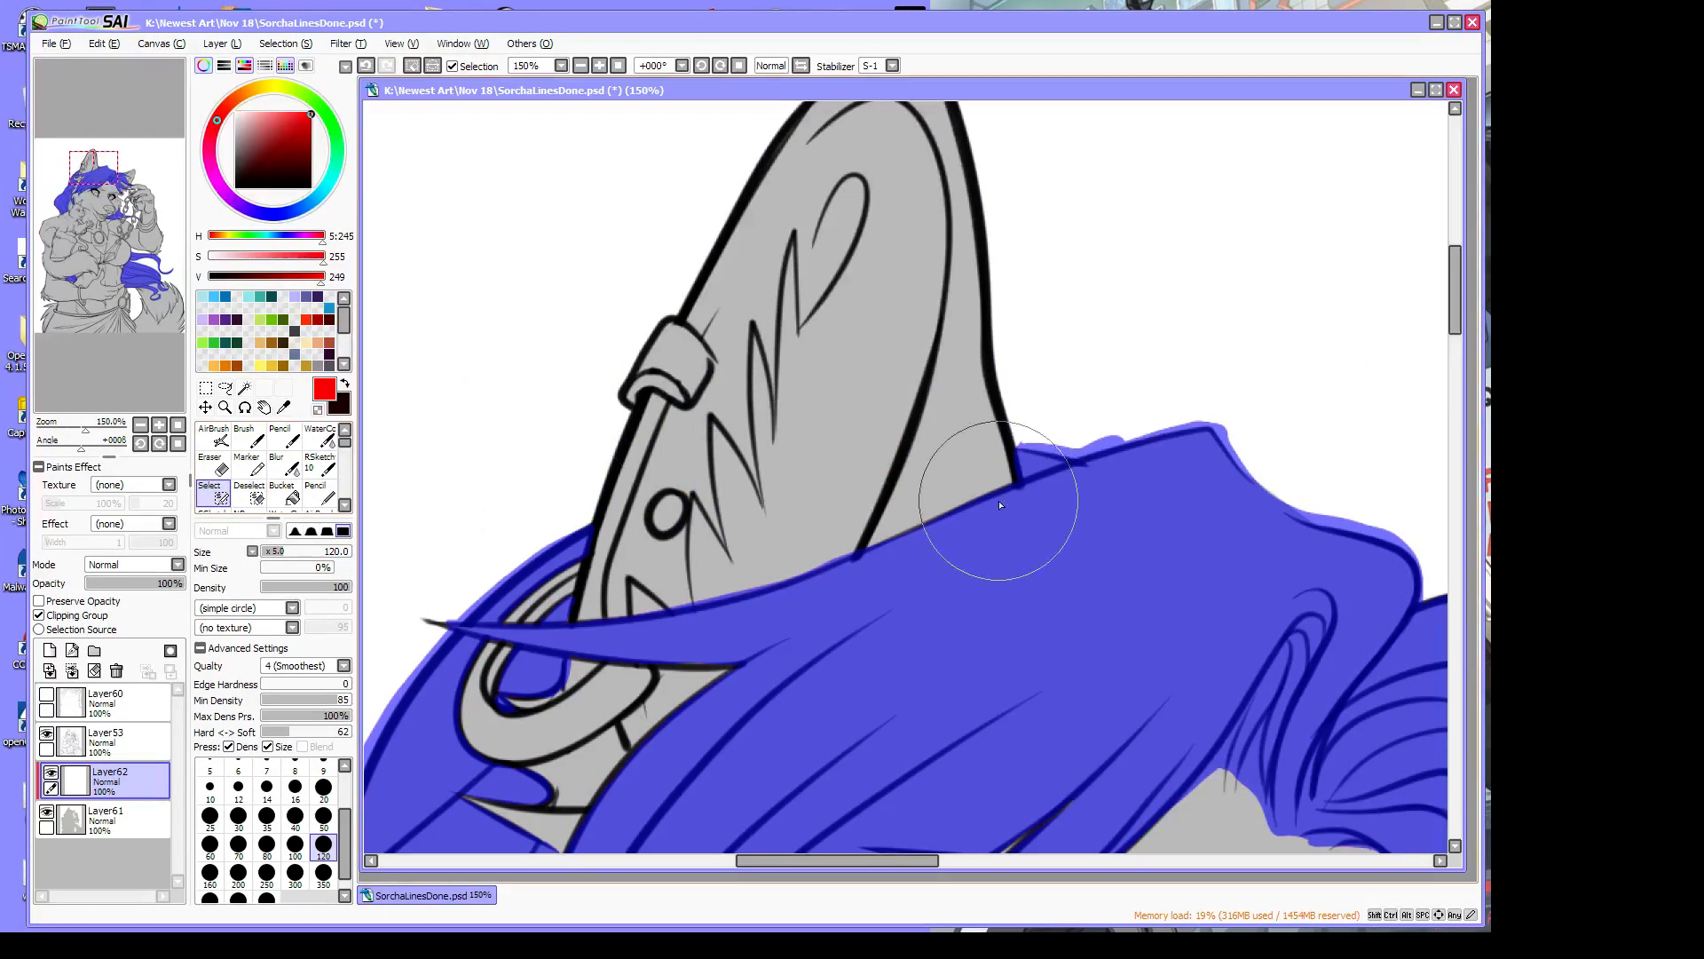
left_click(317, 409)
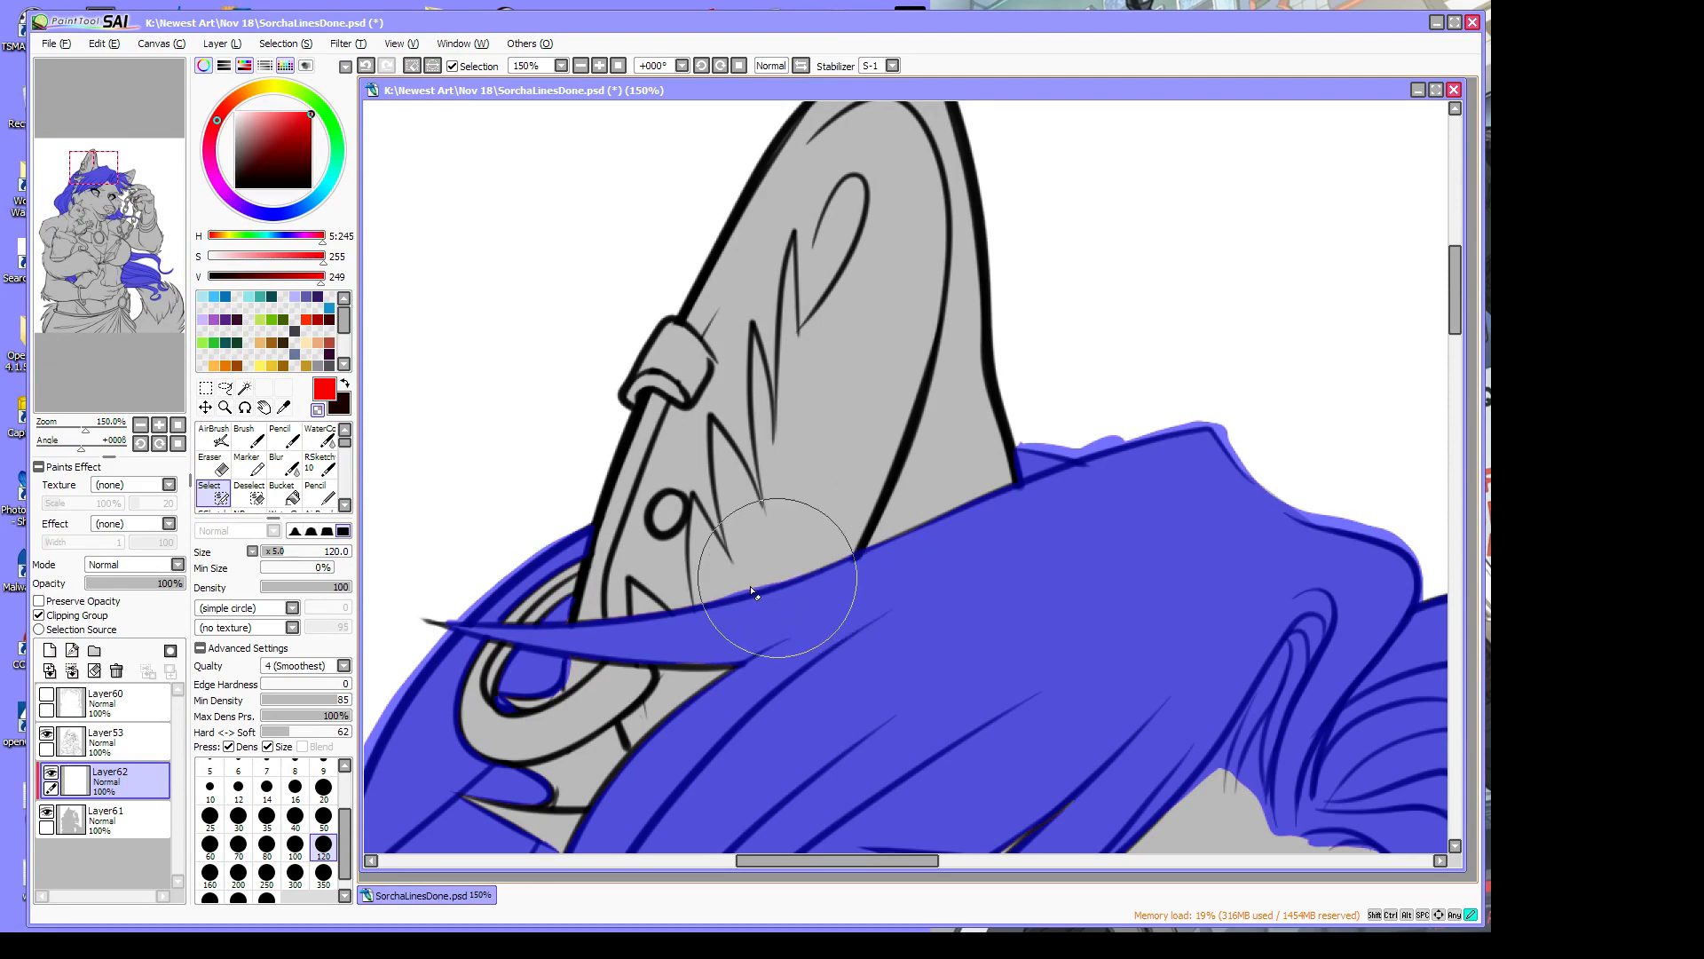
scroll(1255, 311, "down", 5)
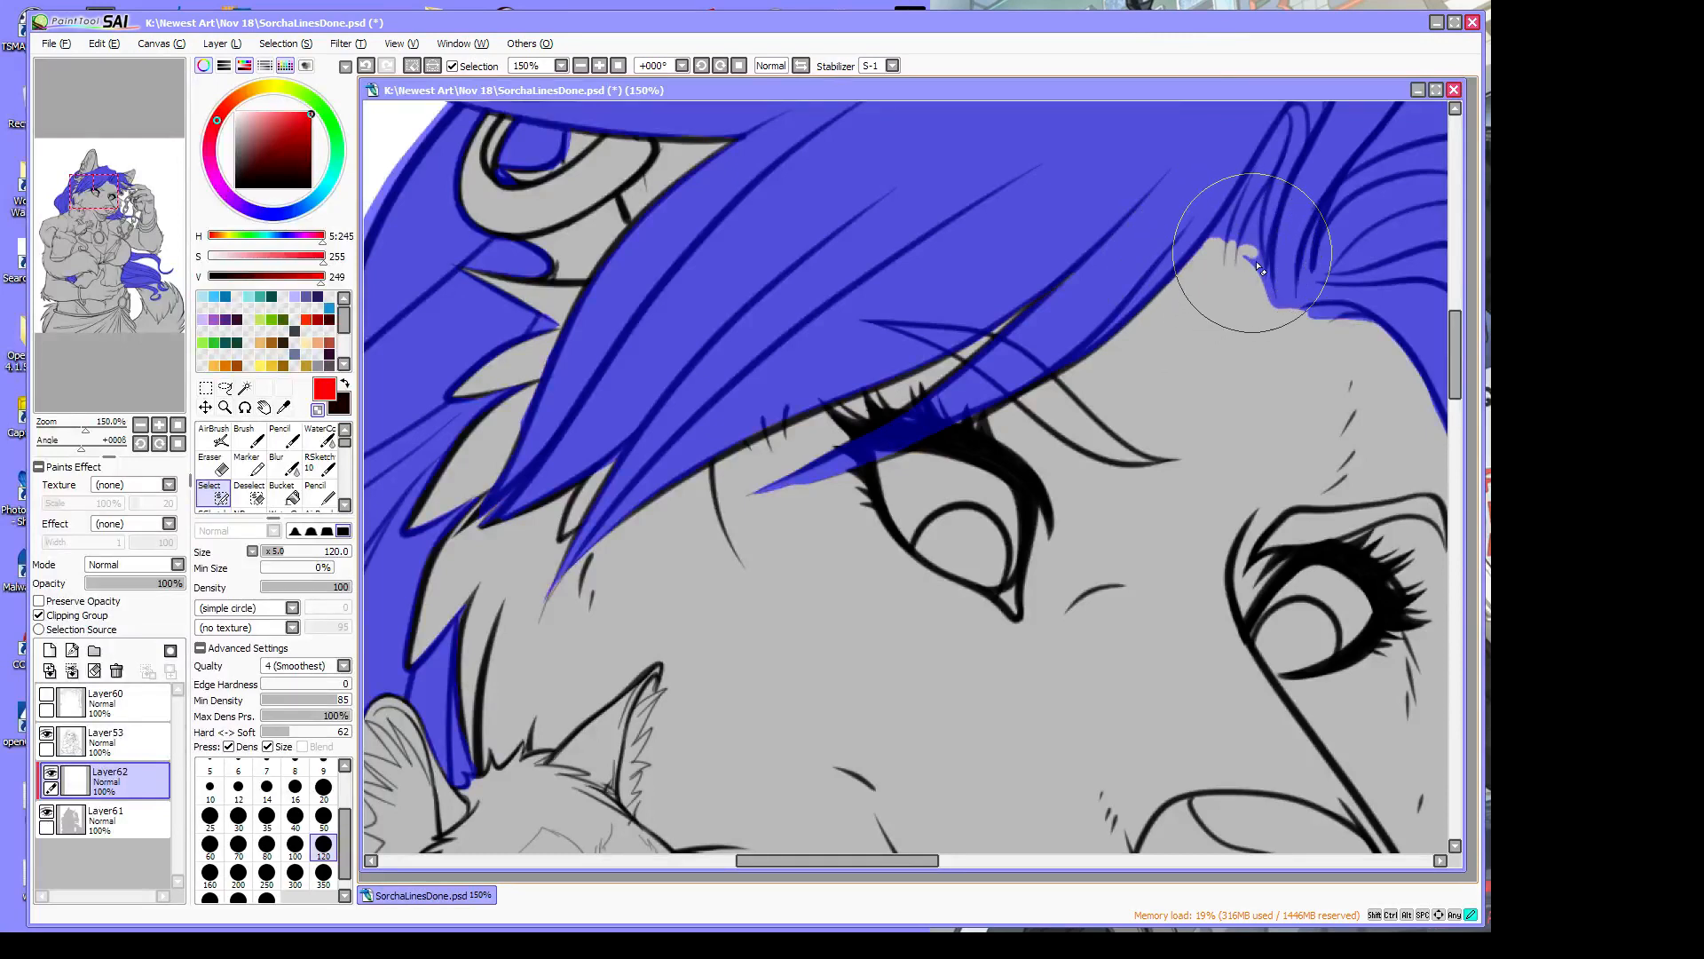
mouse_move(1256, 264)
left_mouse_down()
mouse_move(1271, 326)
mouse_move(1243, 253)
mouse_move(1275, 333)
mouse_move(1347, 314)
mouse_move(1299, 321)
left_mouse_up()
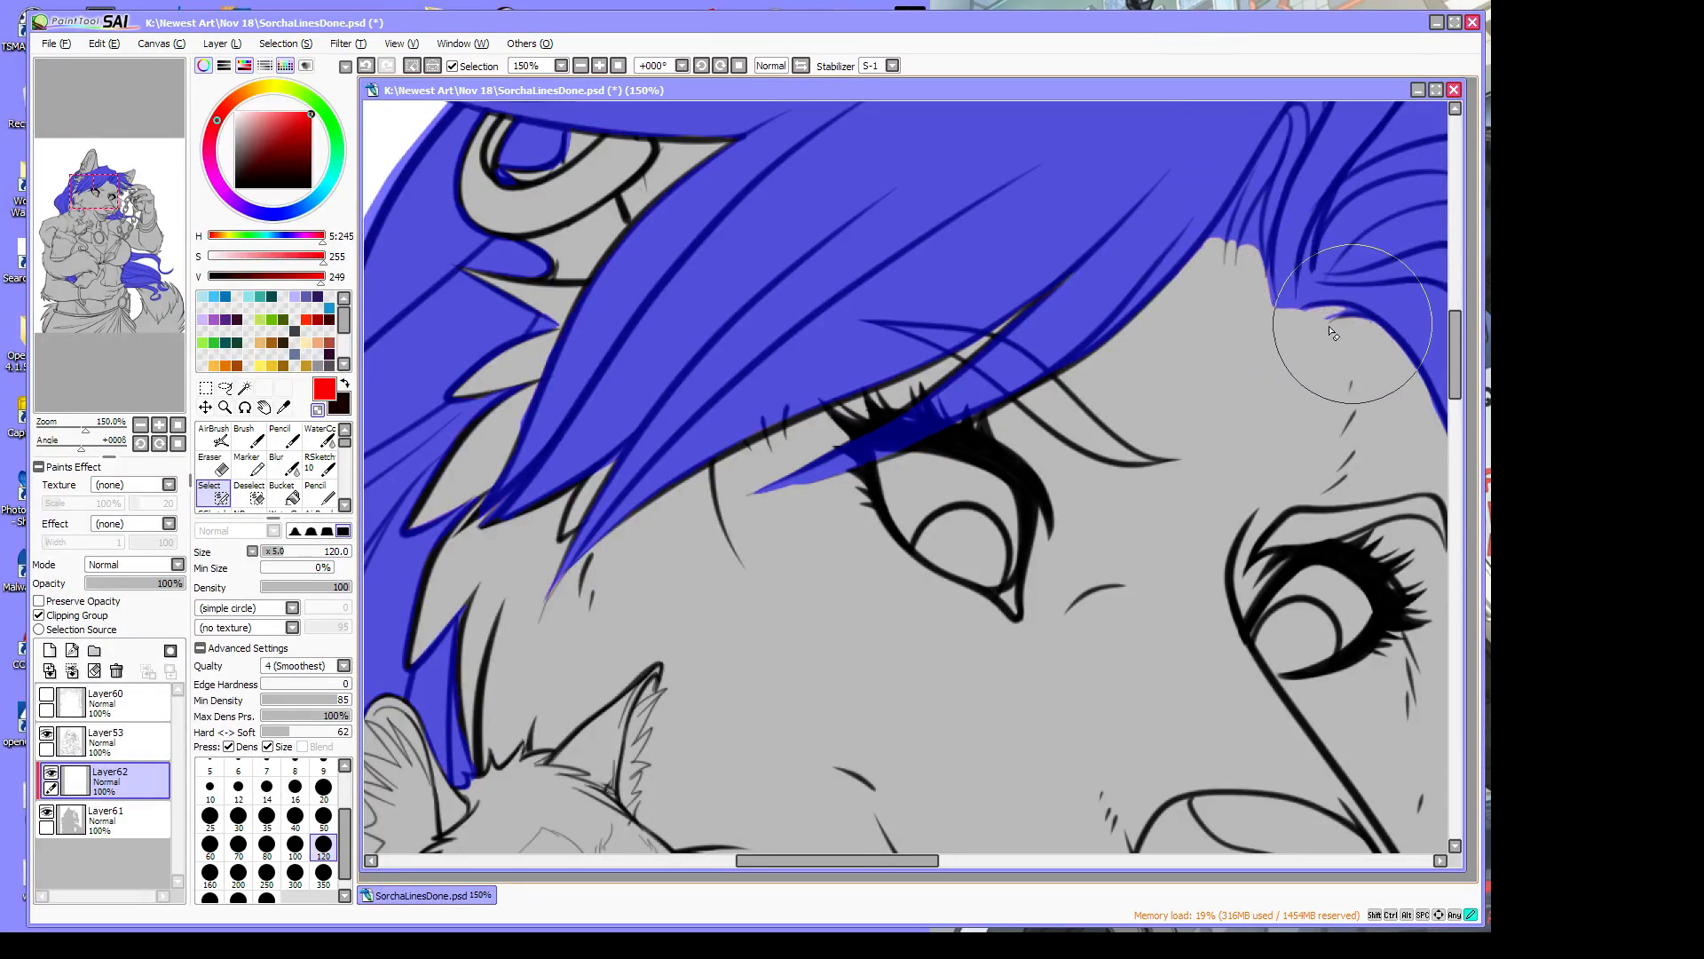
Remove the stray selection around the hair curl
left_click_drag(78, 430, 75, 435)
left_click_drag(956, 861, 1039, 862)
left_click_drag(1456, 321, 1486, 492)
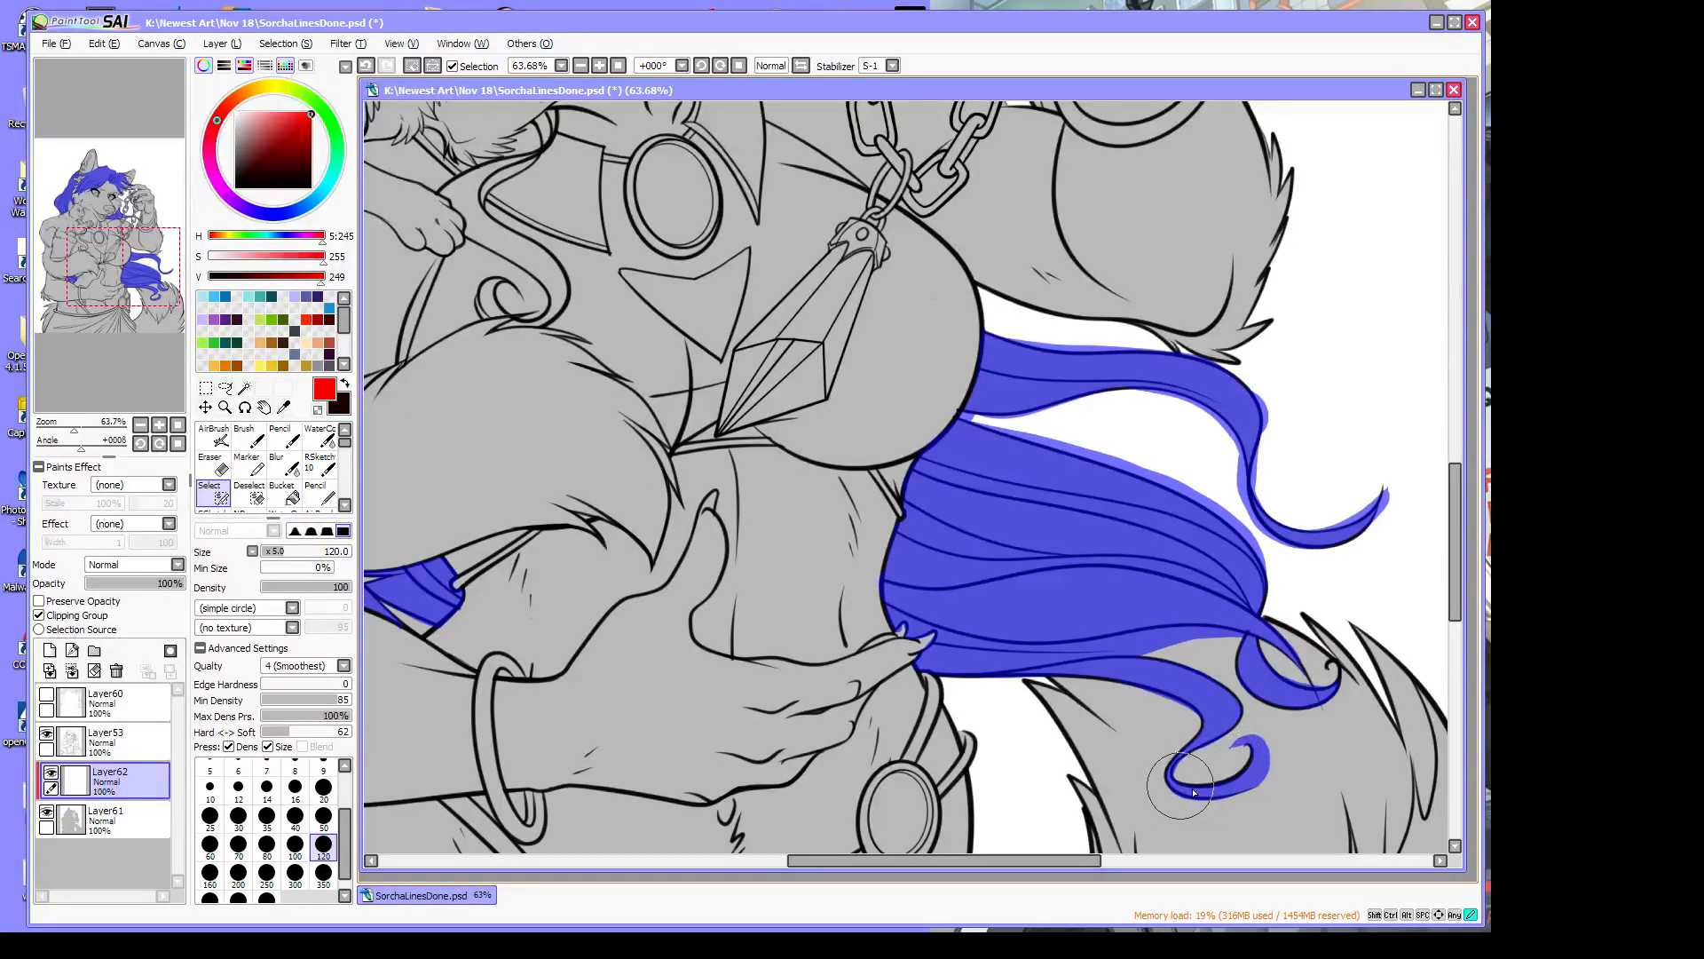
left_click(318, 409)
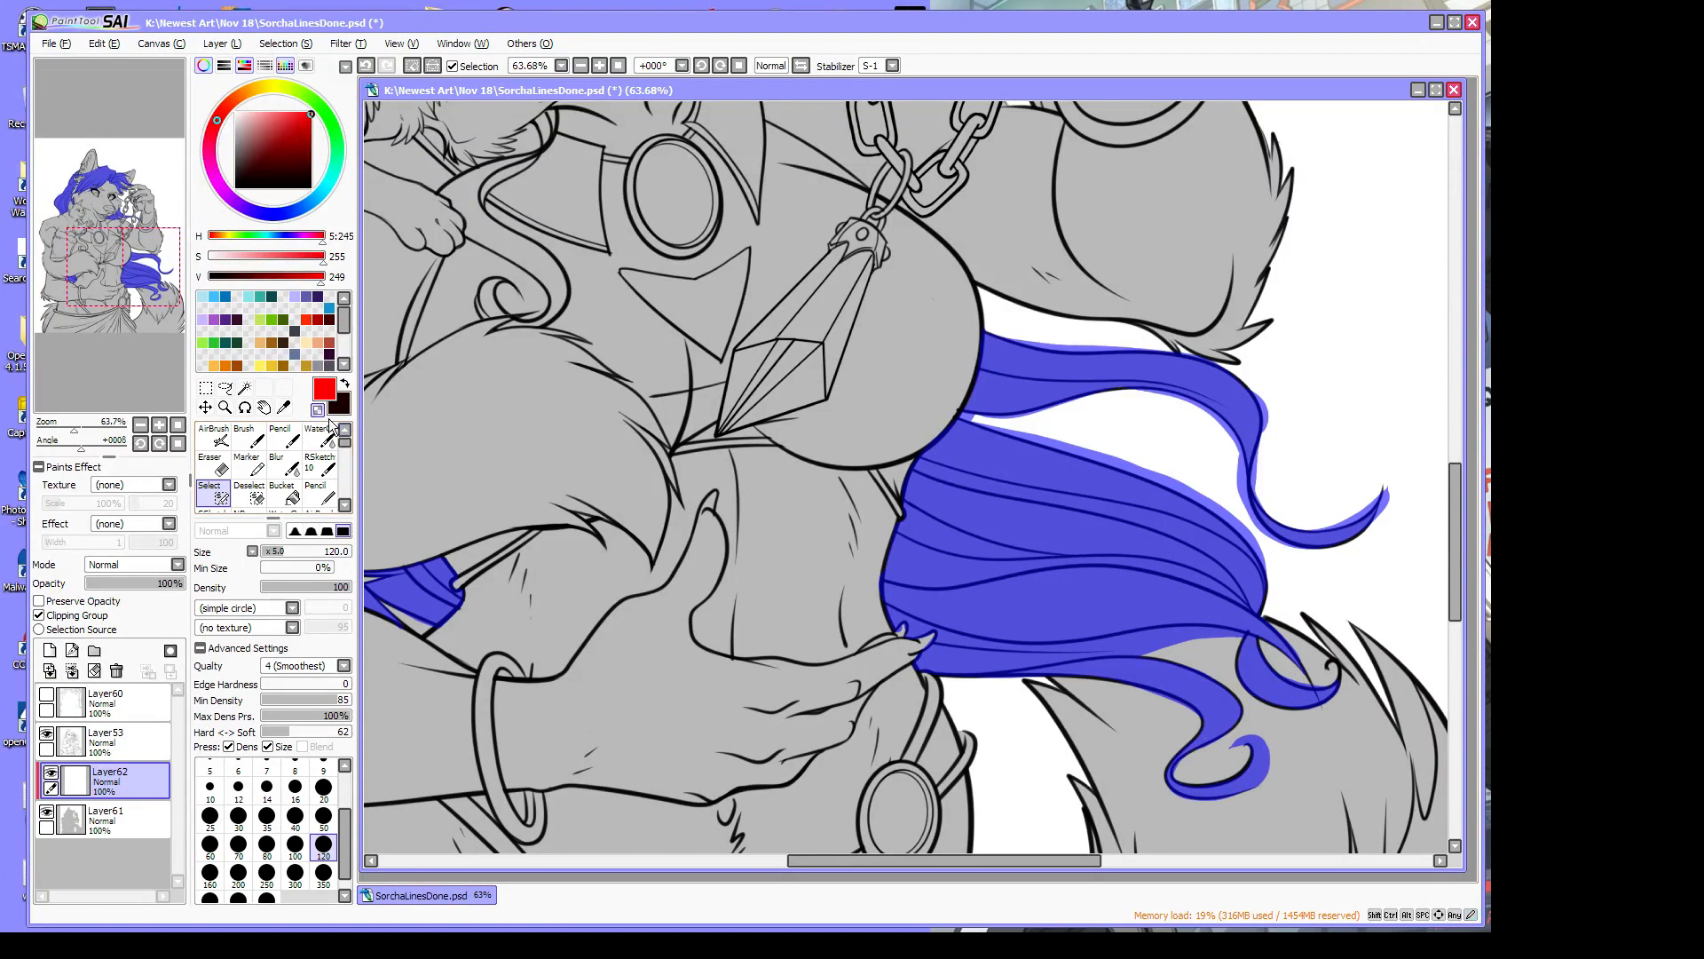
left_click_drag(1301, 683, 1338, 680)
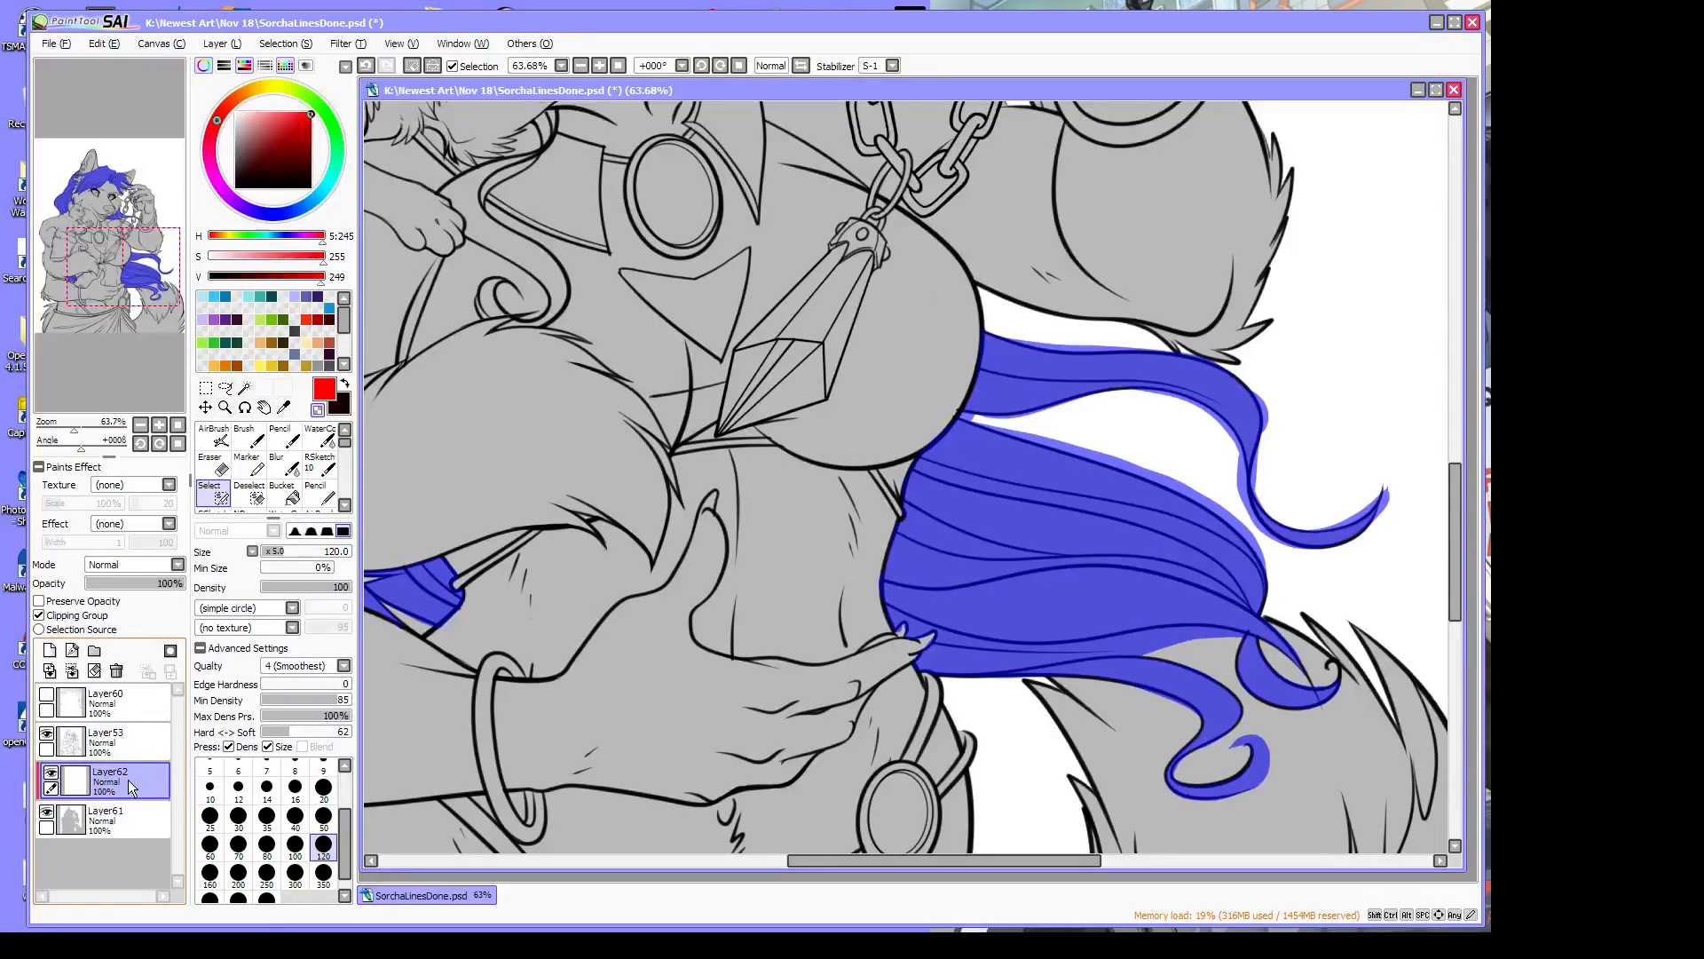
left_click_drag(825, 861, 764, 862)
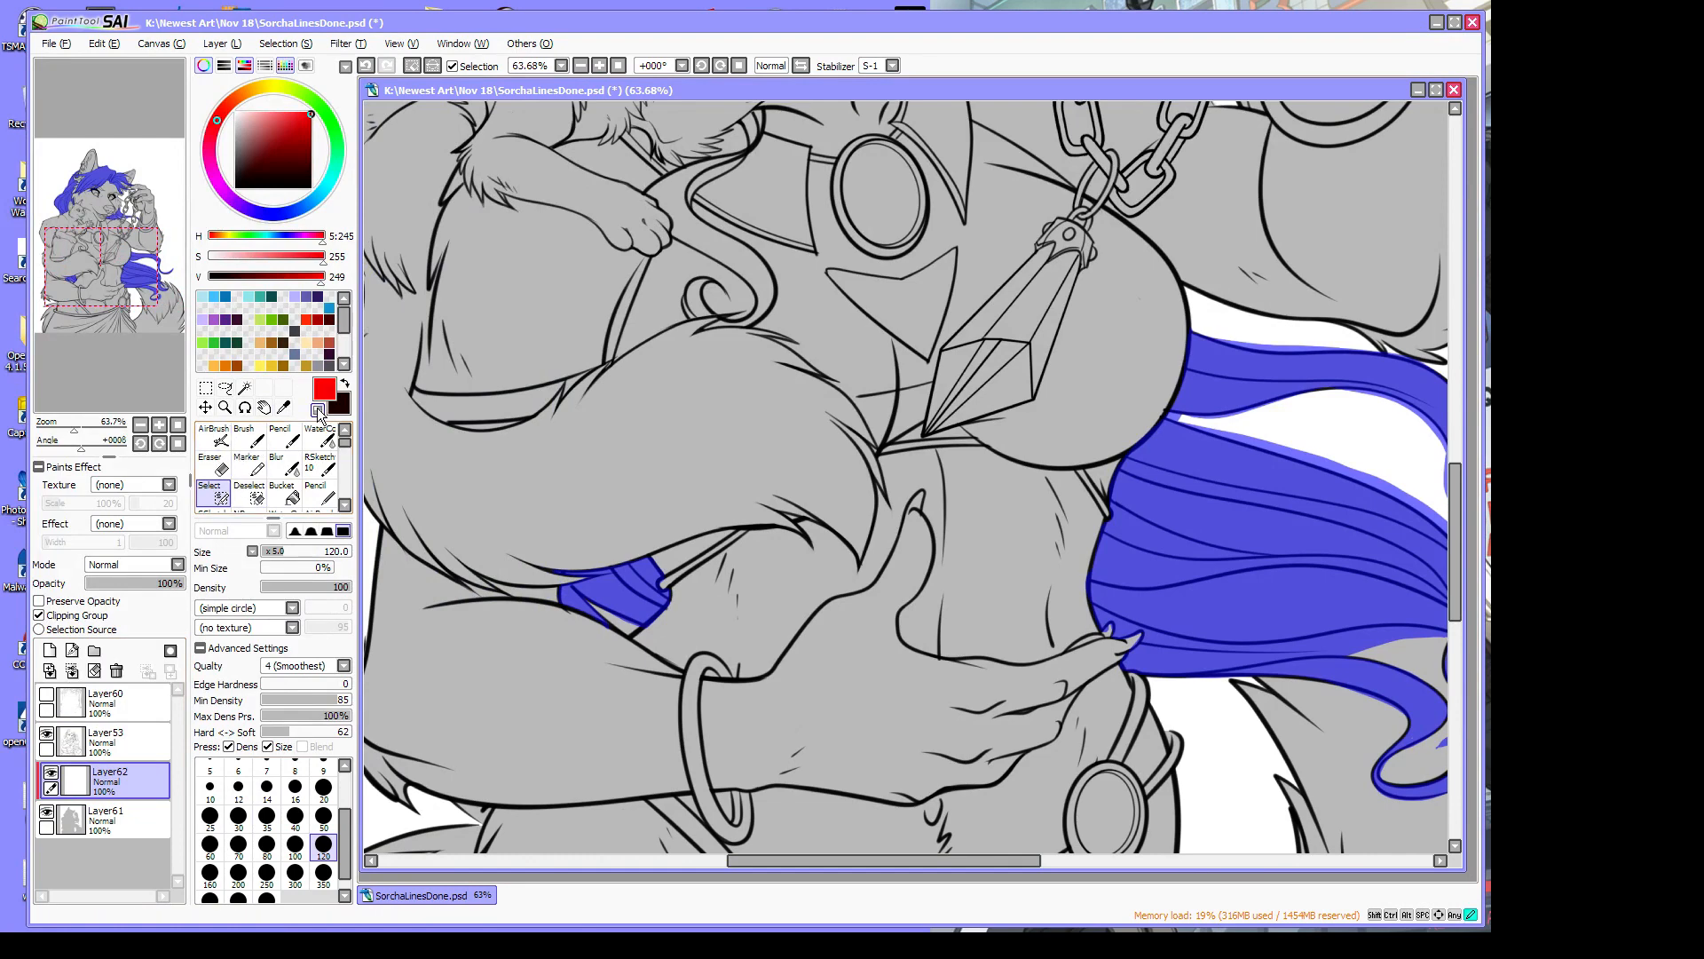
left_click(293, 499)
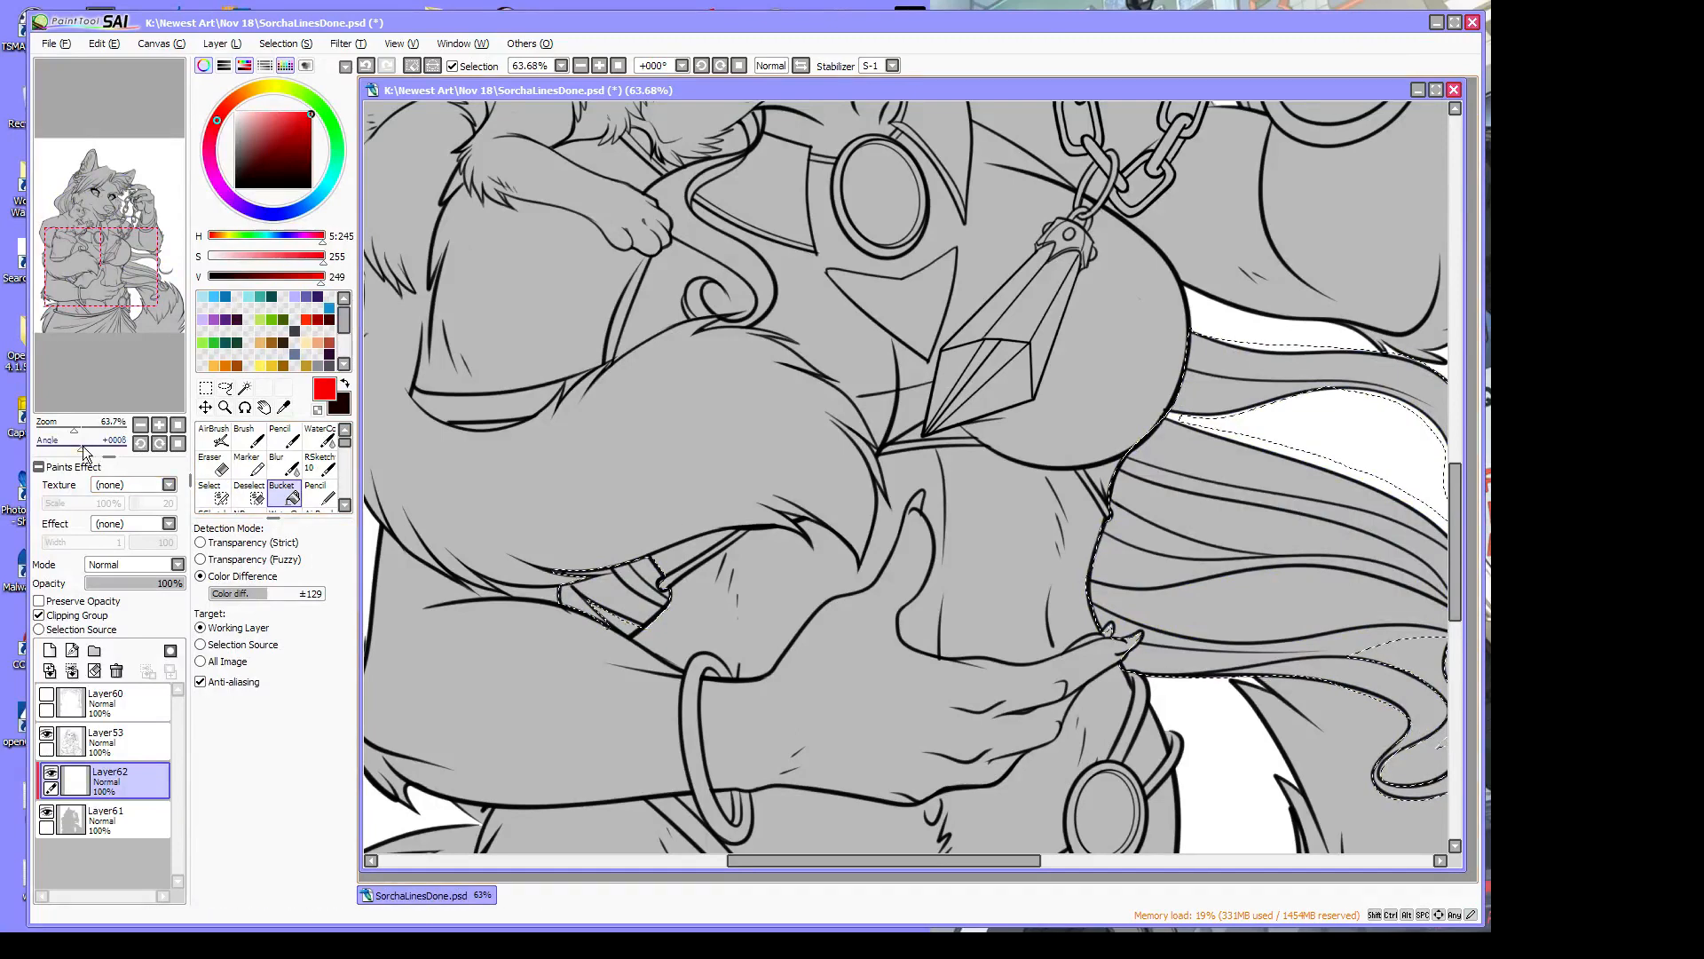
Mix a pale pink and bucket-fill the last small hair strand beside the arm
left_click_drag(74, 426, 63, 427)
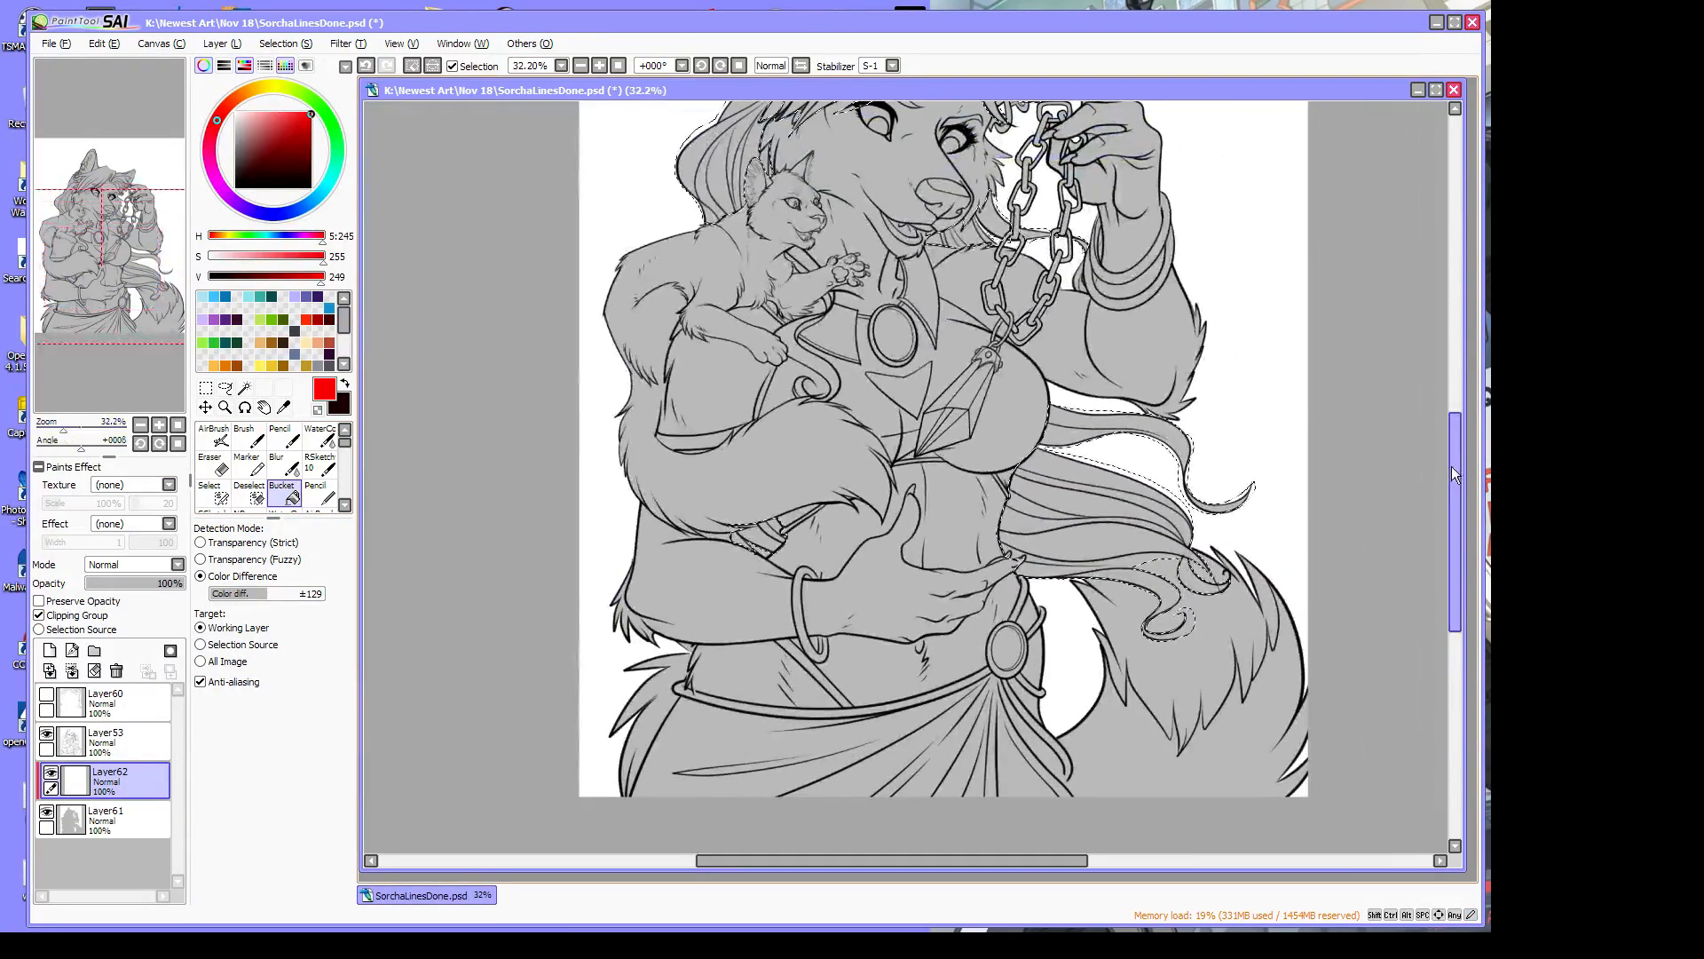
left_click_drag(1457, 475, 1436, 423)
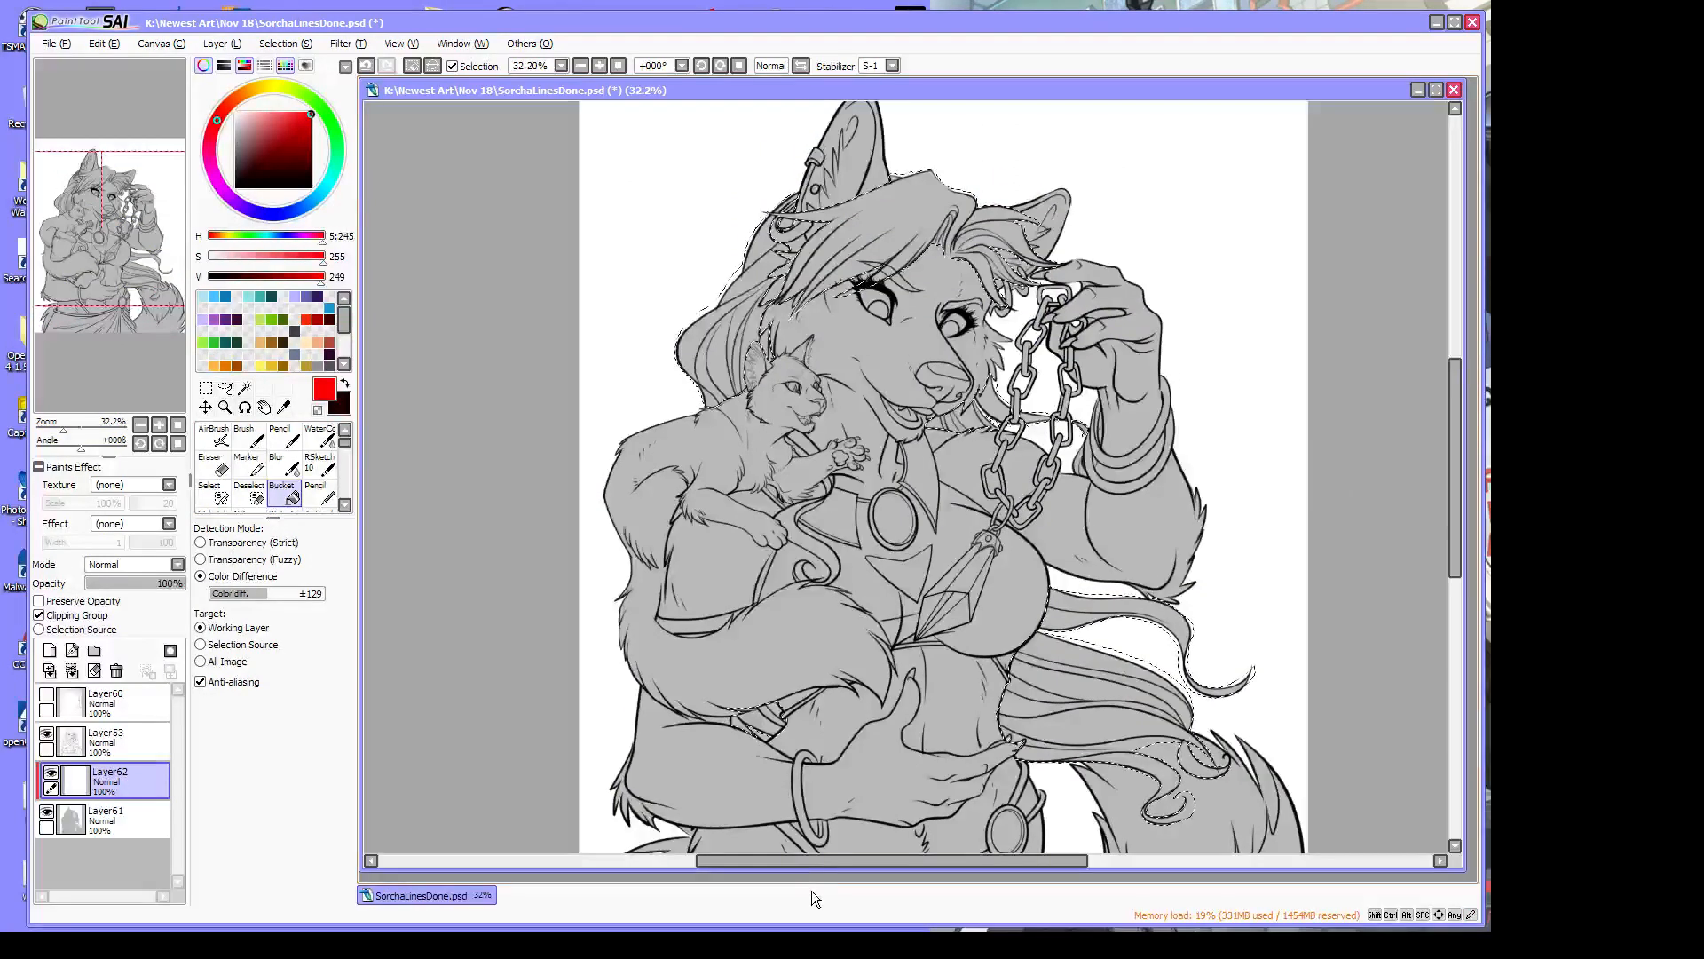
left_click_drag(809, 860, 790, 860)
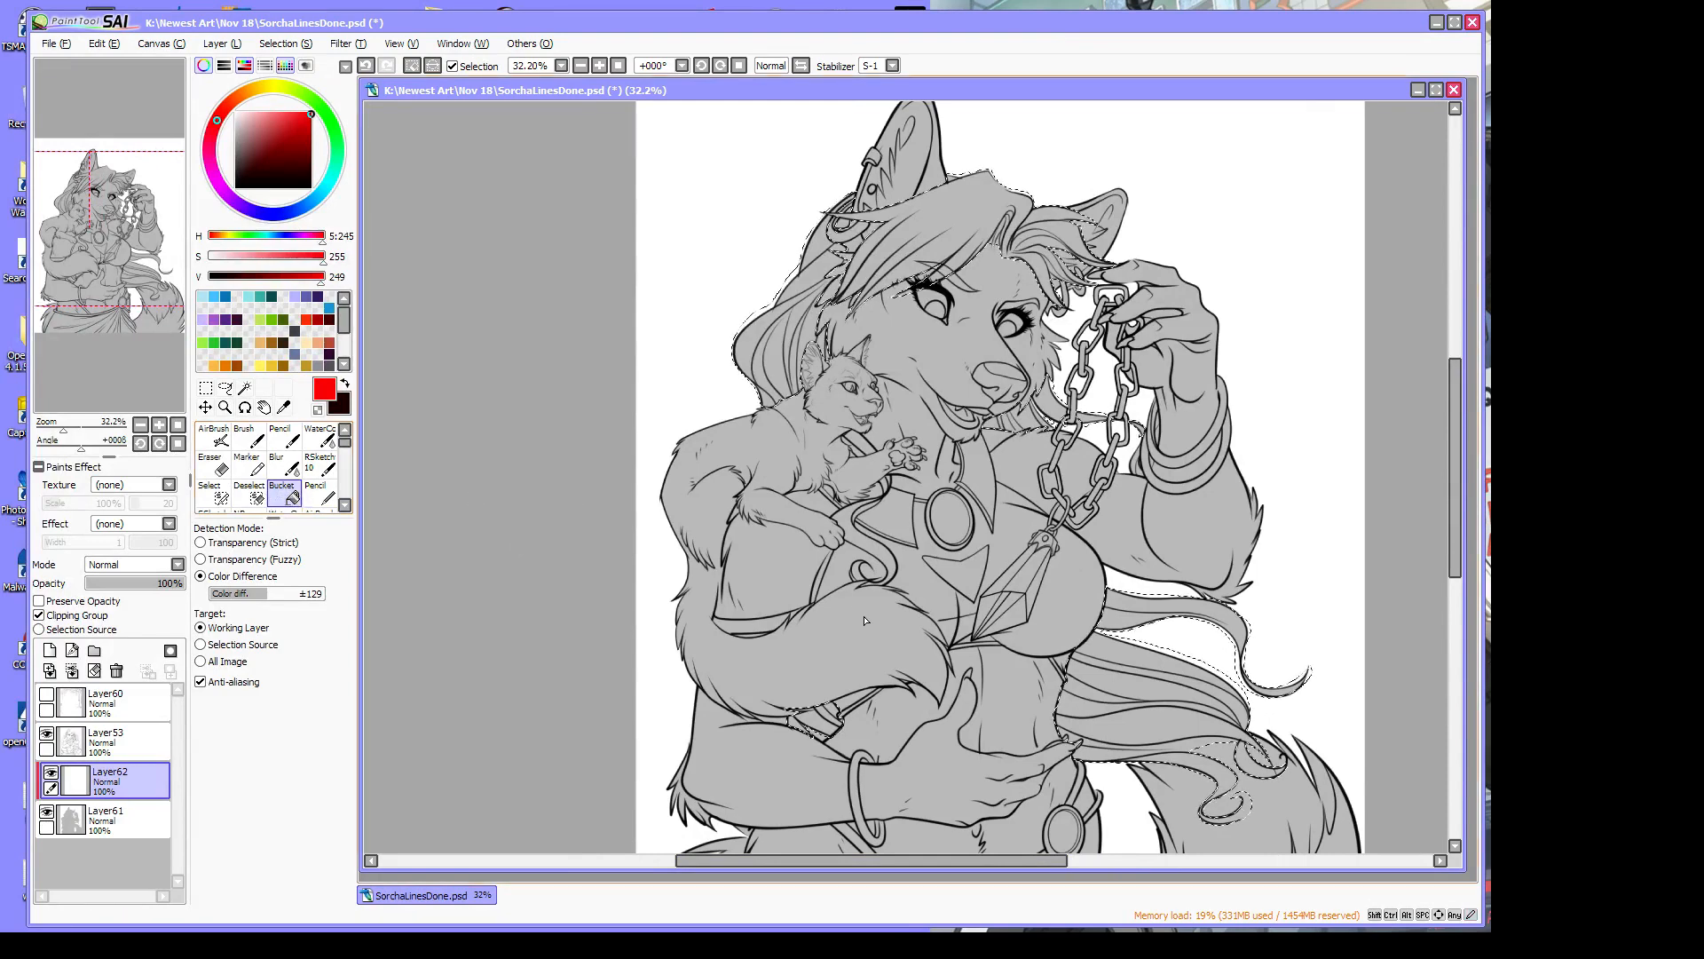
left_click_drag(315, 113, 257, 112)
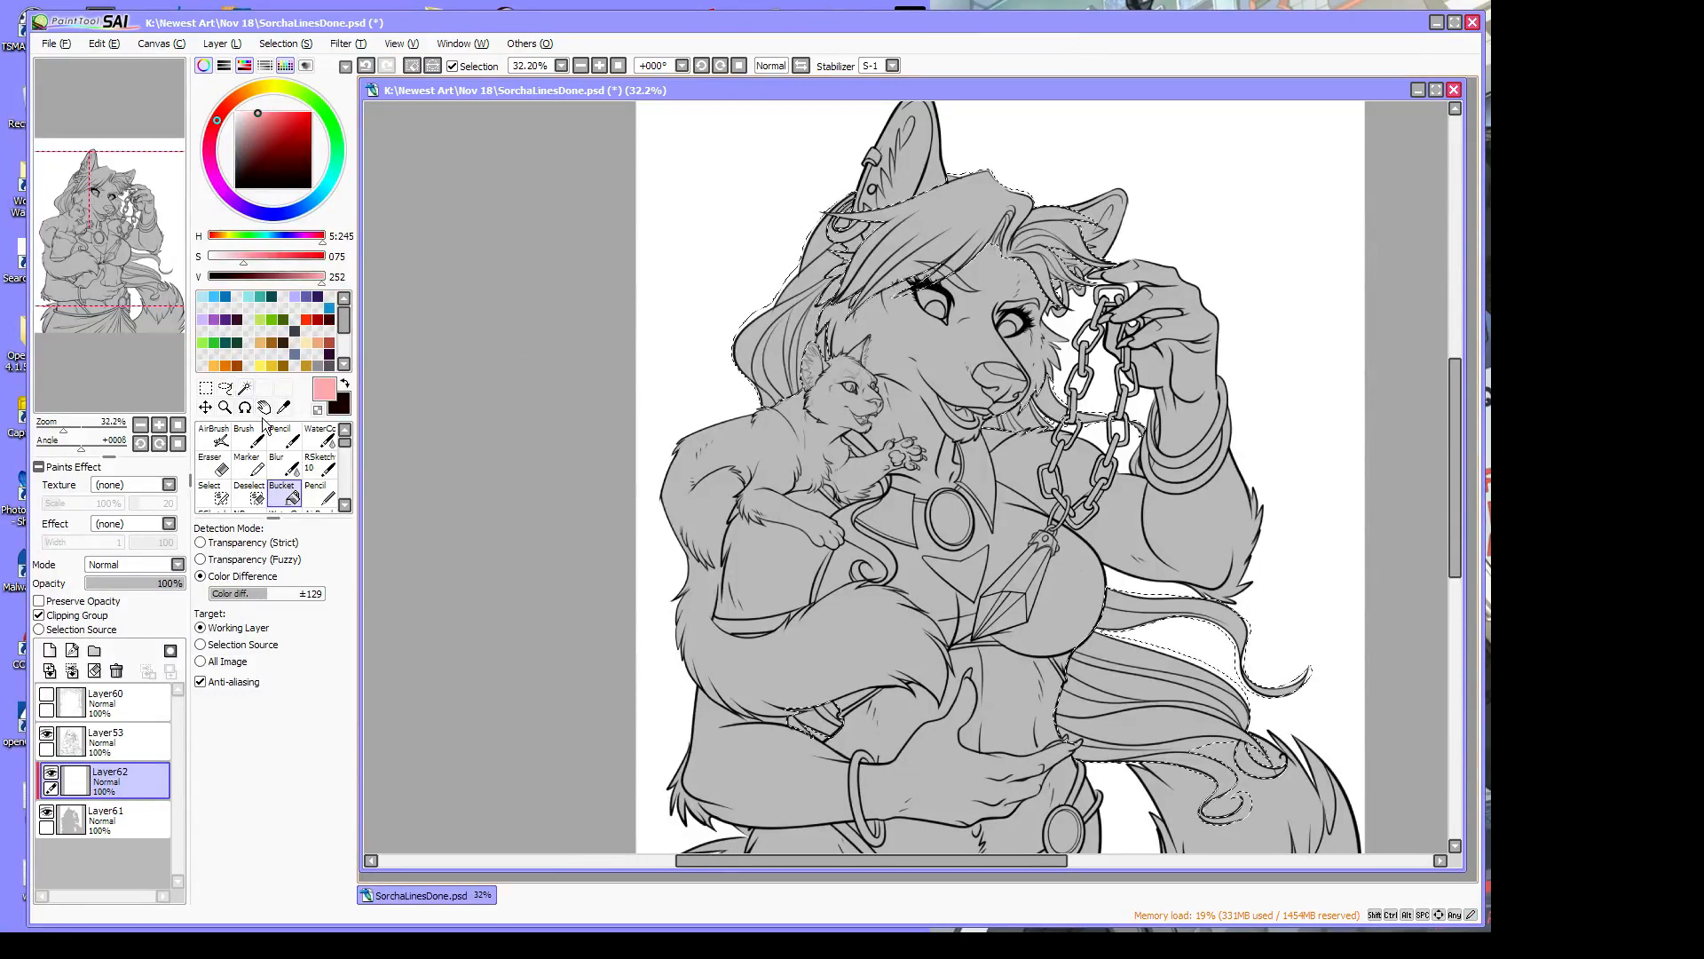
mouse_move(223, 130)
left_mouse_down()
mouse_move(213, 151)
mouse_move(257, 111)
left_mouse_up()
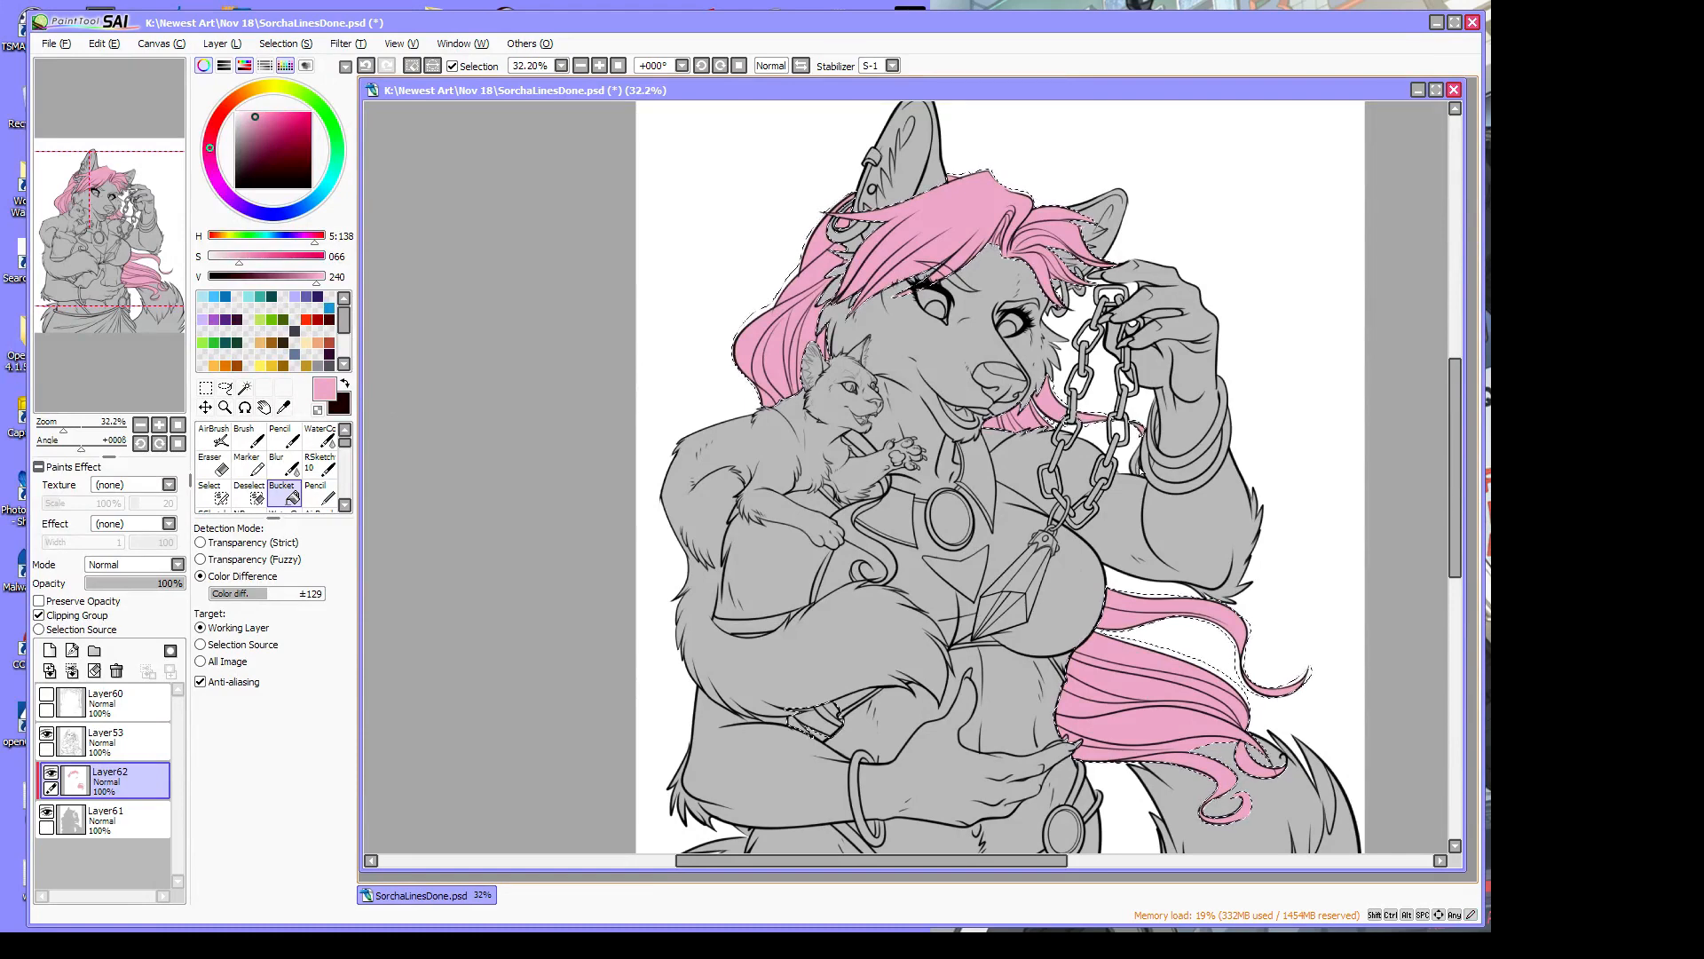
left_click_drag(1450, 439, 1457, 509)
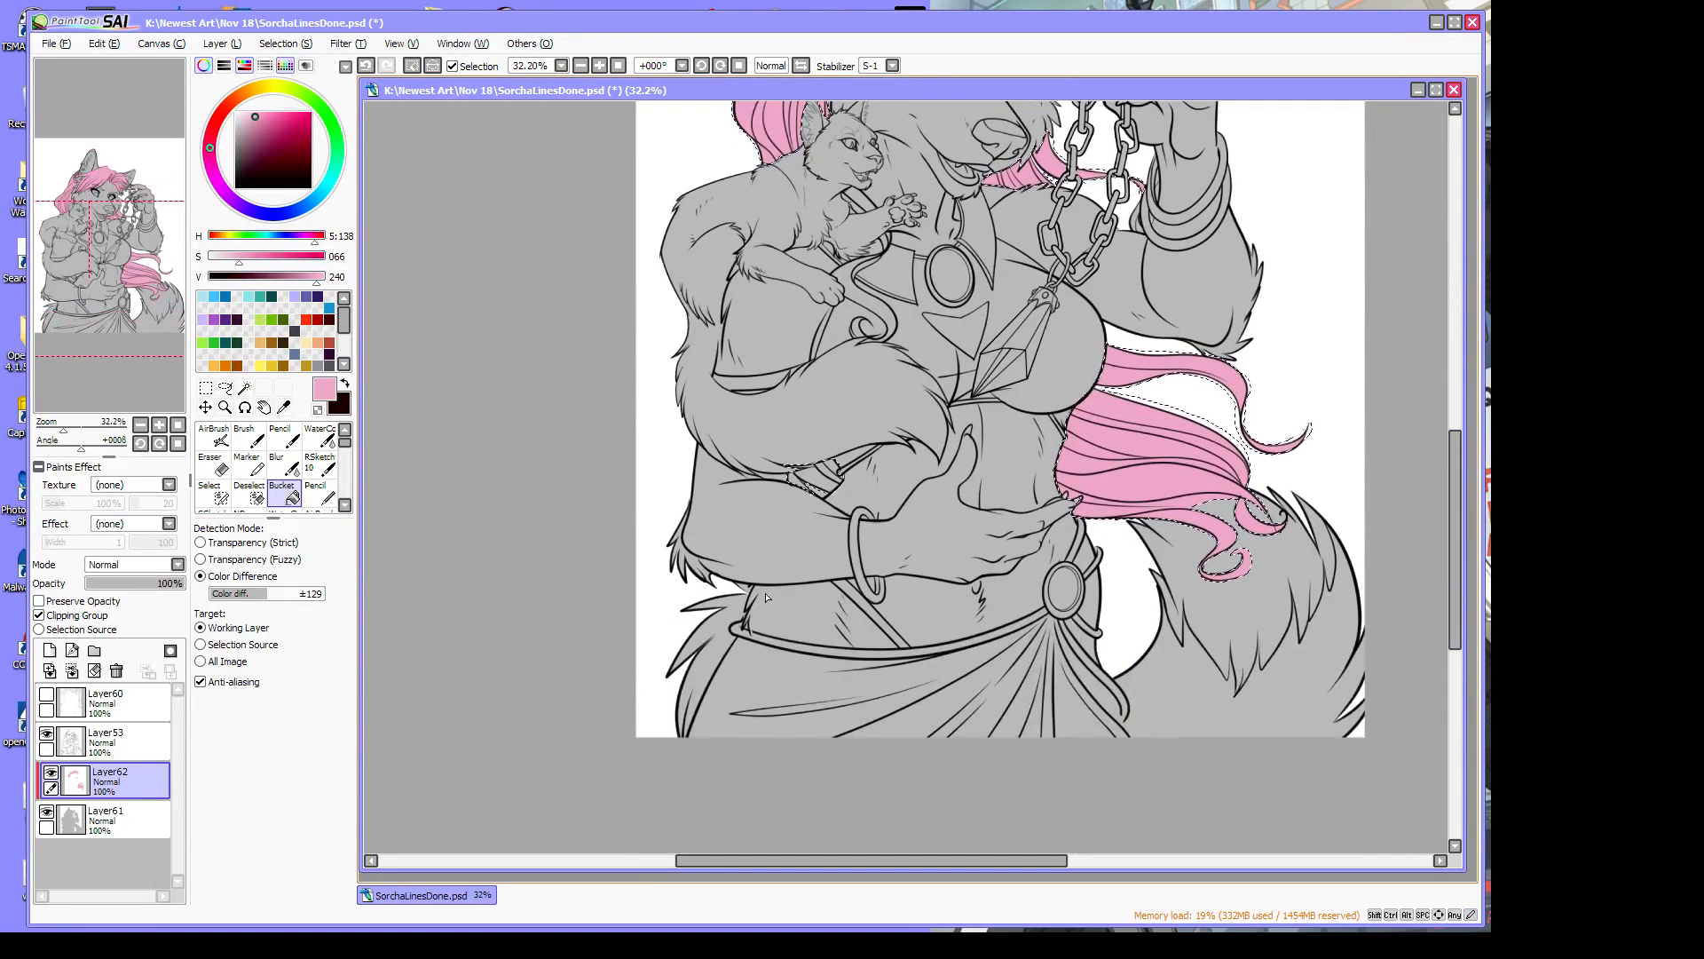
left_click(812, 481)
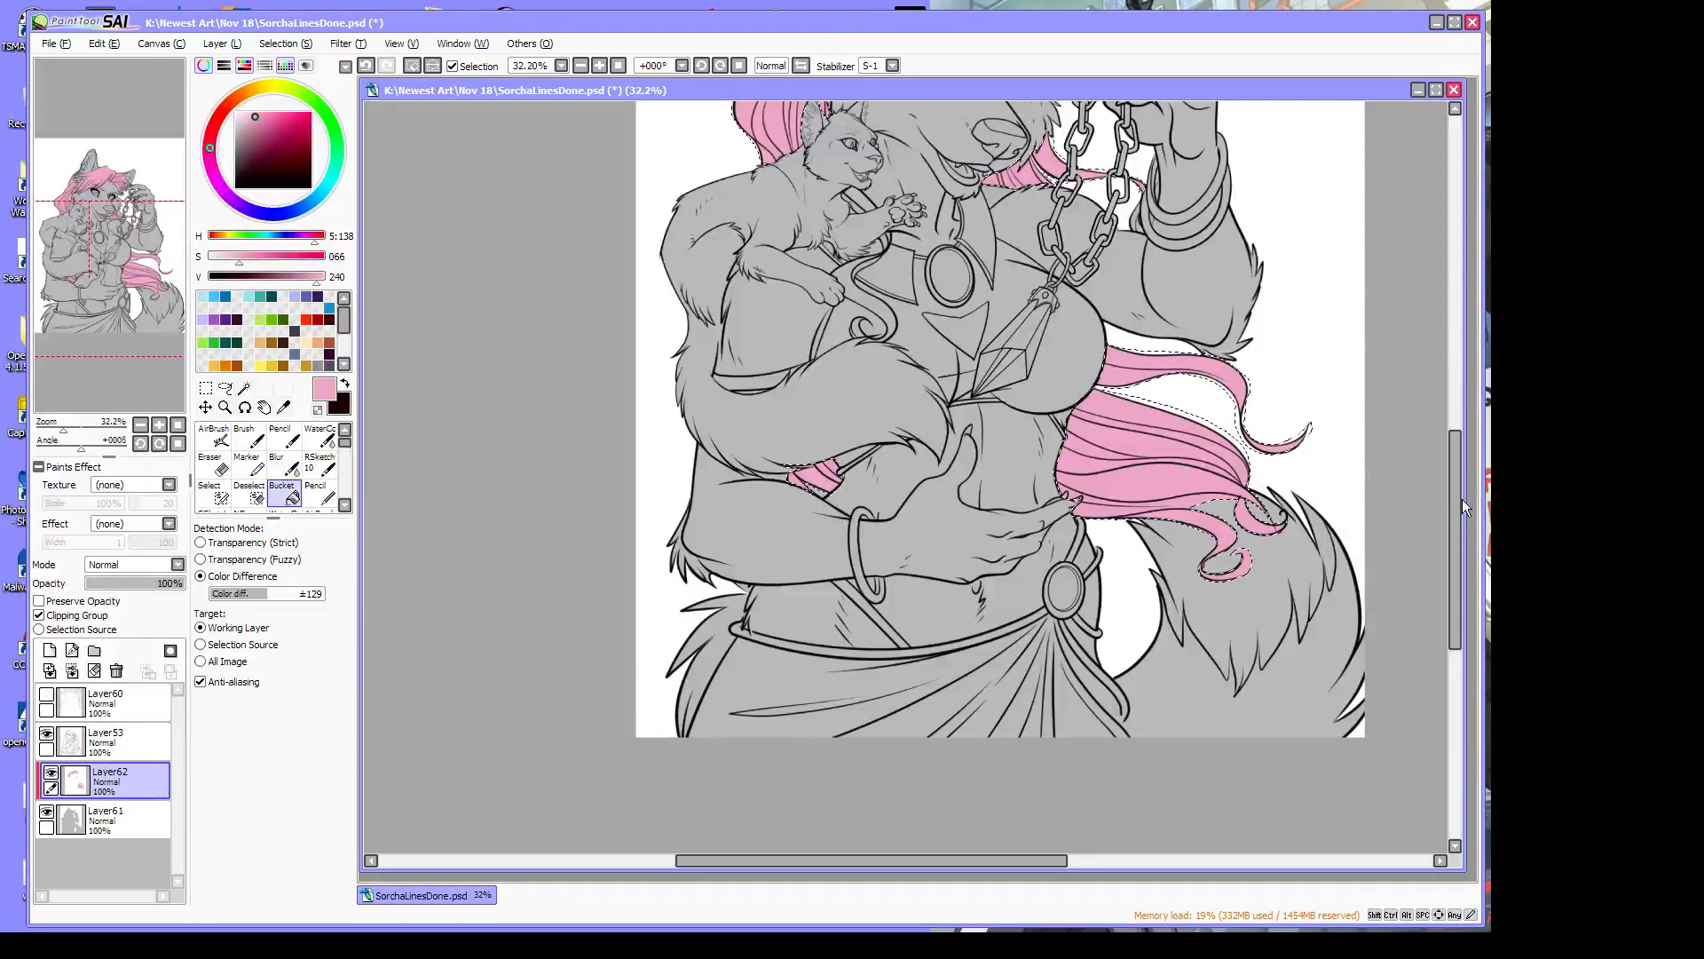
left_click_drag(1456, 503, 1450, 444)
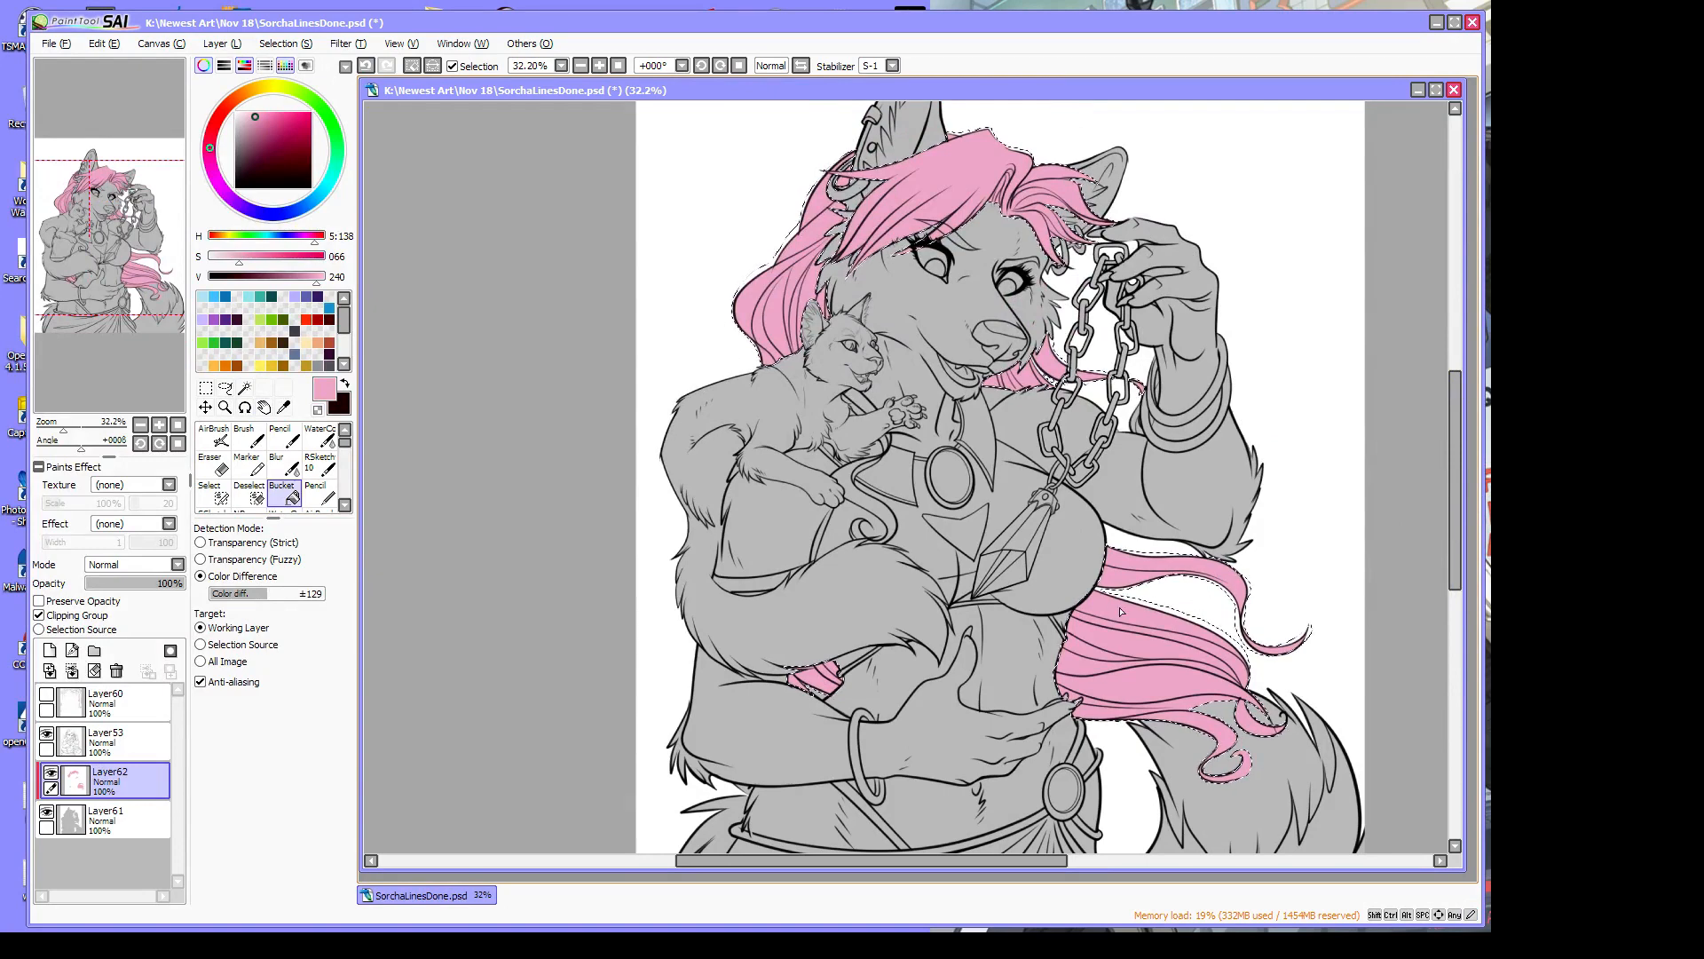
left_click(224, 406)
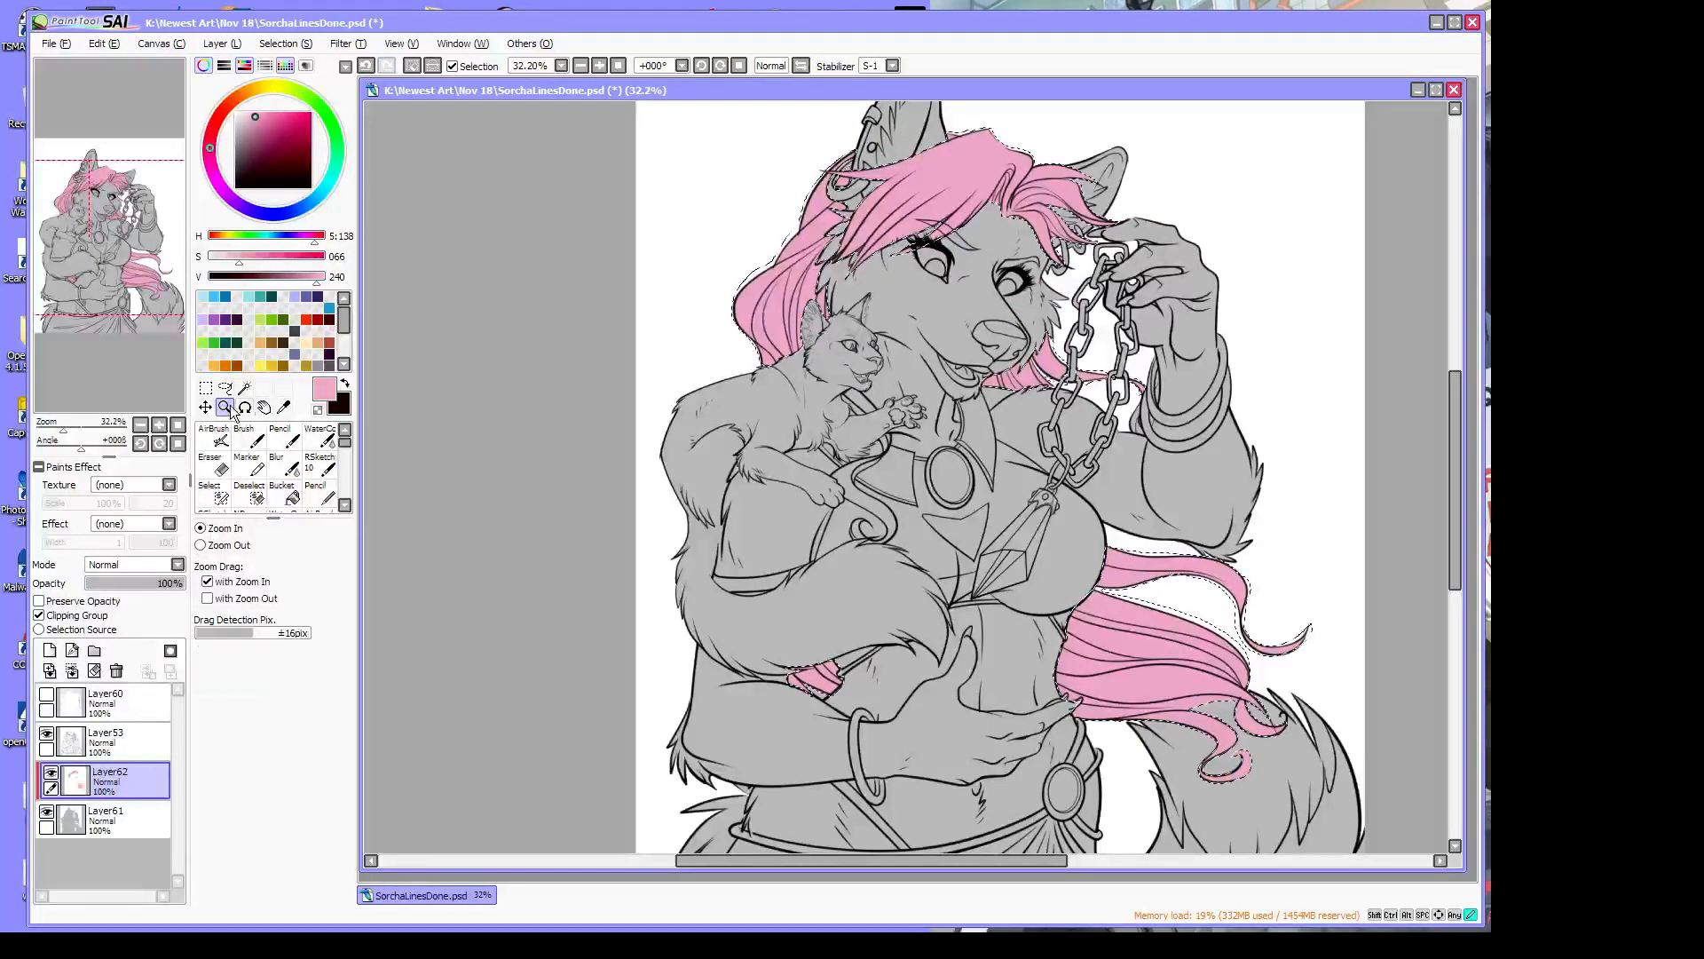
Deselect, set the brush minimum density to 55 and extend pink down the hair strand by the chain
left_click(1151, 400)
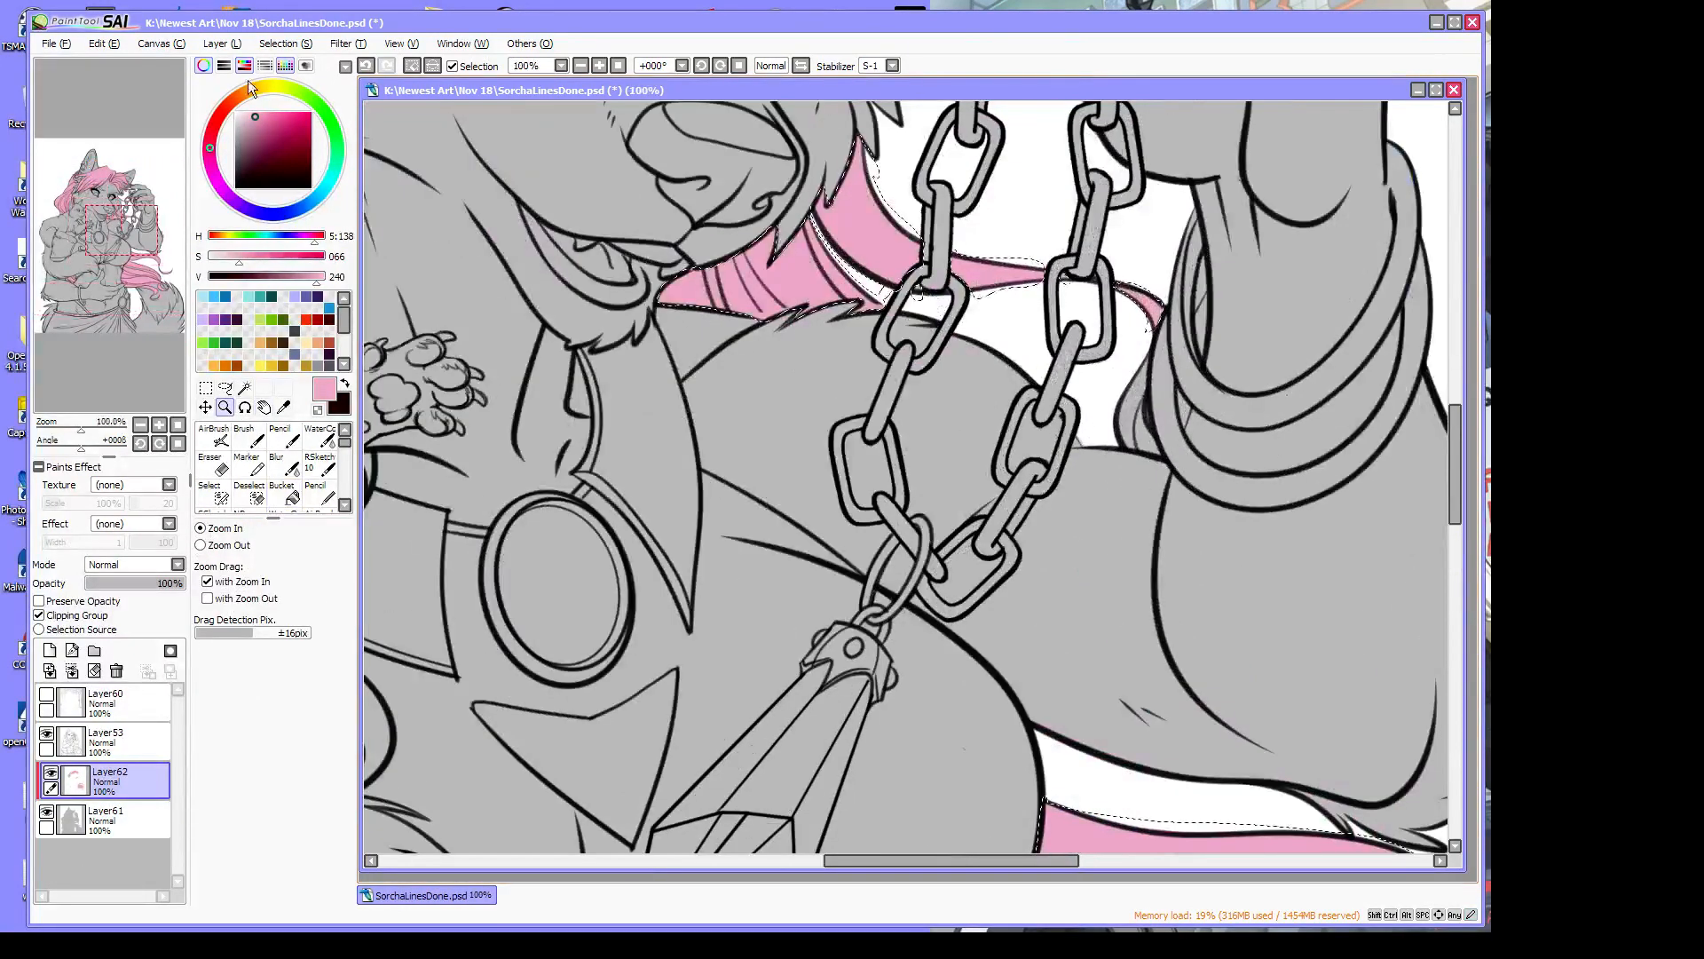
left_click(285, 43)
left_click(293, 83)
left_click(248, 438)
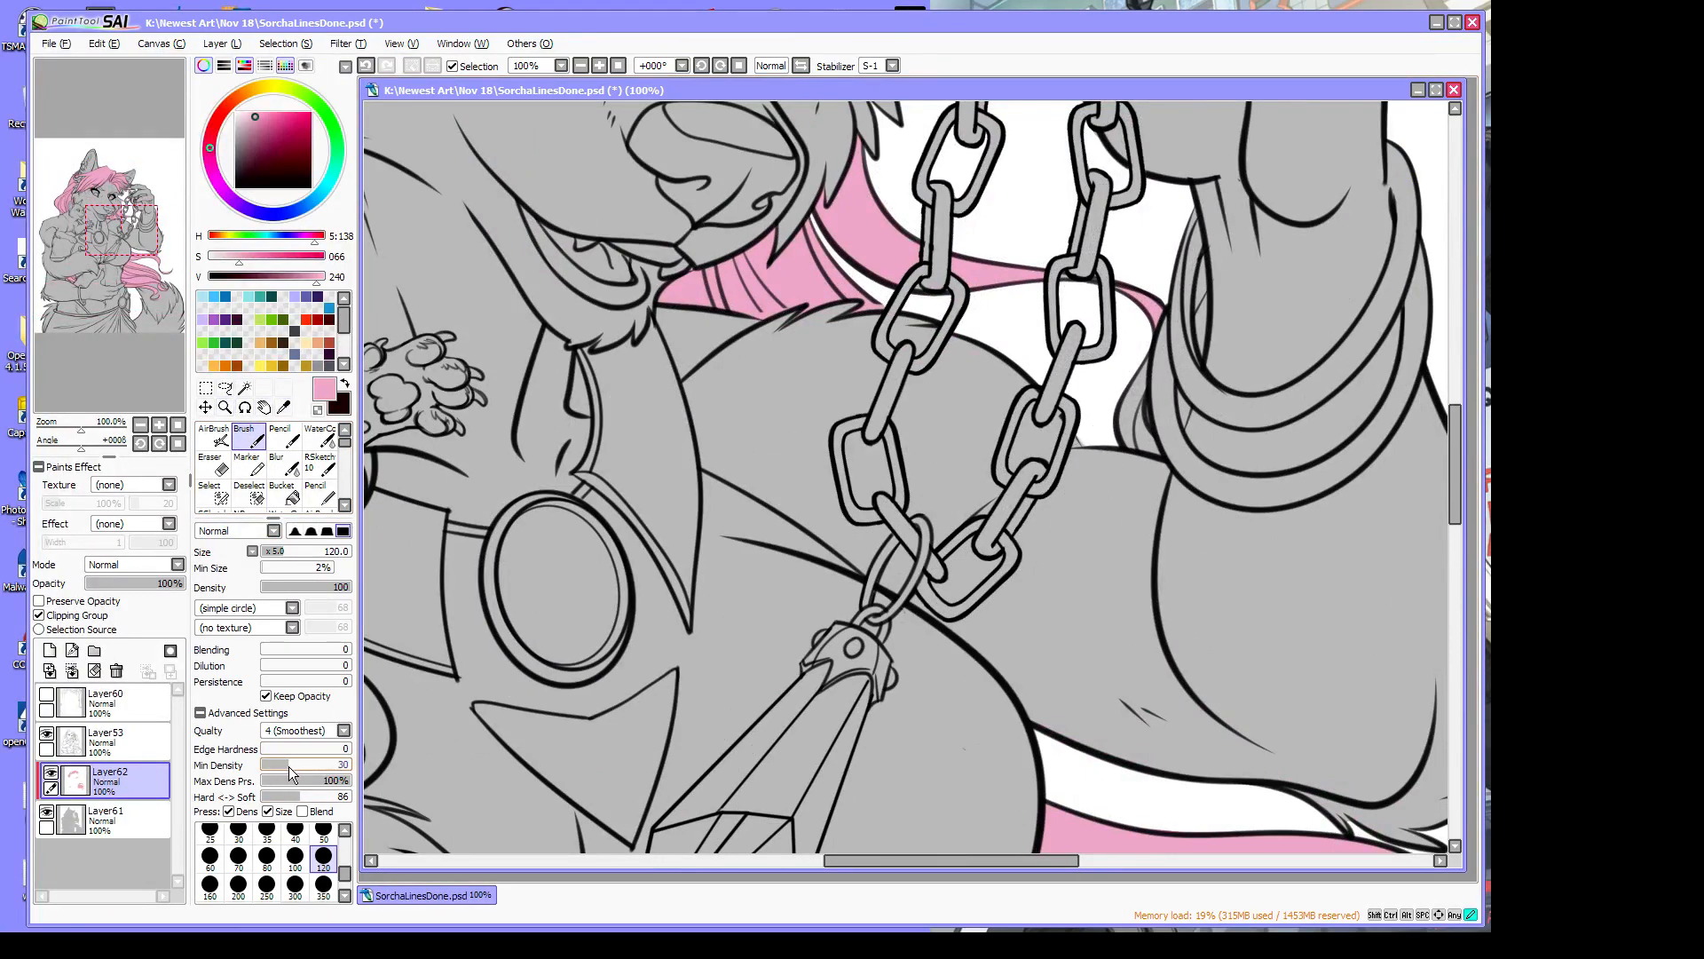
left_click_drag(289, 765, 310, 766)
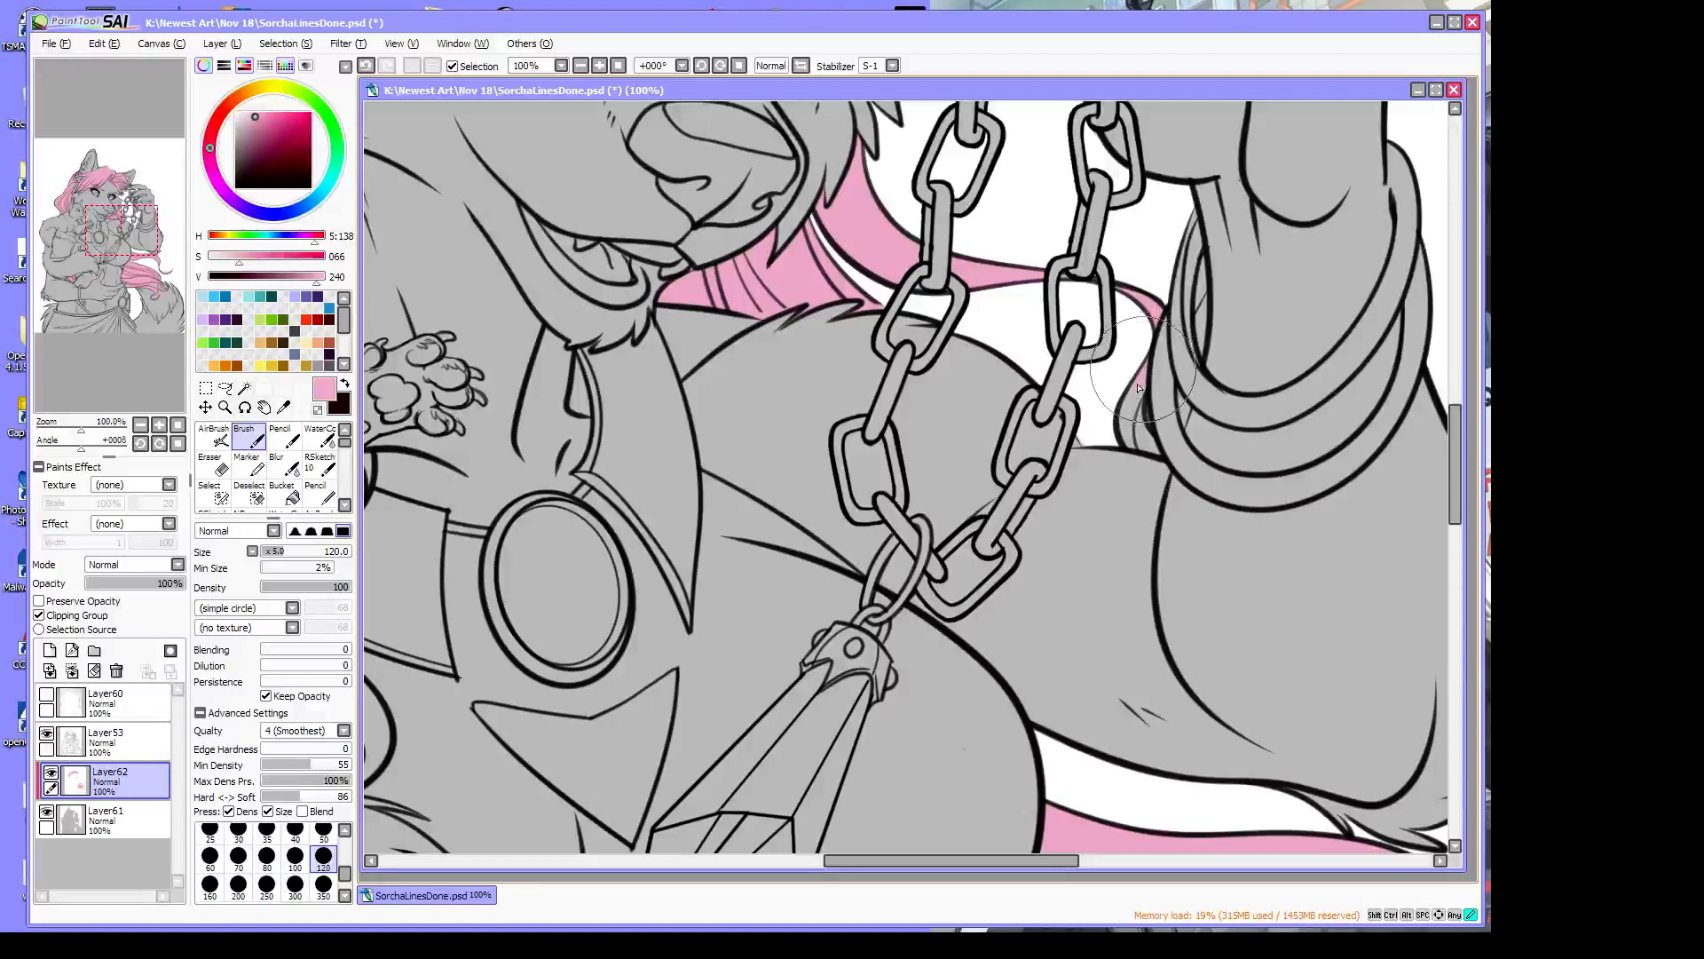
mouse_move(1138, 387)
left_mouse_down()
mouse_move(1184, 410)
mouse_move(1178, 393)
mouse_move(1182, 422)
mouse_move(1140, 434)
mouse_move(1129, 403)
mouse_move(1132, 442)
mouse_move(1148, 435)
mouse_move(1128, 443)
left_mouse_up()
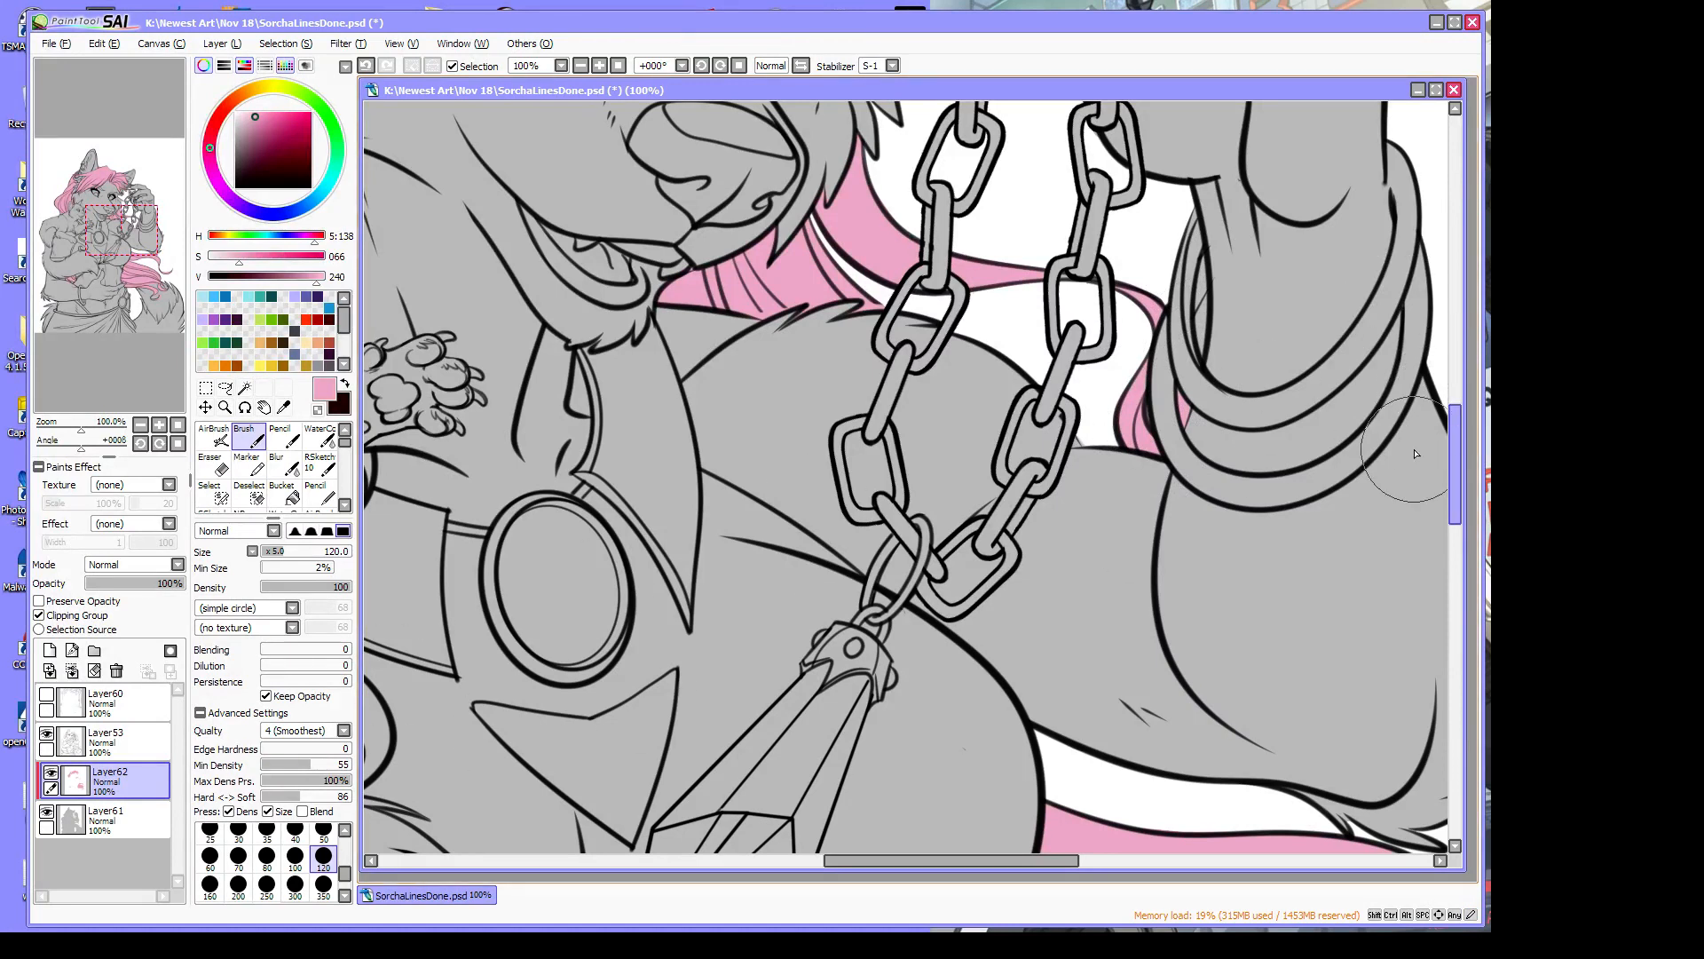
On the grey base layer Layer61, erase the grey between the bracelets and wrist
left_click(106, 821)
left_click(214, 463)
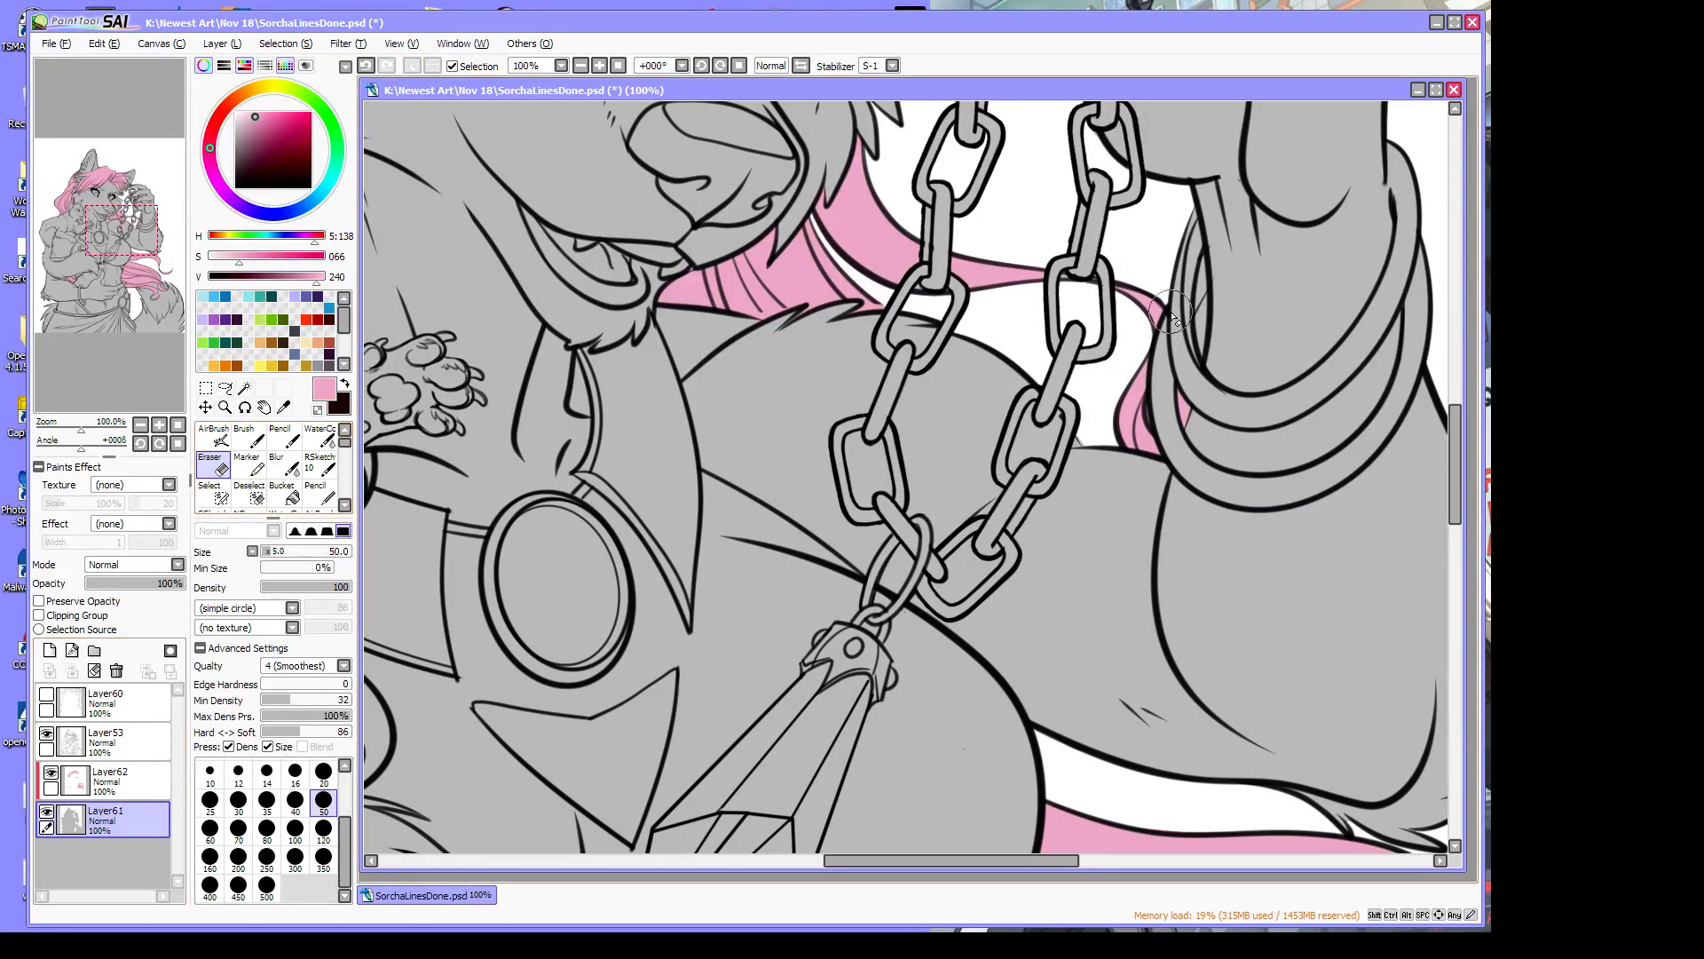
left_click_drag(1208, 302, 1195, 337)
left_click_drag(1208, 302, 1198, 340)
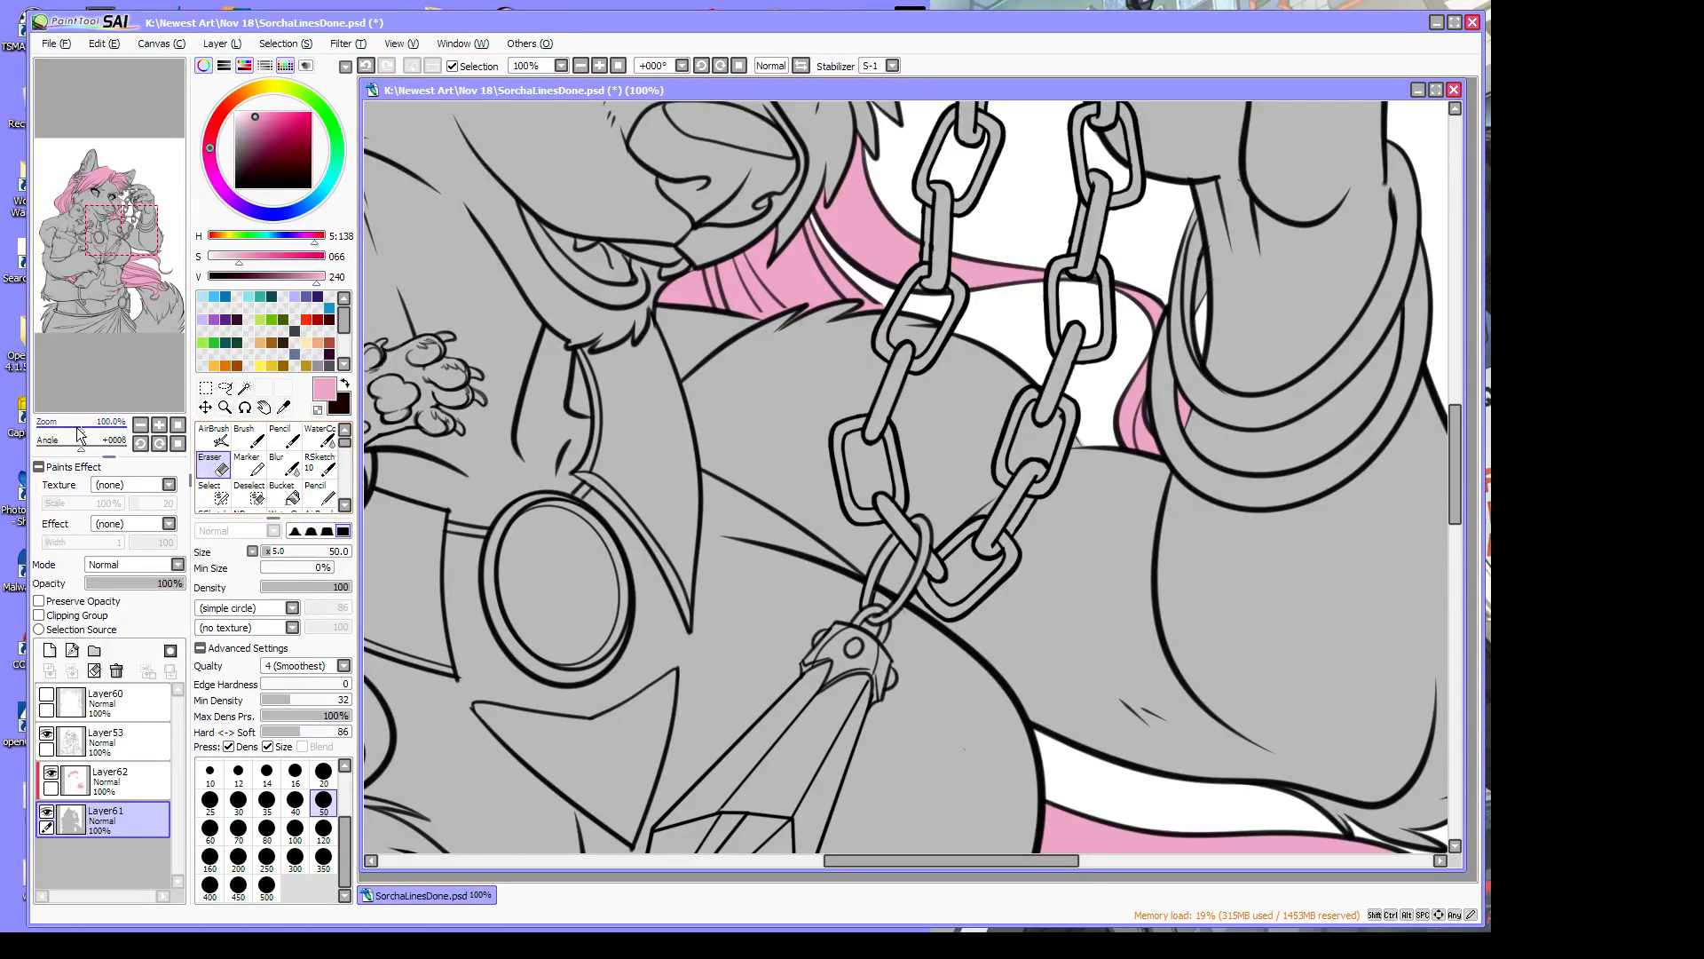
left_click_drag(78, 430, 63, 430)
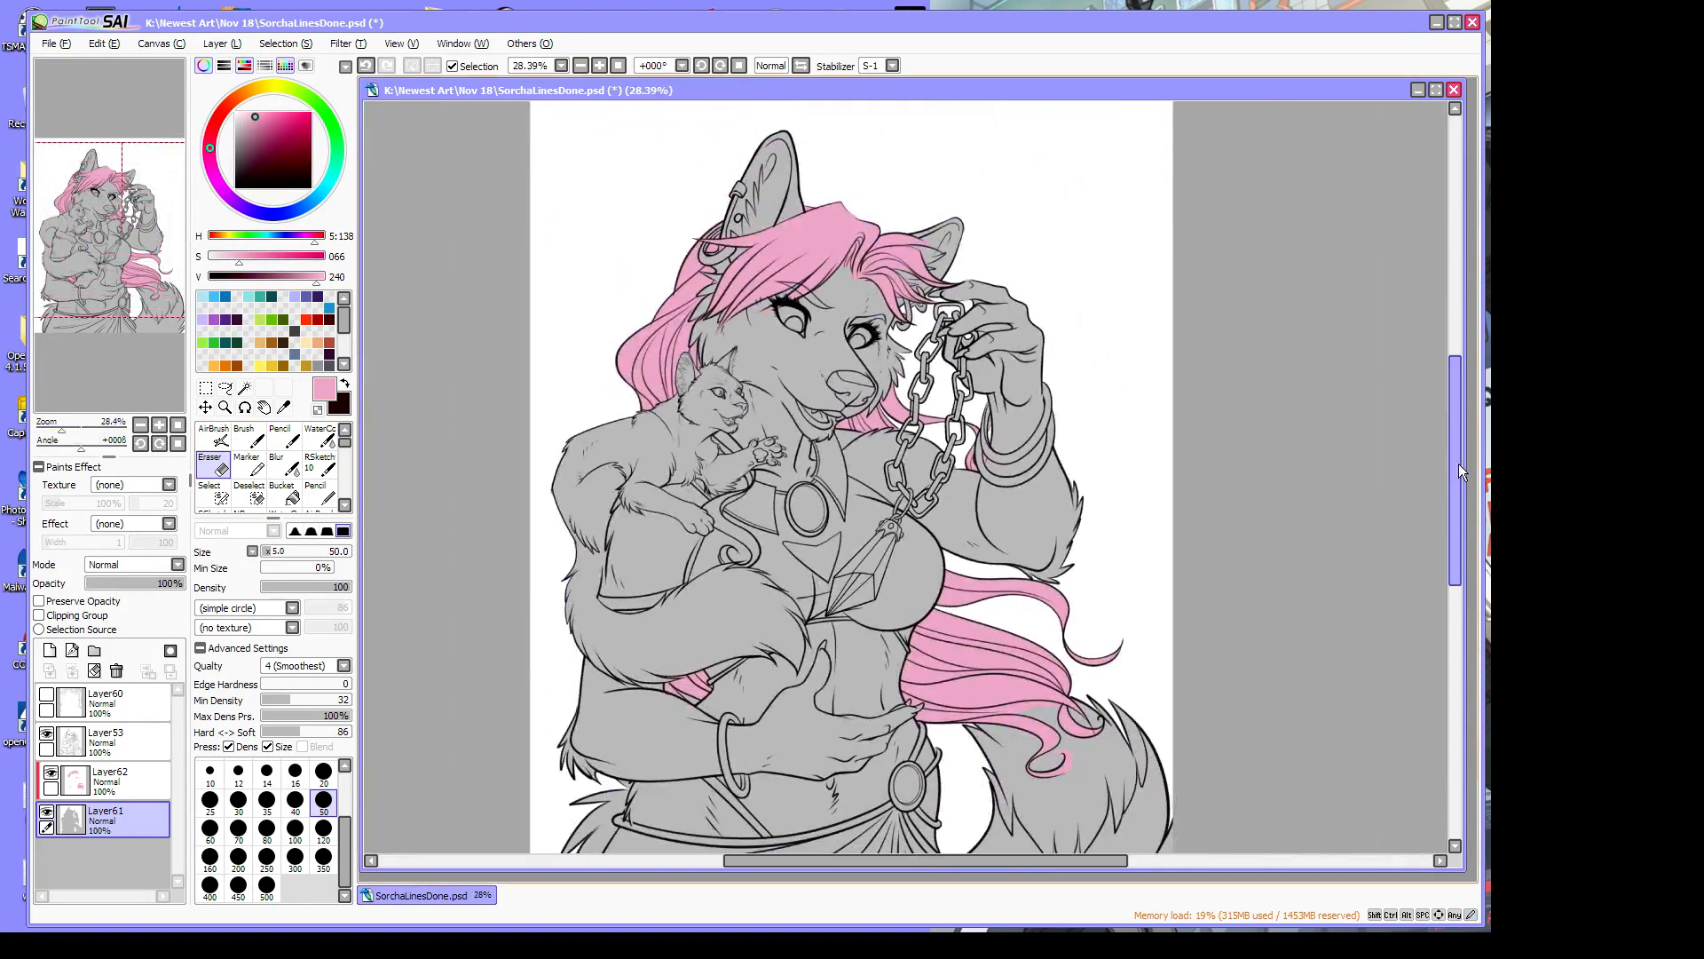
left_click_drag(1458, 464, 1463, 498)
left_click_drag(930, 861, 908, 861)
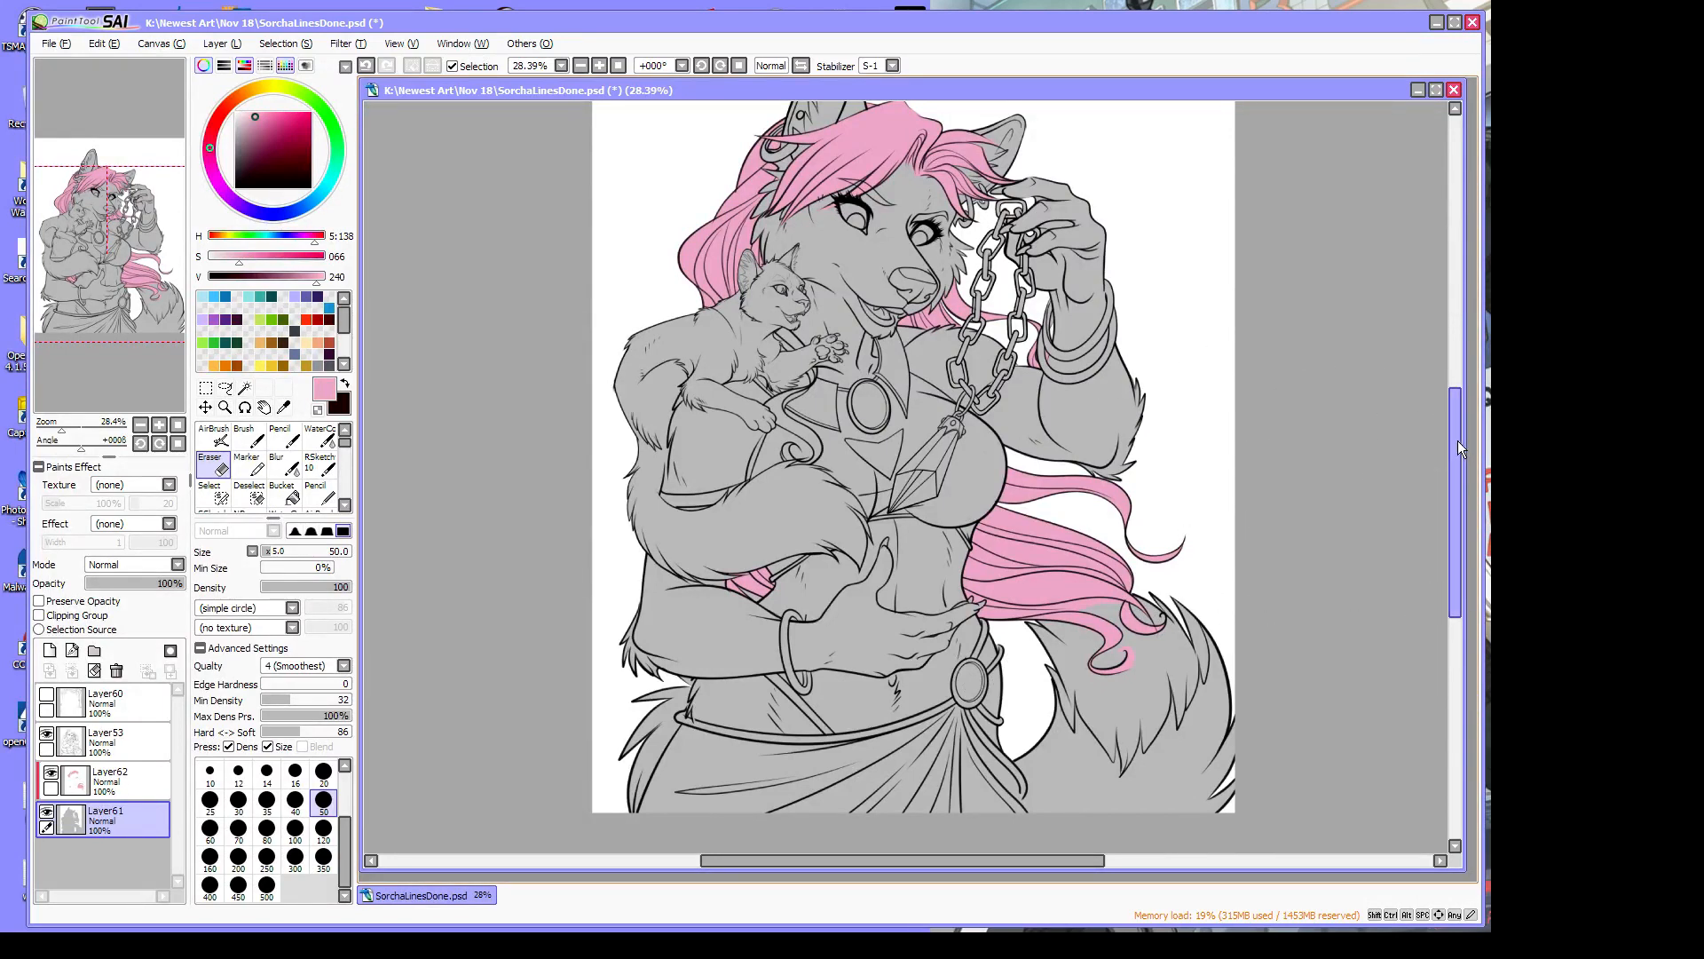
scroll(1457, 440, "up", 3)
Zoom in on the head and cat and toggle the Layer53 lineart to check the fills
left_click(225, 407)
left_click(691, 414)
left_click(703, 418)
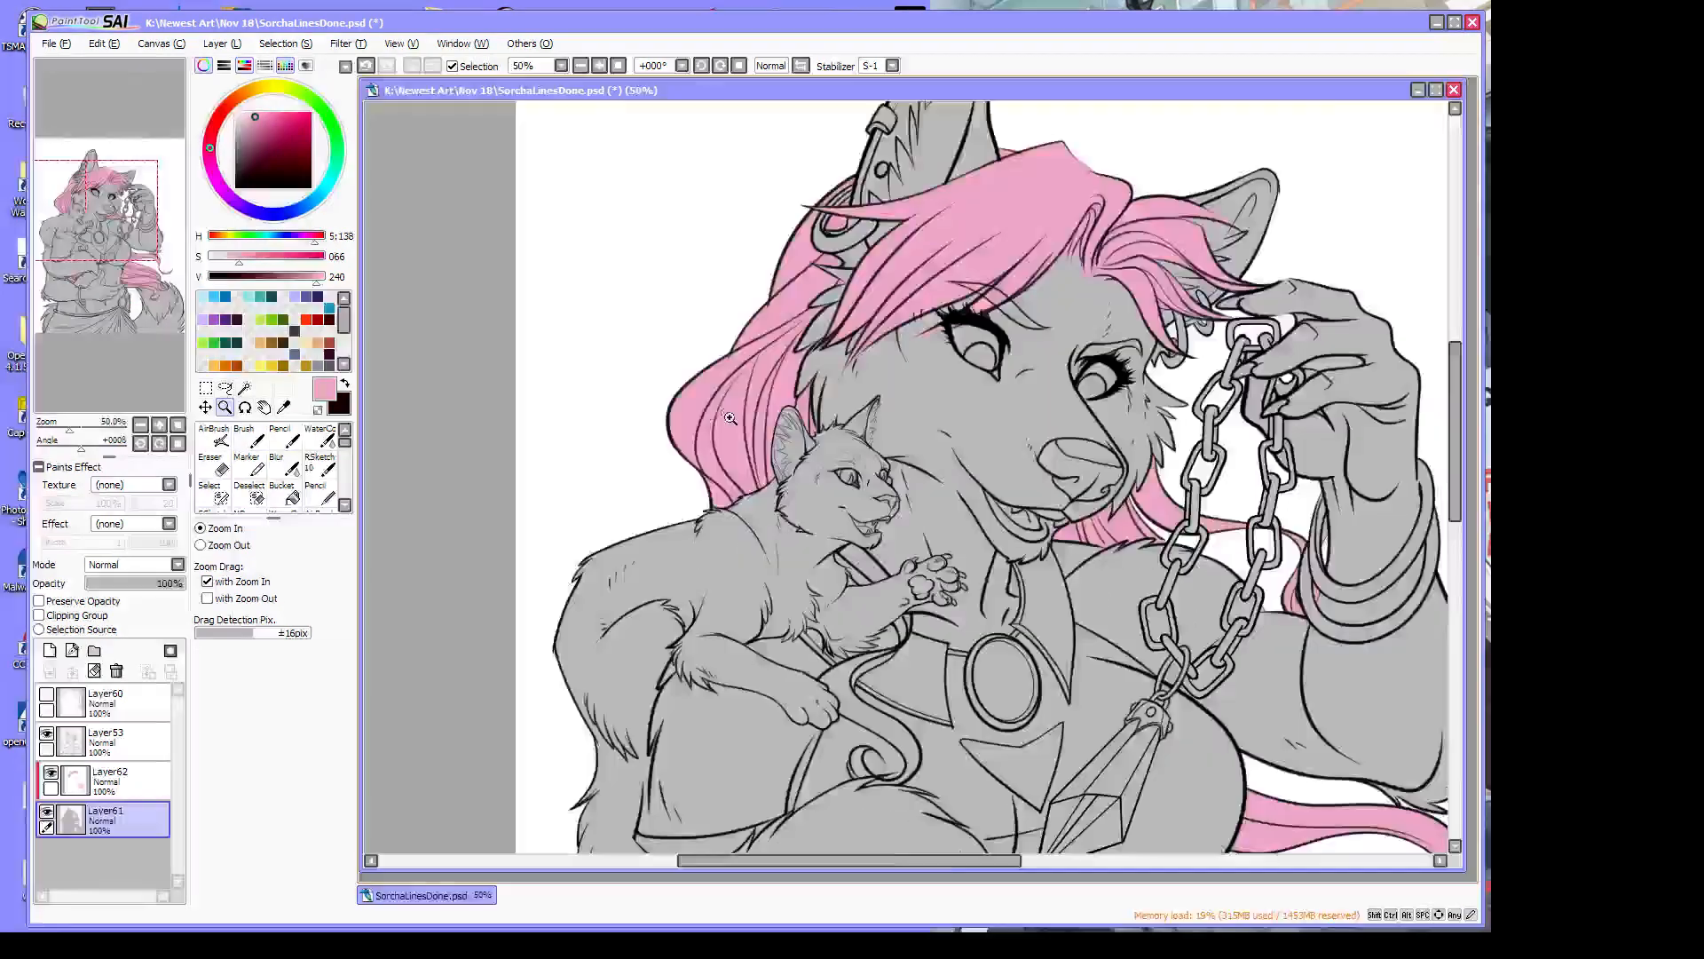
left_click(723, 422)
left_click(48, 736)
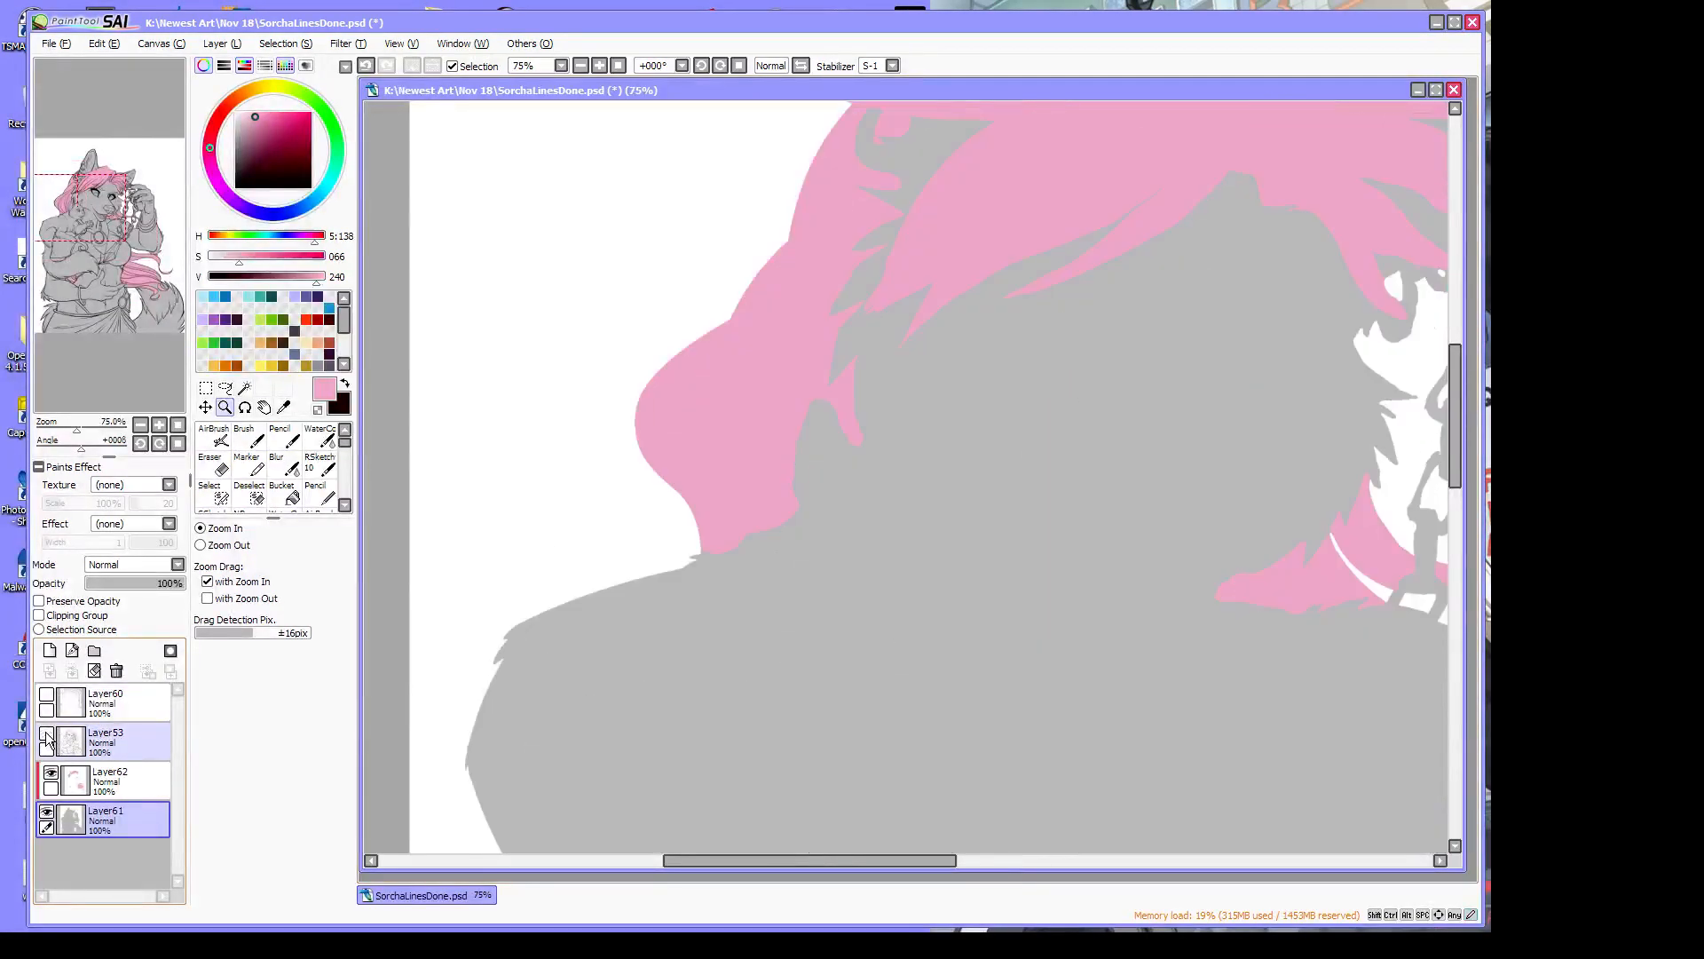
left_click(48, 736)
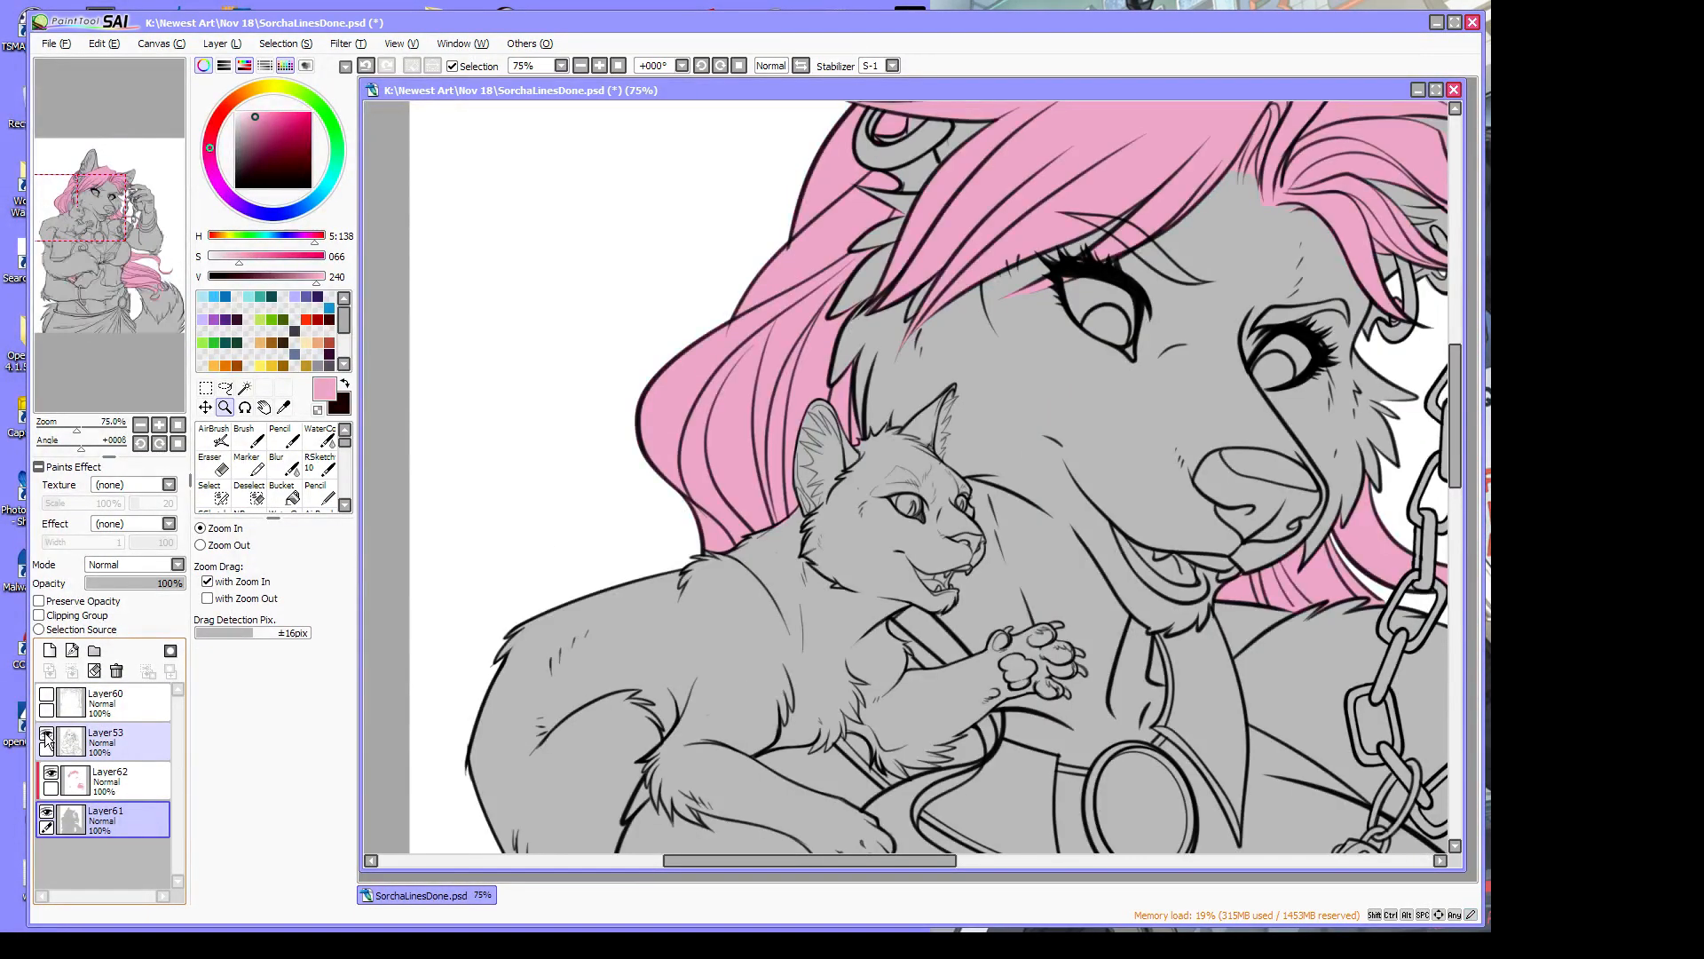
left_click(48, 737)
left_click(48, 737)
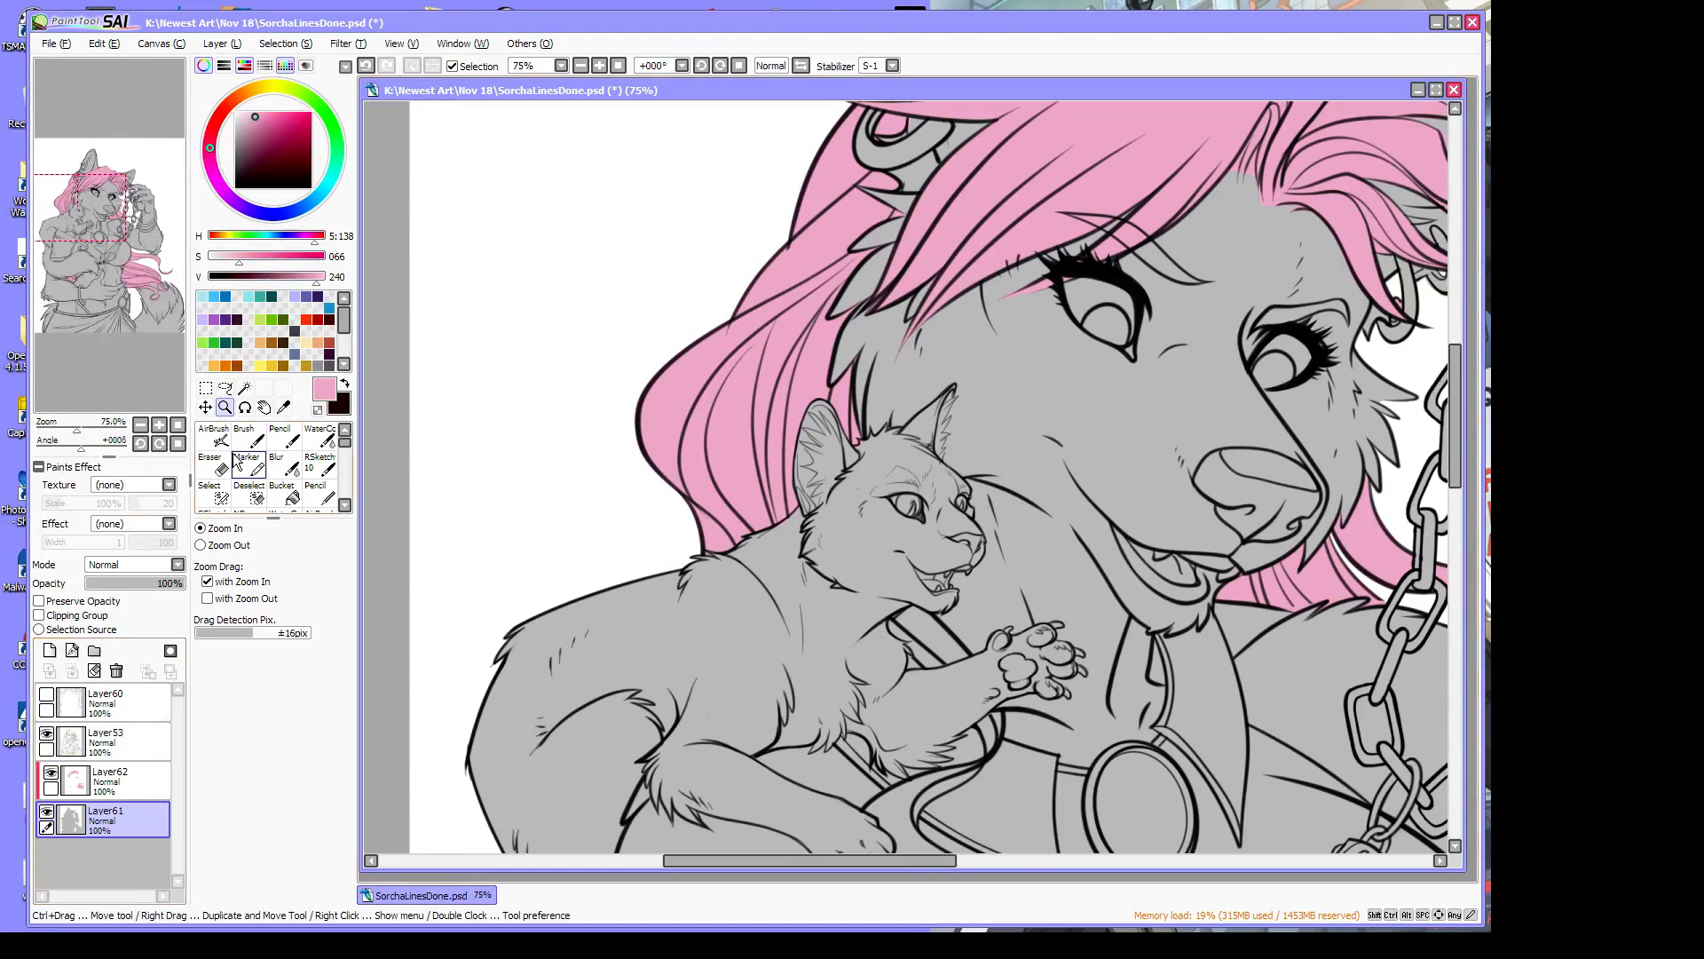
Erase the stray pink beside the cat's ear on the Layer62 hair layer
left_click(766, 547)
left_click(213, 463)
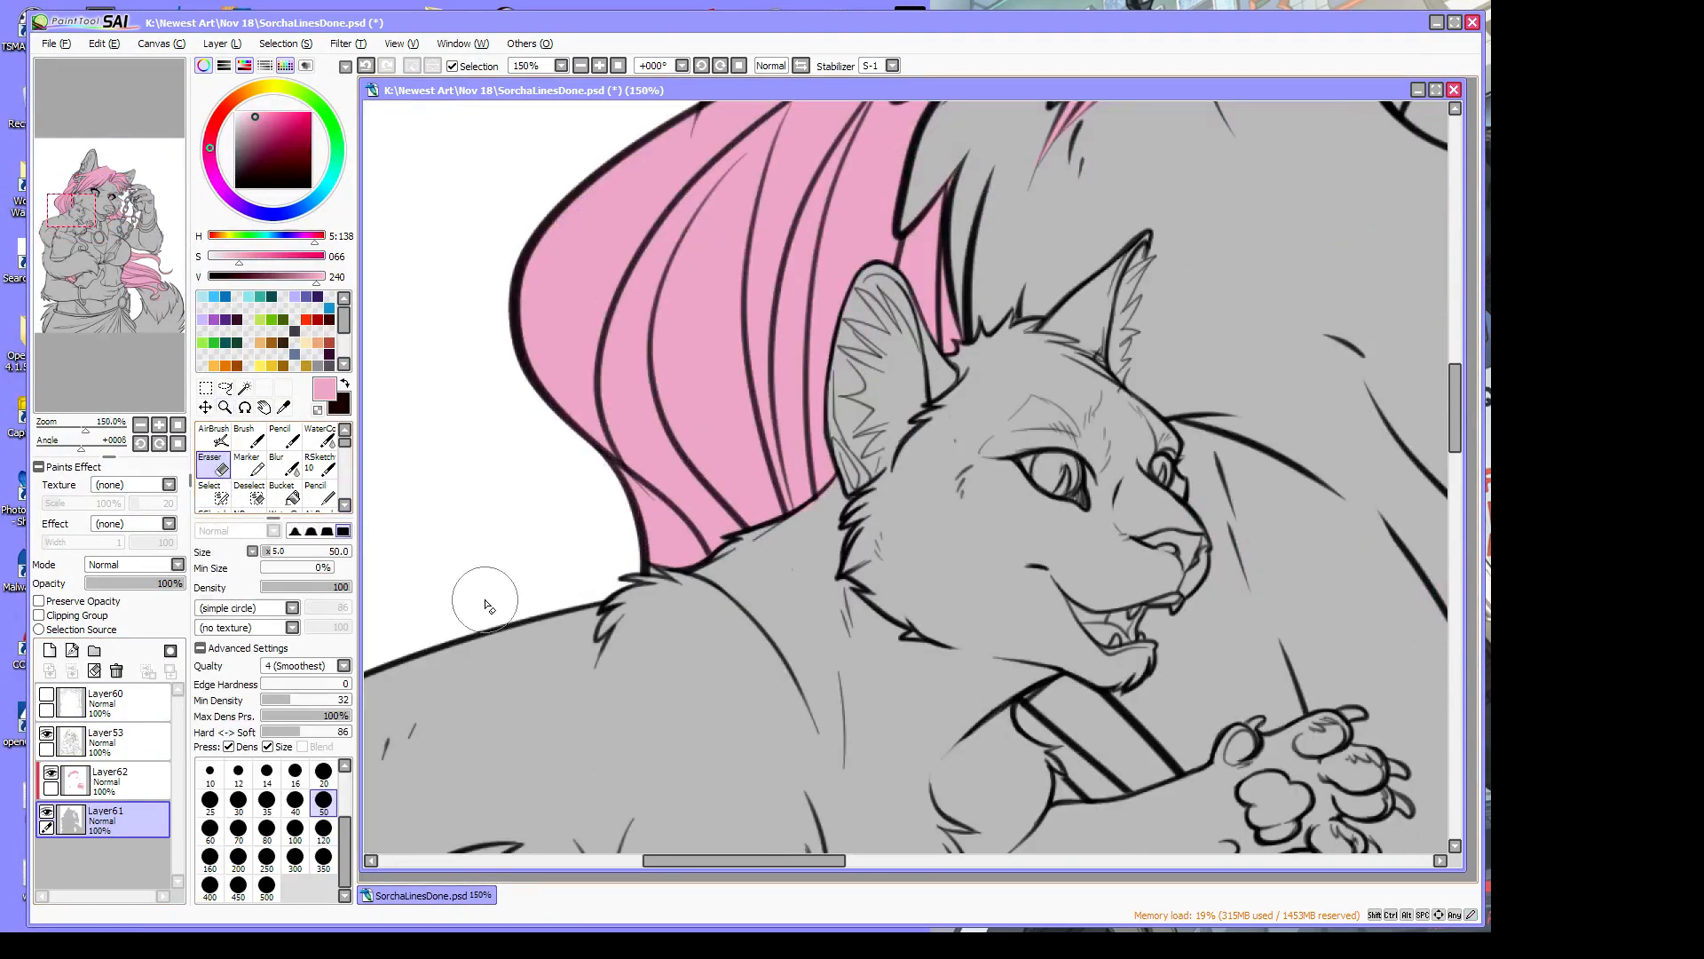
left_click(133, 776)
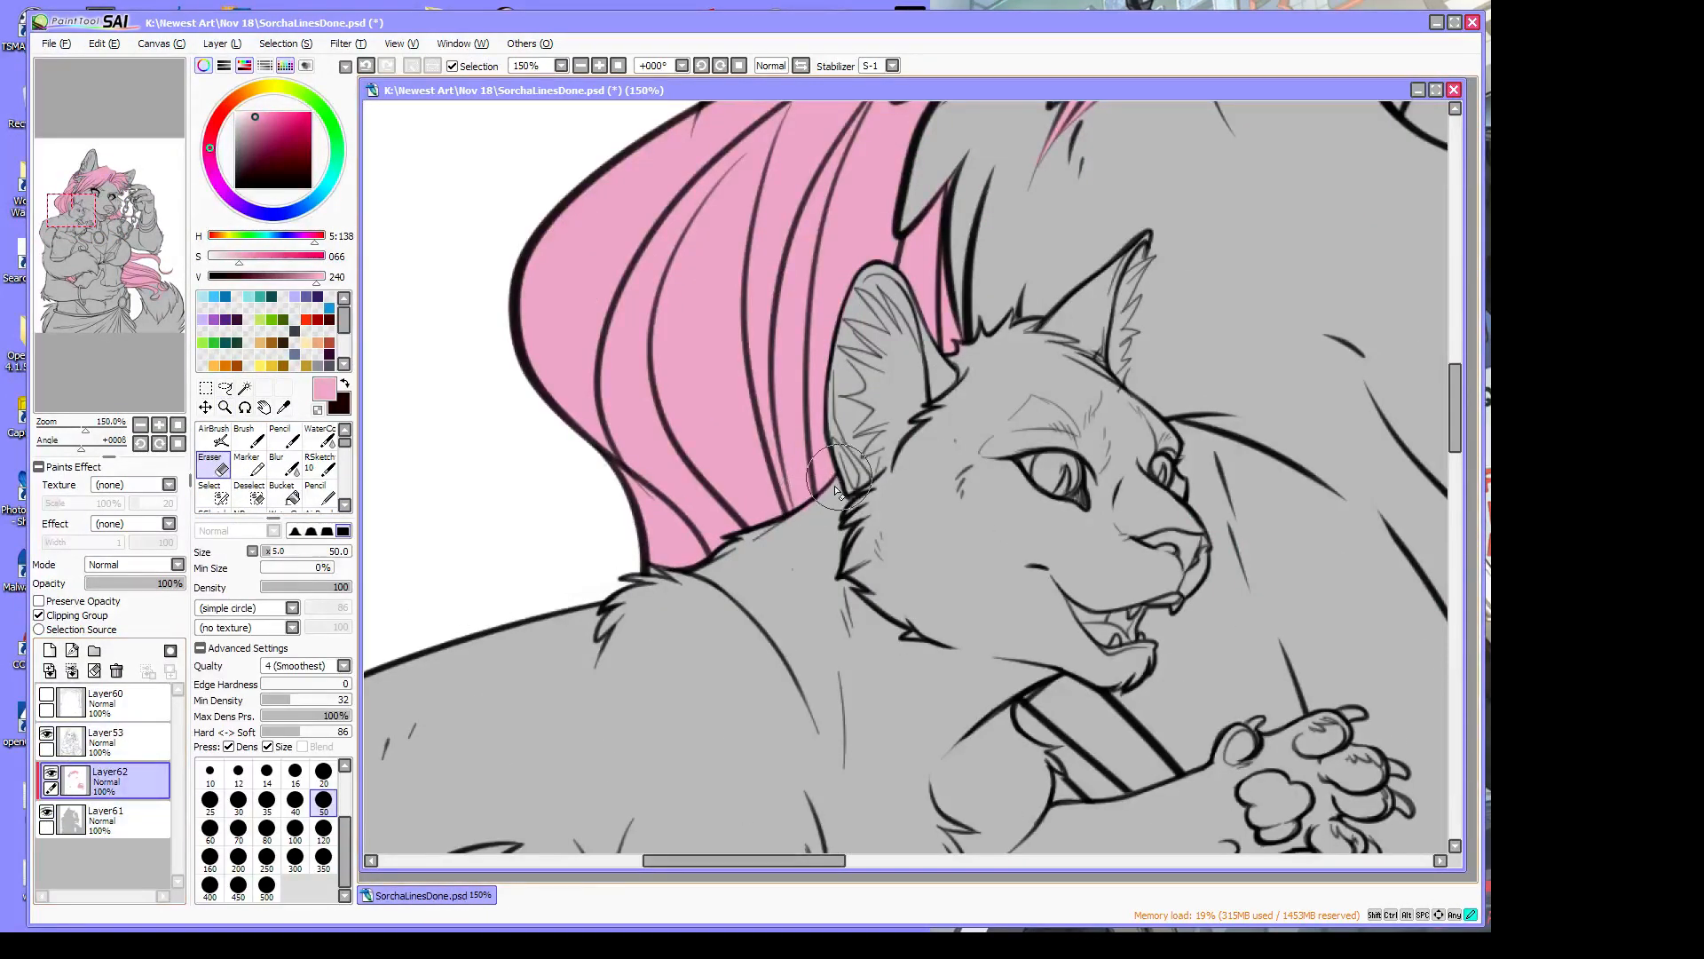
left_click_drag(958, 352, 961, 363)
left_click_drag(85, 428, 60, 434)
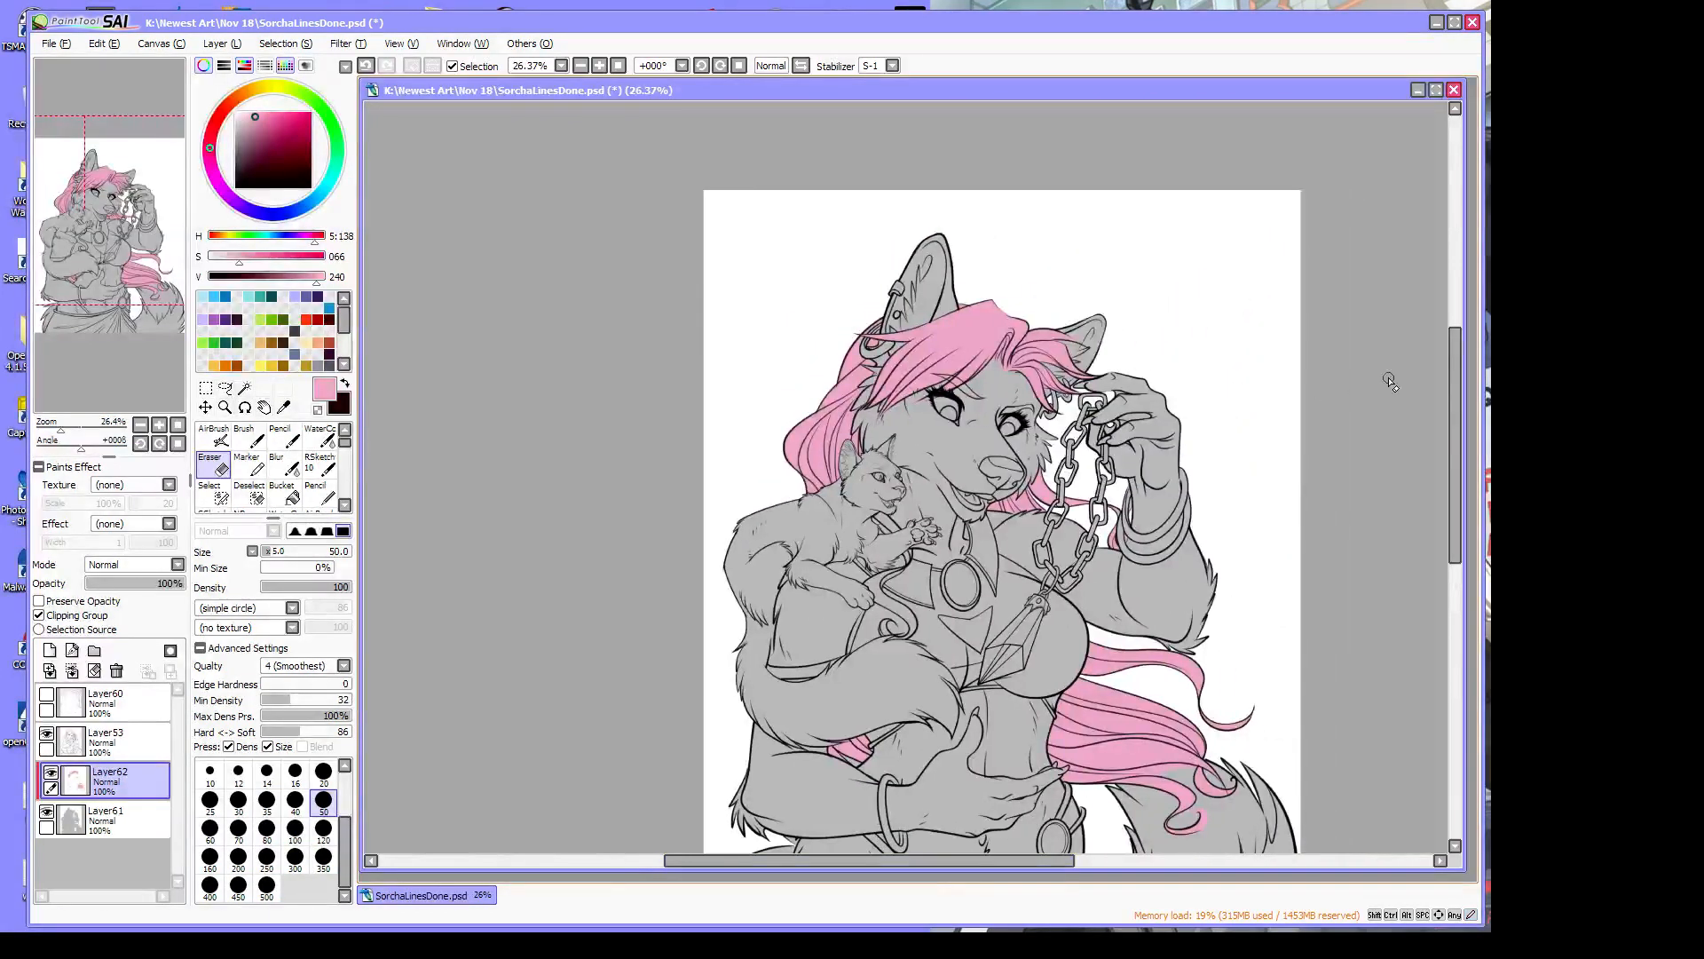
left_click_drag(1458, 387, 1459, 431)
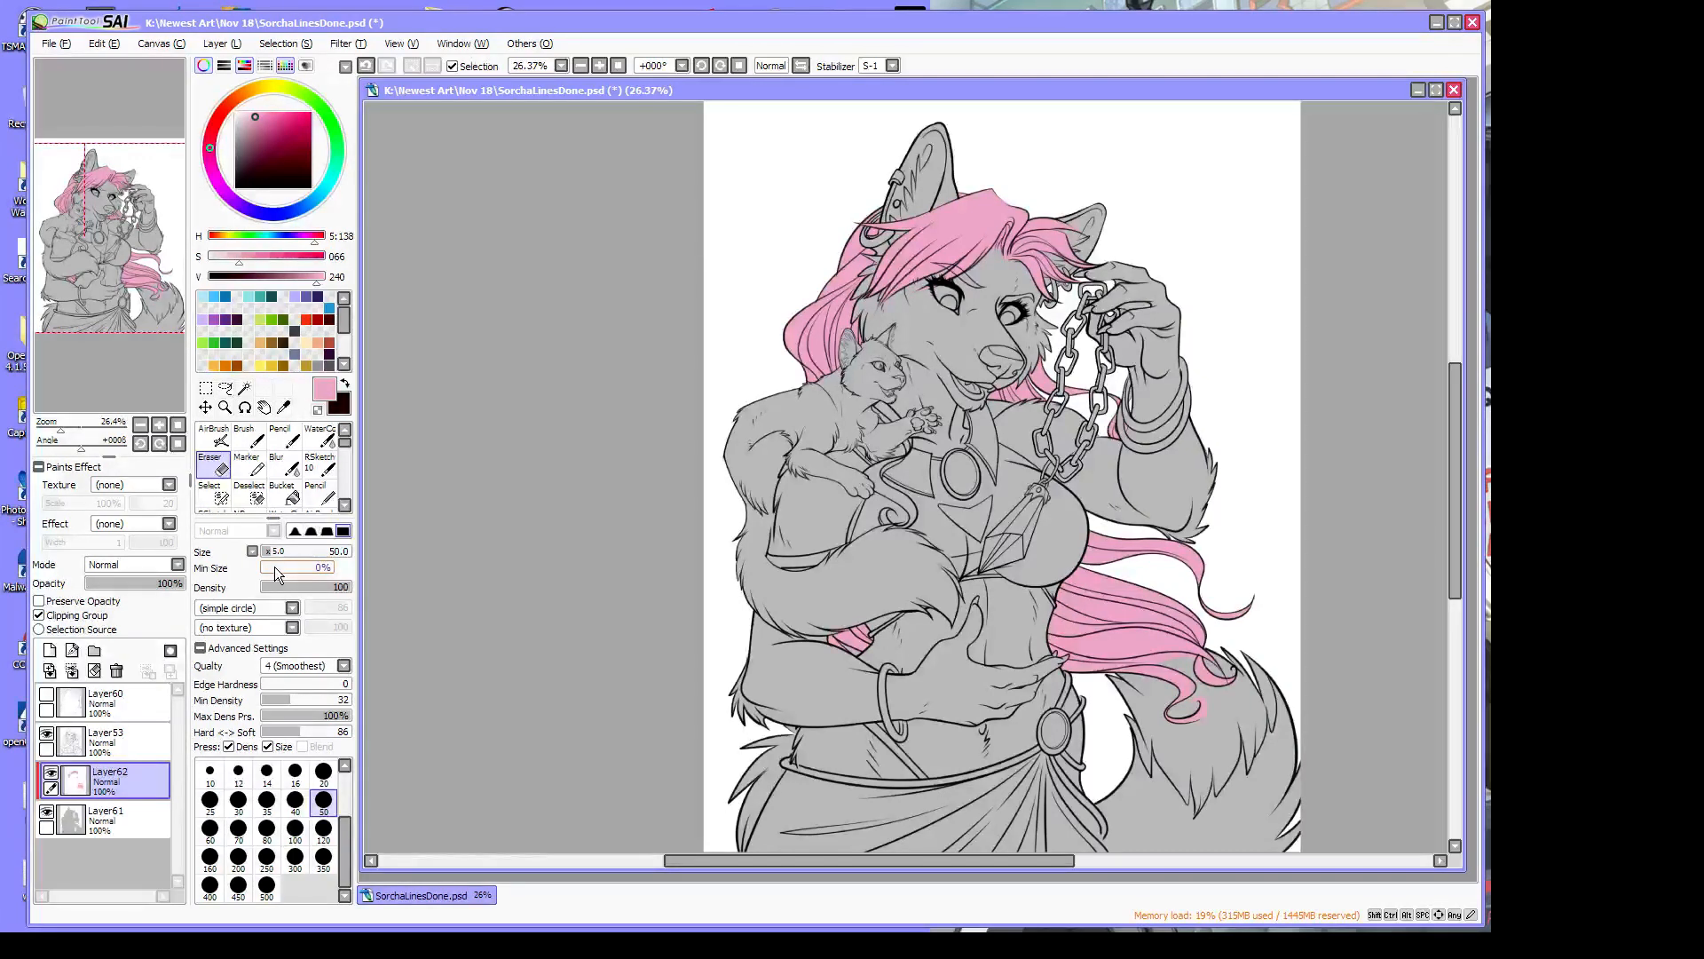
Make a test Magic Wand selection on the drawing, then deselect it
left_click(244, 388)
left_click(968, 349)
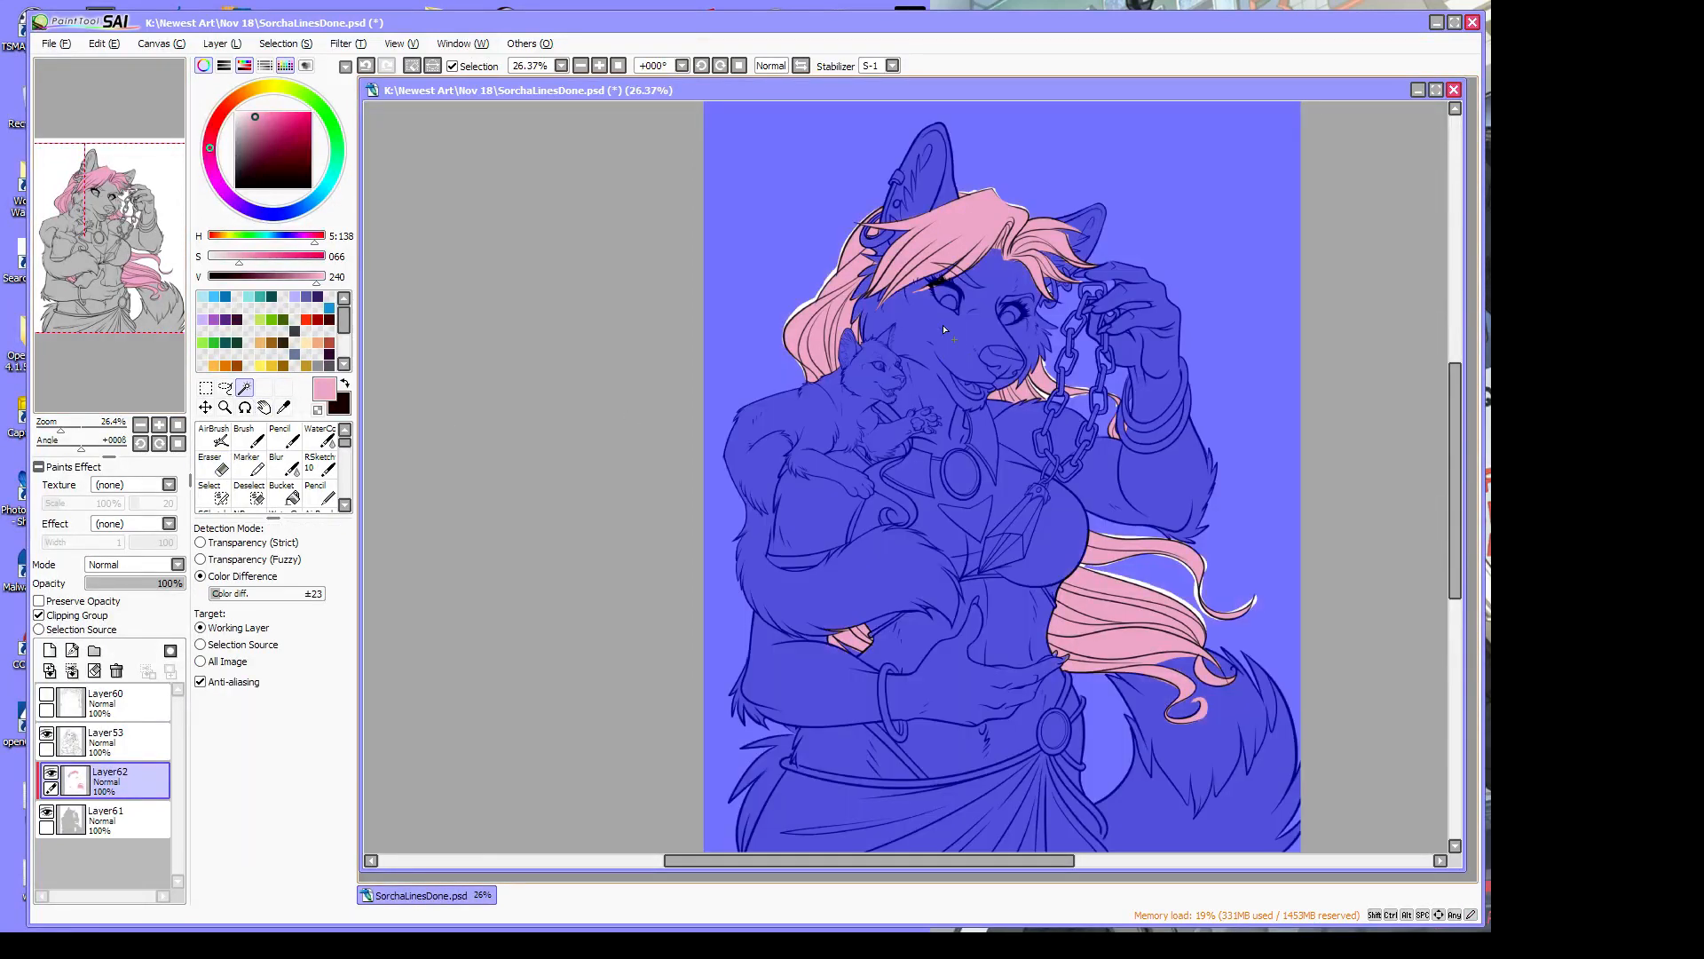
left_click(296, 49)
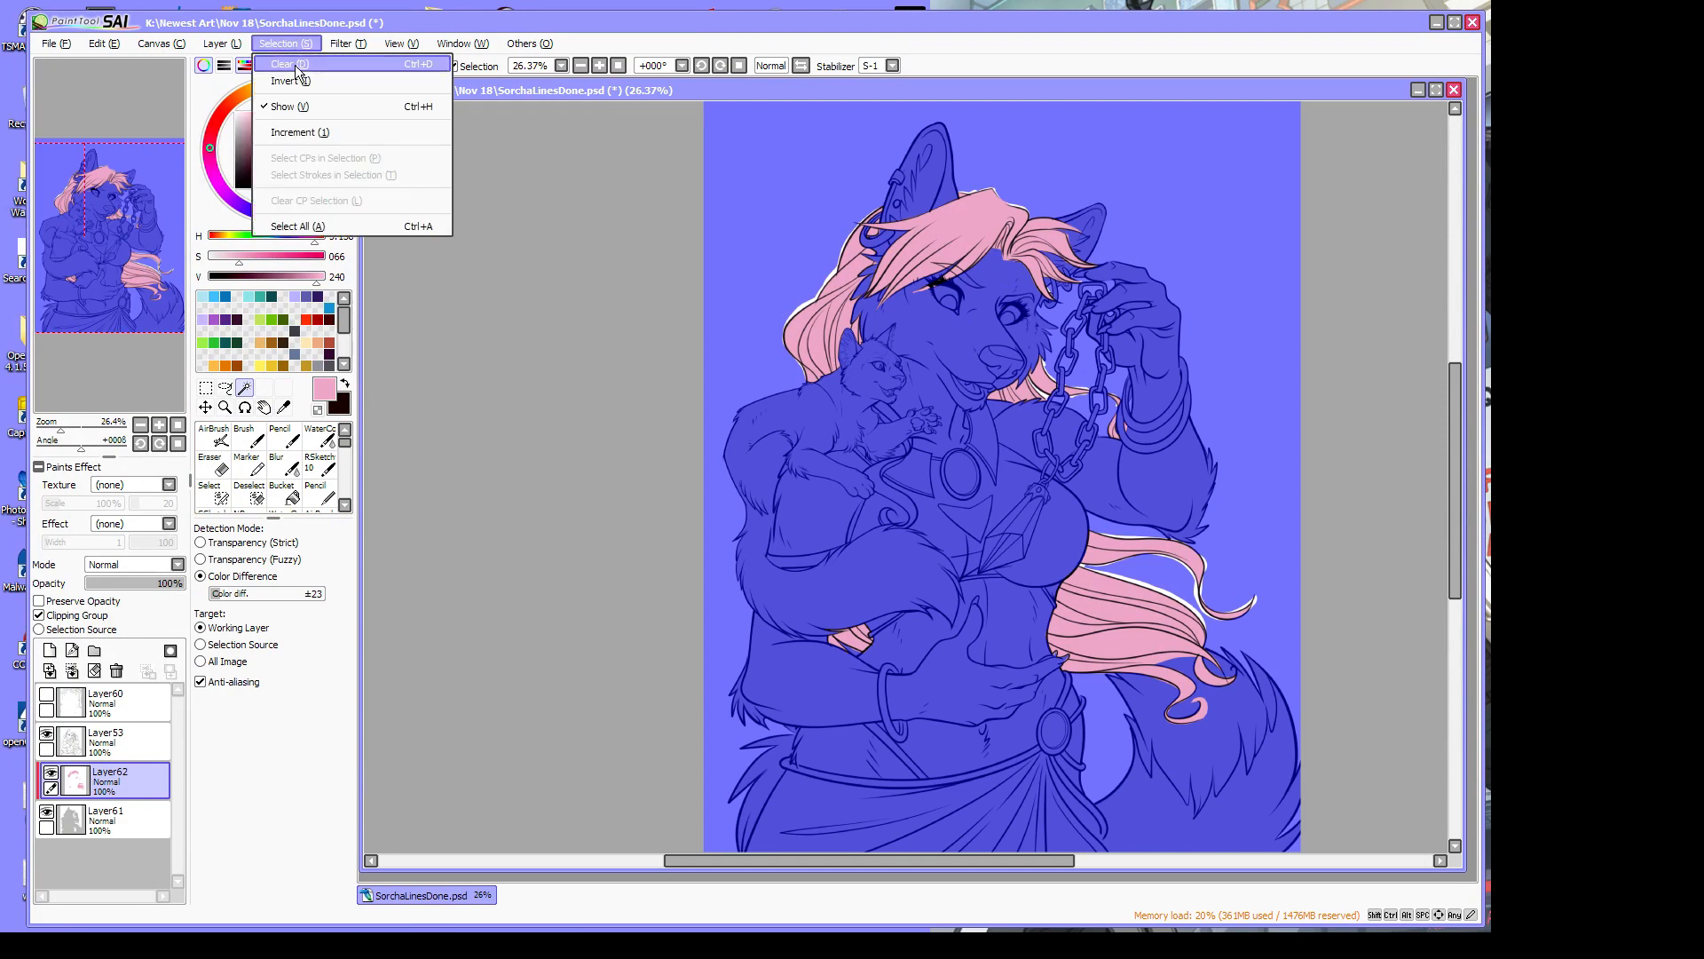
left_click(278, 72)
Save the drawing as a separate copy named Sorc2
left_click(46, 44)
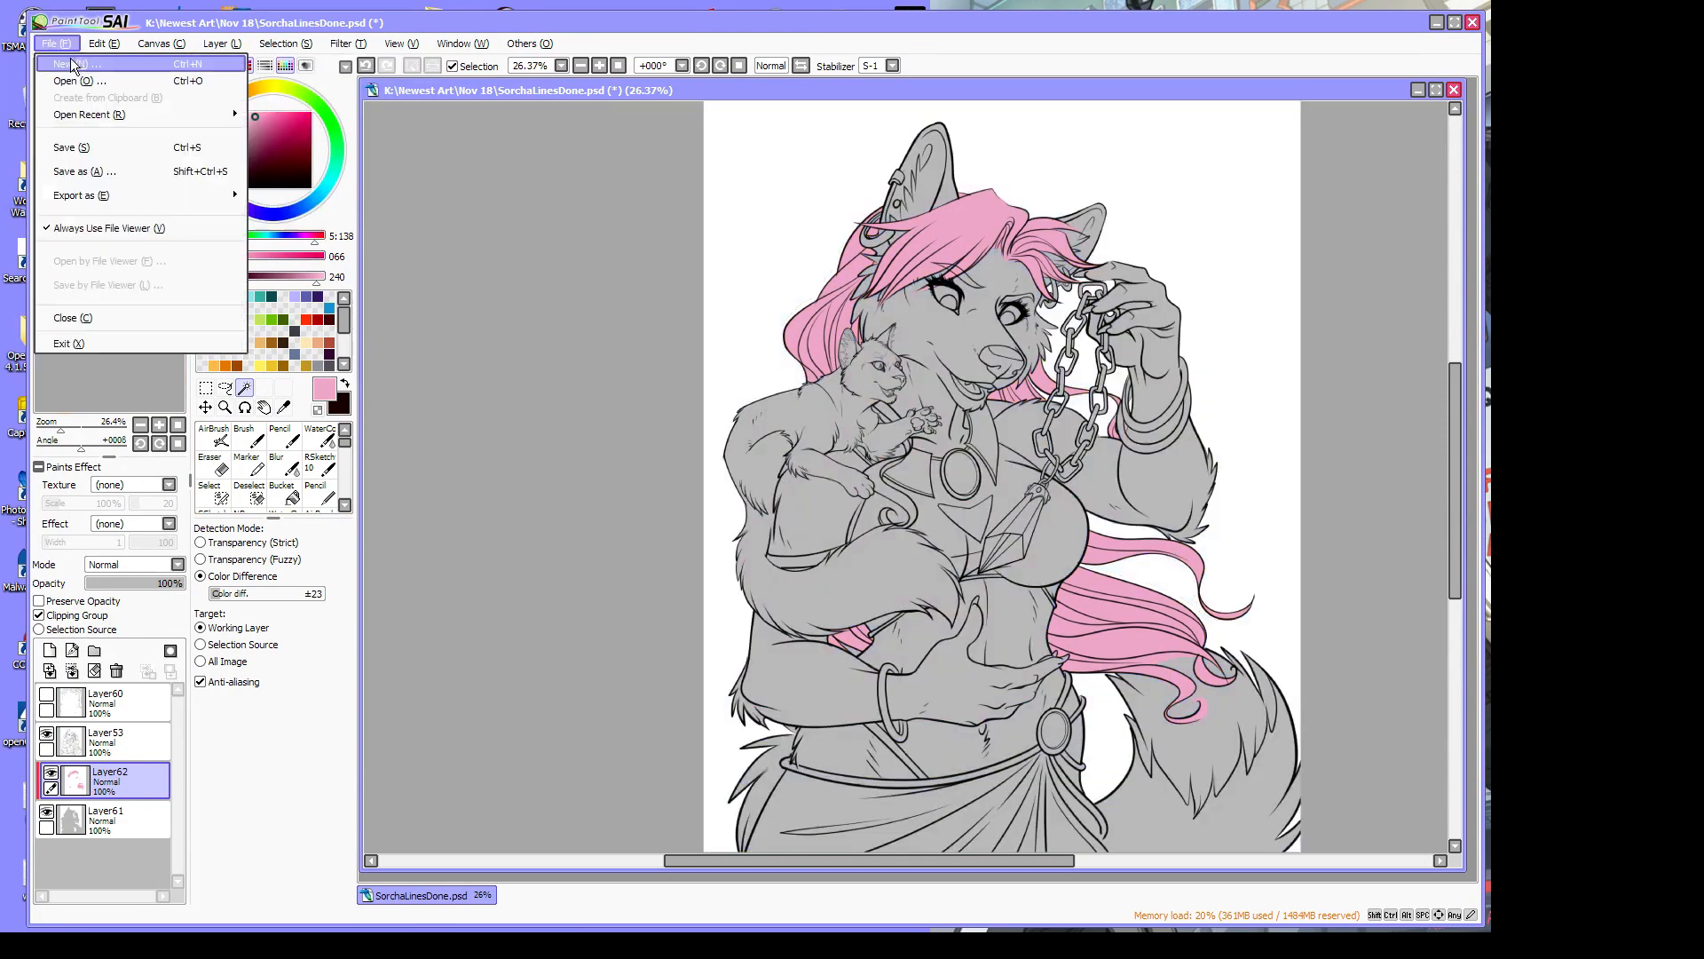
left_click(108, 172)
type("Sorc2")
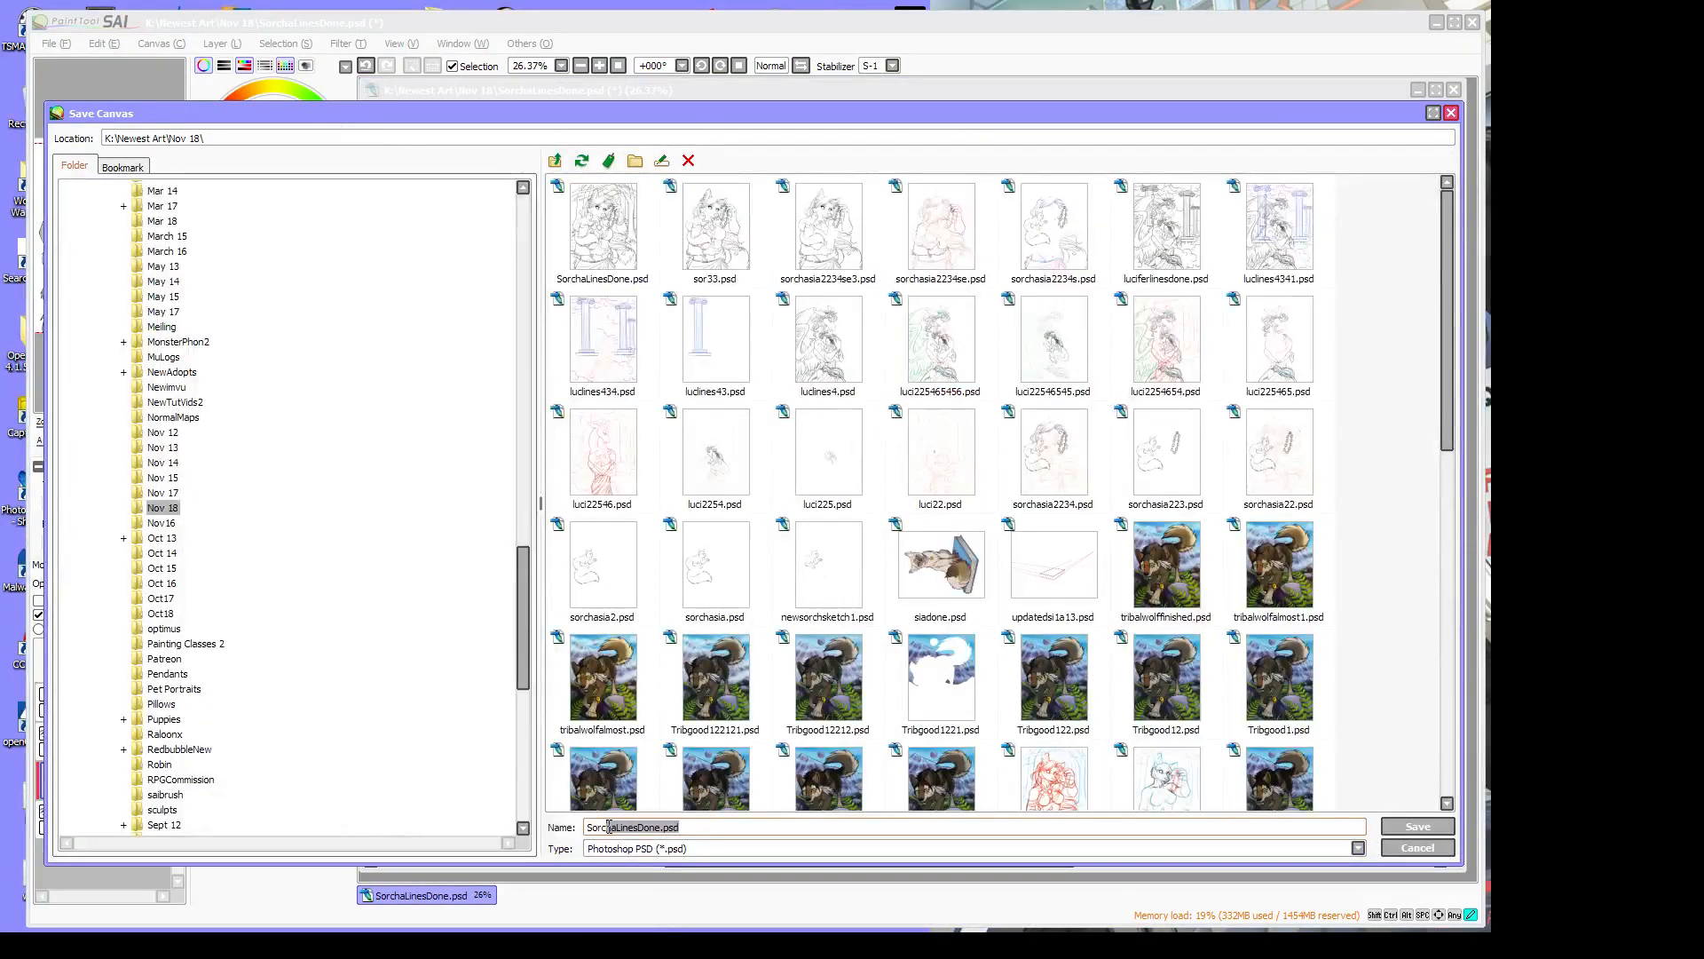
left_click(1417, 826)
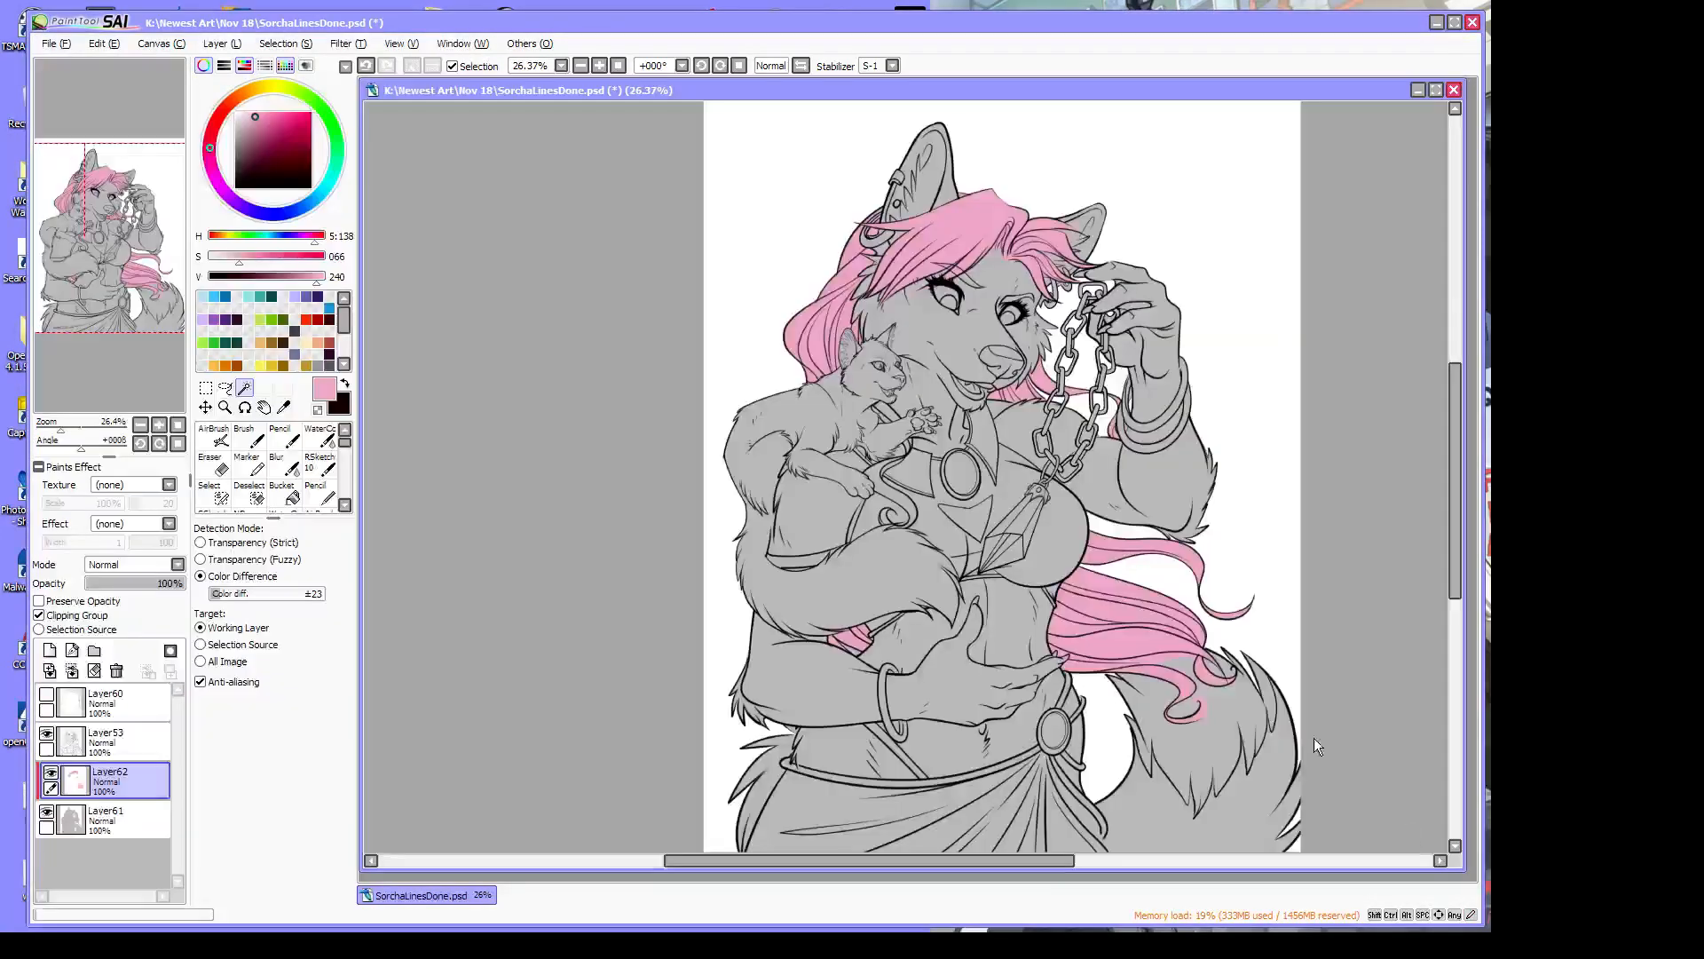
Merge the grey base and pink hair layers with the lineart layer hidden, then reshow lineart
left_click(46, 737)
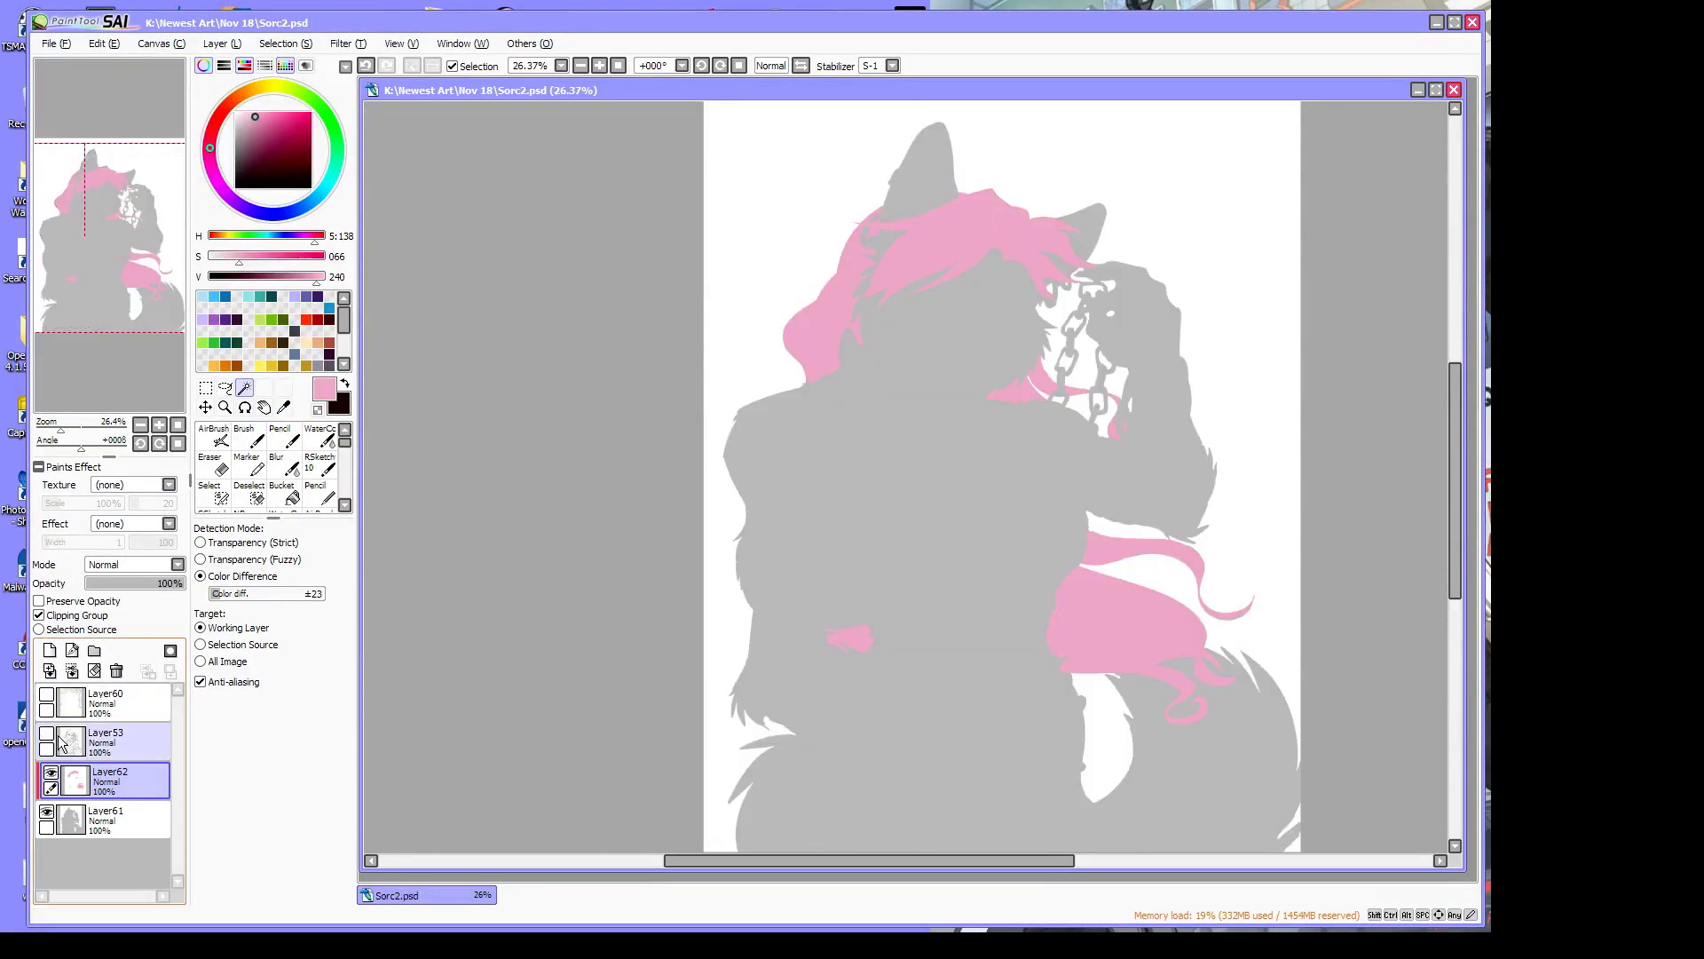
left_click(221, 44)
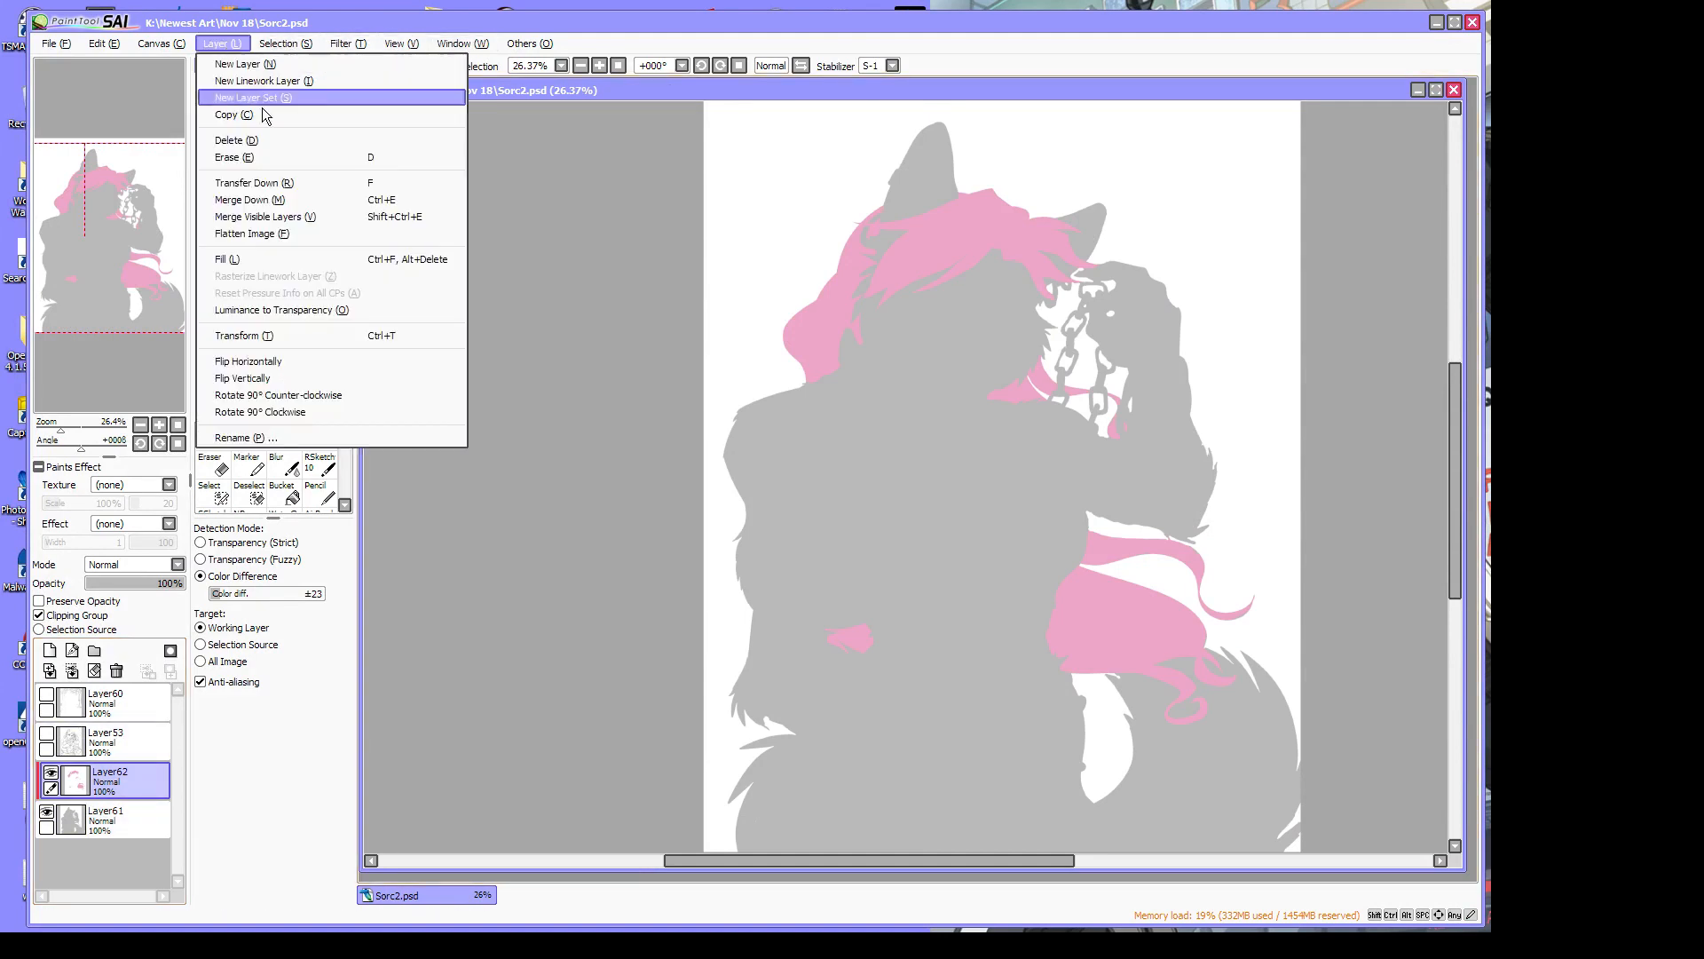
left_click(284, 220)
left_click(47, 734)
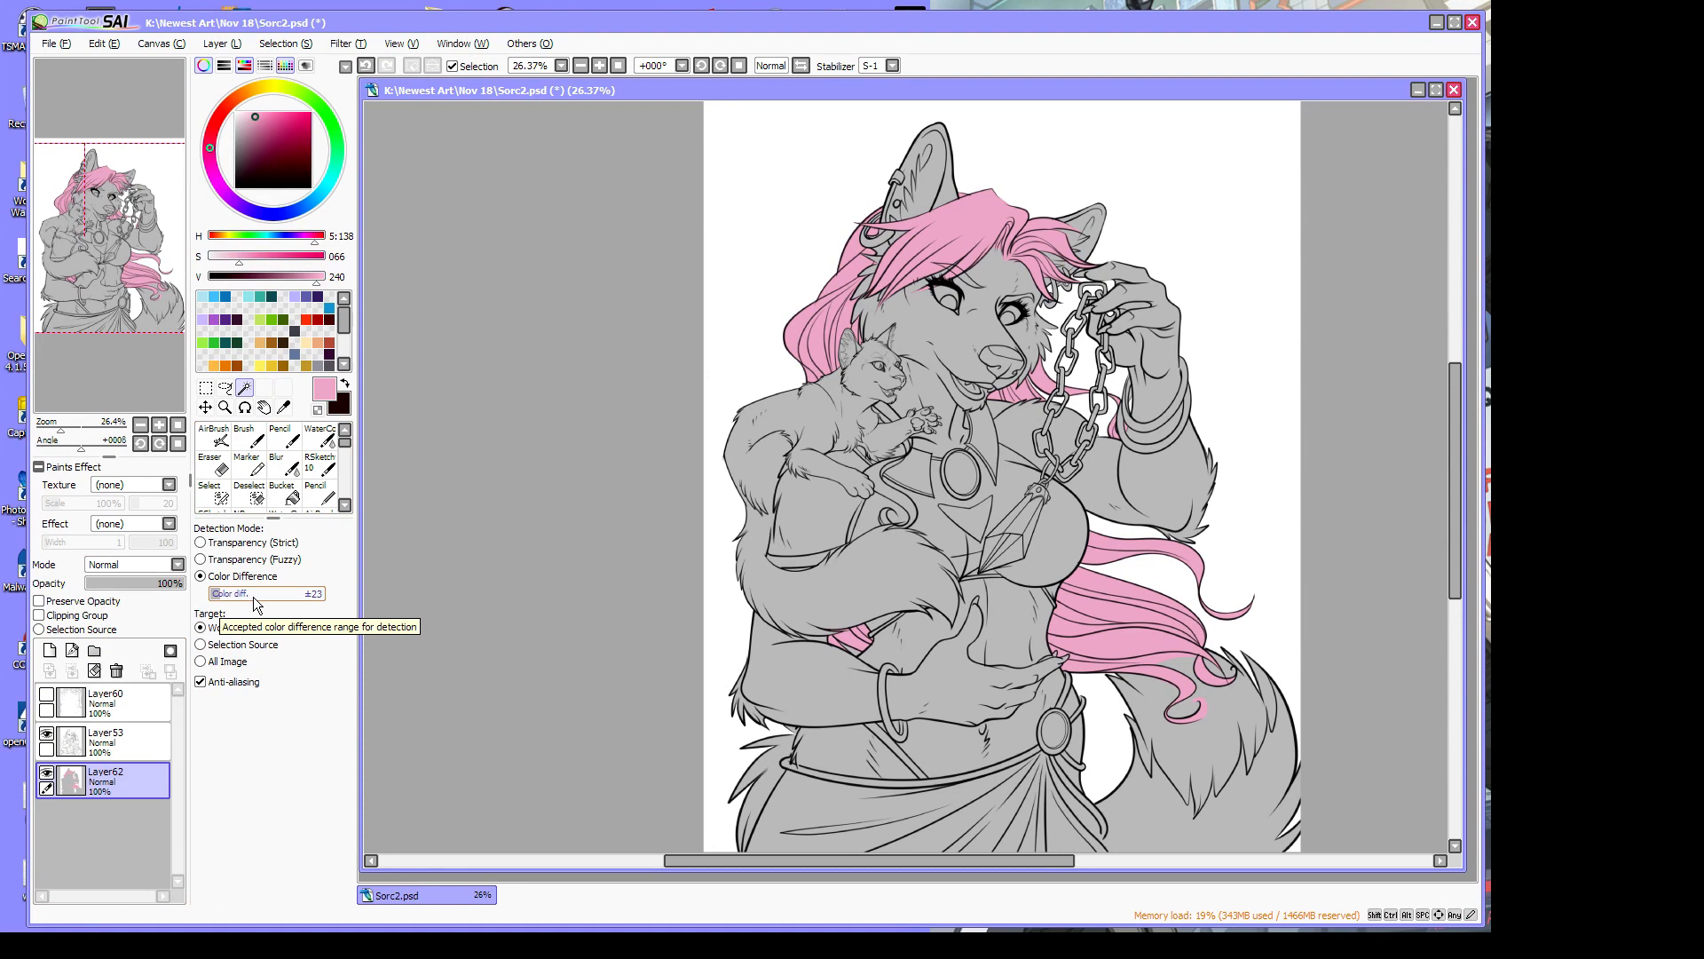
Magic Wand the upper hair, lower hair and under-arm pink patch, then deselect
left_click(966, 234)
left_click(1122, 642)
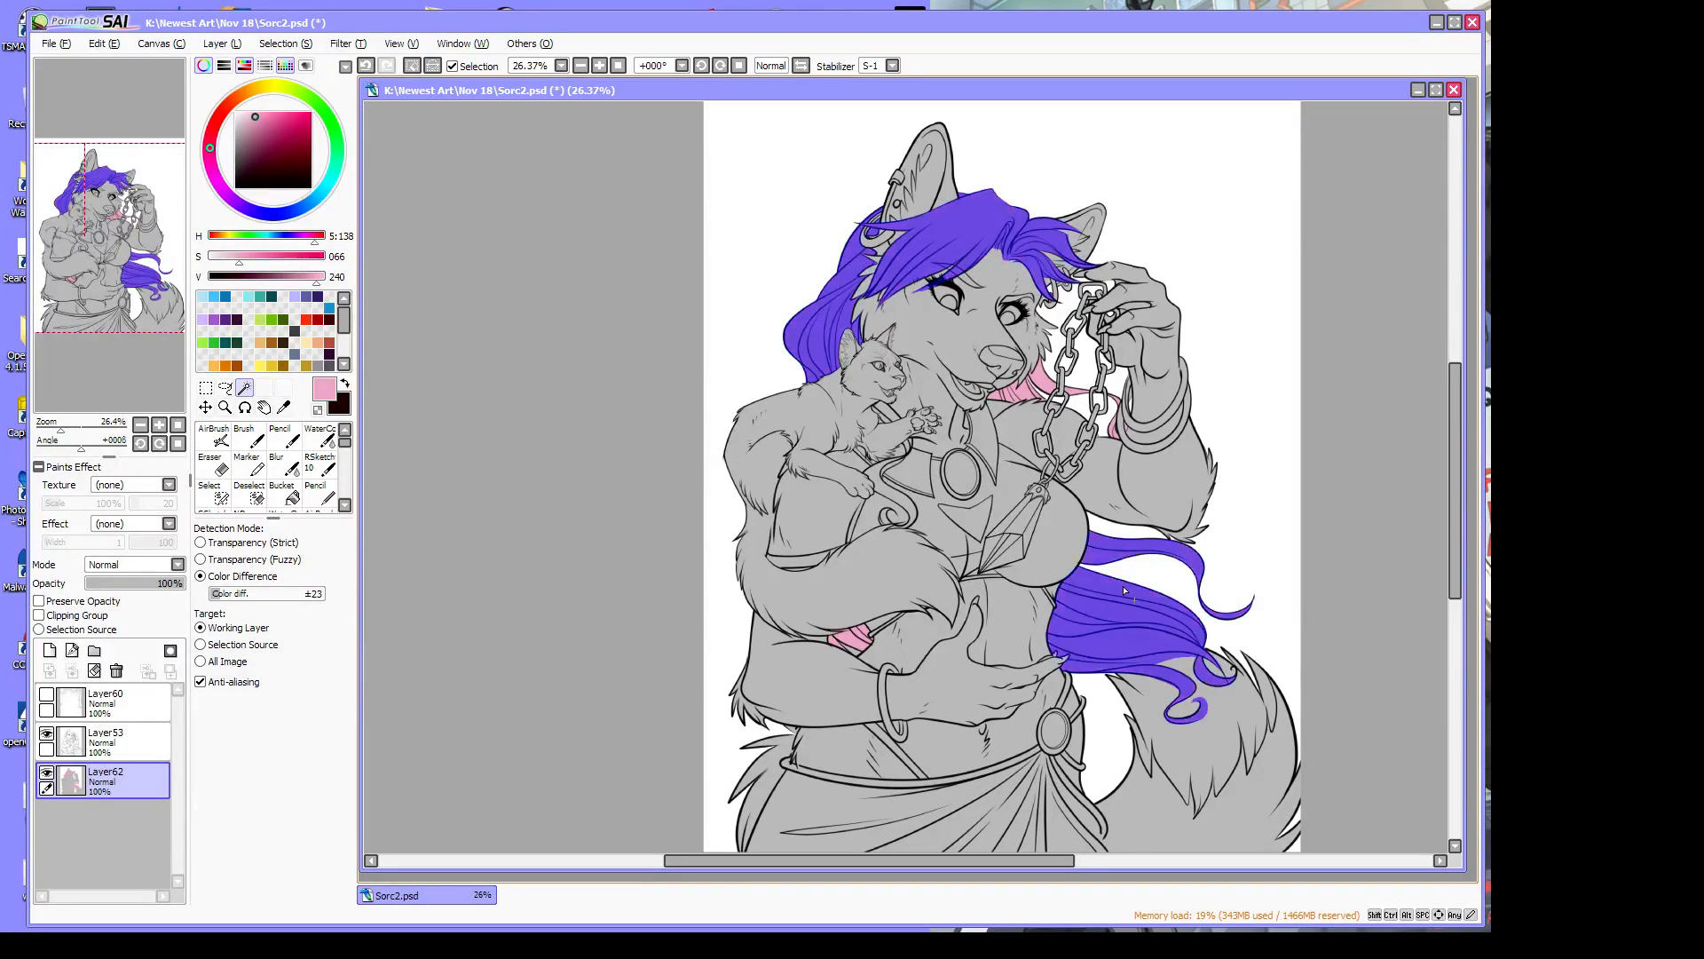
left_click(861, 645)
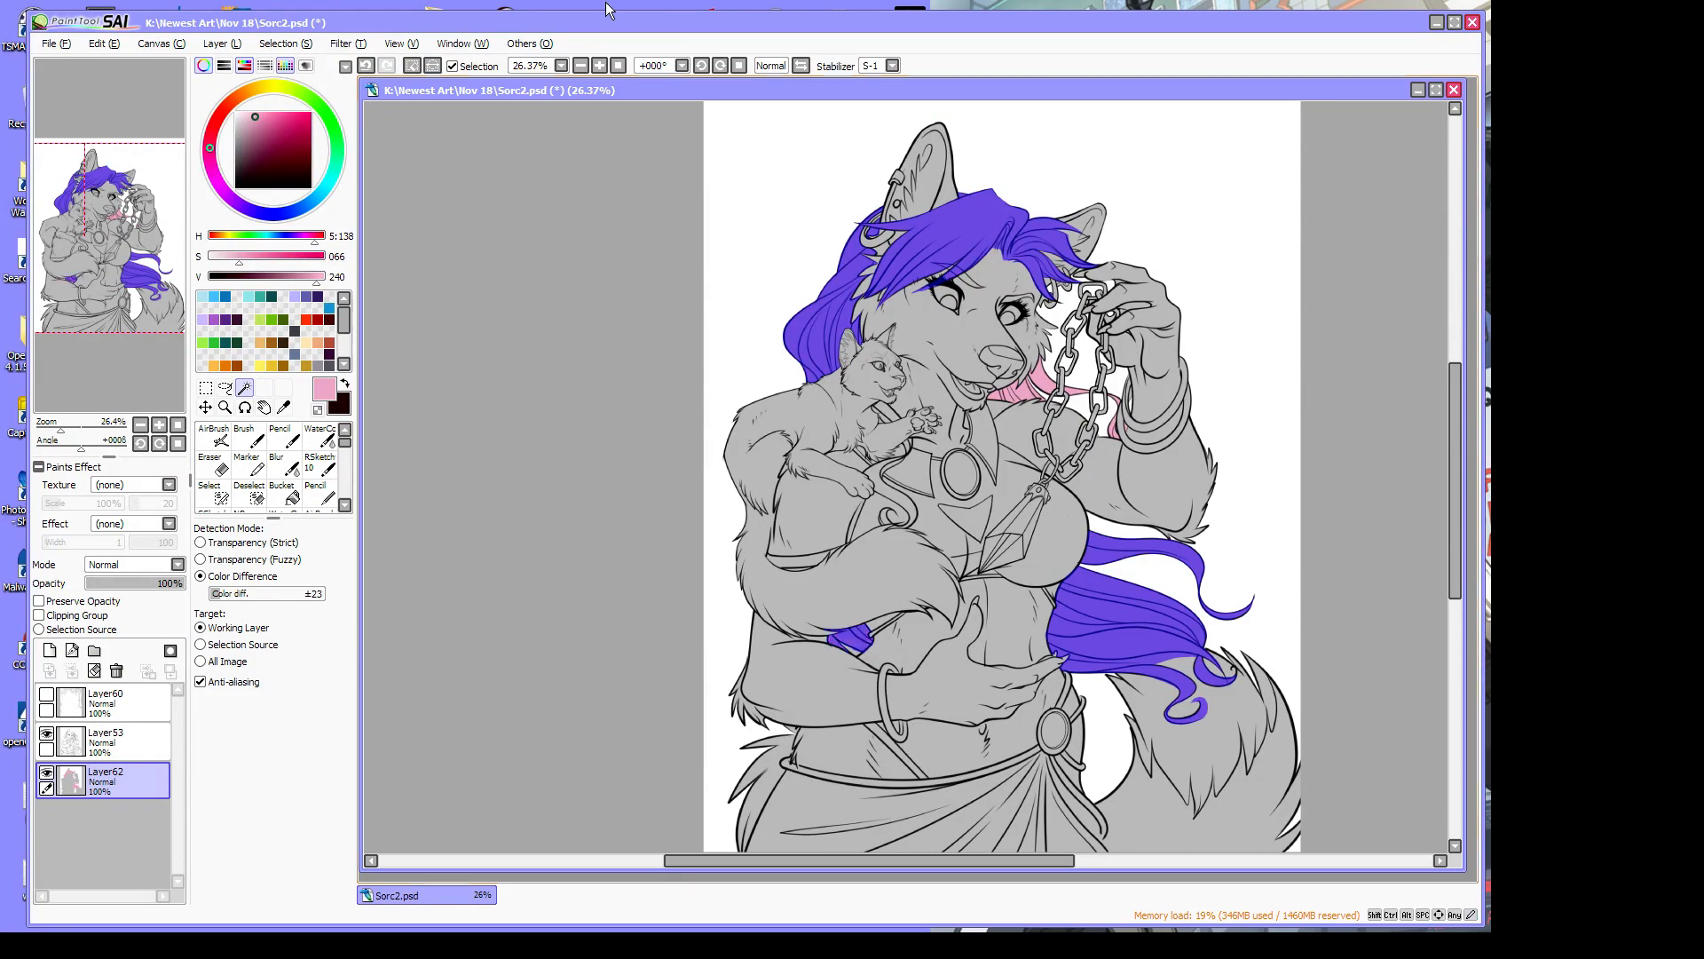
left_click(284, 43)
left_click(291, 62)
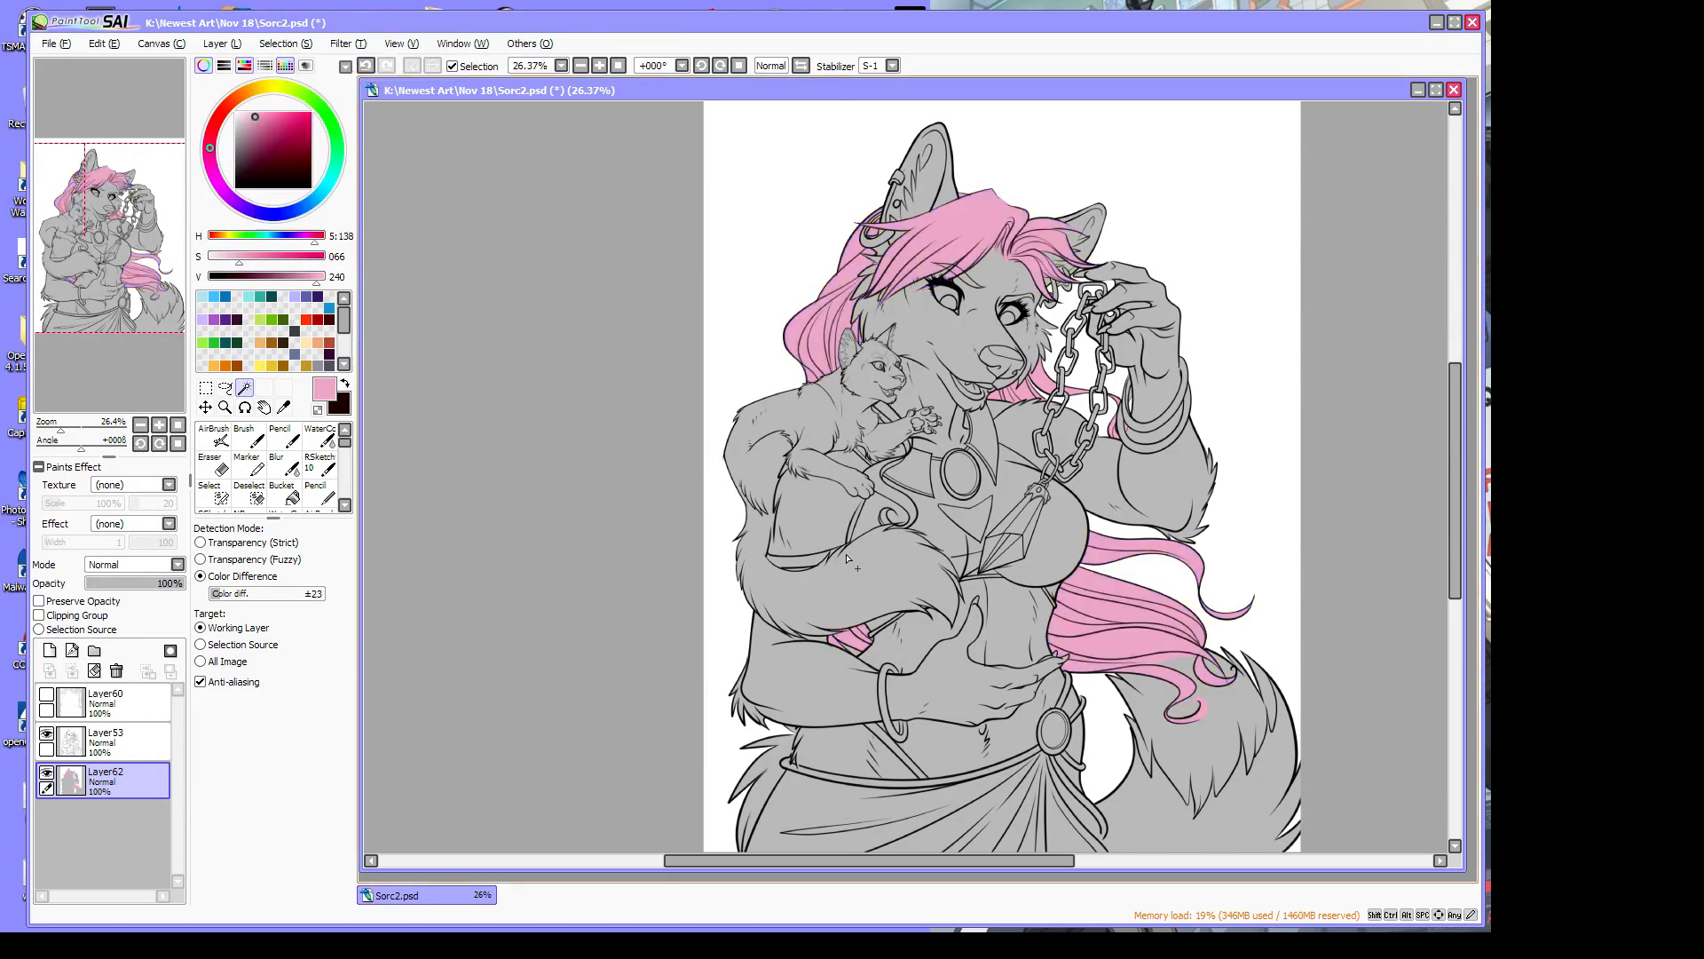
Magic Wand the grey body and add the left and right ears to the selection
left_click(871, 581)
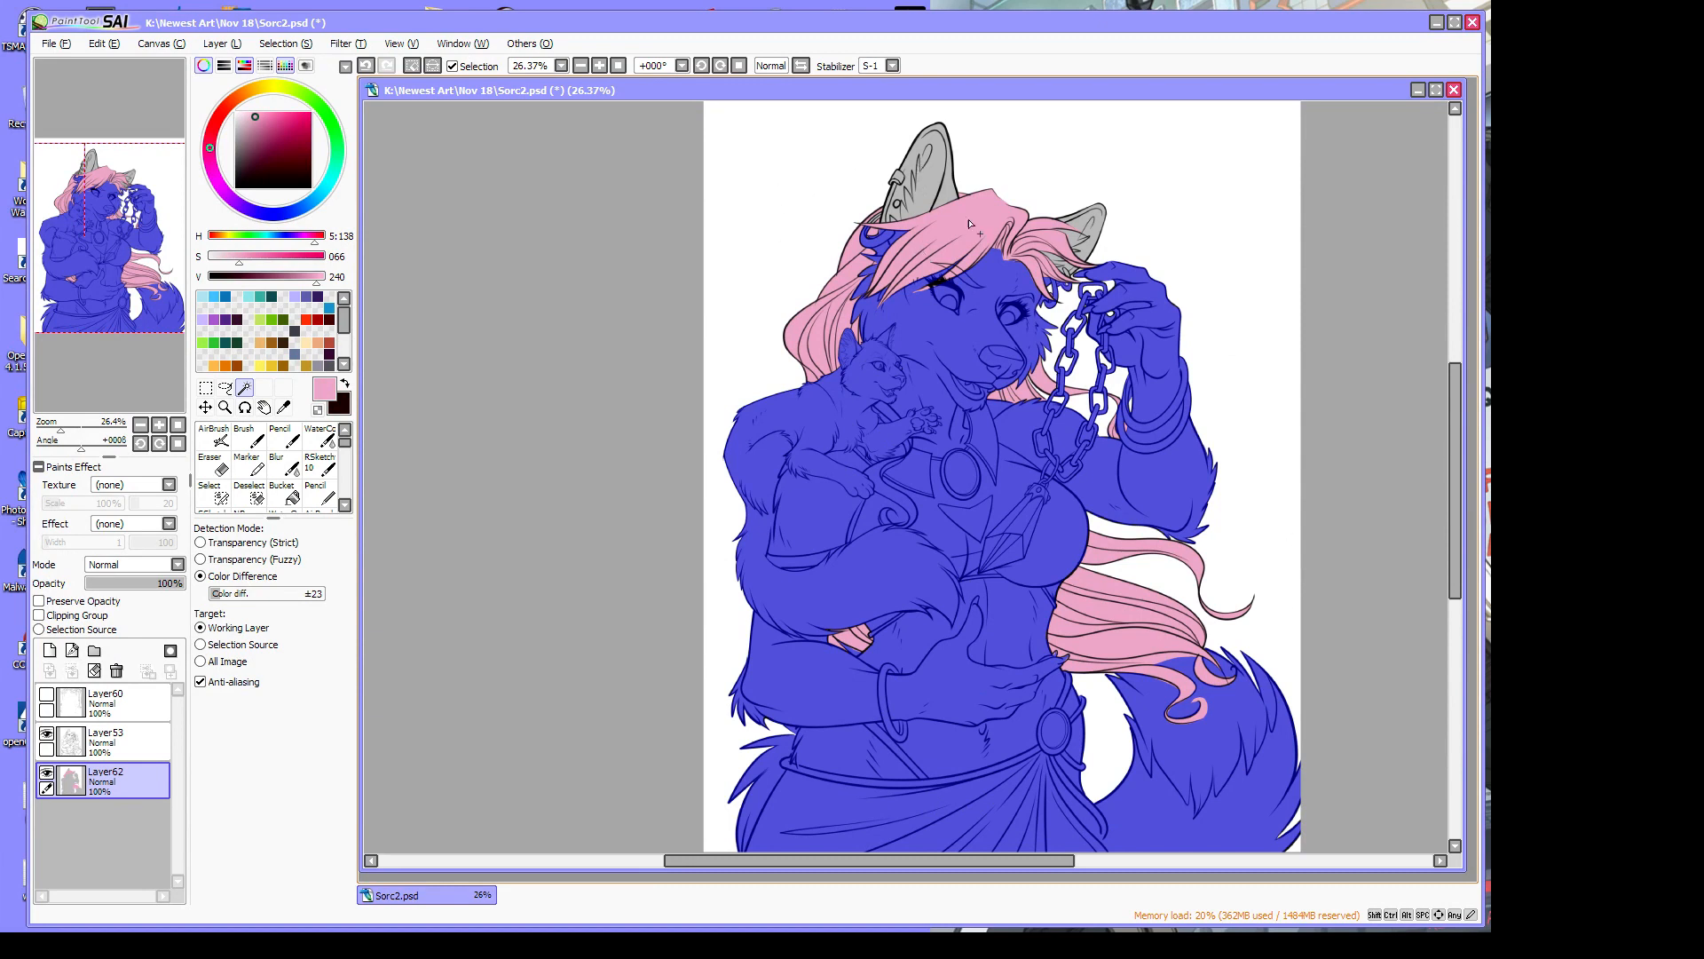
left_click(929, 172)
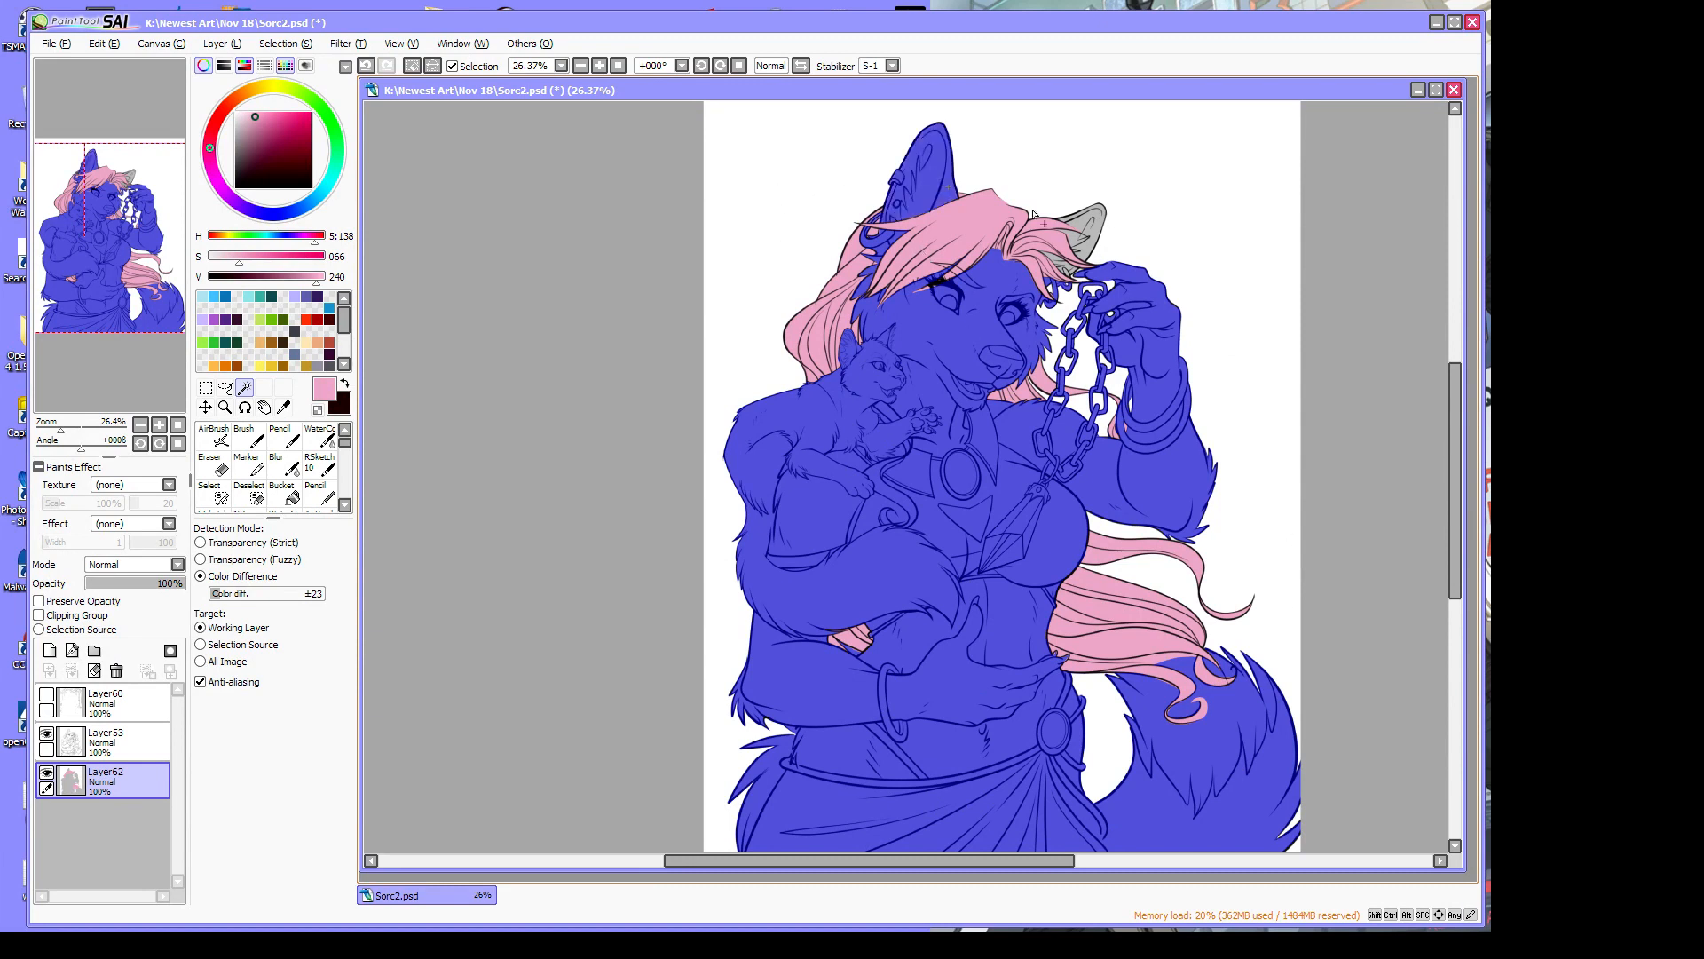
left_click(1096, 230)
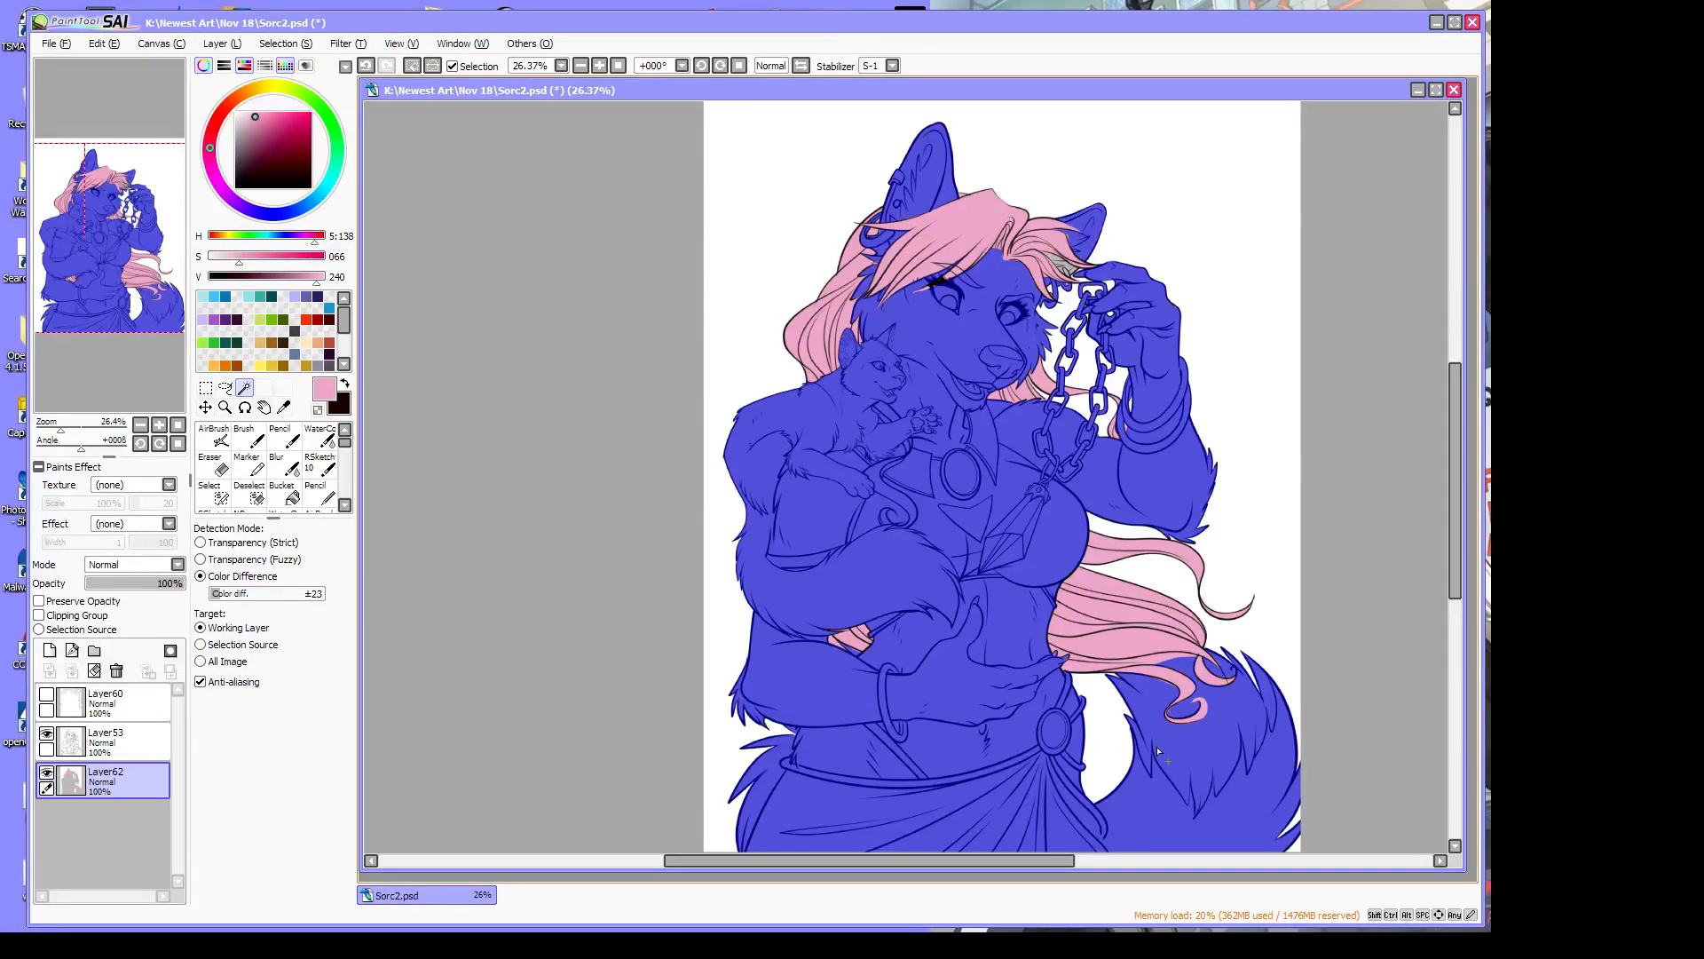